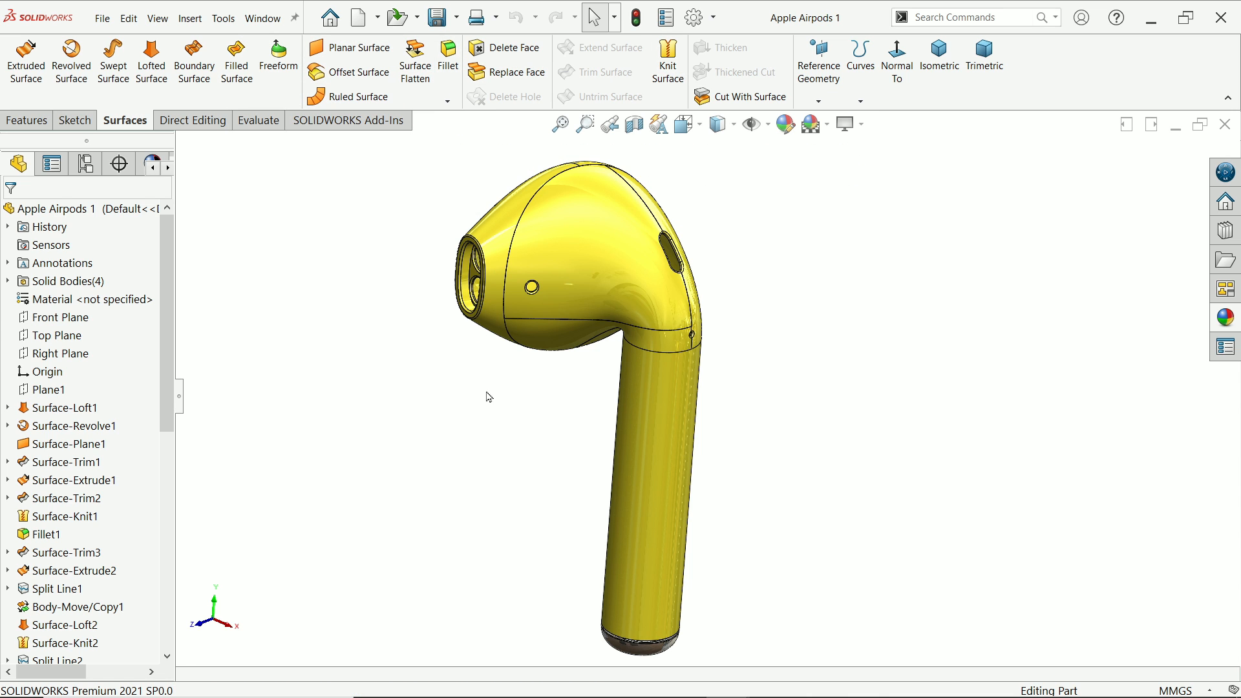
middle_drag(489, 397, 441, 380)
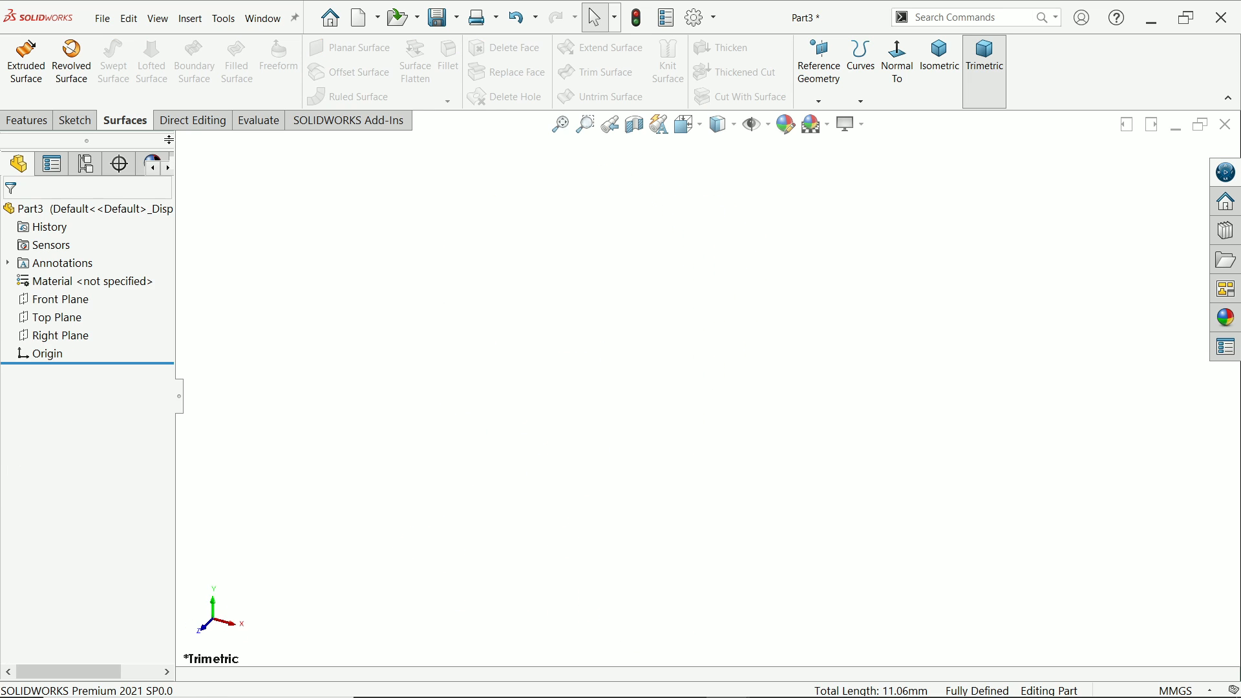
right_click(129, 125)
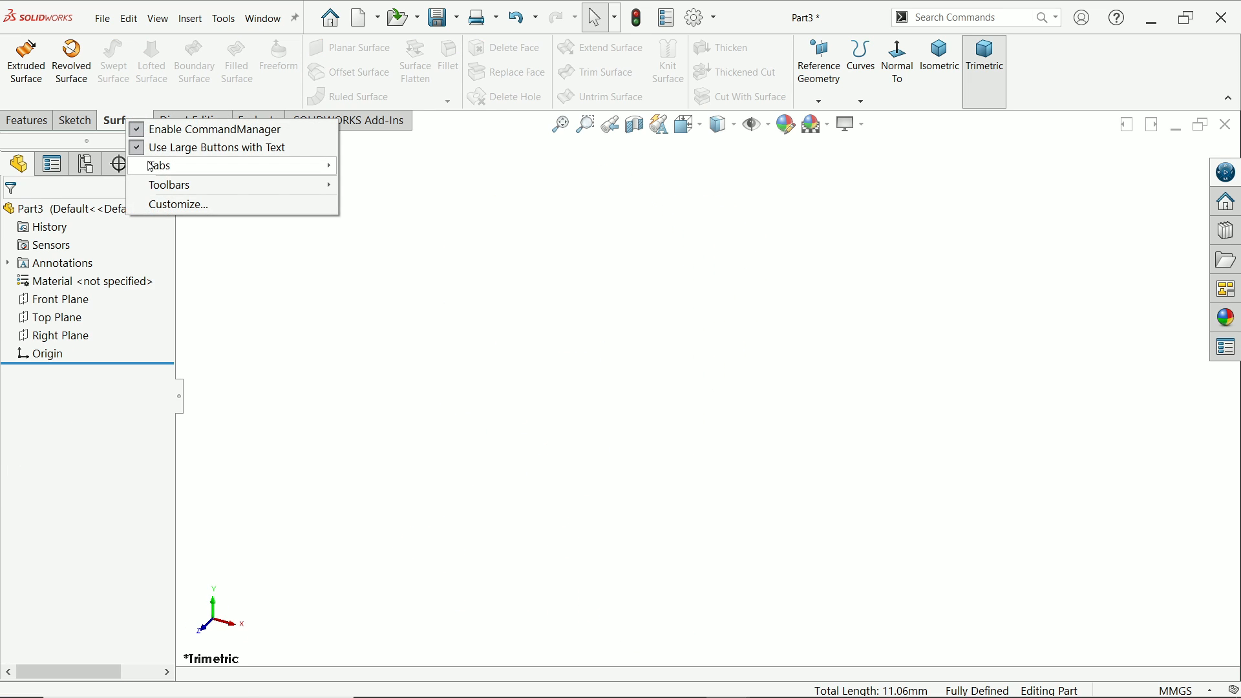
mouse_move(182, 171)
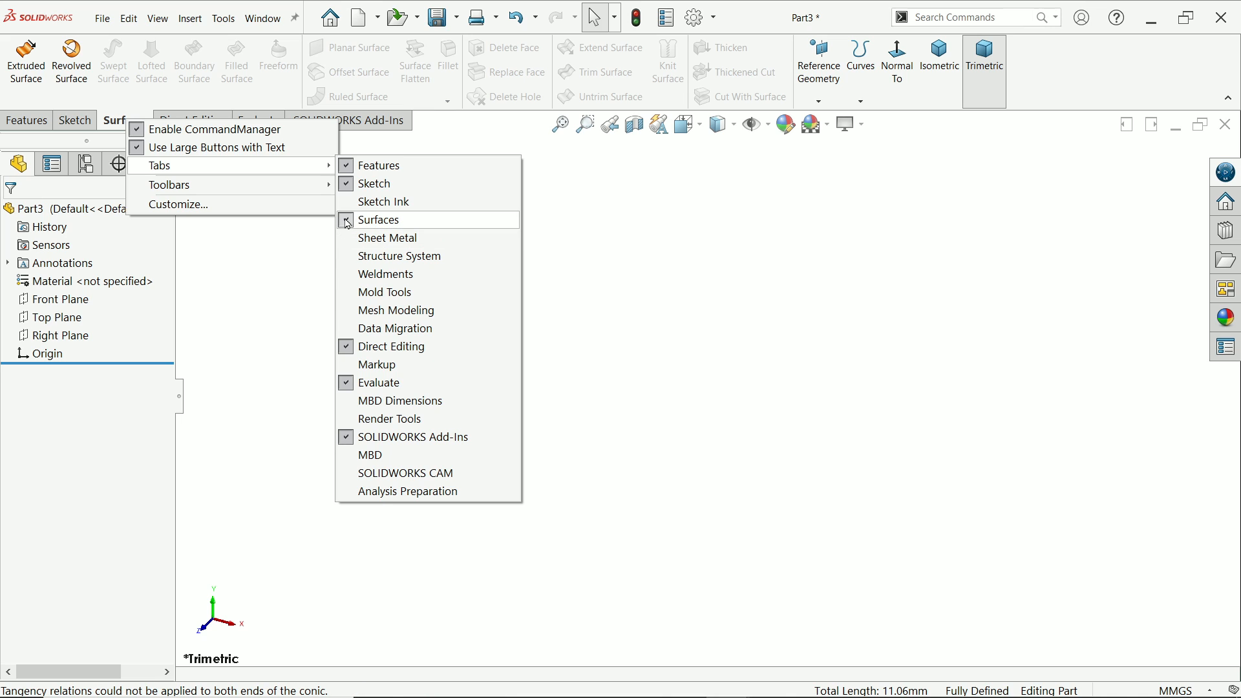
click(291, 234)
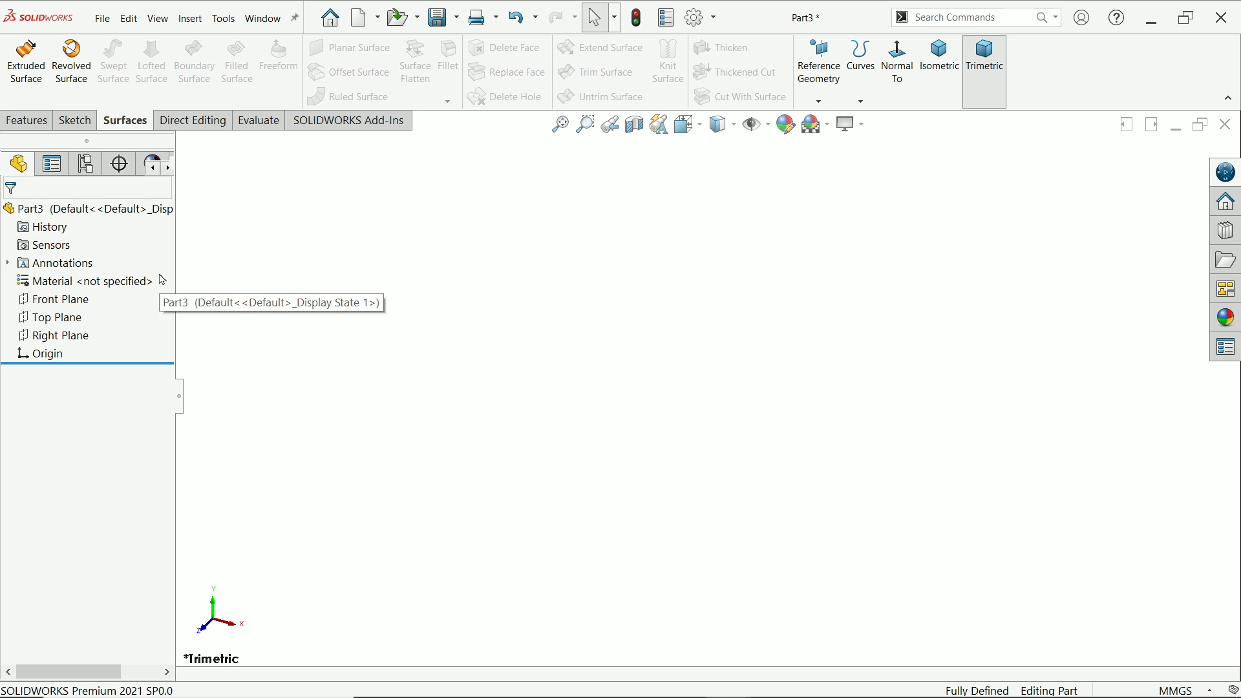
Start a sketch on the Front Plane and draw centerlines from the origin, about 38.5 mm to the left and about 68 mm upward
click(76, 301)
click(86, 278)
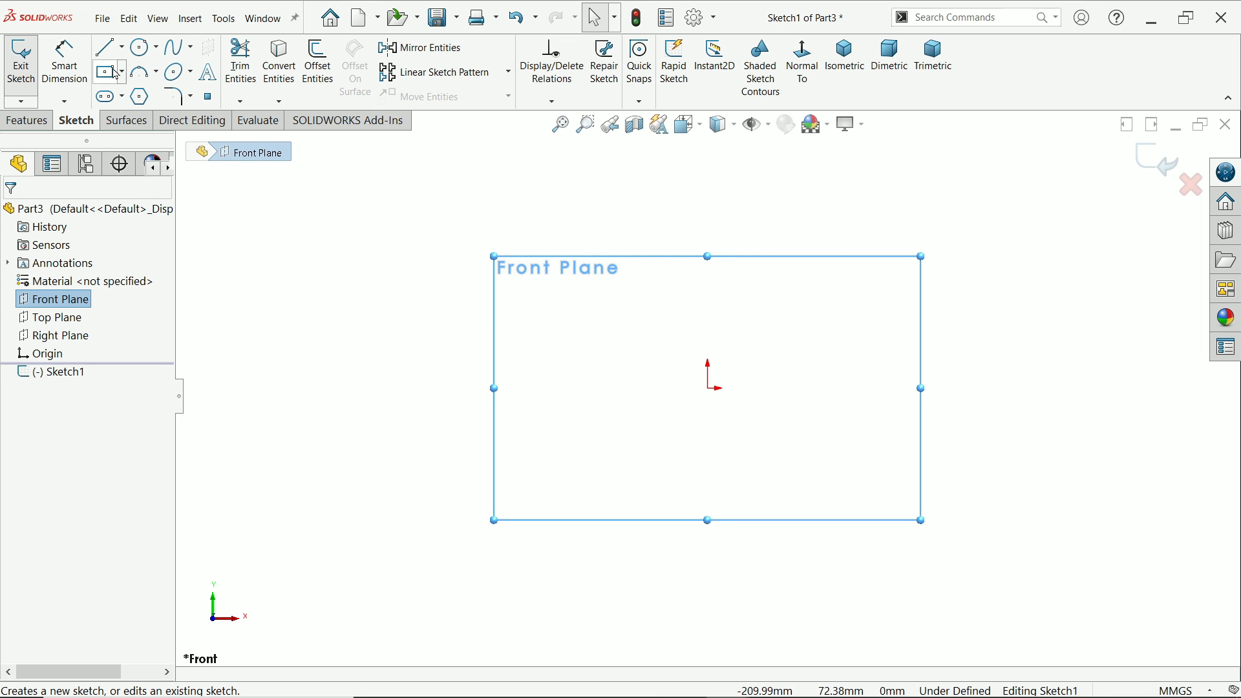
click(191, 49)
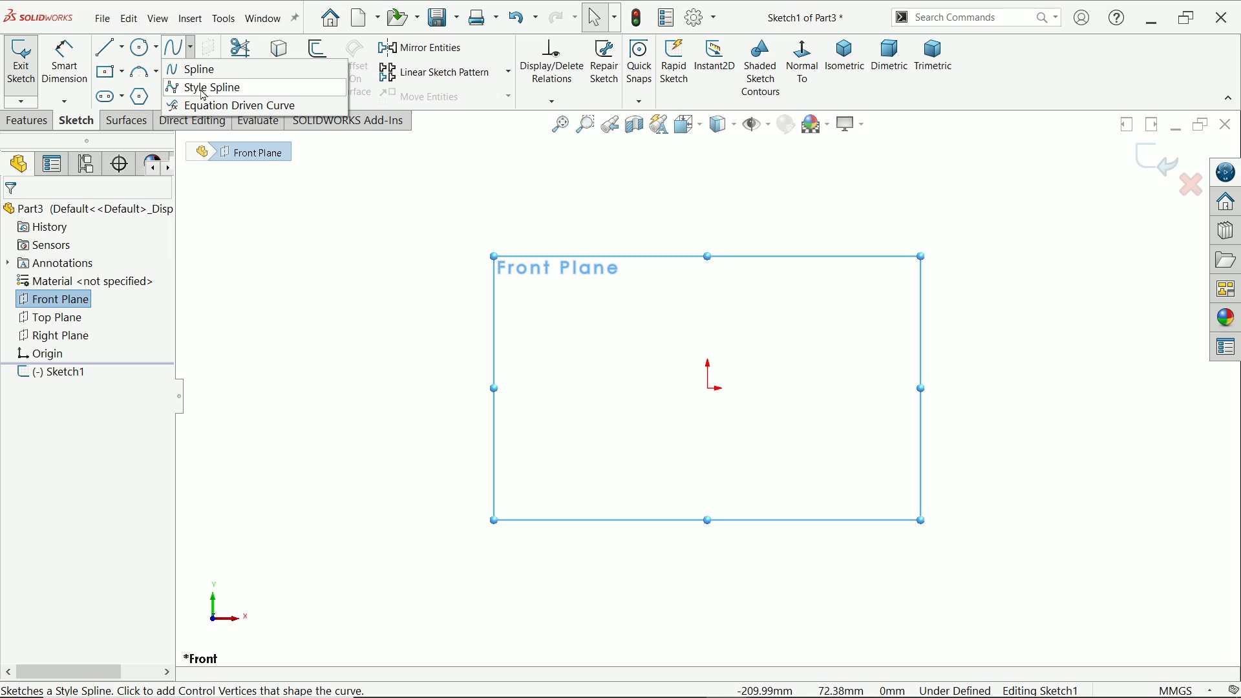
click(122, 48)
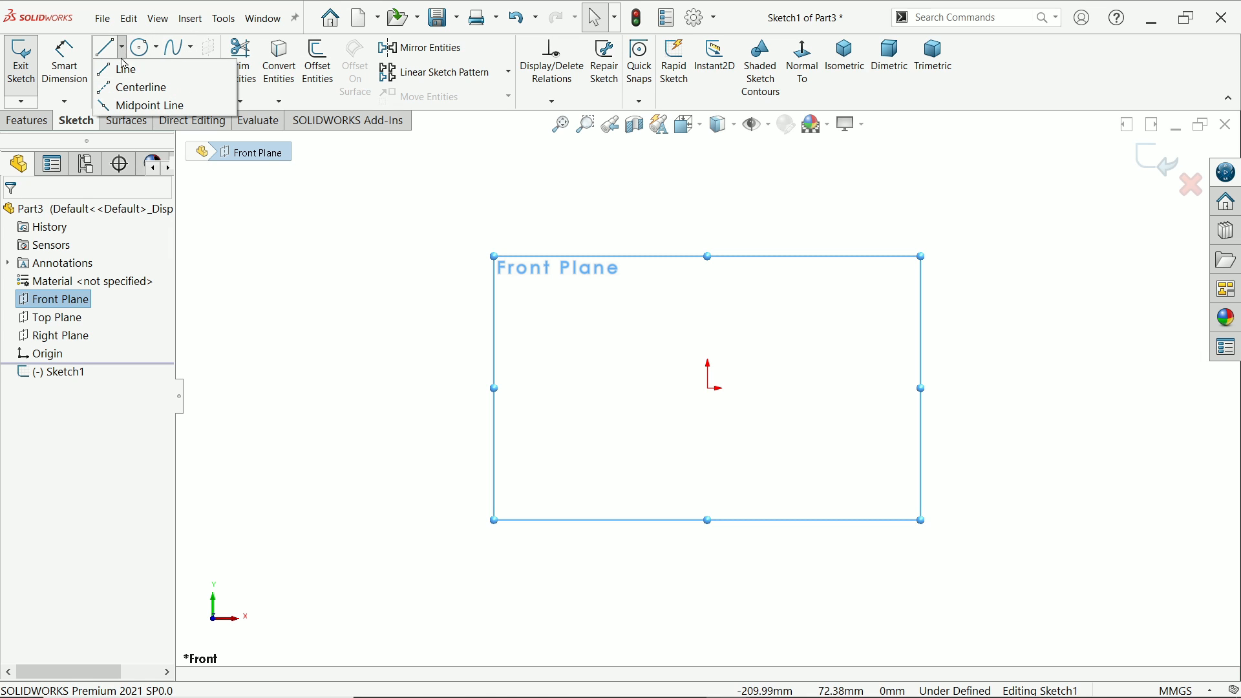
click(134, 88)
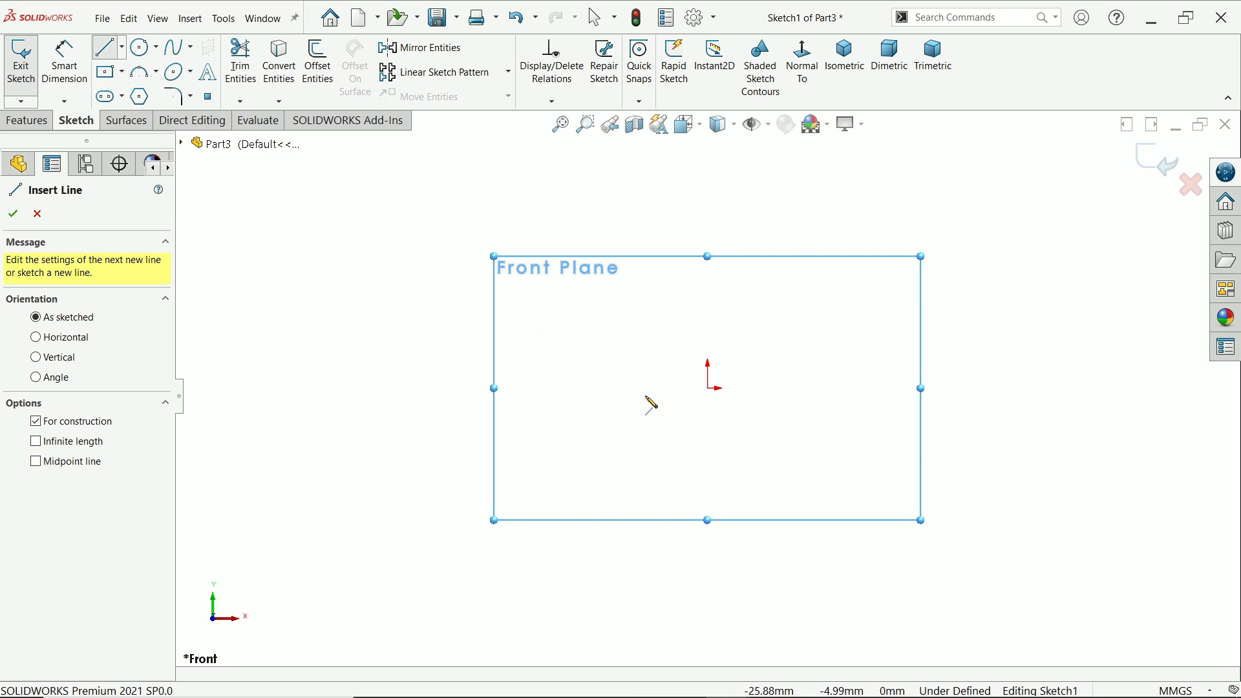
click(709, 388)
click(616, 388)
click(709, 388)
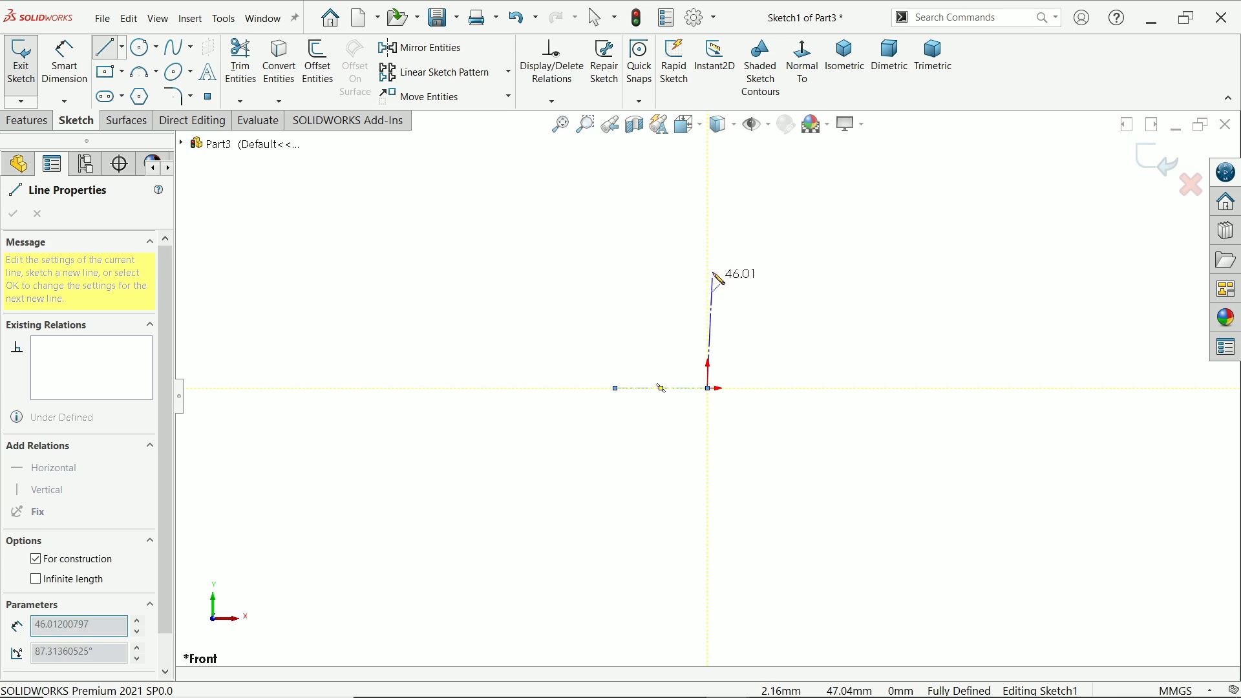
click(708, 226)
right_click(766, 215)
click(798, 233)
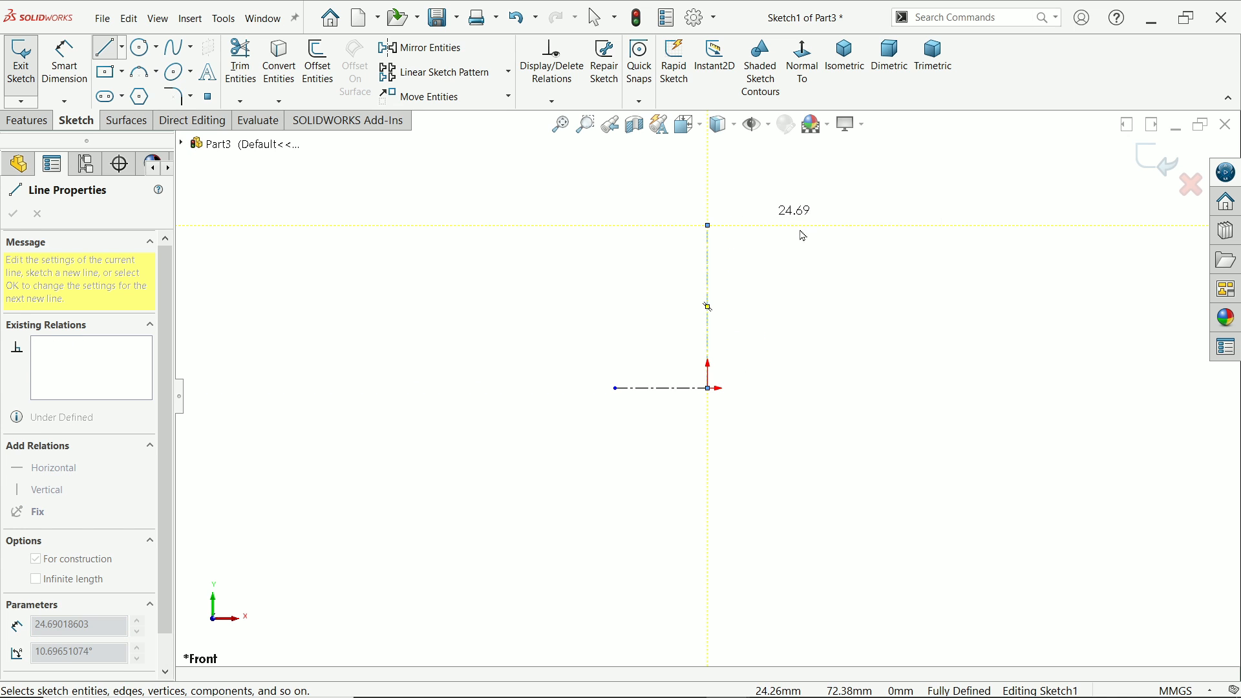
Draw a Bezier style spline from the vertical centerline's upper end through an upper-left control vertex to the horizontal centerline's left end
scroll(745, 277, down, 3)
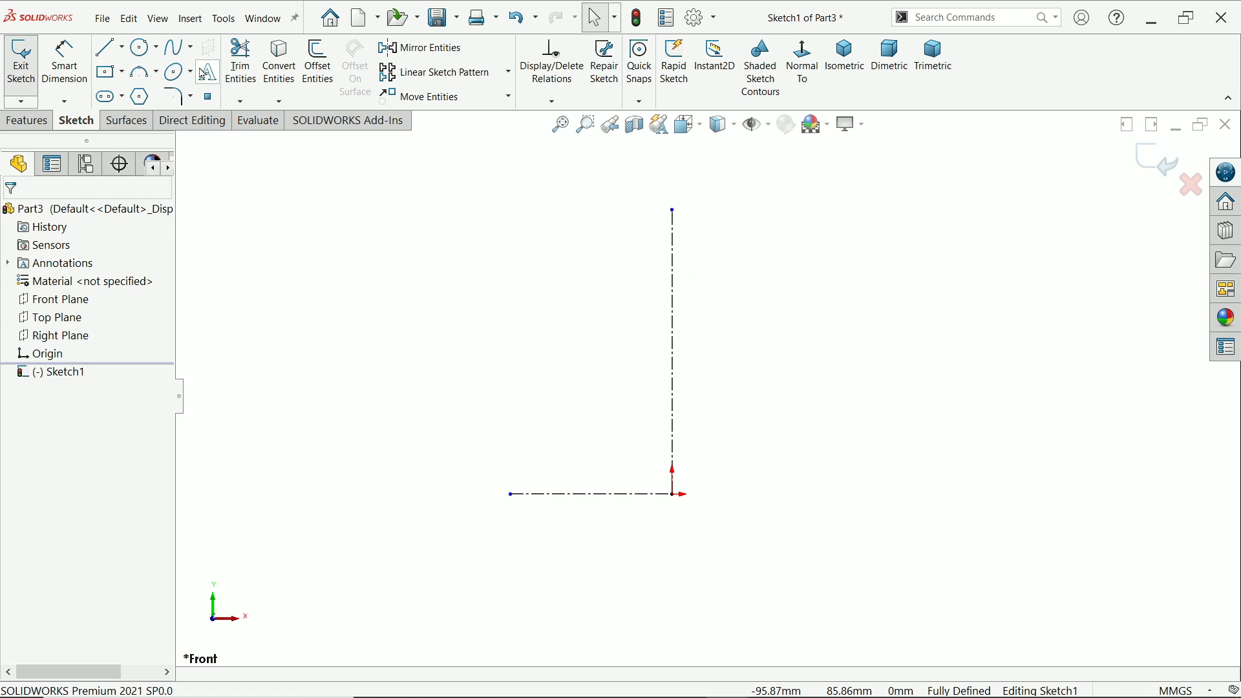
click(191, 47)
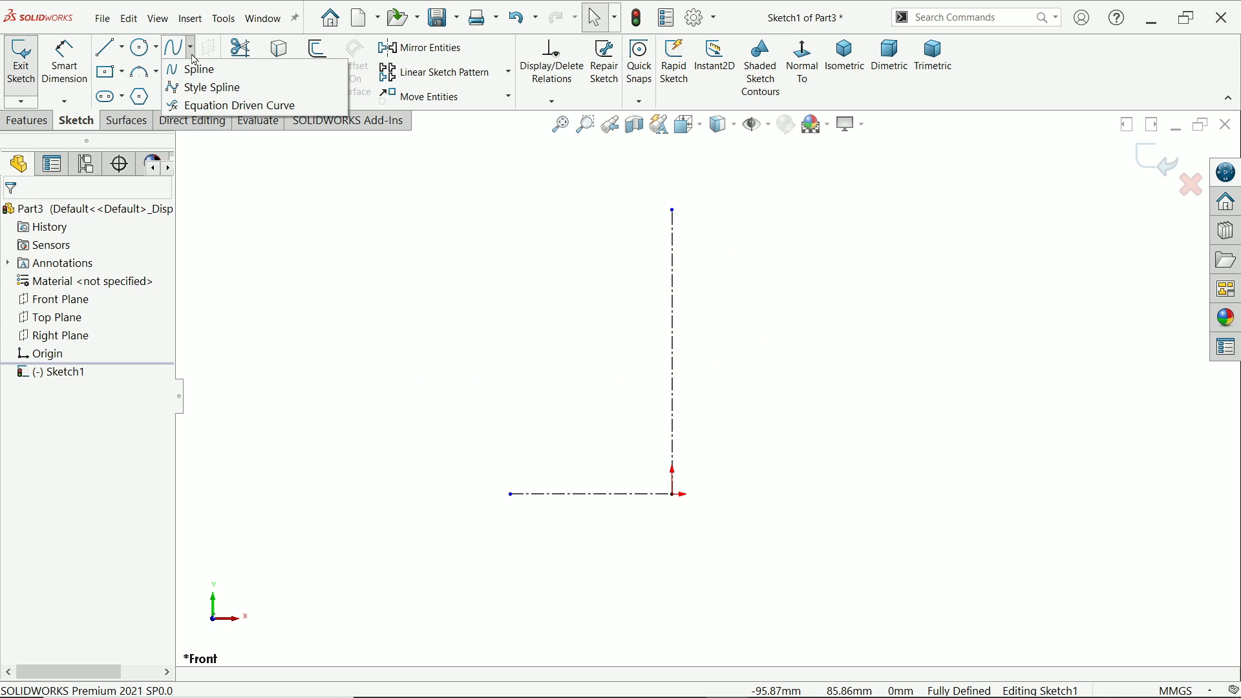
click(197, 88)
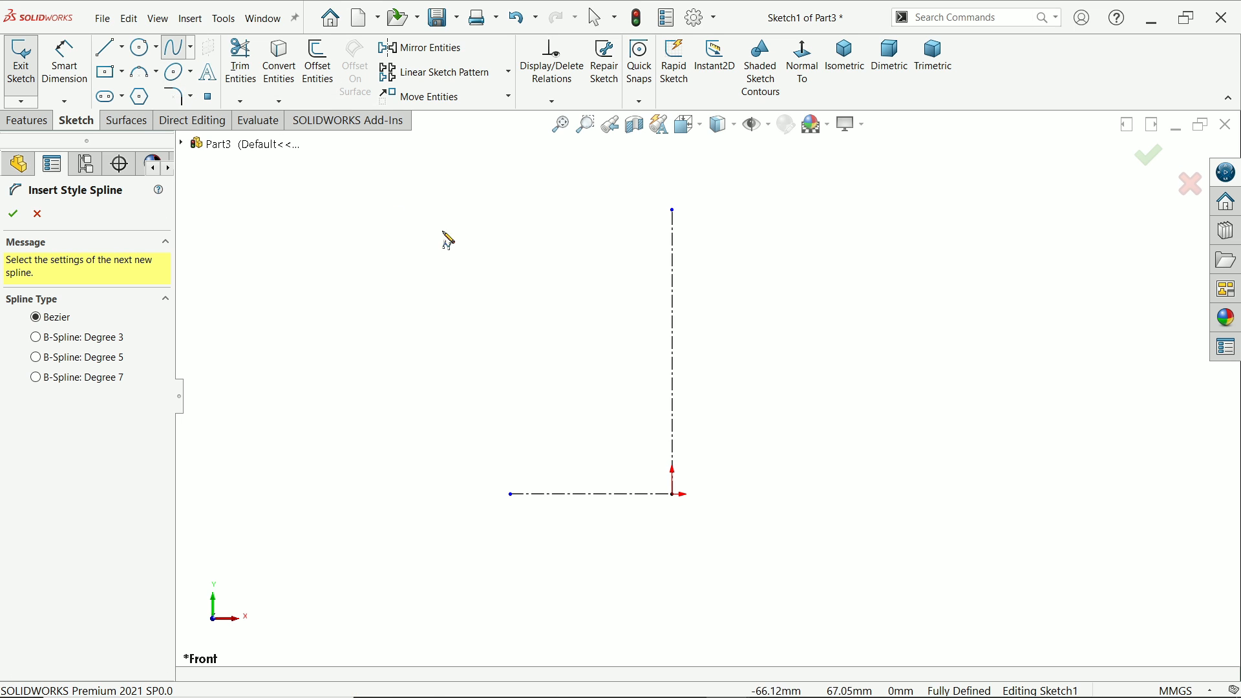
click(673, 211)
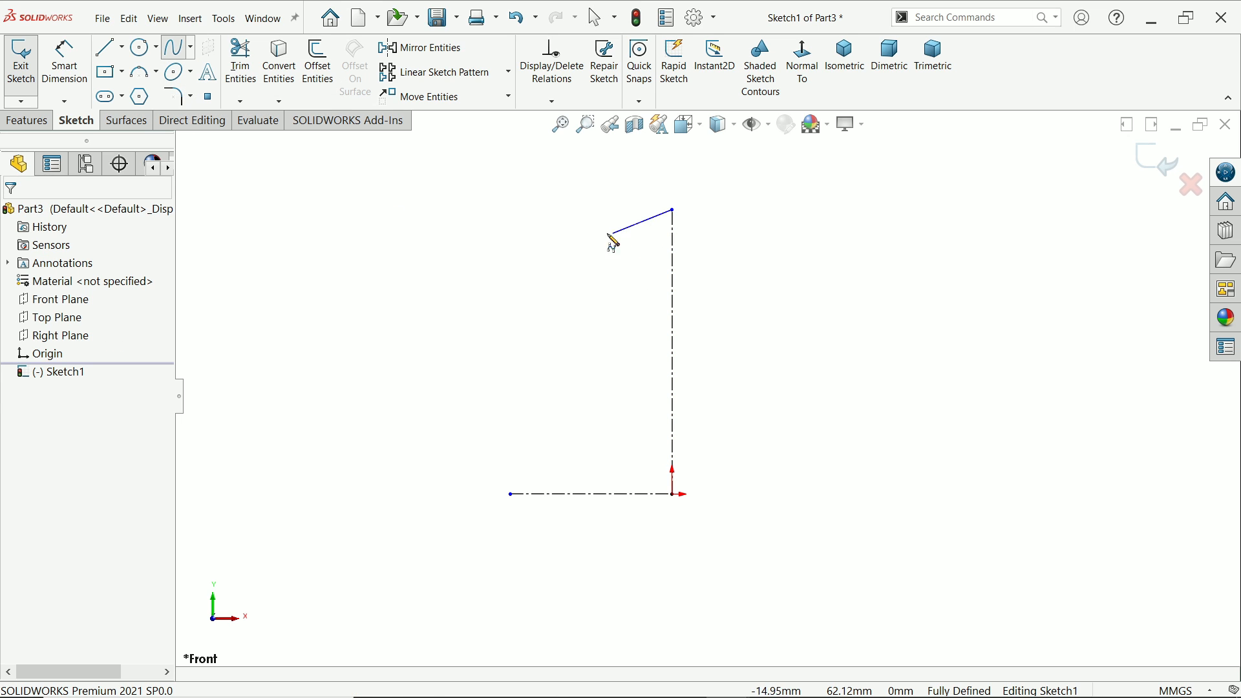
click(508, 216)
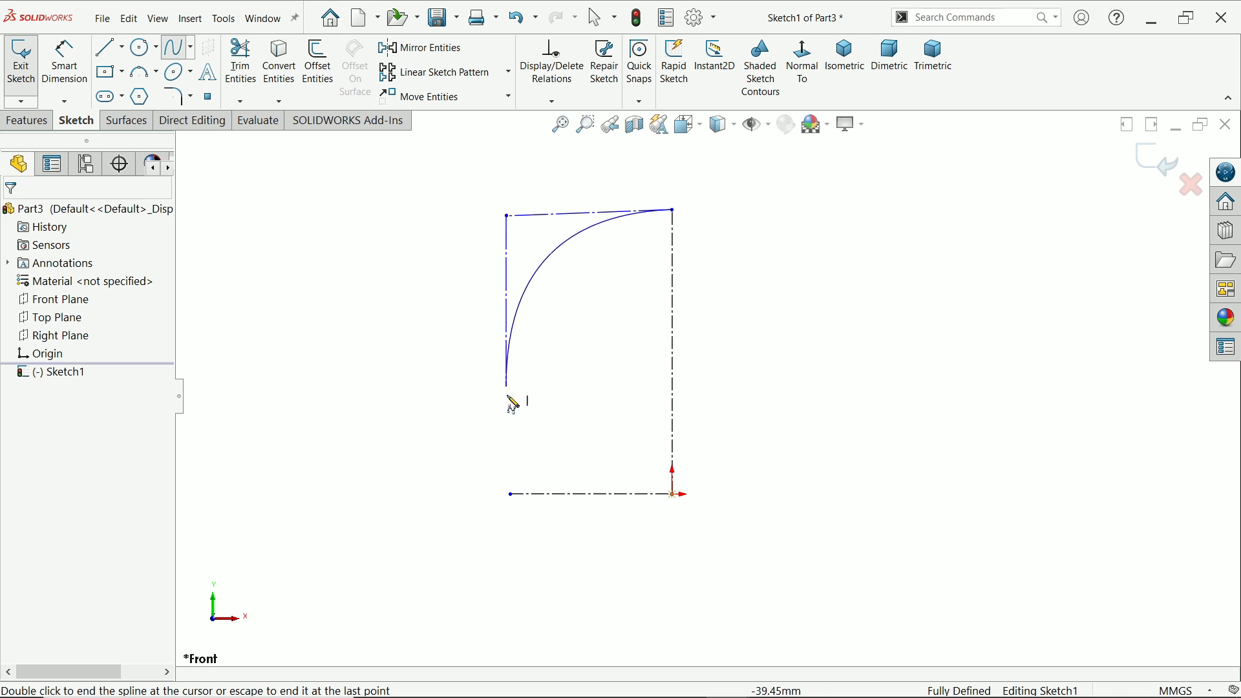
click(511, 495)
right_click(388, 391)
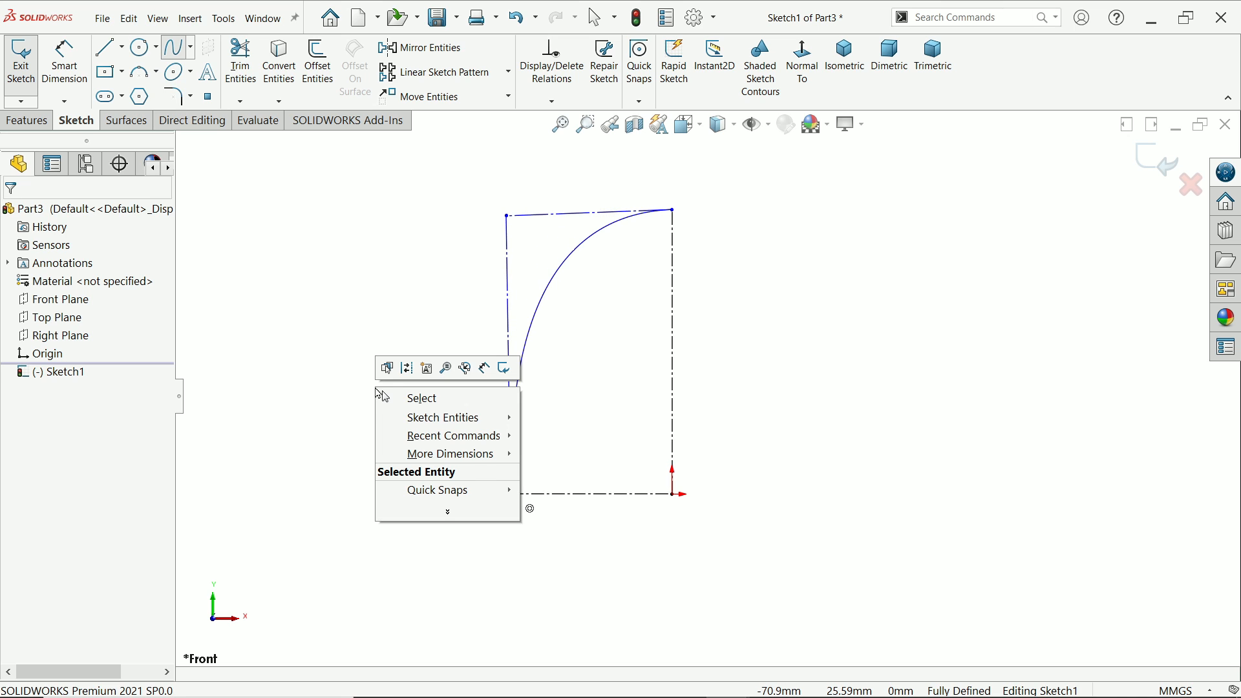
click(414, 399)
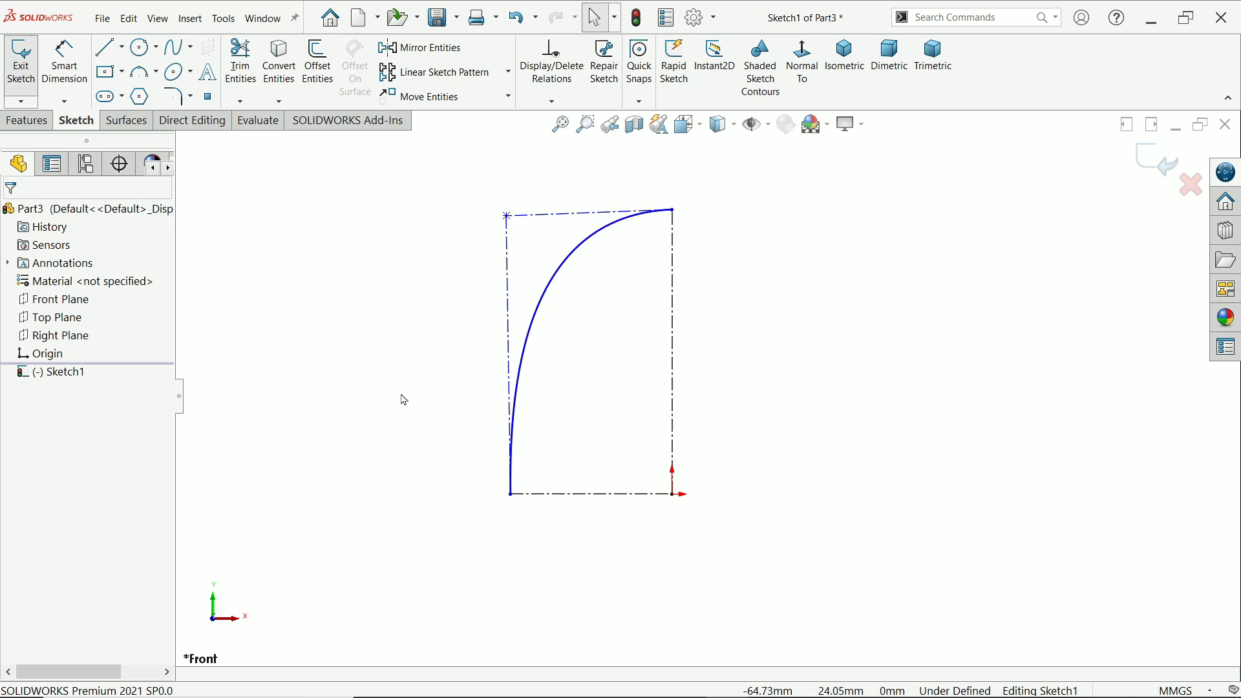
Make the spline's upper control line horizontal and its left control line vertical
click(601, 212)
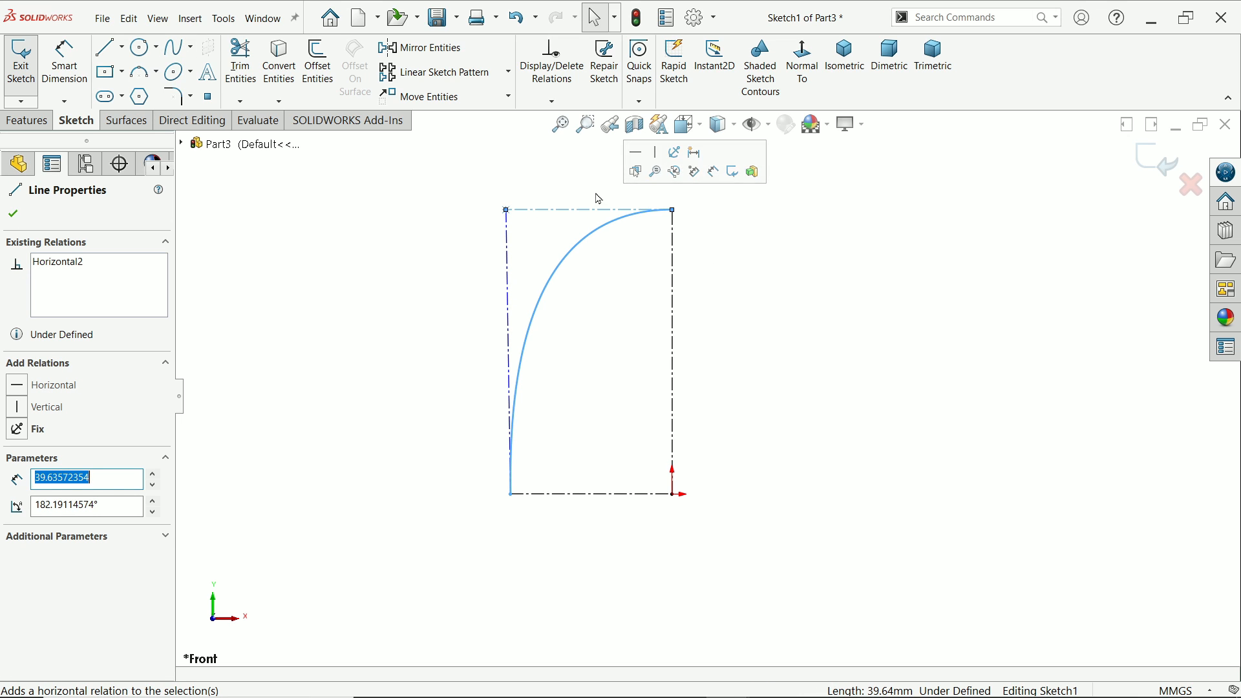
click(509, 257)
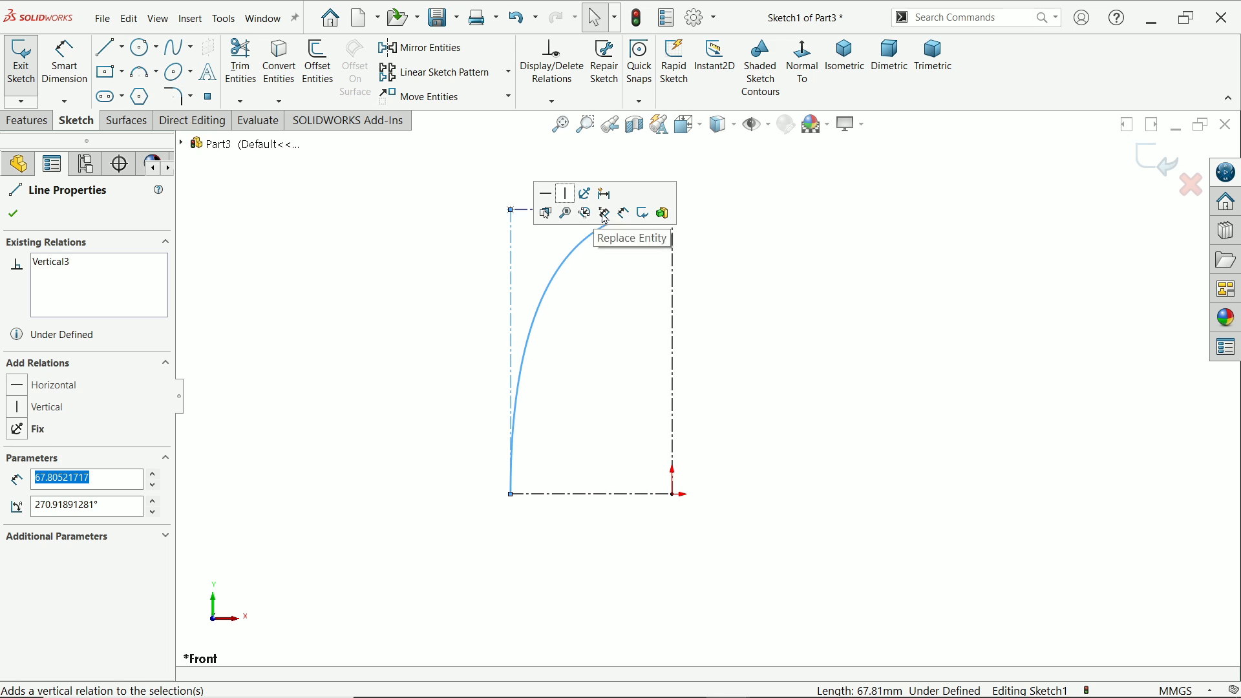
click(748, 243)
Dimension the spline's upper control line to 2 mm and its left control line to 3.5 mm
click(48, 59)
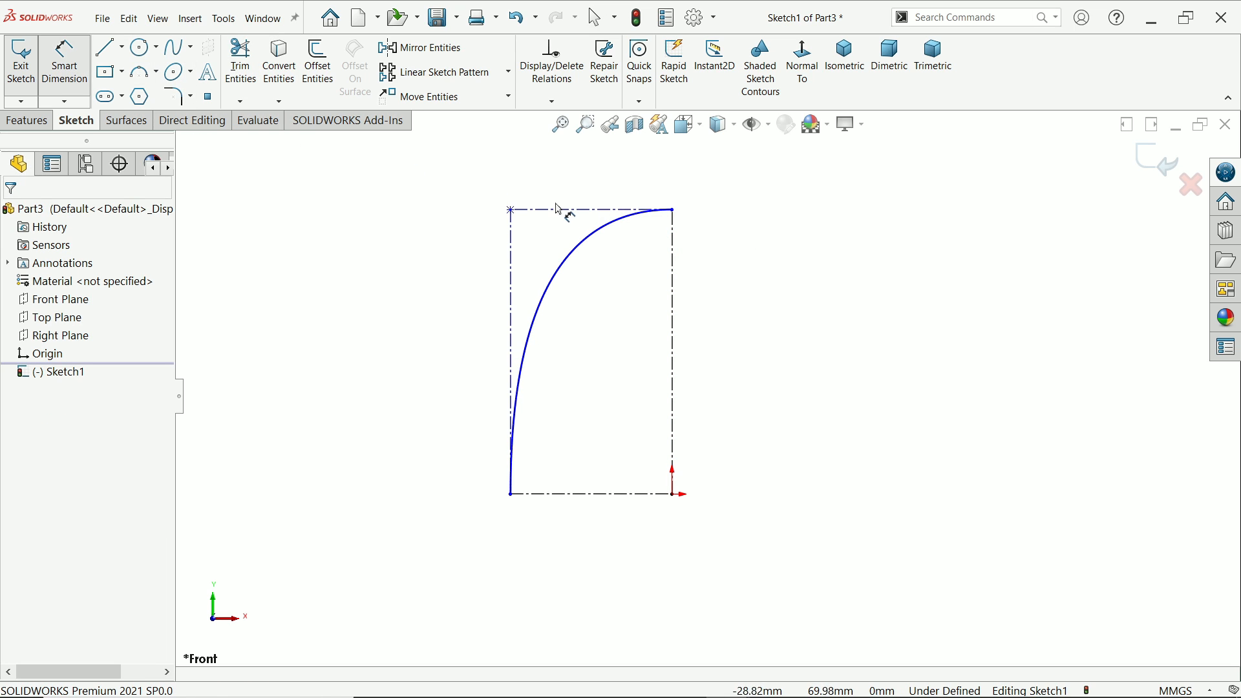
click(580, 223)
click(587, 186)
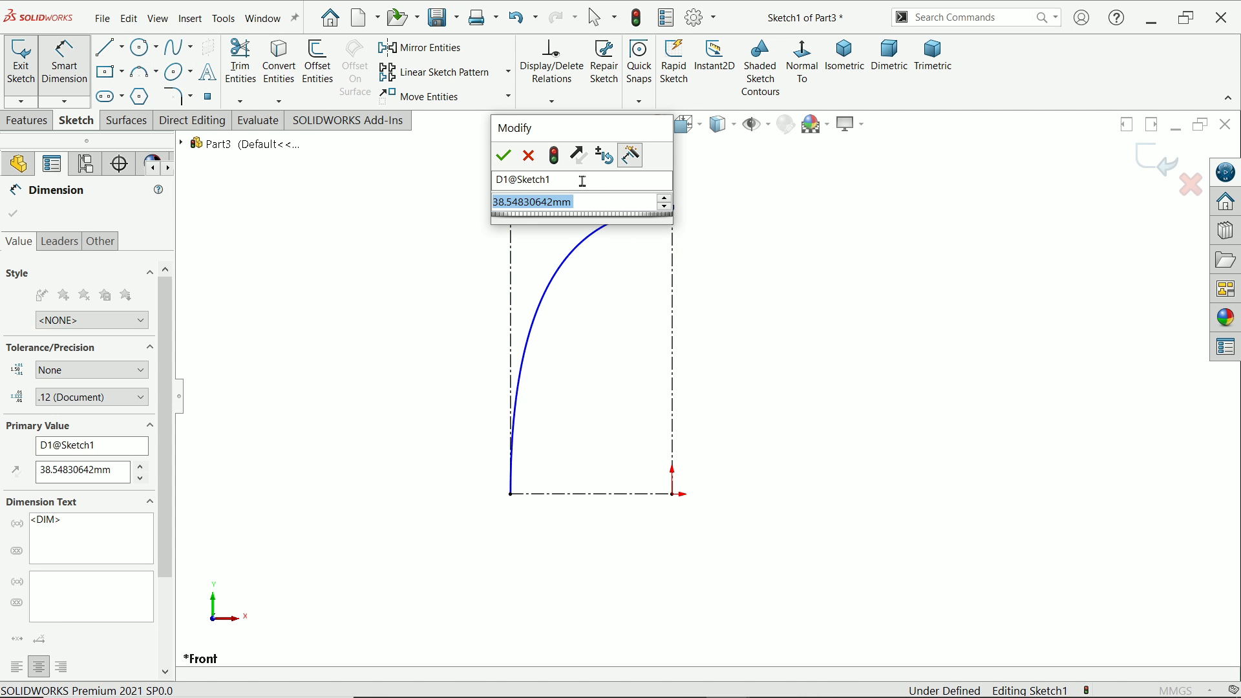
text(2)
key(Return)
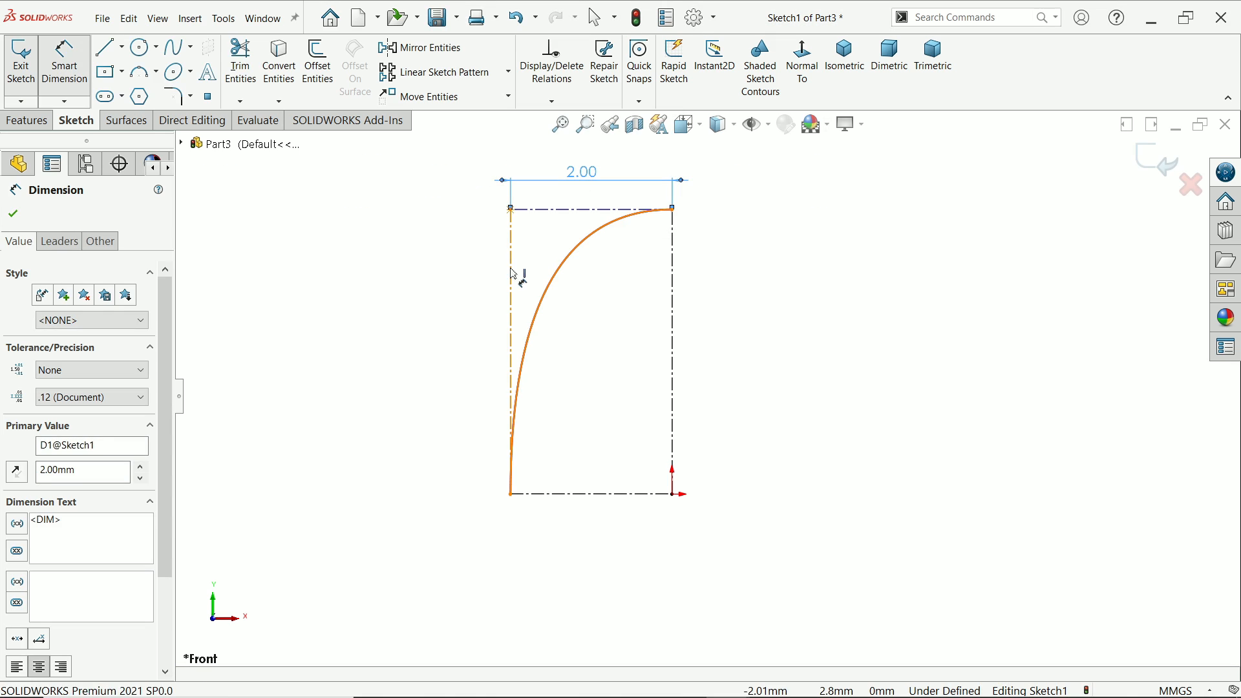
click(465, 298)
click(468, 298)
text(3.5)
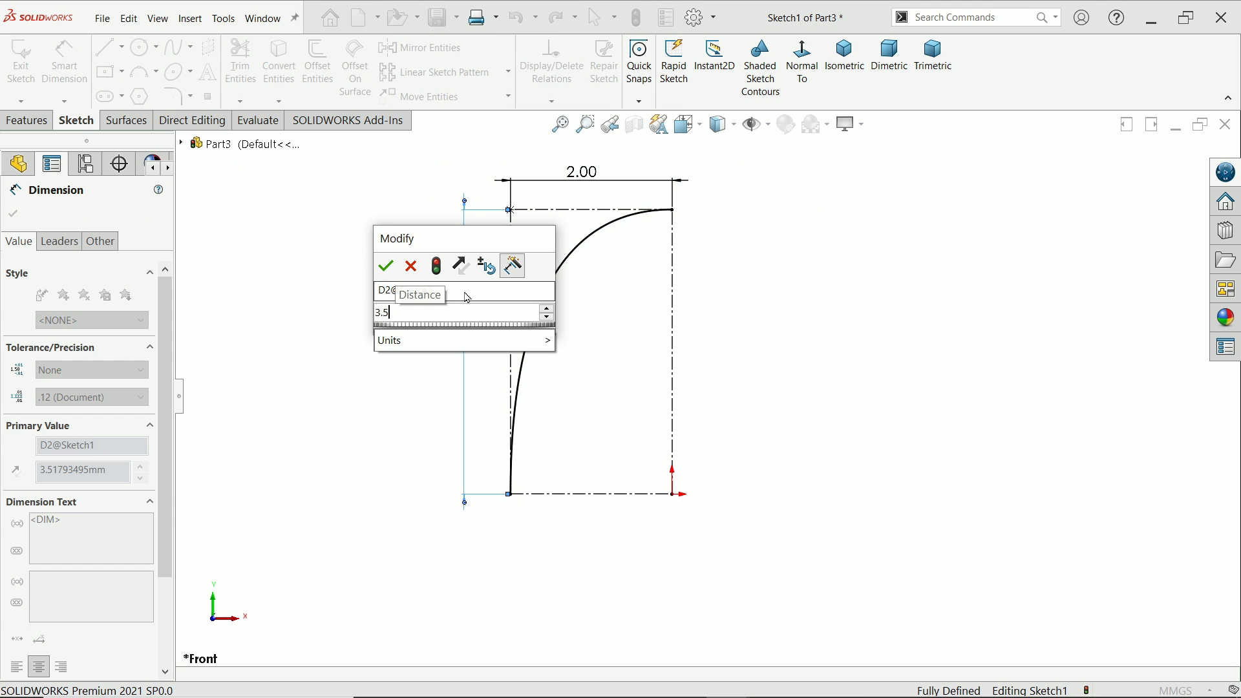
key(Return)
Mirror the style spline about the vertical centerline, keeping the original
click(423, 47)
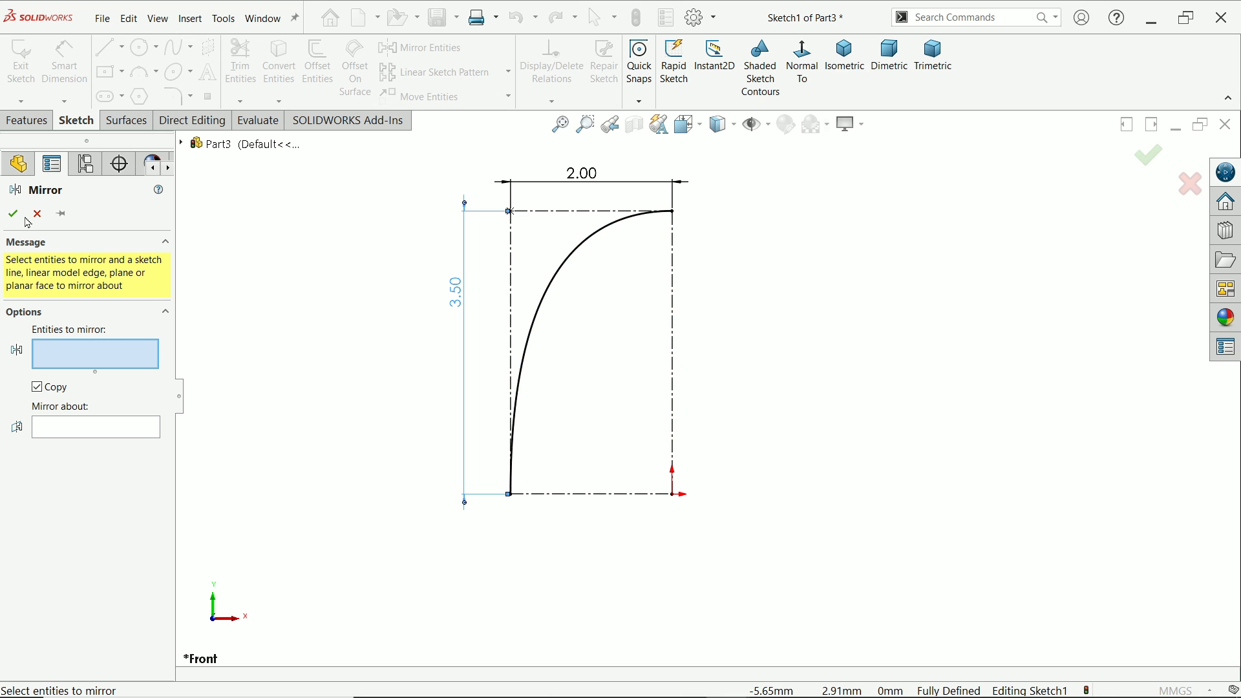
click(555, 286)
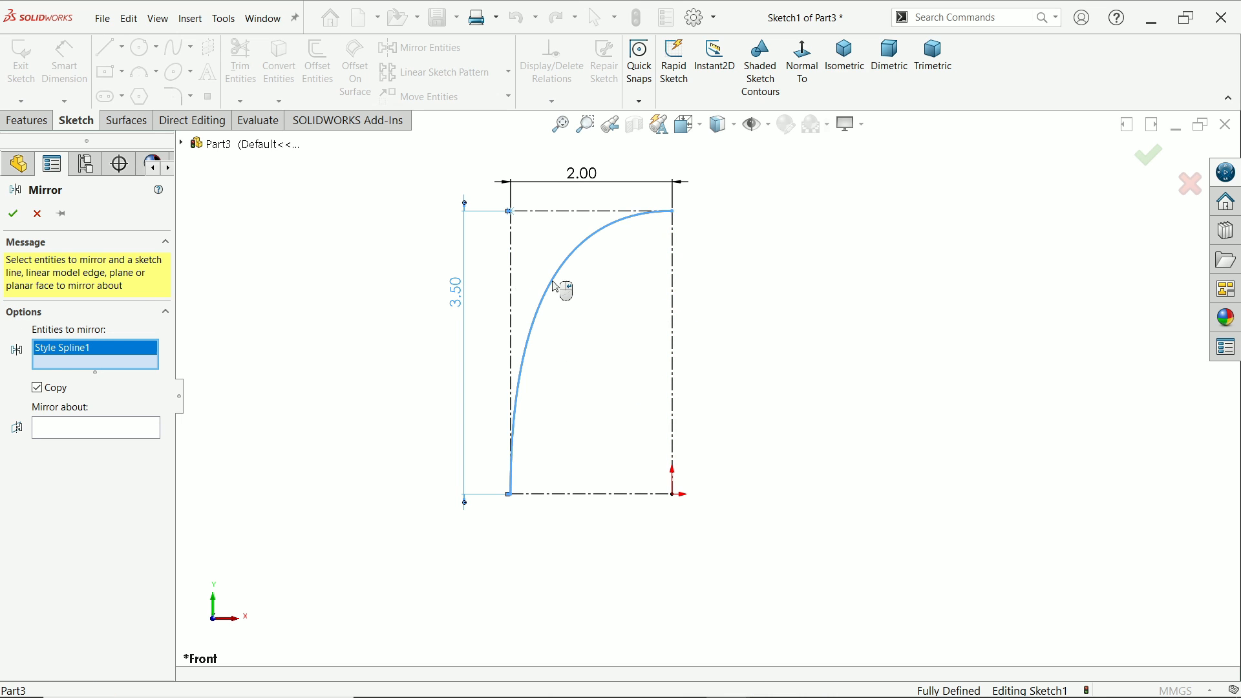
click(97, 429)
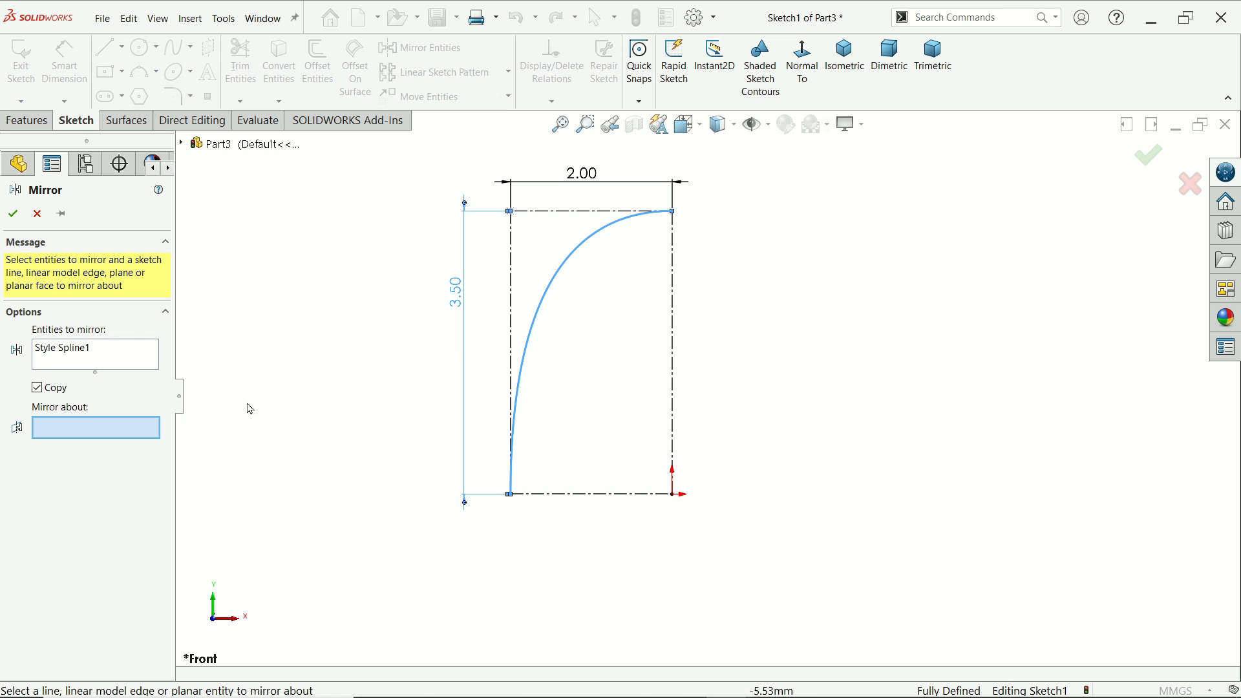
click(673, 381)
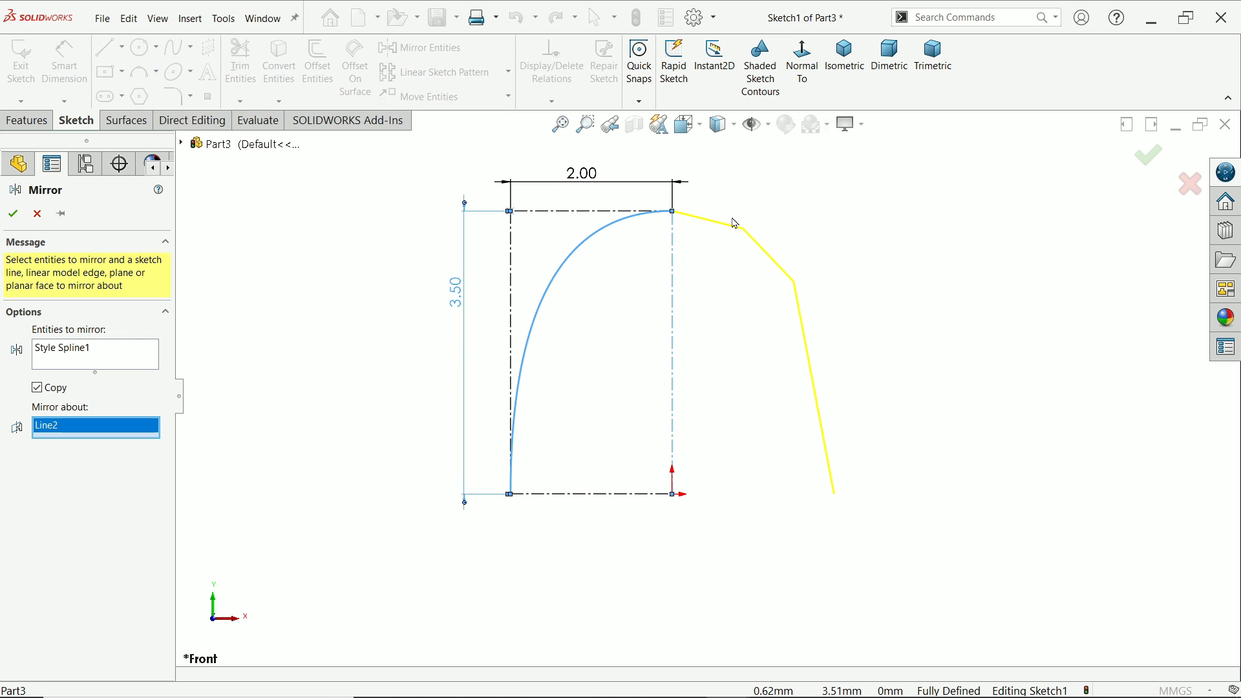
click(13, 213)
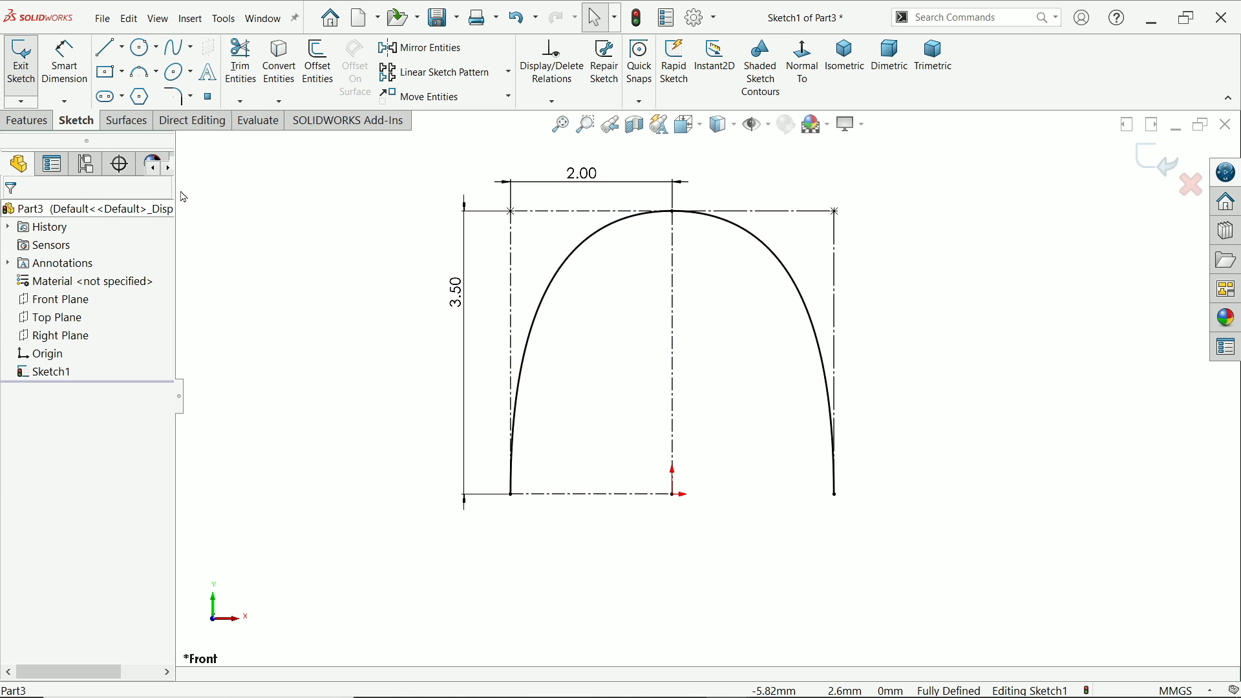
Mirror both style splines about the horizontal centerline to close the oval profile
click(431, 55)
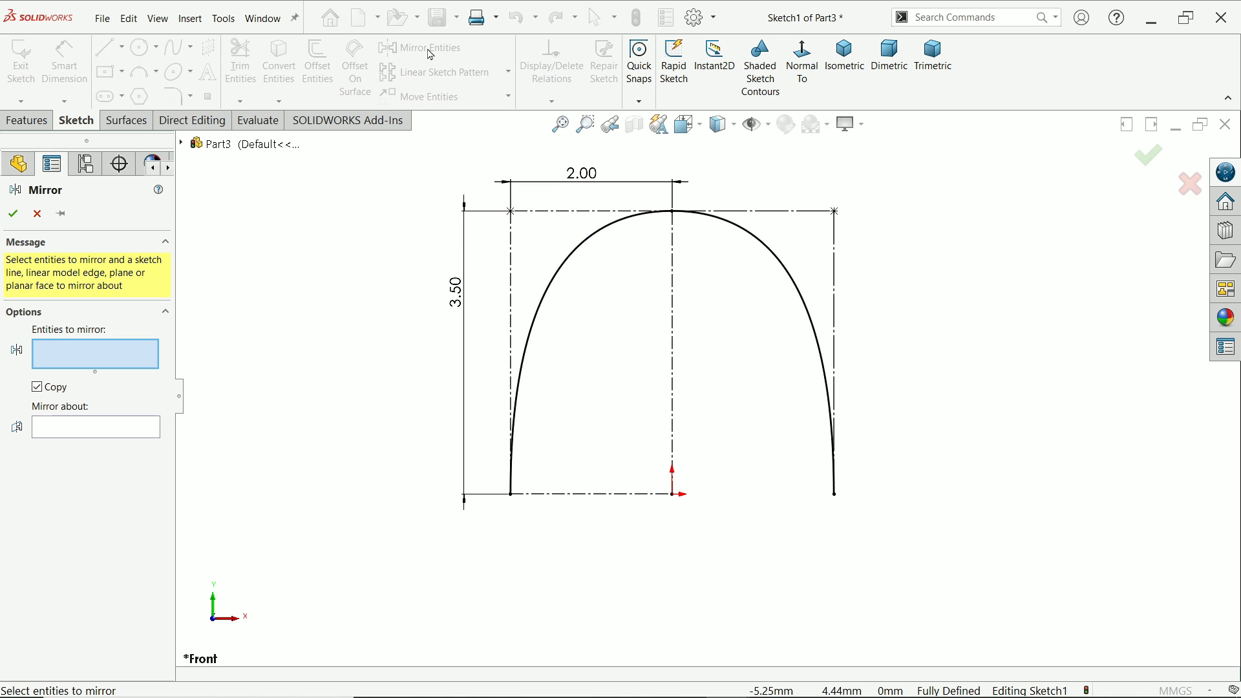
click(539, 326)
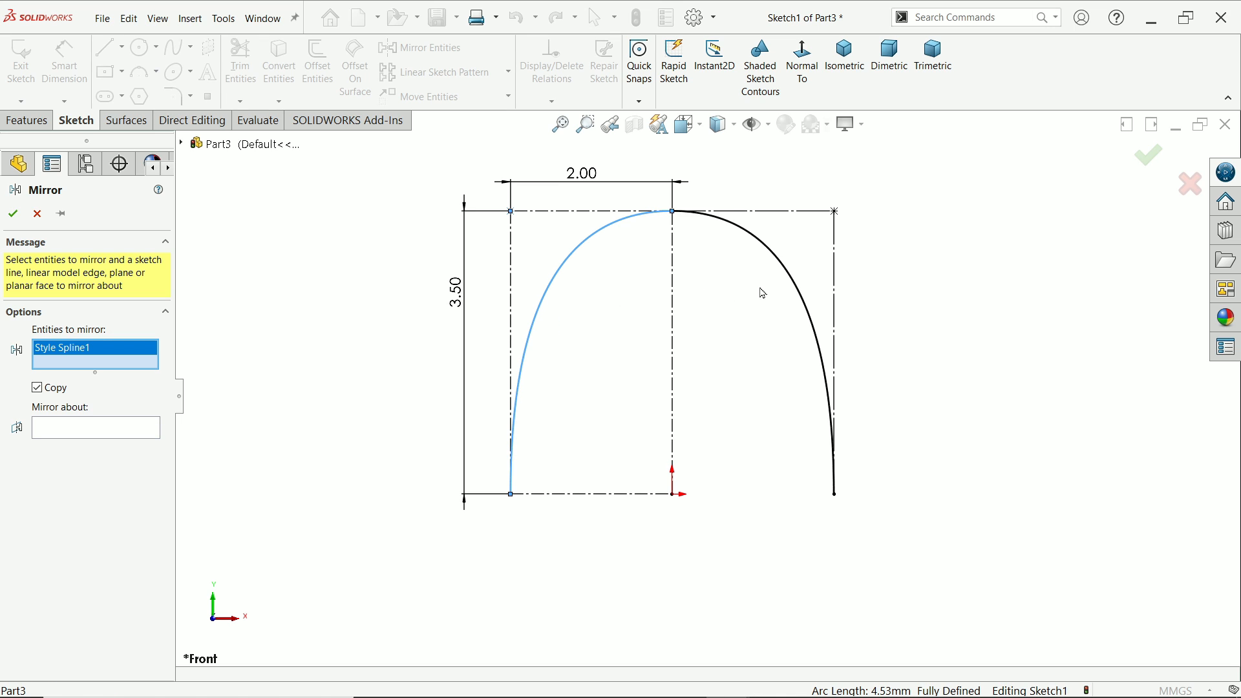
click(805, 294)
click(80, 450)
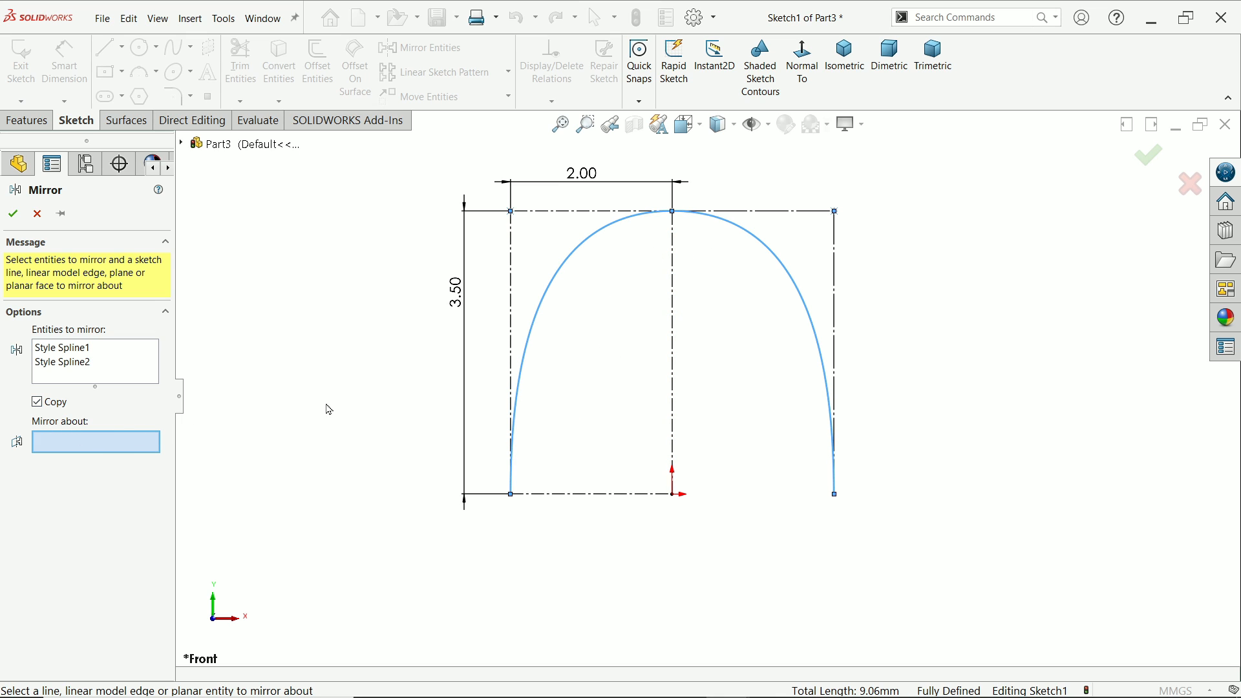
click(616, 498)
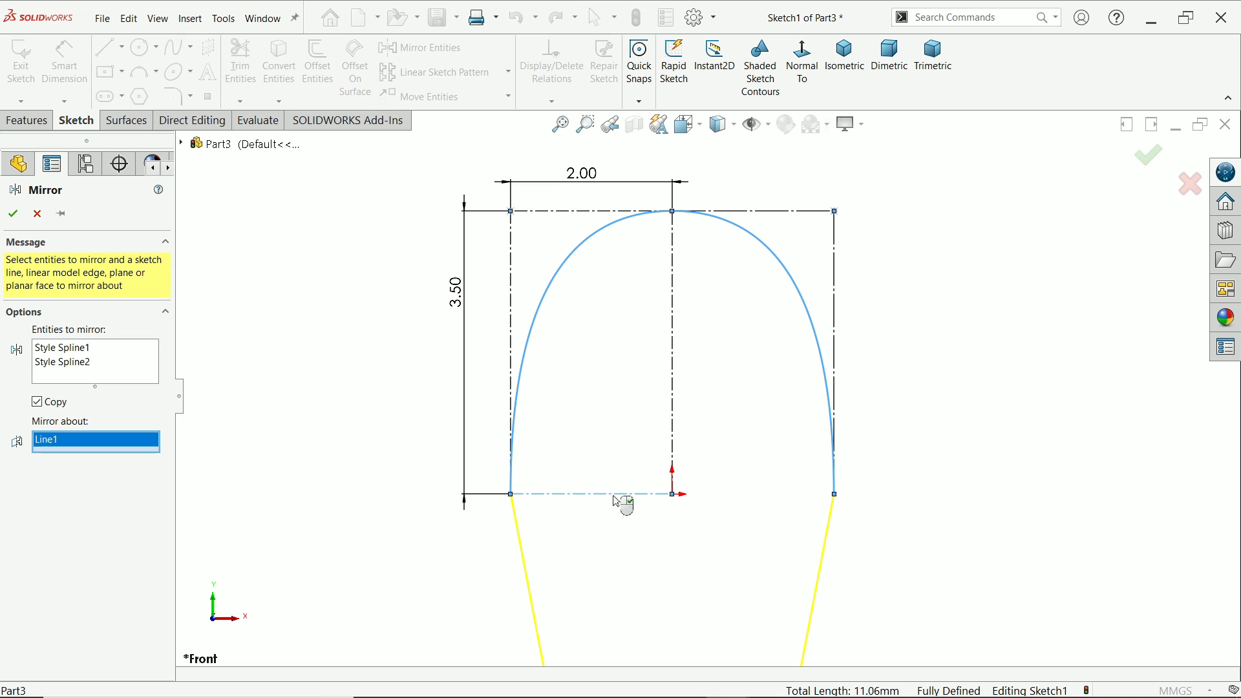
click(14, 215)
key(f)
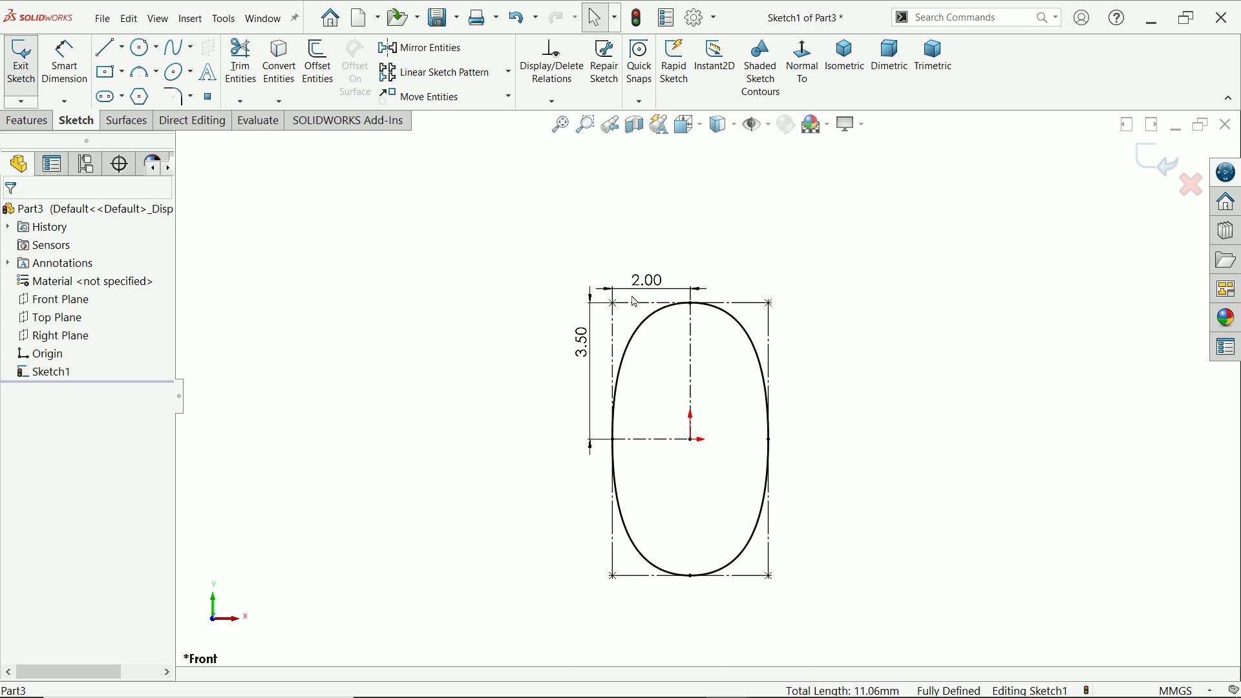
Exit the oval profile sketch on the Front Plane
click(1158, 161)
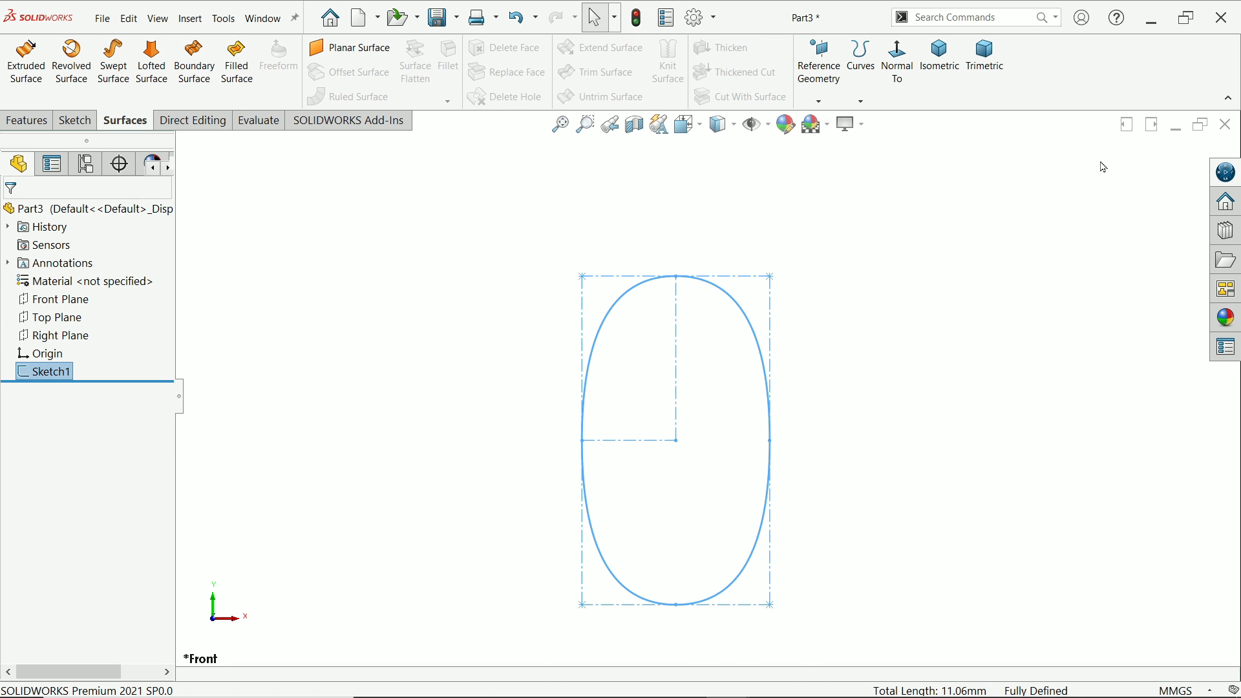
mouse_move(408, 225)
middle_down()
mouse_move(335, 283)
mouse_move(382, 307)
mouse_move(364, 317)
middle_up()
key(f)
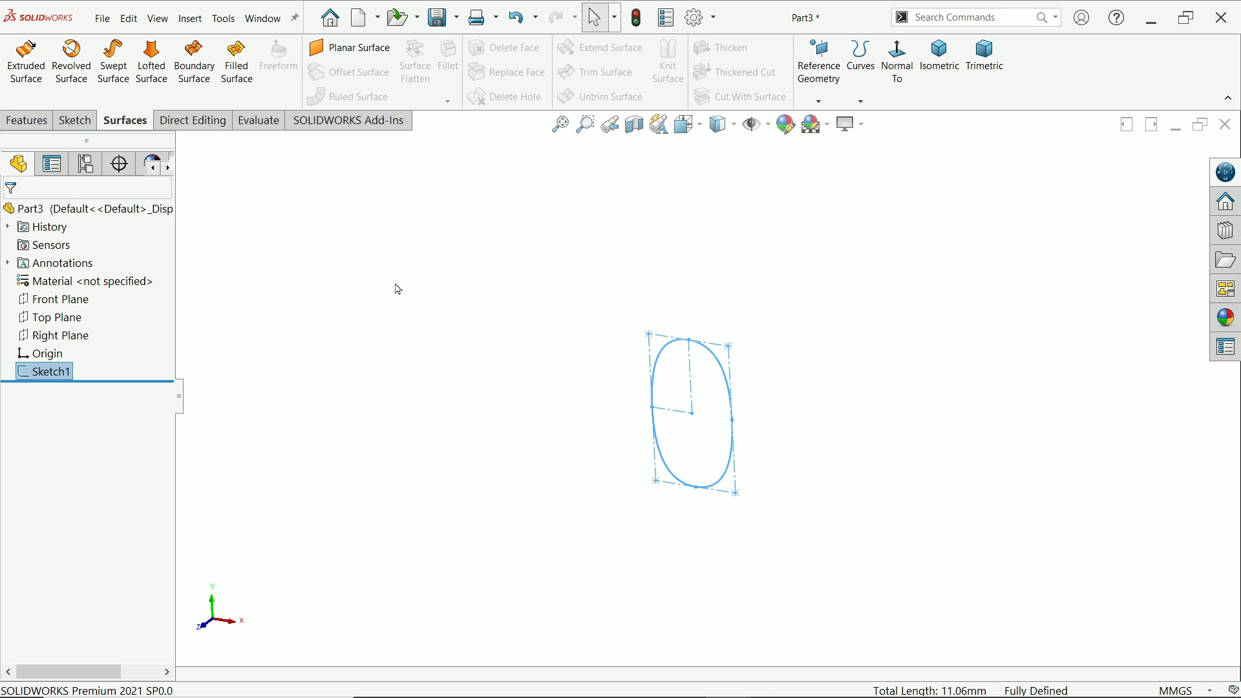
Create a reference plane offset 10 mm from the Front Plane, with the offset direction flipped
scroll(908, 449, down, 1)
scroll(826, 443, down, 1)
scroll(661, 377, down, 2)
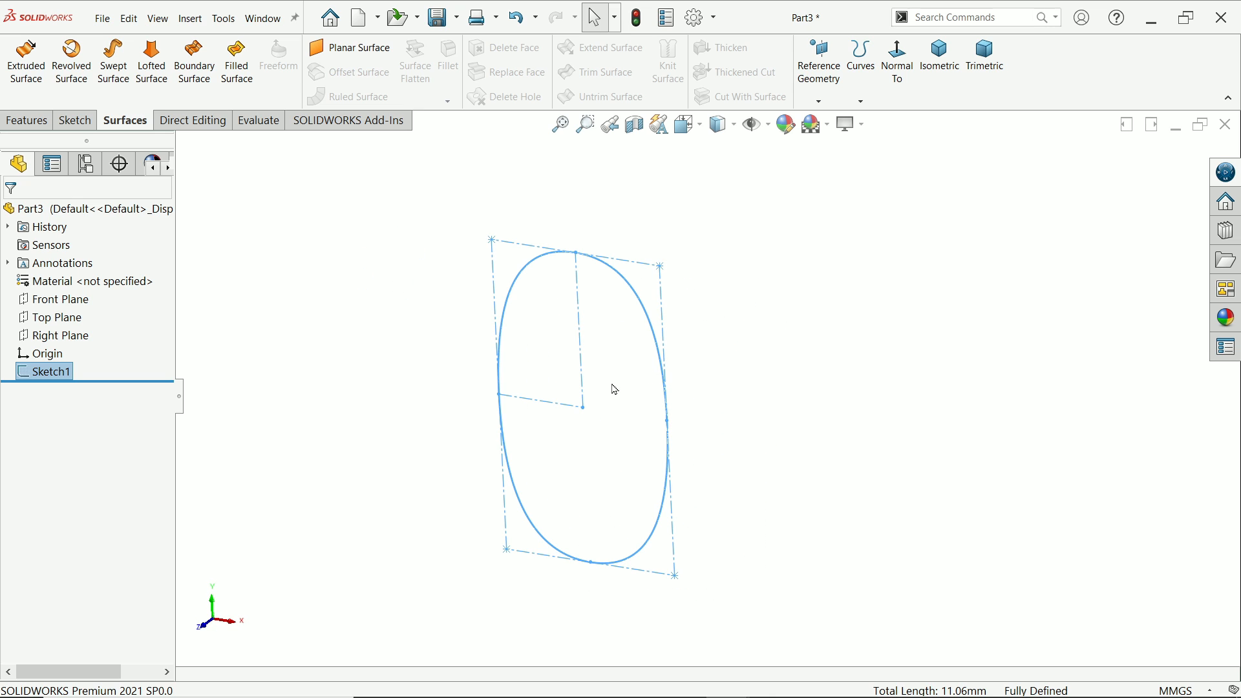
middle_drag(615, 389, 615, 370)
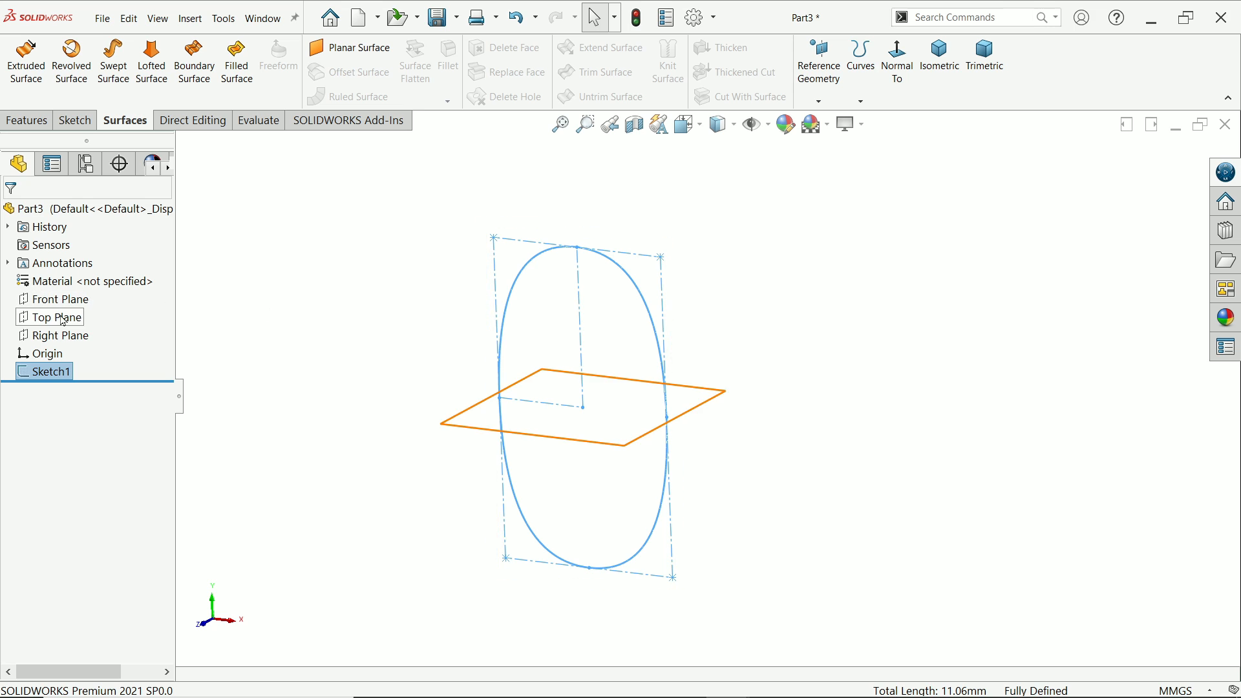
click(819, 101)
click(837, 119)
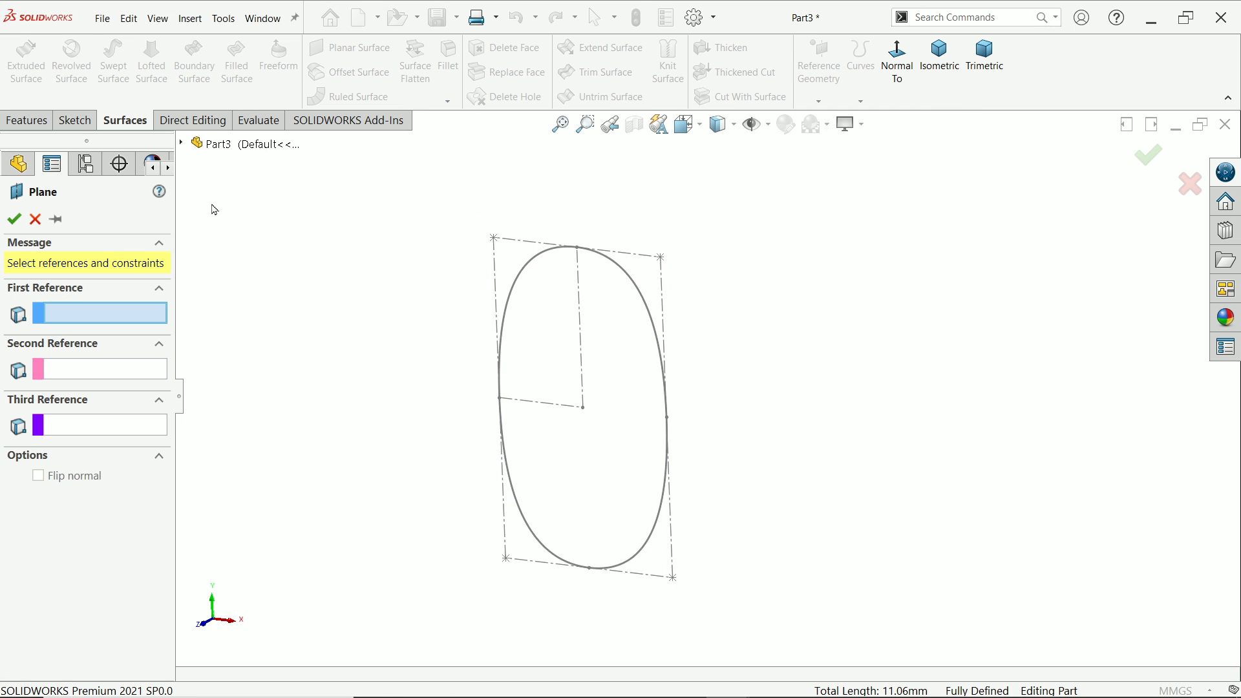
click(183, 143)
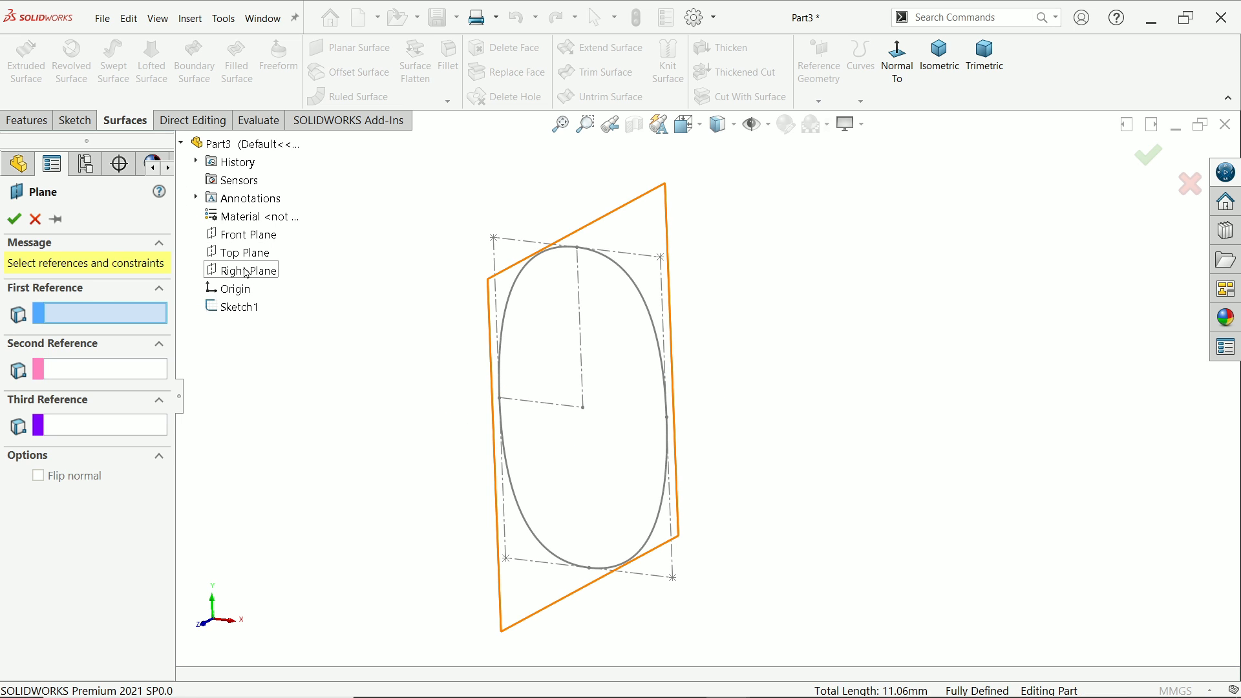
click(244, 234)
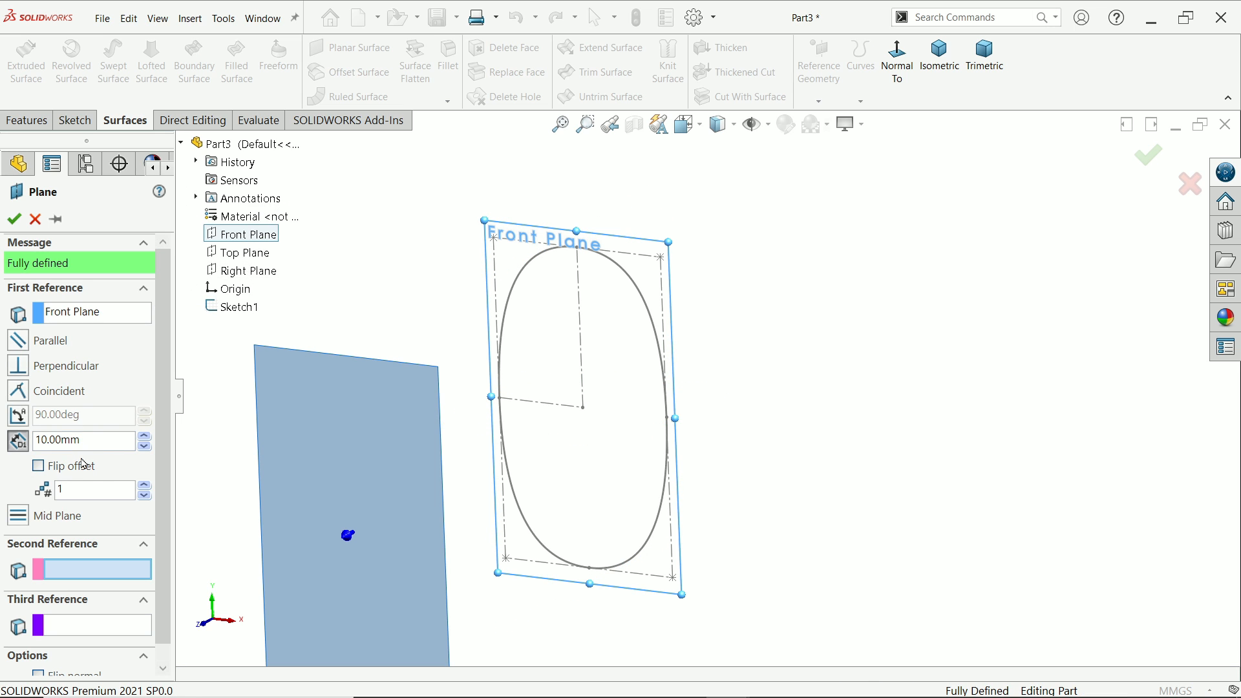
drag(92, 441, 21, 445)
click(38, 466)
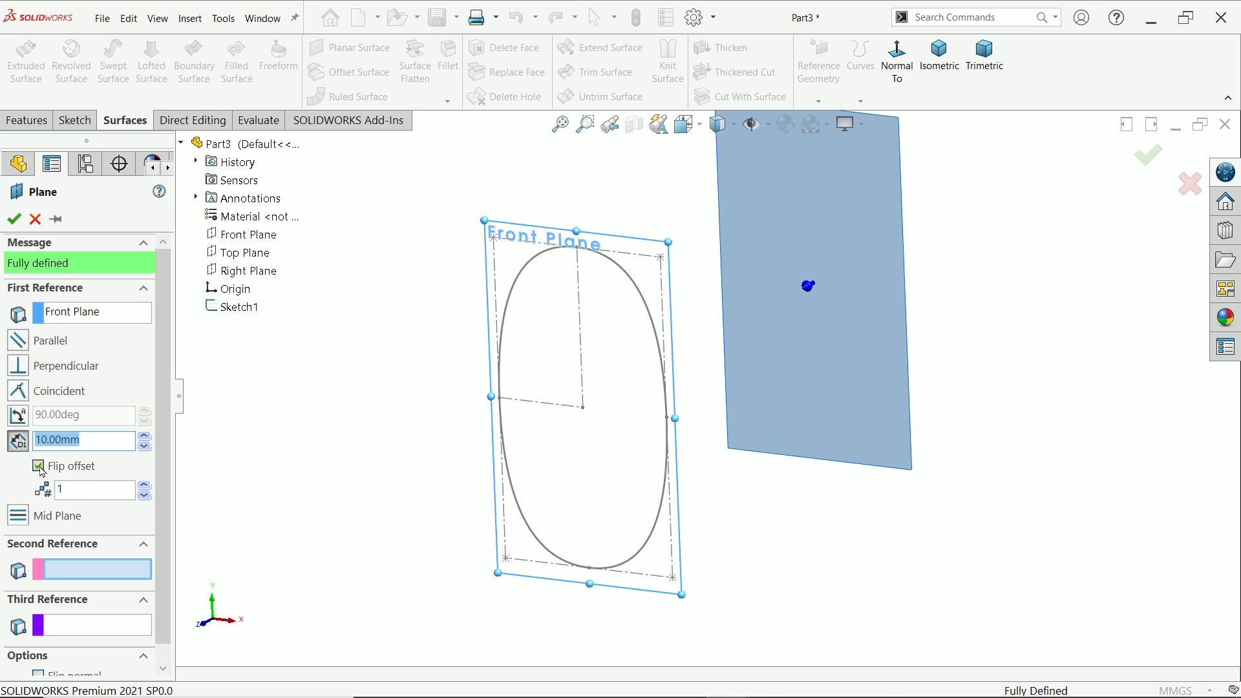
click(13, 219)
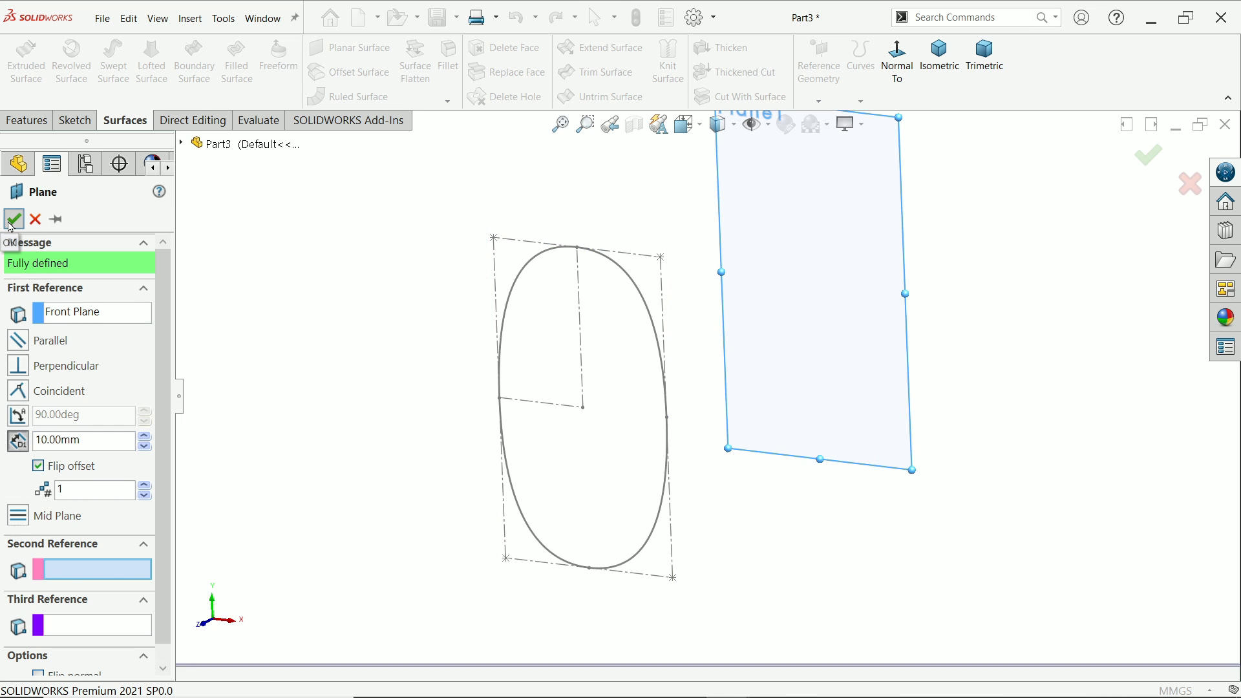
Sketch an upright ellipse centred on the origin on the new offset plane, about 7.5 mm wide and 11.6 mm tall
click(75, 120)
click(21, 57)
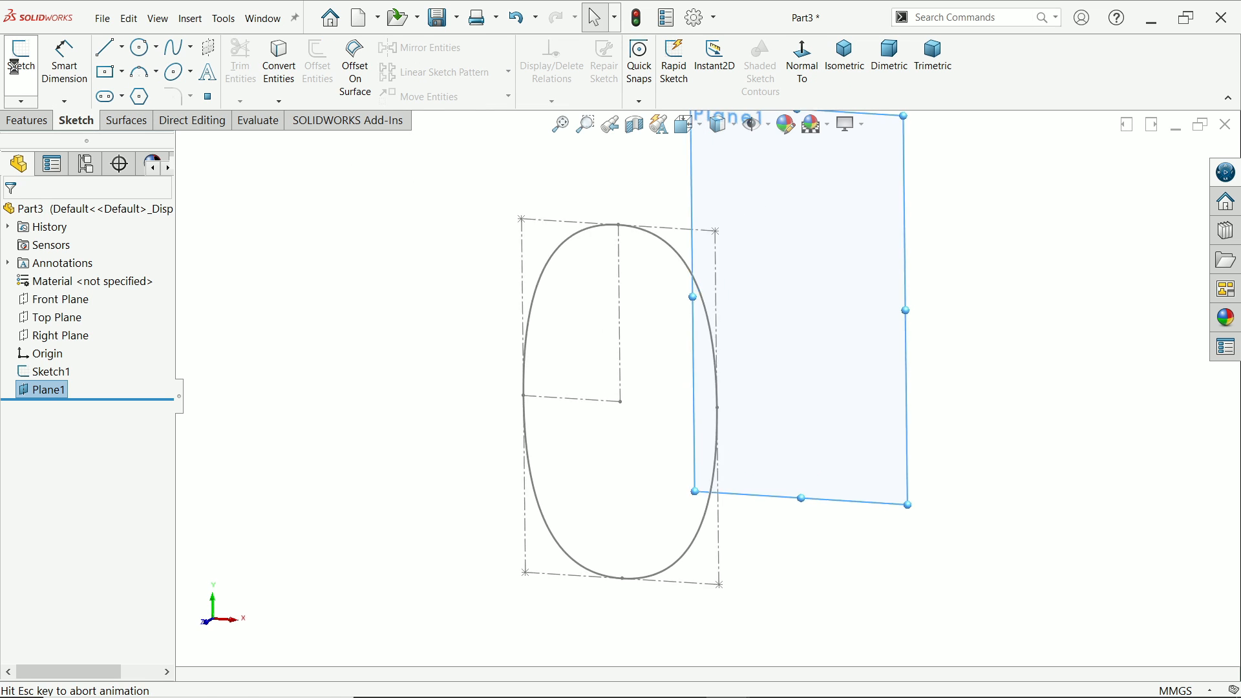
click(191, 73)
click(201, 95)
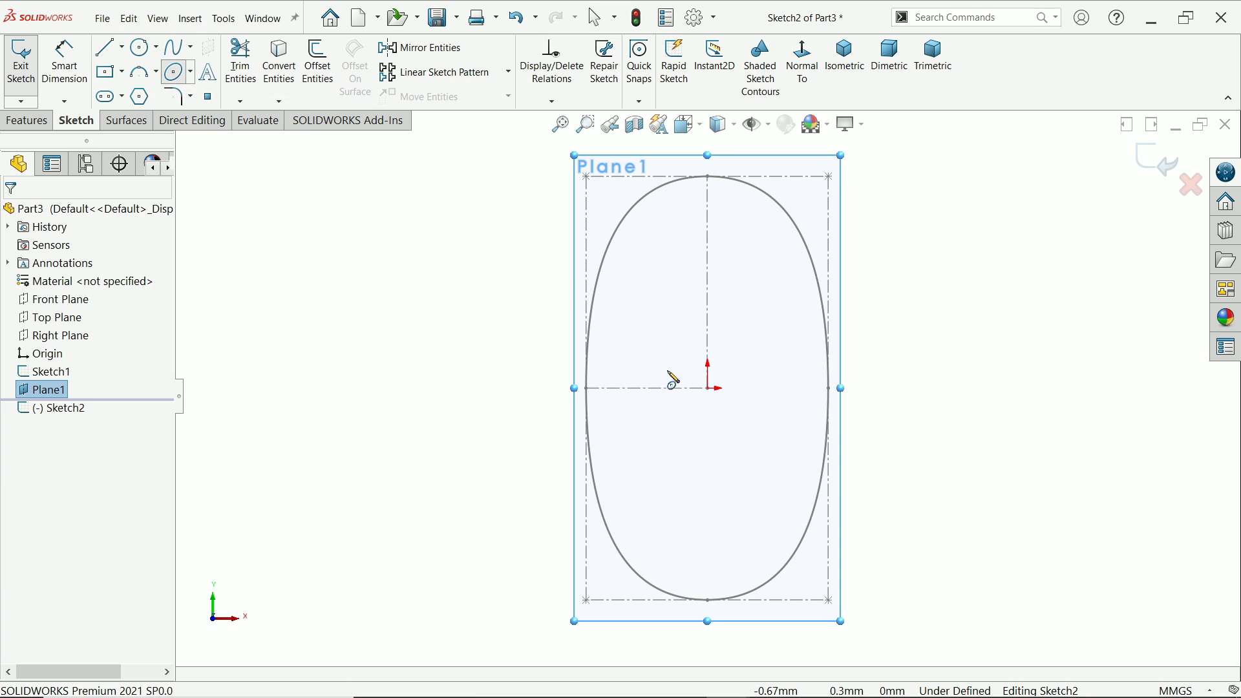
click(709, 387)
scroll(727, 323, up, 2)
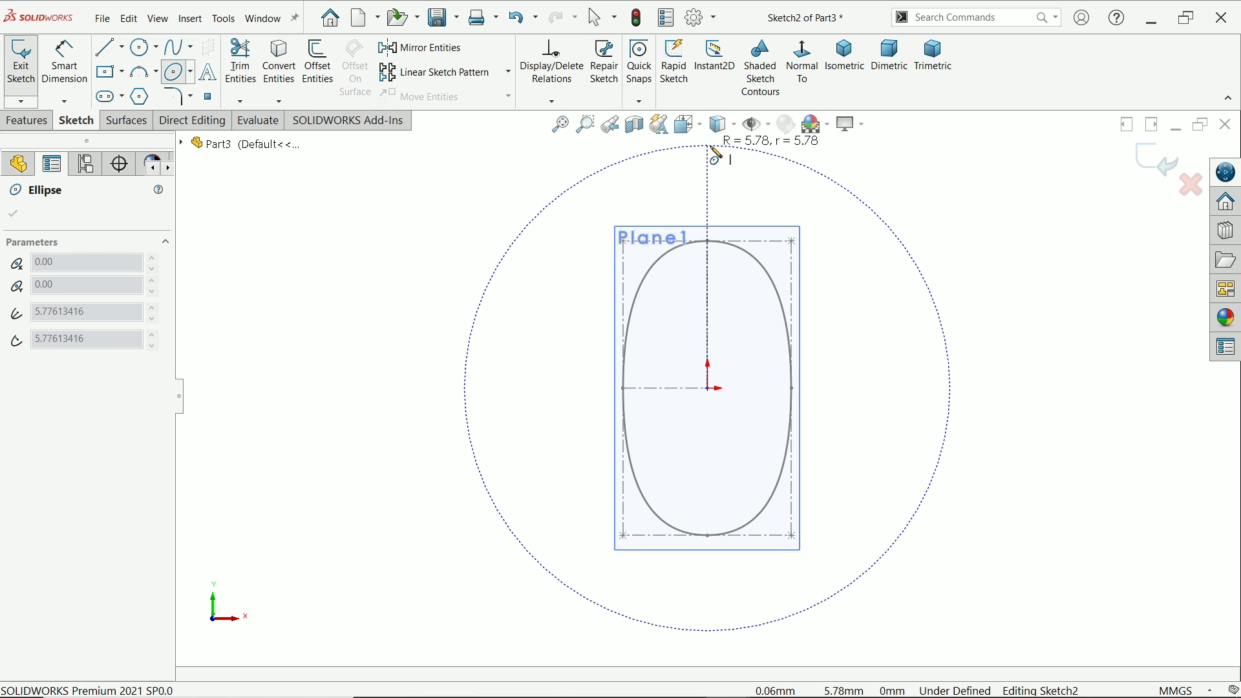
click(710, 145)
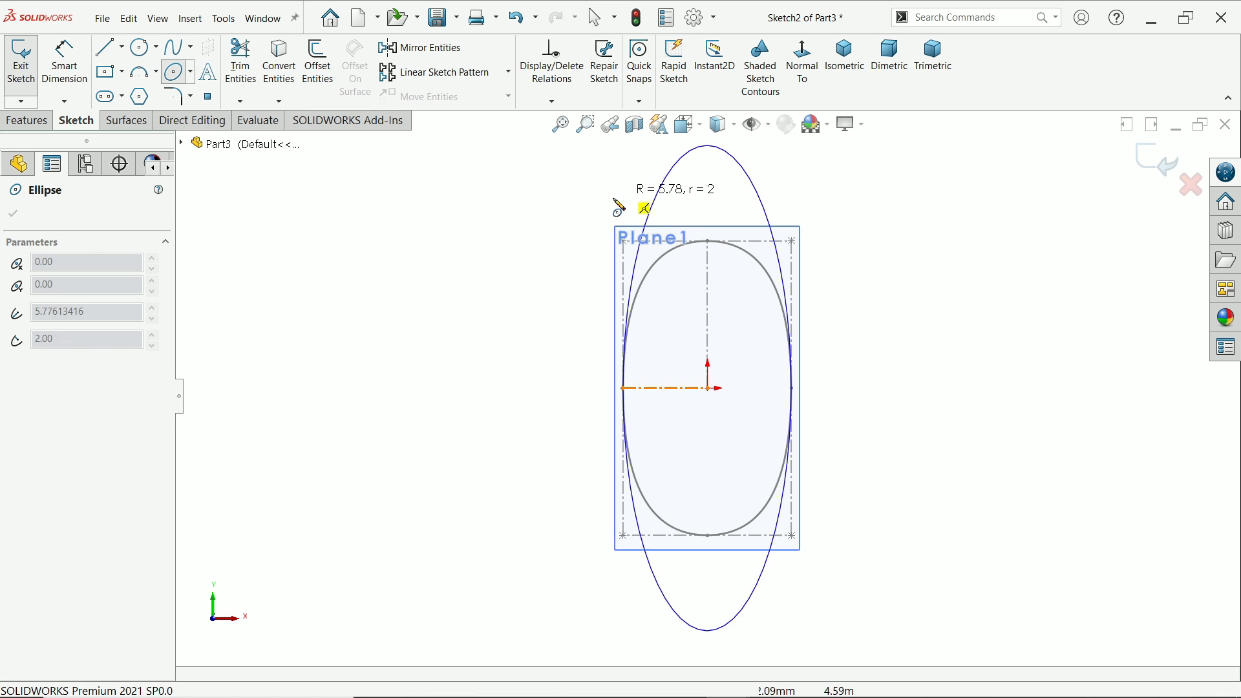
click(554, 226)
right_click(332, 222)
click(365, 229)
Dimension the ellipse's overall width between its two side points to 10 mm
scroll(490, 249, up, 3)
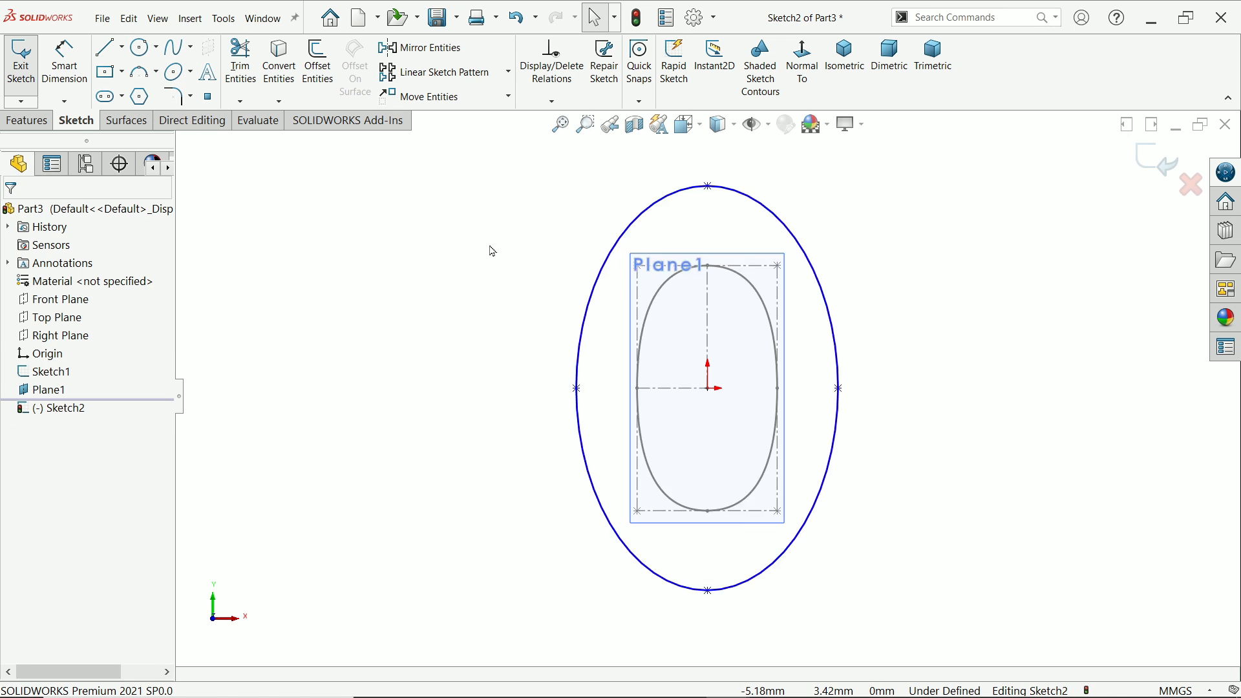
scroll(750, 381, down, 1)
click(57, 63)
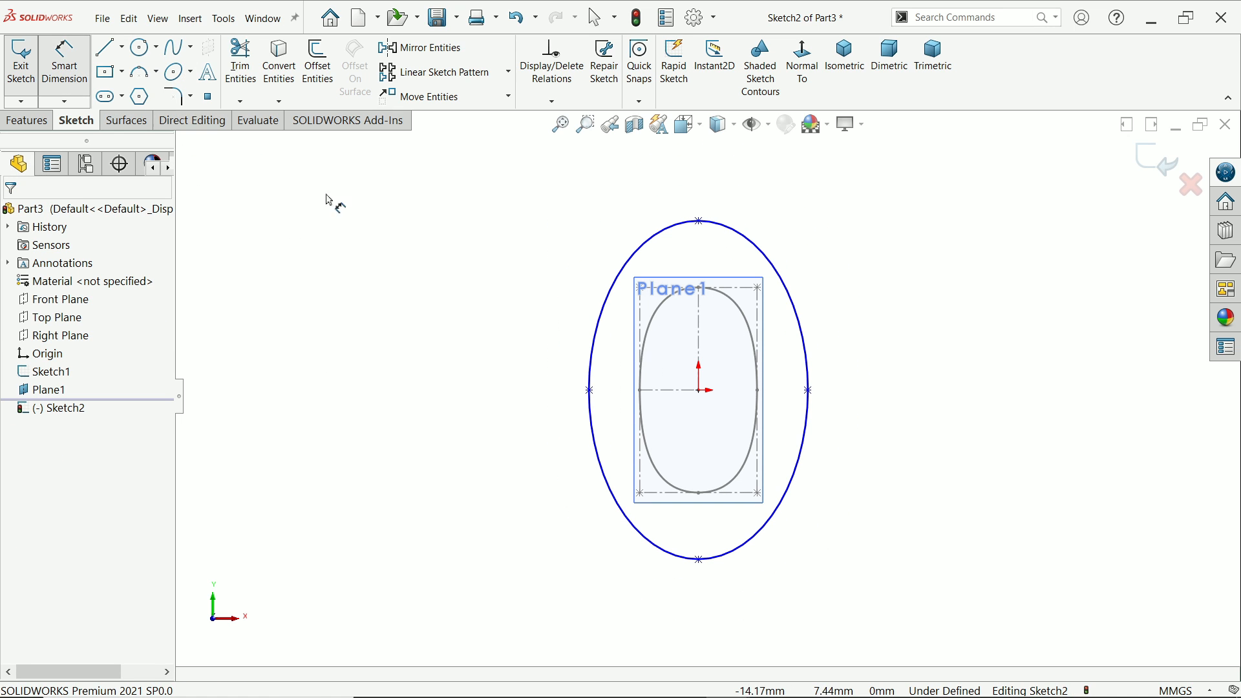
click(592, 392)
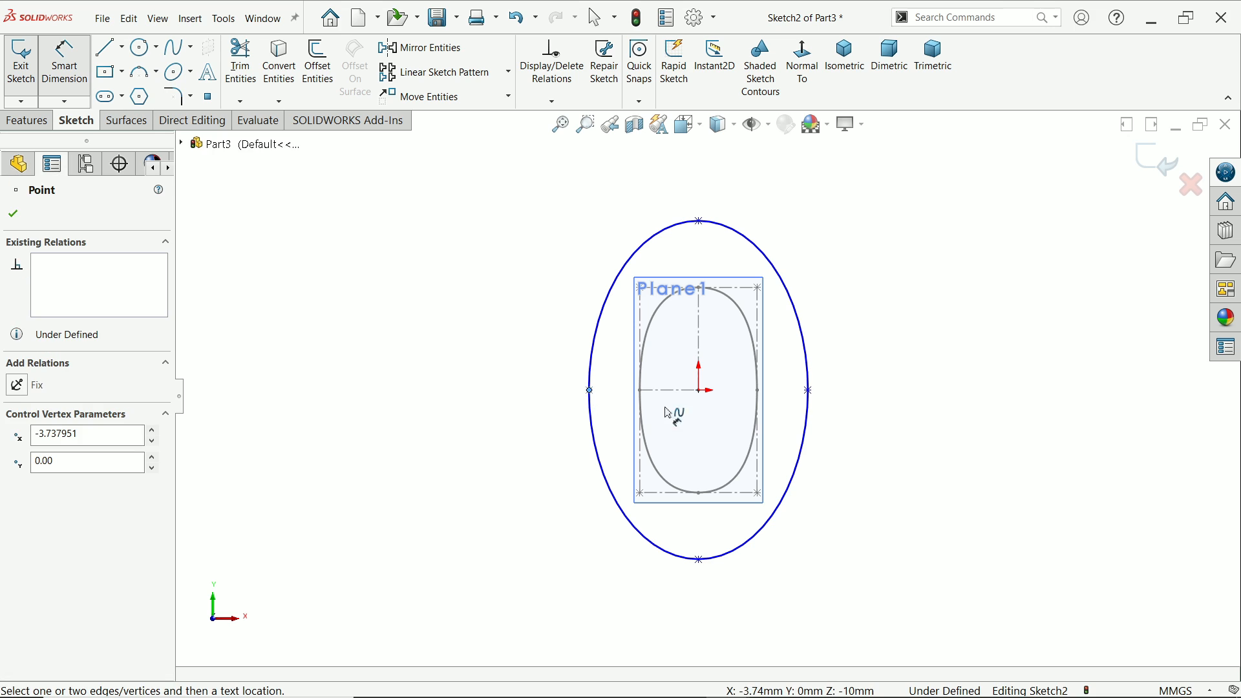
click(809, 391)
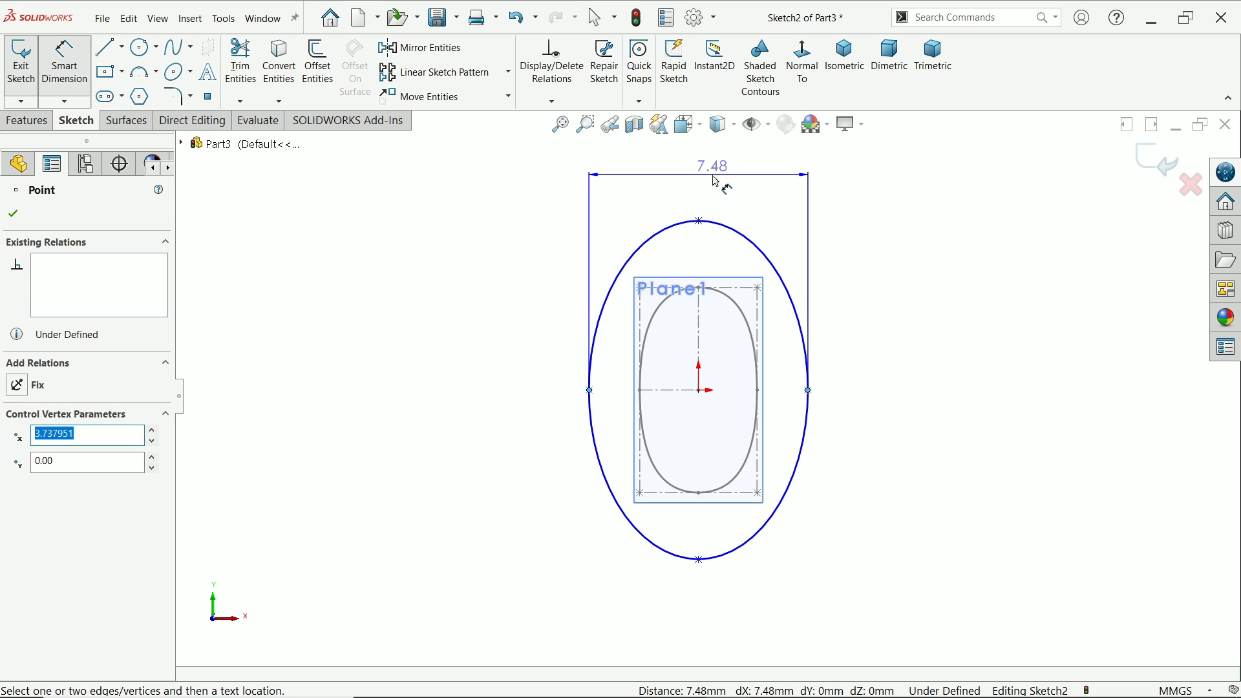
click(716, 181)
text(10)
click(637, 146)
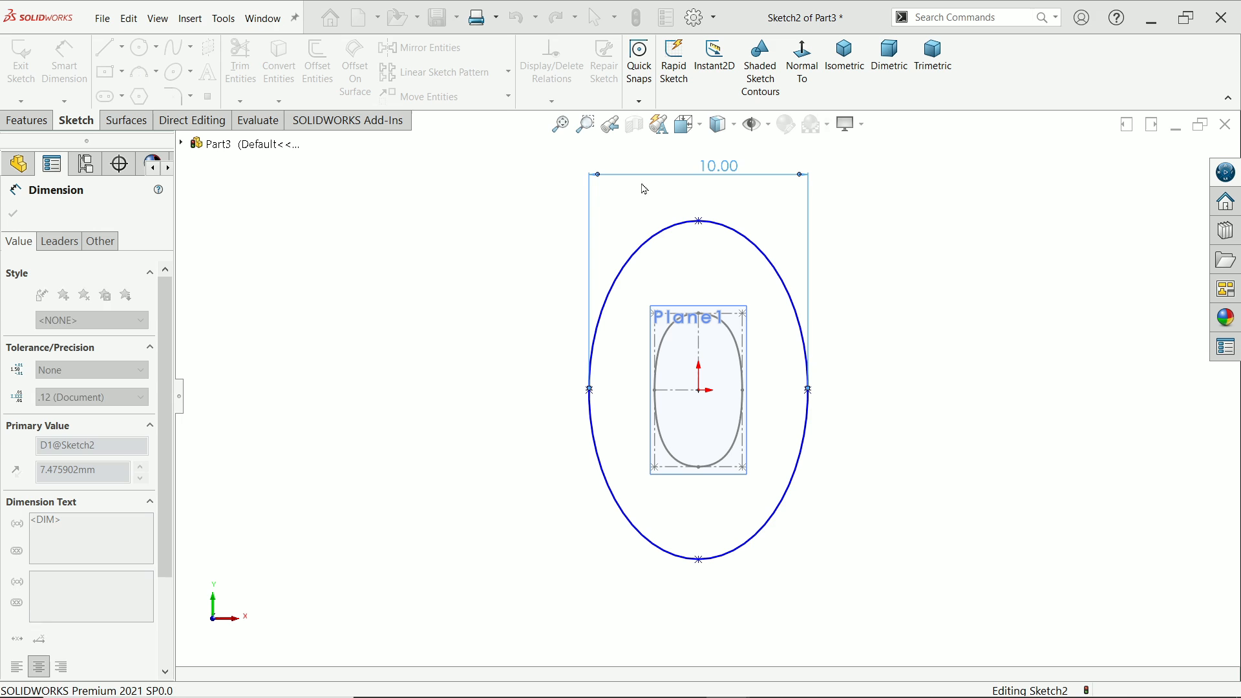
Dimension the ellipse's overall height between its upper and lower points to 16 mm
click(700, 223)
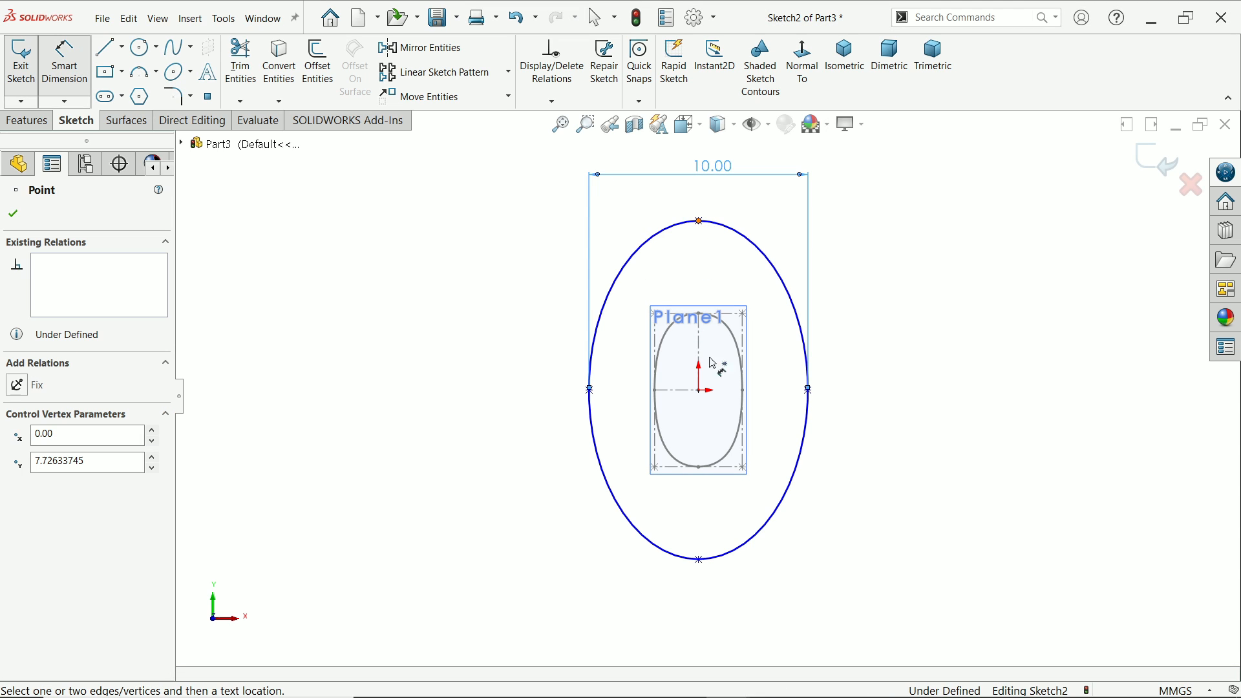
click(700, 560)
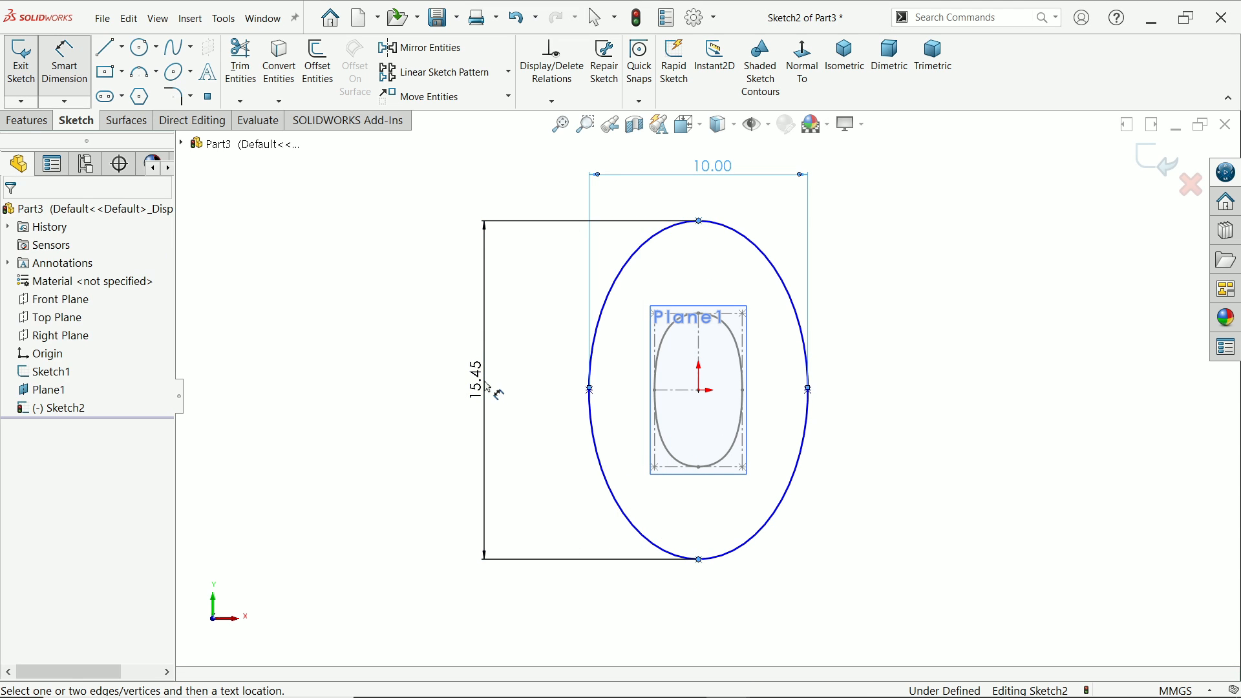
click(486, 388)
text(16)
click(406, 355)
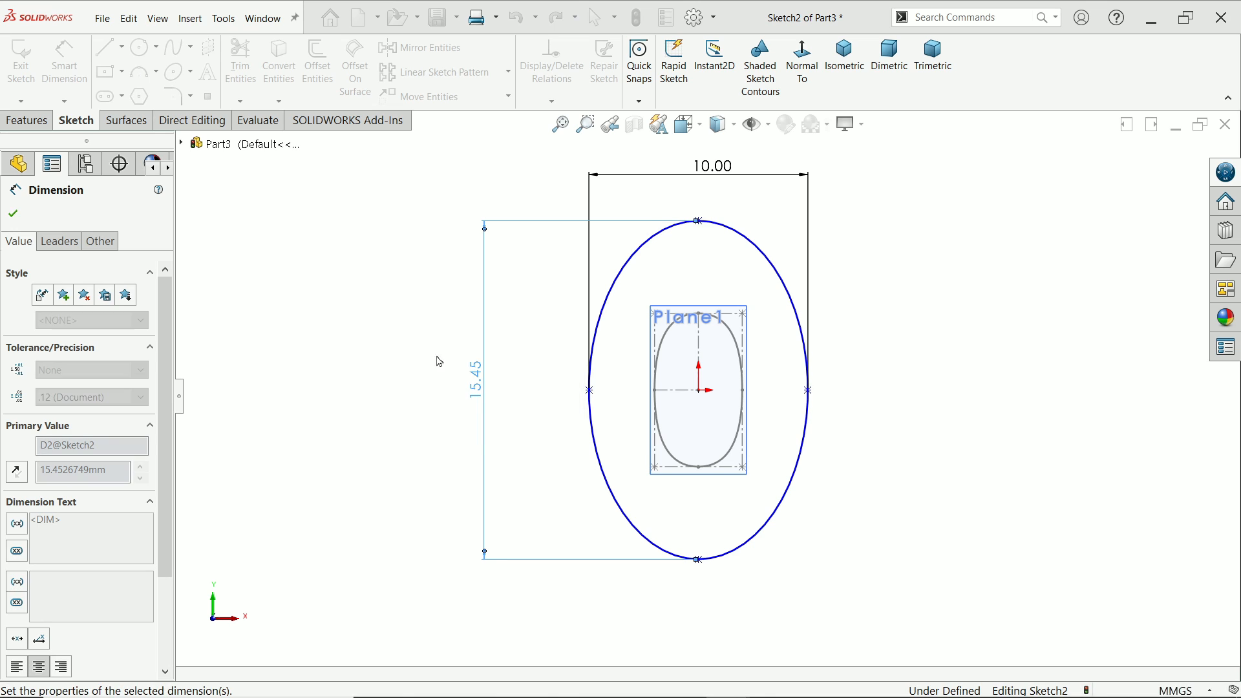
click(14, 216)
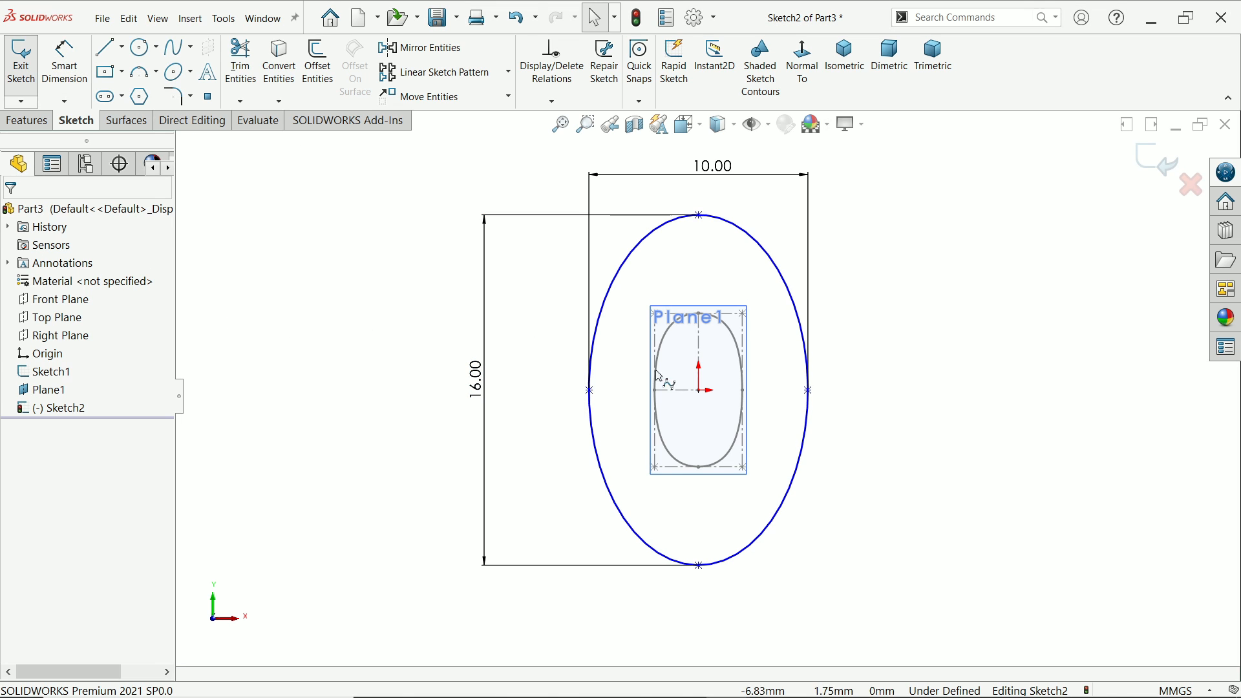
Add a horizontal relation between the ellipse's centre and its left point, and exit the sketch
click(700, 392)
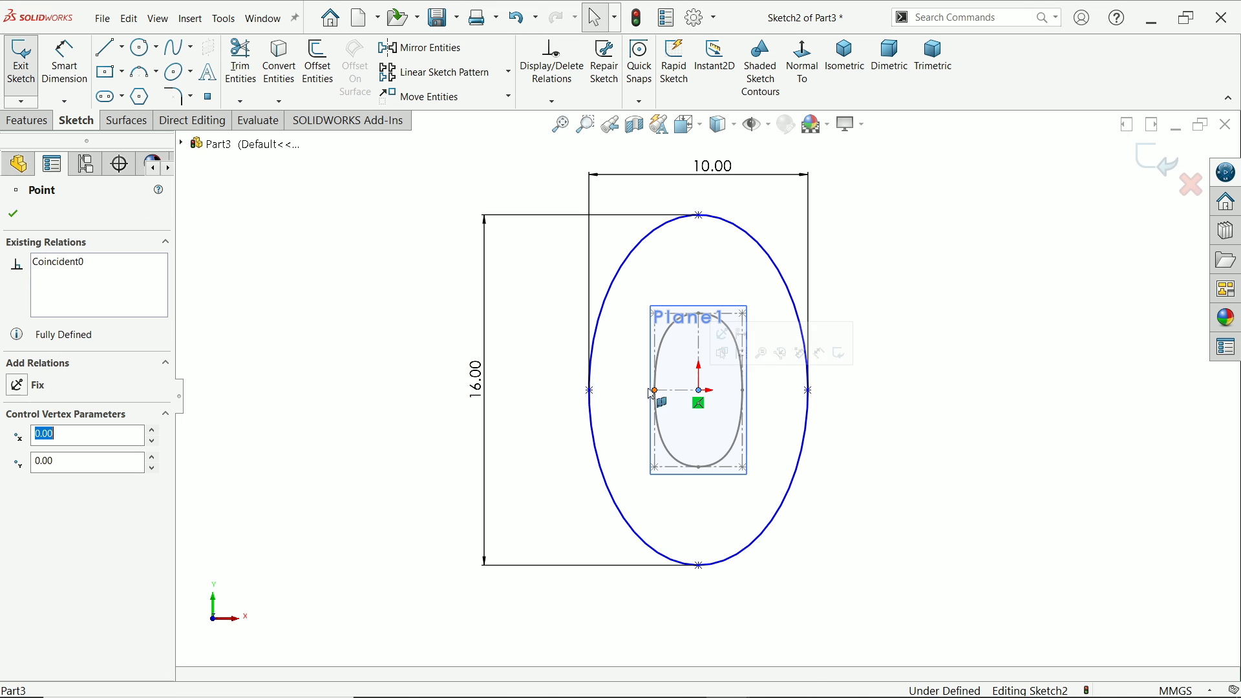
ctrl+click(591, 391)
click(629, 355)
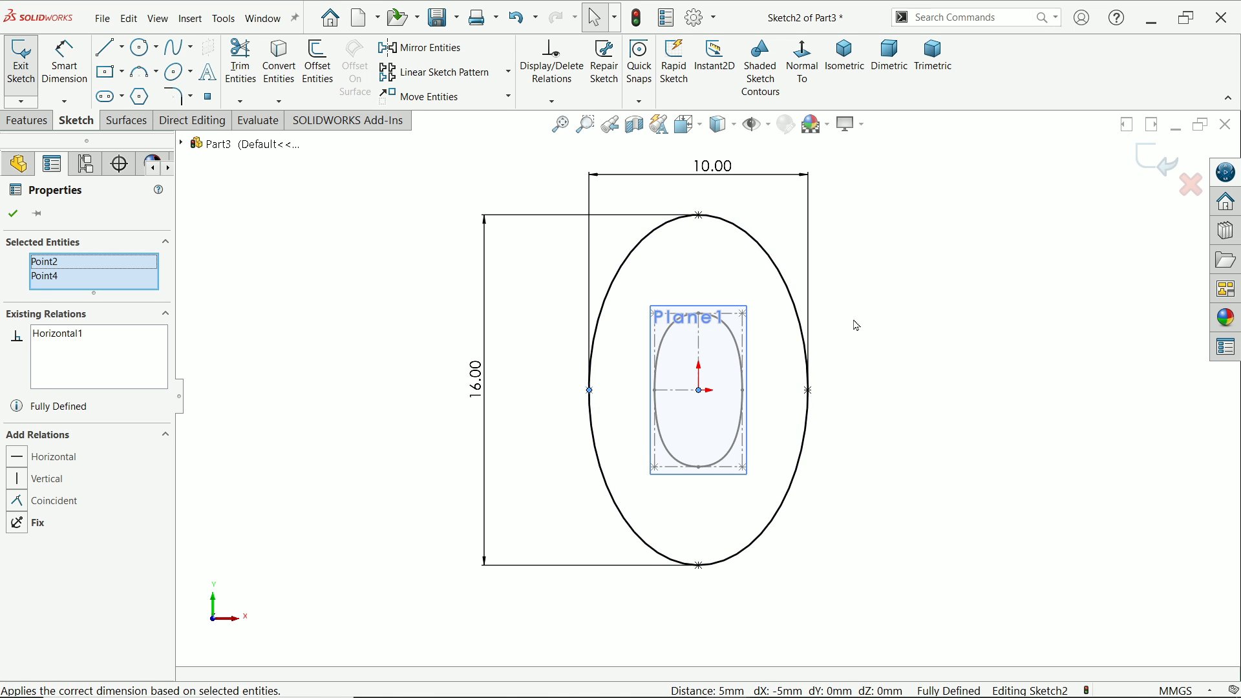
click(895, 308)
click(1158, 161)
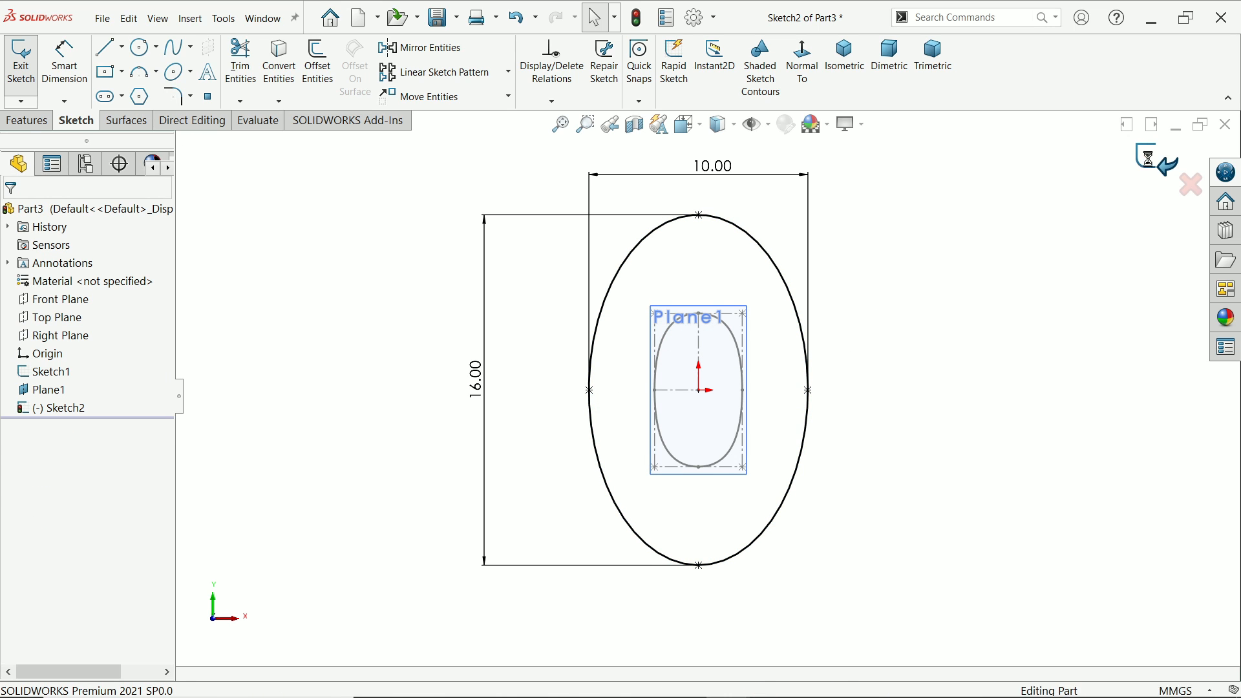
Hide the offset plane that carries the ellipse sketch
middle_drag(917, 318, 863, 360)
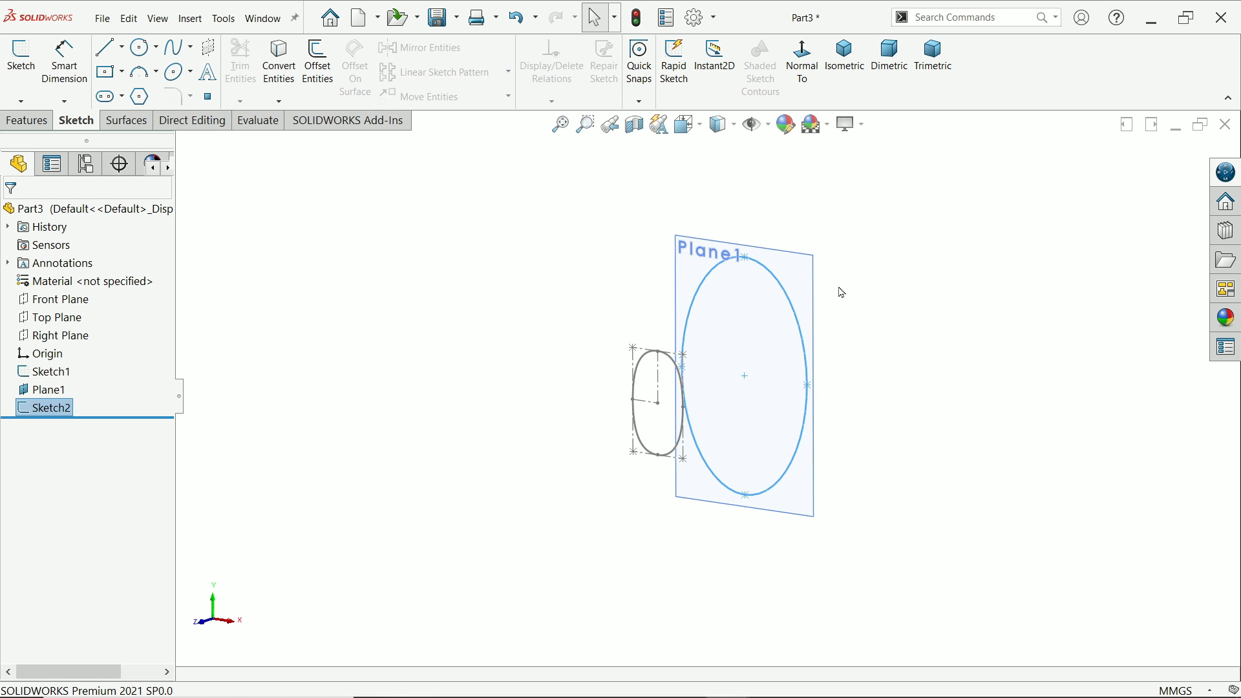
click(812, 266)
click(888, 232)
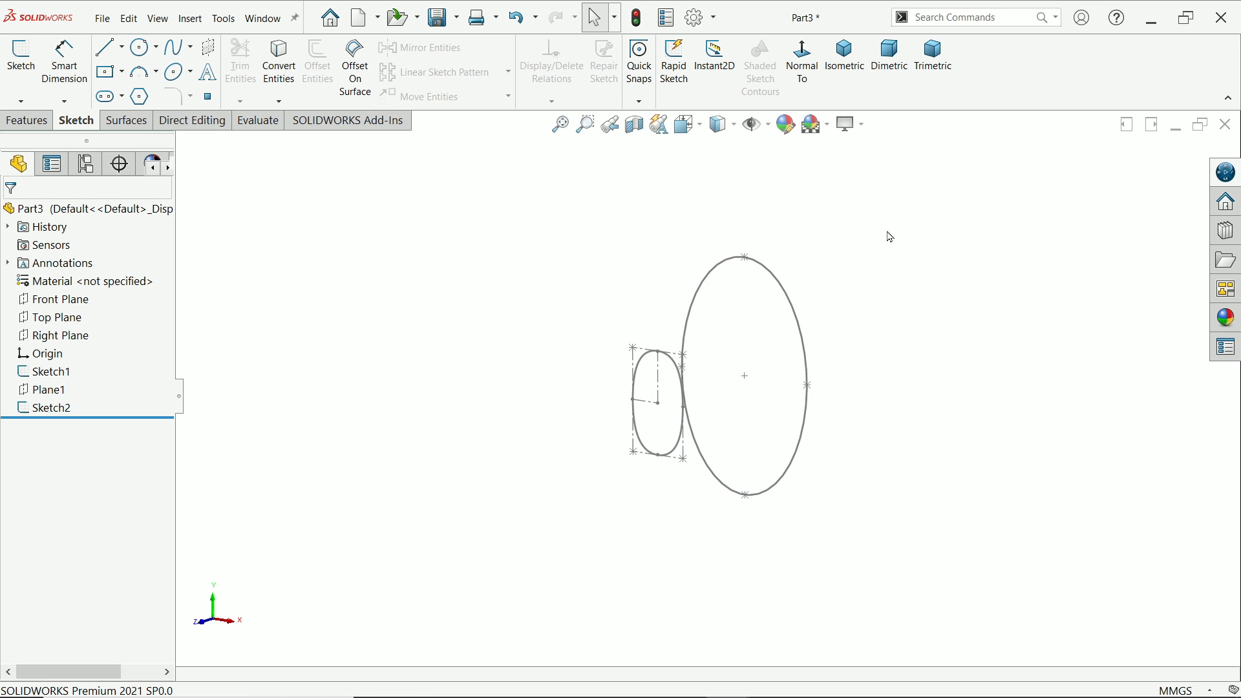
Set up a lofted surface with the small oval and the large ellipse as its profiles
mouse_move(851, 397)
middle_down()
mouse_move(914, 405)
mouse_move(878, 366)
mouse_move(864, 405)
mouse_move(857, 377)
middle_up()
scroll(795, 379, down, 4)
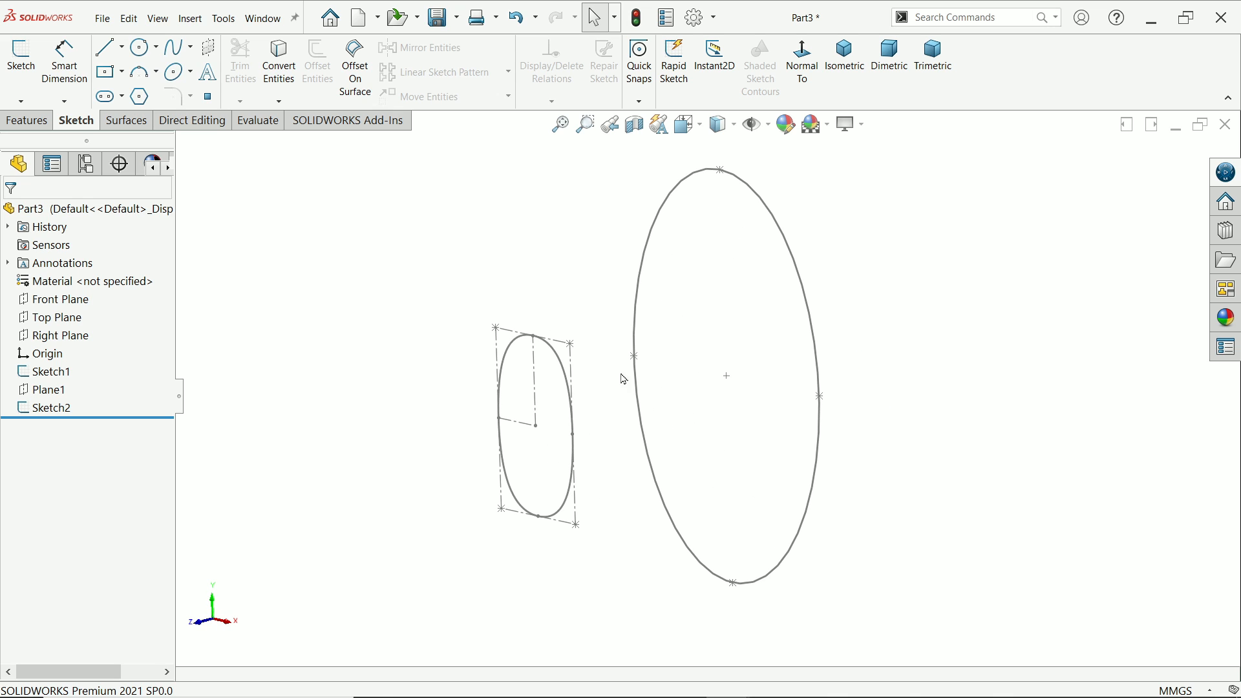
click(126, 122)
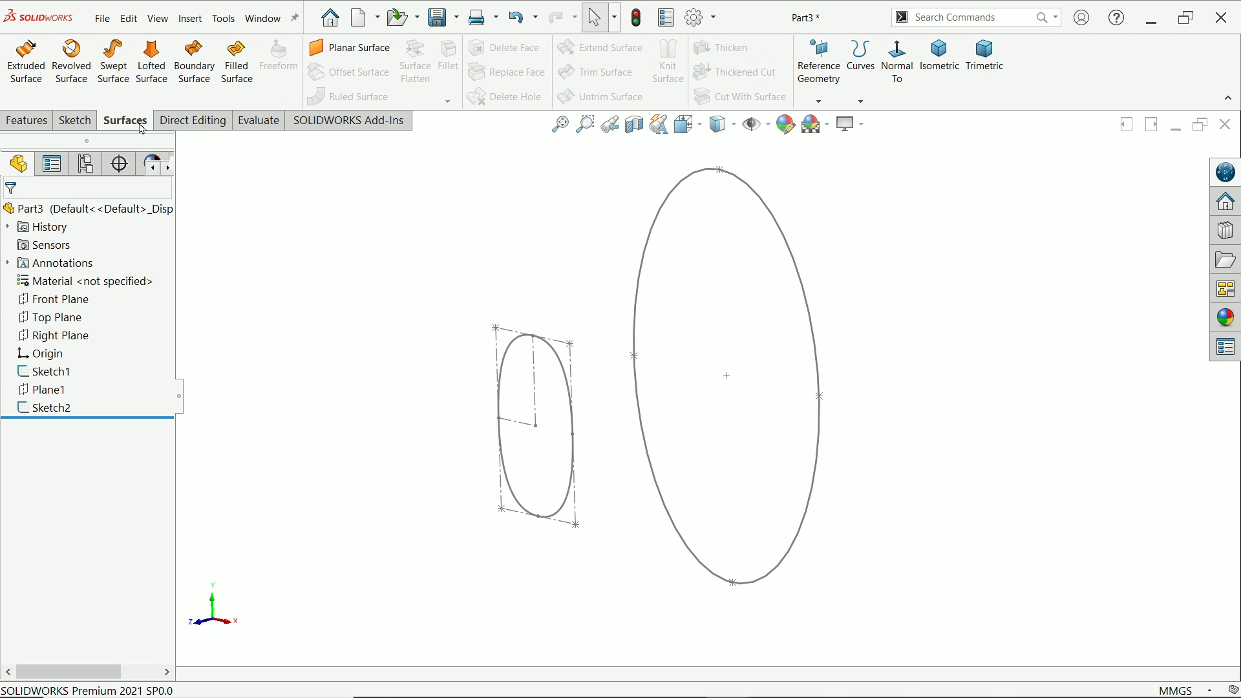
click(152, 84)
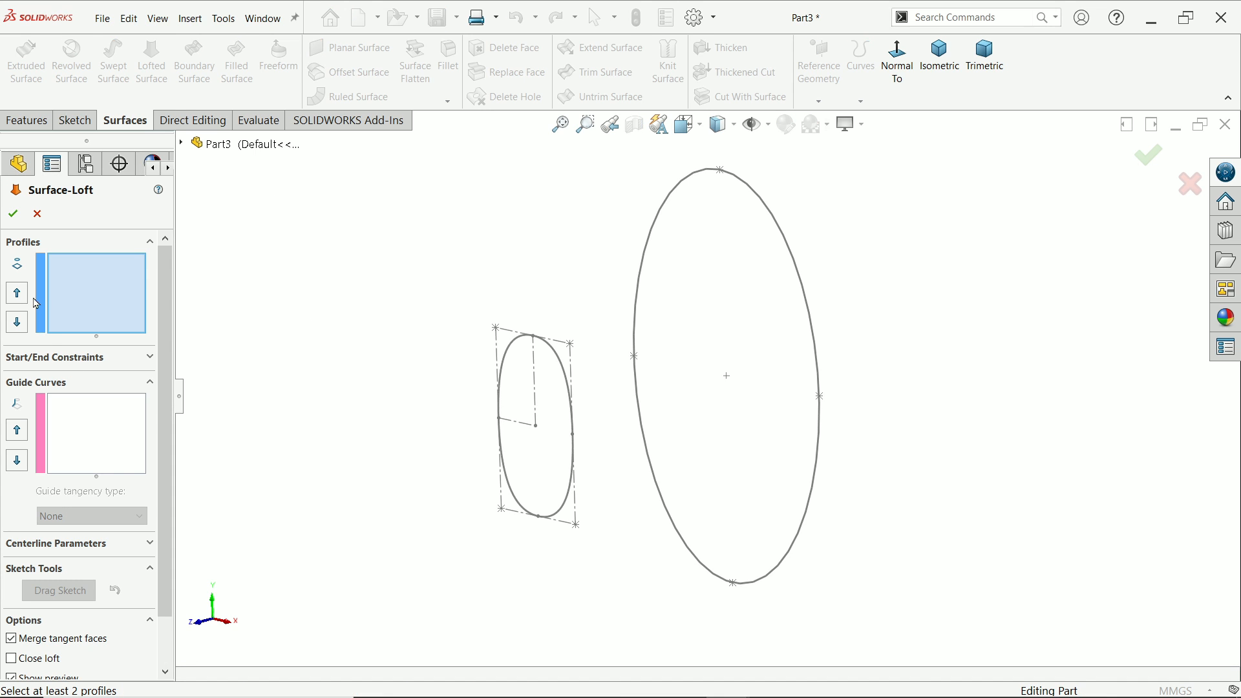
click(575, 459)
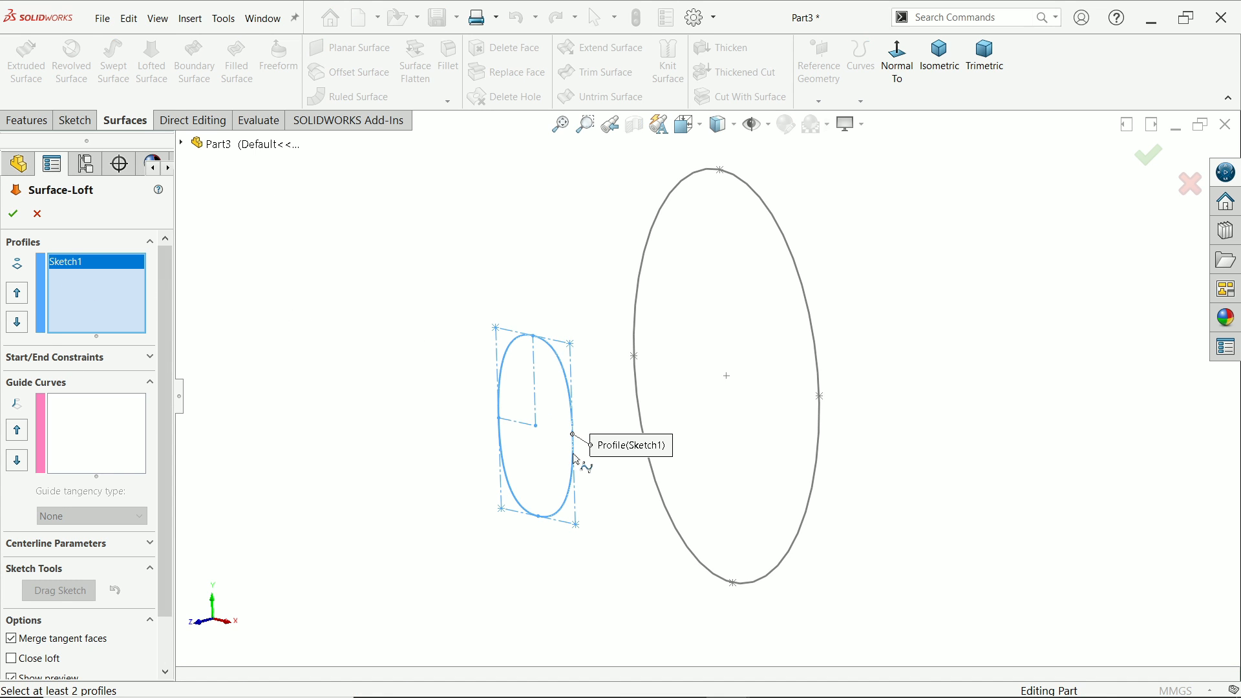
click(825, 425)
scroll(708, 433, down, 3)
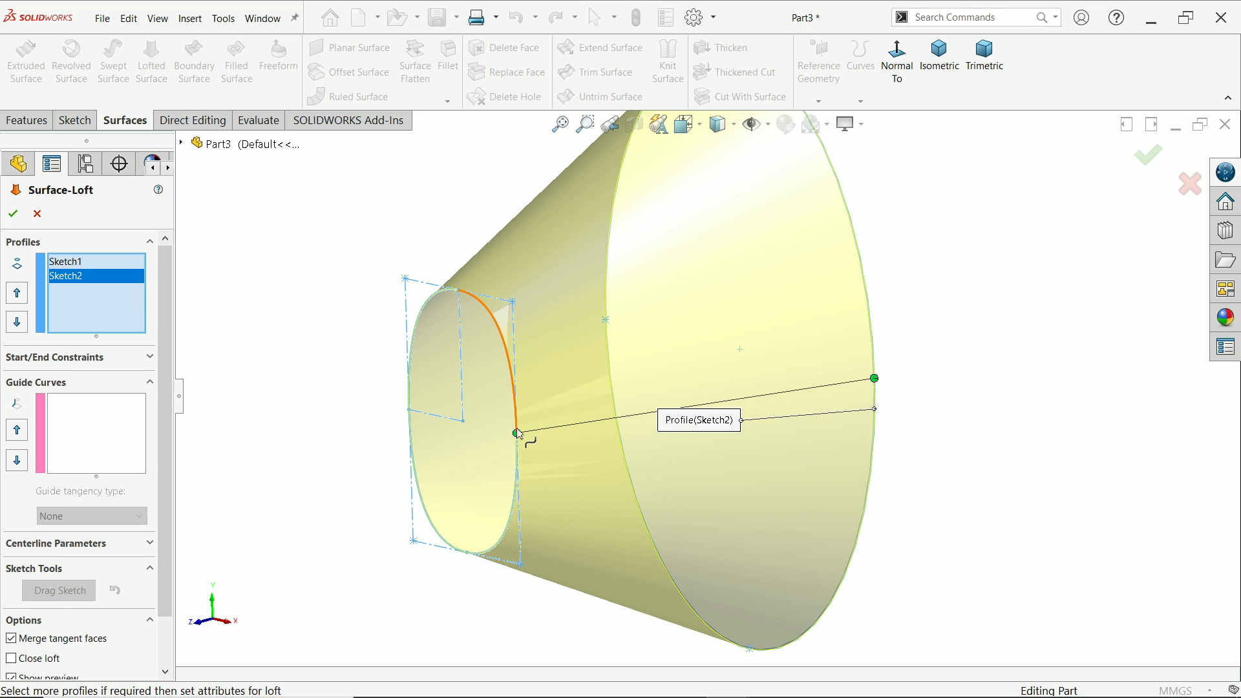
Set the loft's end constraint to Normal To Profile, keeping the start constraint at None, and turn off Apply to all
click(113, 358)
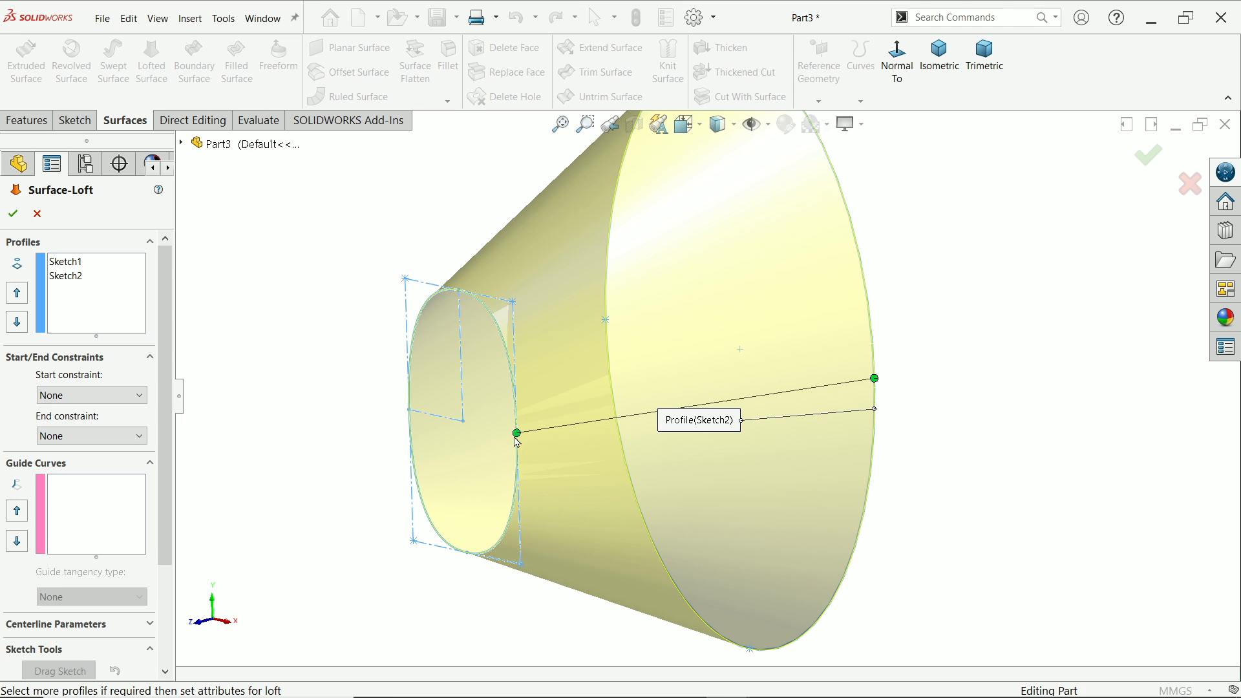
click(70, 396)
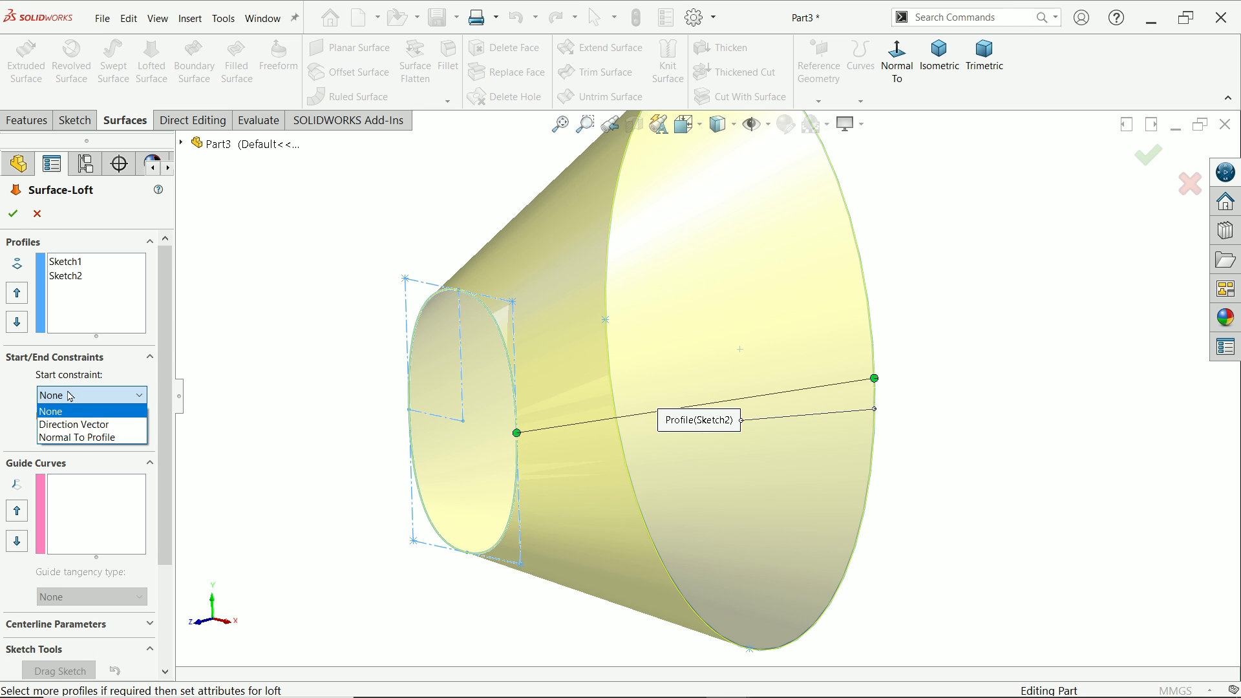
click(76, 408)
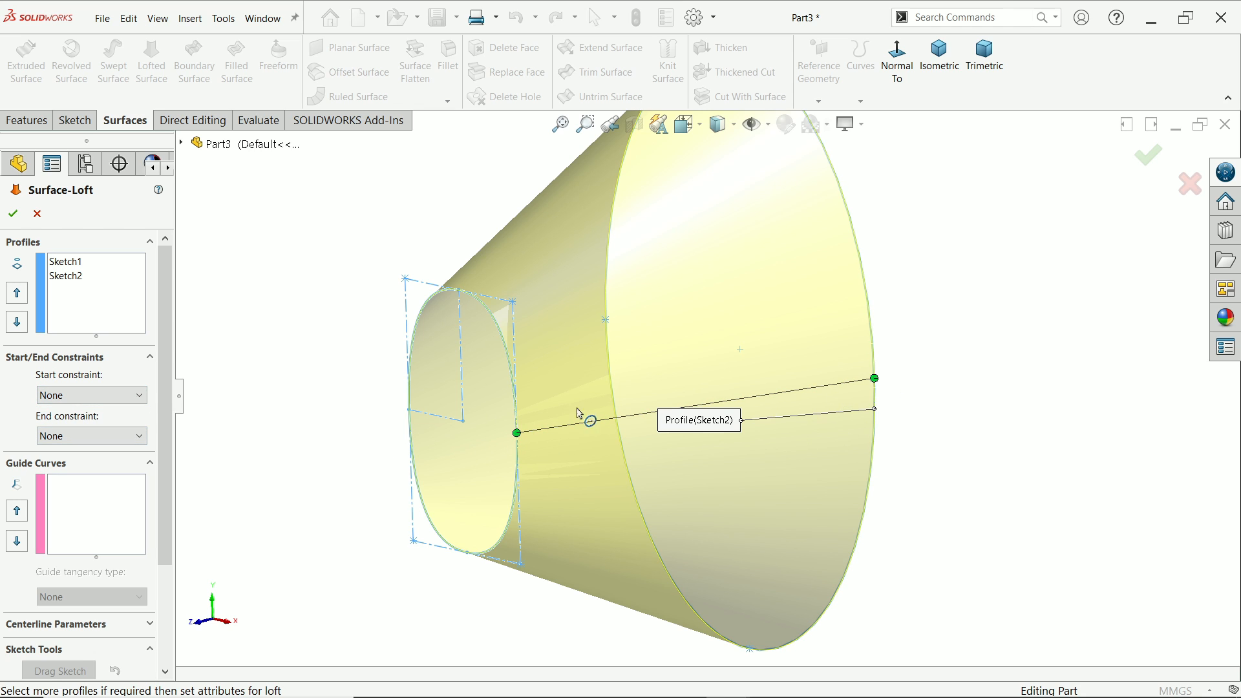
click(97, 436)
click(79, 477)
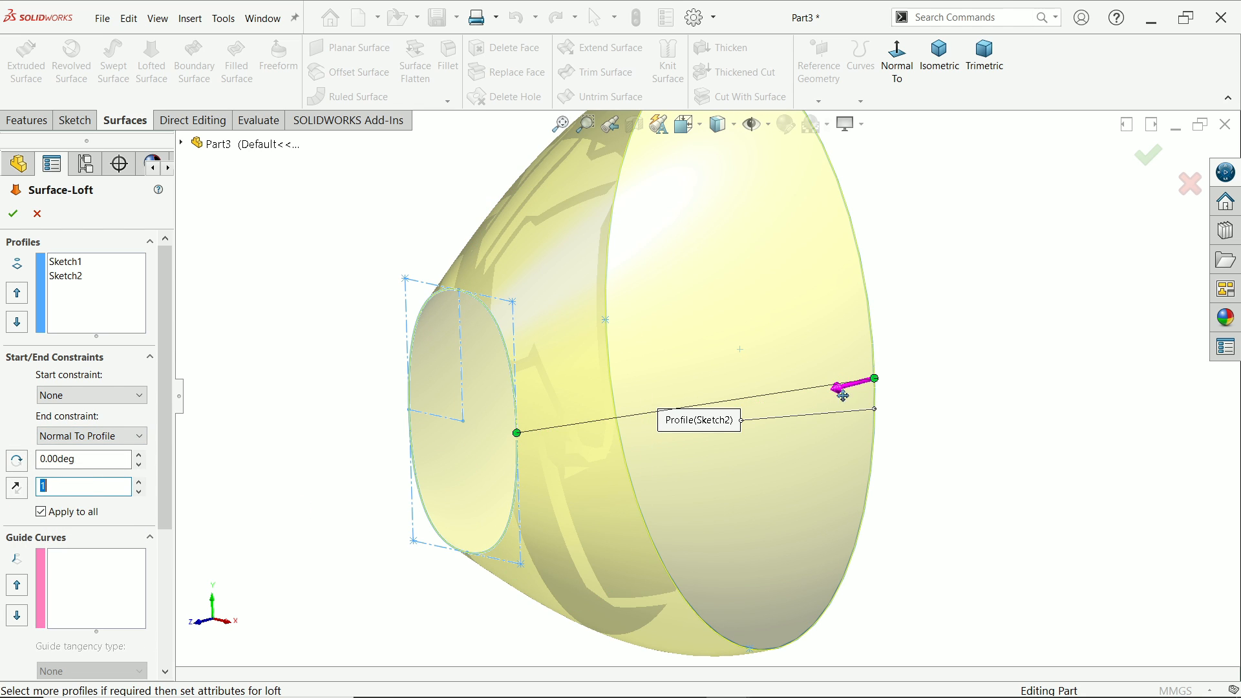
click(42, 517)
key(z)
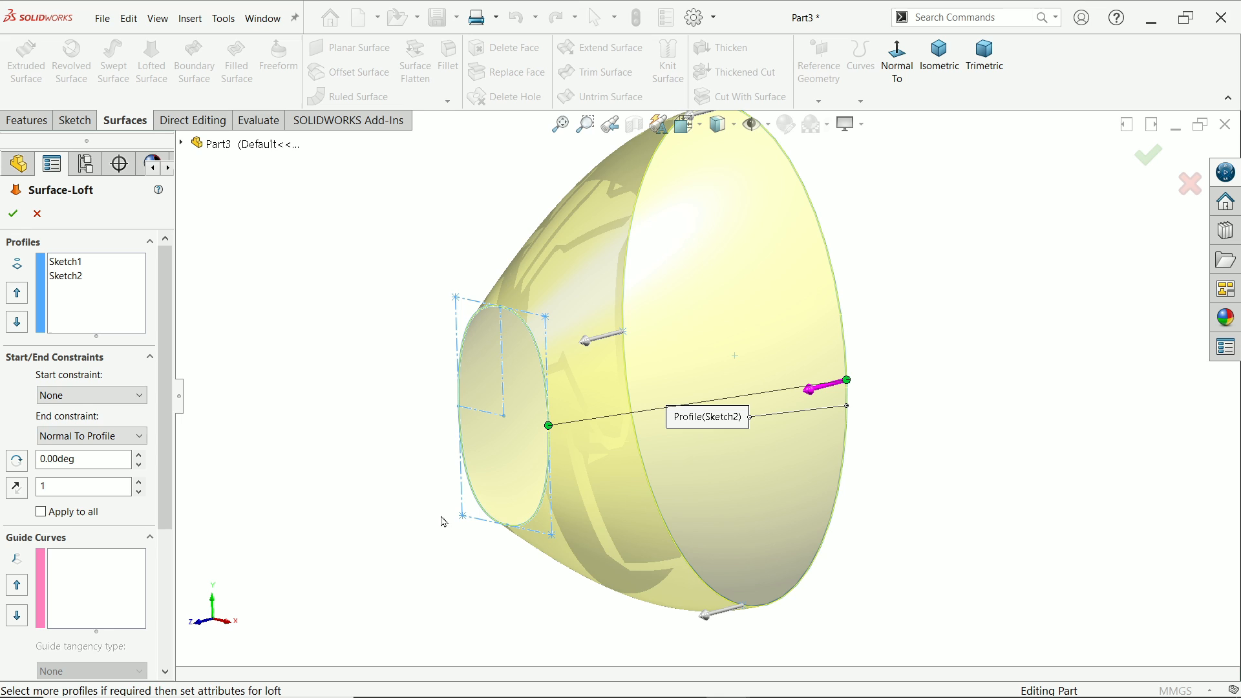
Turn on Apply to all for the loft's end constraint and finish the lofted surface
click(41, 512)
scroll(170, 327, down, 3)
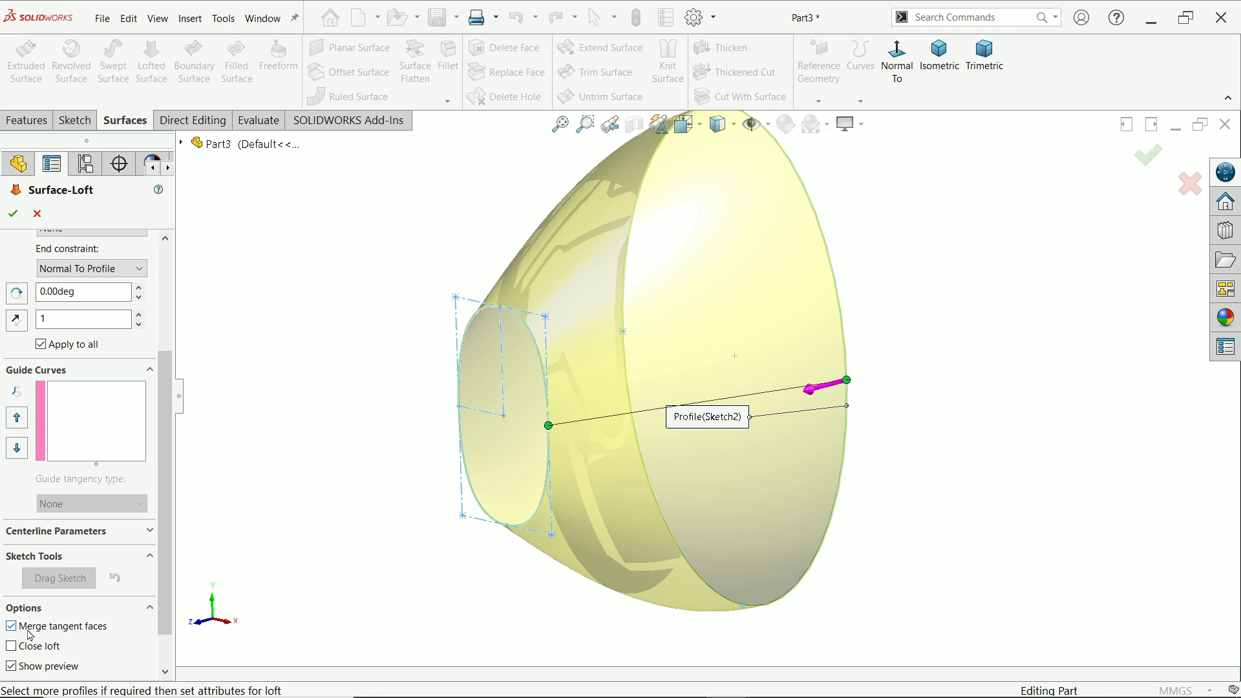
click(13, 214)
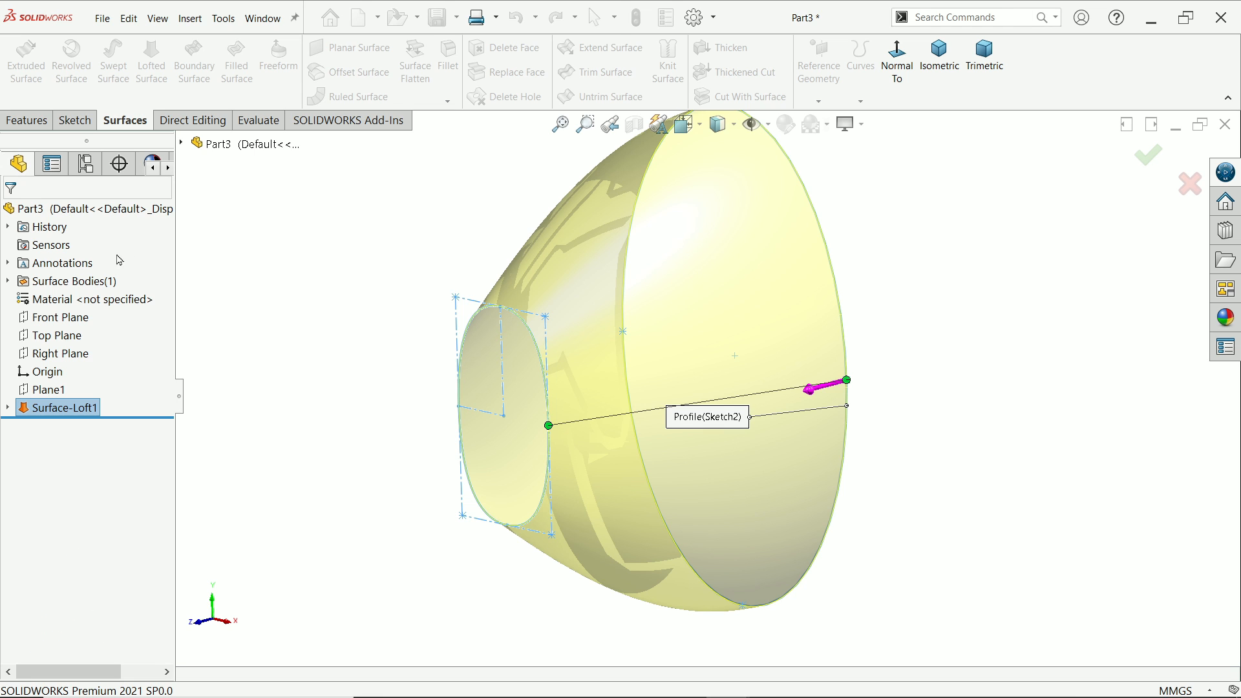
mouse_move(360, 337)
middle_down()
mouse_move(301, 313)
mouse_move(355, 323)
middle_up()
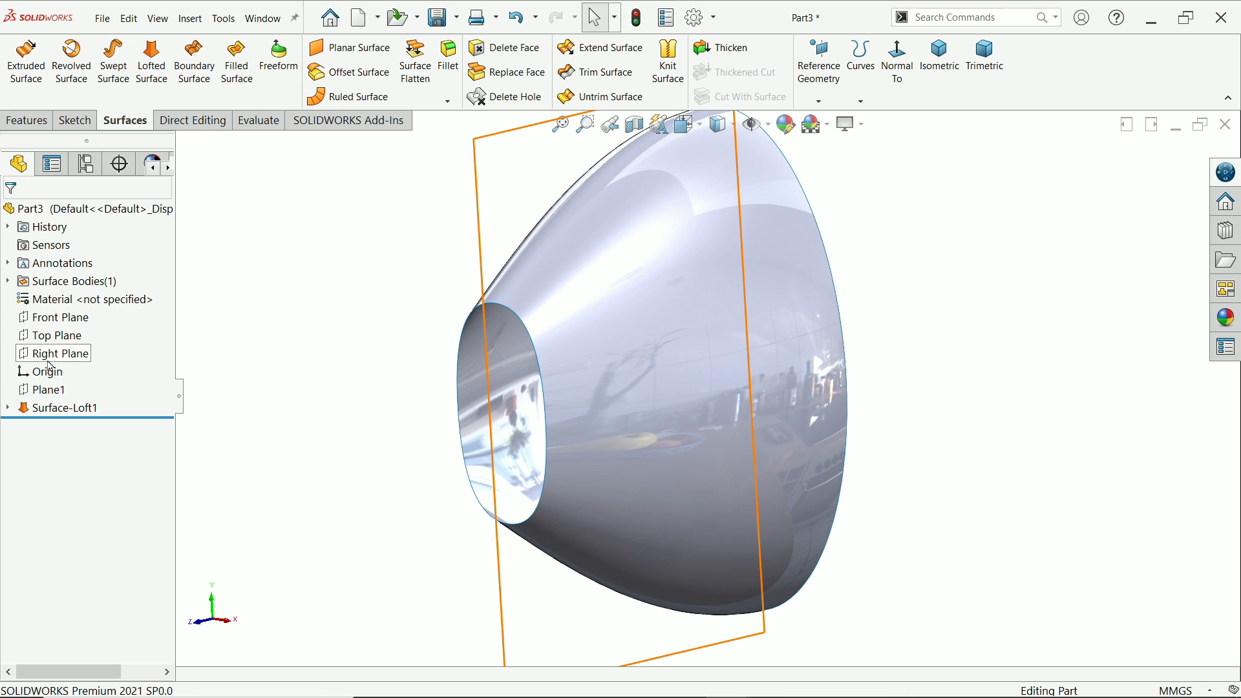
Start a sketch on the offset plane Plane1 and convert the loft's large elliptical edge into it
click(49, 389)
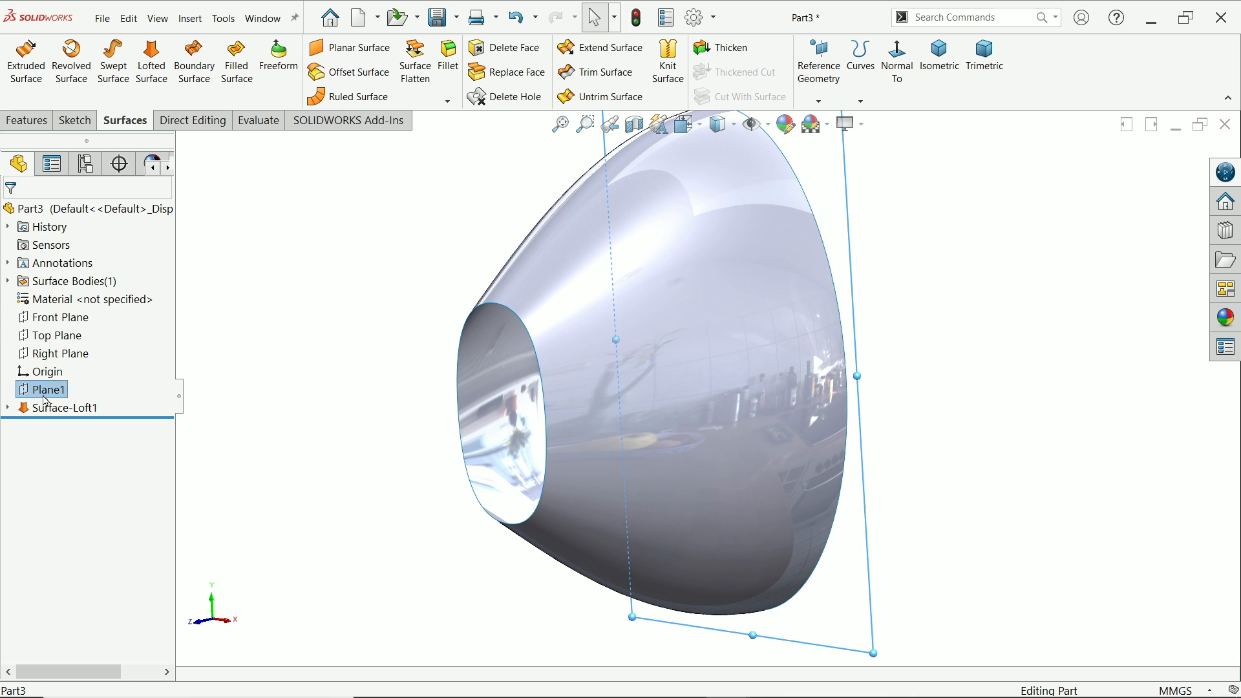
click(101, 373)
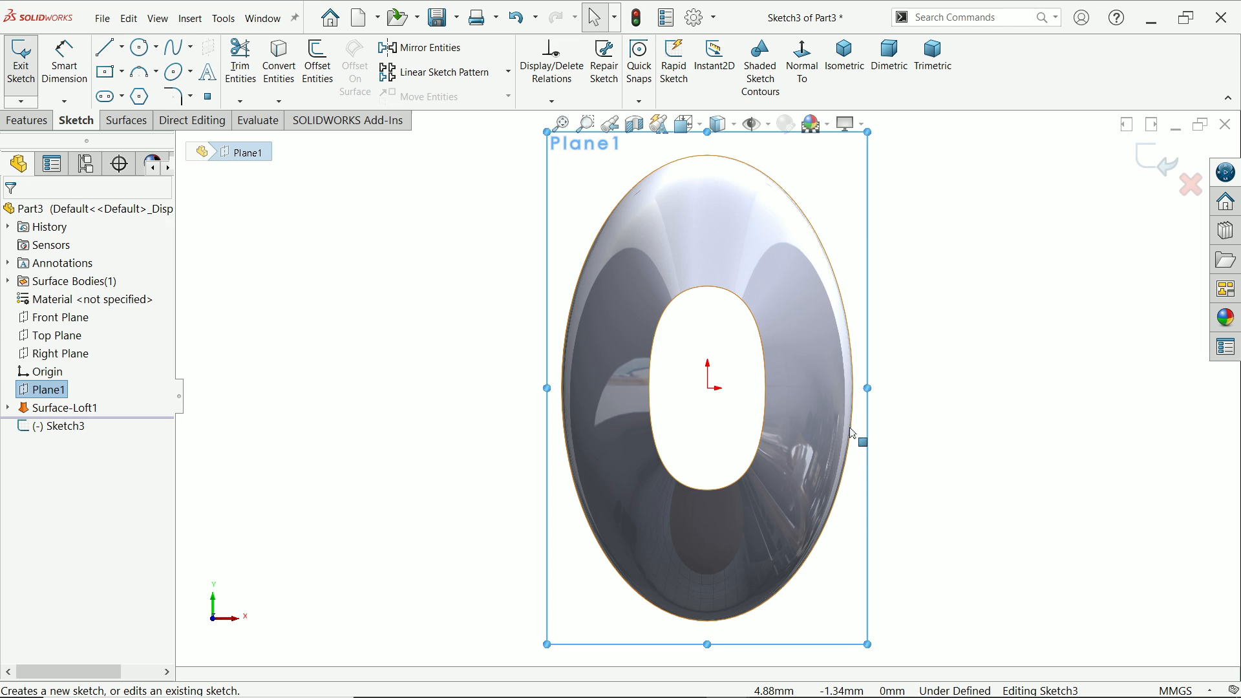
click(856, 433)
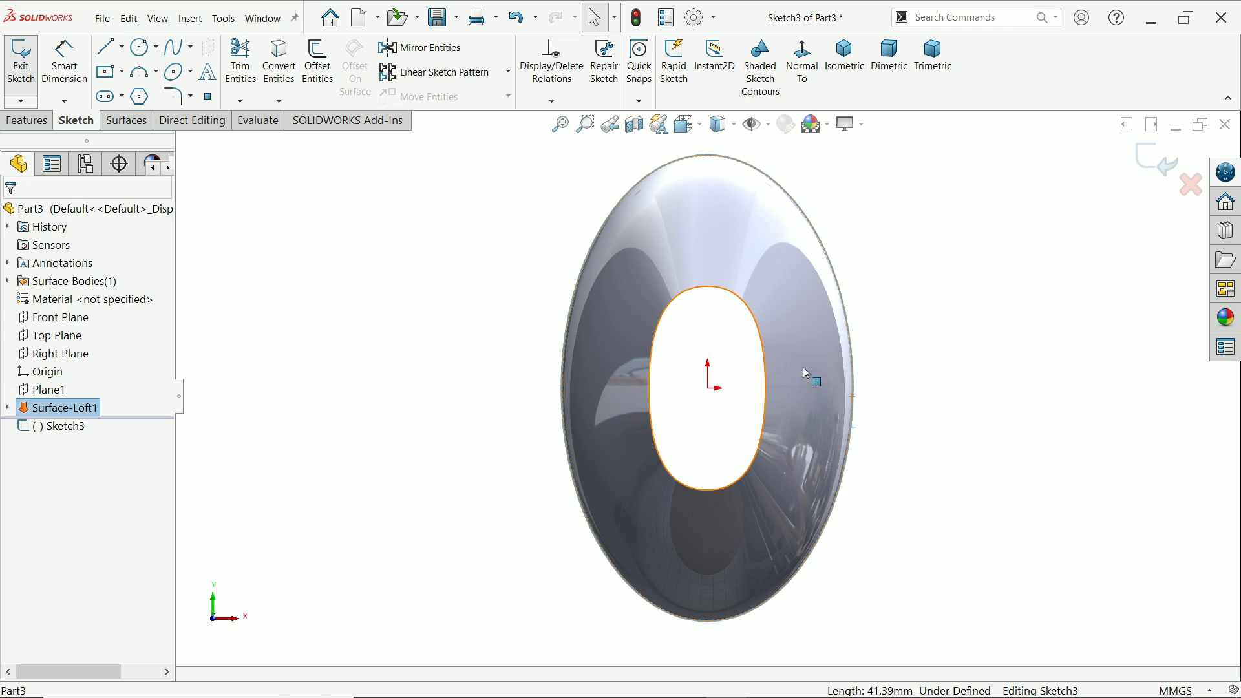
click(280, 61)
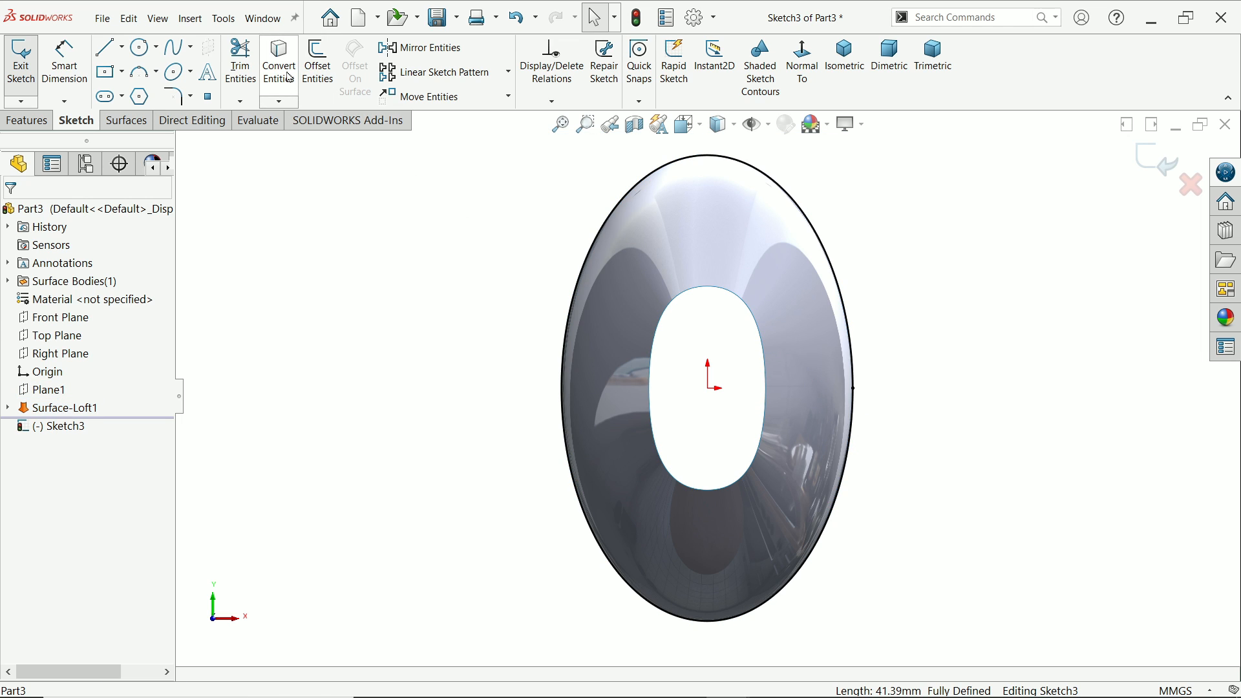
Draw a horizontal centerline across the ellipse, from its leftmost point to its rightmost point
click(122, 47)
click(138, 86)
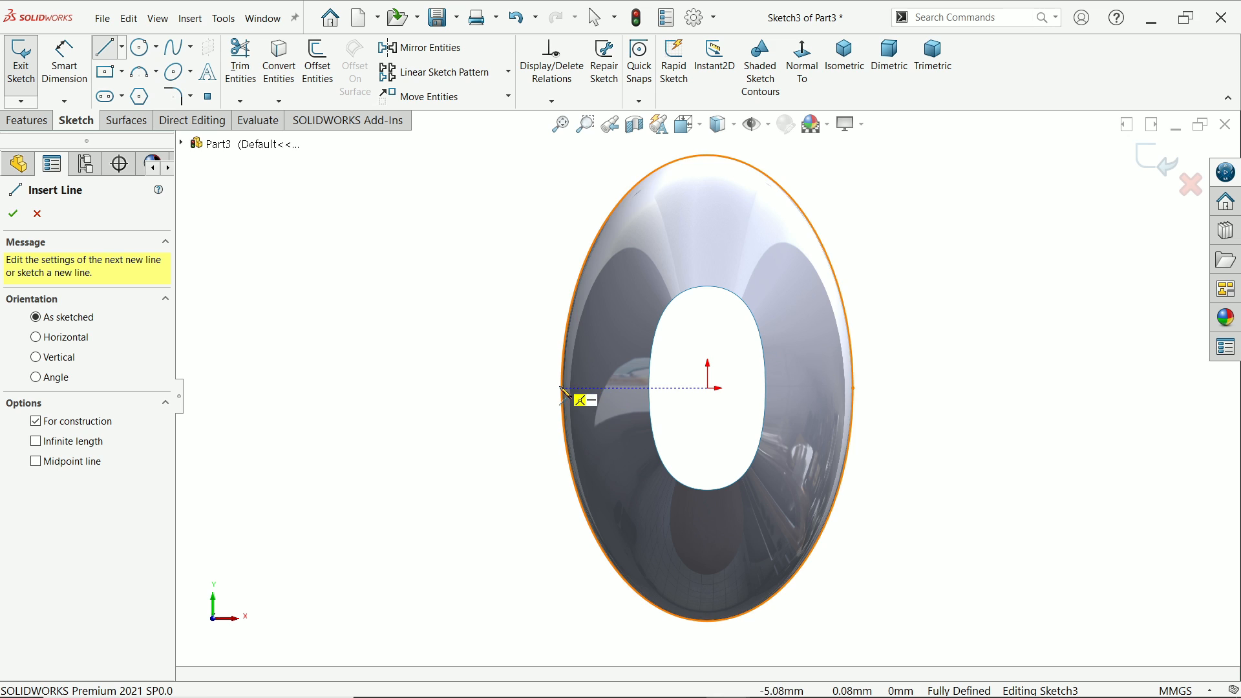
click(562, 389)
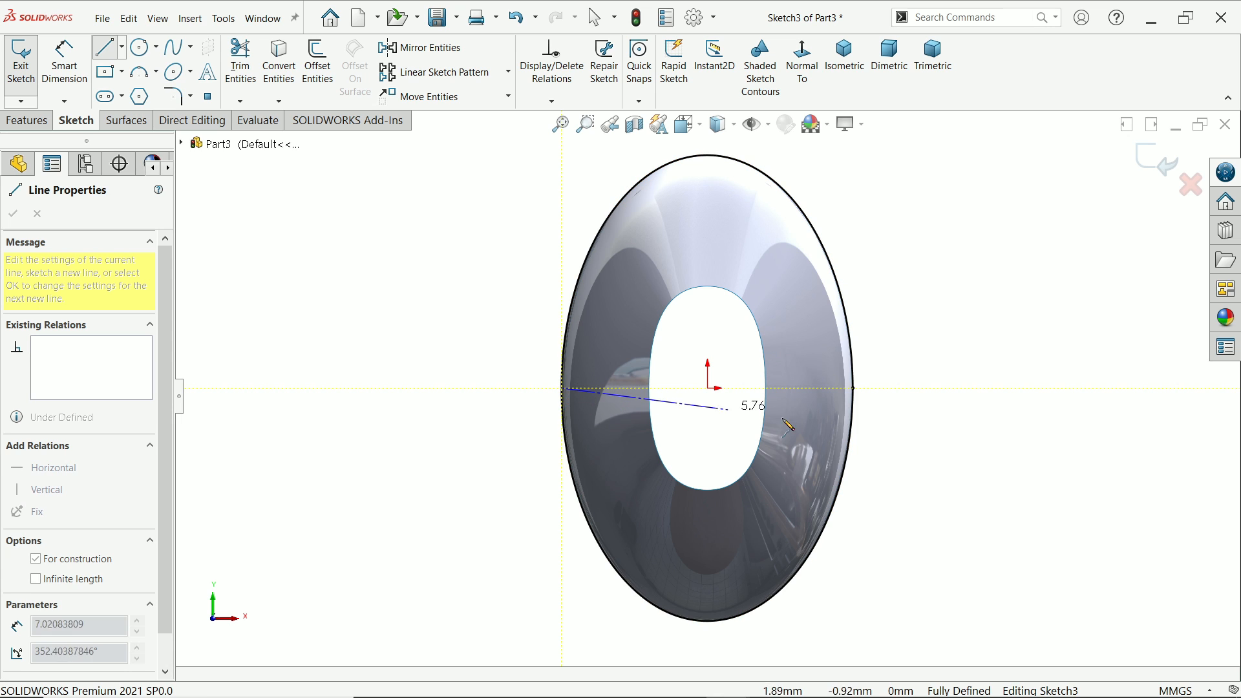
click(853, 388)
right_click(914, 333)
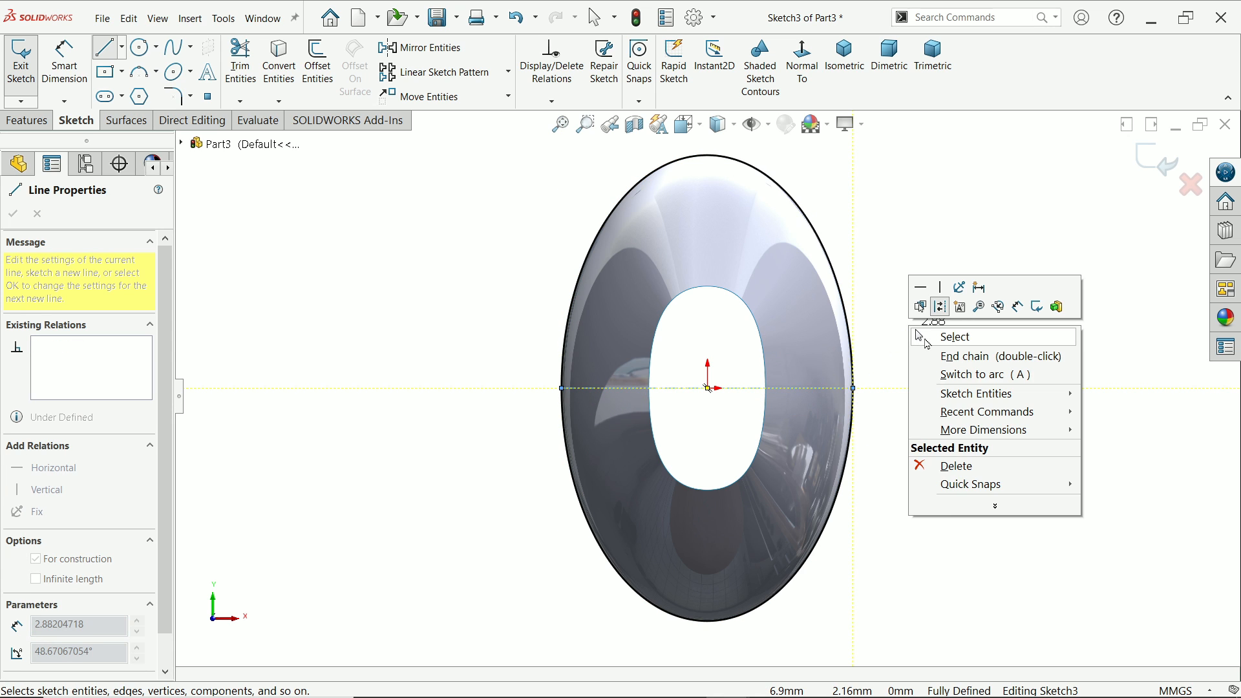
click(945, 333)
Add a midpoint relation between the origin and the horizontal centerline
scroll(724, 422, down, 3)
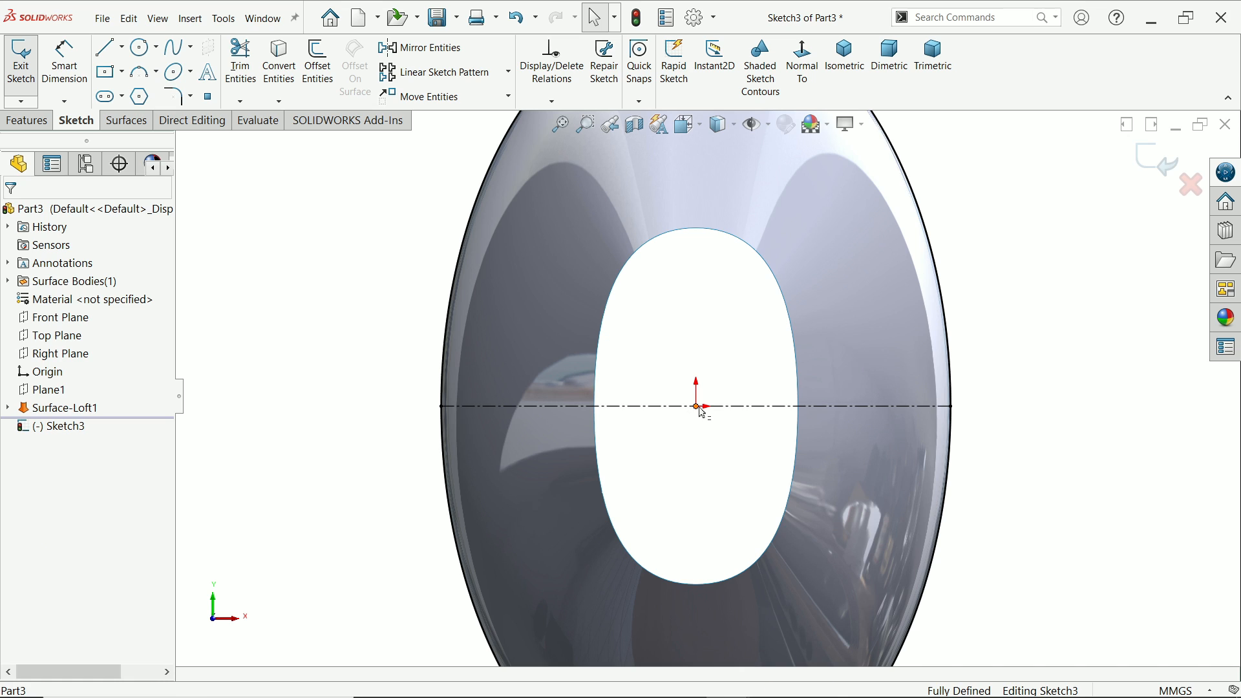
click(699, 409)
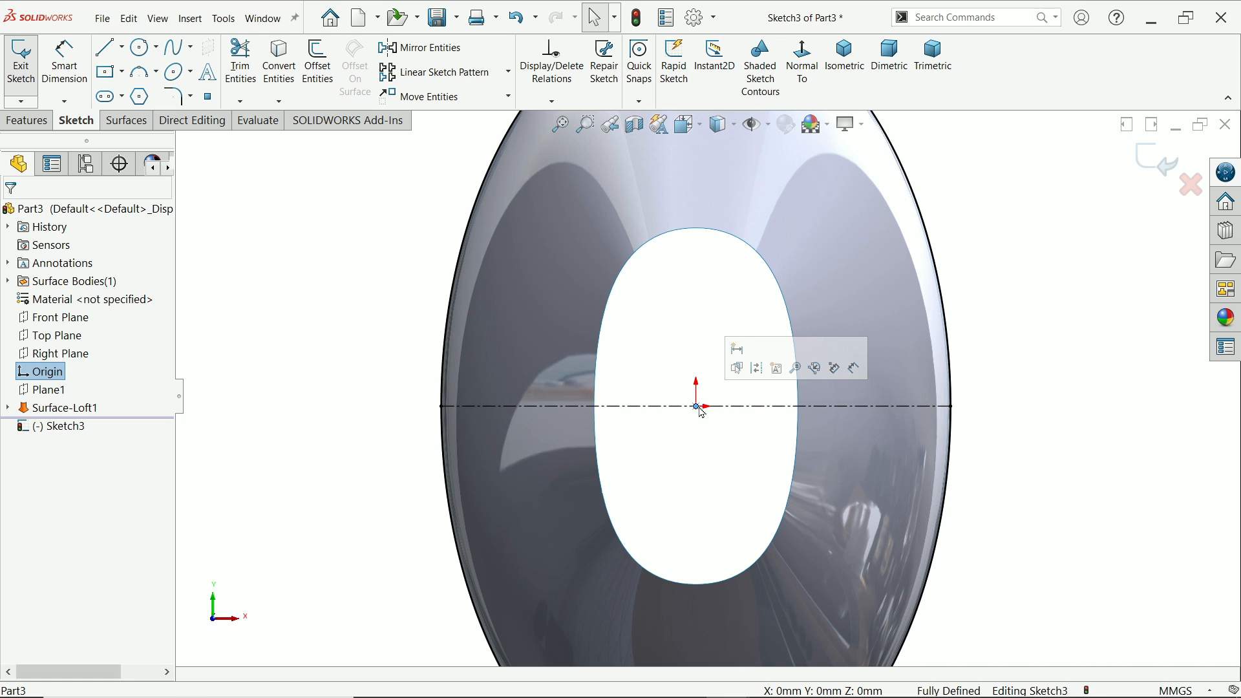
ctrl+click(752, 407)
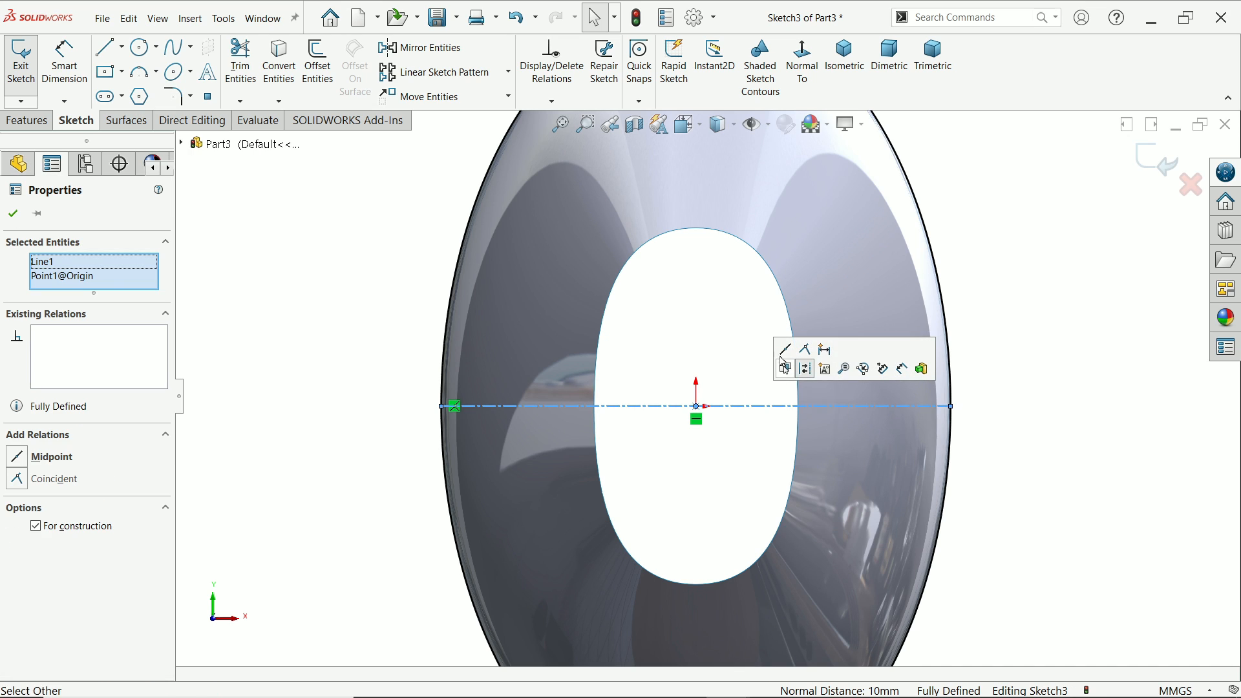
click(786, 350)
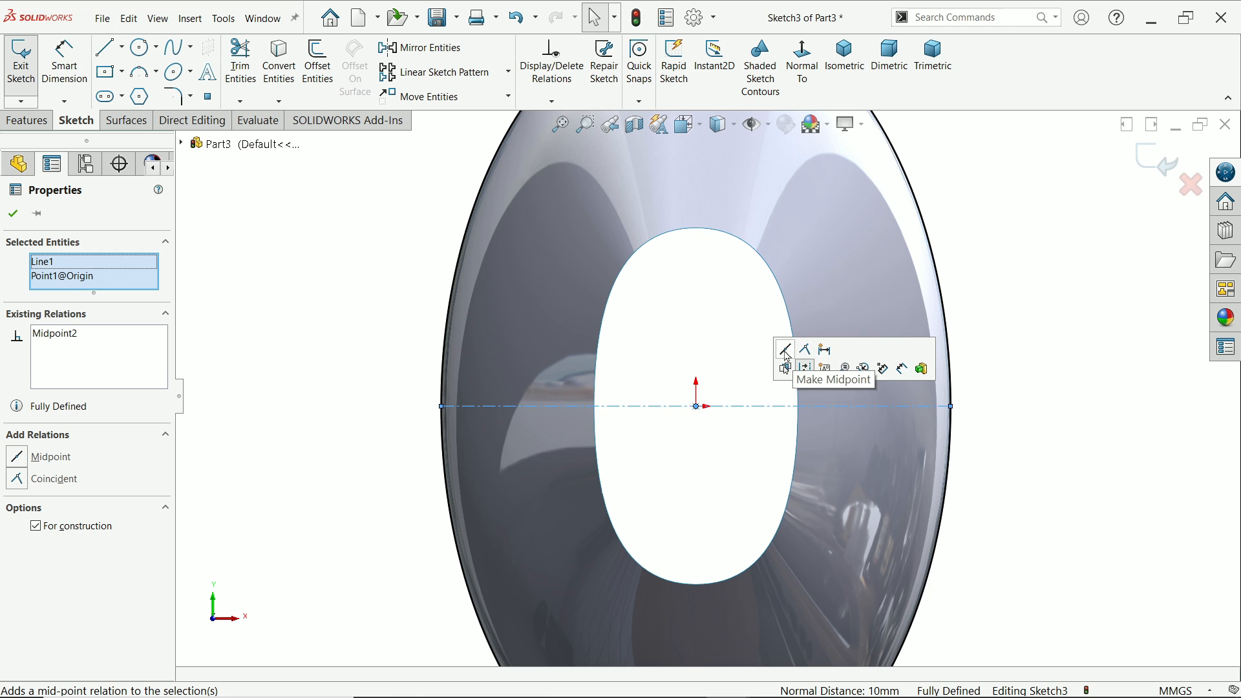
click(1065, 238)
key(f)
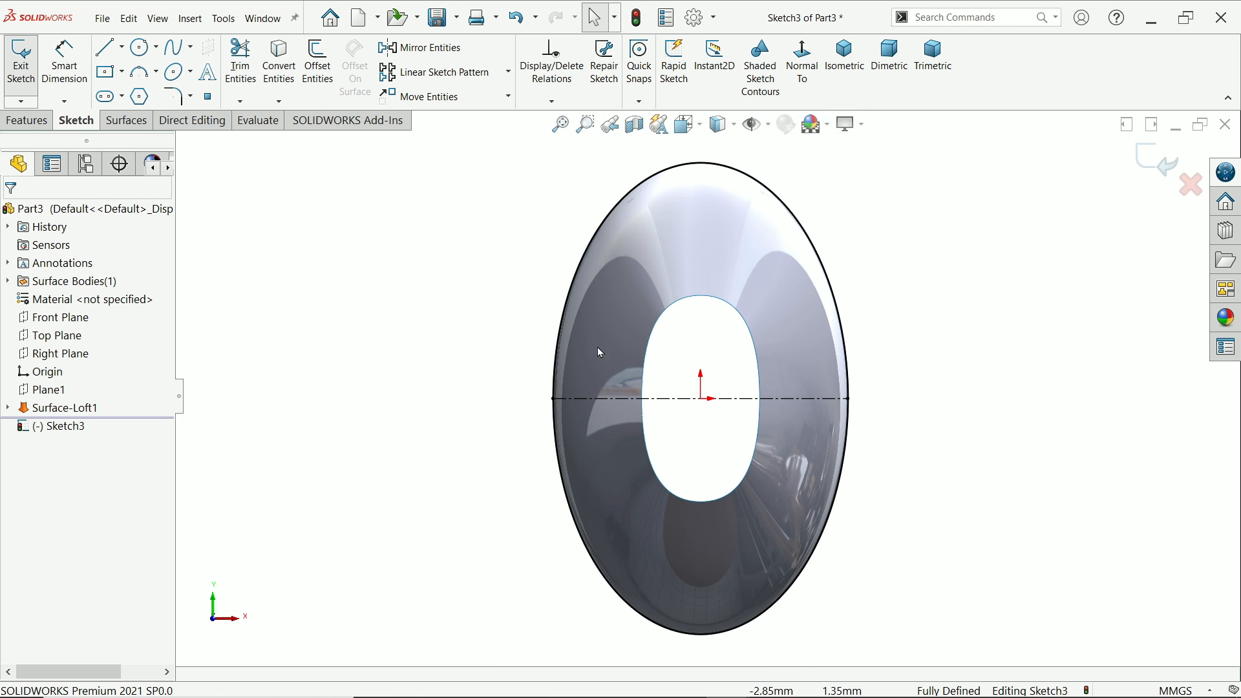
Trim away the half of the converted ellipse below the centerline, keeping the upper half
click(240, 69)
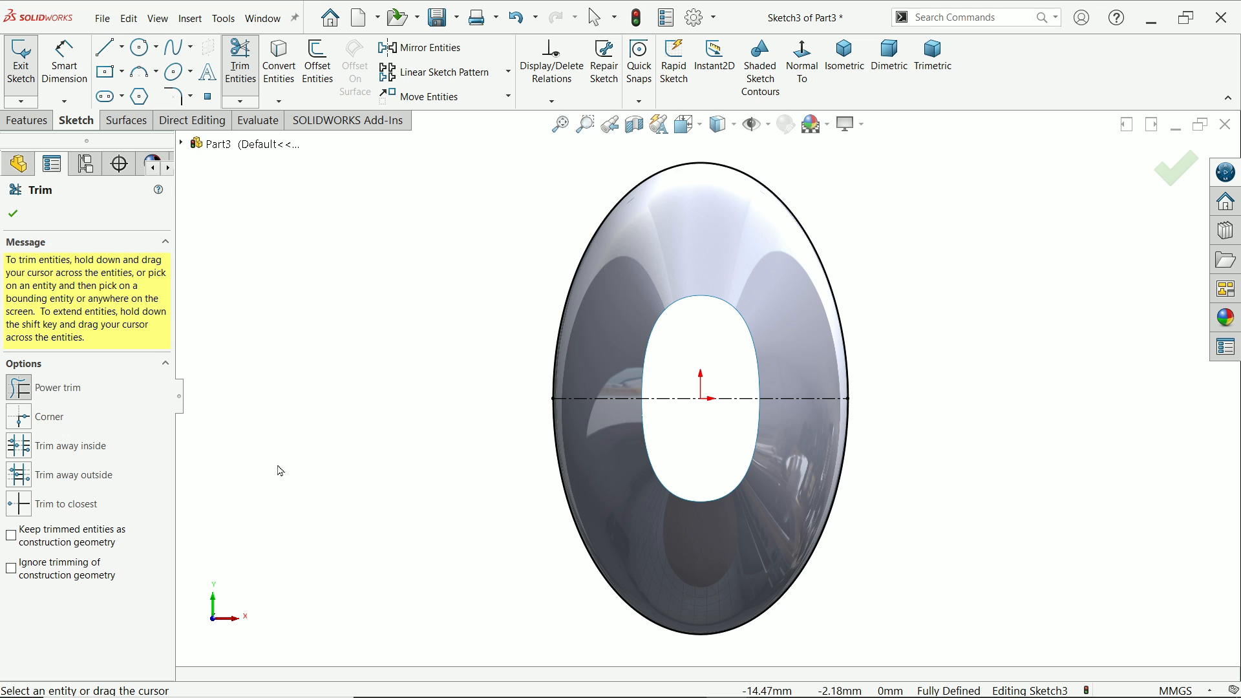
drag(495, 540, 600, 538)
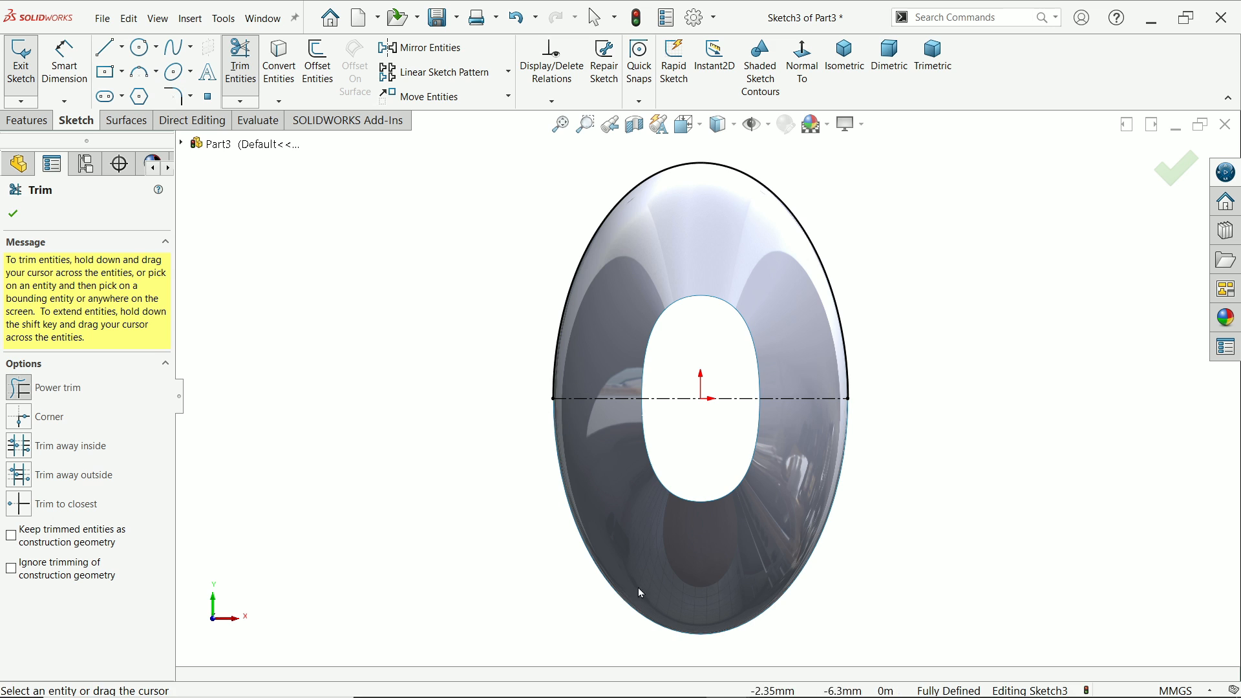
middle_drag(926, 434, 798, 455)
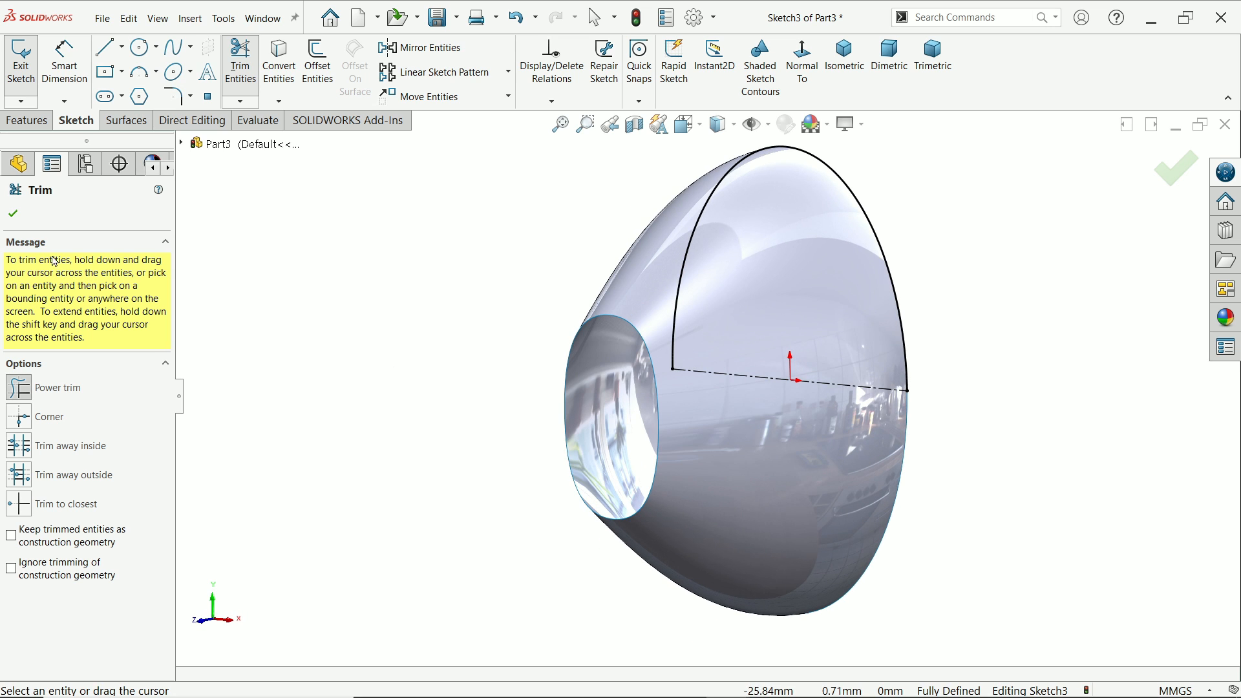
click(13, 216)
Set up a revolved surface from the half ellipse with the horizontal centerline as its axis, keeping the Blind end type
click(126, 121)
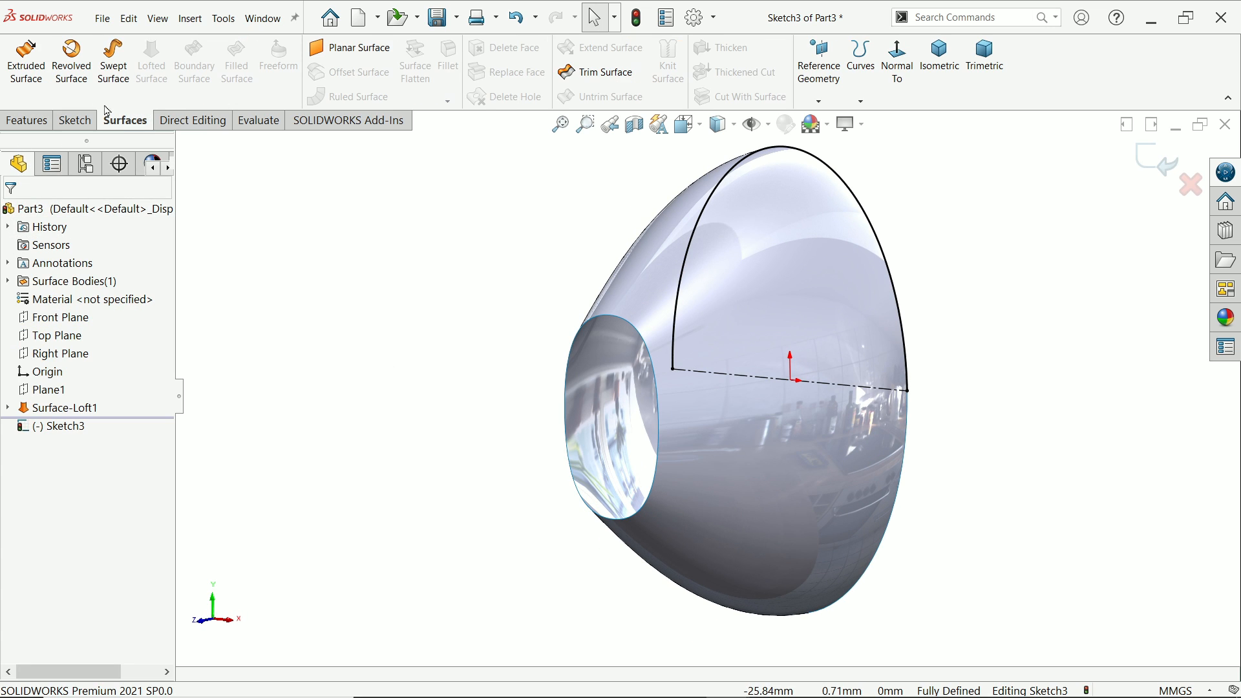
click(72, 62)
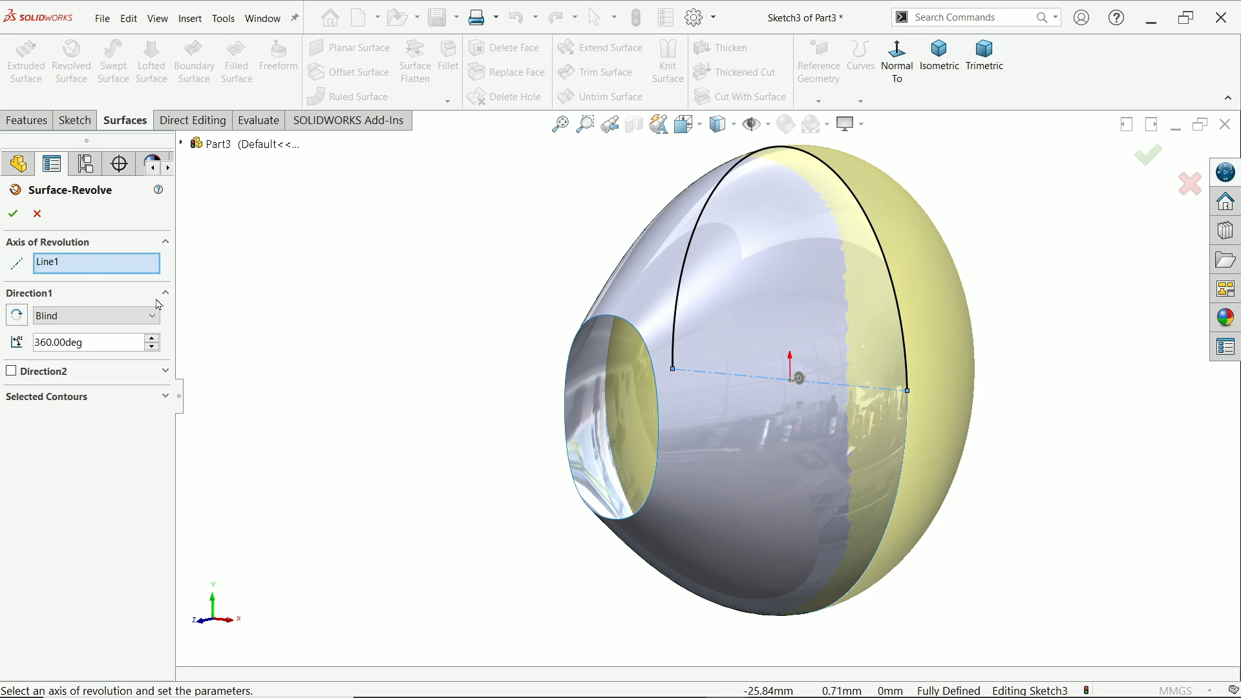
middle_drag(301, 331, 286, 338)
scroll(813, 269, down, 2)
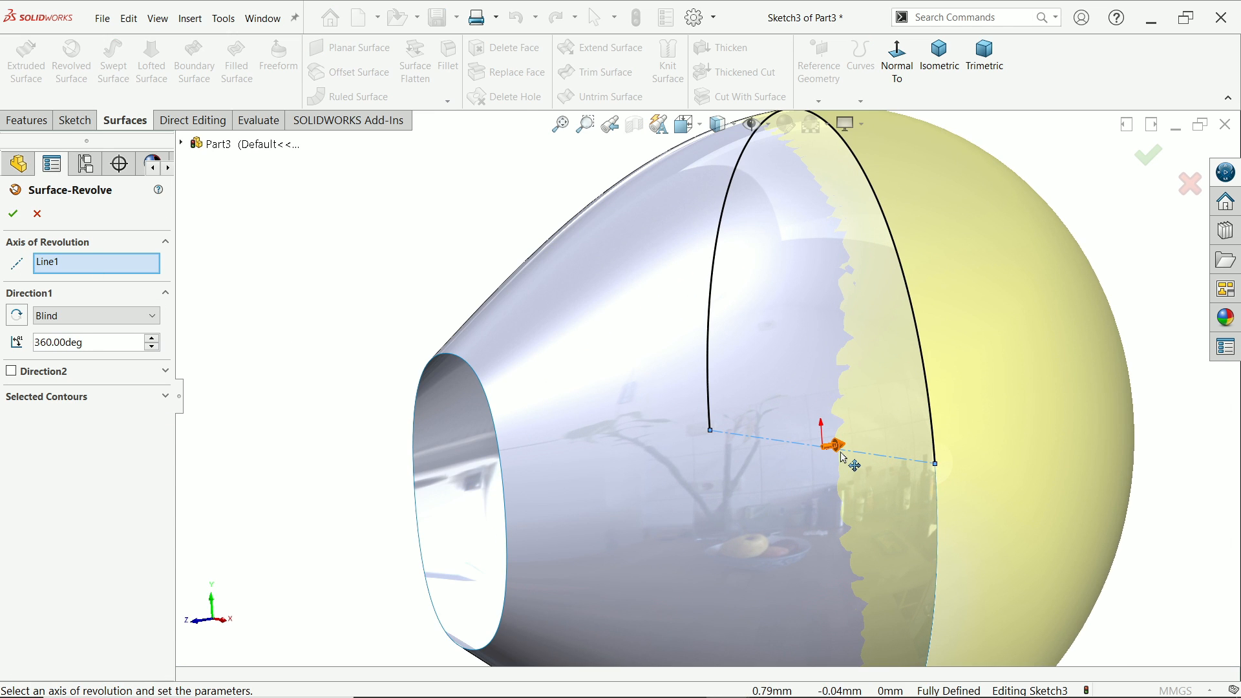
click(46, 266)
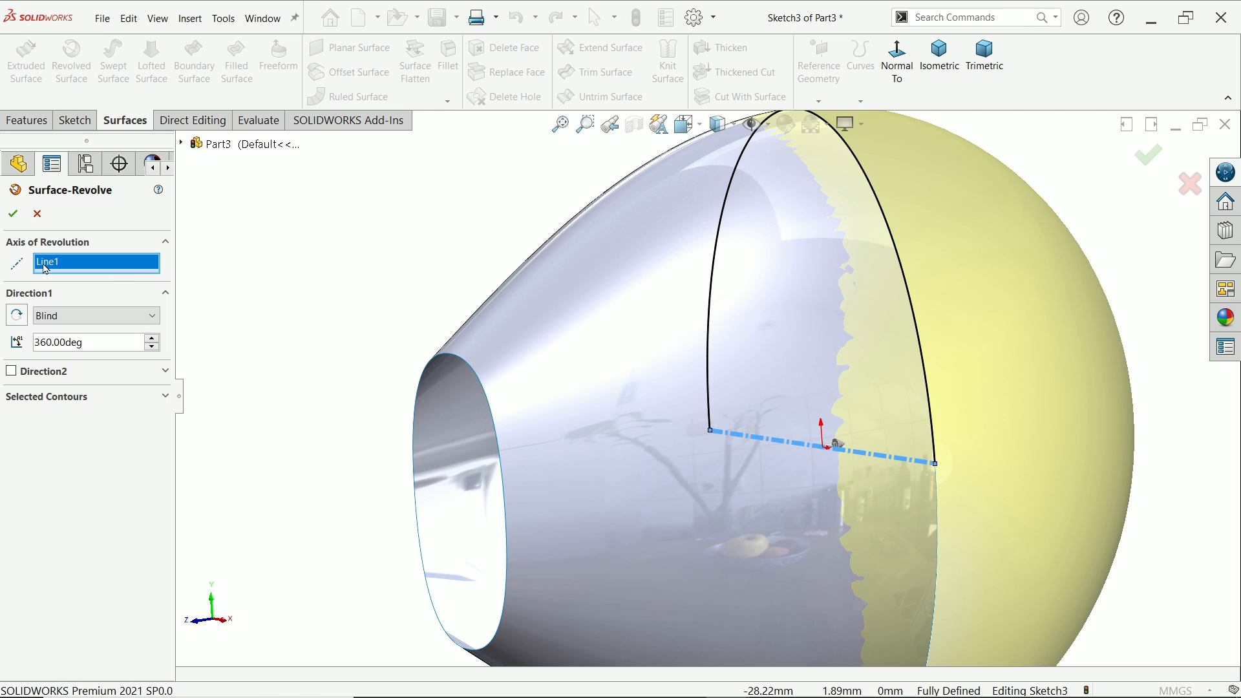
scroll(631, 402, up, 2)
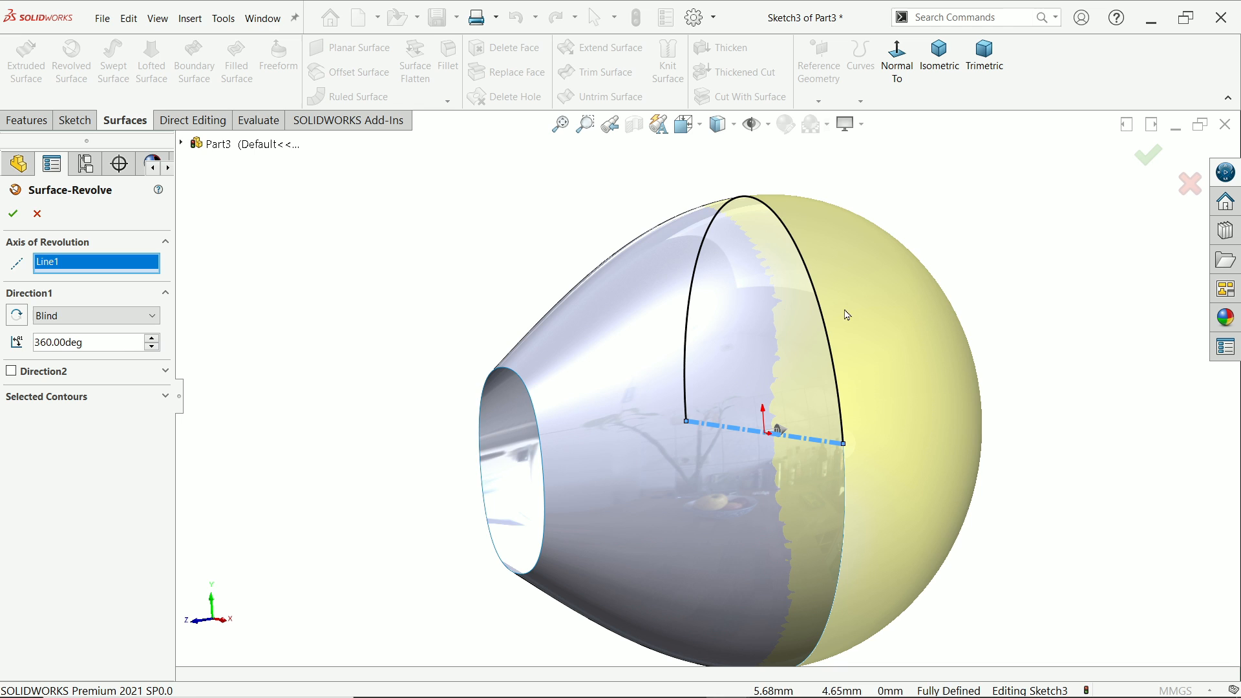
click(78, 317)
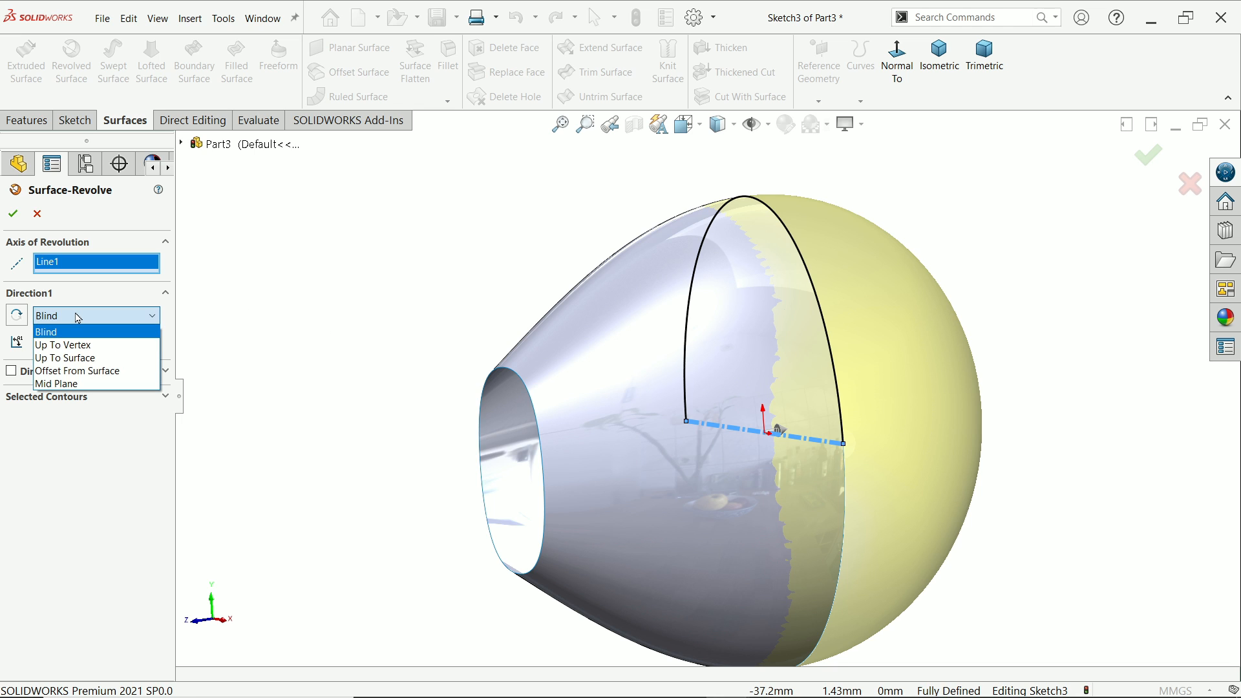
click(78, 317)
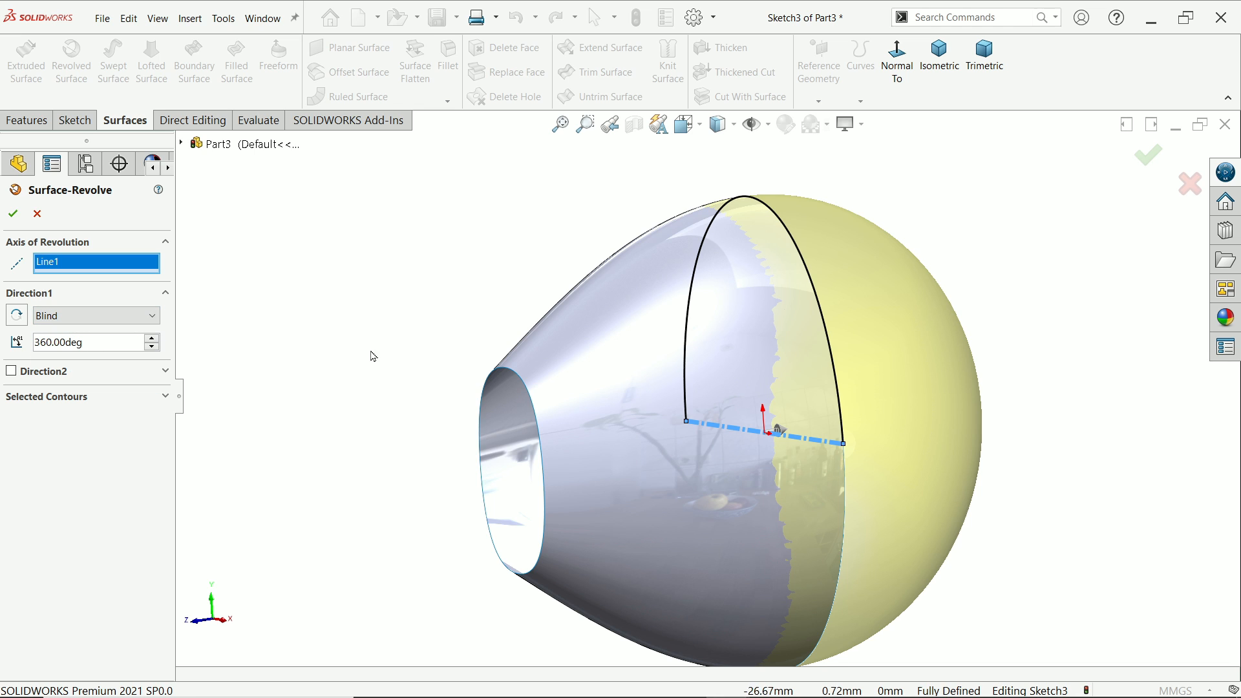
scroll(743, 410, up, 3)
middle_drag(743, 410, 809, 427)
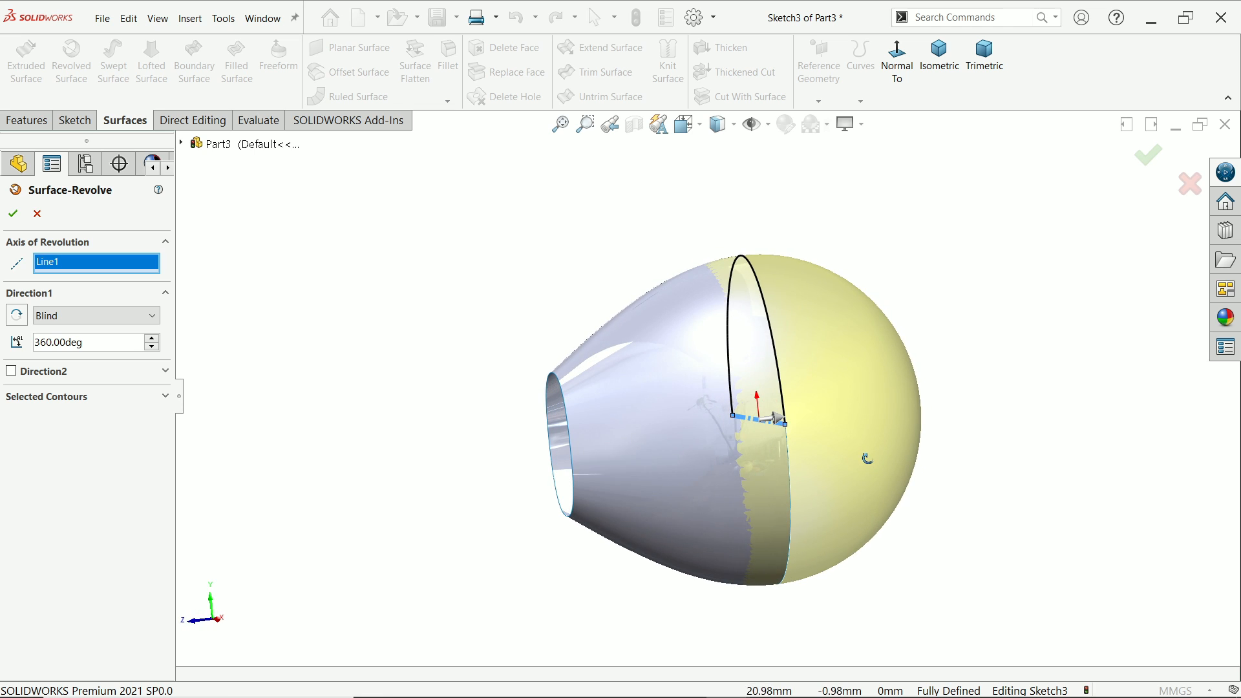
Set the revolve angle to 180 degrees, reverse its direction away from the loft, and finish the revolved surface
click(97, 343)
text(180)
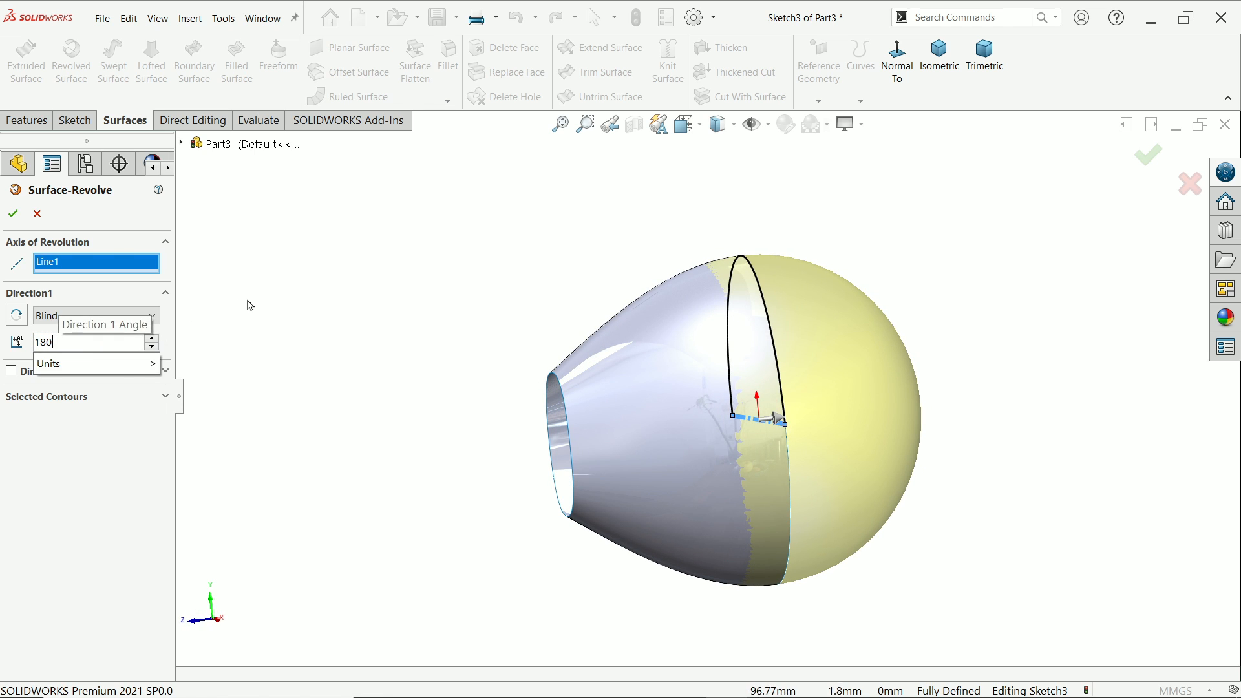
key(Return)
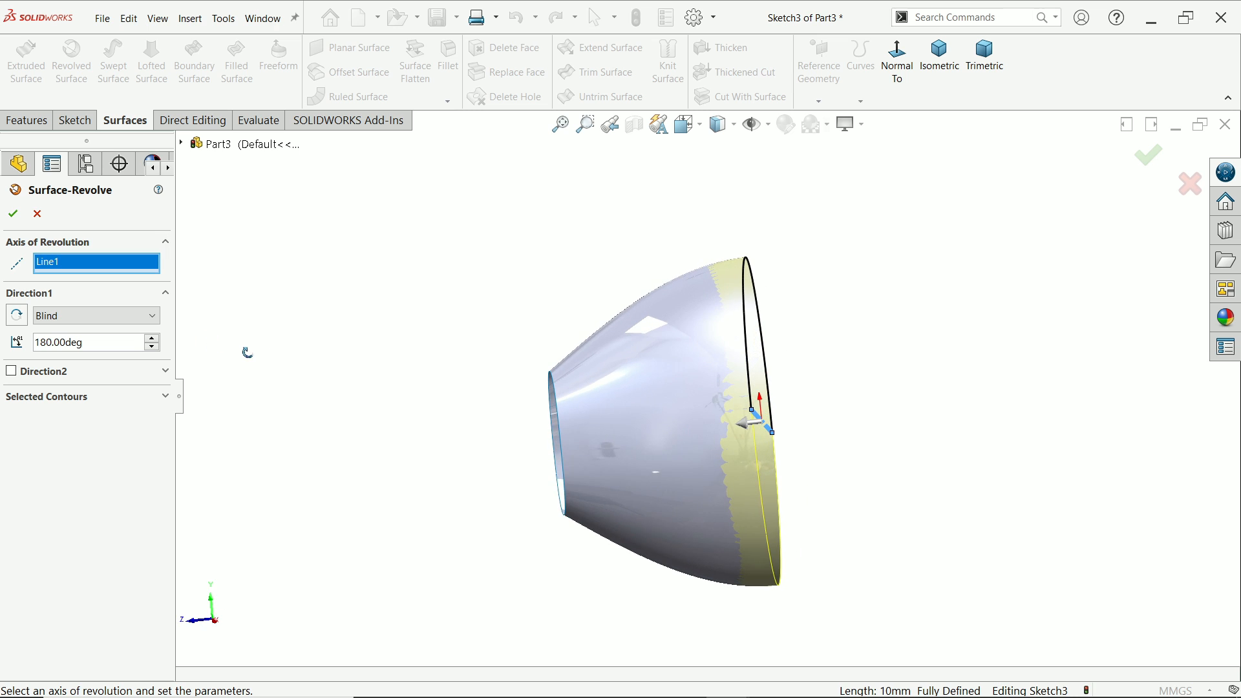
click(19, 316)
mouse_move(322, 373)
middle_down()
mouse_move(347, 349)
mouse_move(341, 307)
mouse_move(289, 310)
mouse_move(319, 338)
mouse_move(332, 404)
middle_up()
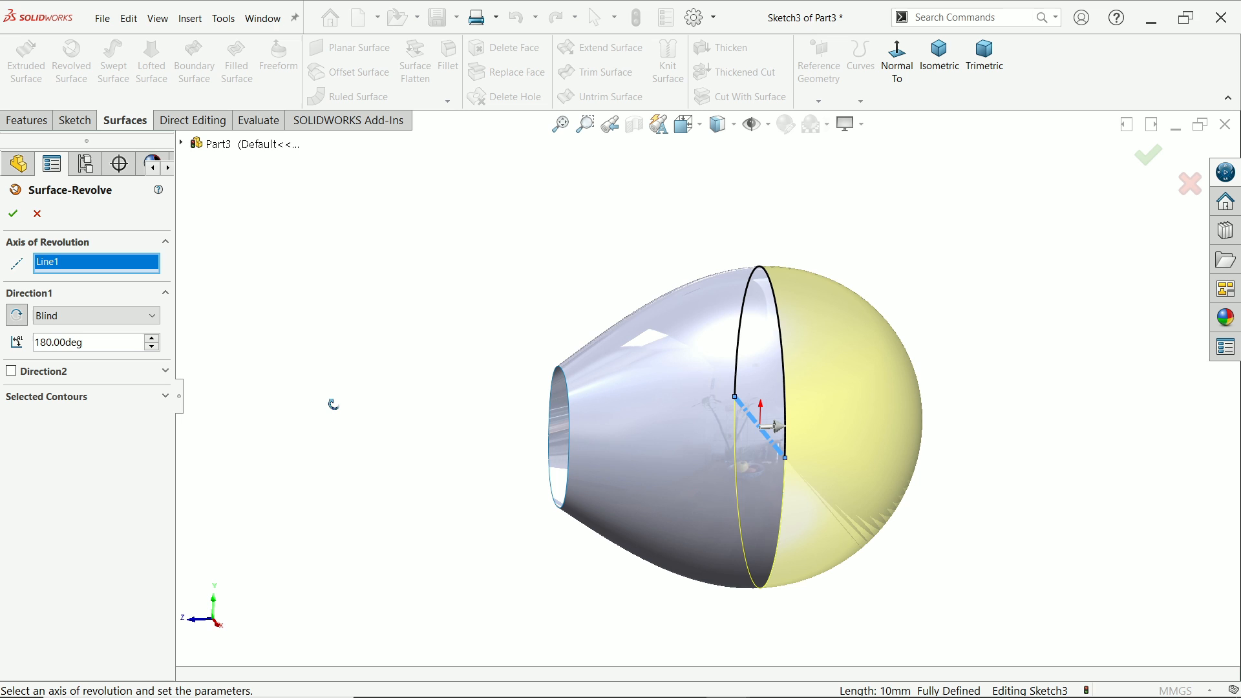
click(13, 214)
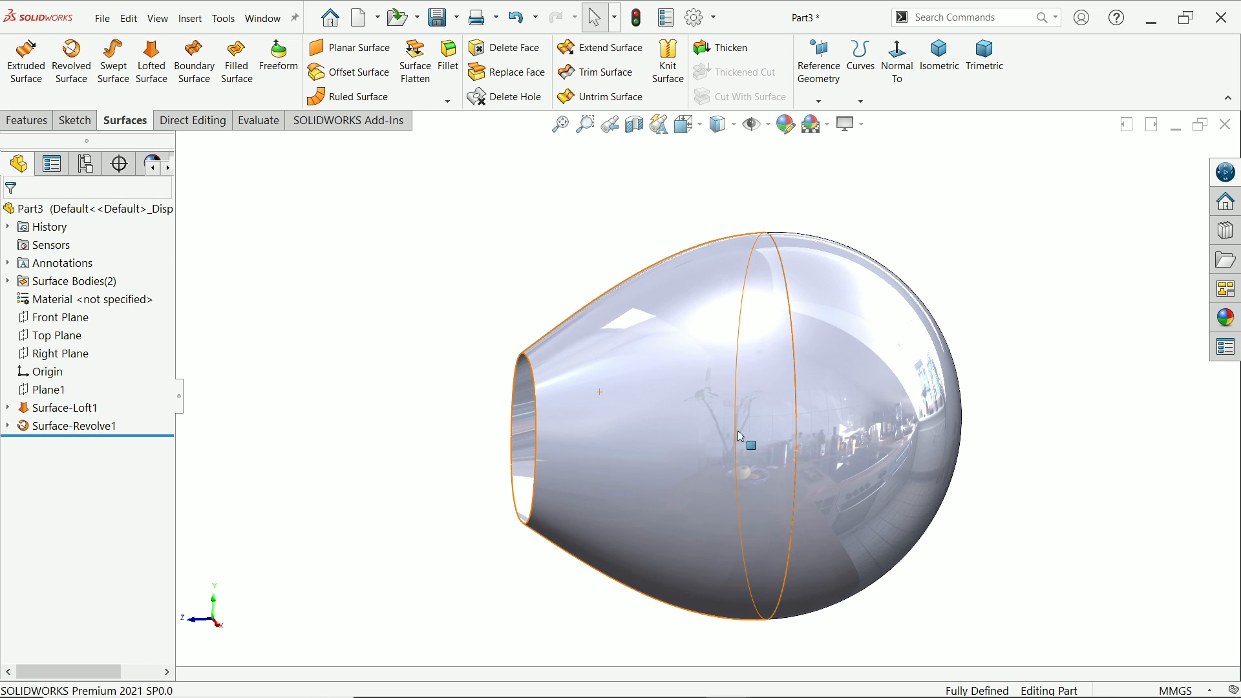
Inspect the inside of the lofted and revolved surfaces with a section view on the Right Plane, and turn the section off
middle_drag(740, 436, 767, 422)
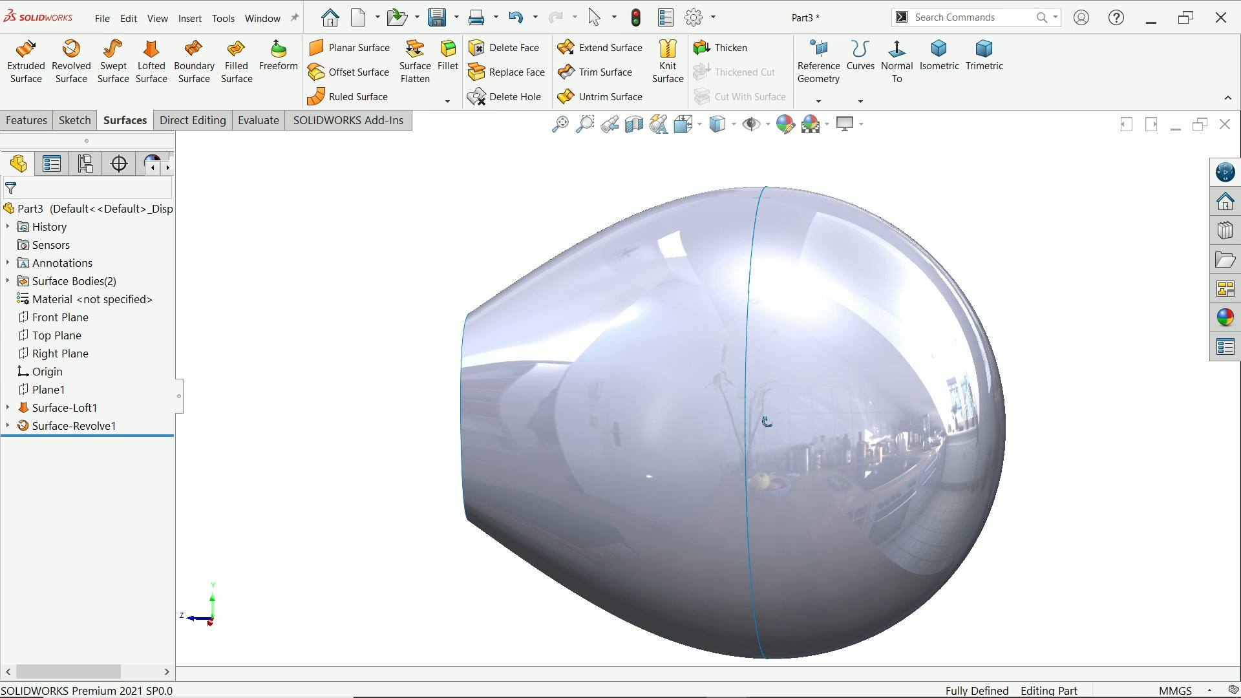
click(60, 356)
click(635, 127)
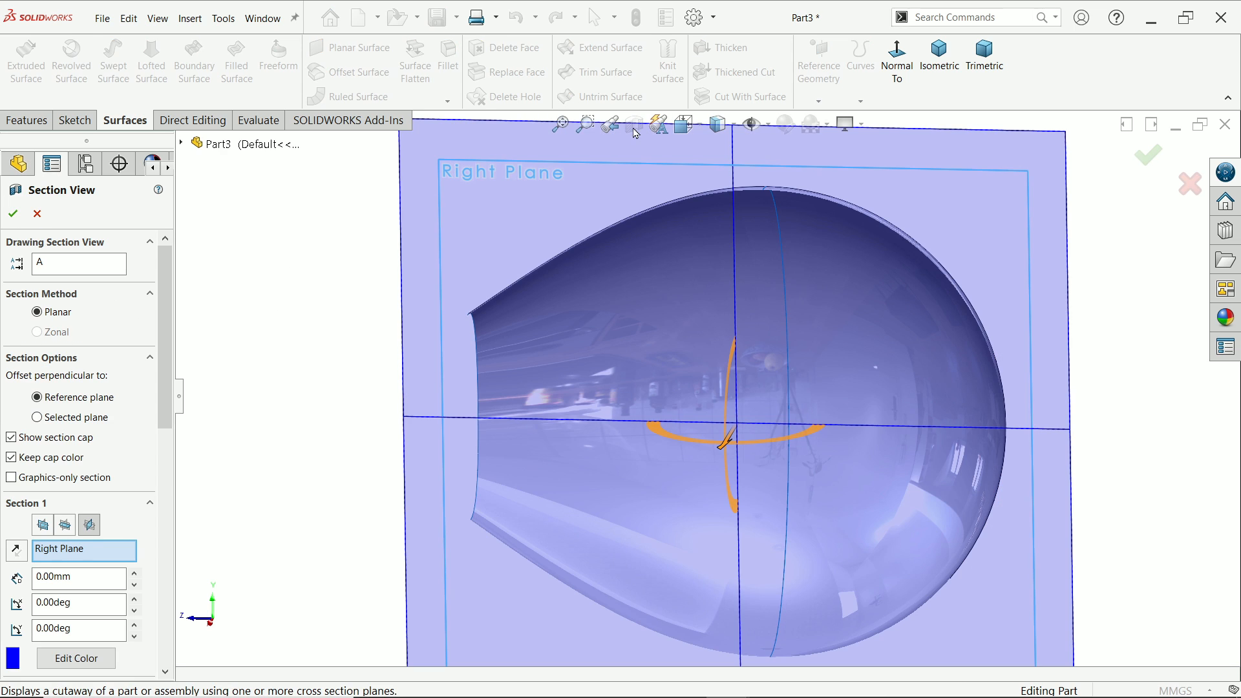
click(13, 213)
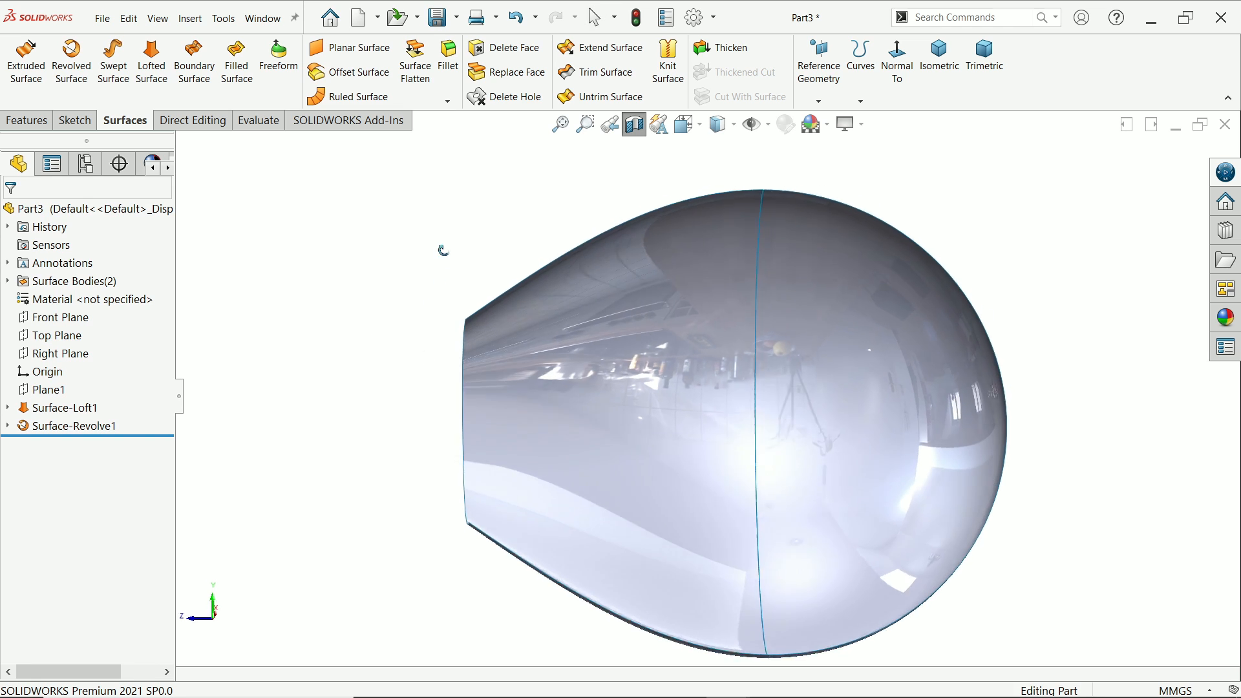
middle_drag(443, 250, 424, 274)
click(634, 132)
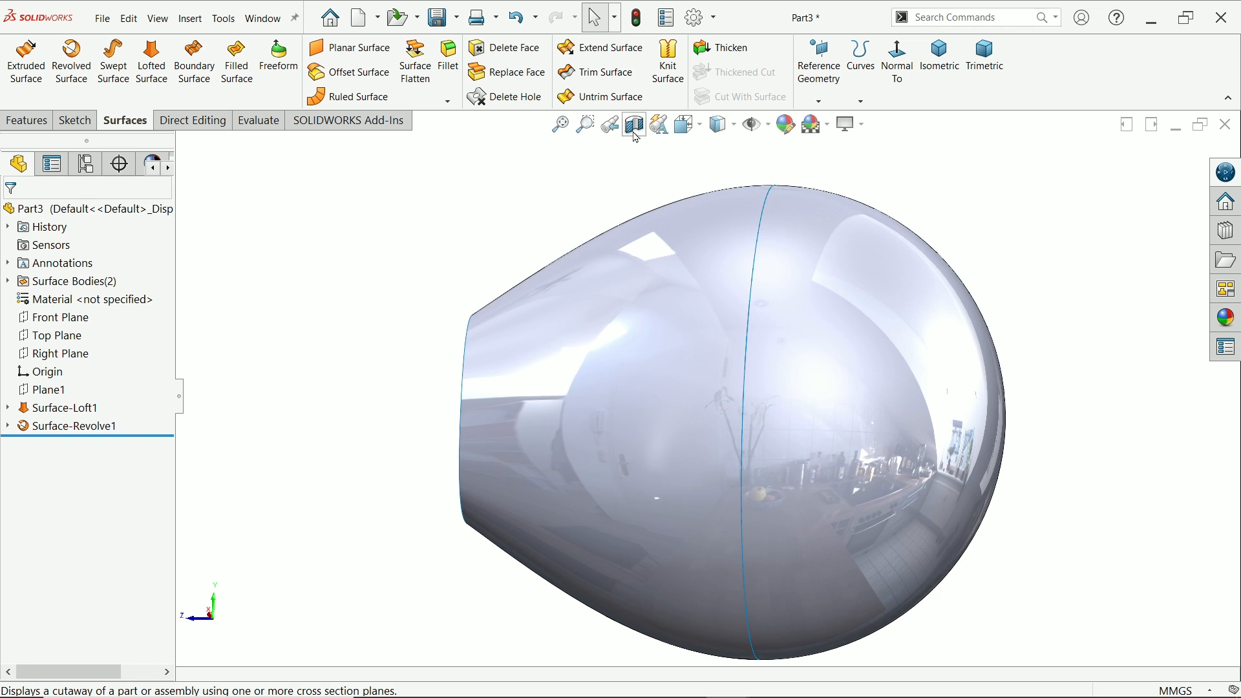
middle_drag(601, 349, 673, 419)
scroll(617, 441, down, 1)
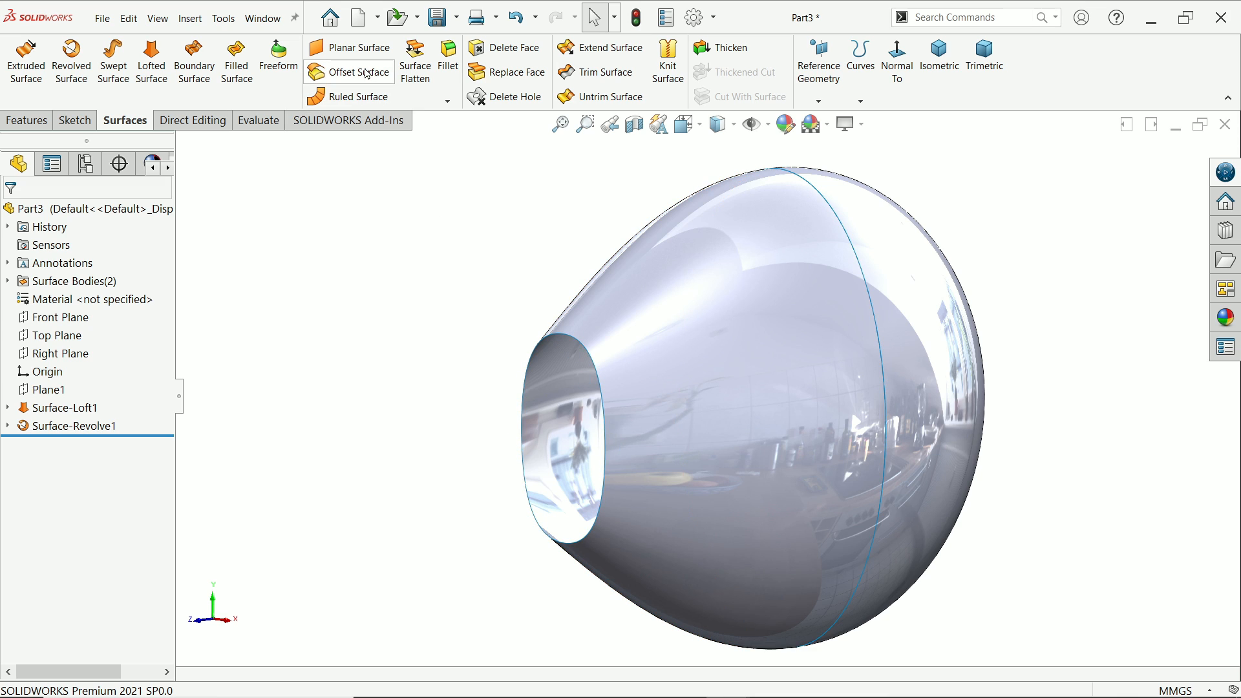
Close the small open end of the lofted body with a planar surface bounded by its oval edge
click(354, 48)
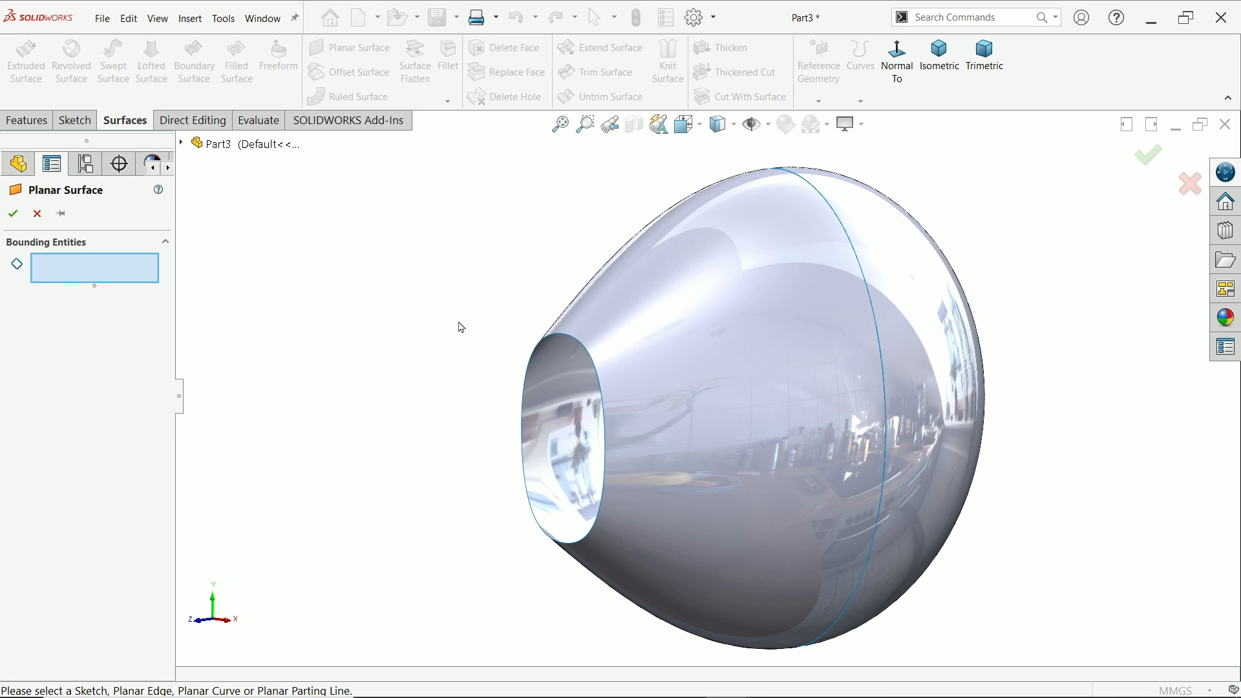
click(526, 374)
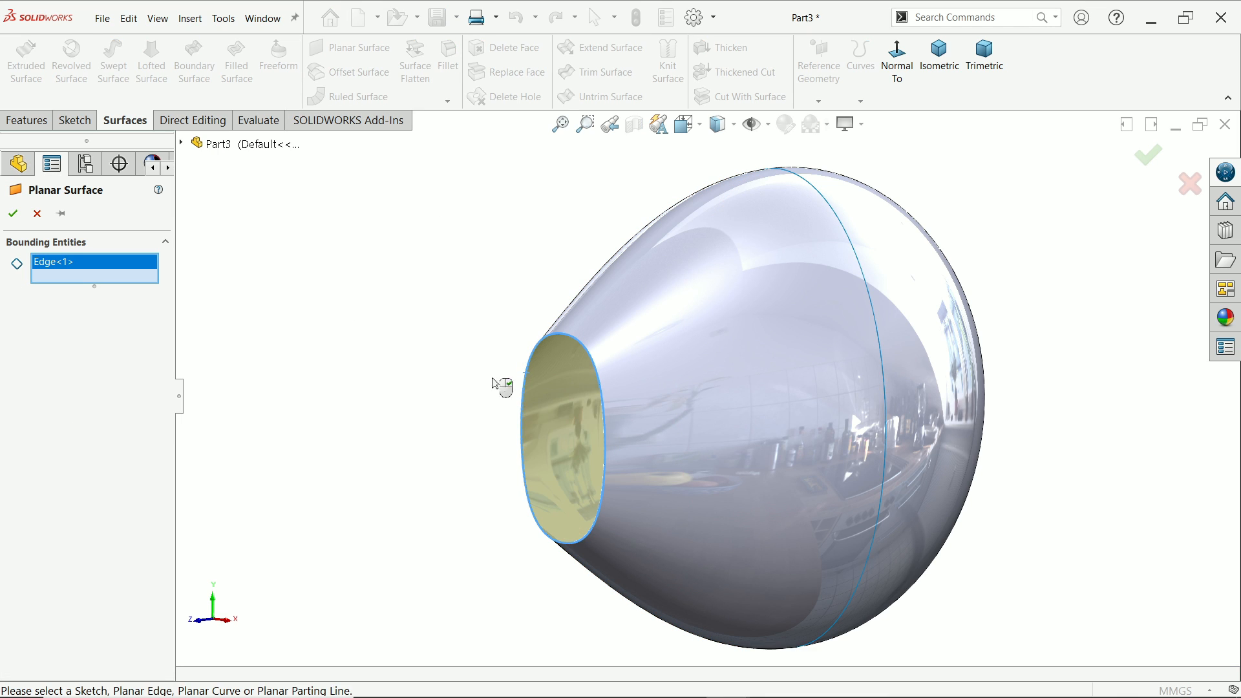
click(13, 216)
Start a sketch on the planar end face and offset its oval outline inward by 0.25 mm
middle_drag(380, 377, 689, 387)
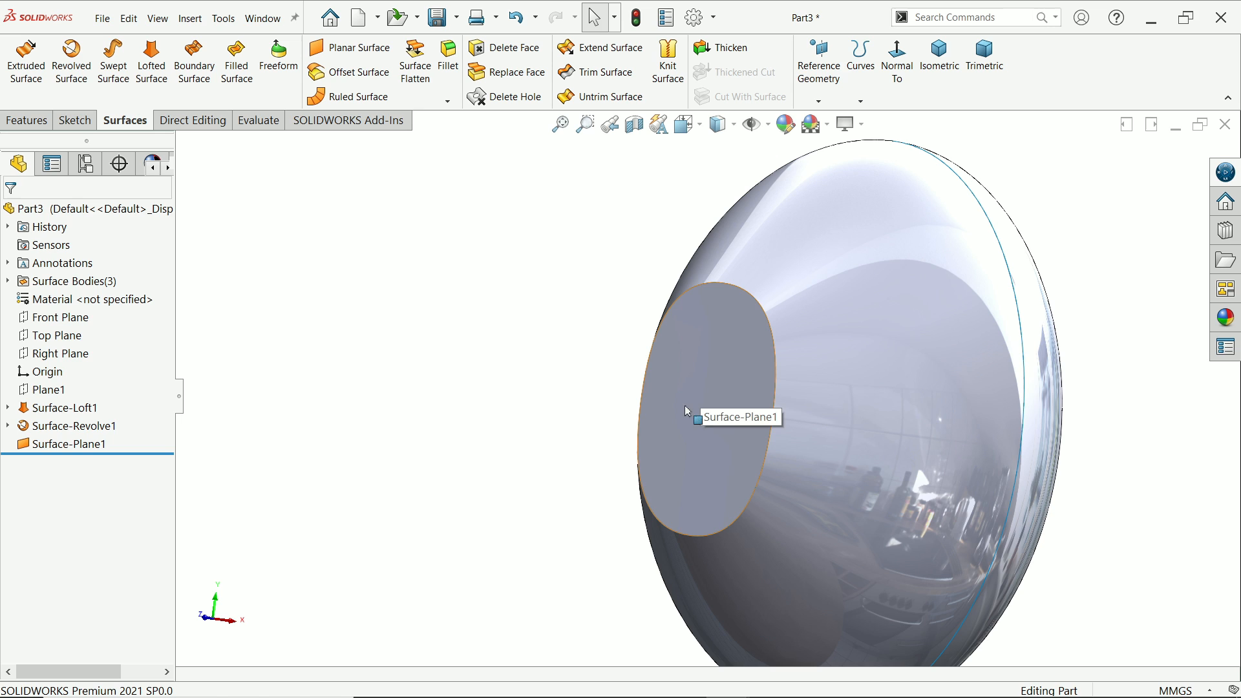
click(729, 385)
click(785, 344)
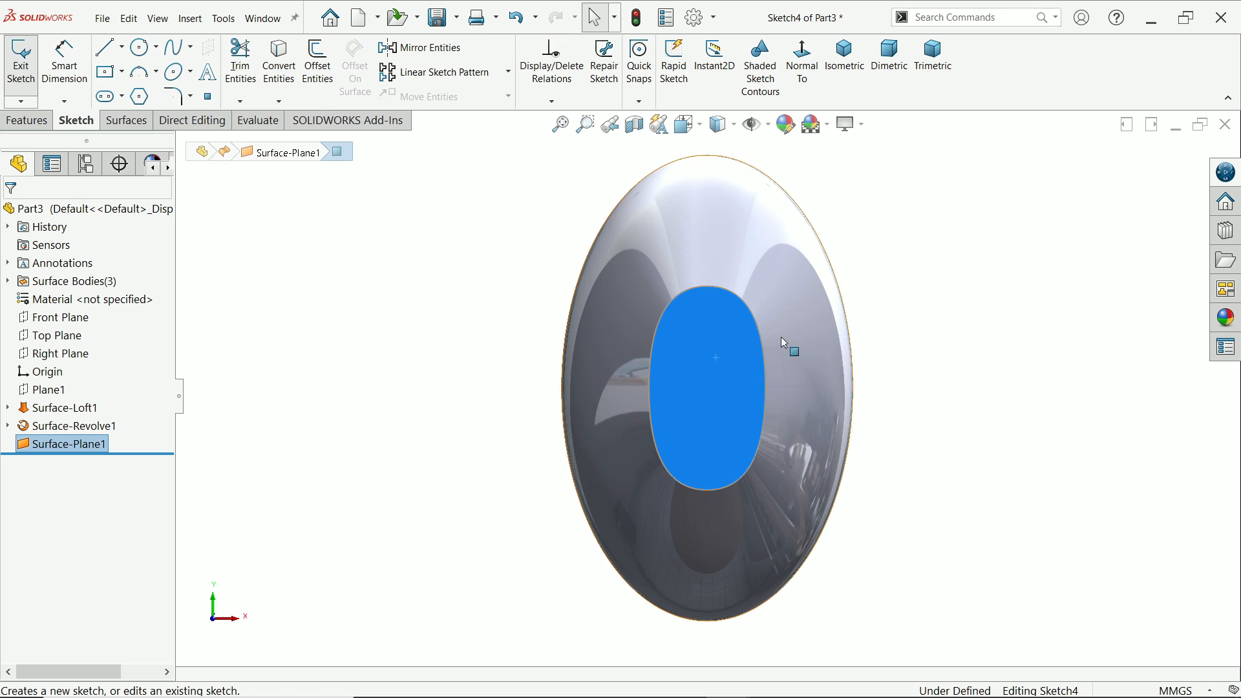
click(317, 61)
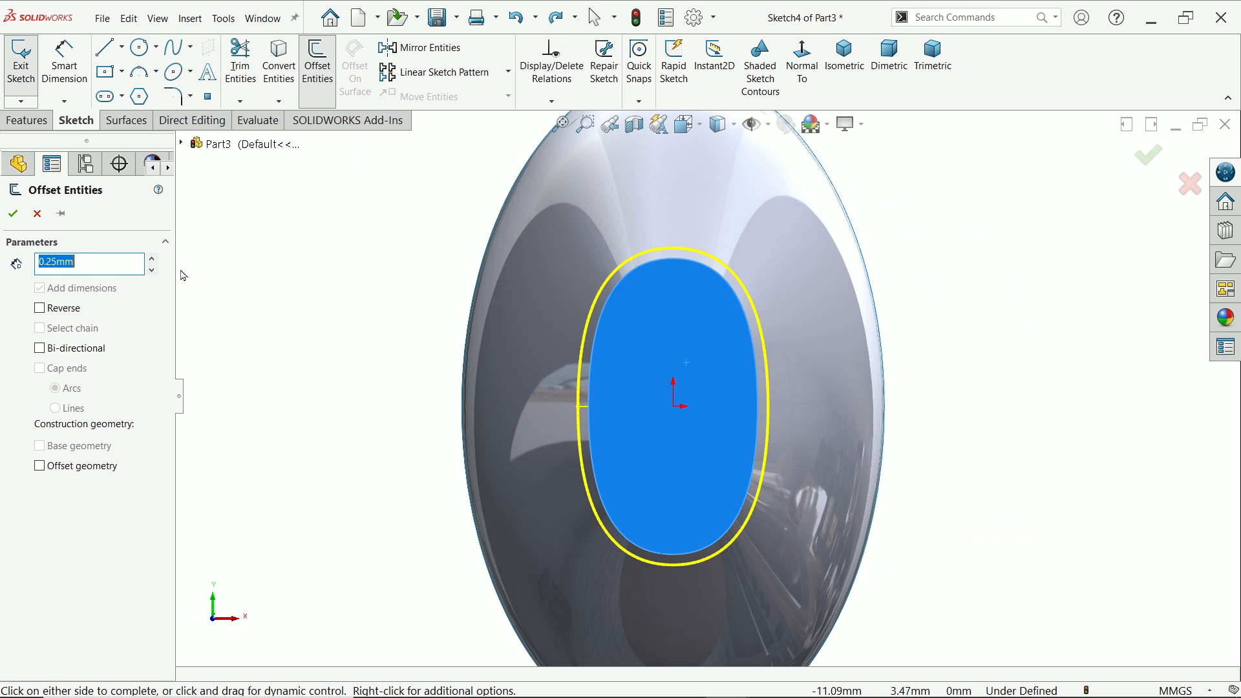
click(40, 309)
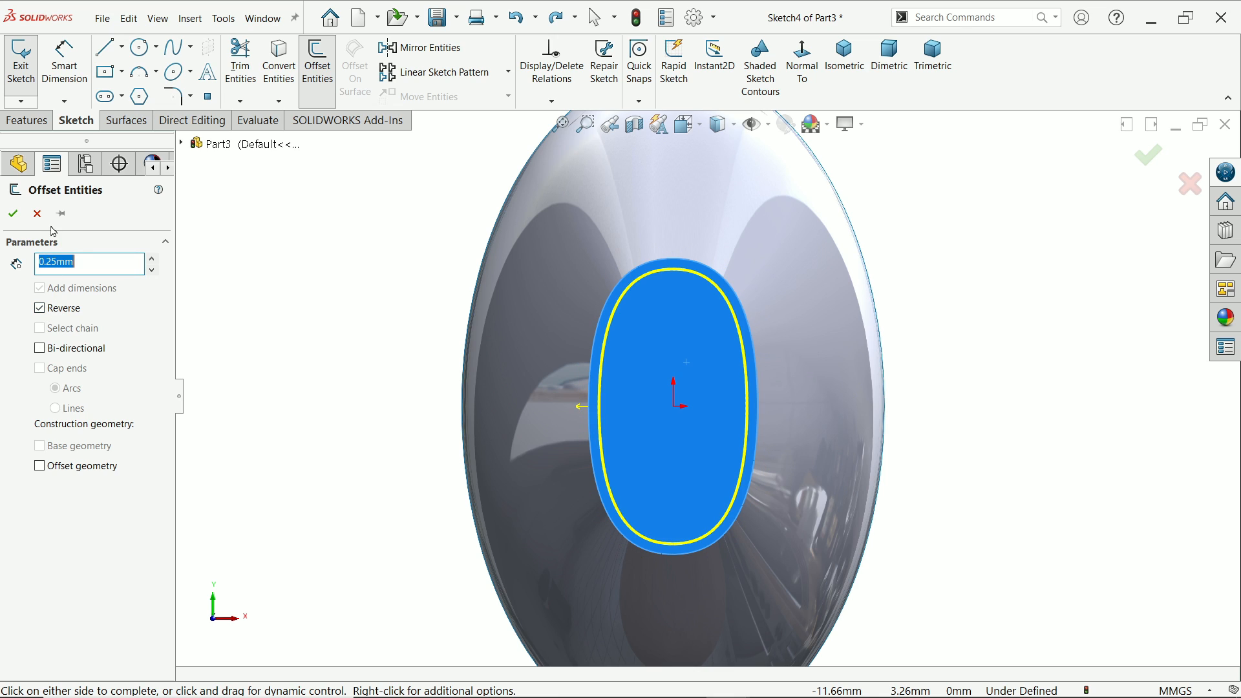
click(10, 214)
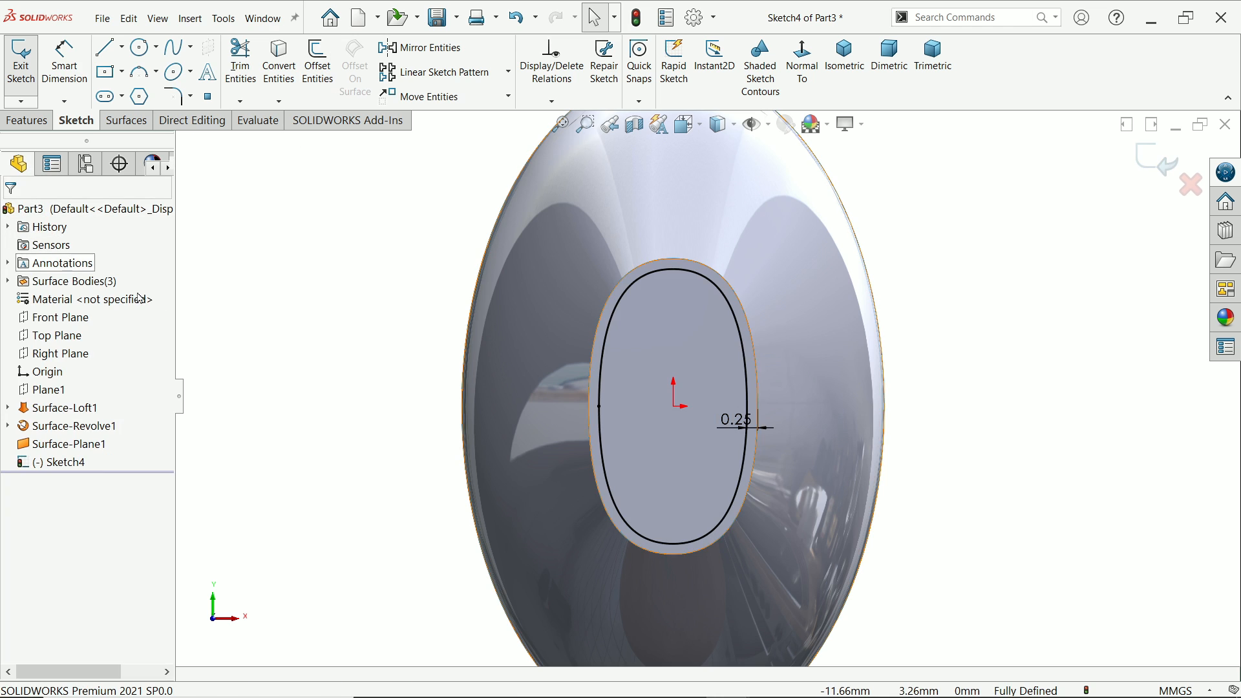
Trim the planar end surface with the offset sketch in Standard mode, removing the region inside the oval to leave a rim
mouse_move(264, 289)
middle_down()
mouse_move(235, 291)
mouse_move(230, 304)
middle_up()
click(39, 125)
click(124, 129)
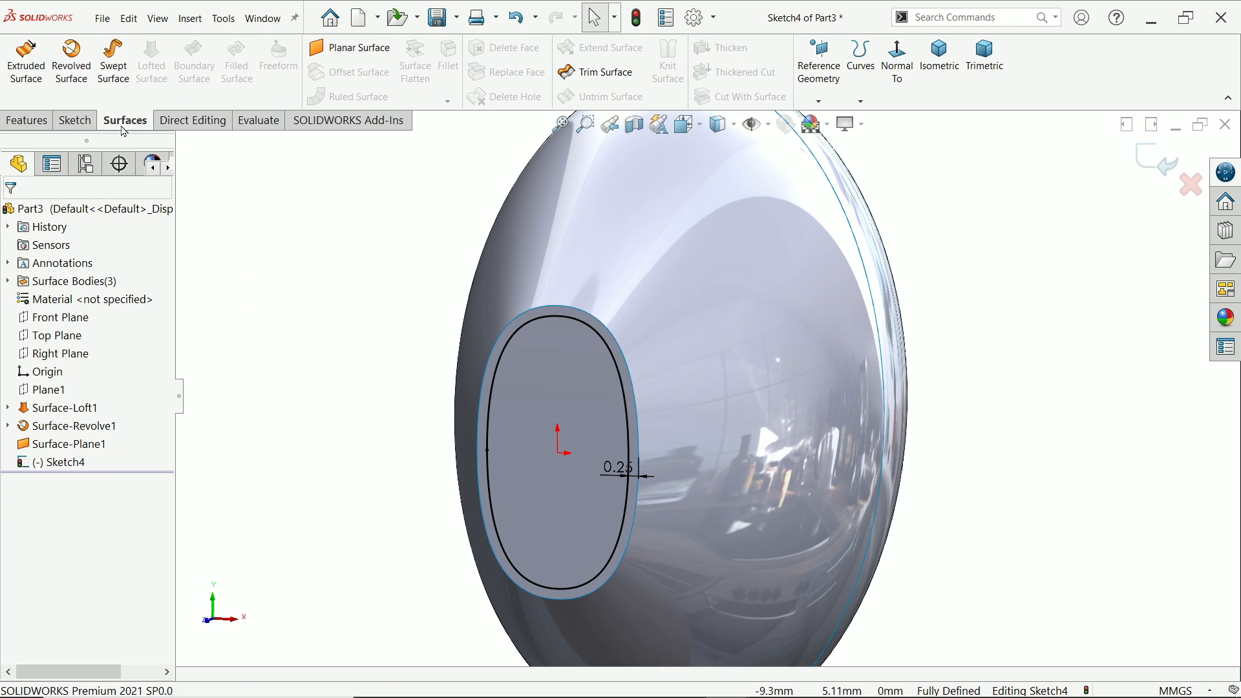
click(617, 73)
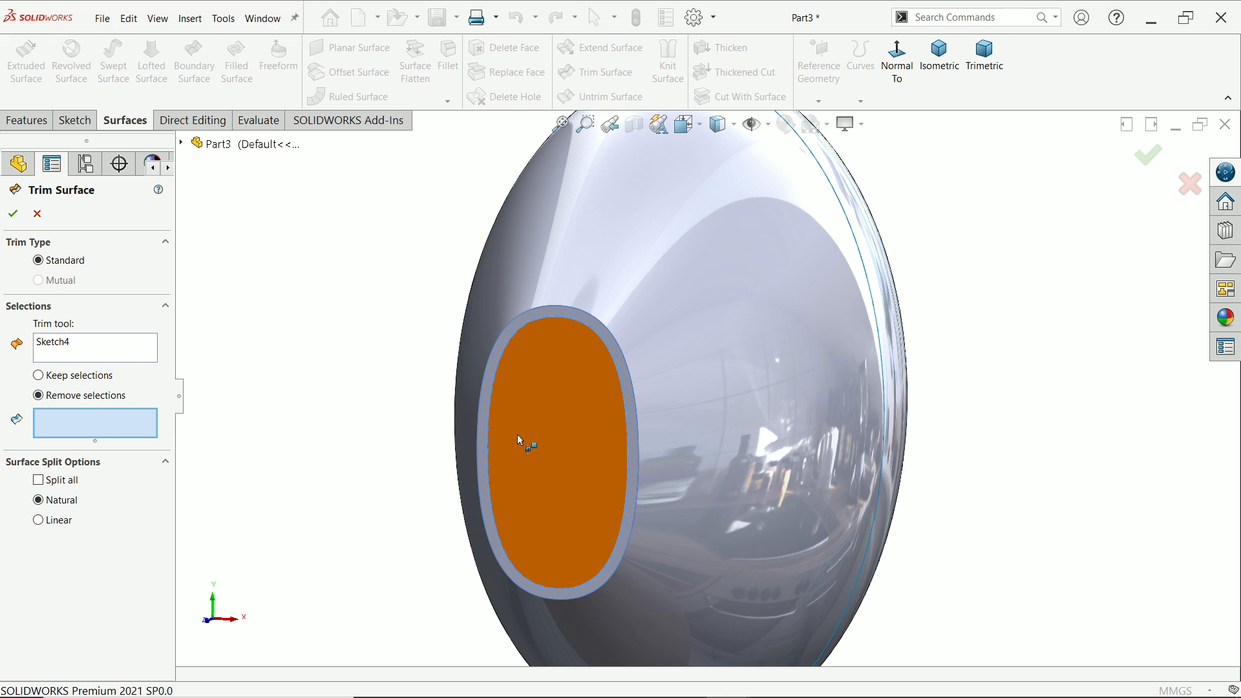
click(549, 440)
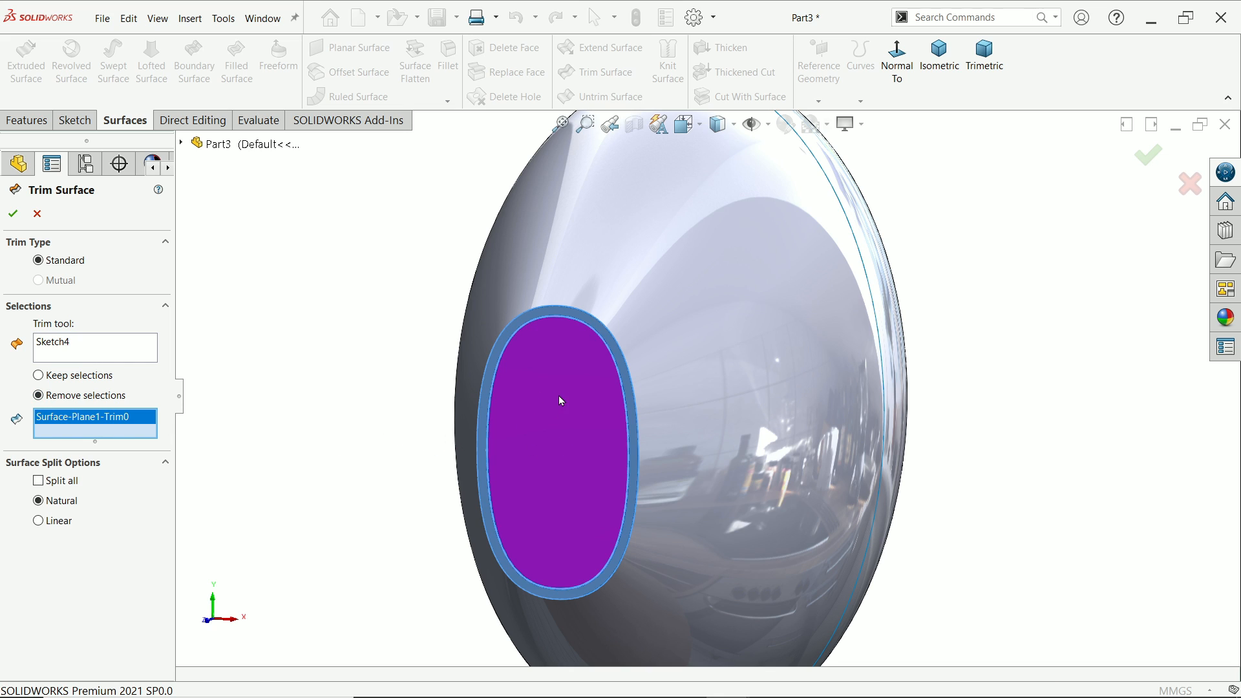
click(12, 215)
middle_drag(400, 407, 362, 409)
key(Escape)
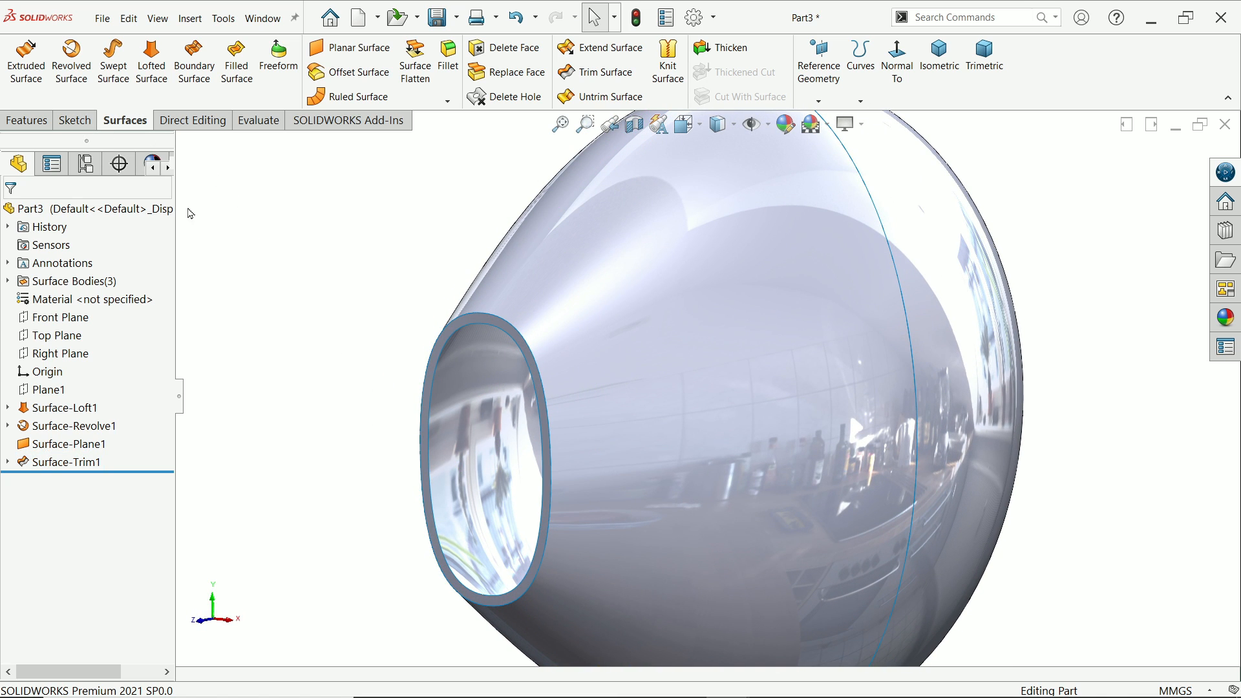
Start a sketch on the narrow oval rim face and offset its outer outline inward by 0.25 mm
scroll(464, 355, down, 5)
click(459, 346)
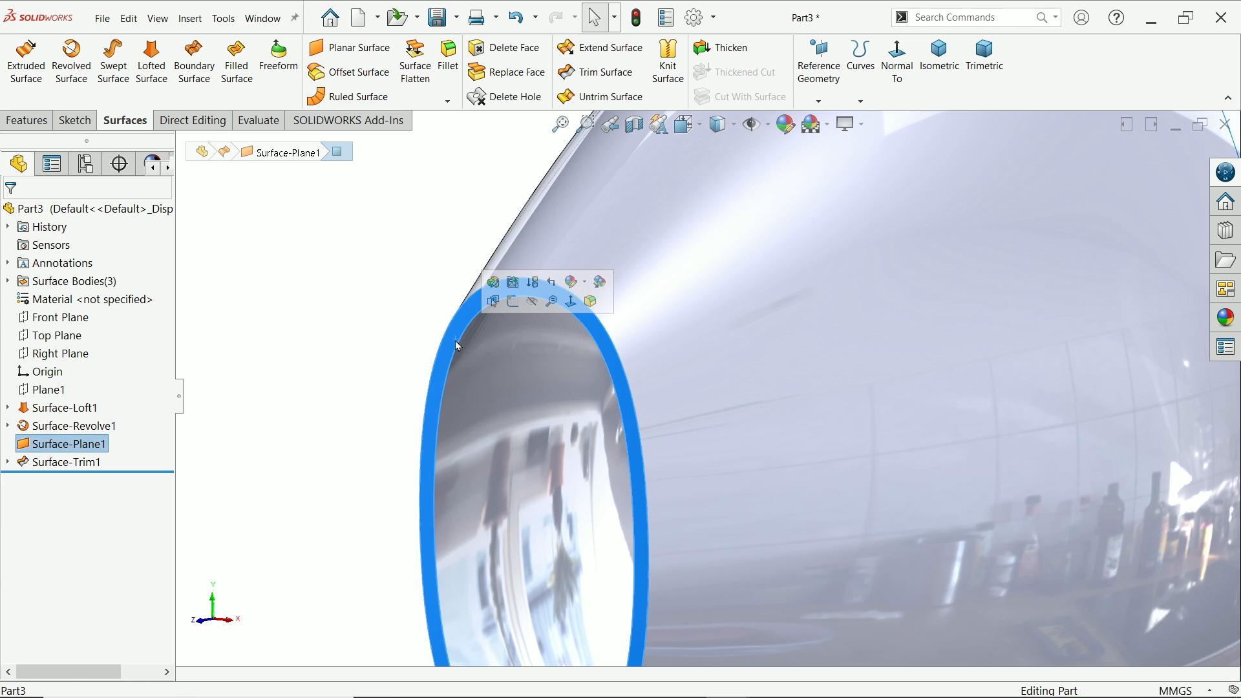
click(516, 301)
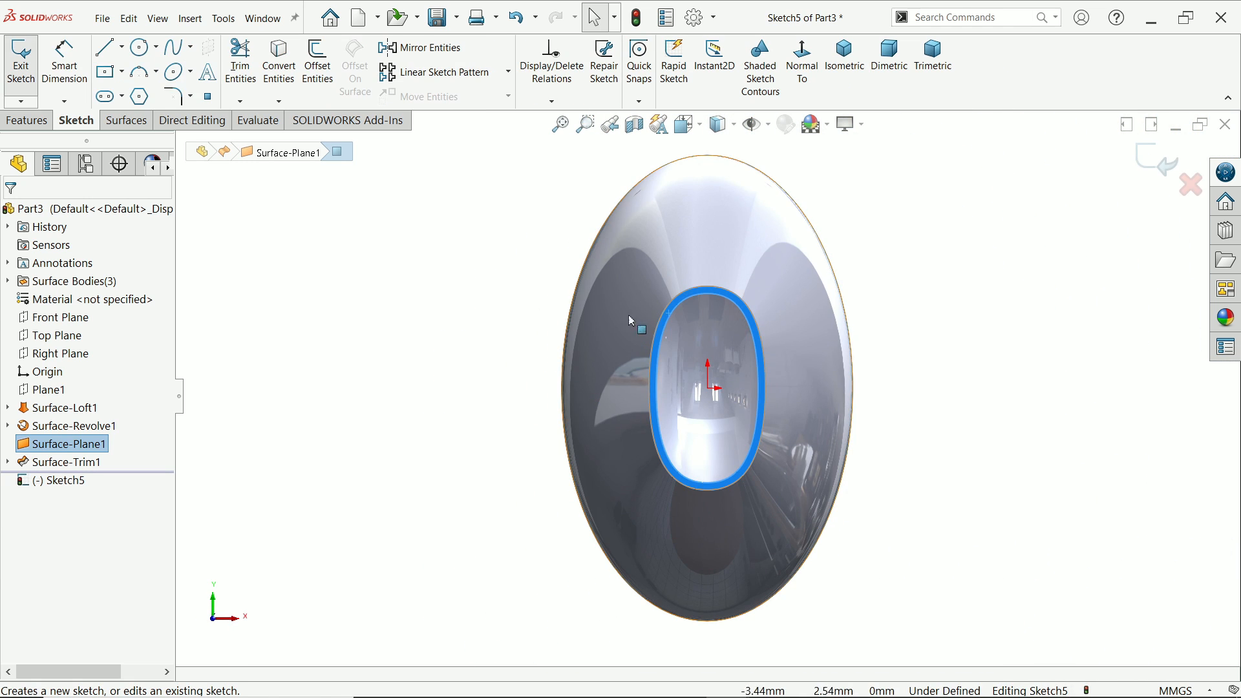
scroll(726, 348, down, 3)
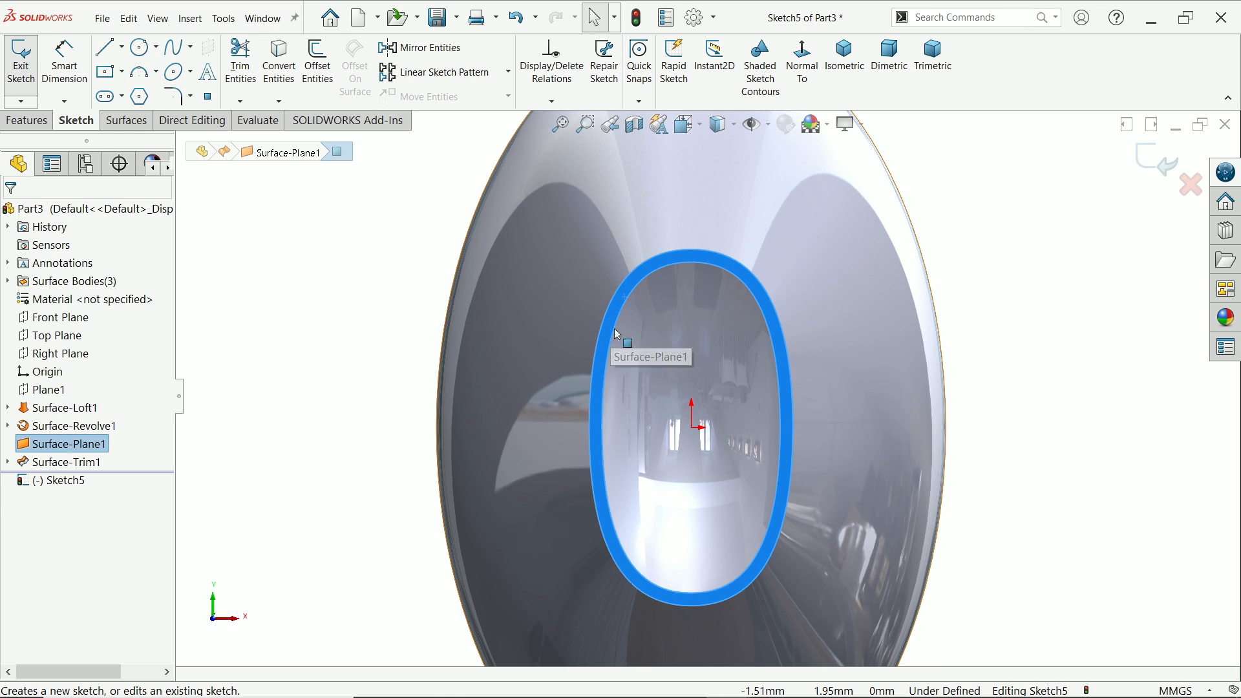
click(323, 78)
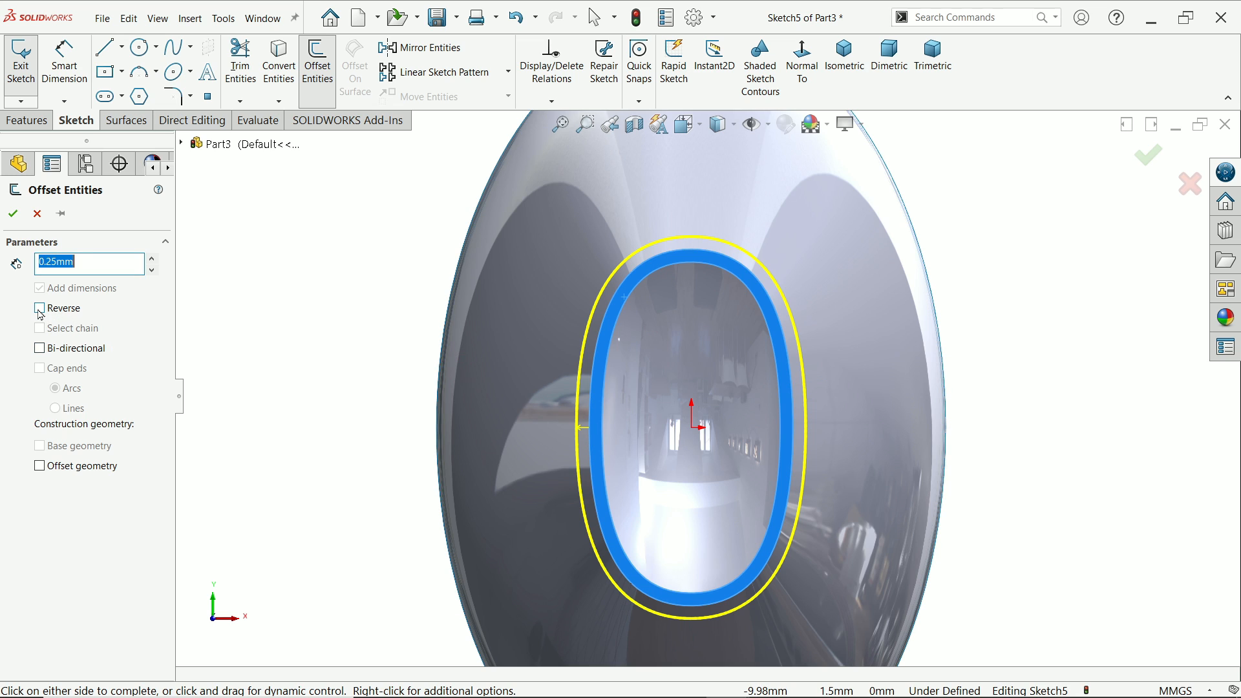
click(39, 310)
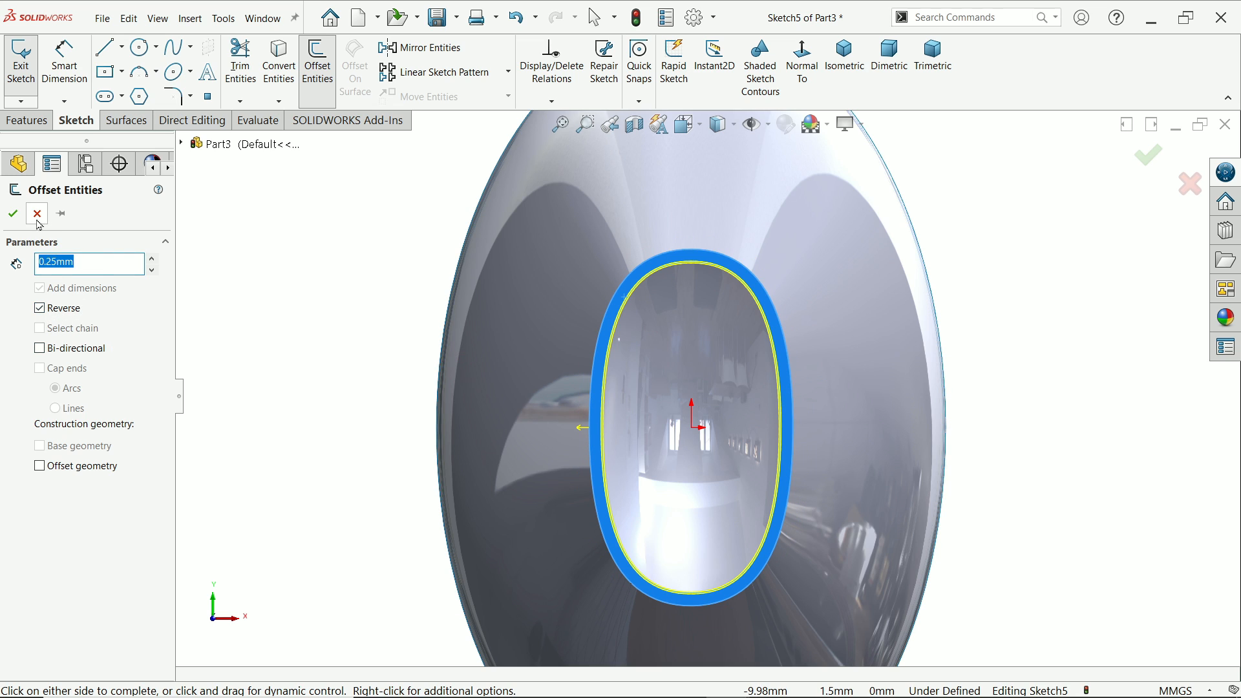
click(13, 213)
Extrude the inner oval as a Blind surface 1 mm deep, reversed into the body, with its end capped
click(126, 121)
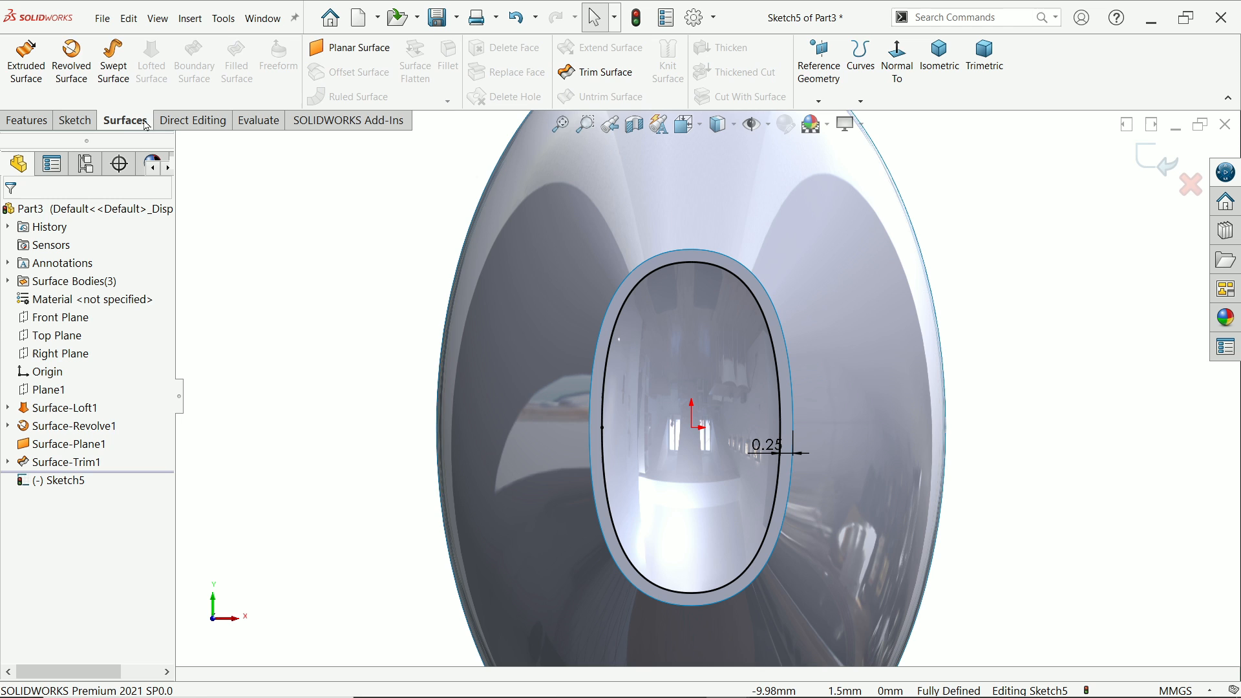
click(26, 64)
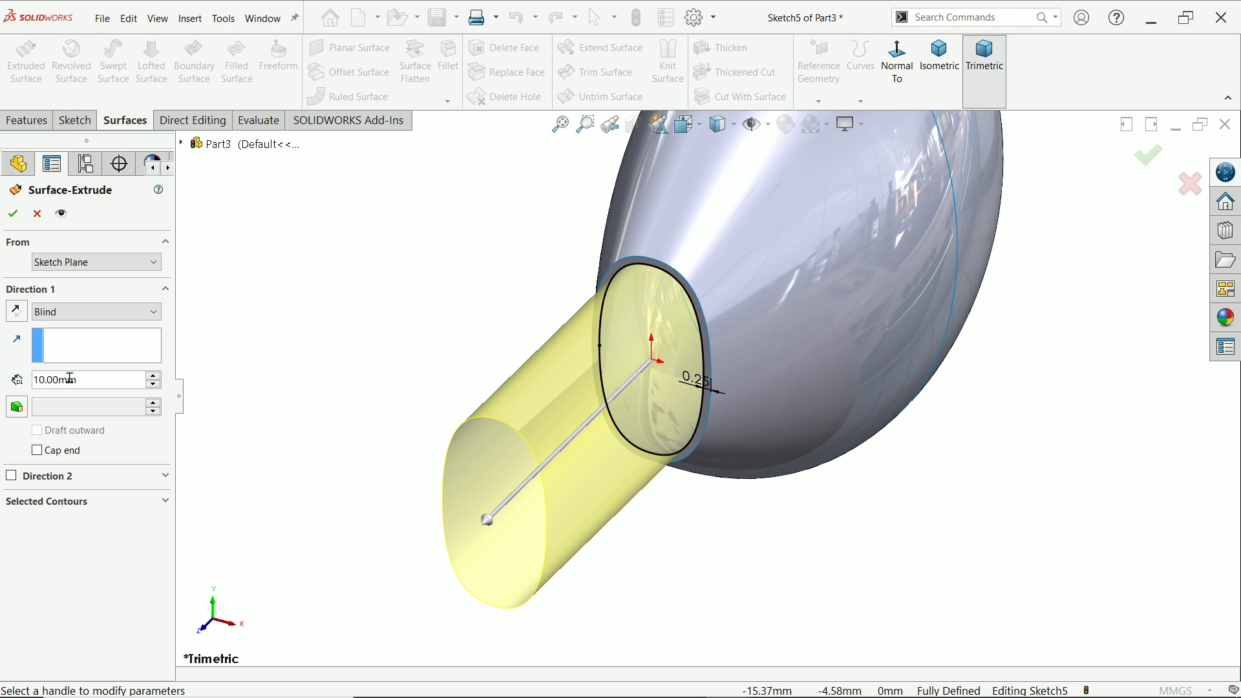
drag(84, 385, 19, 375)
text(1)
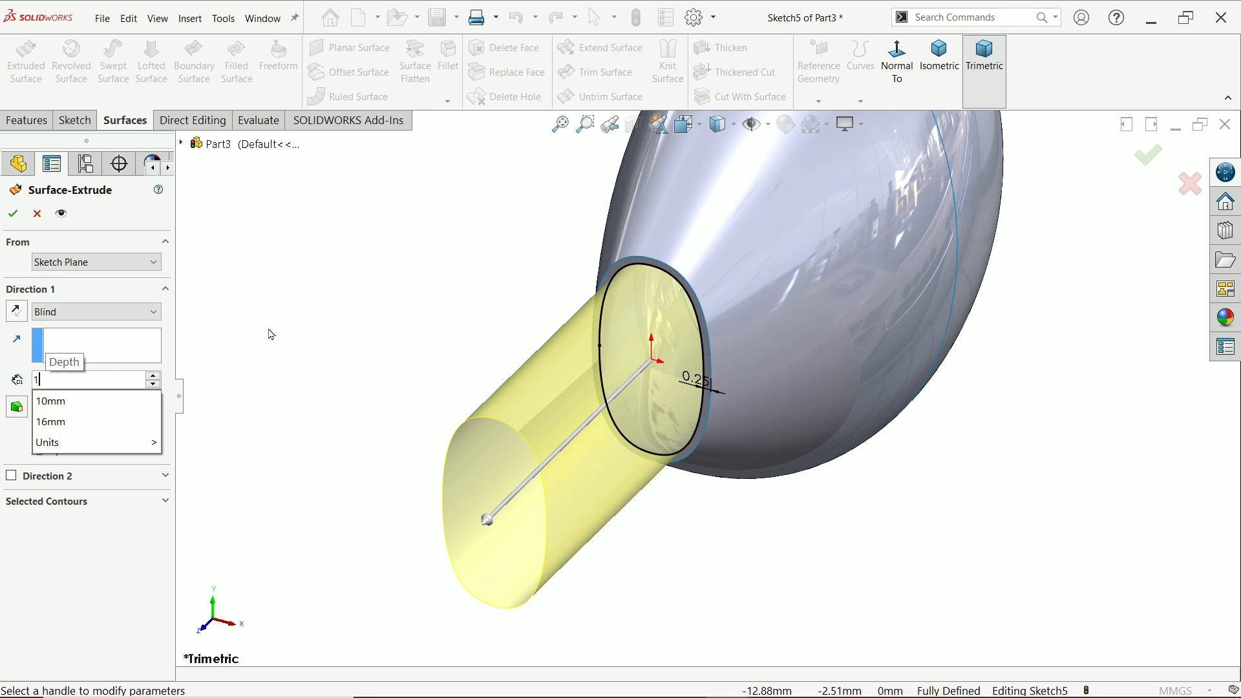
key(Return)
key(shift+z)
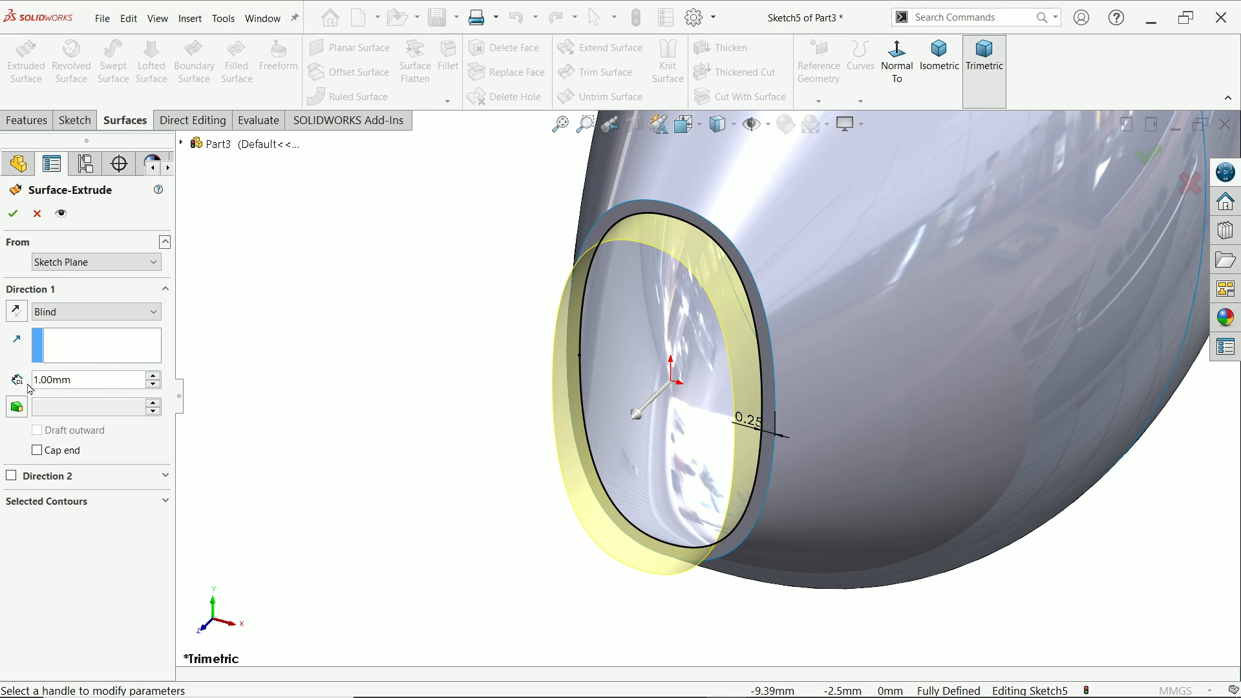
click(17, 317)
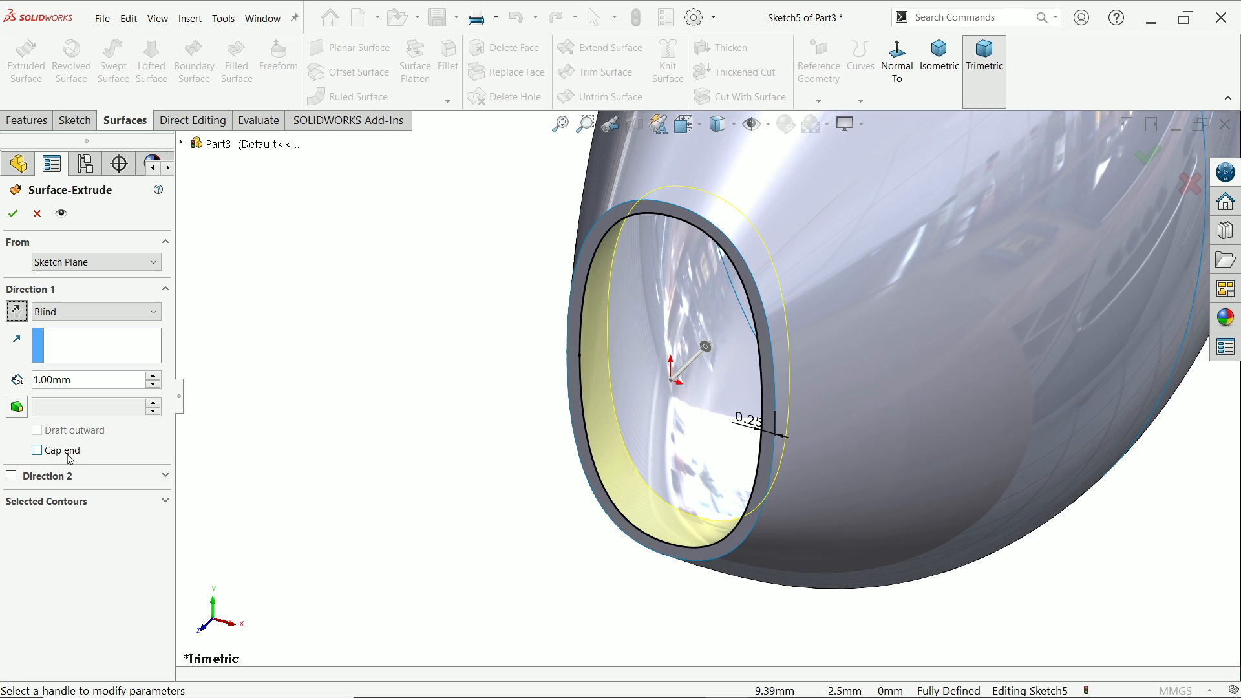
click(36, 451)
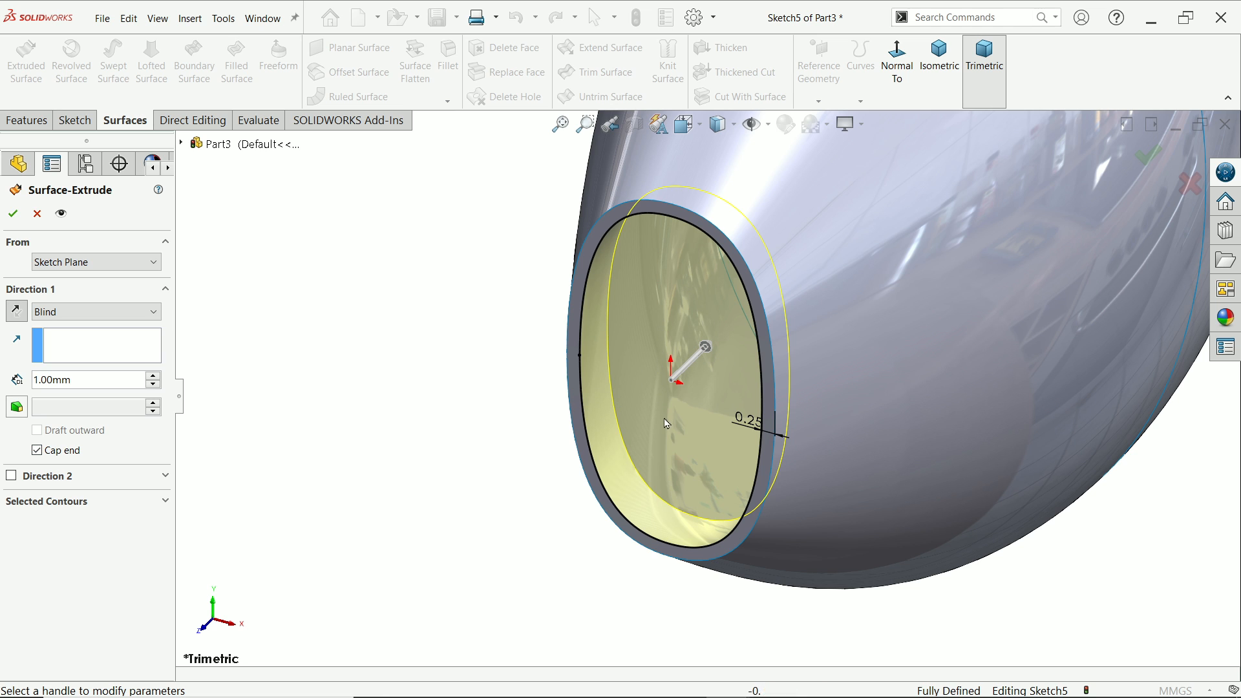
click(14, 214)
Inspect the capped oval recess and its rim with a section view on the Right Plane, and turn the section off
mouse_move(451, 358)
middle_down()
mouse_move(516, 243)
mouse_move(437, 300)
middle_up()
click(635, 327)
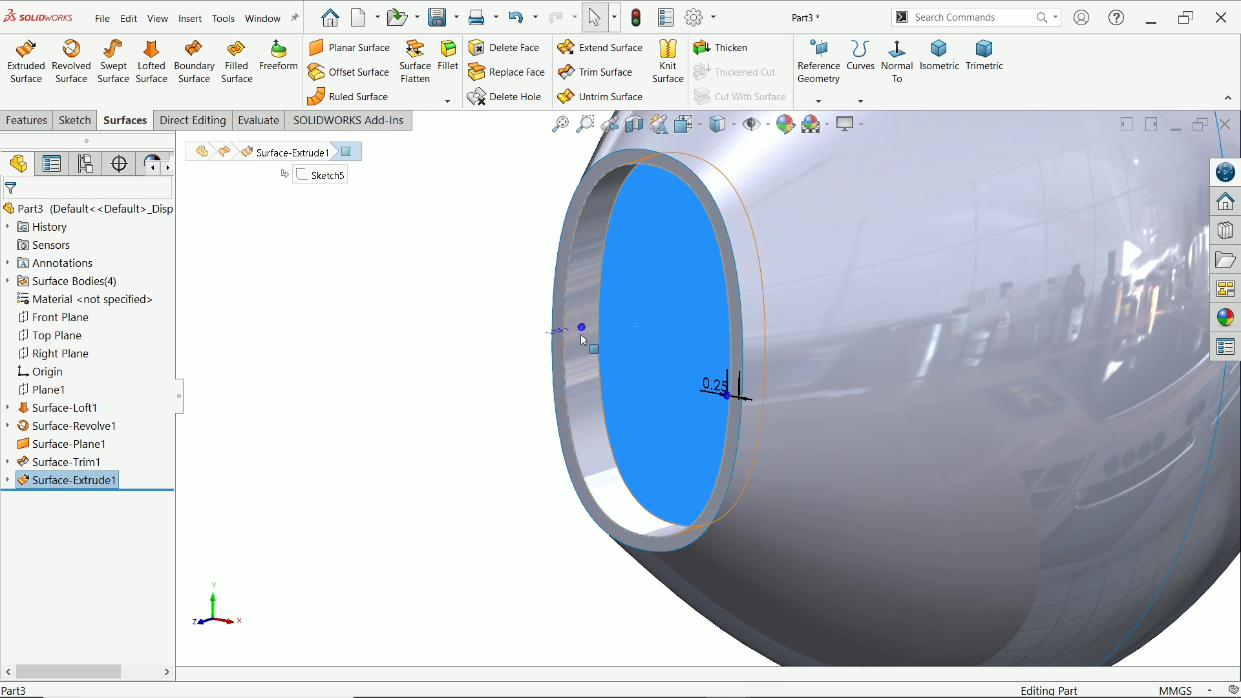
click(574, 334)
click(393, 352)
scroll(608, 200, up, 3)
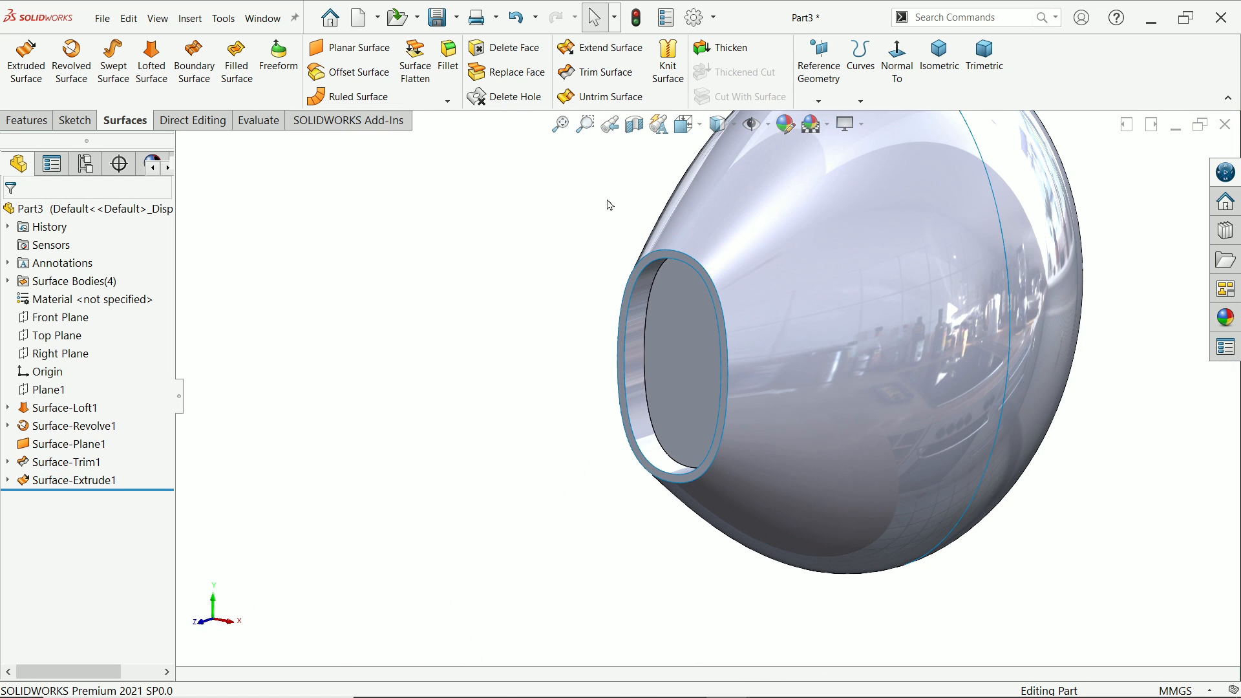
click(635, 125)
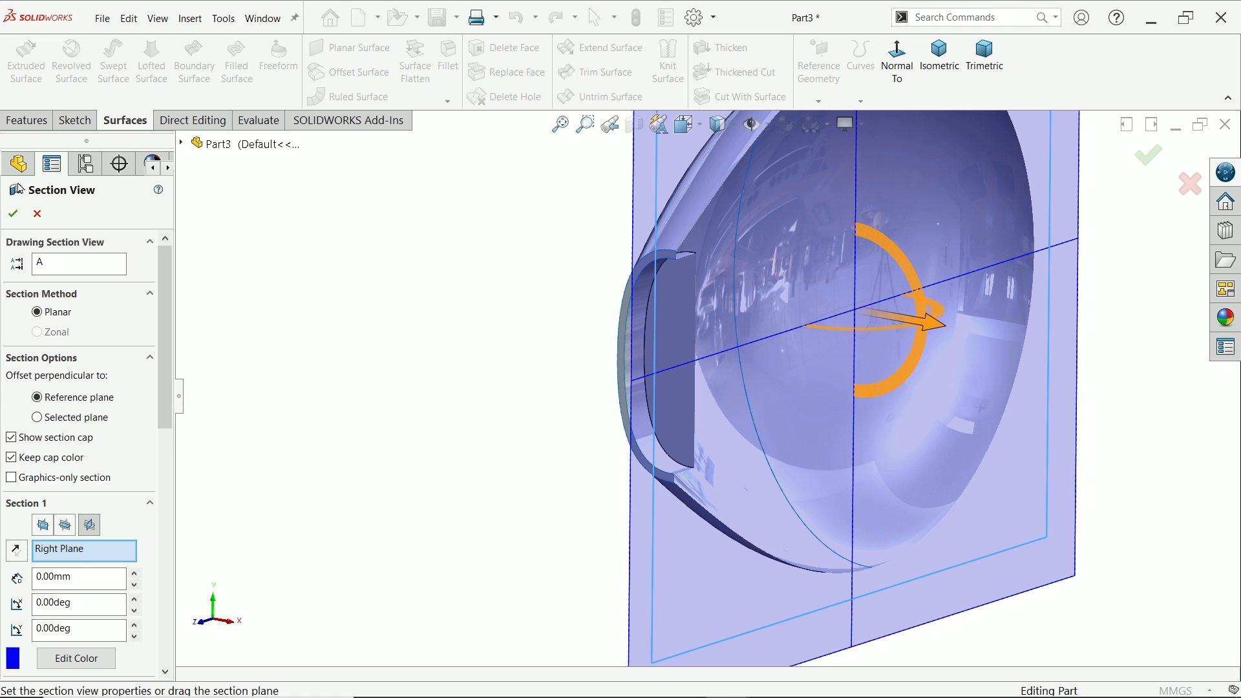
click(11, 216)
scroll(617, 364, down, 8)
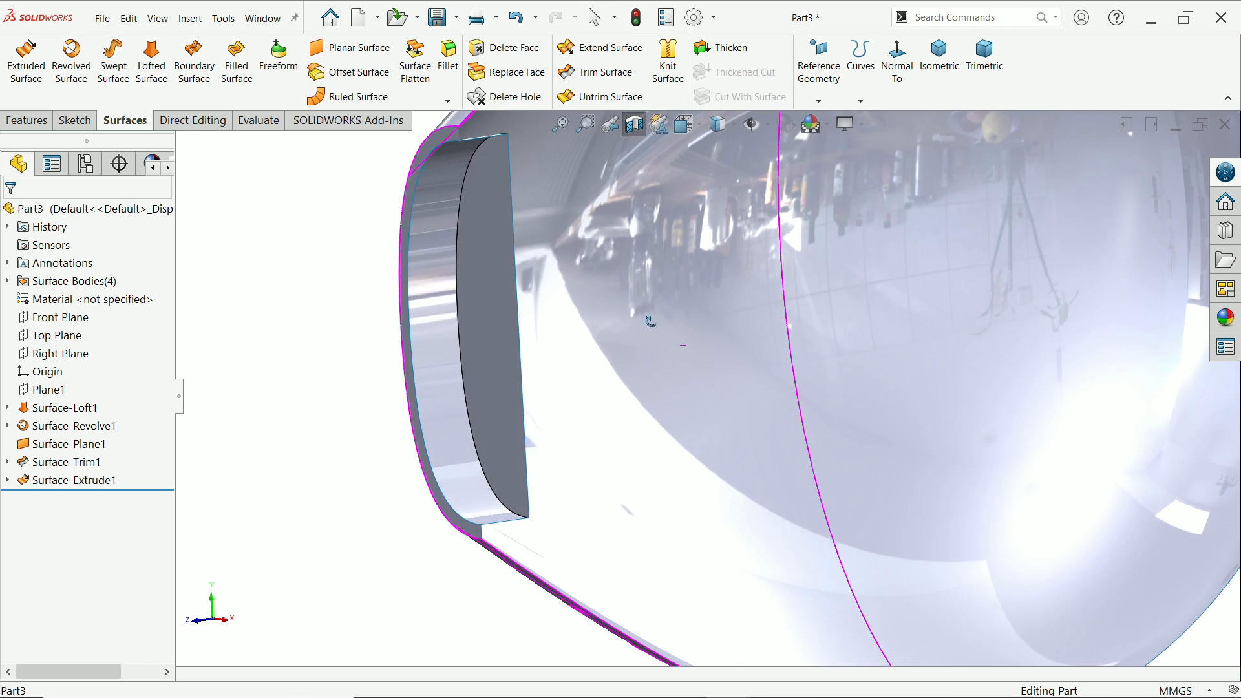
scroll(618, 364, up, 3)
scroll(444, 313, down, 8)
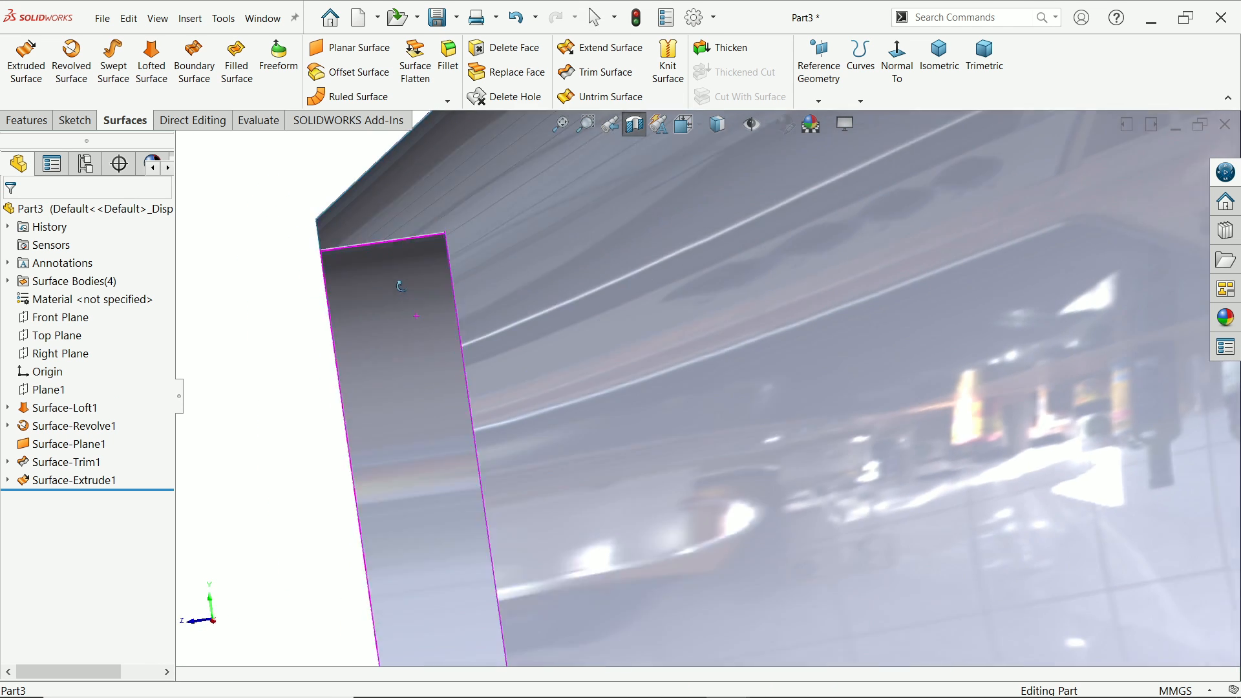
middle_drag(400, 287, 452, 307)
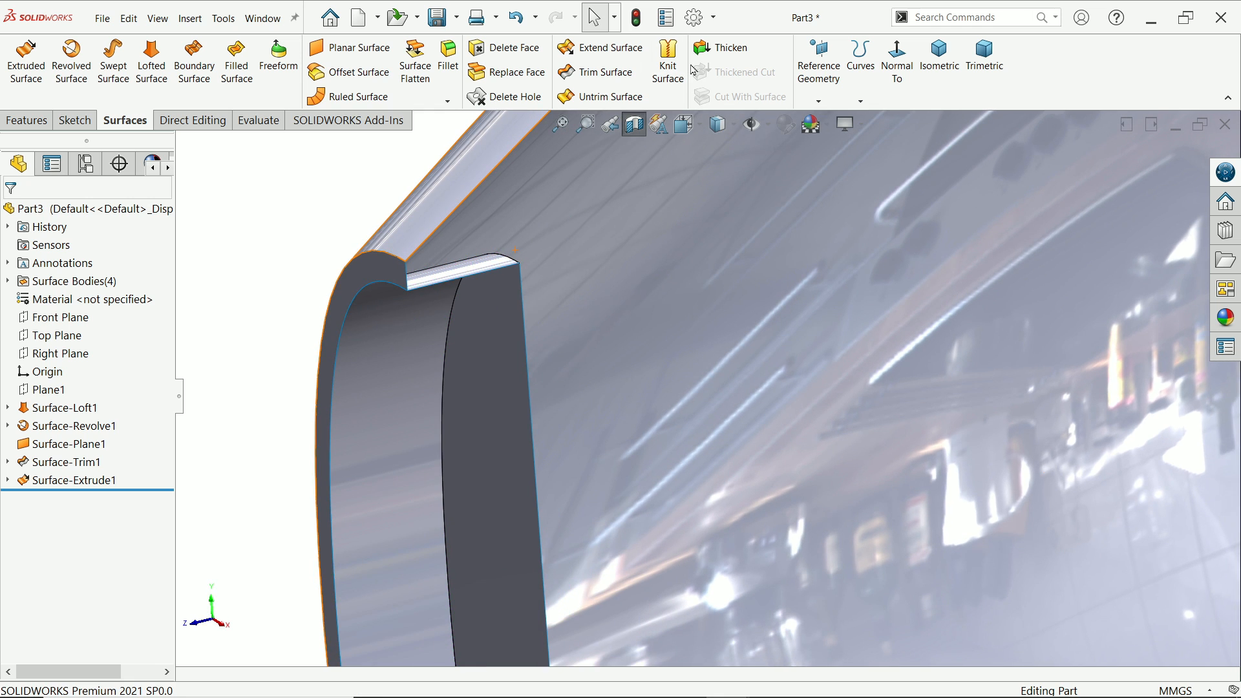
click(634, 124)
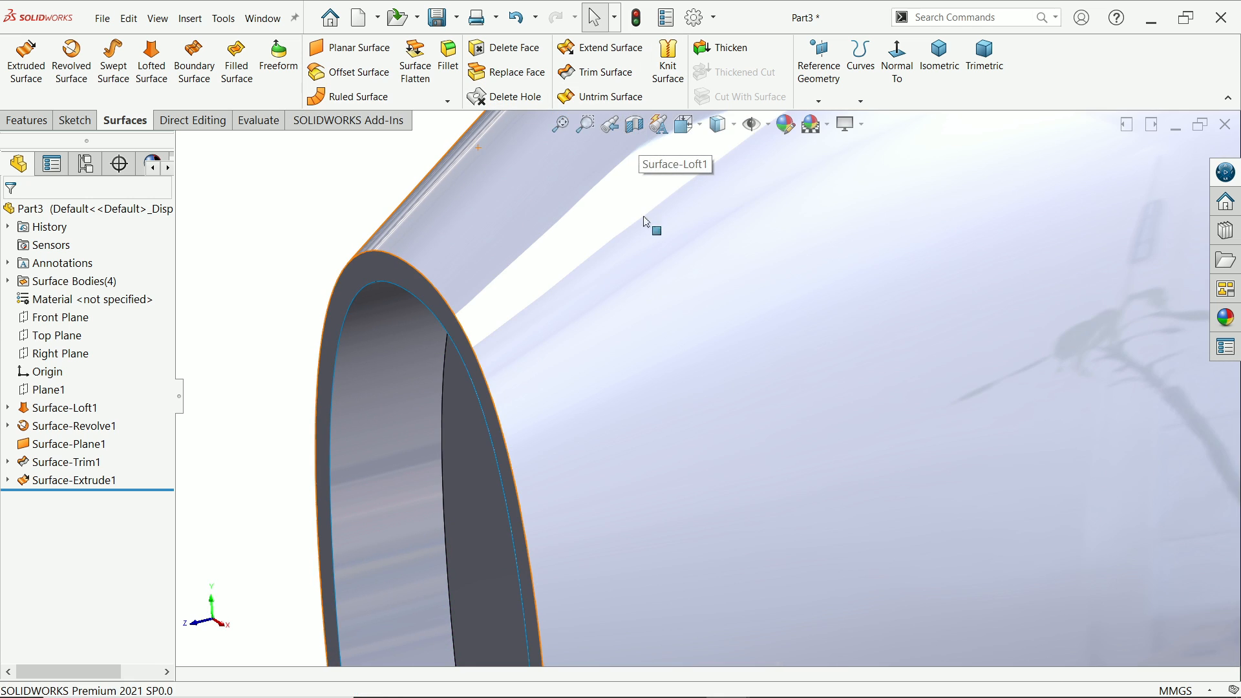
Sketch a circle with a radius of about 1.01 mm on the recess floor, centered vertically above the origin
scroll(720, 394, up, 4)
scroll(765, 440, up, 4)
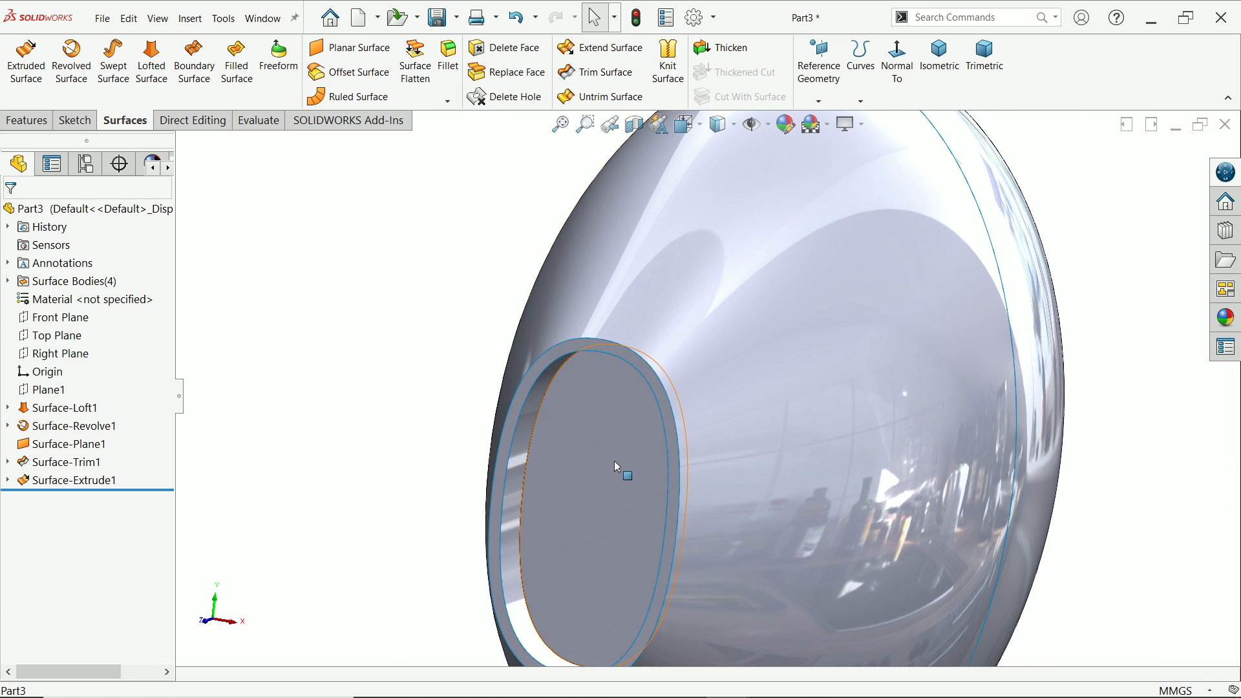
click(618, 471)
click(672, 423)
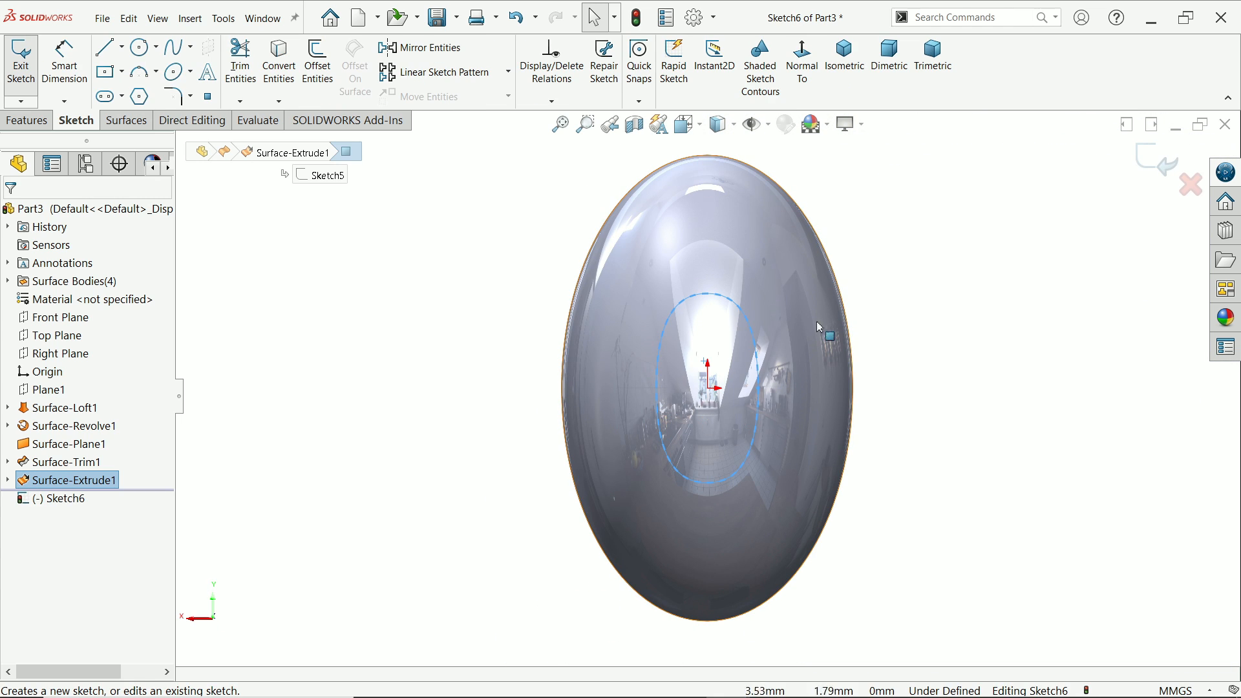
click(803, 92)
scroll(715, 392, down, 3)
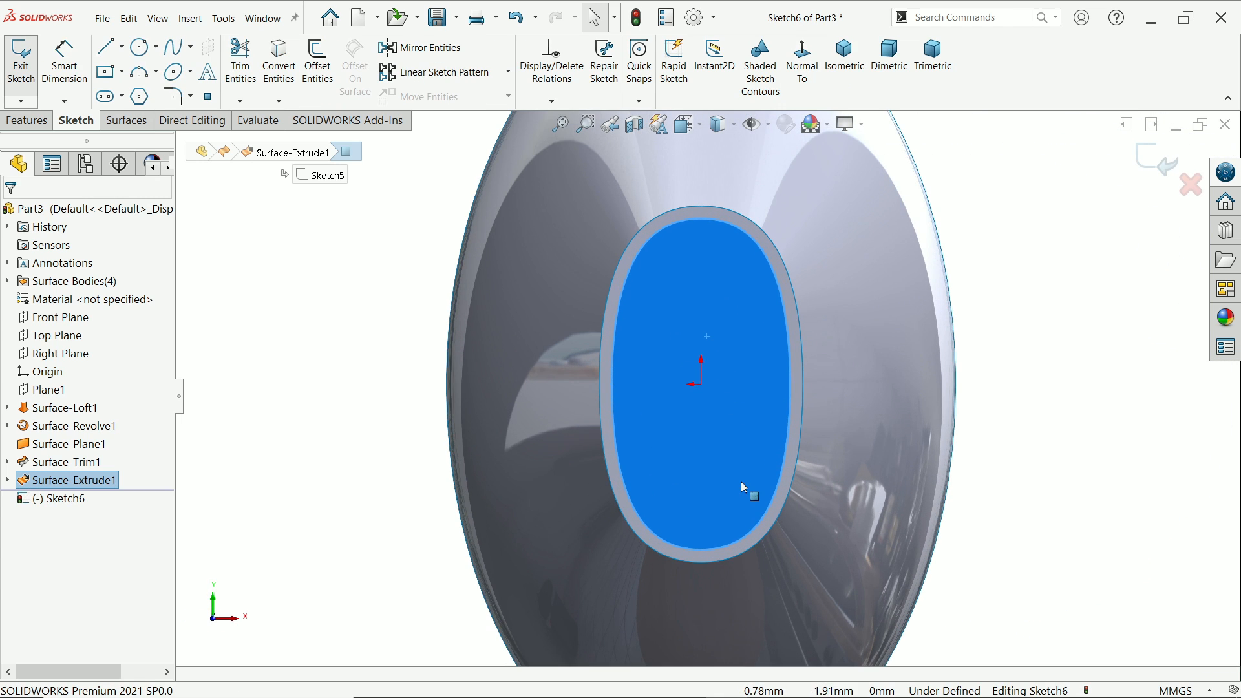
click(141, 50)
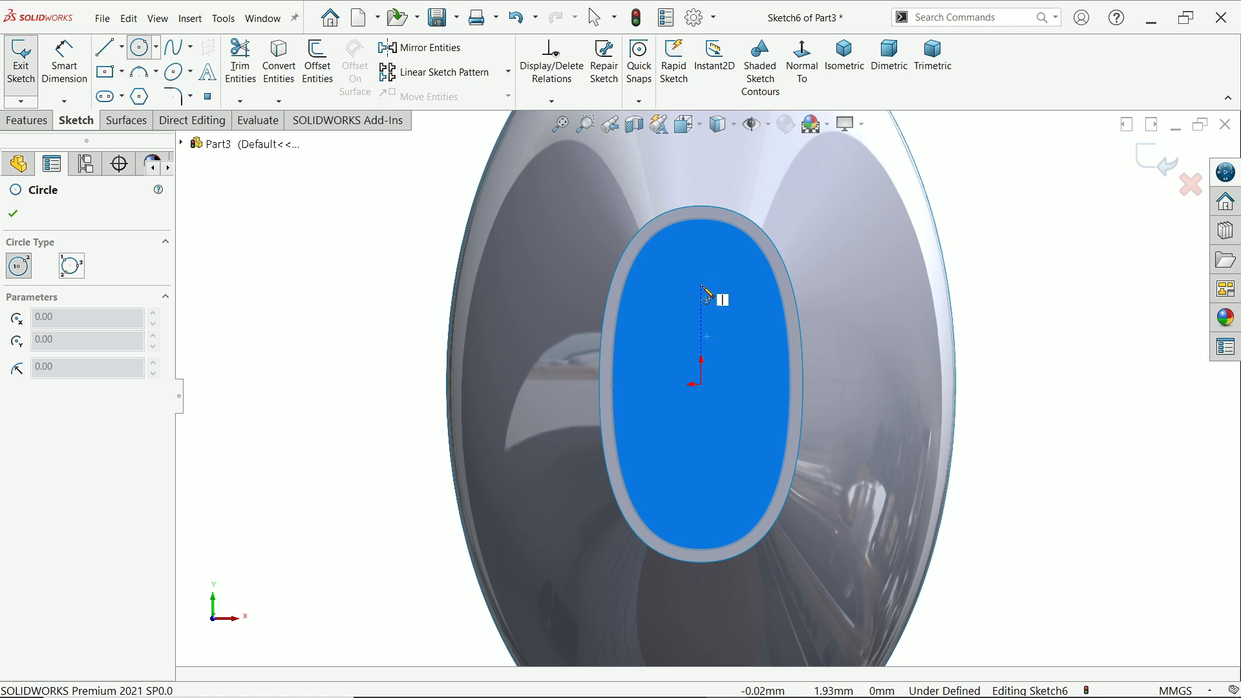
click(701, 310)
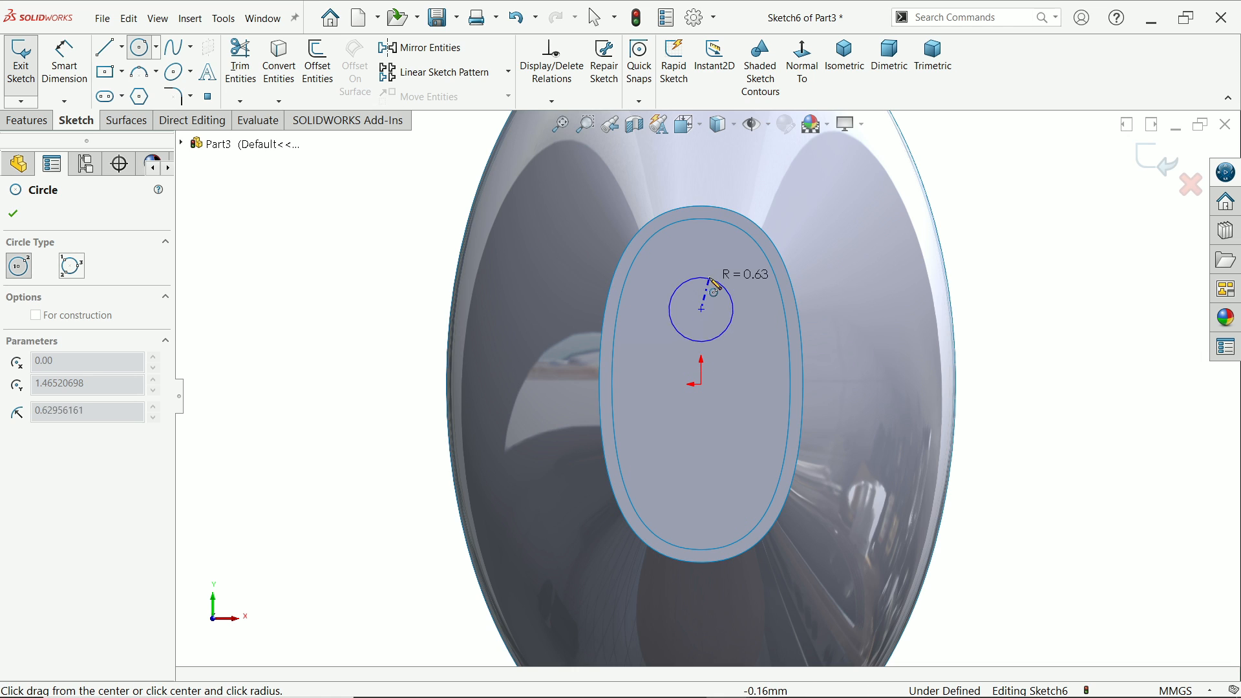
click(714, 264)
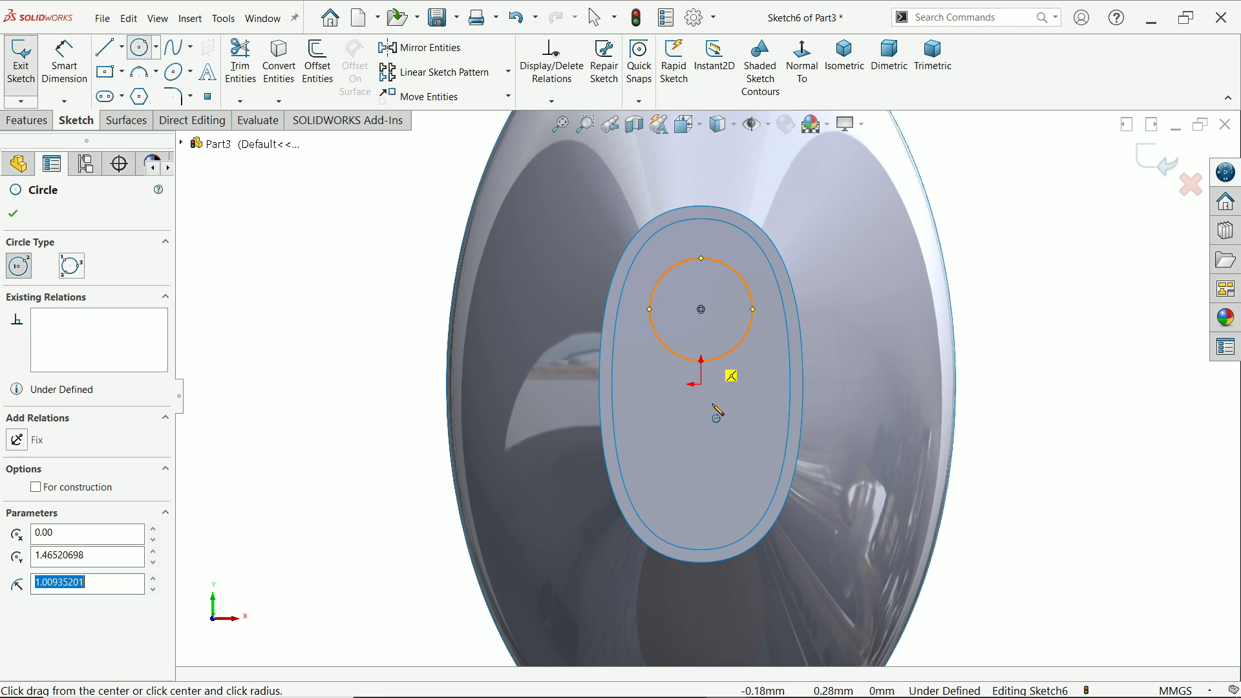
Sketch a second circle with a radius of about 1.14 mm vertically below the origin and make both circles equal
click(702, 464)
click(710, 407)
right_click(344, 279)
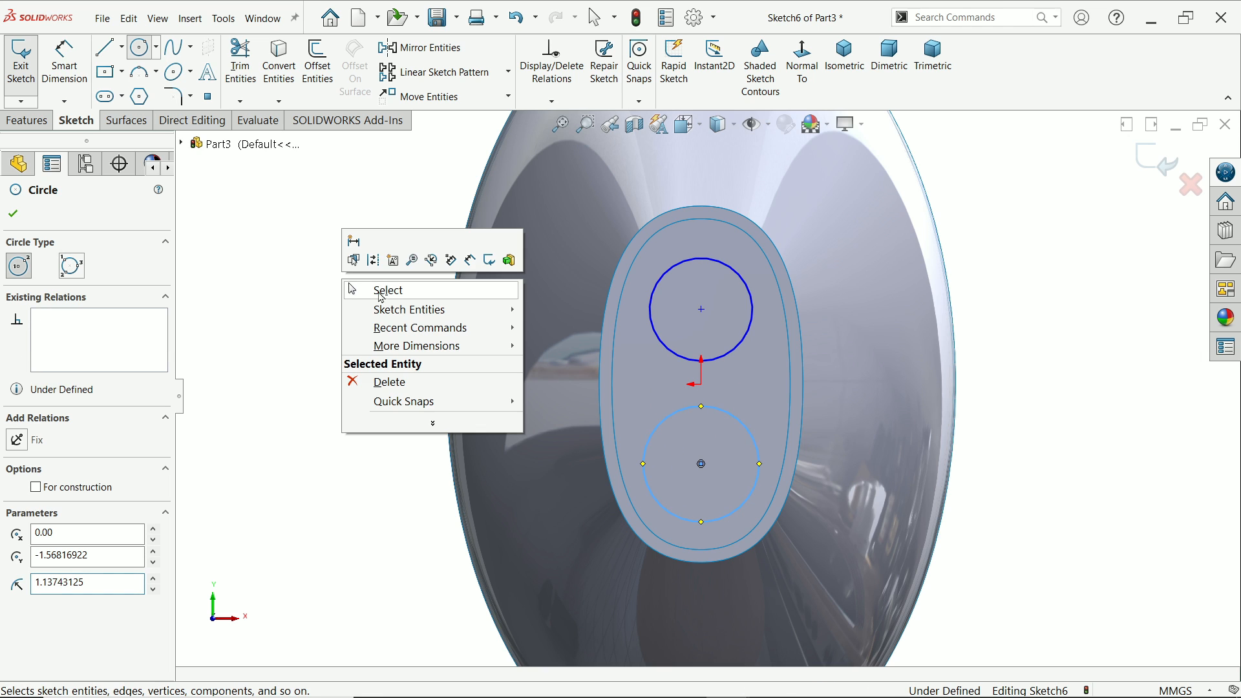
click(382, 289)
click(731, 351)
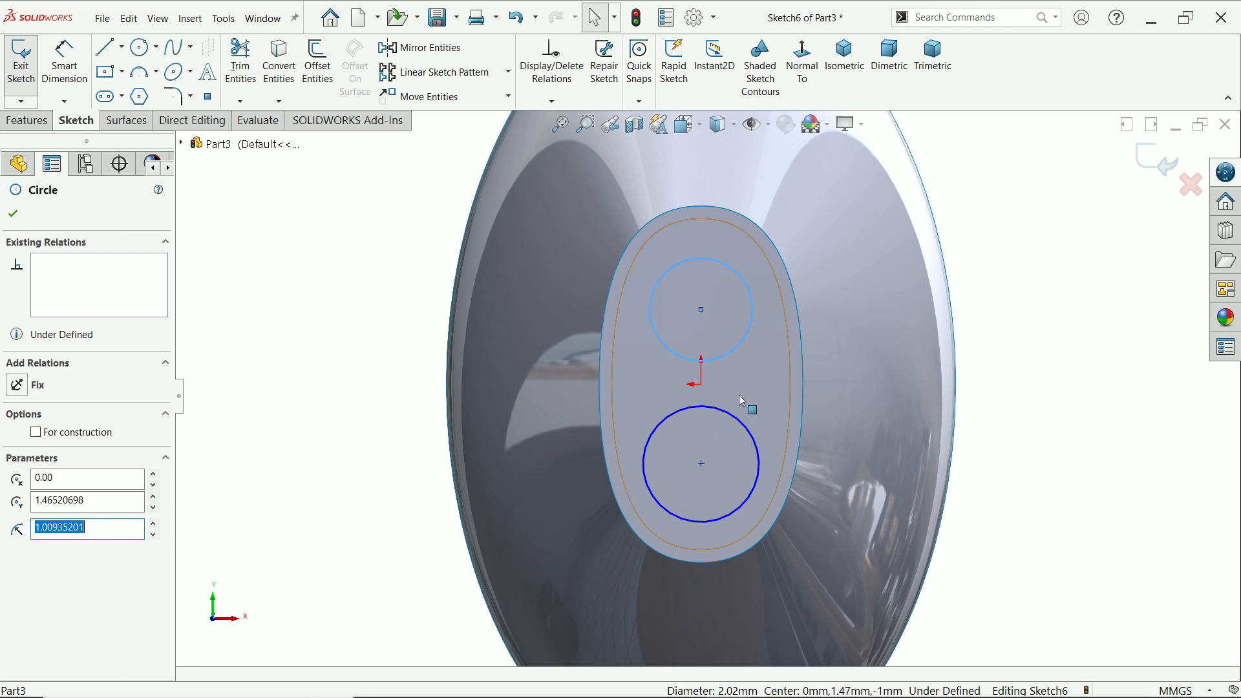
ctrl+click(735, 414)
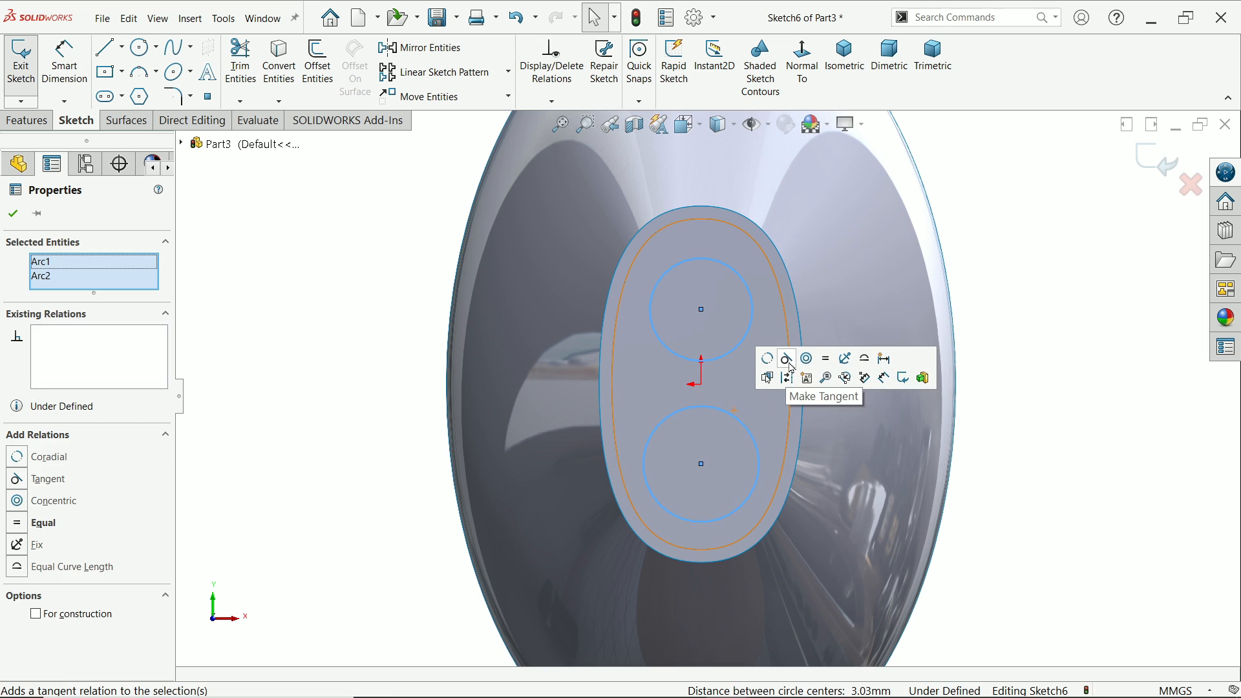
click(827, 359)
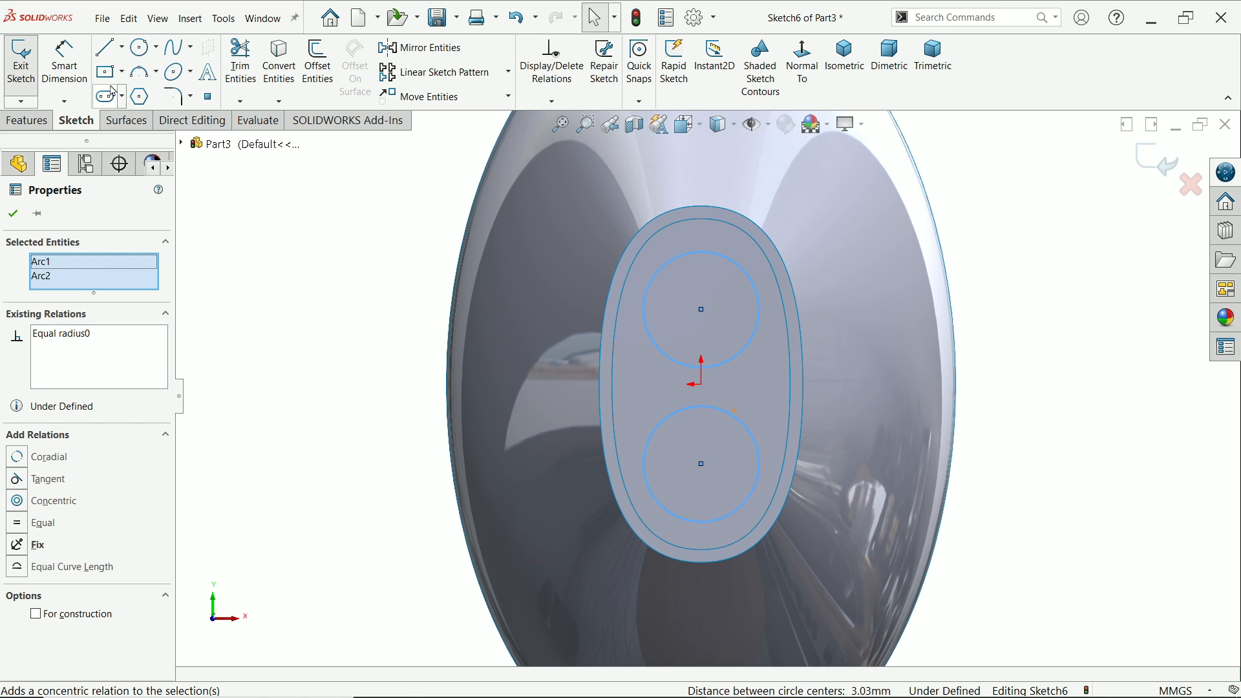
Dimension the upper circle's center at 1.5 mm vertically from the origin
click(65, 61)
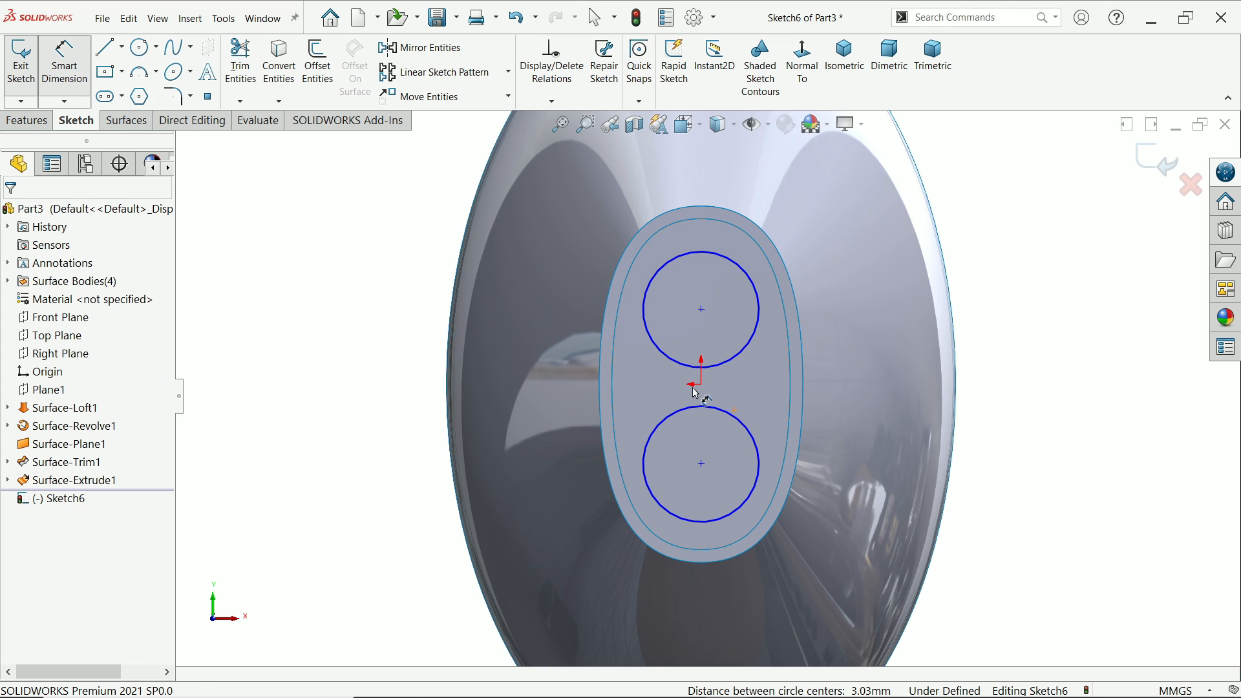
click(703, 311)
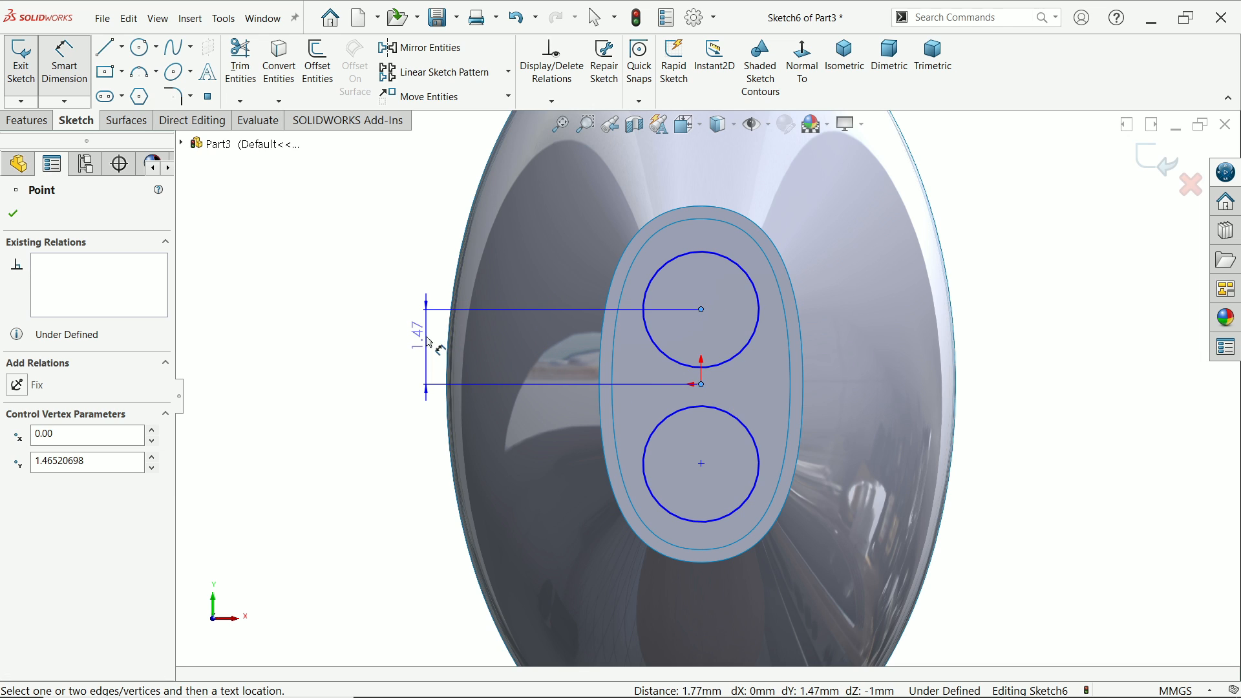
click(430, 343)
text(1.5)
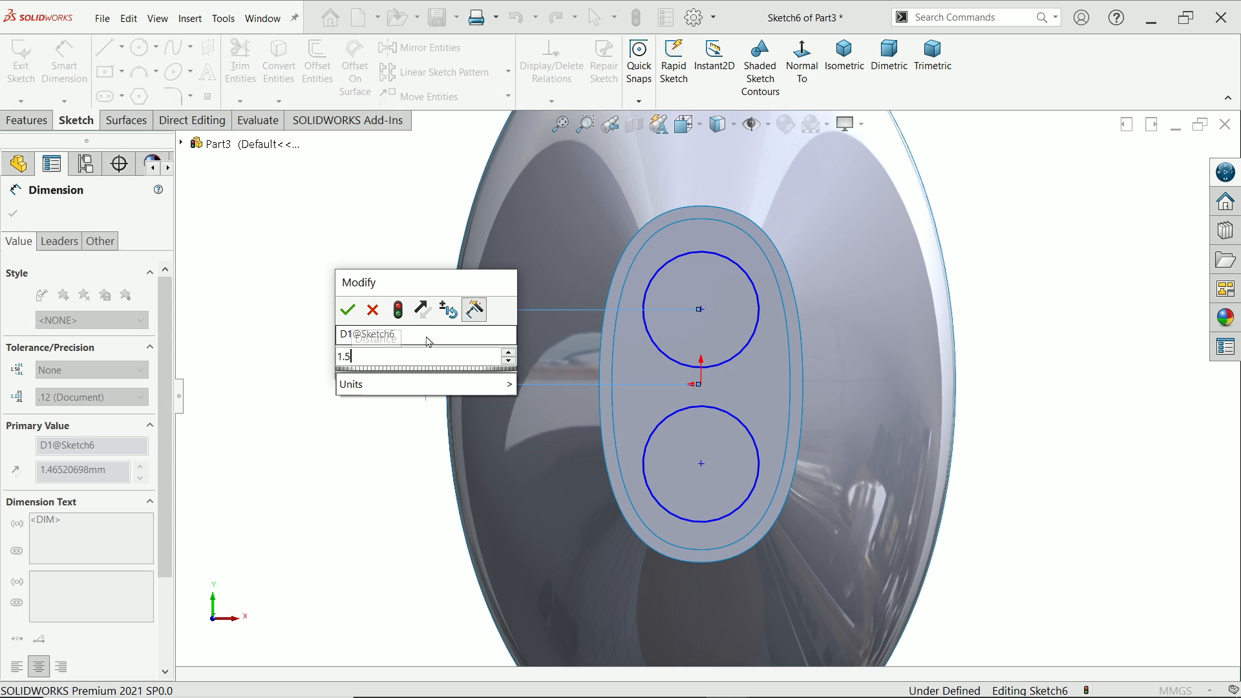
key(Return)
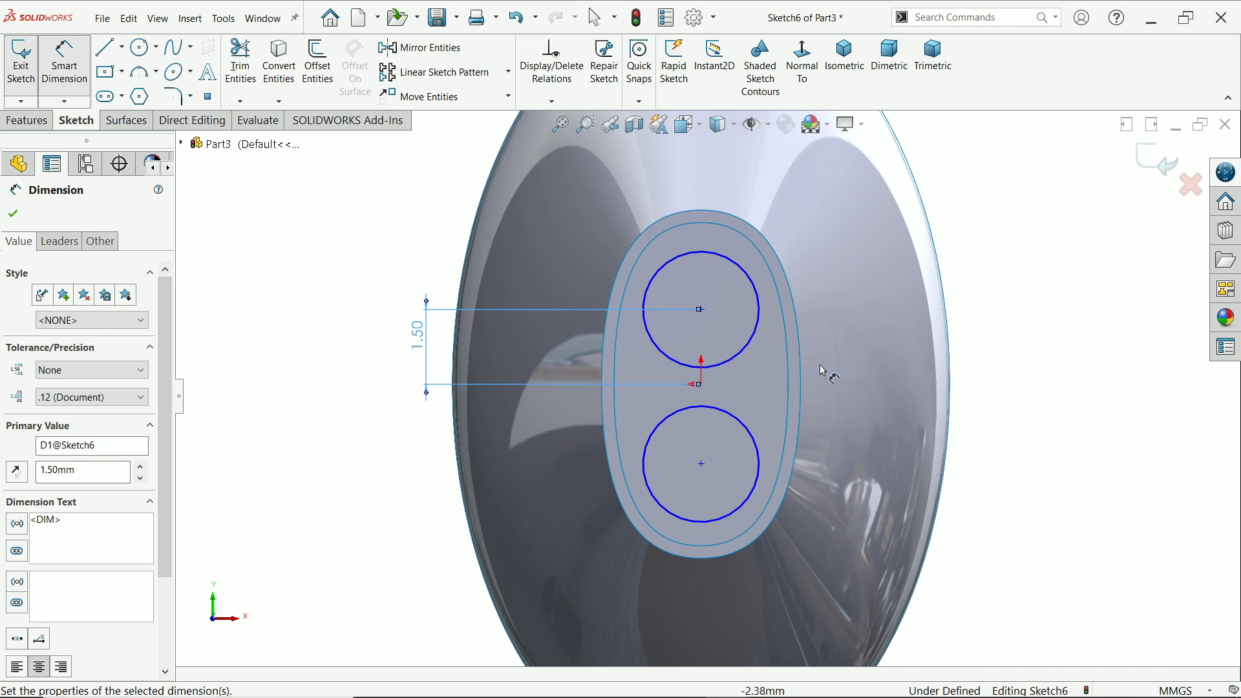
Dimension the upper circle's diameter as 2.4 mm
click(752, 344)
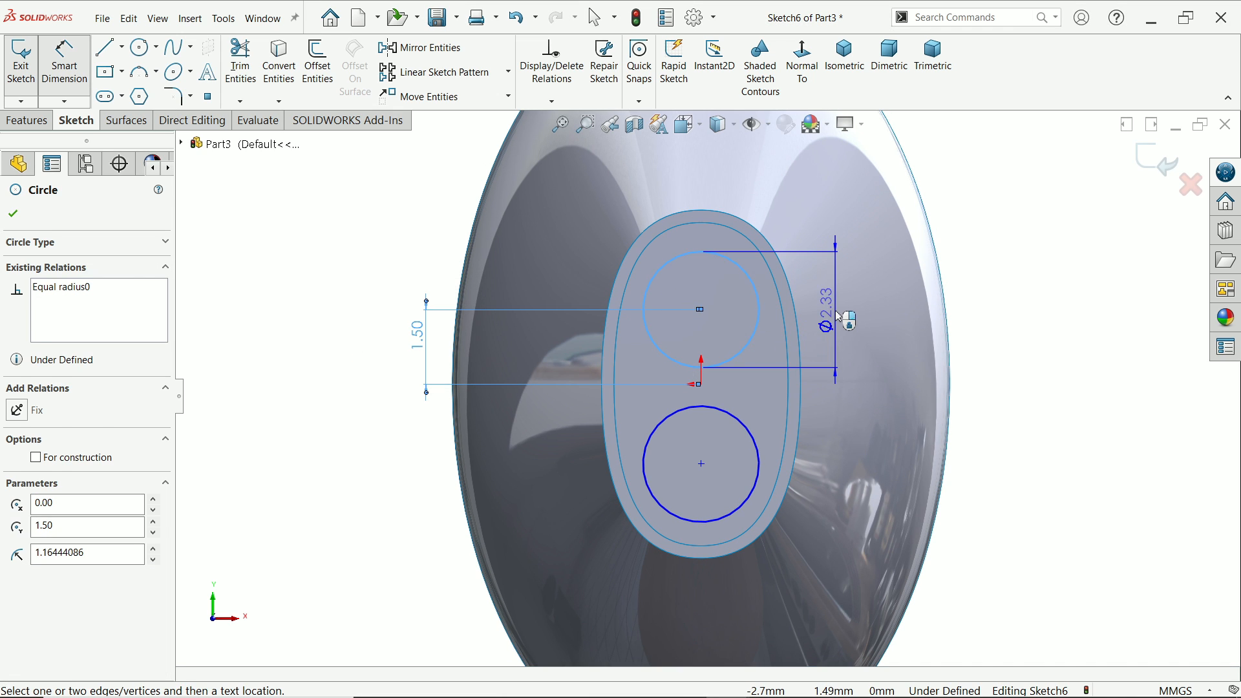
click(836, 317)
text(2.4)
key(Return)
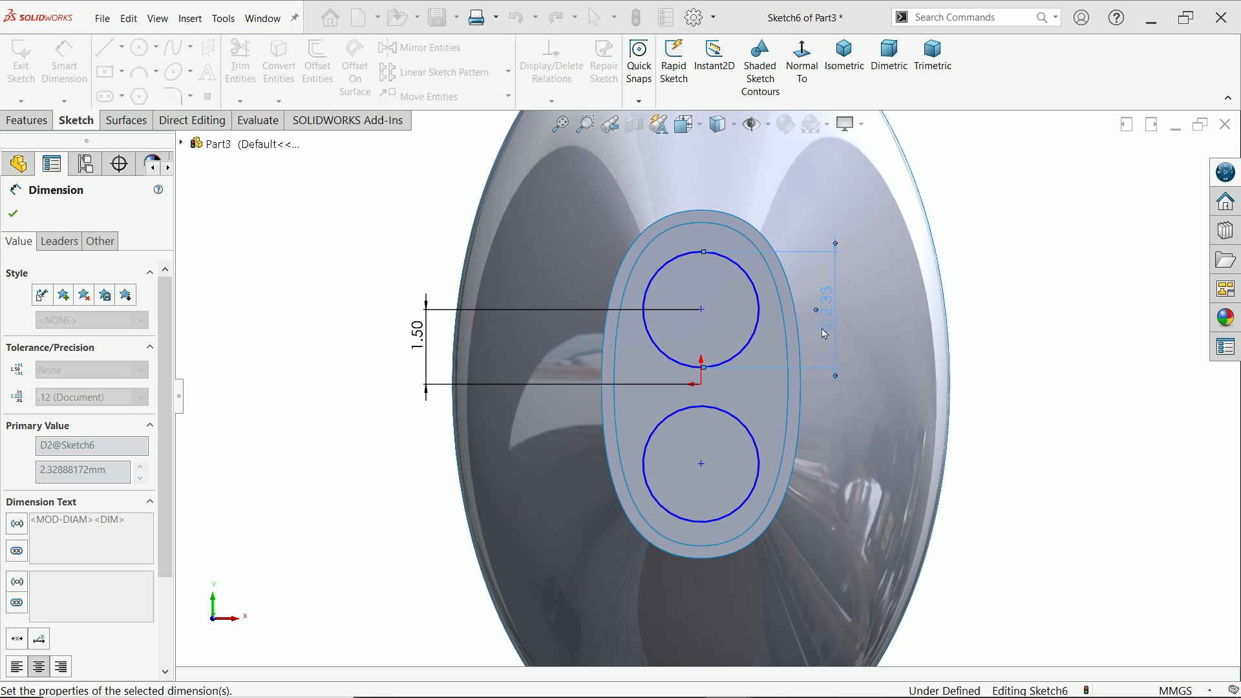
click(13, 215)
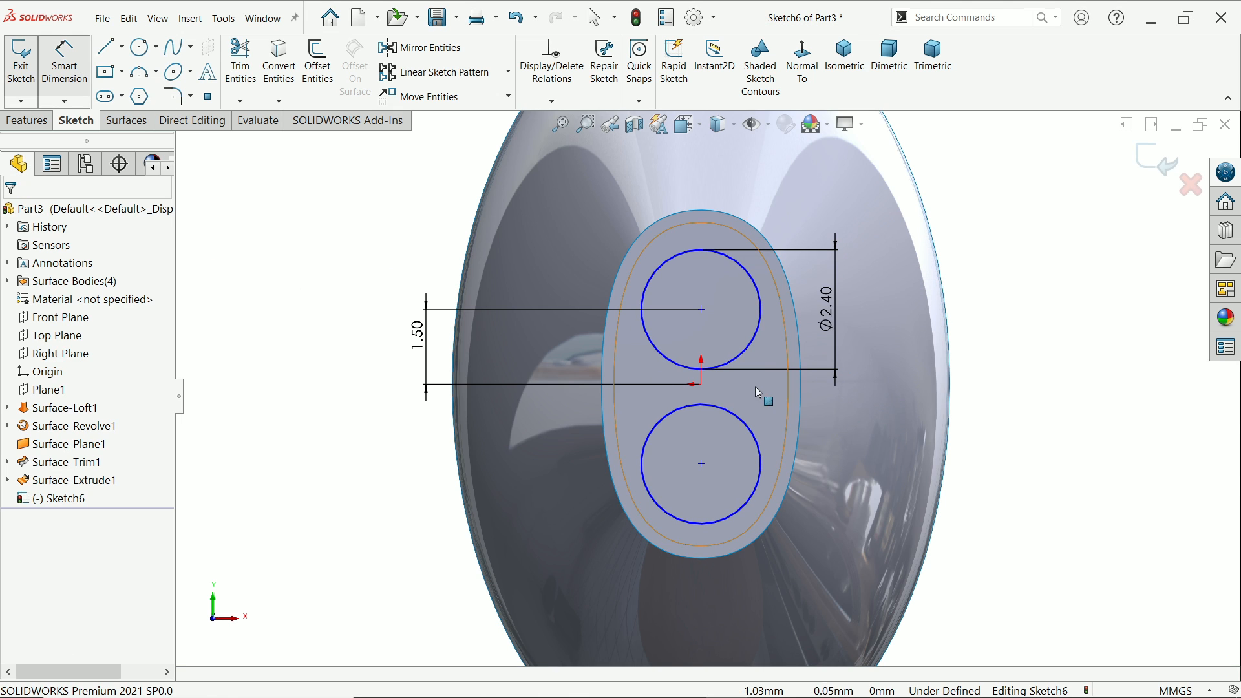
Add vertical relations between the origin and the centers of both circles
click(703, 311)
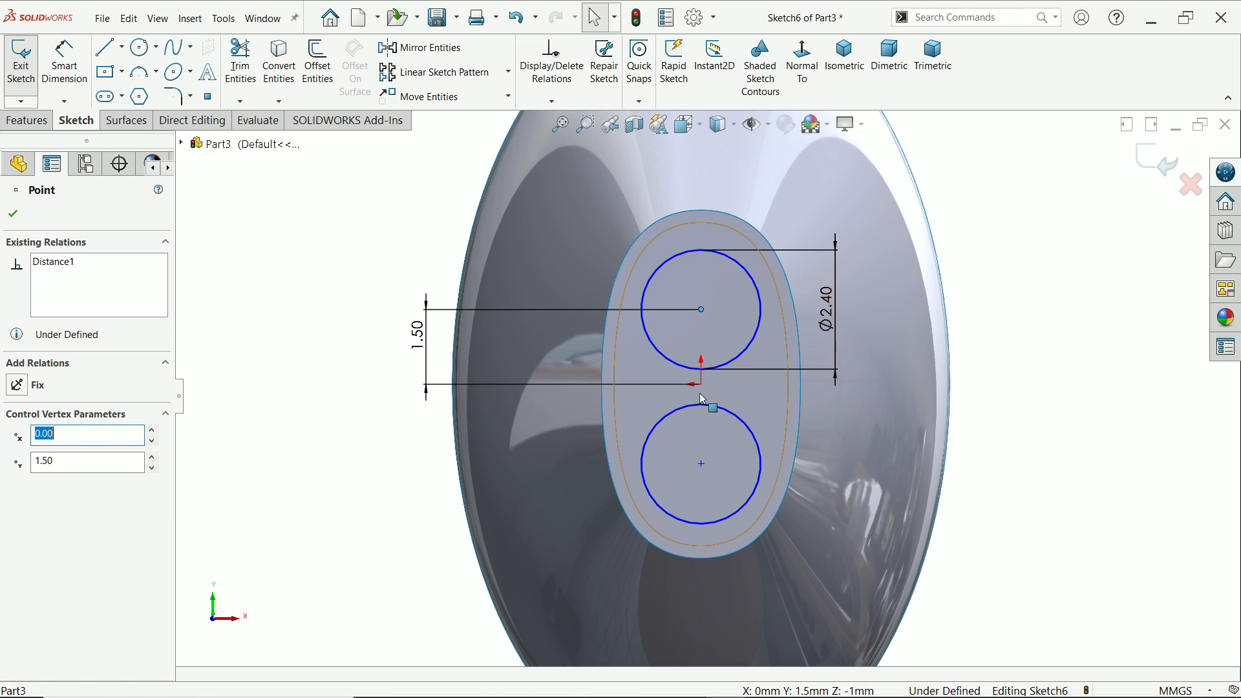
ctrl+click(703, 386)
click(758, 344)
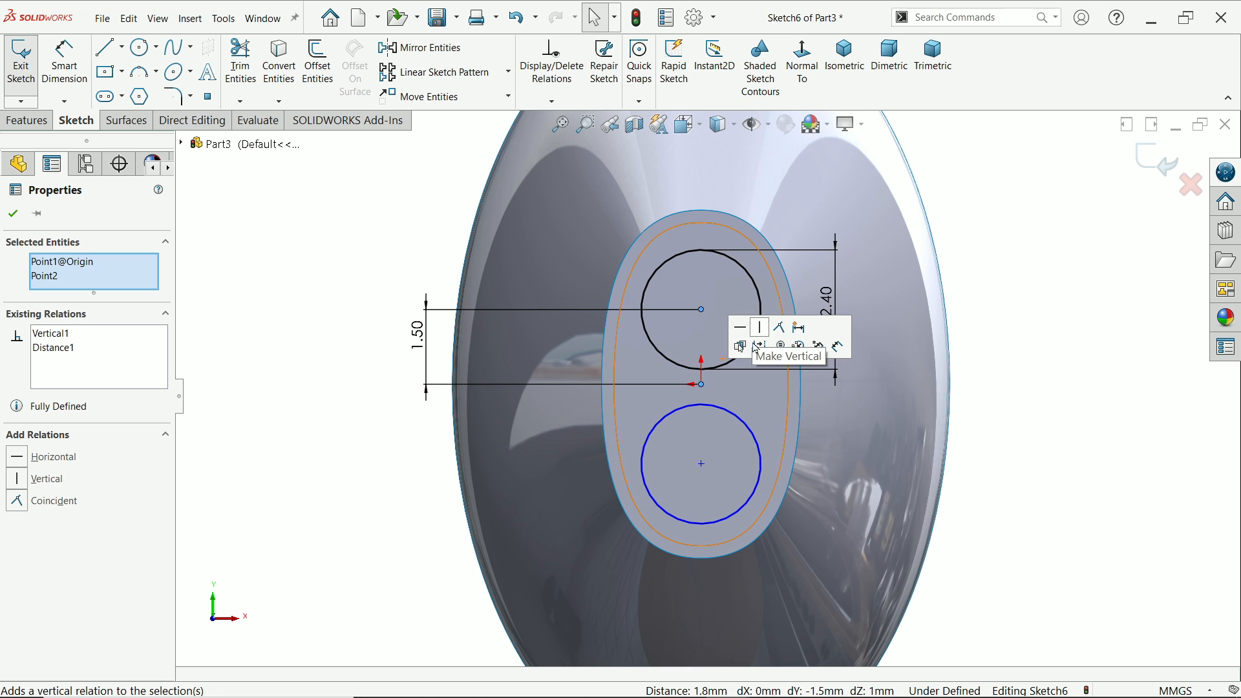
click(701, 464)
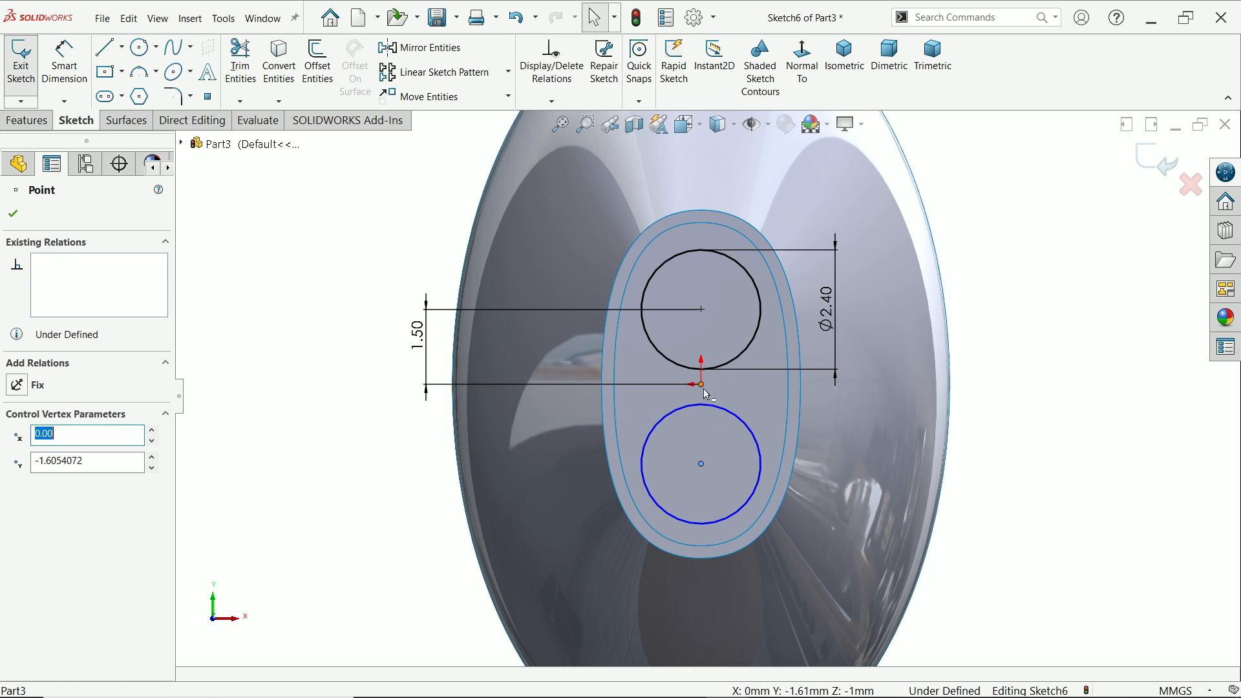
ctrl+click(701, 385)
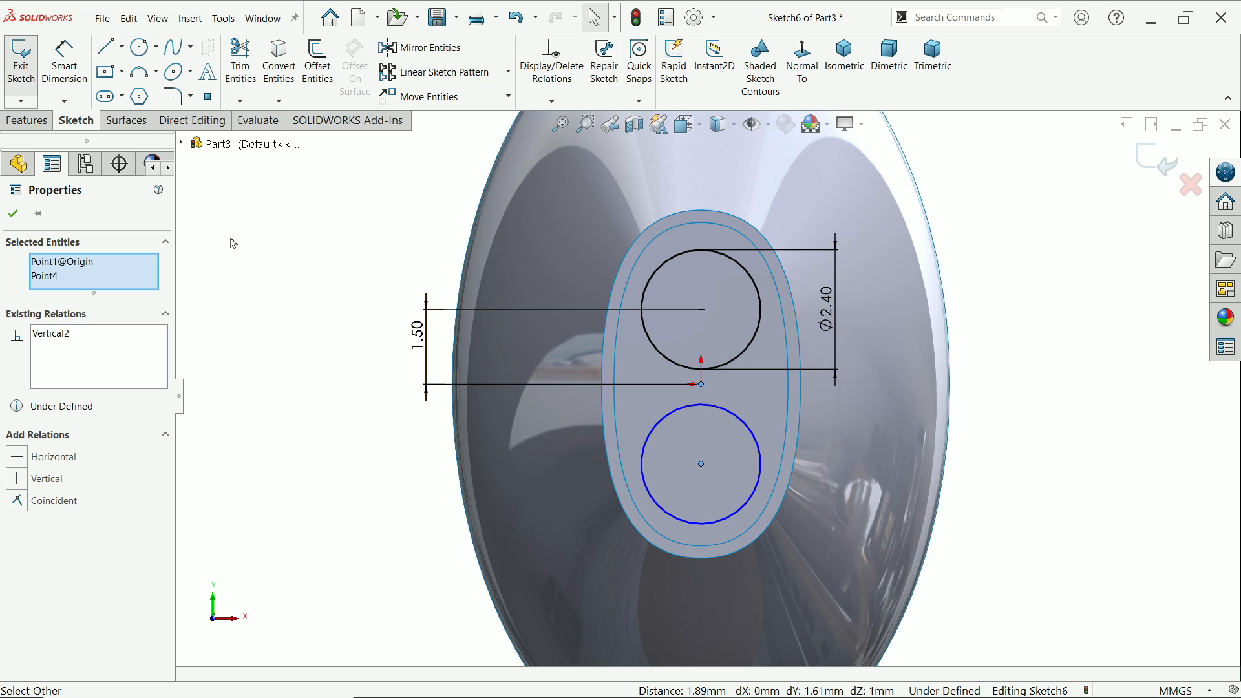
click(13, 214)
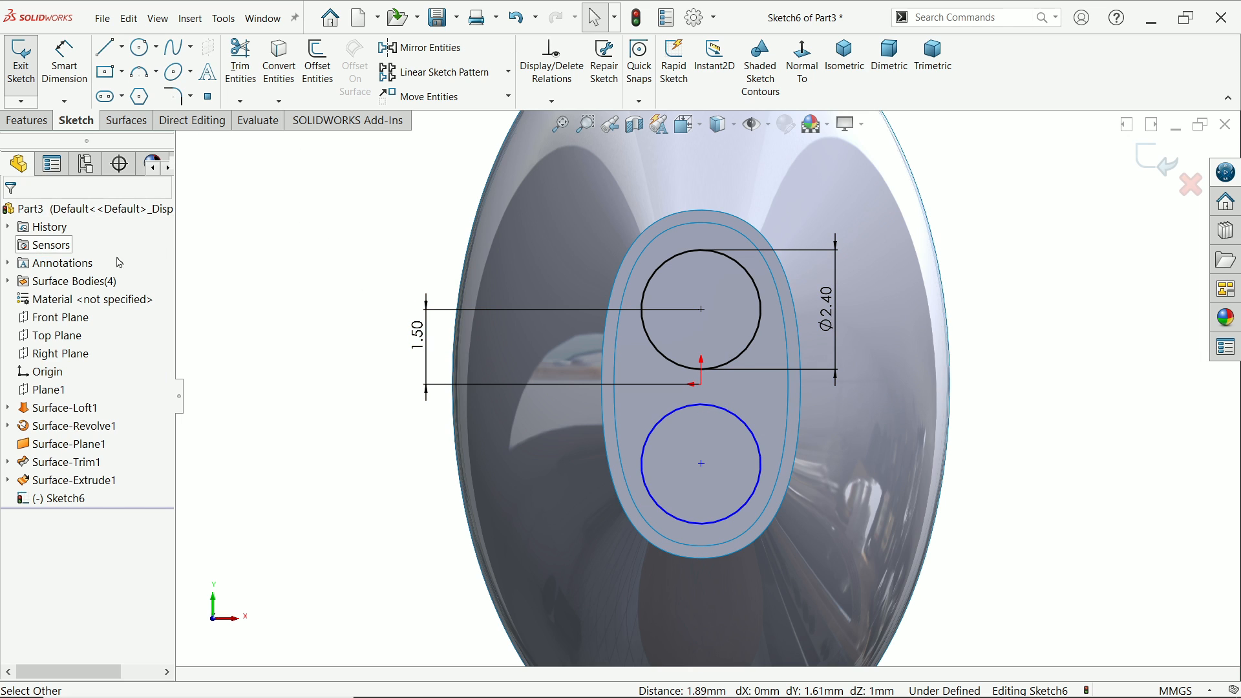
Move the lower circle slightly downward and dimension its center 1.5 mm vertically from the origin
click(702, 463)
drag(701, 461, 723, 475)
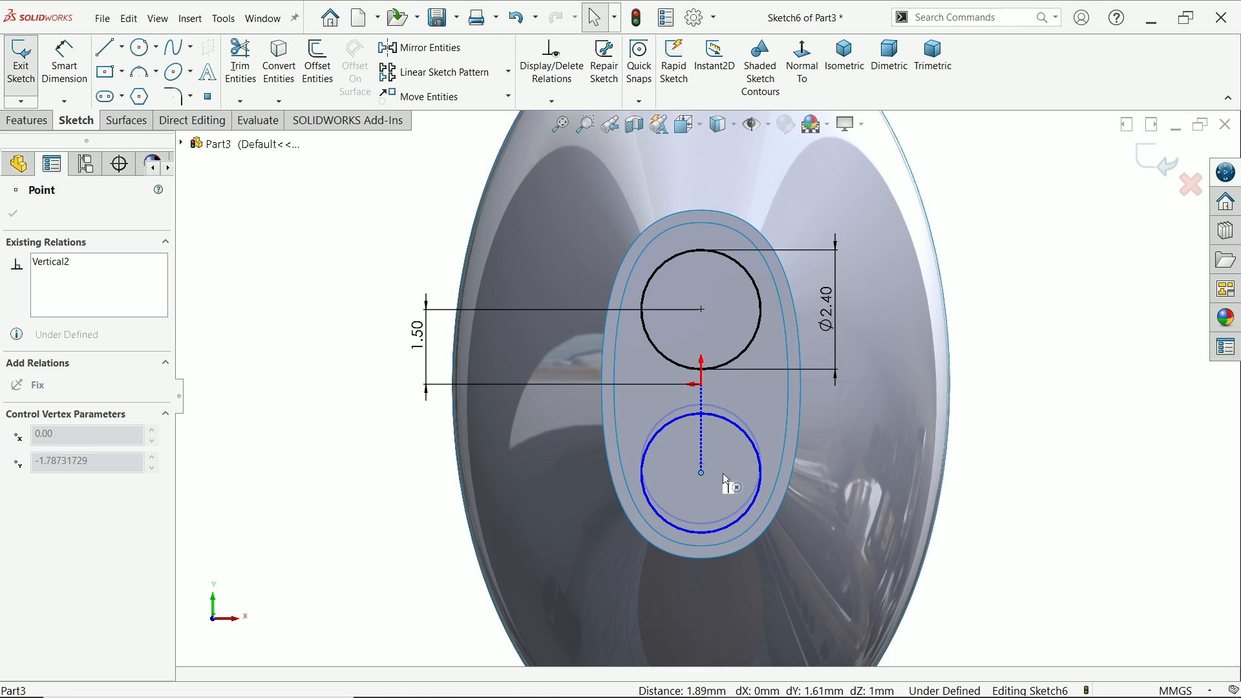
click(65, 62)
click(703, 381)
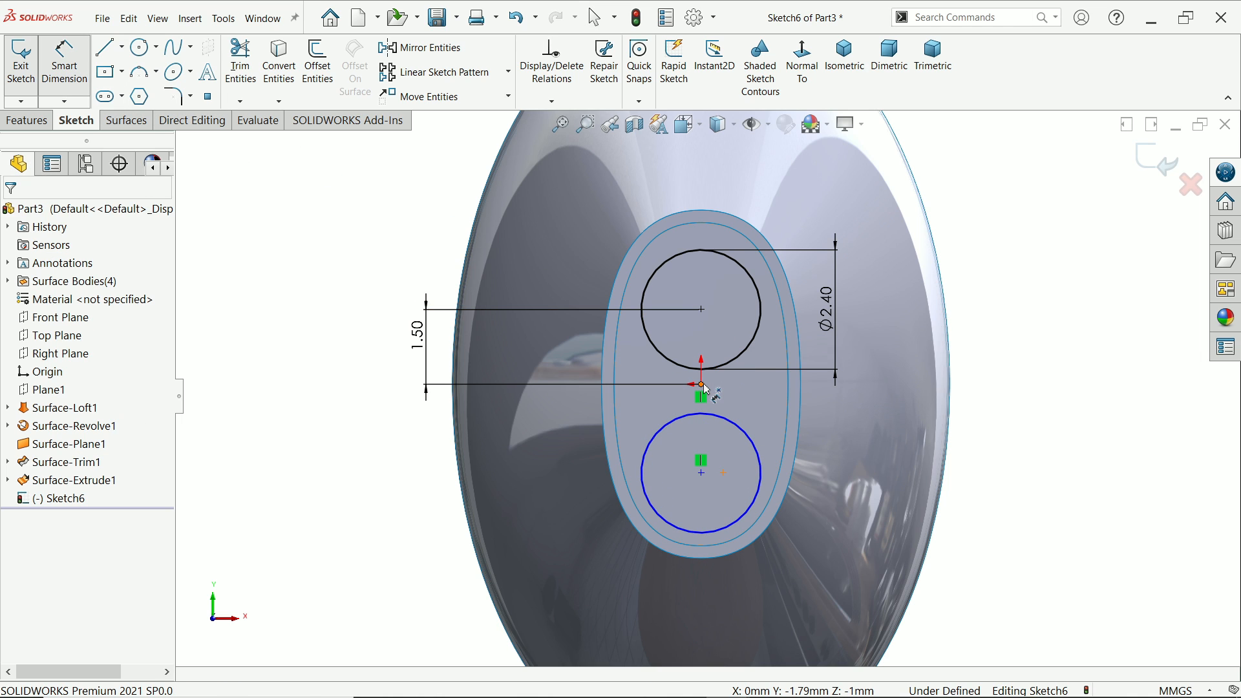
click(703, 475)
click(432, 413)
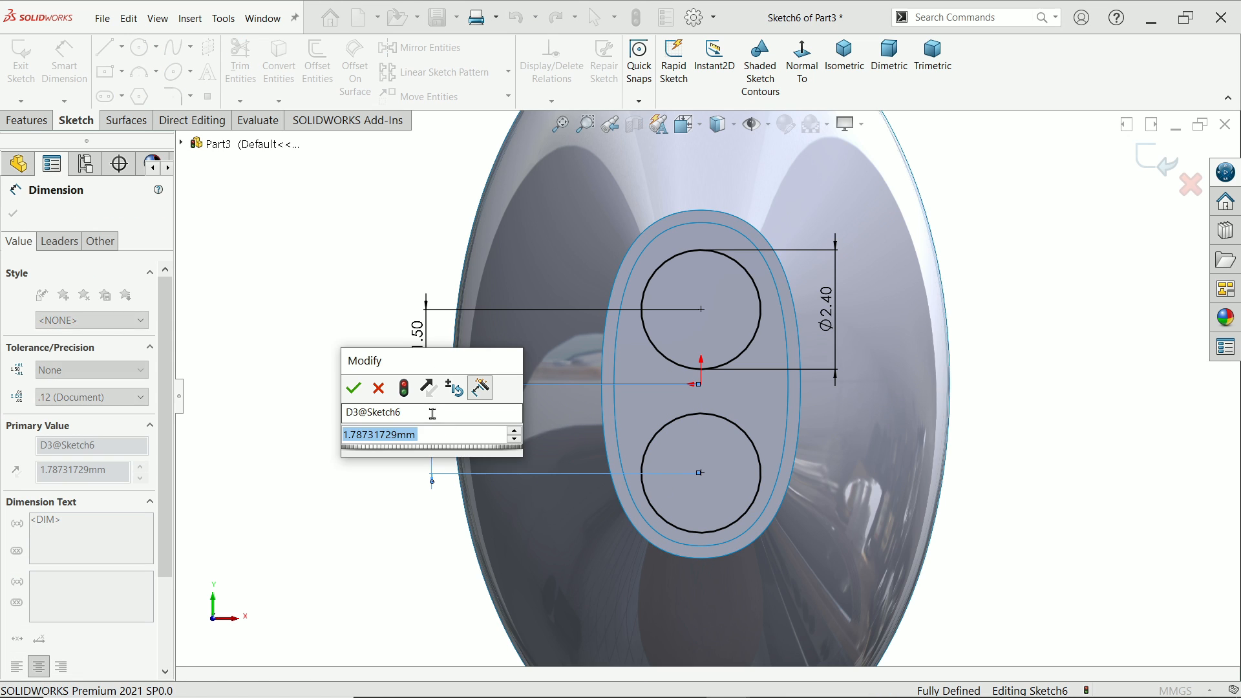
text(1.5)
key(Return)
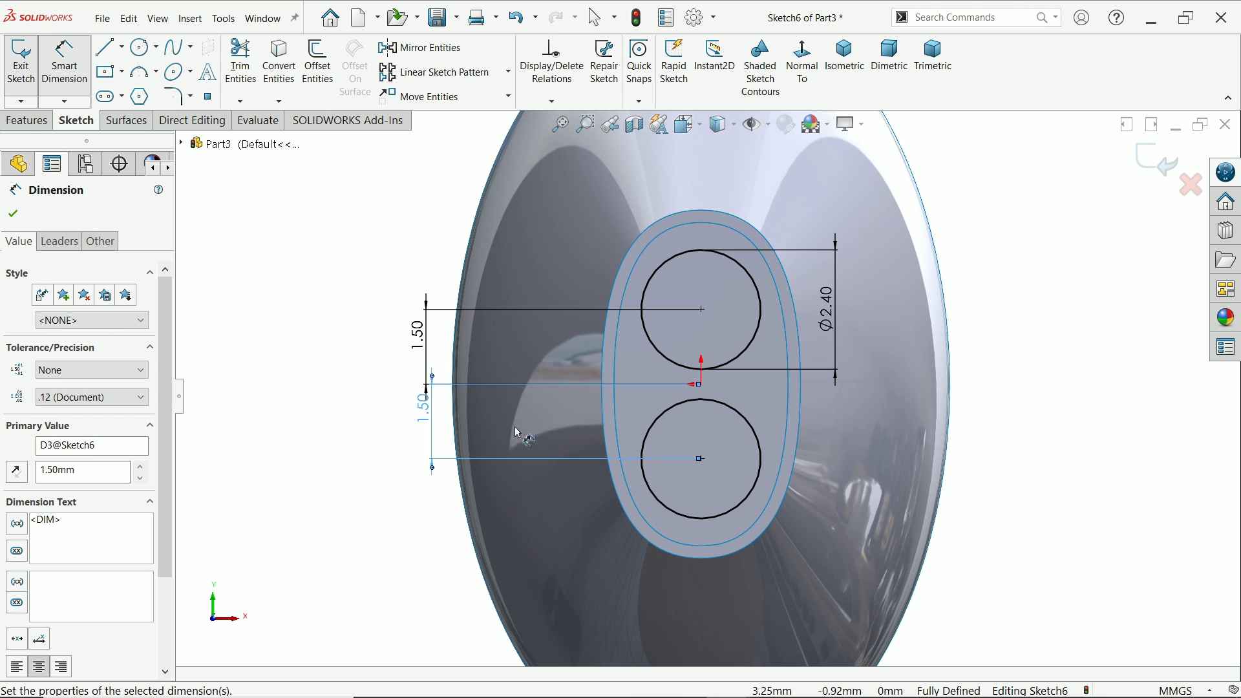
click(14, 214)
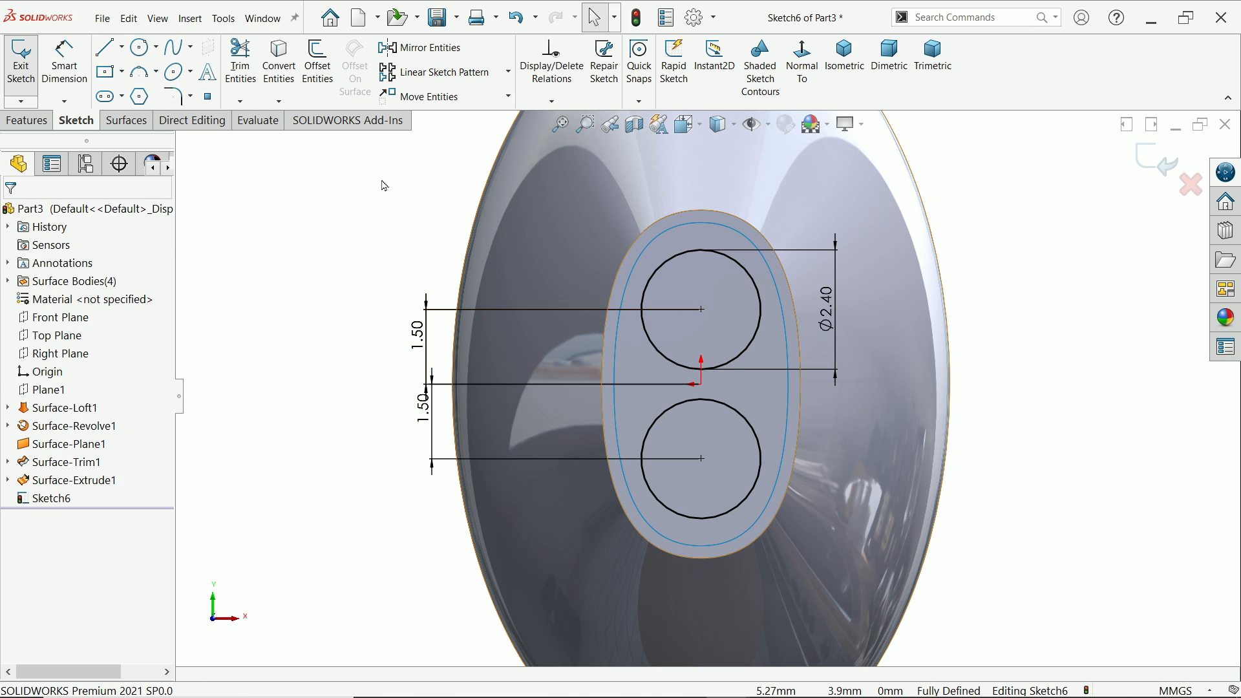
Trim the recess floor with the two-circle sketch, removing both circular regions
click(27, 121)
click(127, 121)
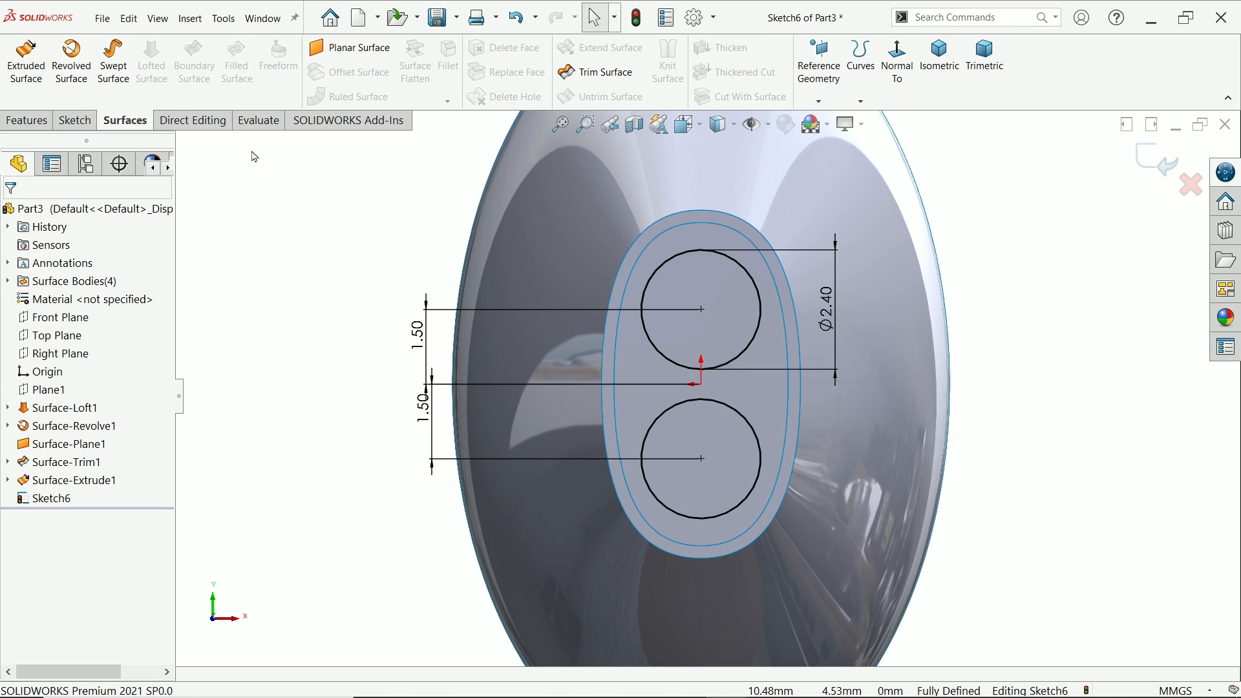
click(598, 72)
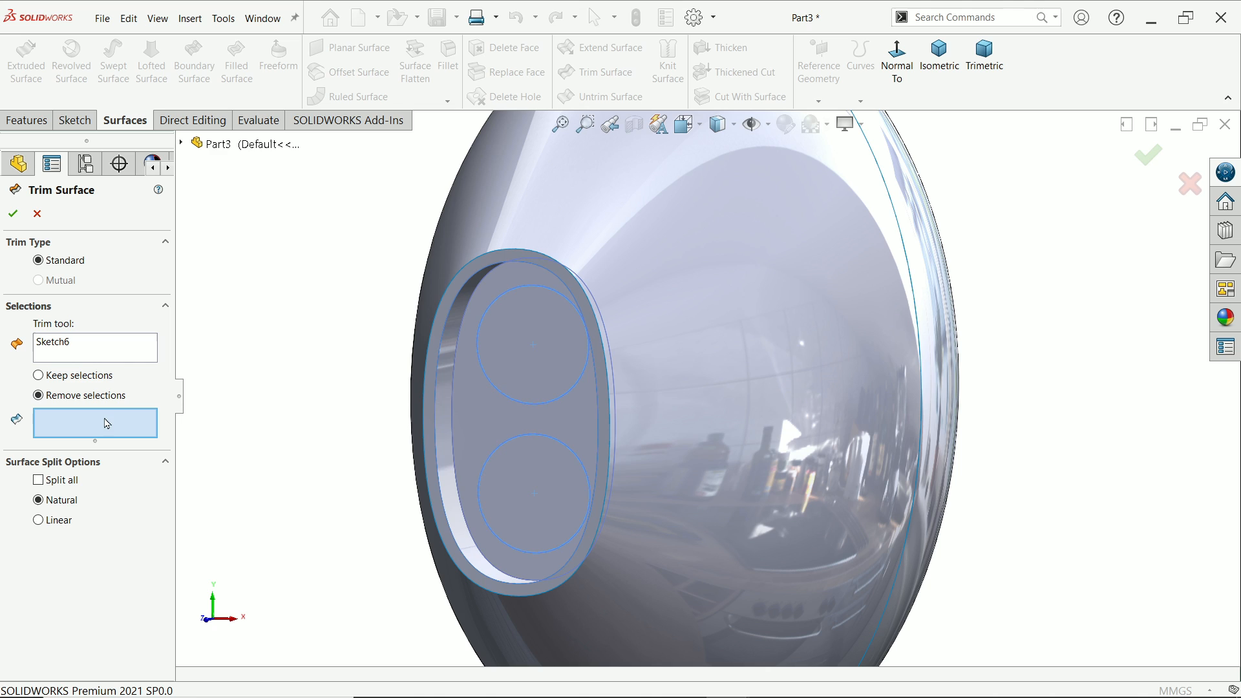
click(519, 361)
click(529, 493)
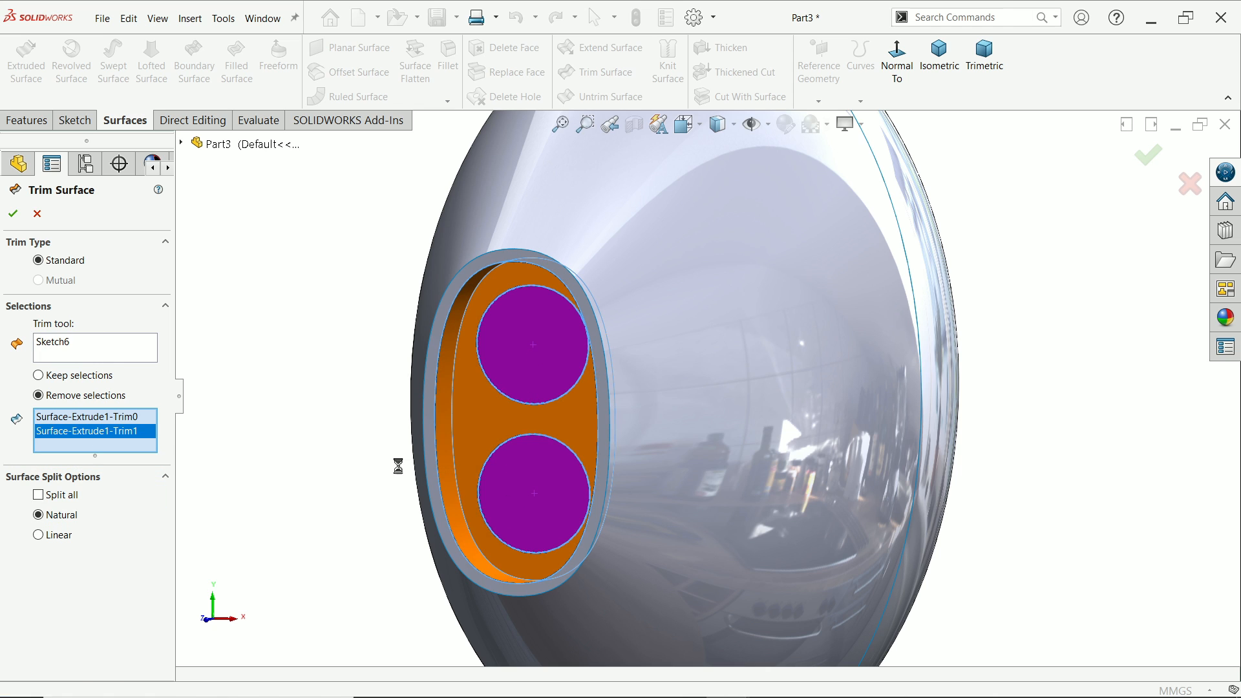
click(15, 215)
Examine the two holes in the recess floor and identify the rim and recess among the listed surface bodies
mouse_move(291, 378)
middle_down()
mouse_move(314, 372)
mouse_move(376, 286)
mouse_move(368, 324)
mouse_move(271, 375)
middle_up()
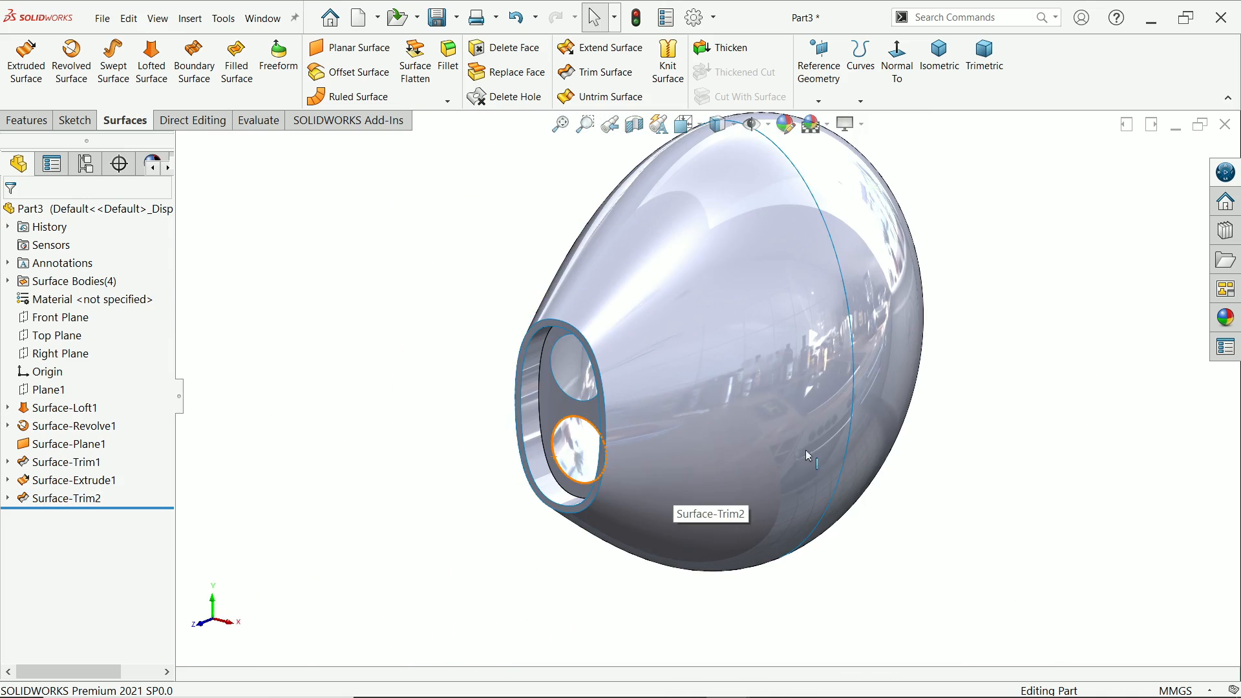
middle_drag(806, 450, 769, 416)
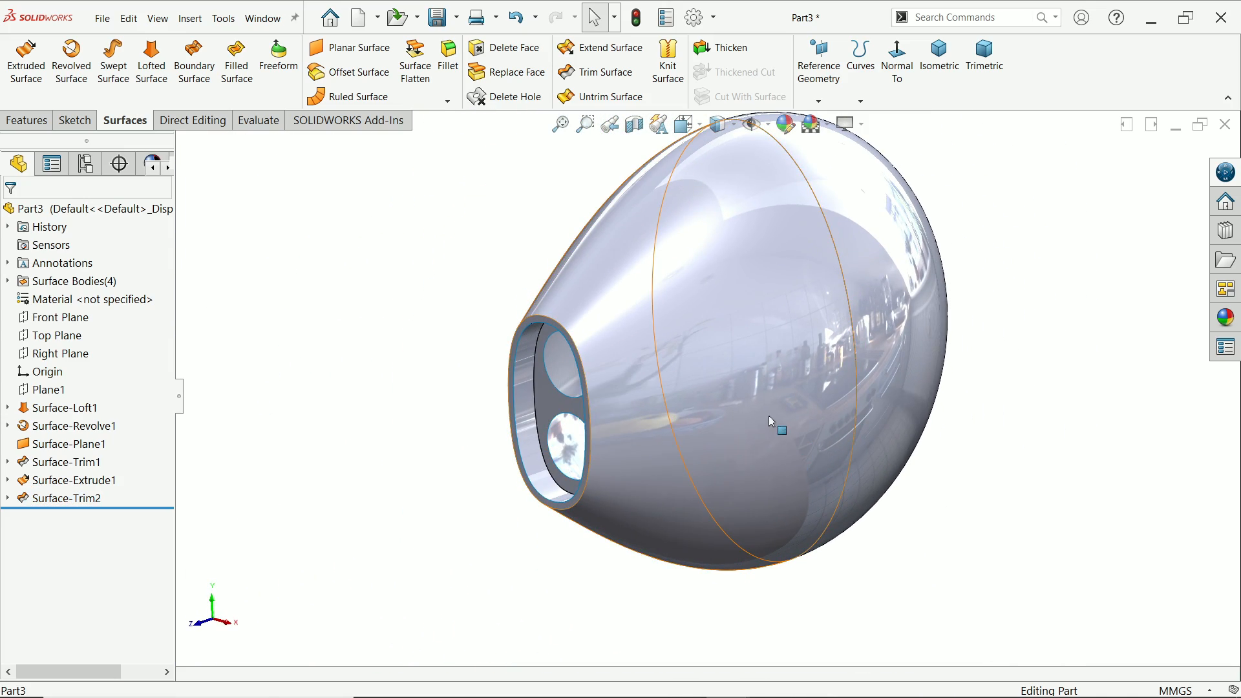
click(7, 281)
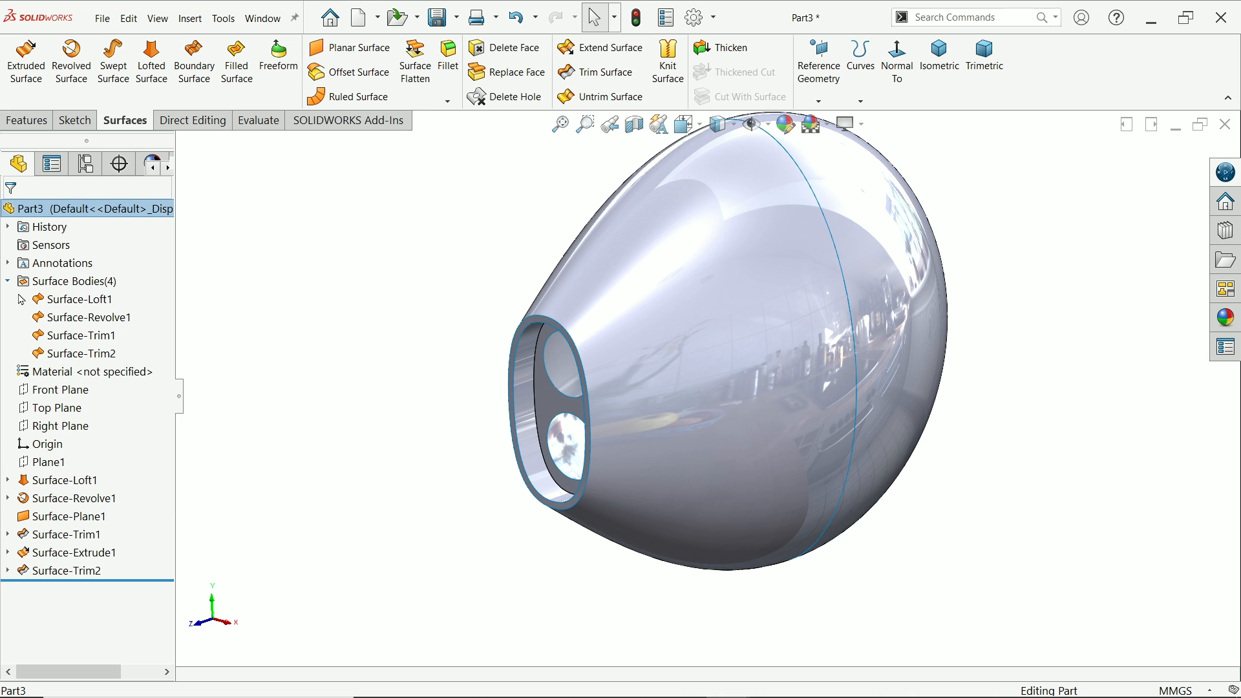
click(75, 335)
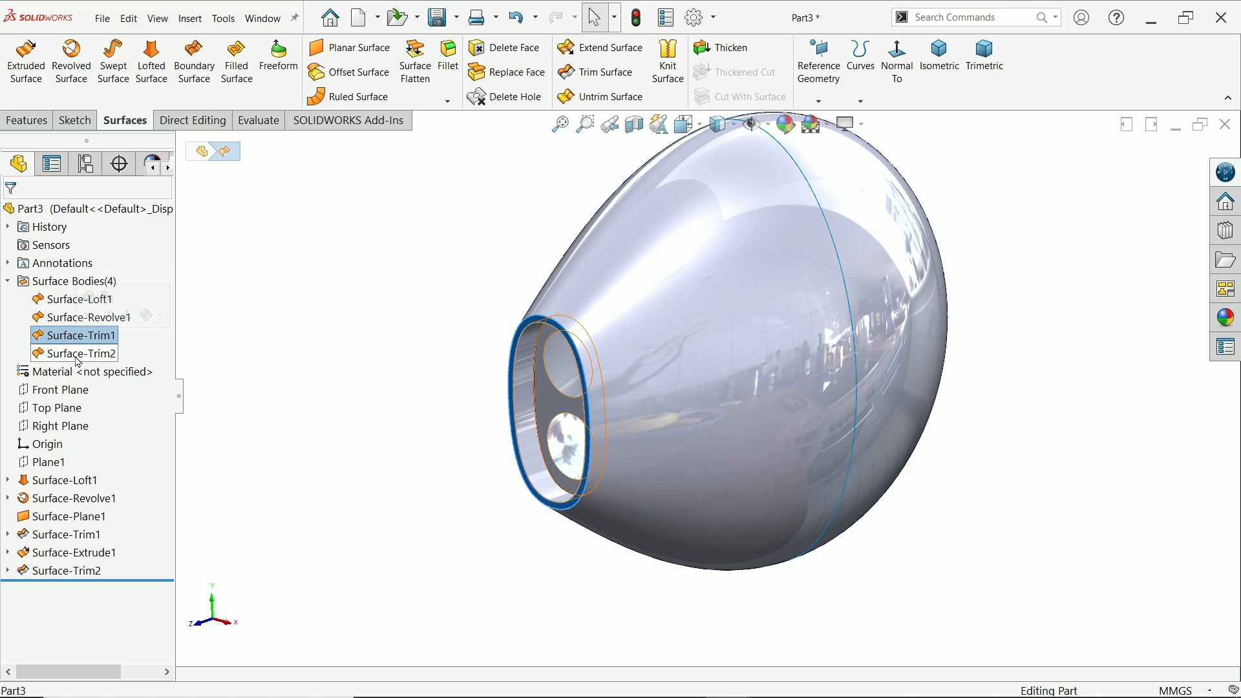
click(76, 357)
click(303, 328)
scroll(400, 346, up, 3)
scroll(803, 332, down, 1)
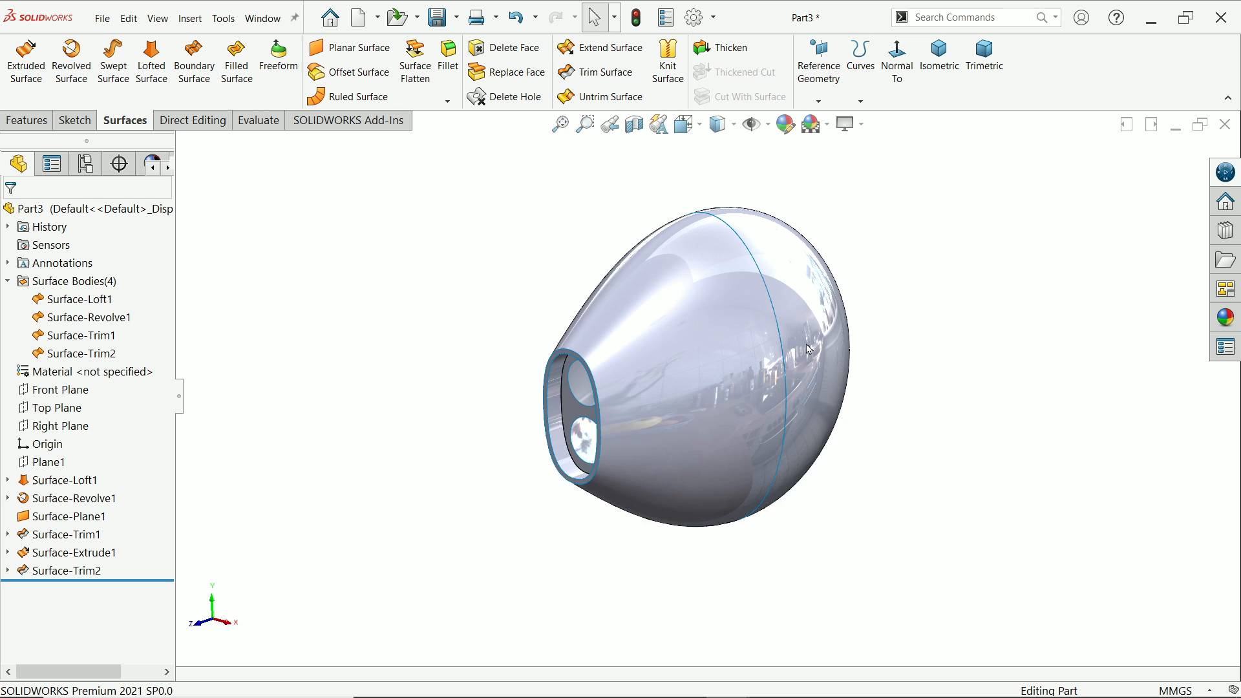
scroll(809, 349, down, 2)
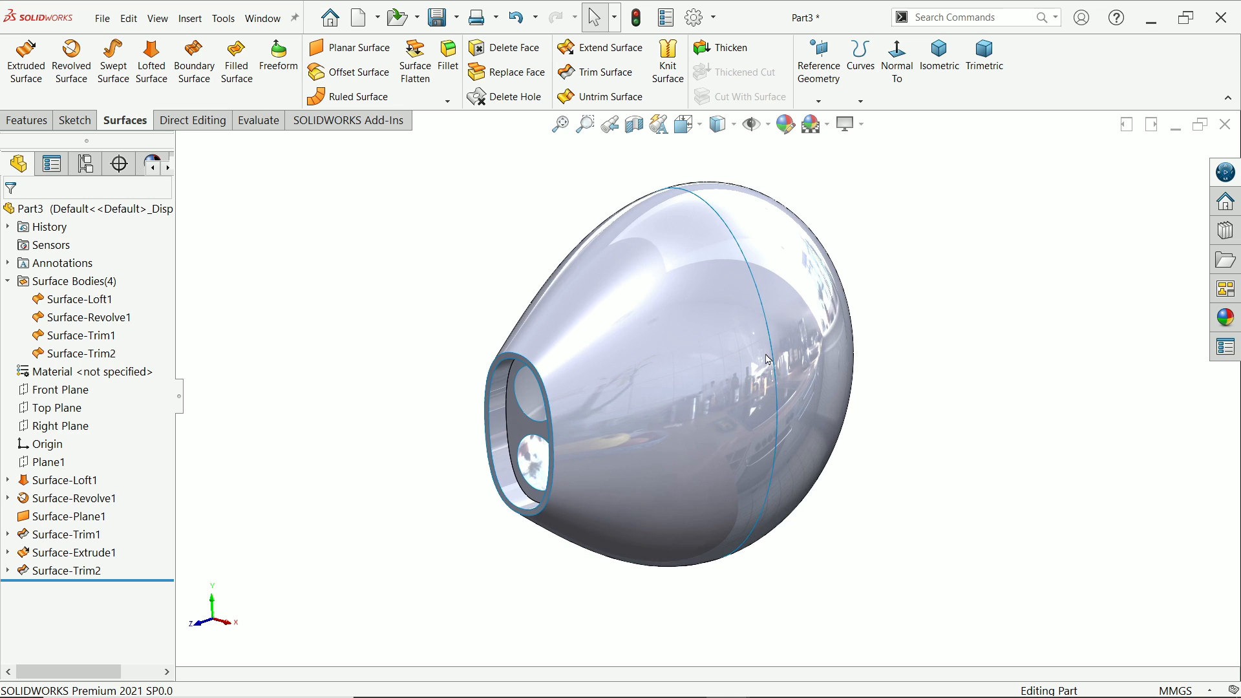
Knit the loft, revolve and two trimmed surface bodies together with merged entities and a 0.007 mm knitting tolerance
click(639, 338)
click(669, 72)
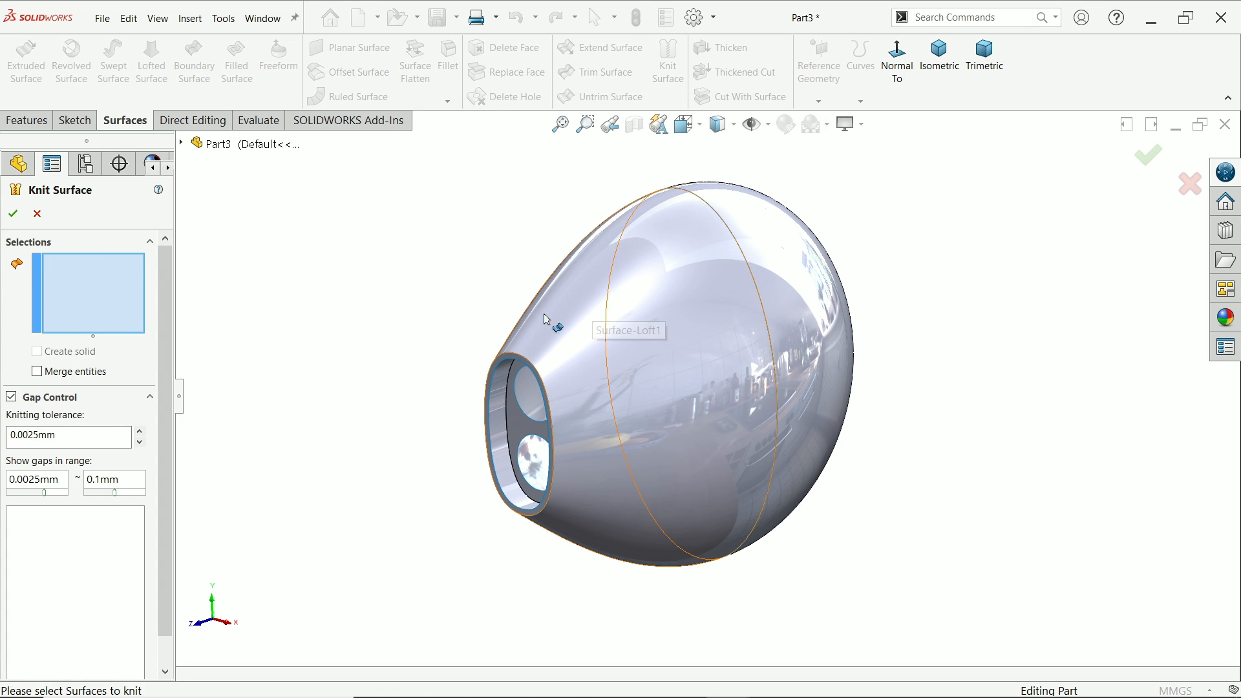
click(182, 144)
click(254, 238)
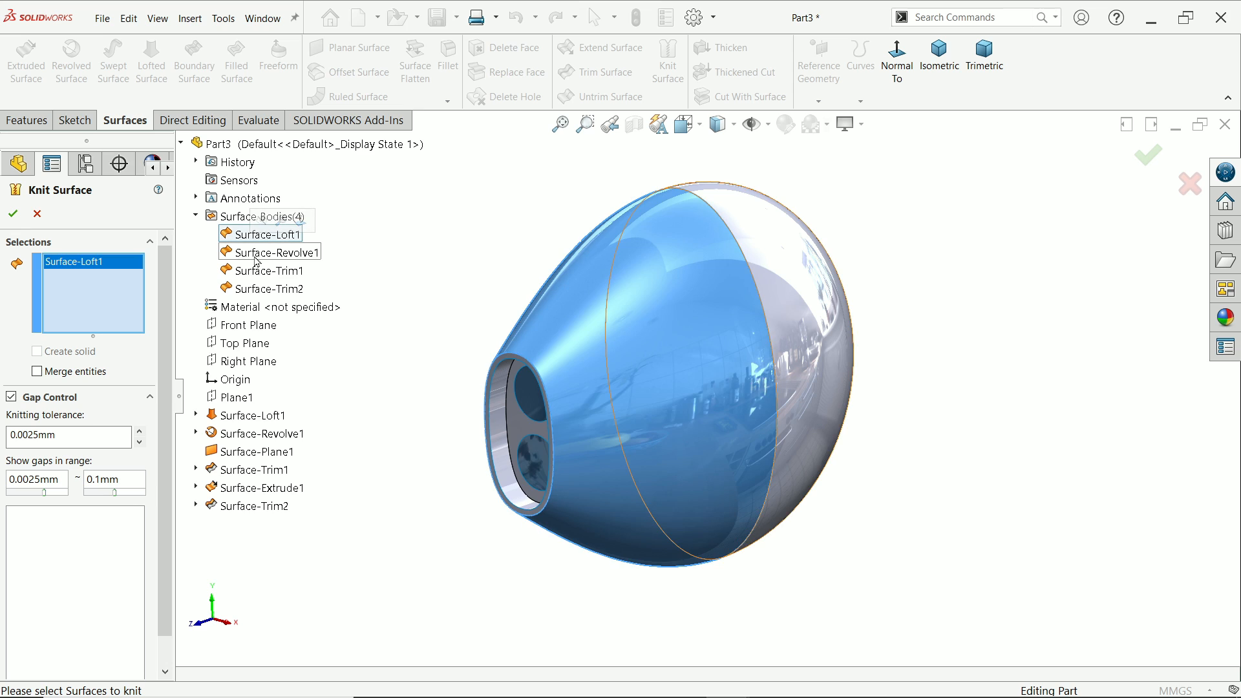
click(265, 253)
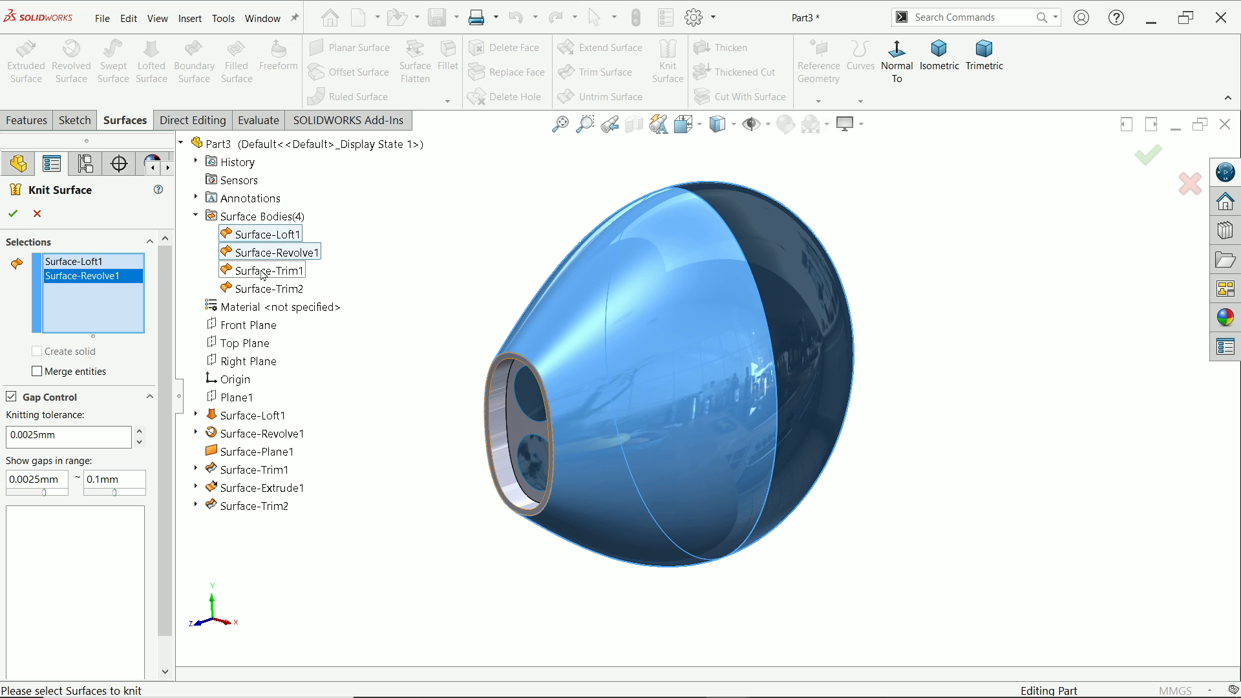
click(262, 274)
click(260, 292)
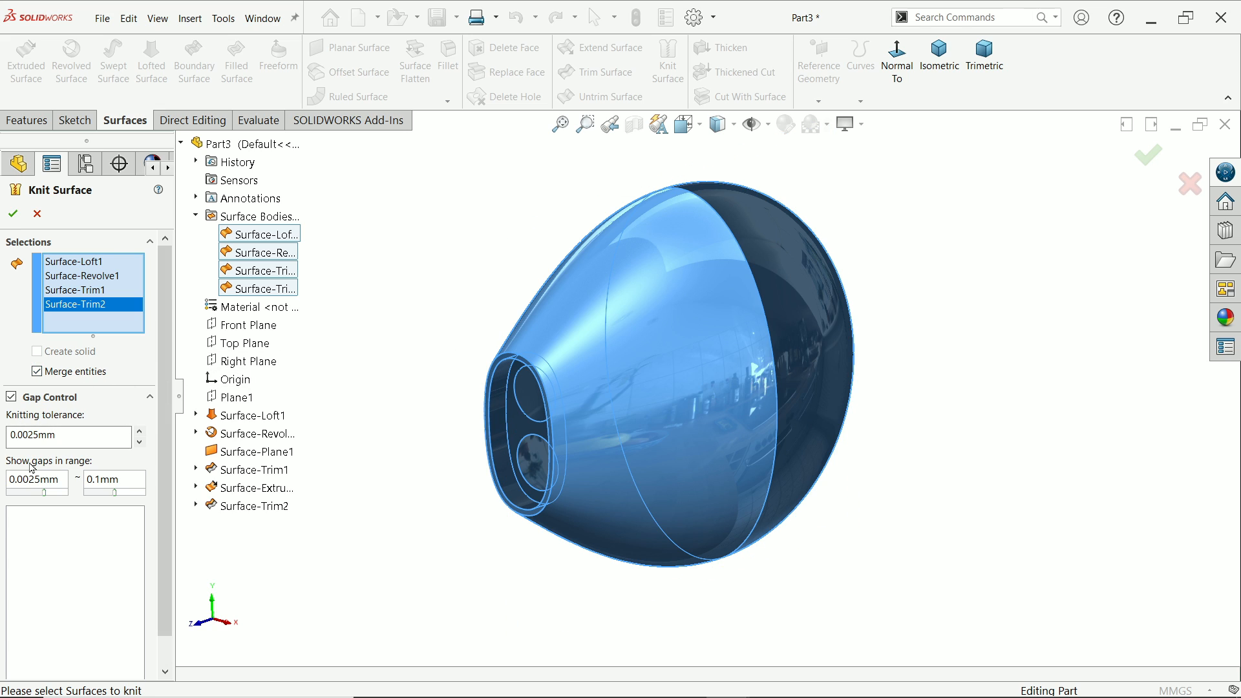
click(68, 435)
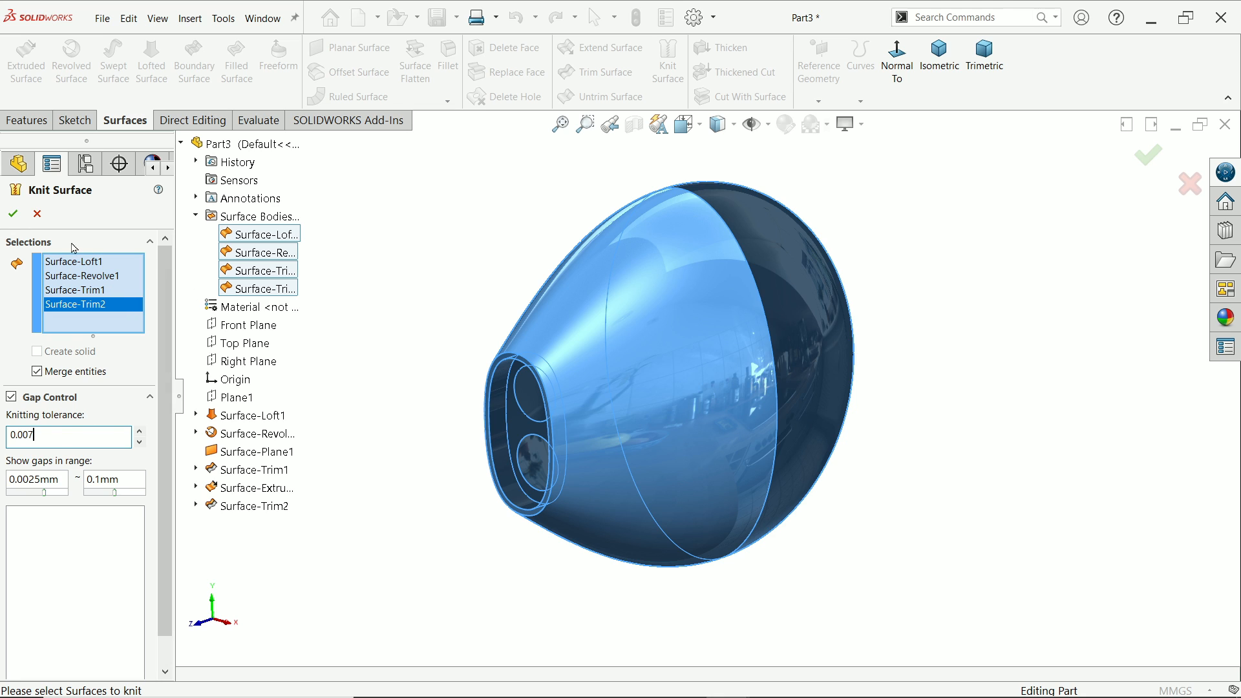
click(13, 213)
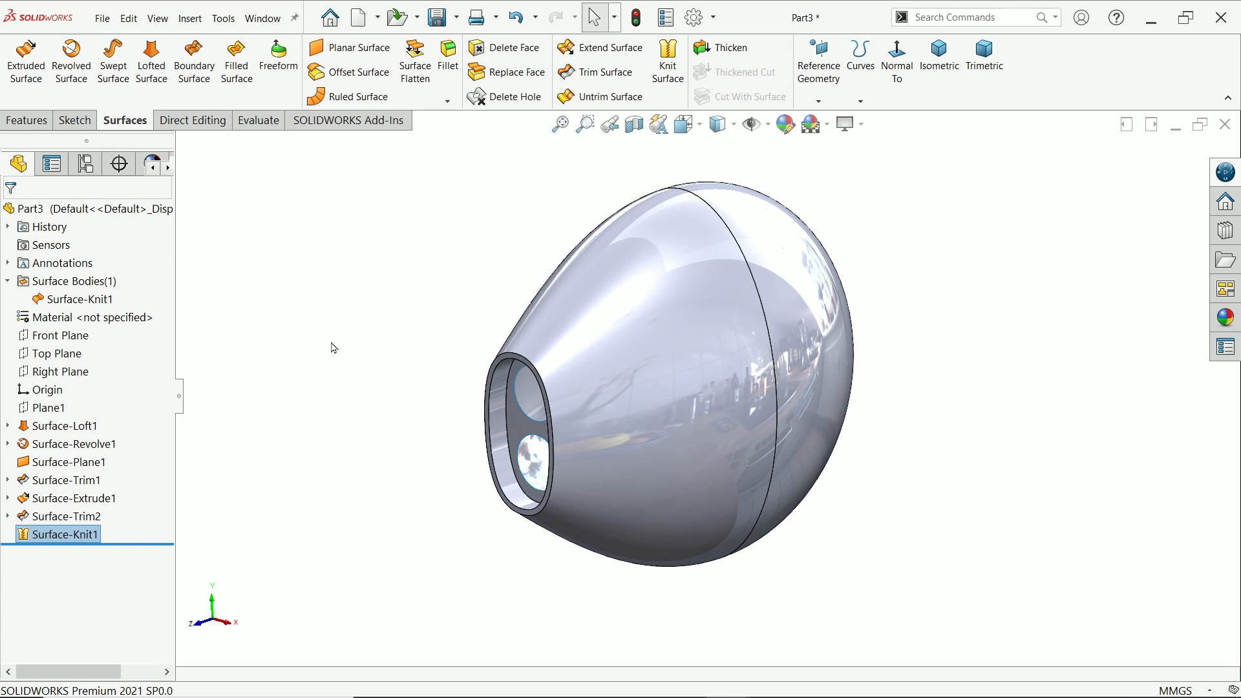
Examine the knitted surface body in the list and on the model
click(371, 294)
scroll(624, 333, down, 2)
middle_drag(745, 360, 779, 407)
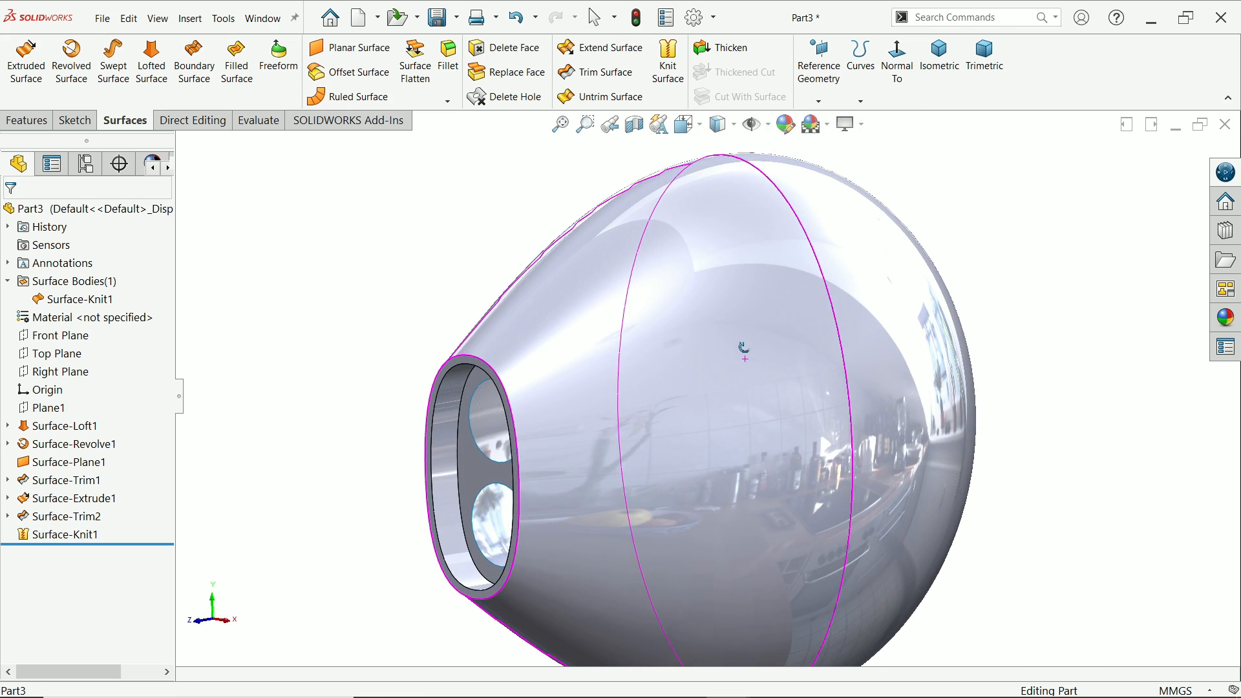
click(59, 306)
scroll(300, 336, up, 3)
click(449, 363)
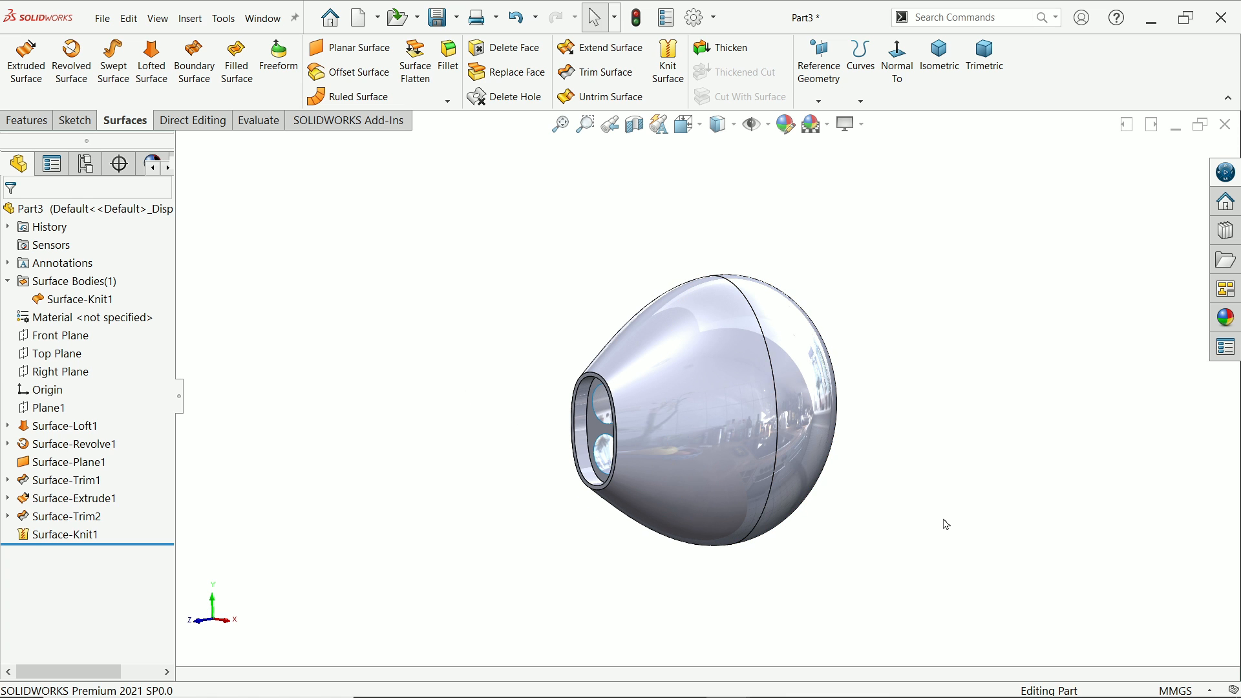
Fillet the inner edge where the oval recess wall meets its floor with a 0.25 mm radius
middle_drag(945, 521, 778, 415)
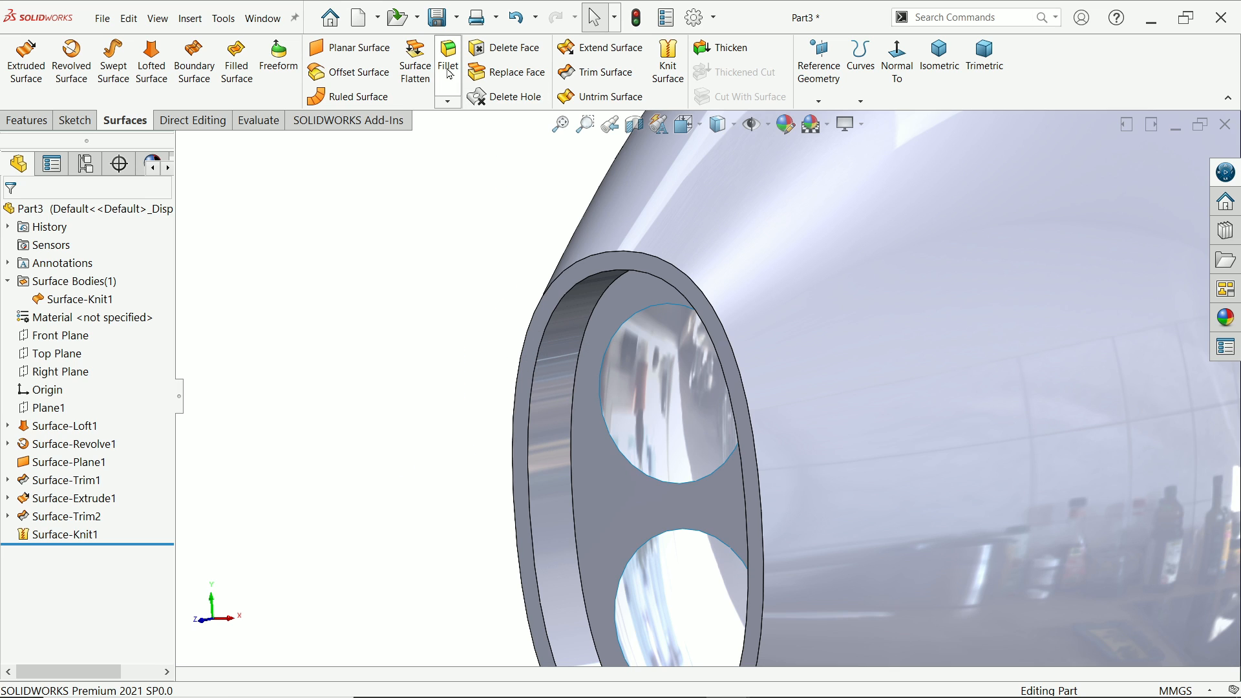
click(448, 64)
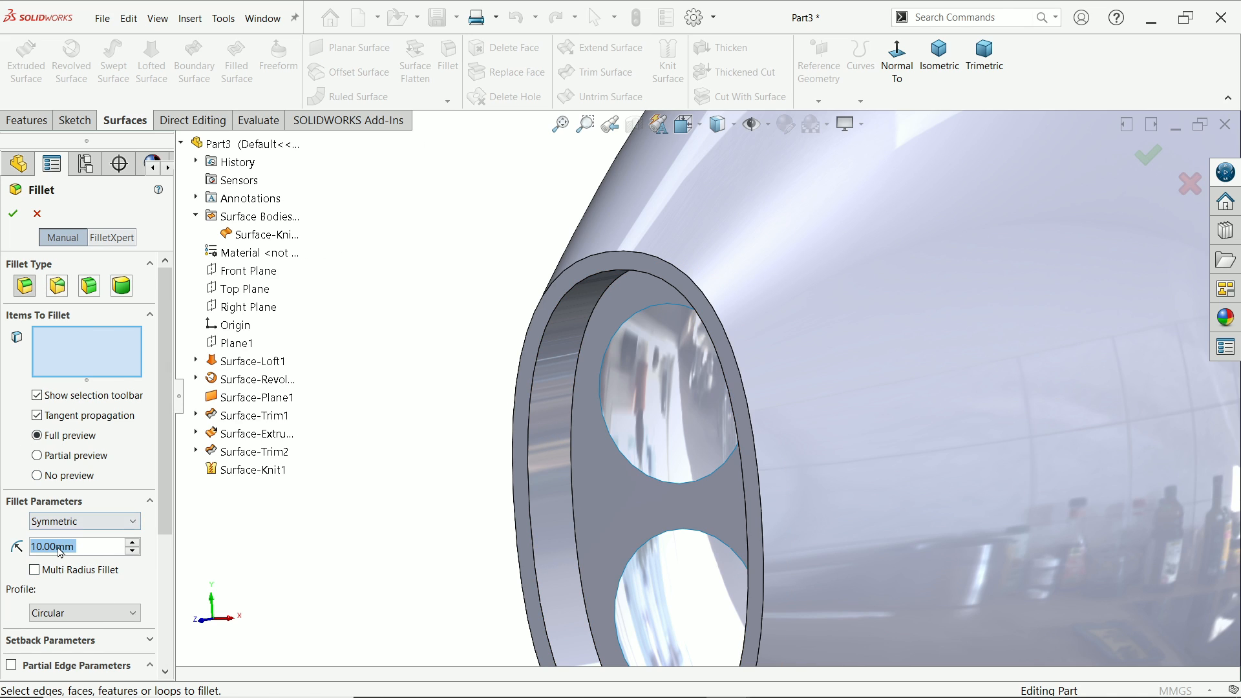
text(0.25)
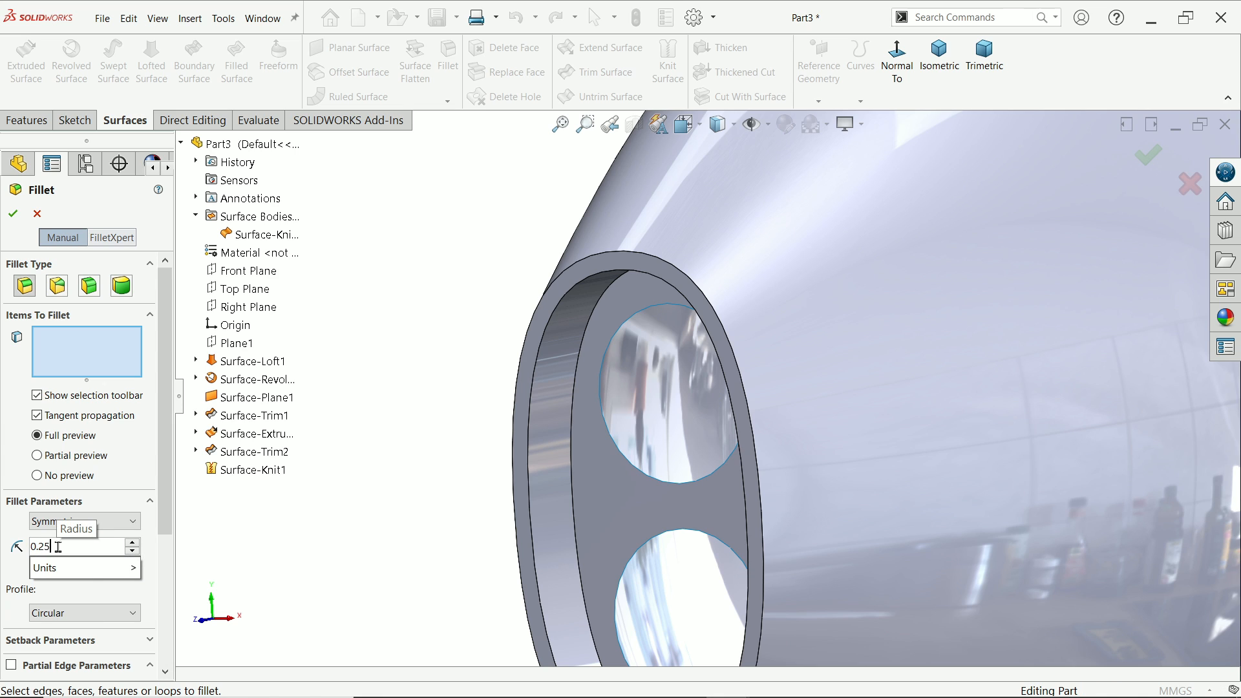
key(Return)
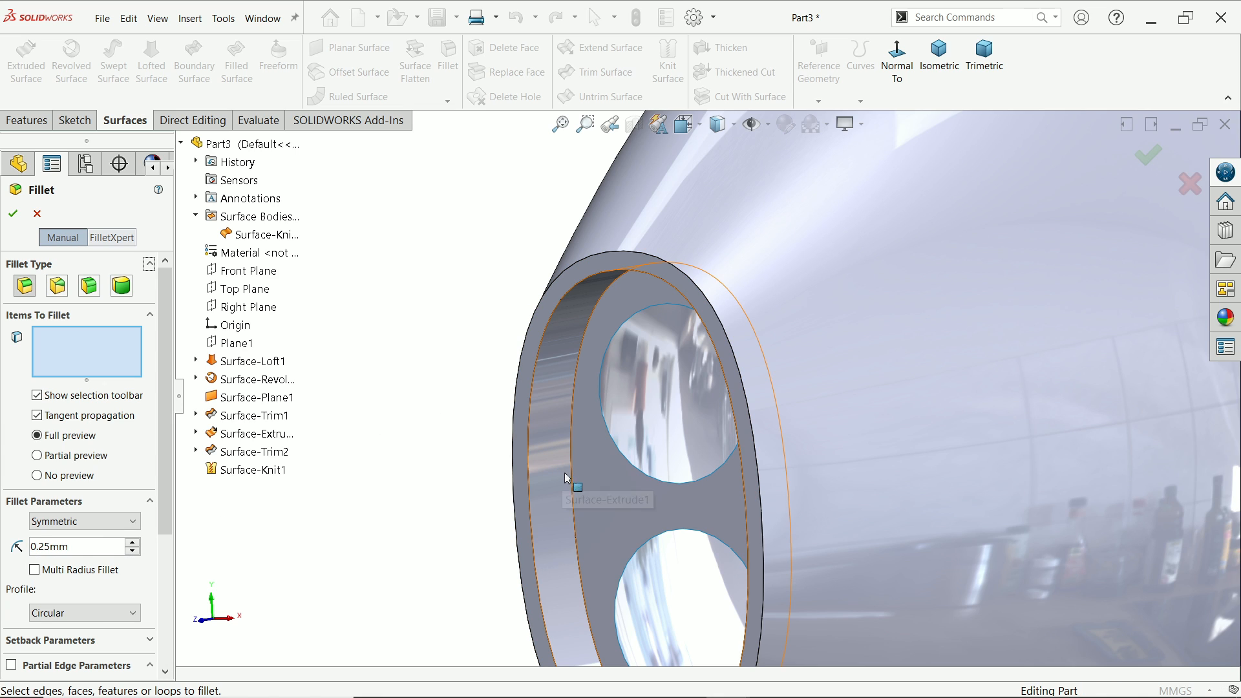
click(577, 489)
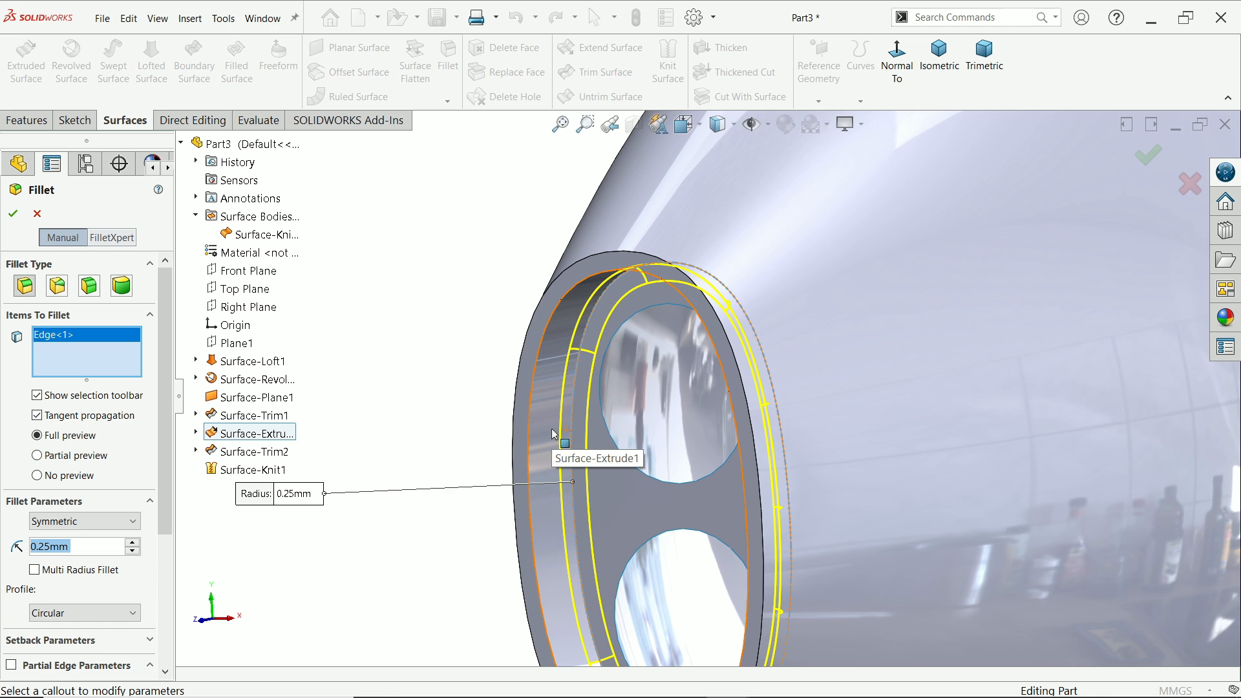
click(13, 214)
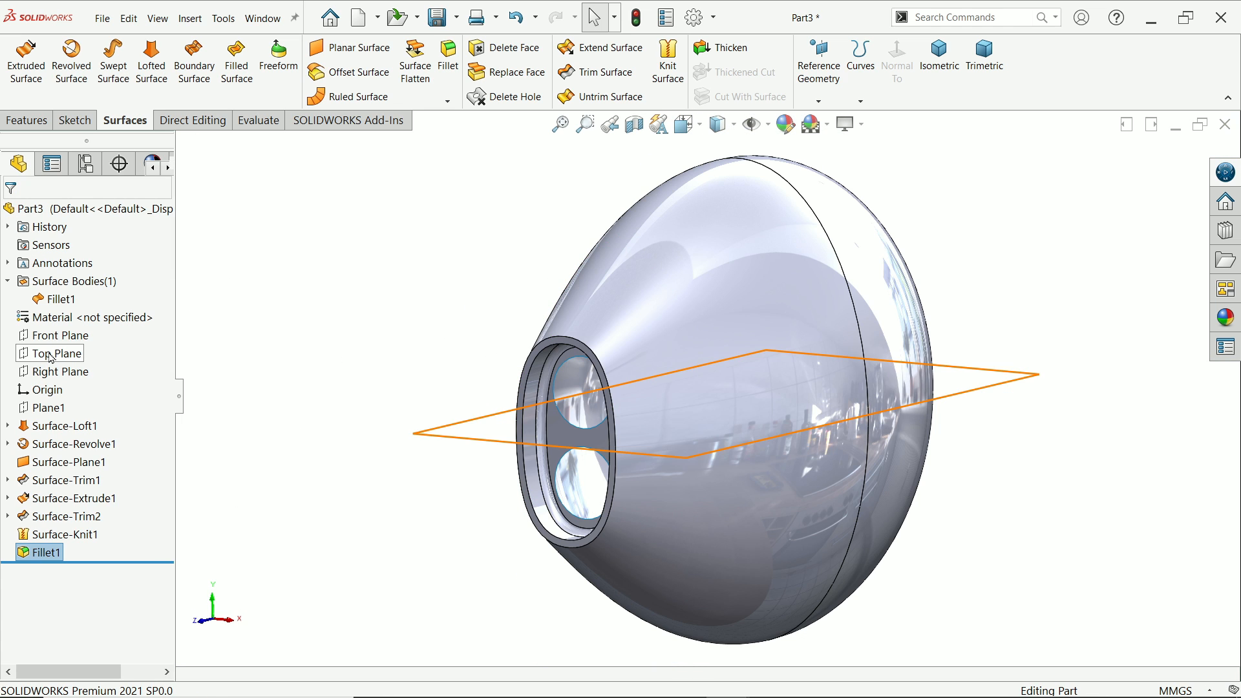
Sketch on the Top Plane a vertical centered line about 11.5 mm long, continued by a tangent arc of about 11.25 mm radius past the tip's side
click(52, 357)
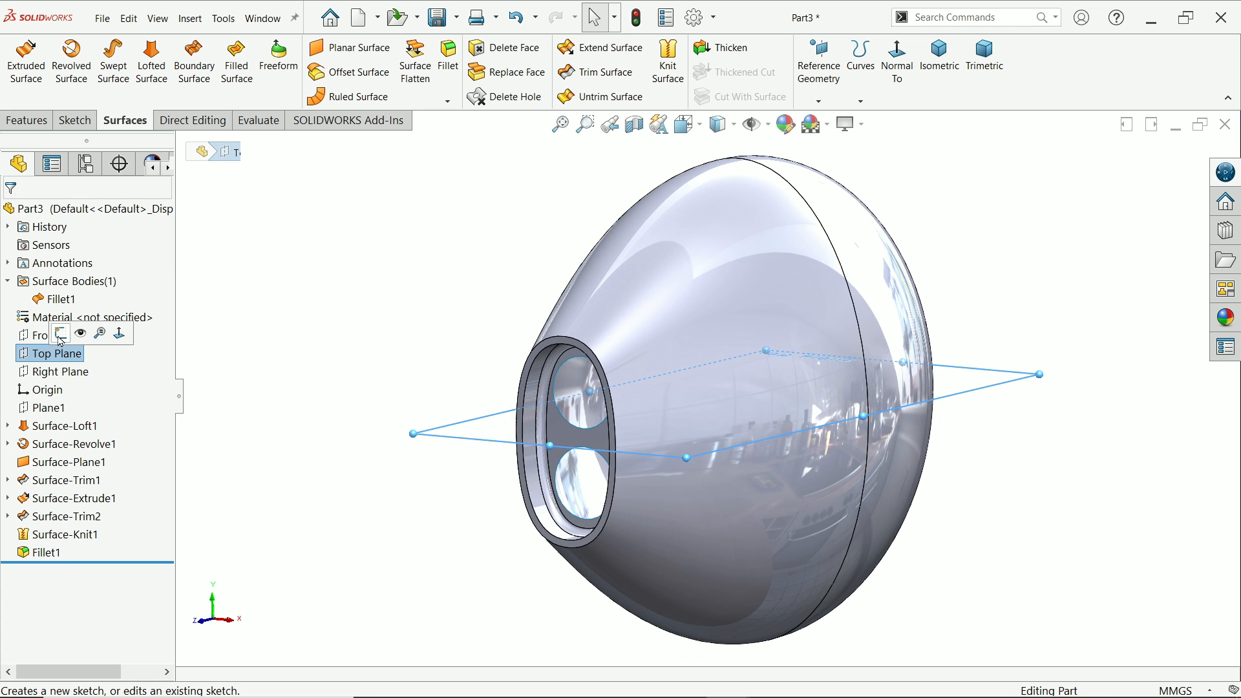
click(60, 338)
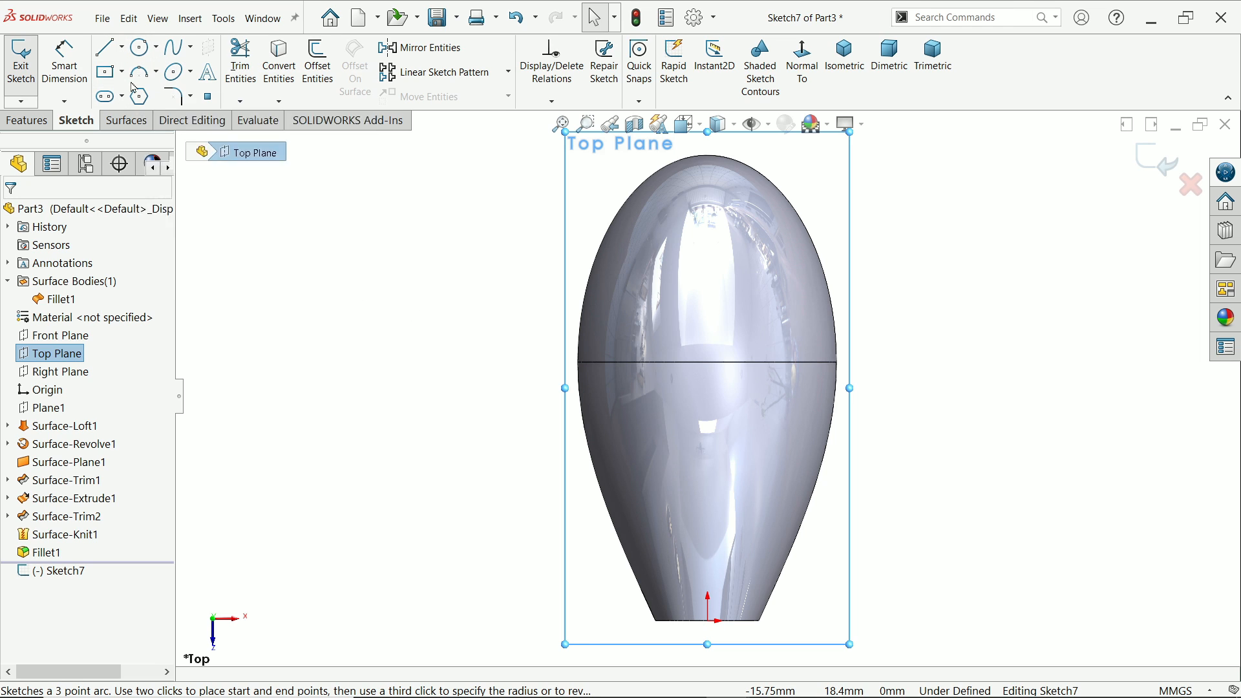
click(109, 47)
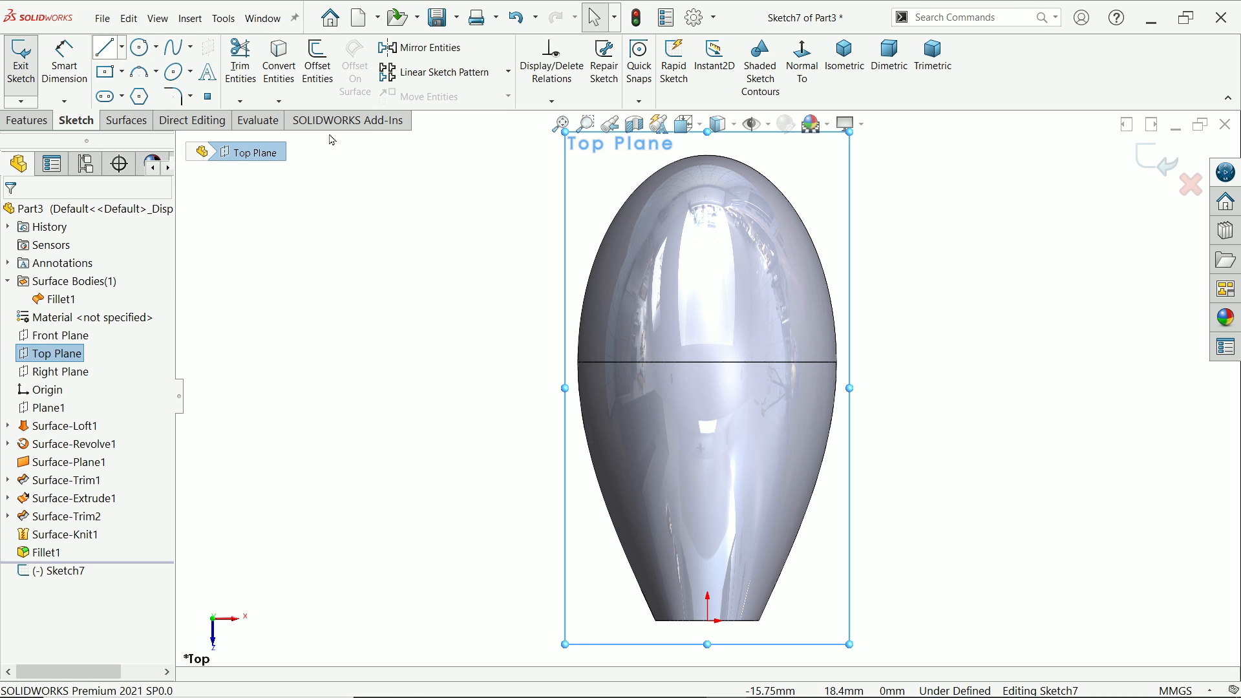
click(708, 179)
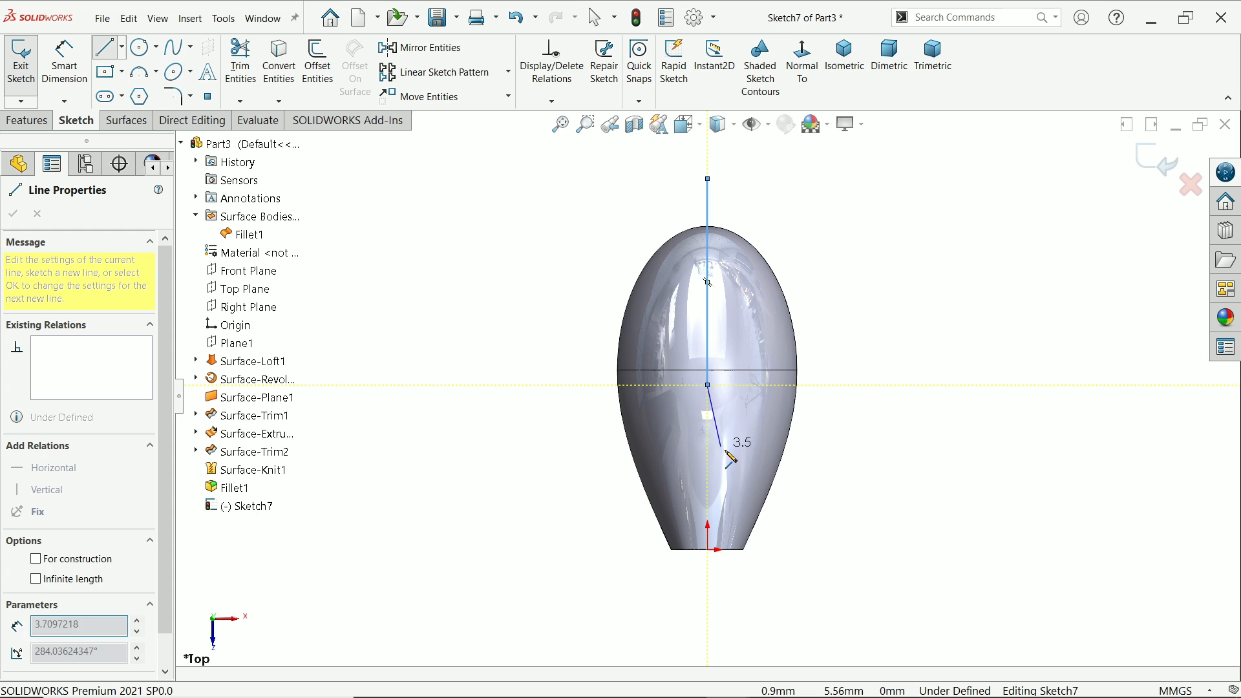
click(708, 385)
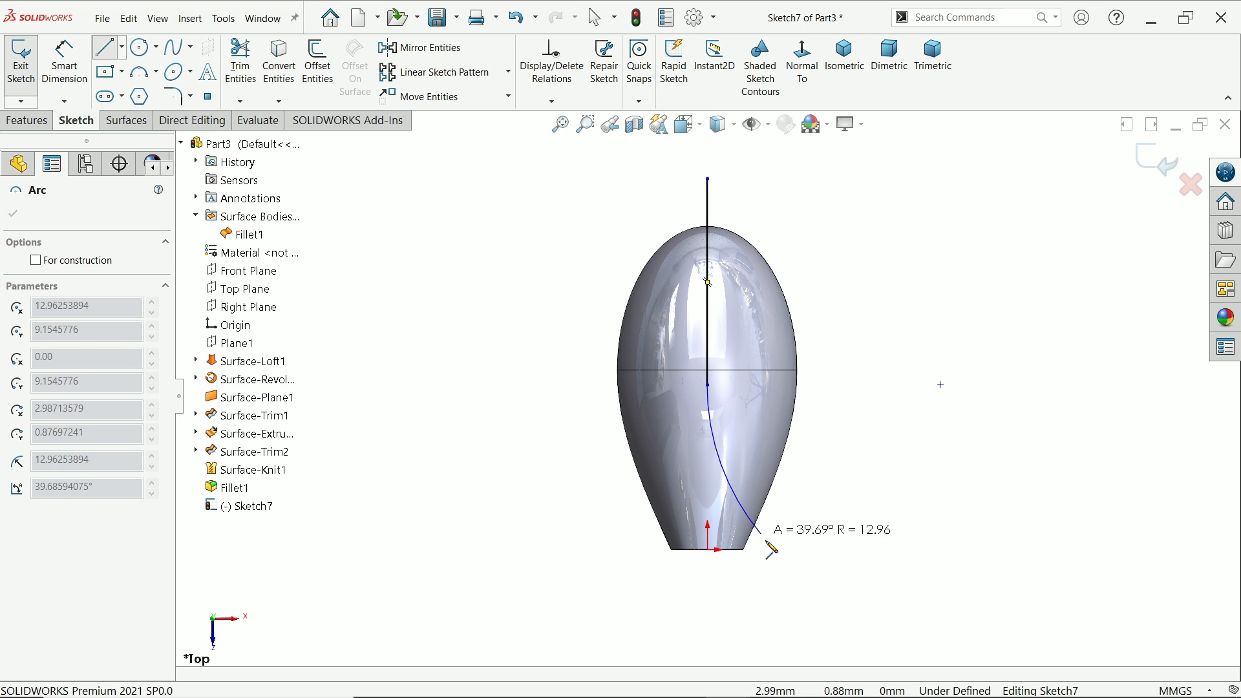
click(794, 550)
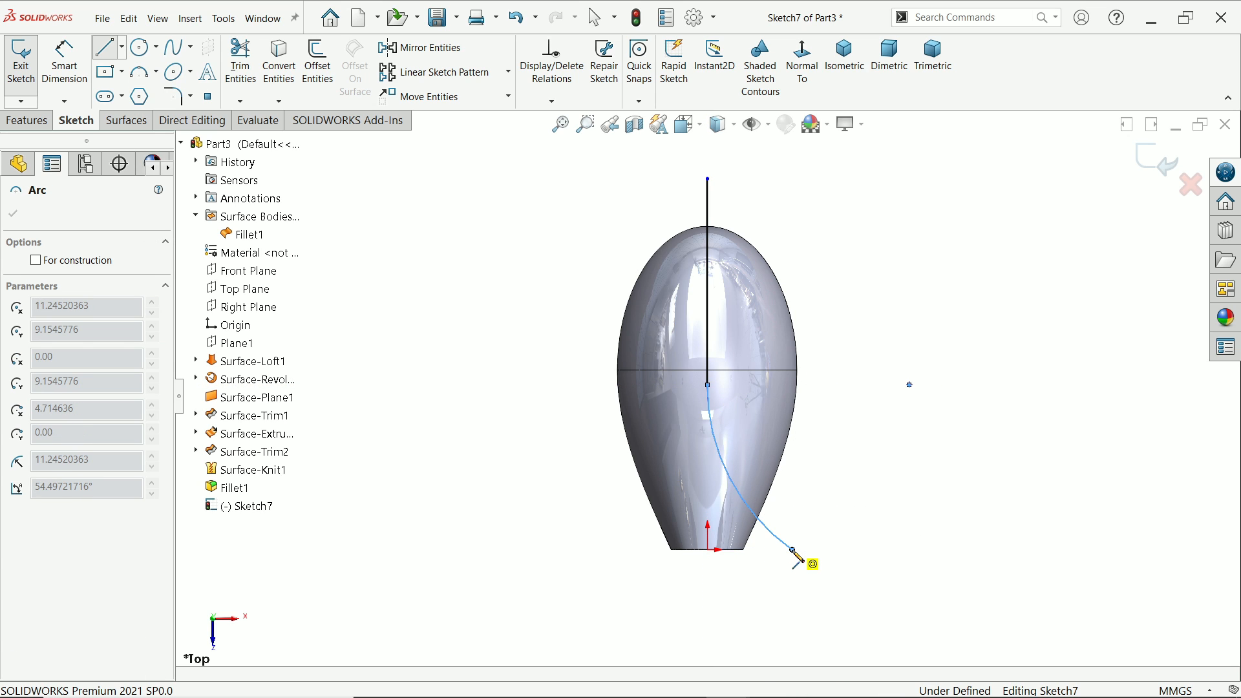
right_click(863, 466)
click(891, 519)
Add horizontal relations between the arc's free endpoint and the origin, and between the arc's center and its junction with the line
scroll(782, 546, down, 3)
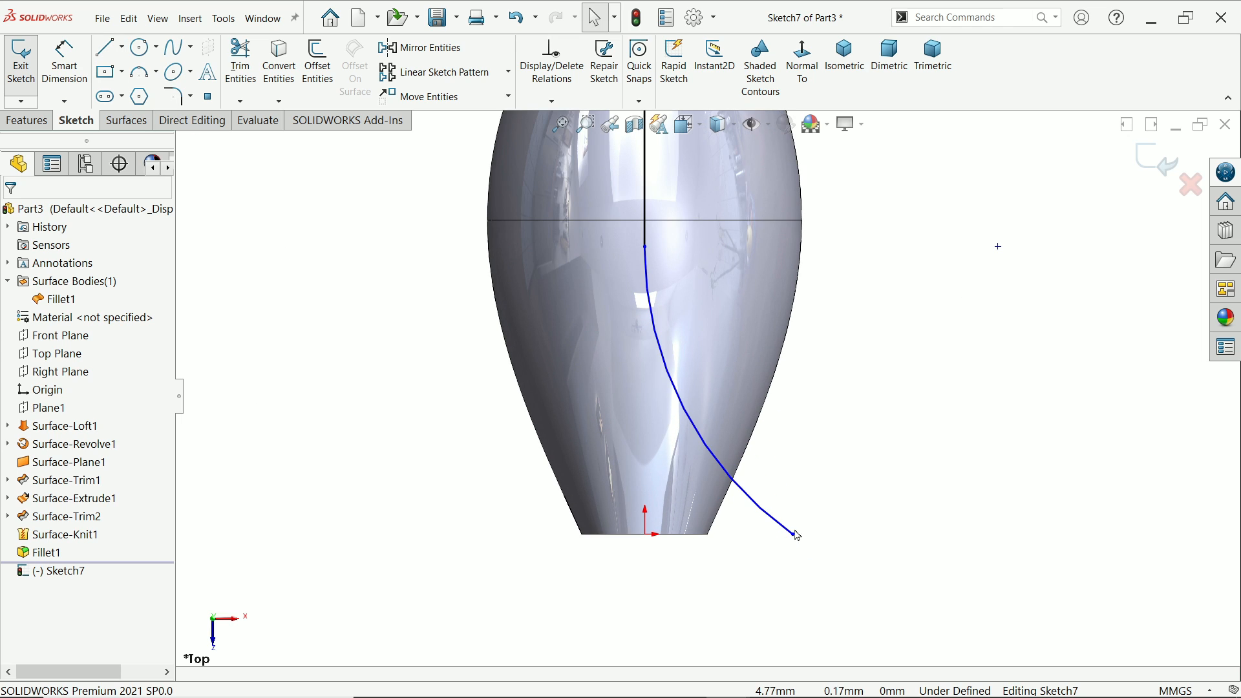
click(795, 535)
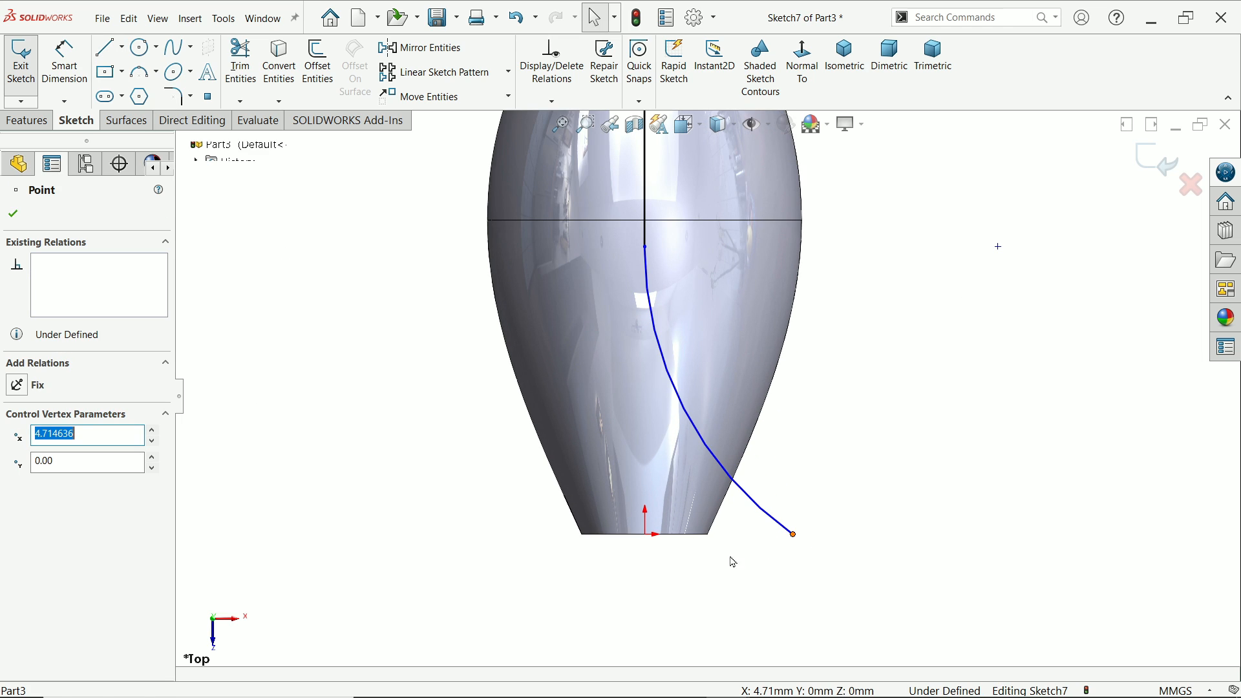
ctrl+click(646, 535)
click(691, 486)
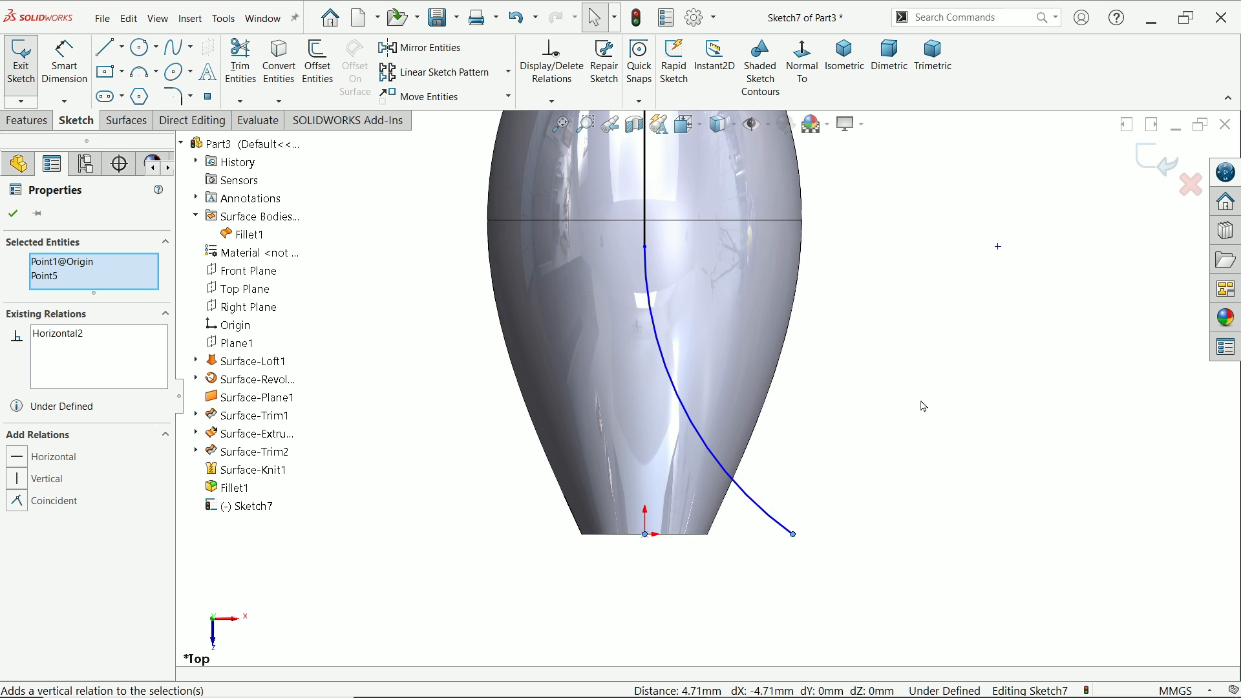
click(923, 406)
click(998, 247)
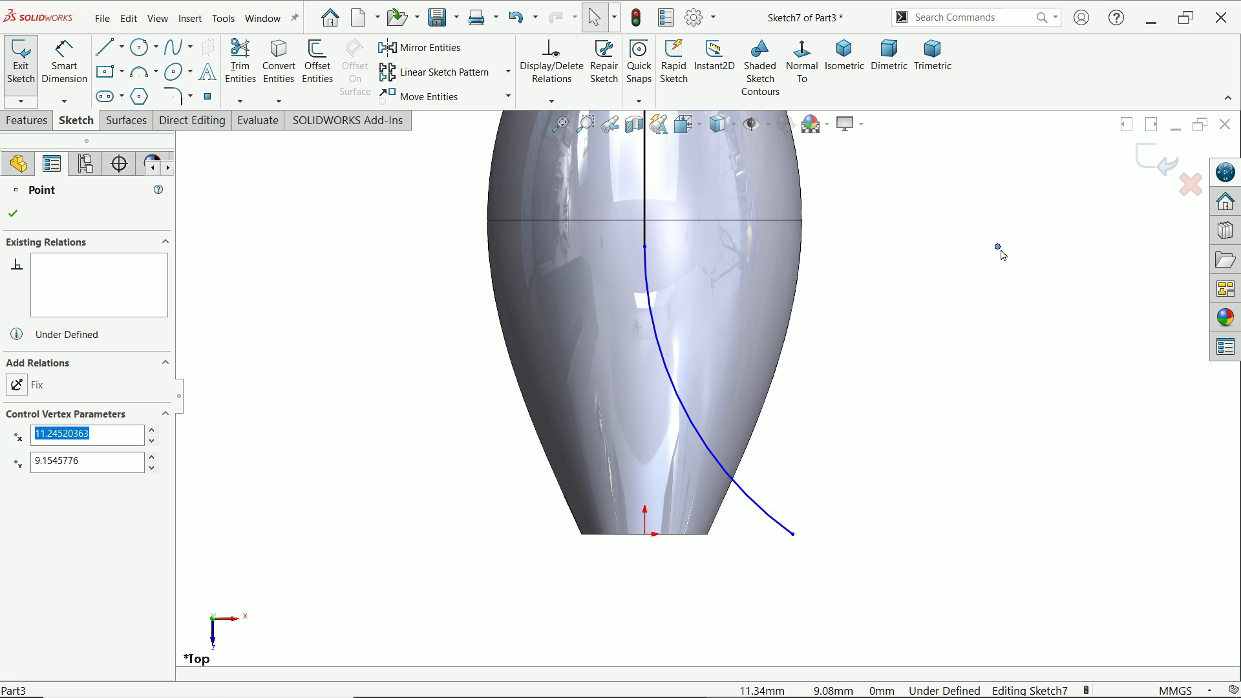
ctrl+click(646, 248)
click(686, 190)
click(908, 329)
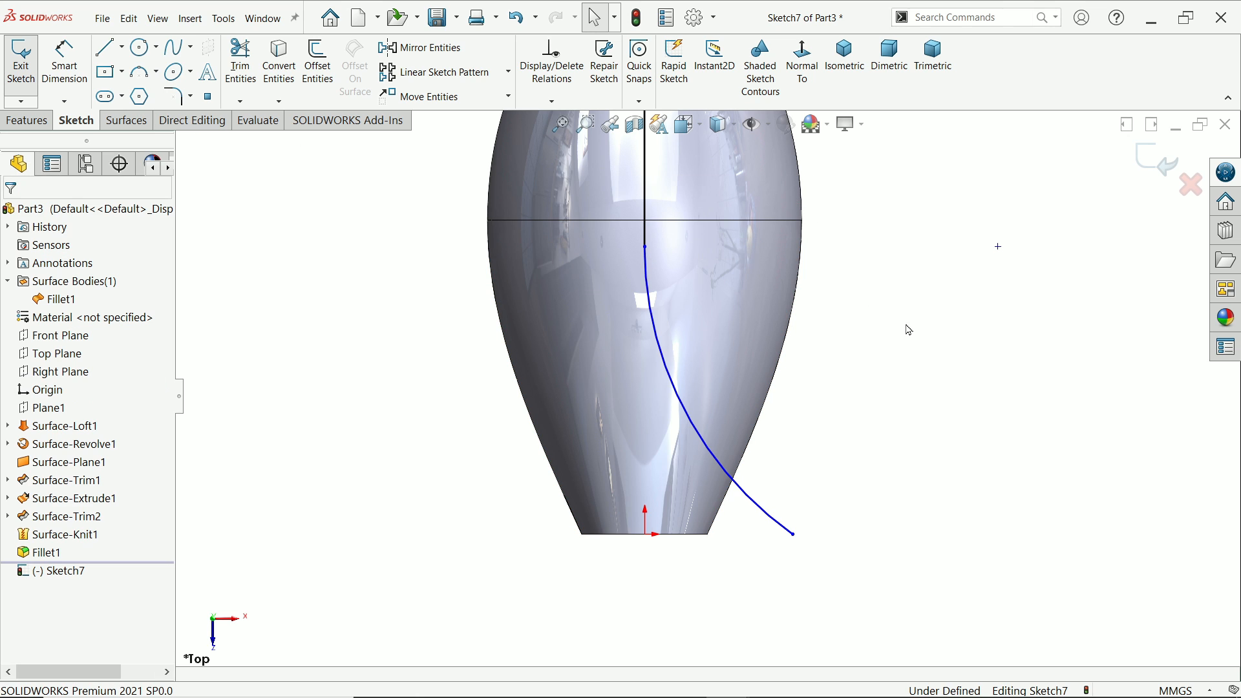
Dimension the vertical line's length to 10 mm
scroll(908, 329, up, 5)
scroll(733, 317, down, 1)
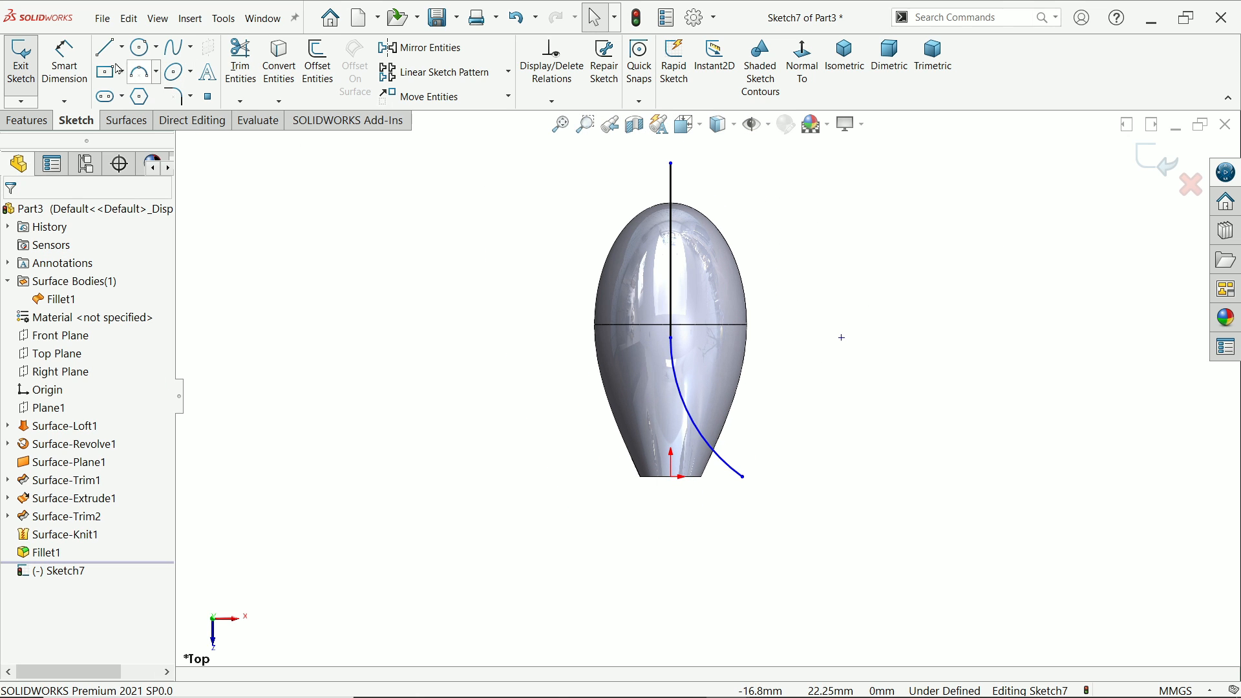
click(64, 61)
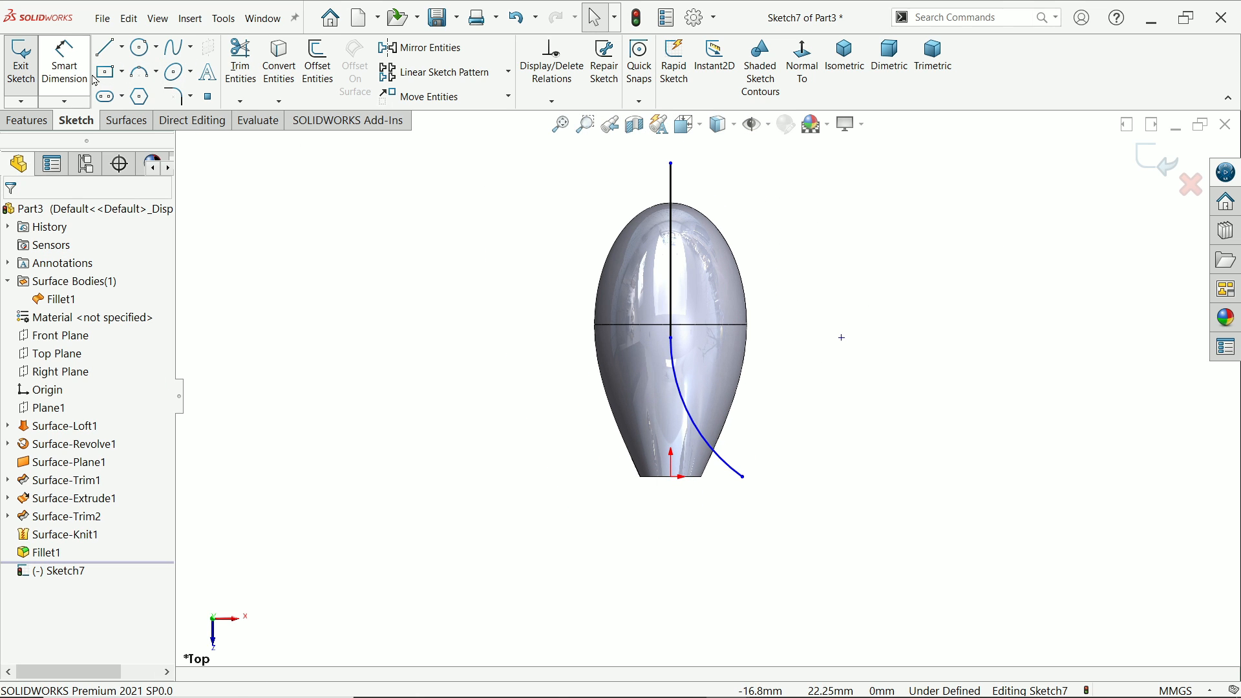
click(672, 165)
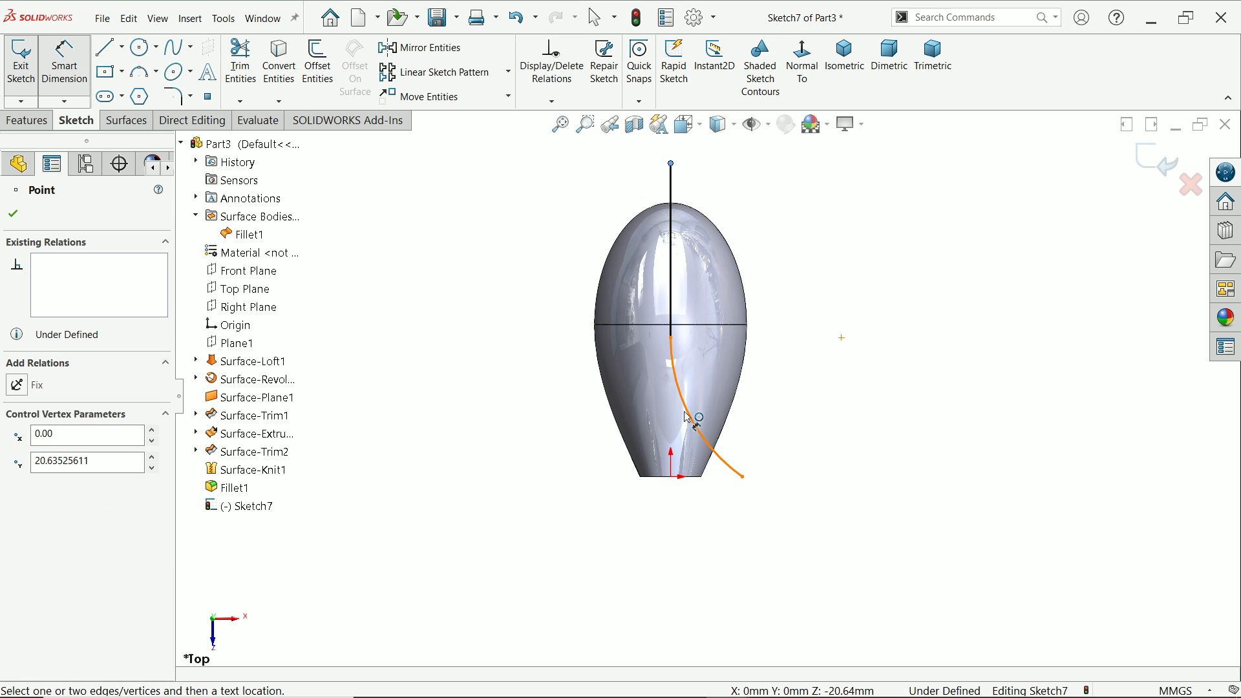
click(672, 338)
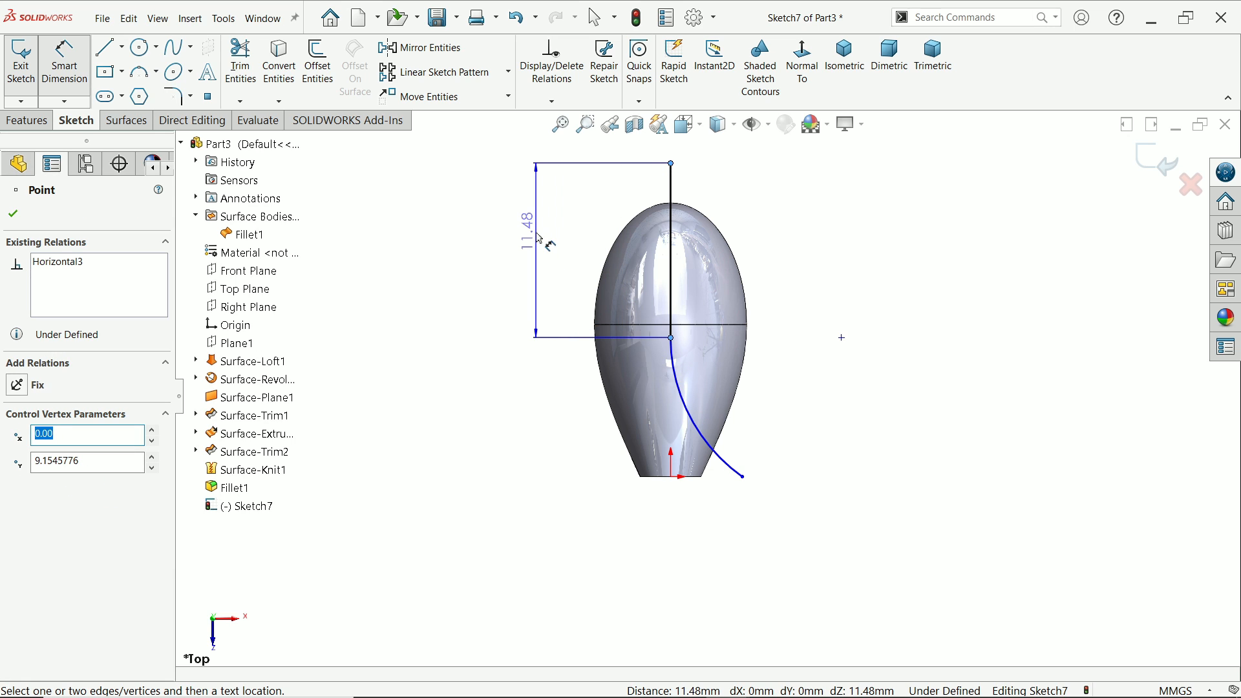
click(540, 237)
text(10)
key(Return)
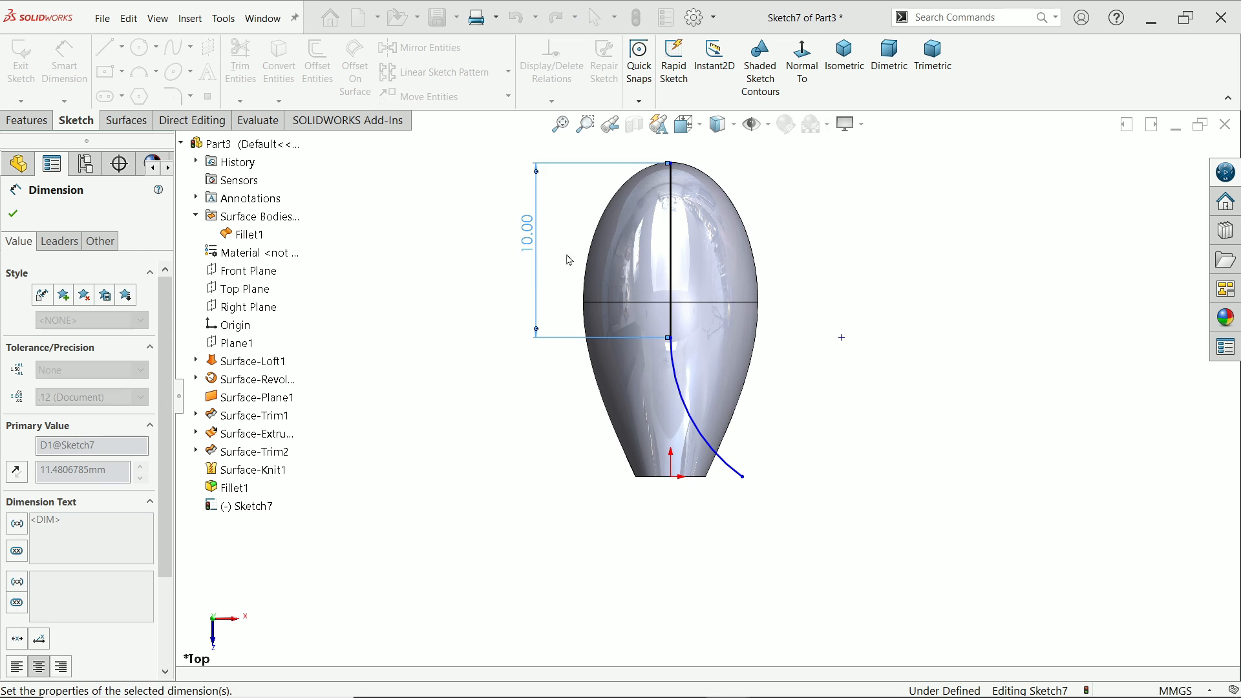
Dimension the tangent arc's radius to 15 mm
click(708, 448)
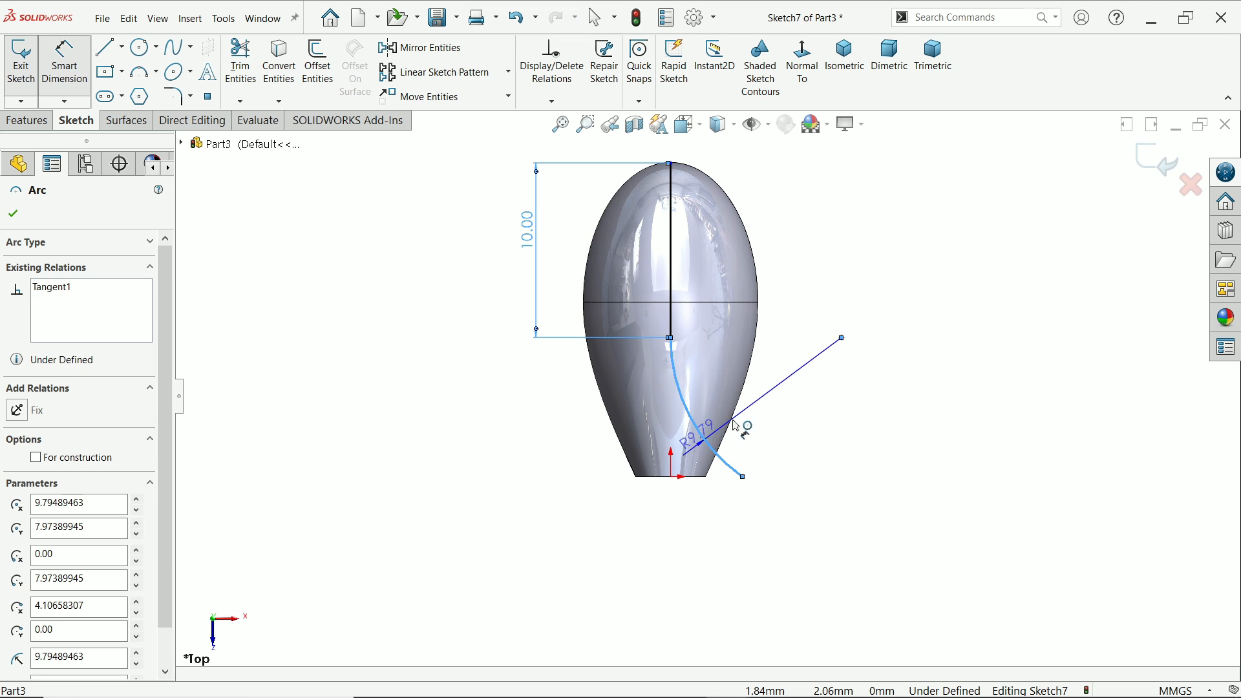
click(750, 408)
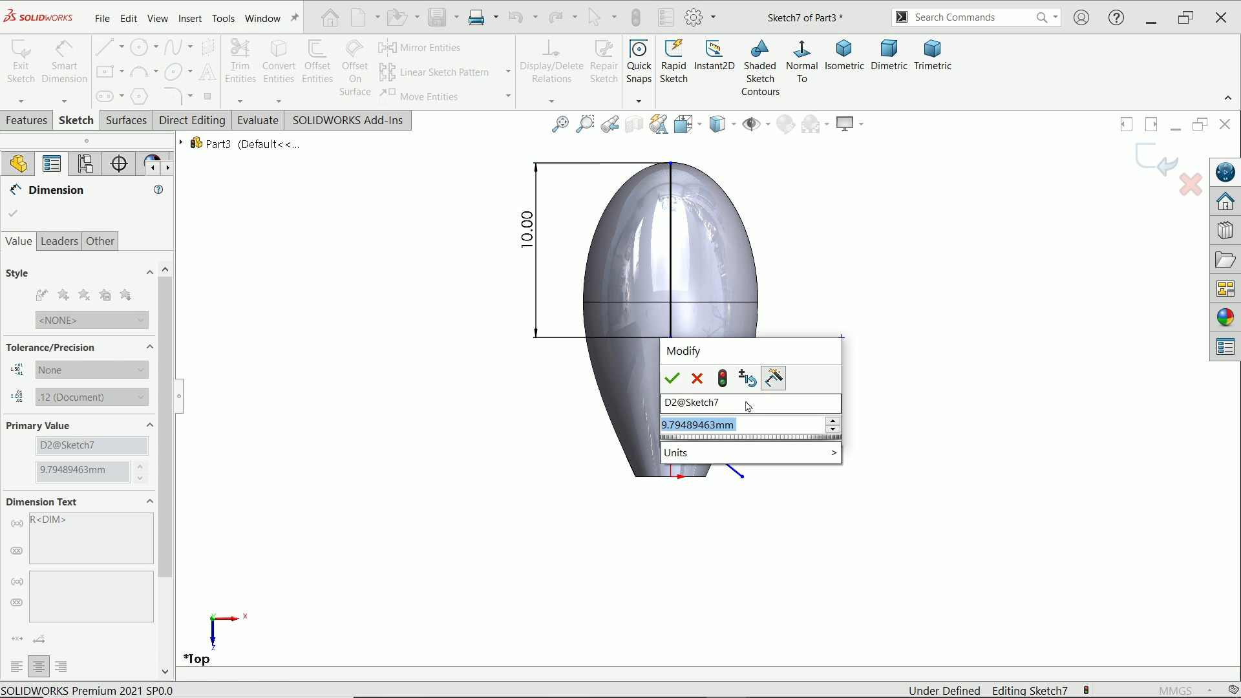
text(10)
key(Return)
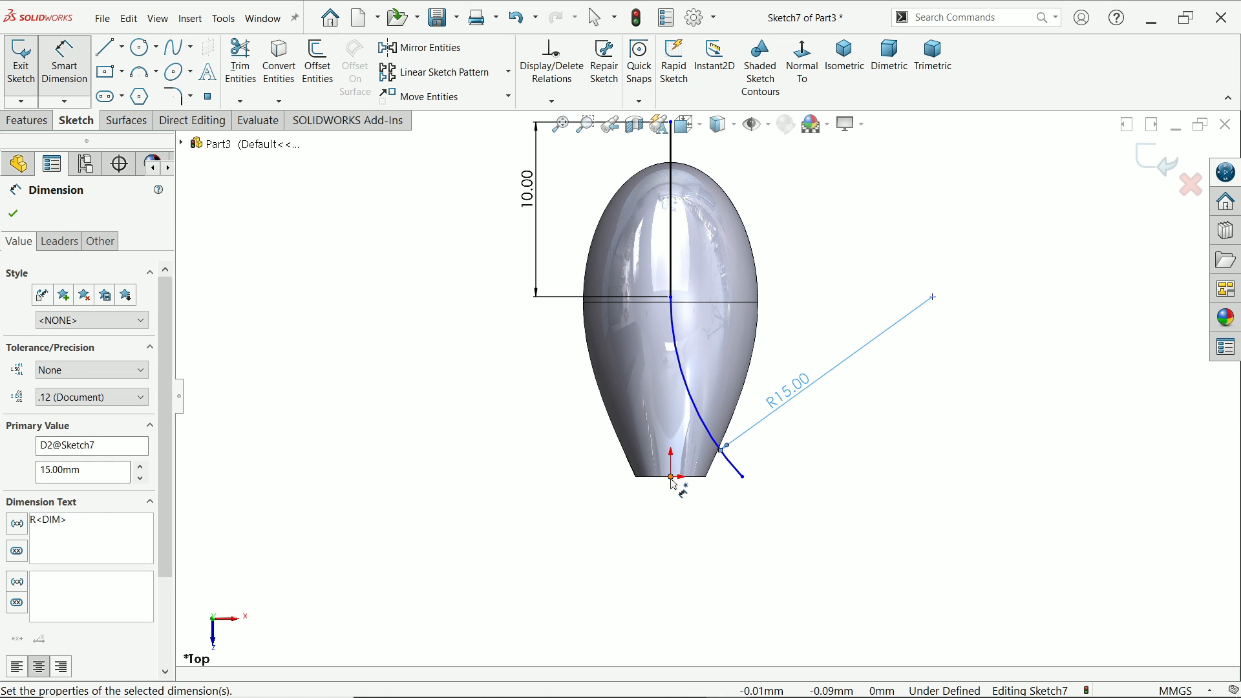
Dimension the line-arc junction 10 mm vertically from the origin
click(672, 478)
click(672, 298)
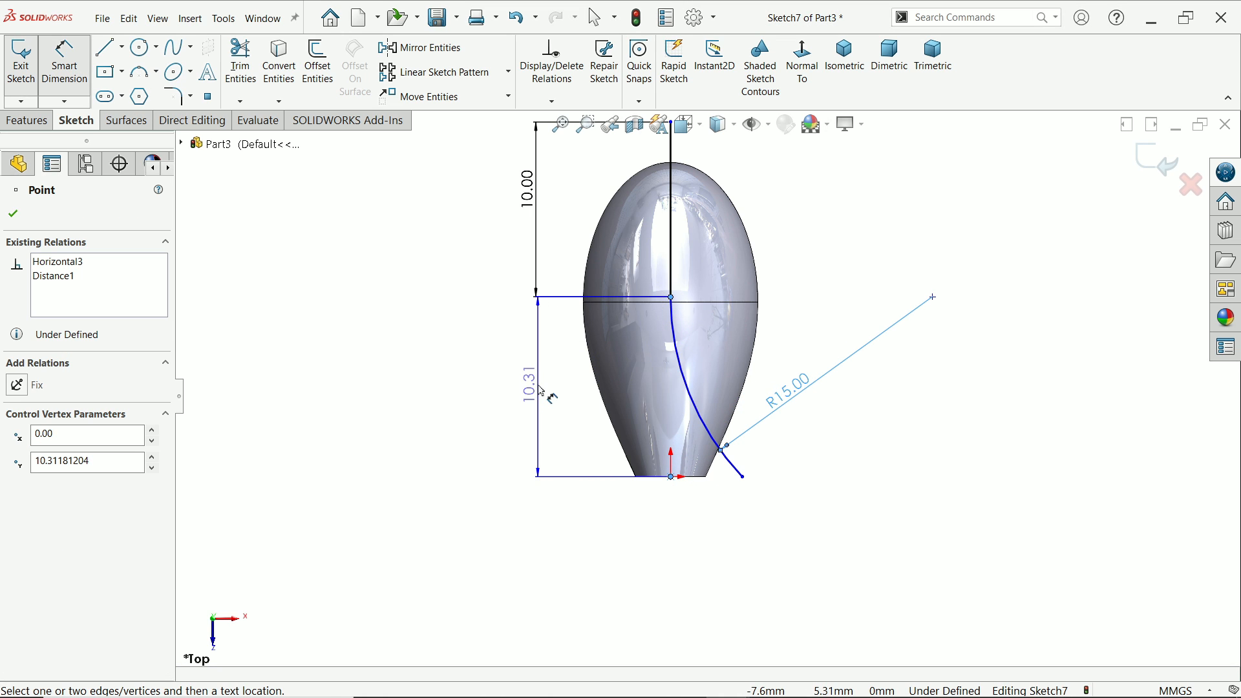
click(541, 391)
text(10)
key(Return)
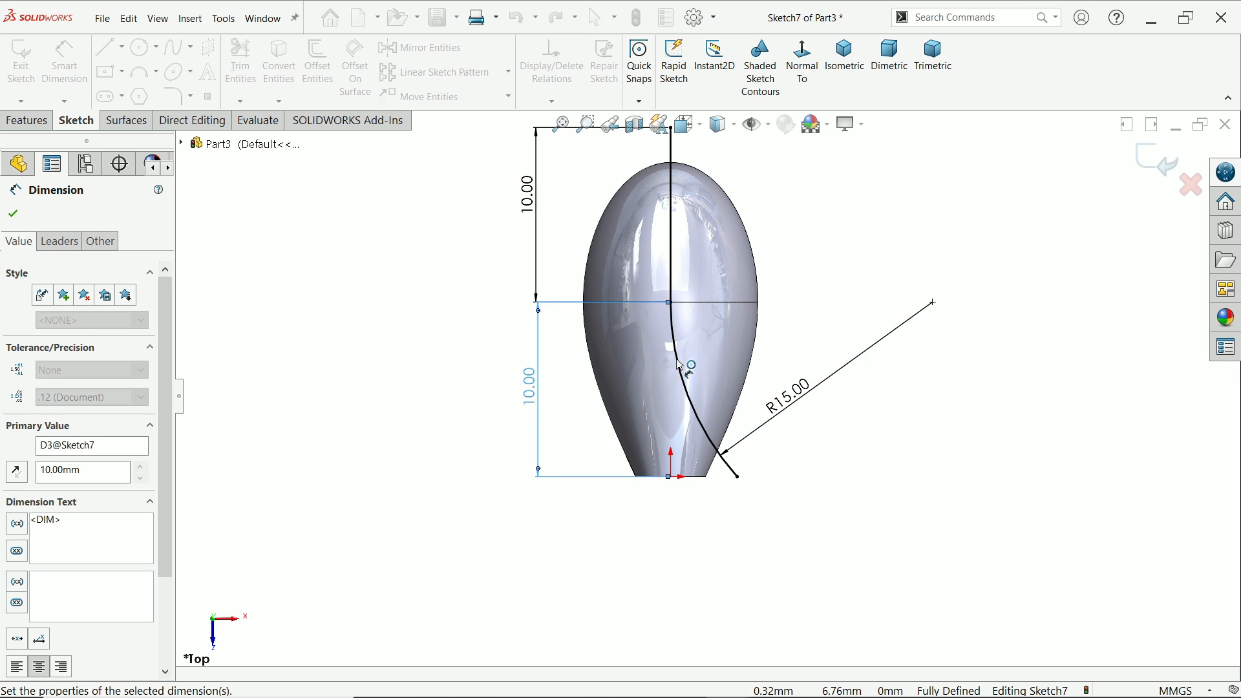
Trim the earbud surface with the line-and-arc sketch, removing the portion on the arc-center side of the profile
scroll(702, 365, up, 2)
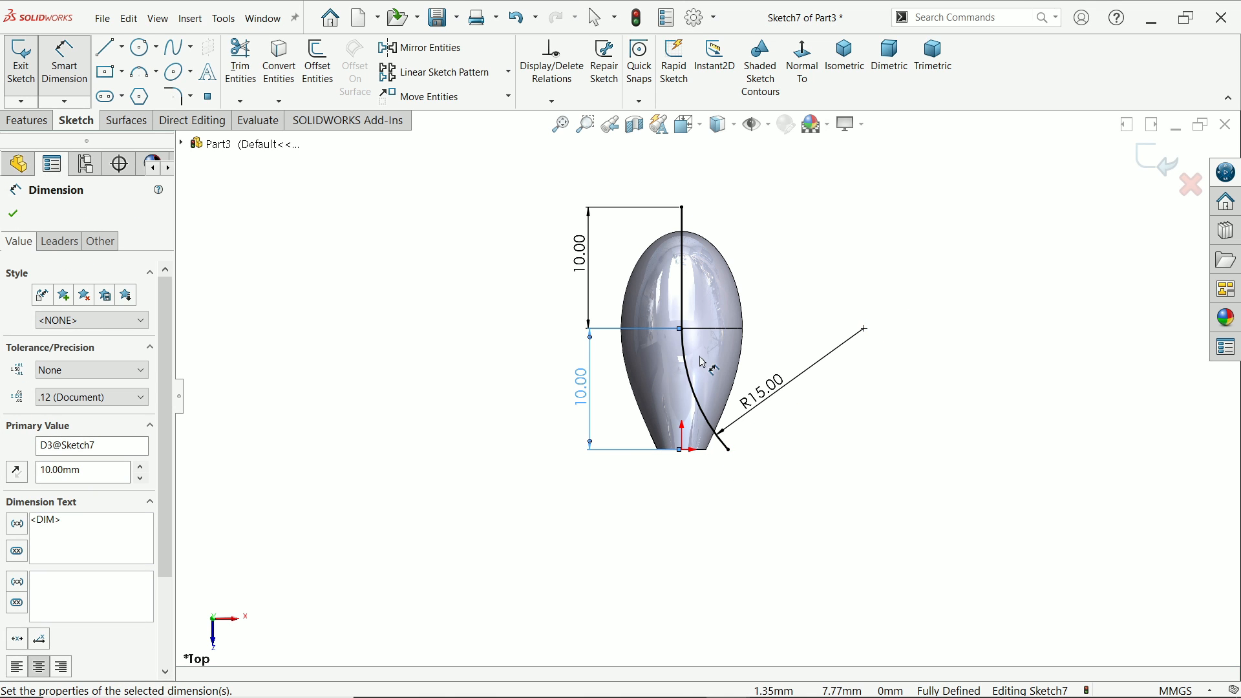
click(16, 219)
middle_drag(529, 304, 560, 265)
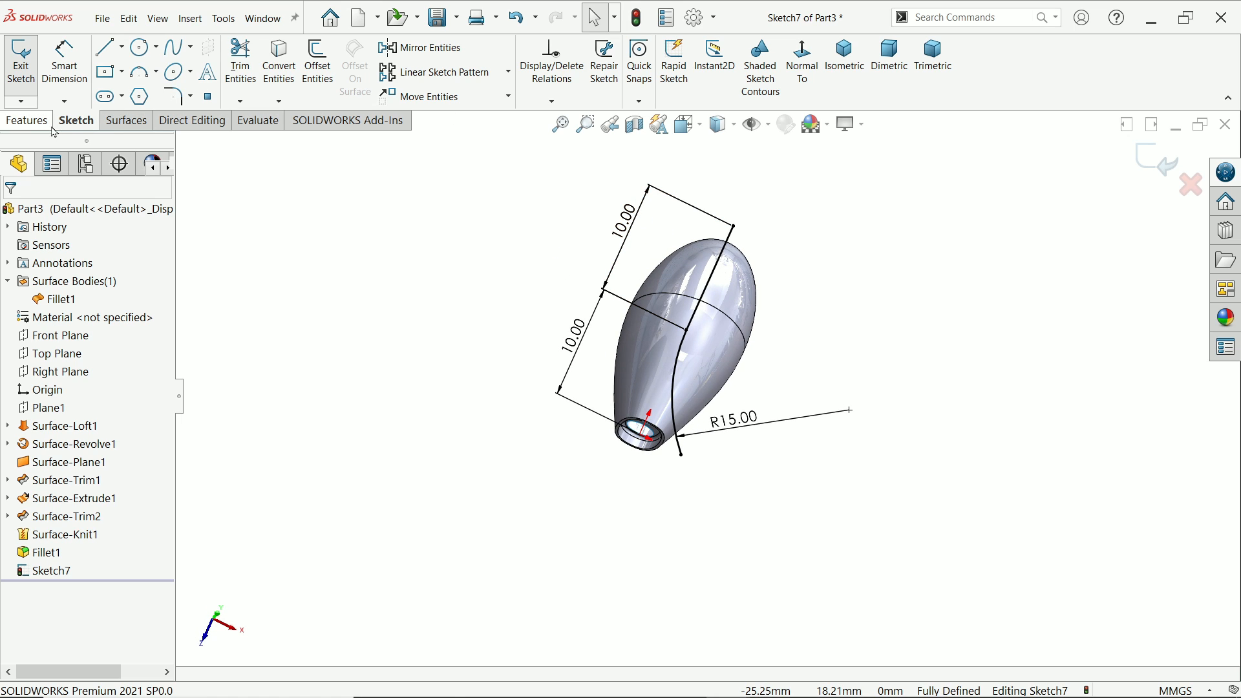
click(127, 120)
click(569, 72)
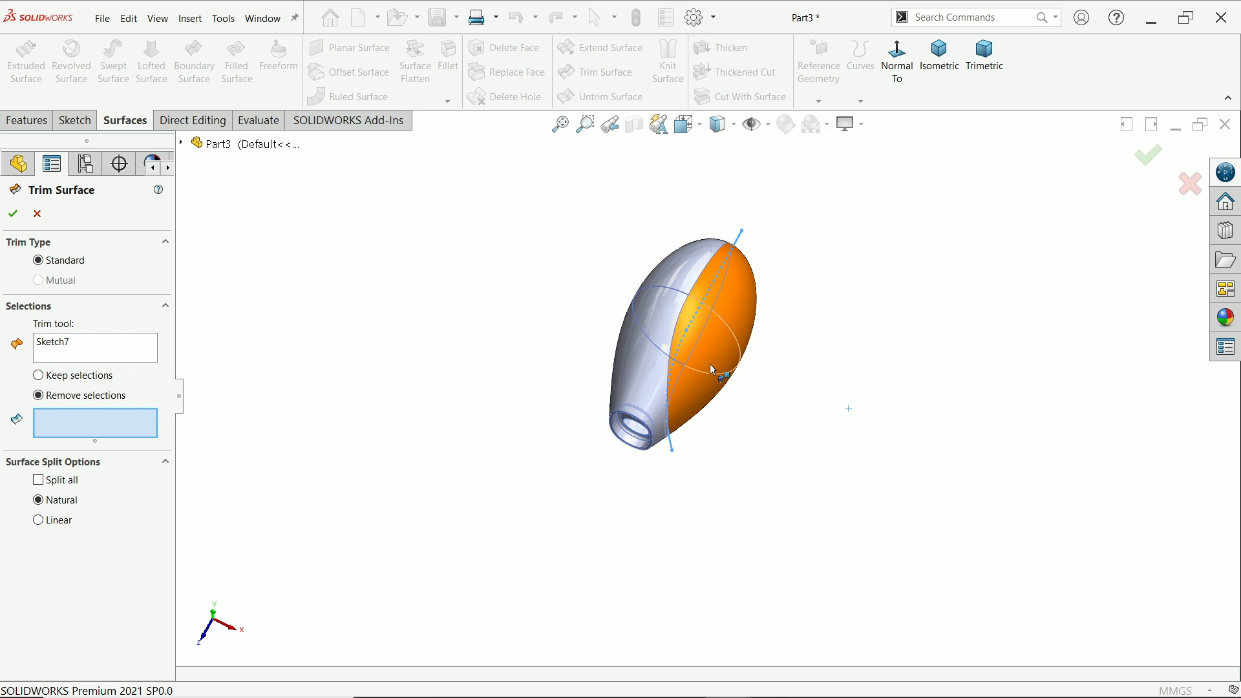
scroll(711, 369, down, 3)
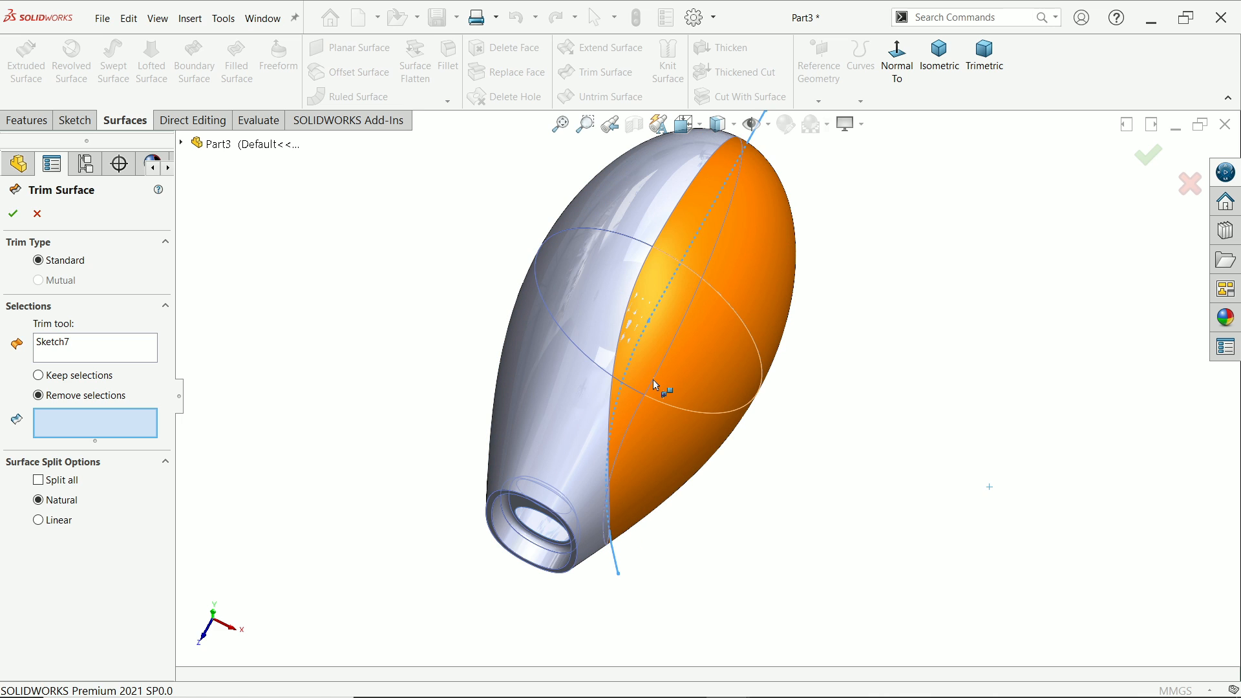
click(704, 359)
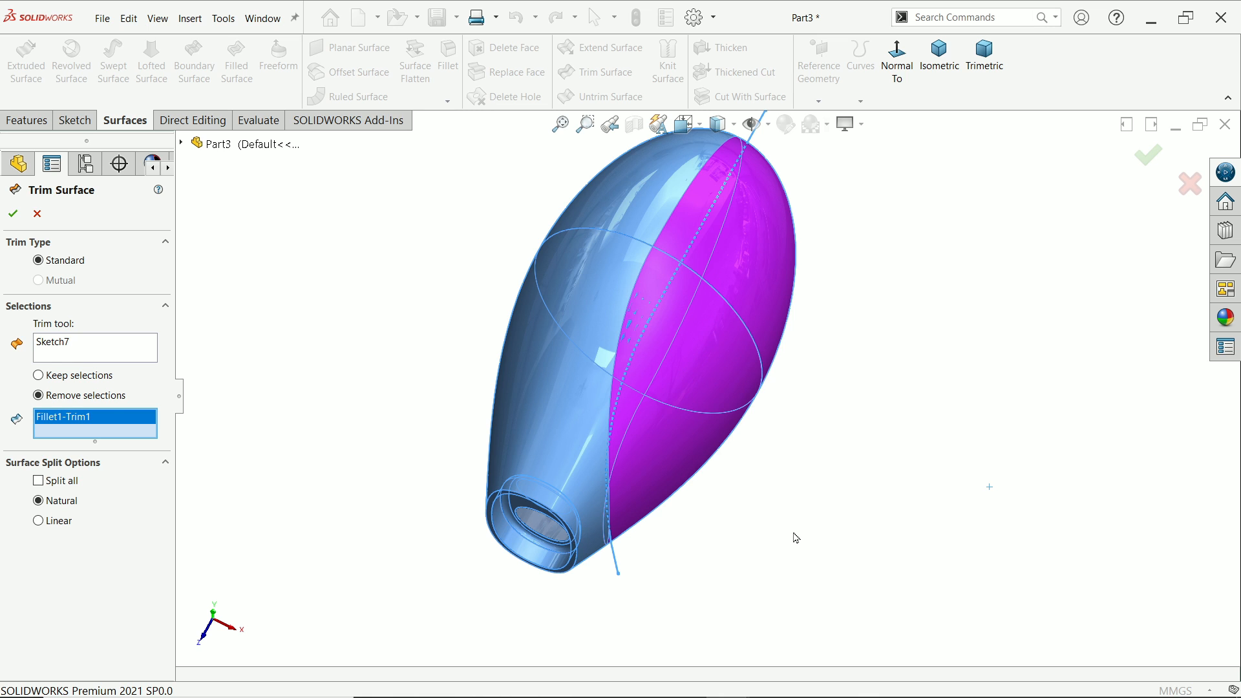
middle_drag(796, 538, 794, 425)
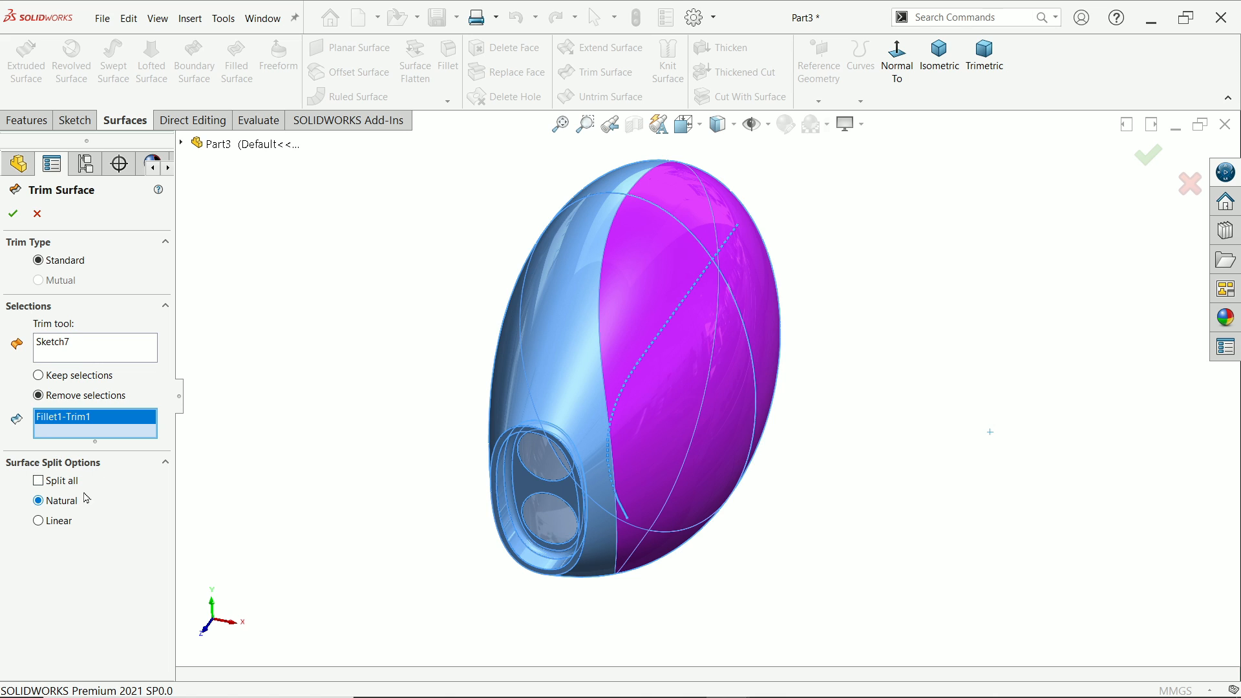
click(15, 214)
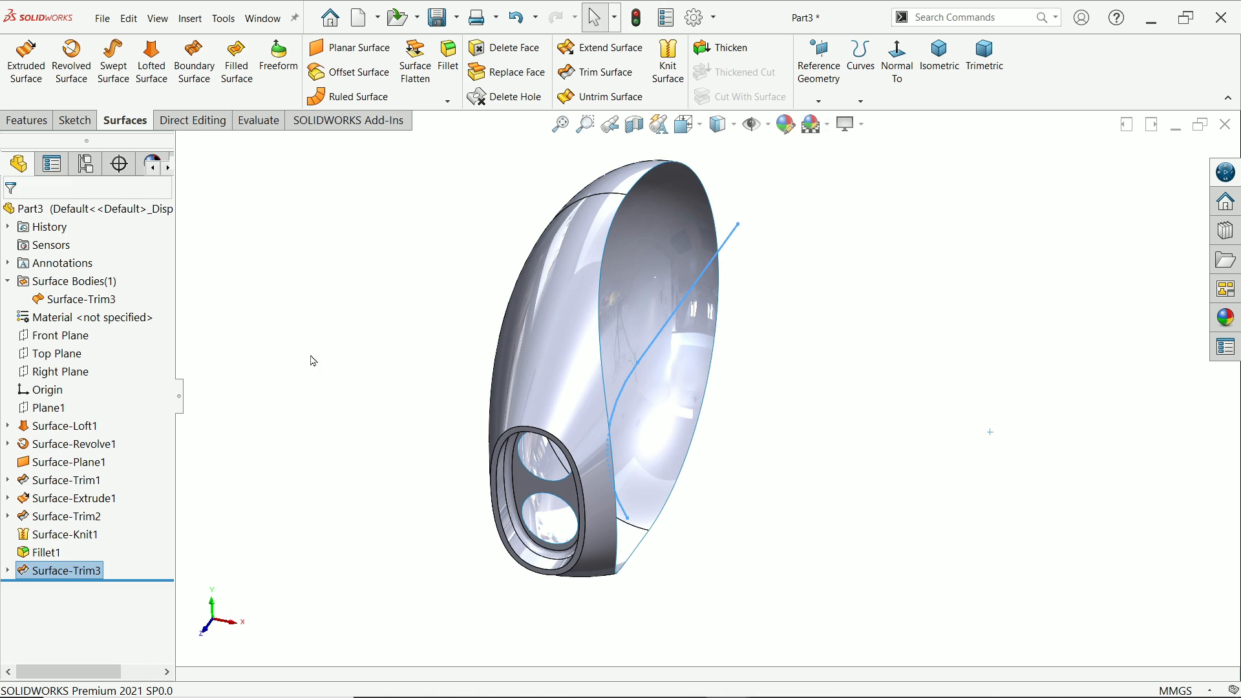
middle_drag(313, 360, 257, 338)
scroll(715, 396, up, 3)
click(691, 520)
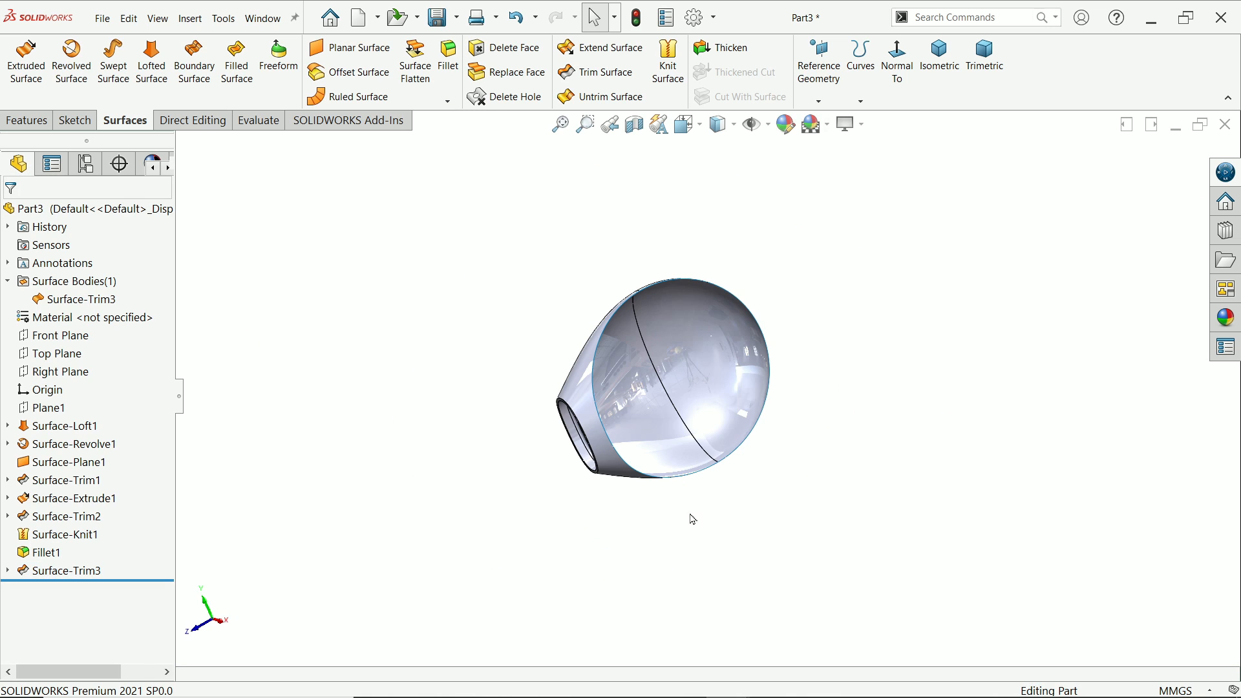
Start a sketch on the Top Plane and draw a circle about 6.9 mm in diameter beside the trimmed body's open side
click(60, 362)
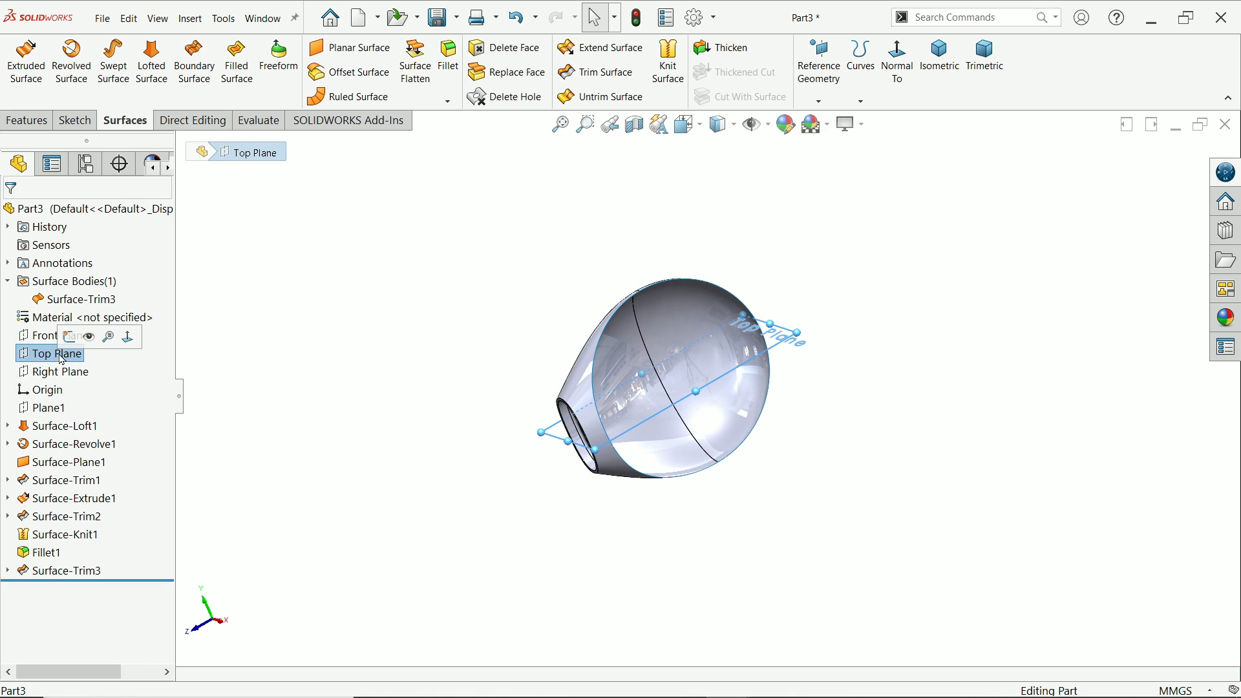
click(102, 335)
scroll(892, 396, down, 3)
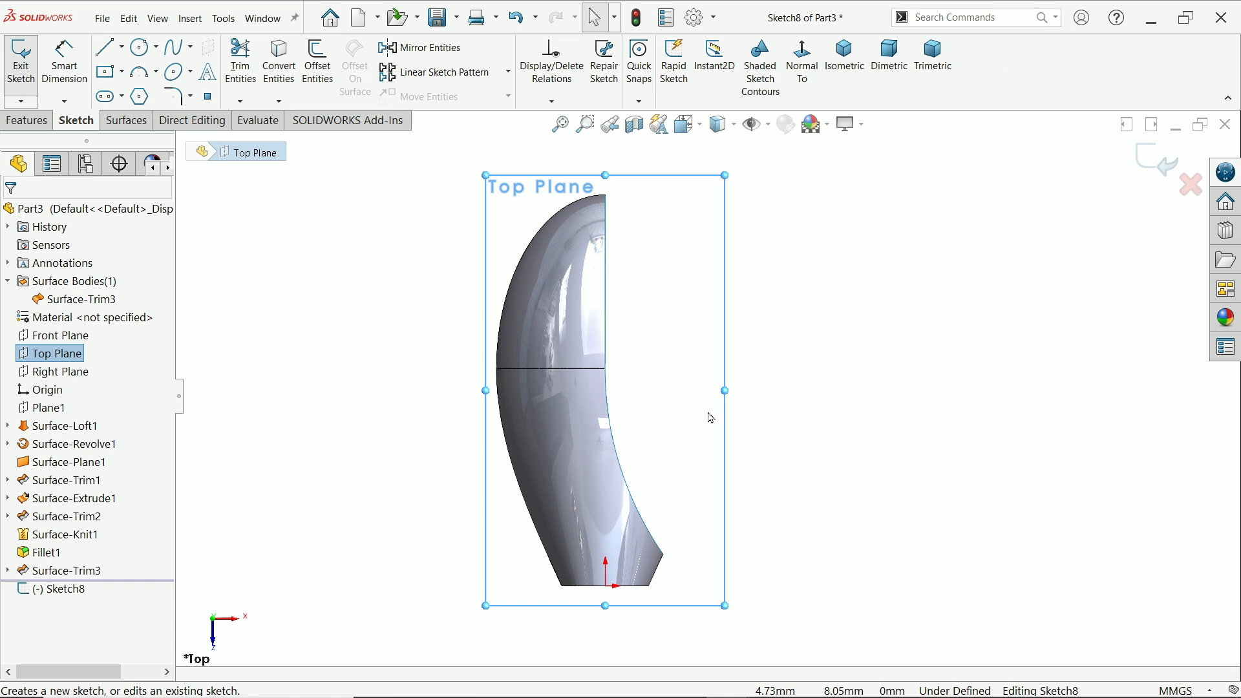
click(142, 47)
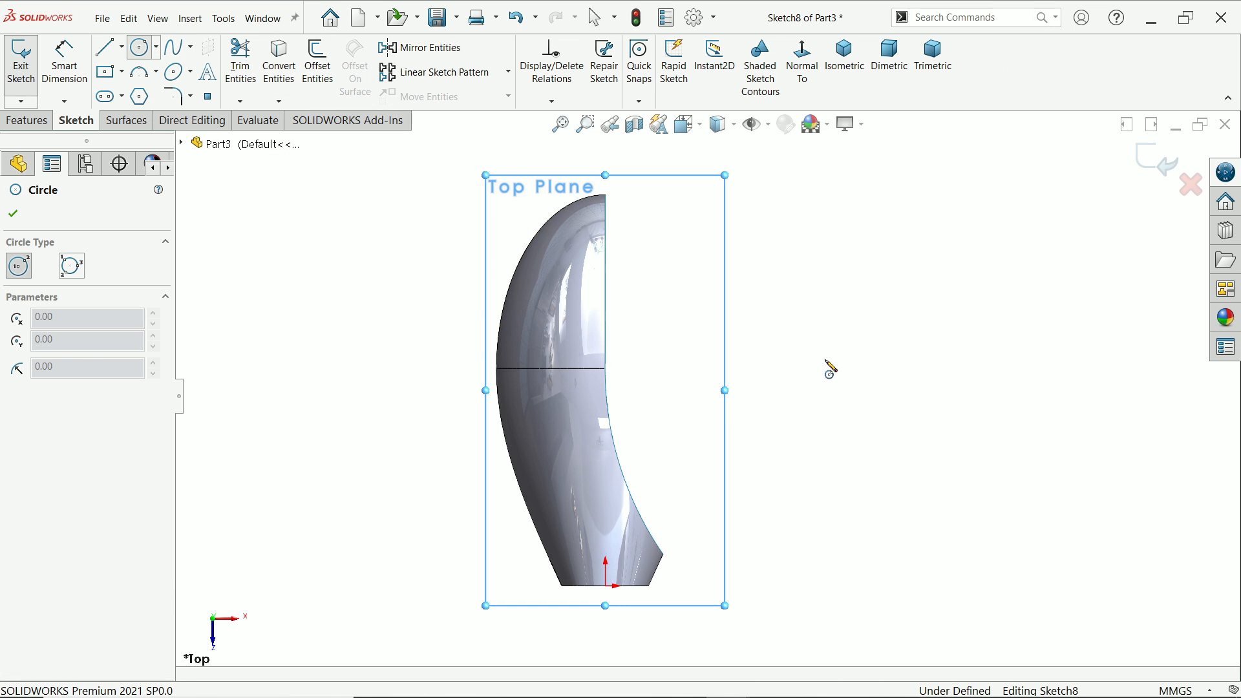
click(825, 360)
click(891, 319)
Dimension the circle's diameter to 6 mm
click(76, 72)
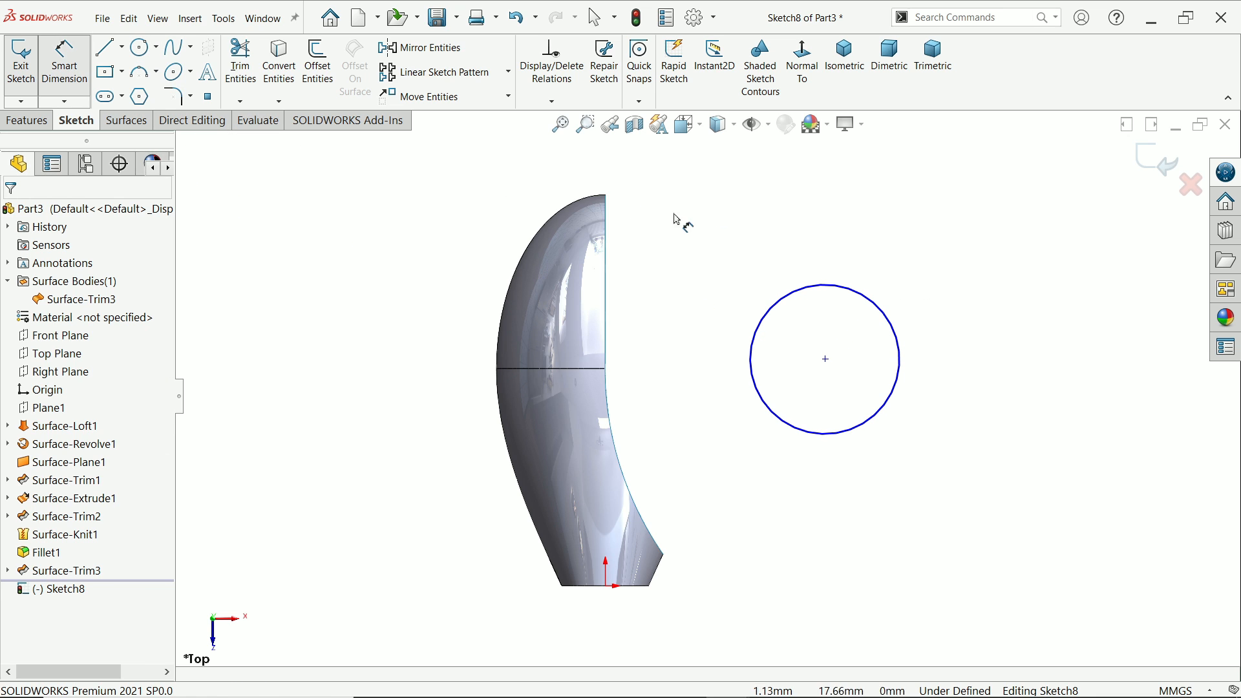
click(858, 295)
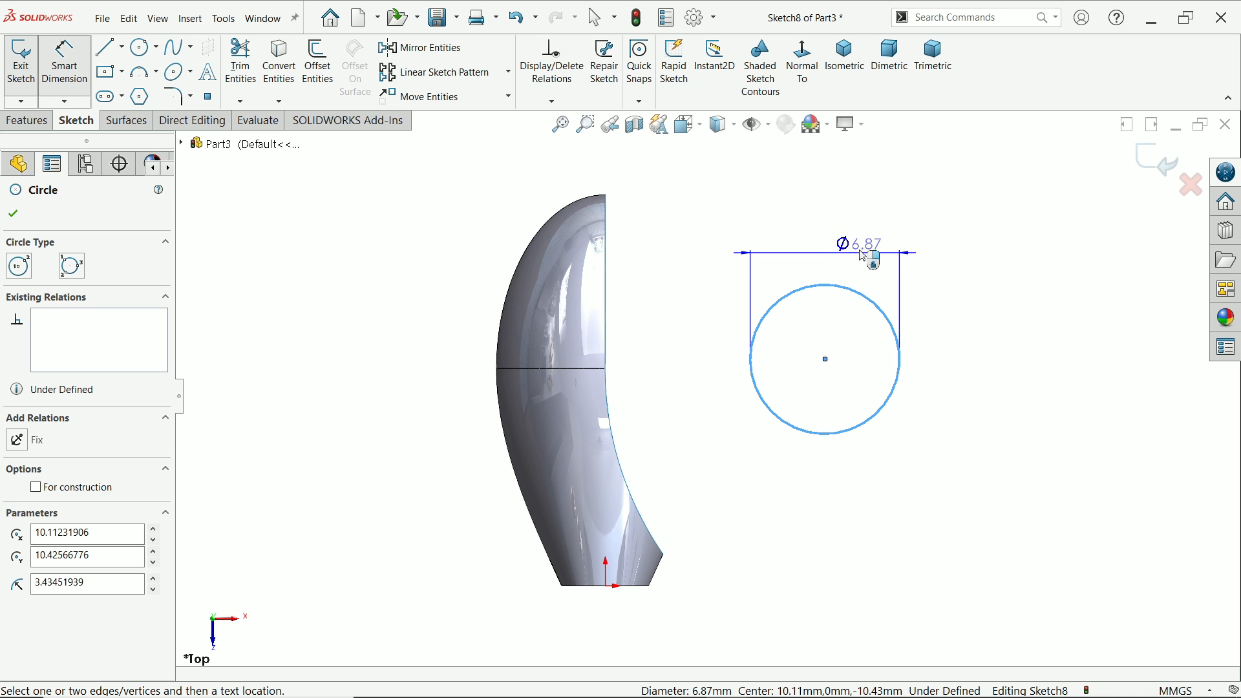
click(878, 221)
text(6)
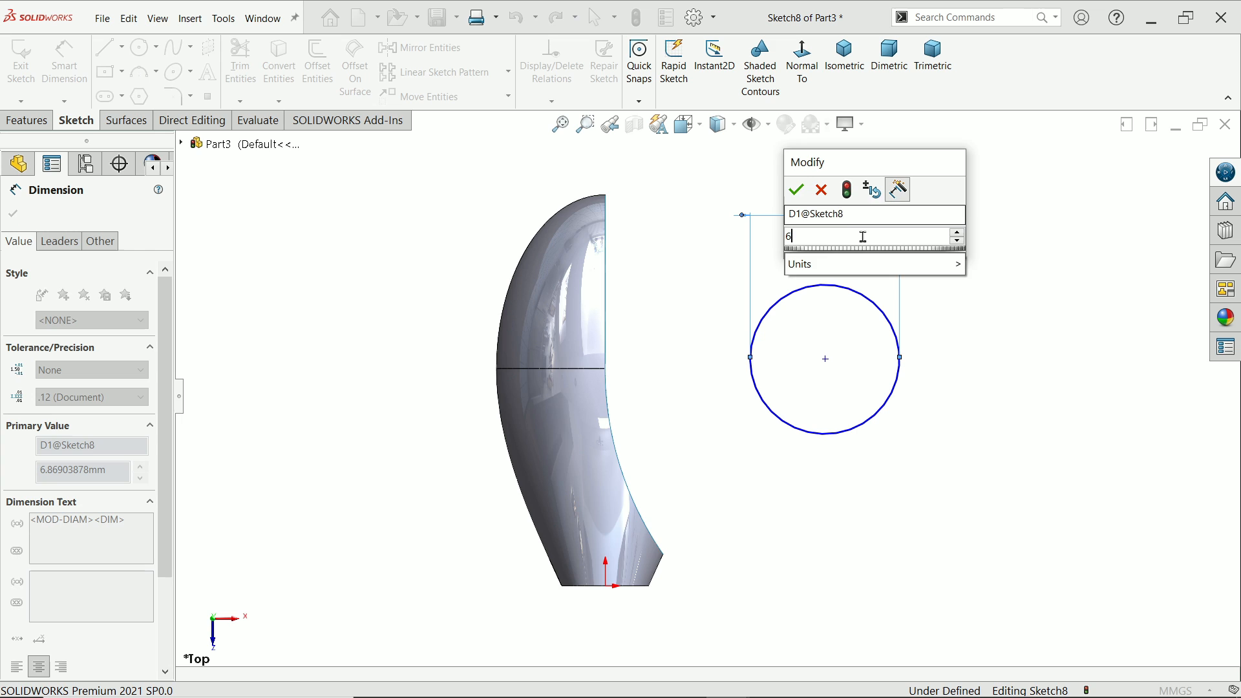
key(Return)
Dimension the circle's center 11 mm horizontally from the origin
click(827, 360)
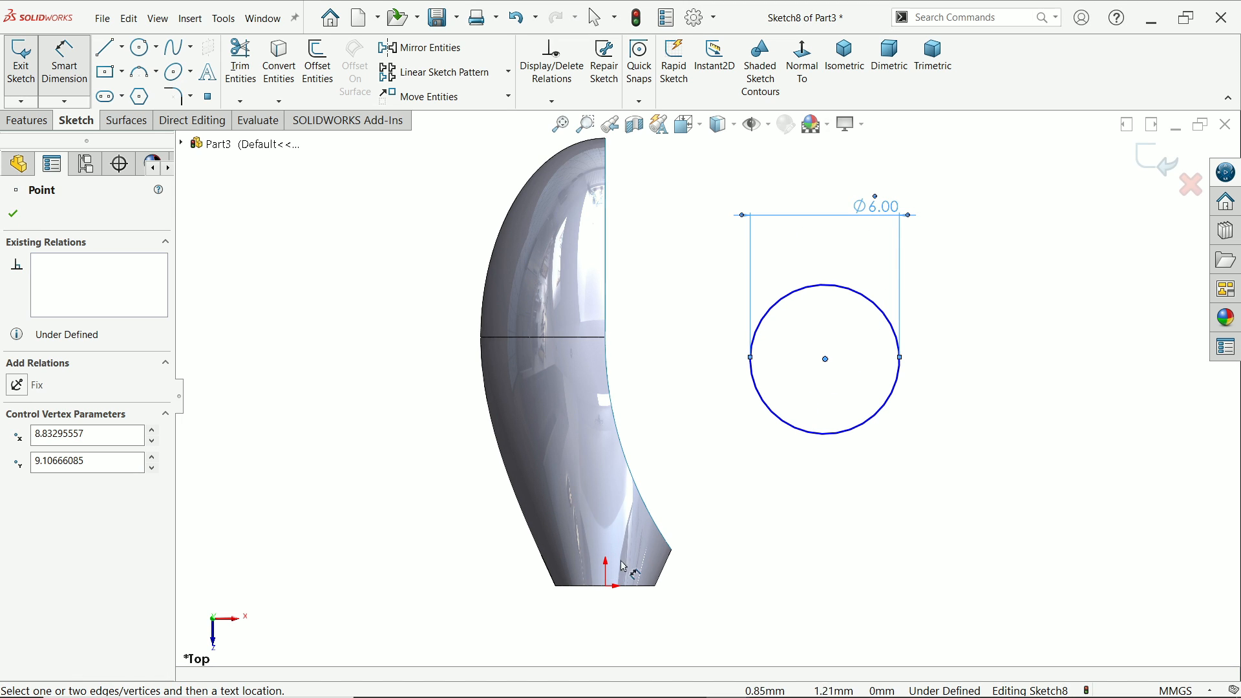
click(607, 587)
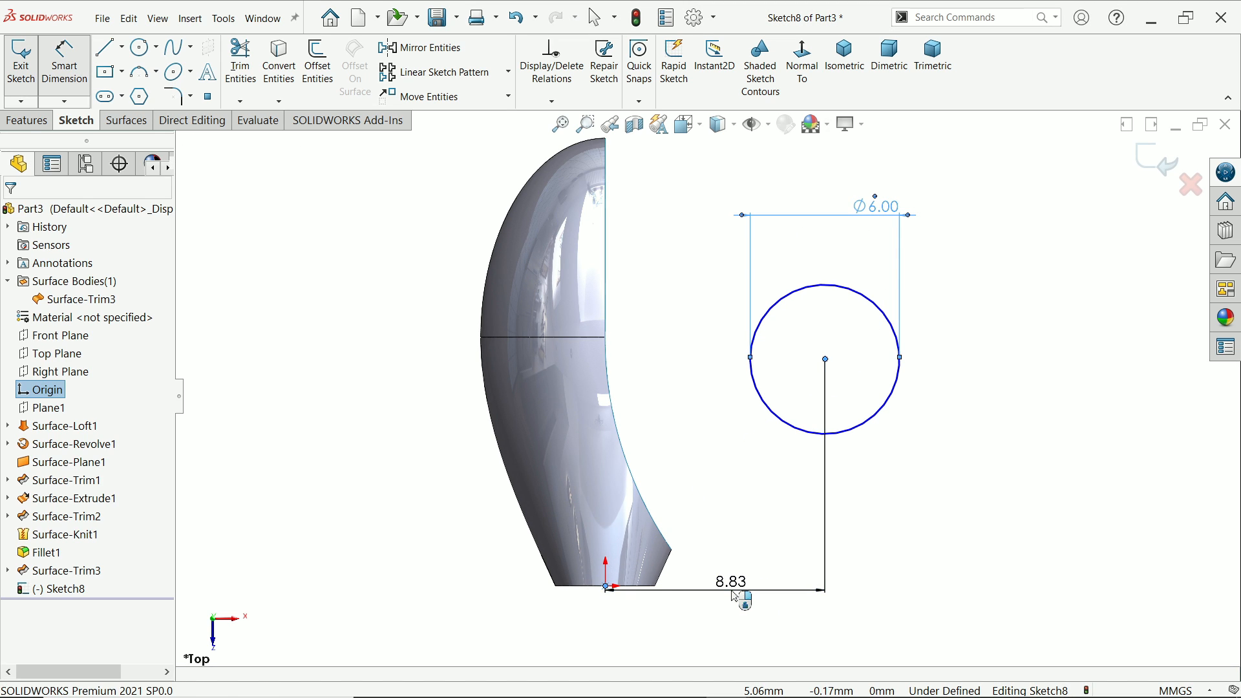
click(733, 591)
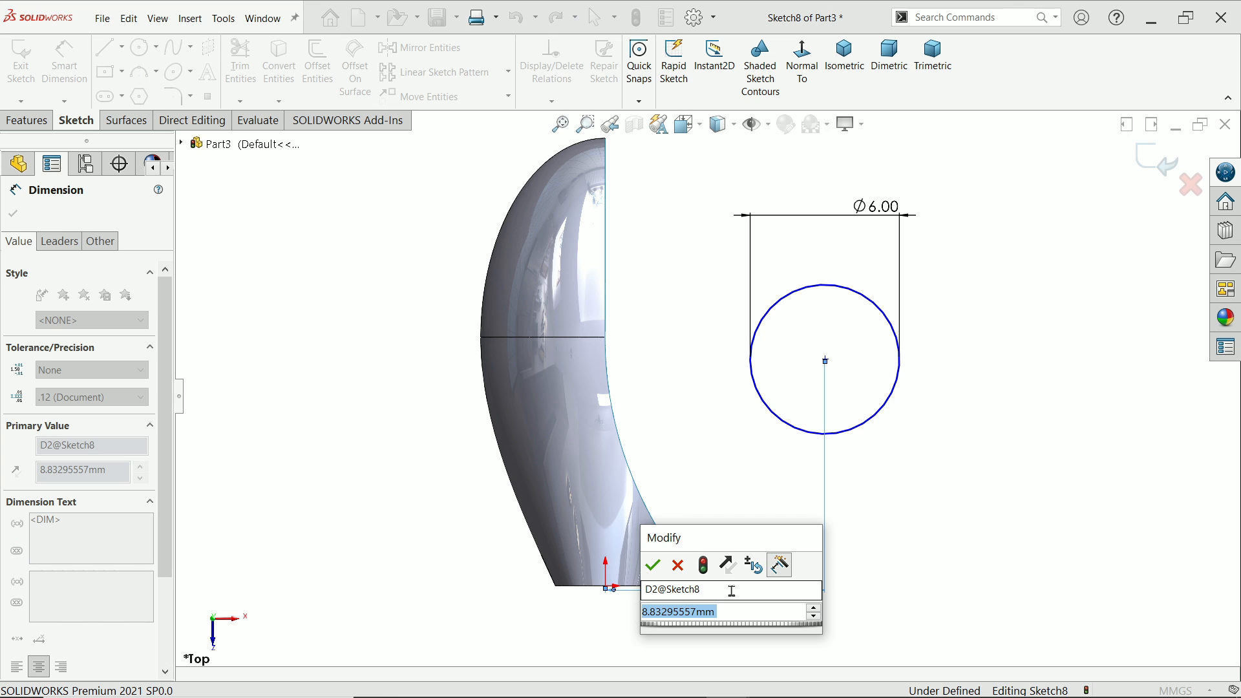
text(11)
key(Return)
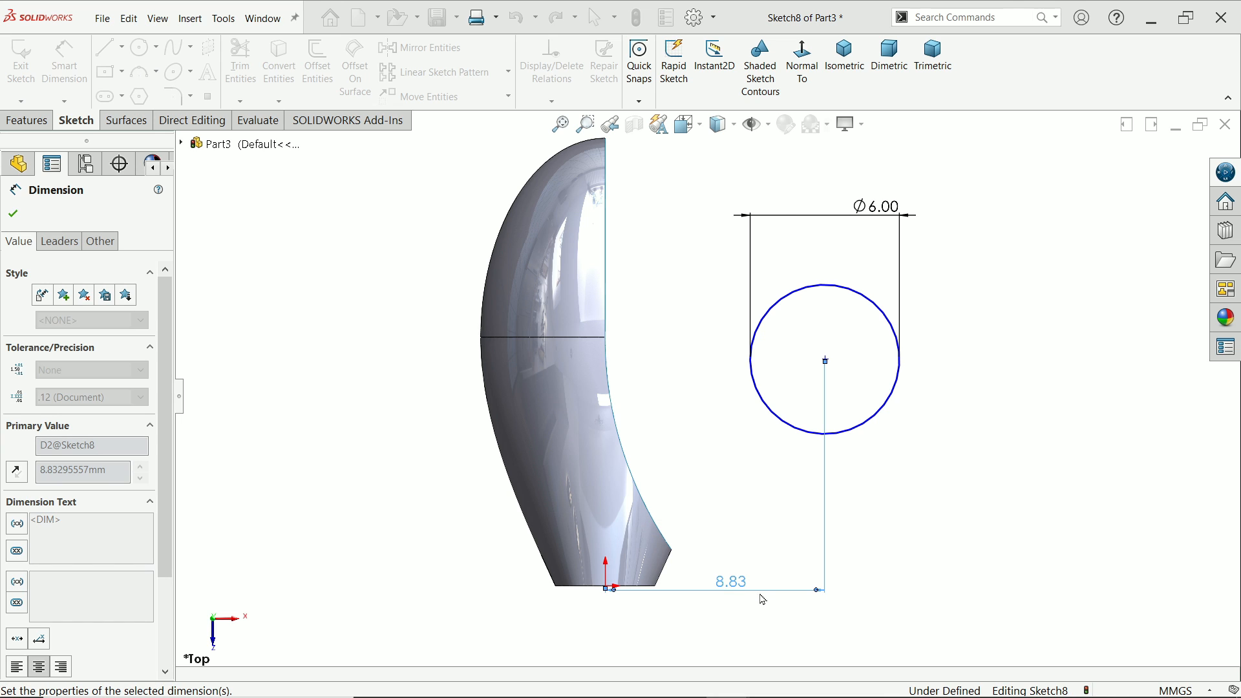
click(891, 391)
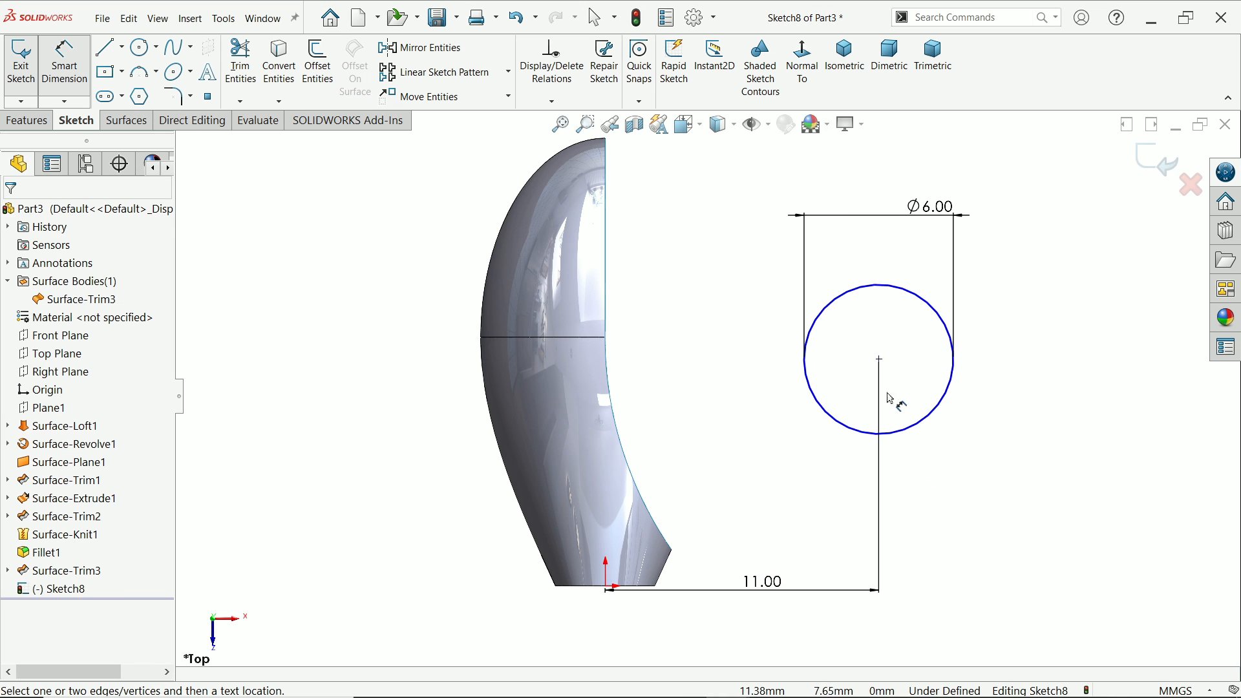
Dimension the circle's center 12 mm vertically from the origin in the sketch
click(881, 361)
click(607, 588)
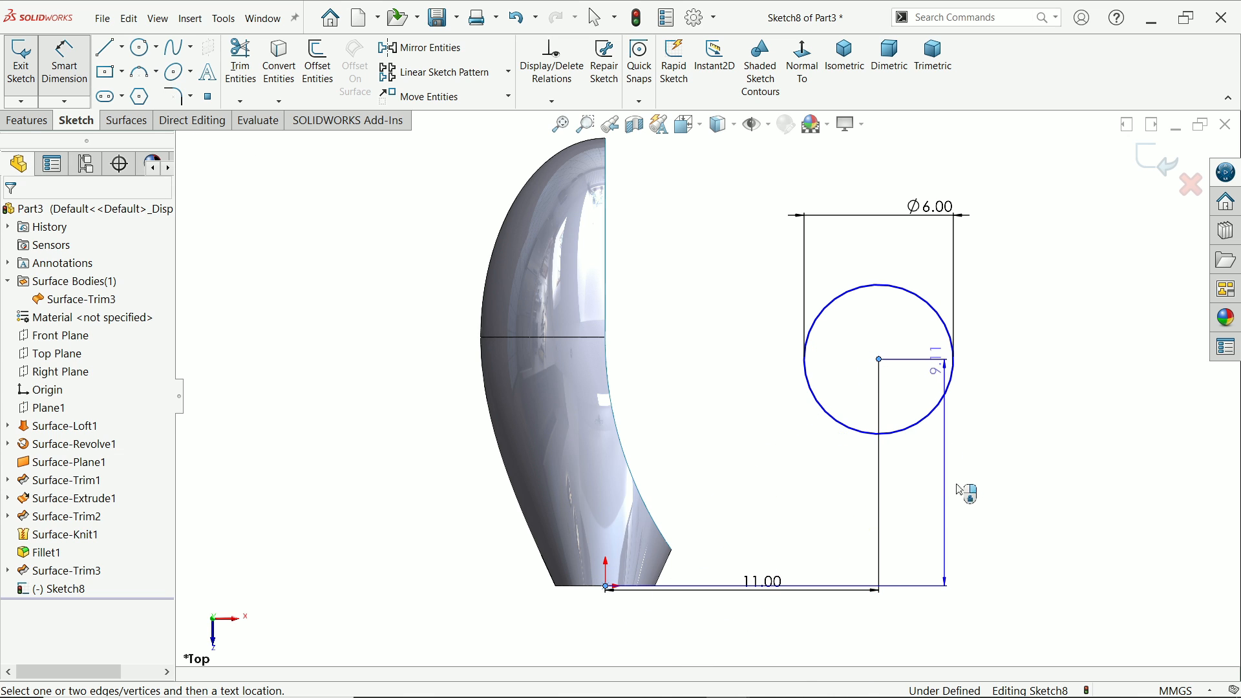
click(996, 483)
text(12)
key(Return)
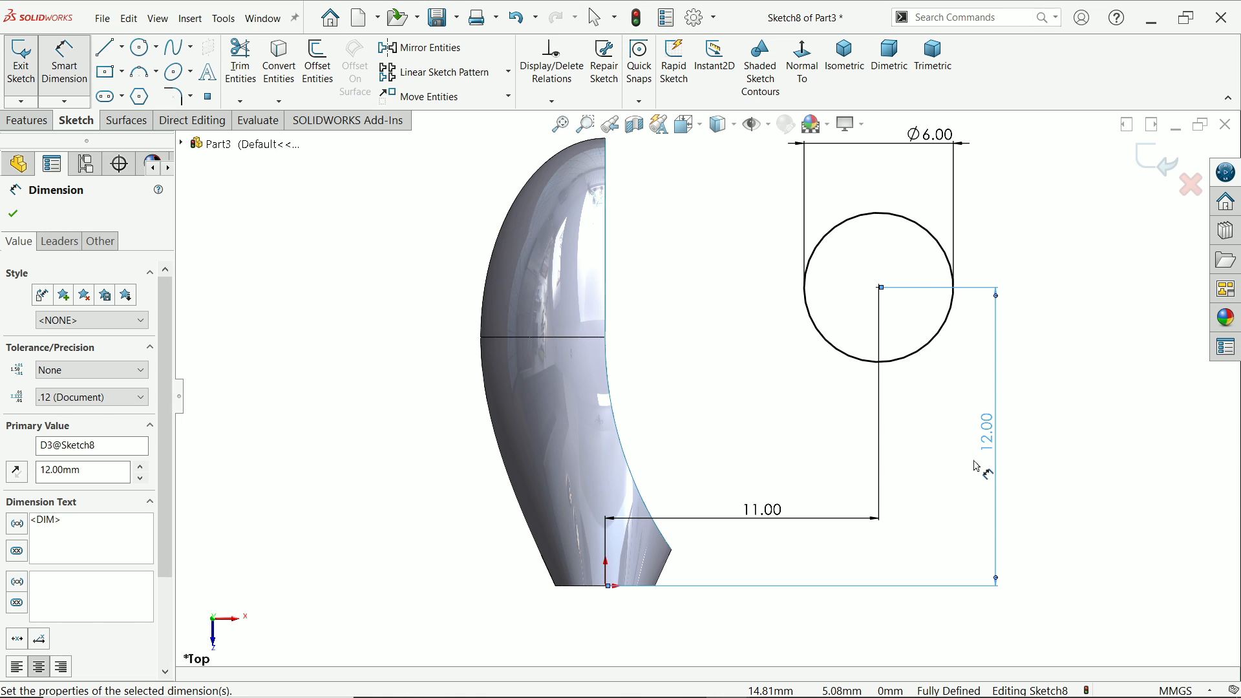
Set up a blind Extruded Surface from the circle with a depth of 28 mm and the direction reversed to point downward
click(29, 121)
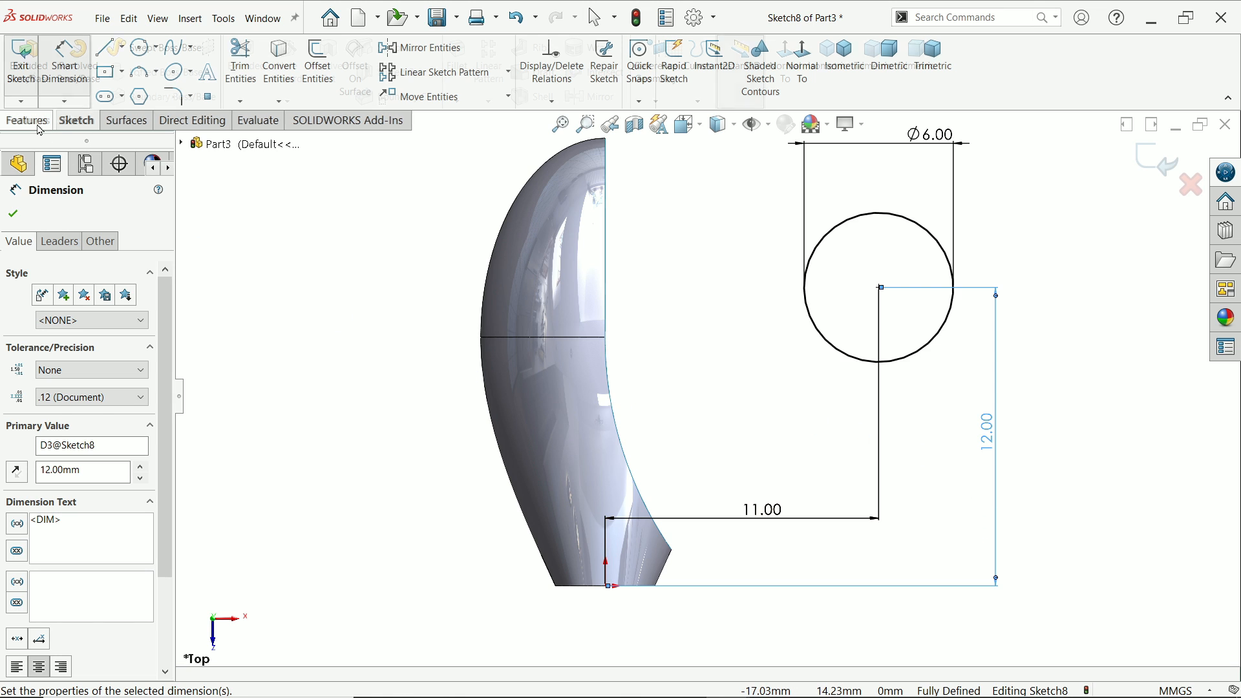
click(136, 121)
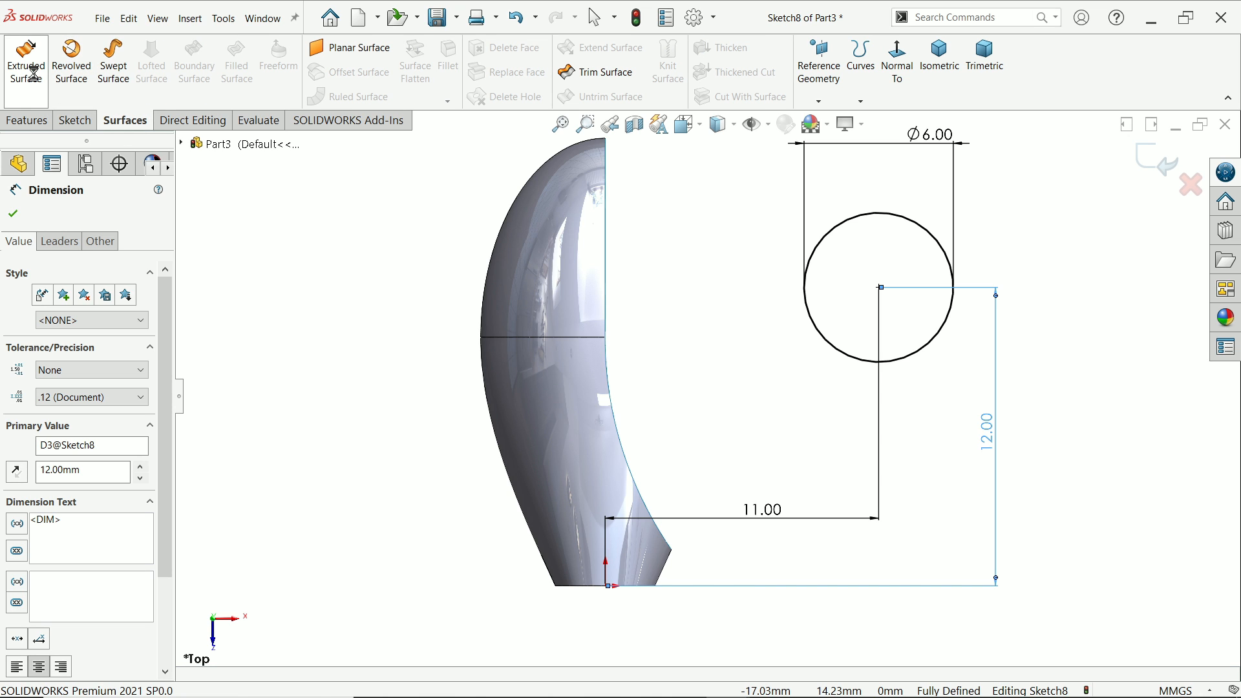
click(26, 62)
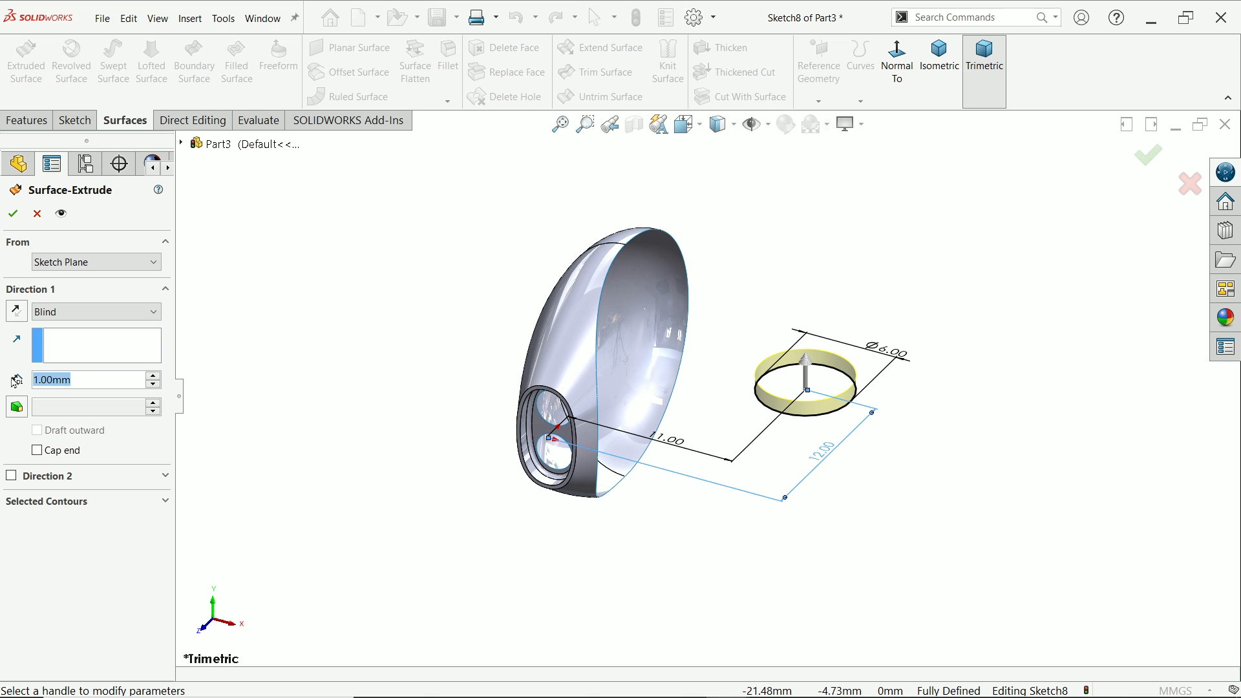
text(28)
key(Return)
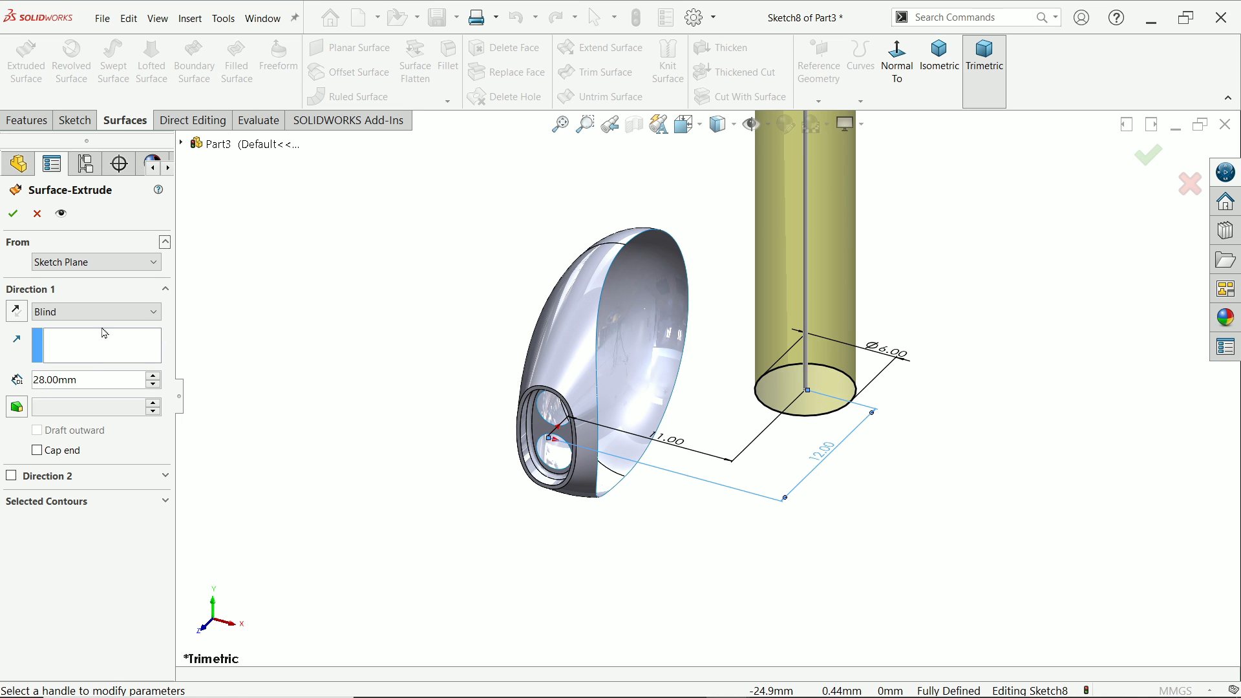
click(22, 314)
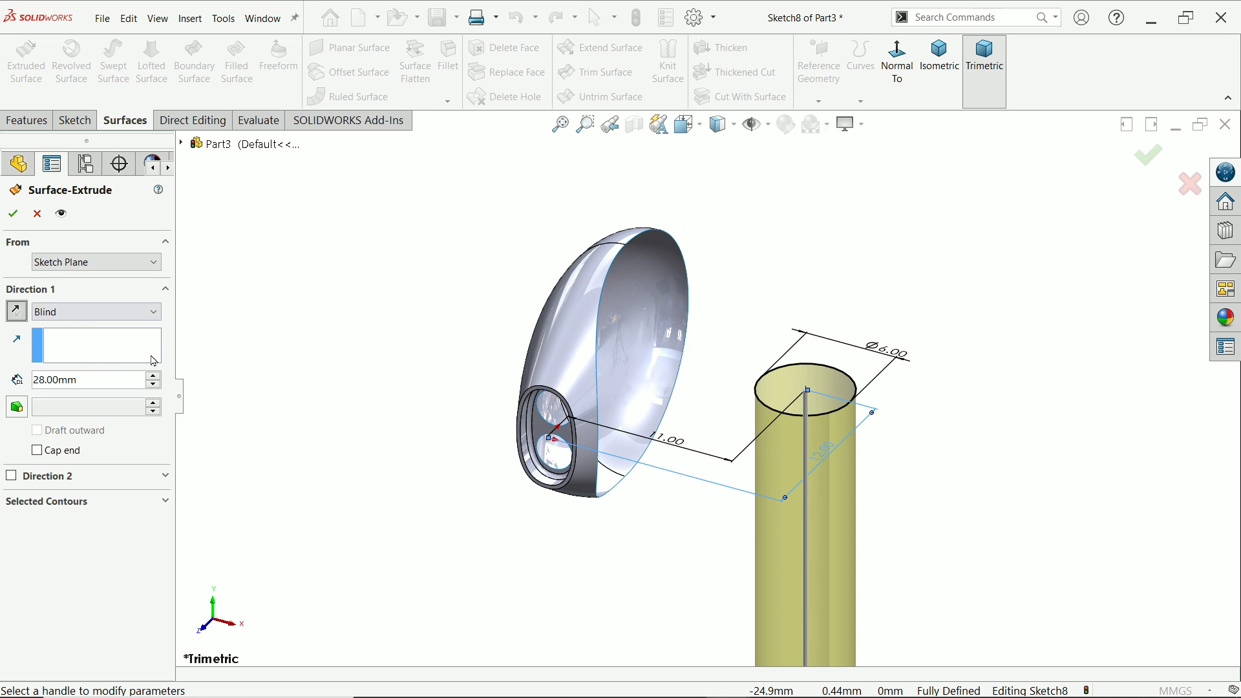
Start the surface extrusion from a 5 mm offset, flipped to lie below the sketch plane
scroll(838, 385, down, 2)
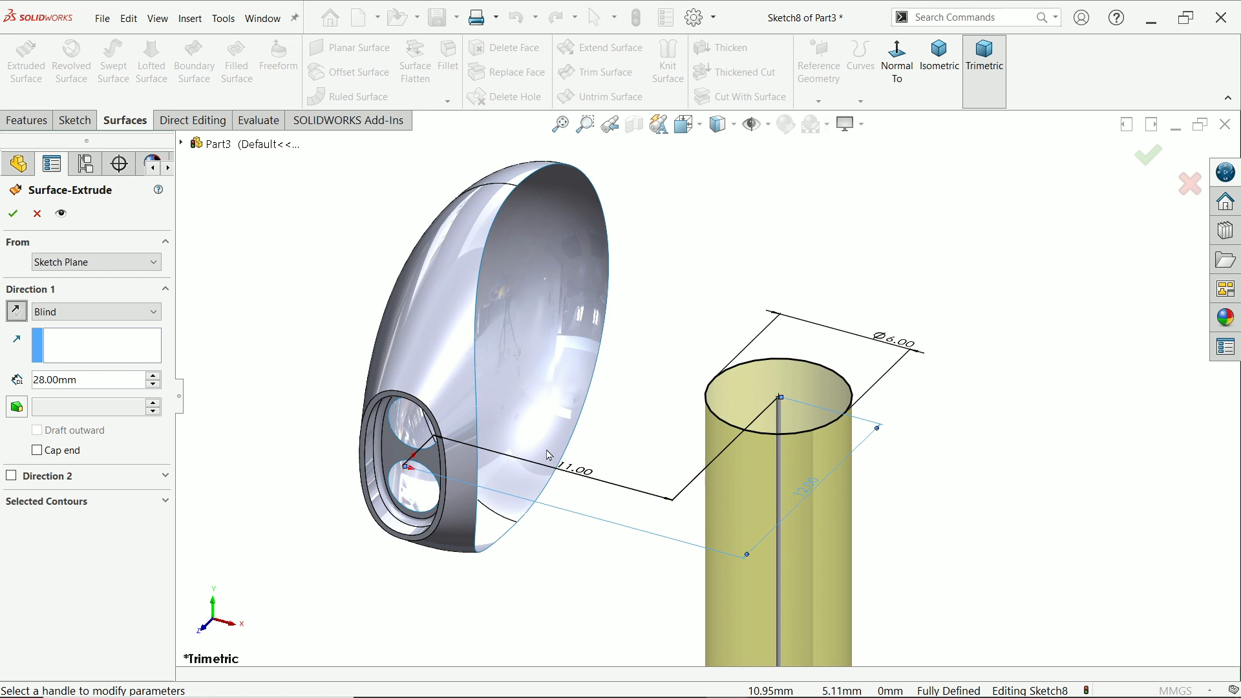
click(91, 262)
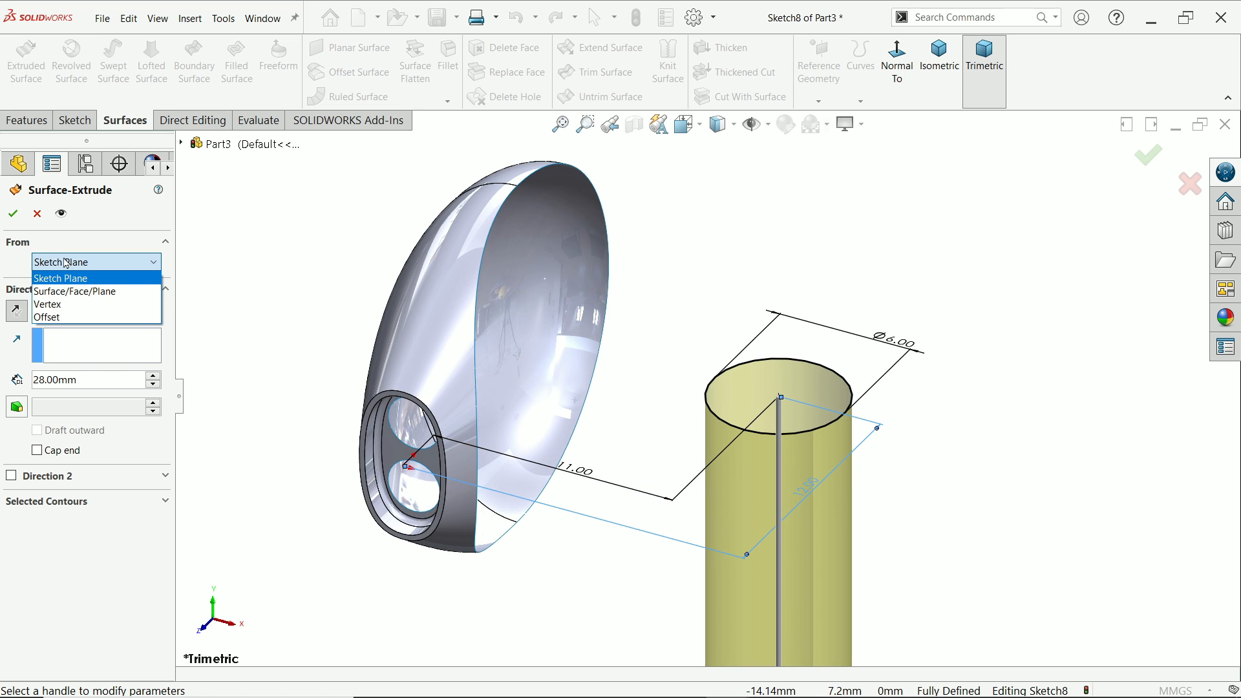
click(54, 322)
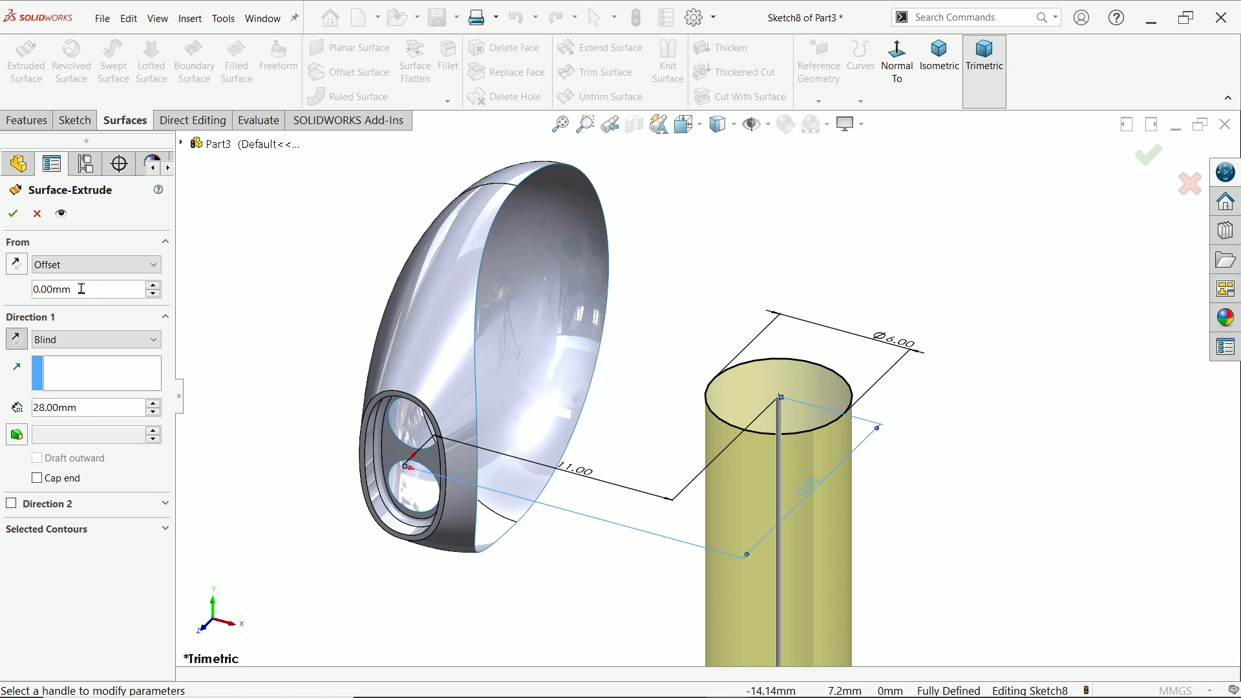
text(5)
key(Return)
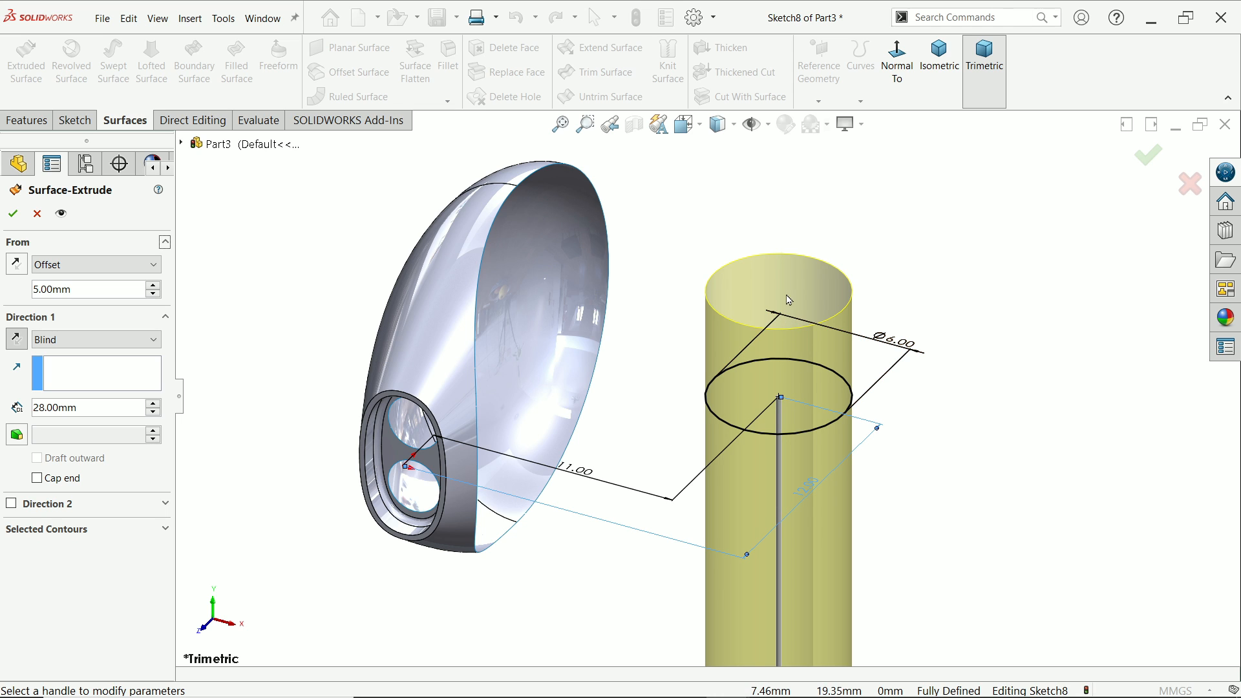
click(15, 265)
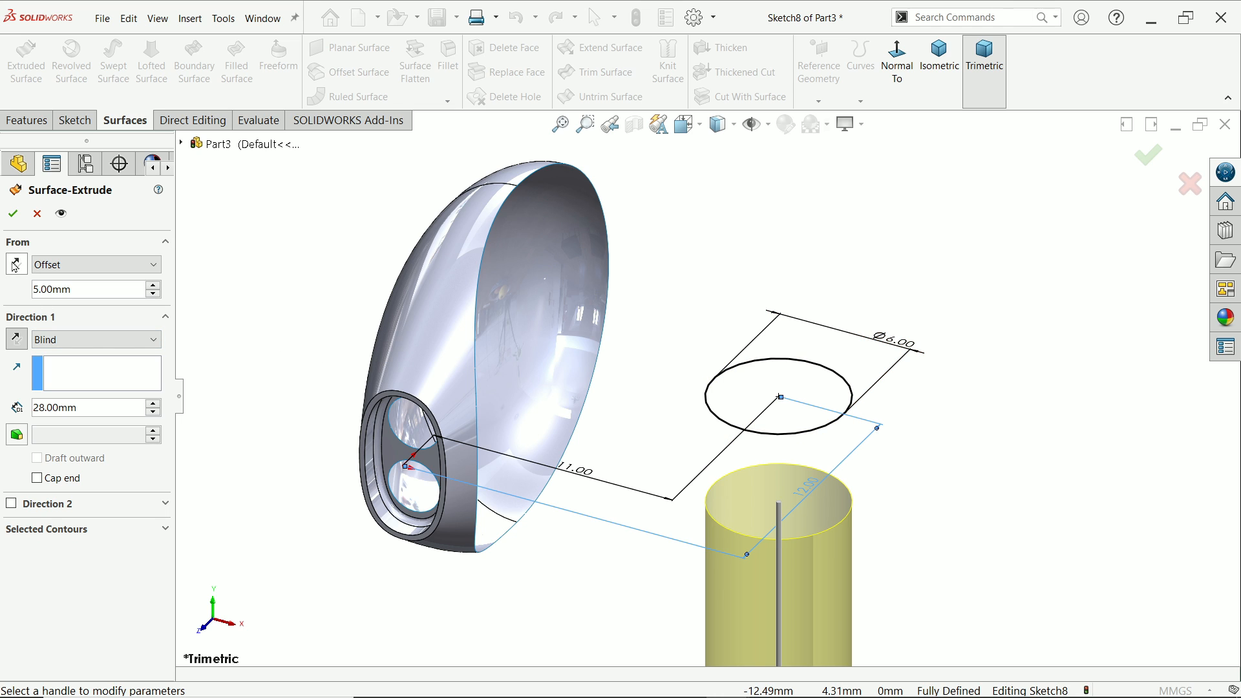
scroll(370, 344, up, 4)
scroll(486, 430, down, 3)
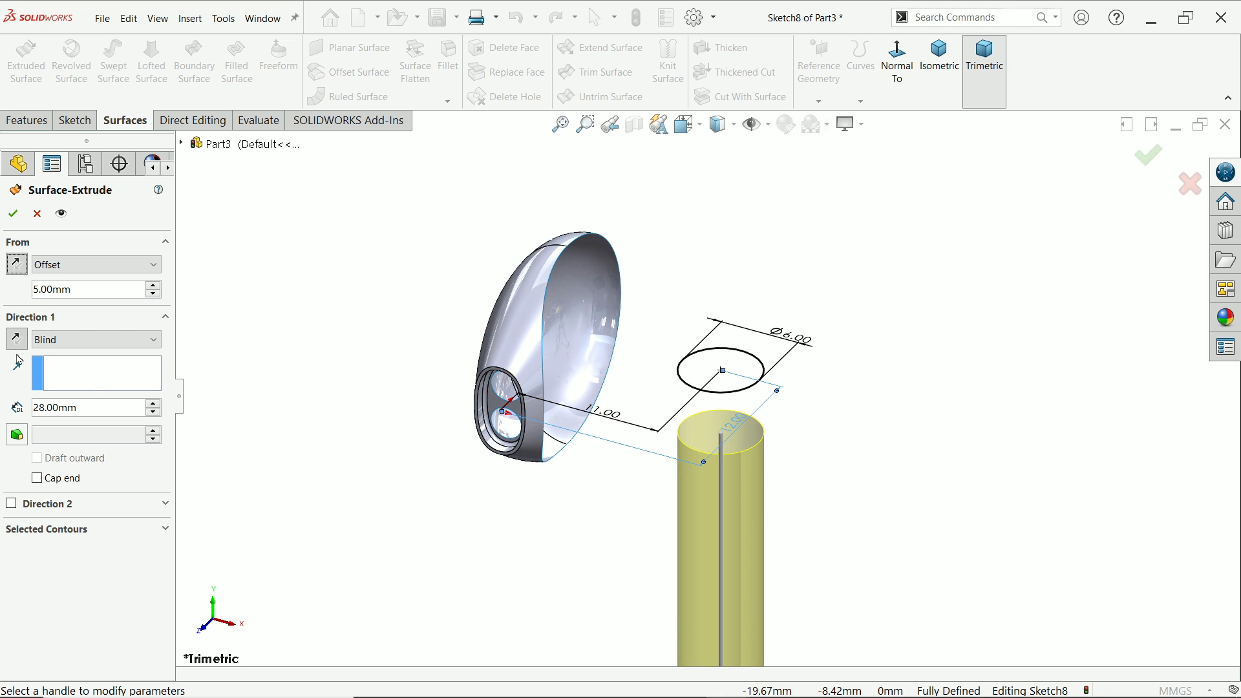
Cap the end of the extruded cylinder surface and finish the extrusion
click(38, 479)
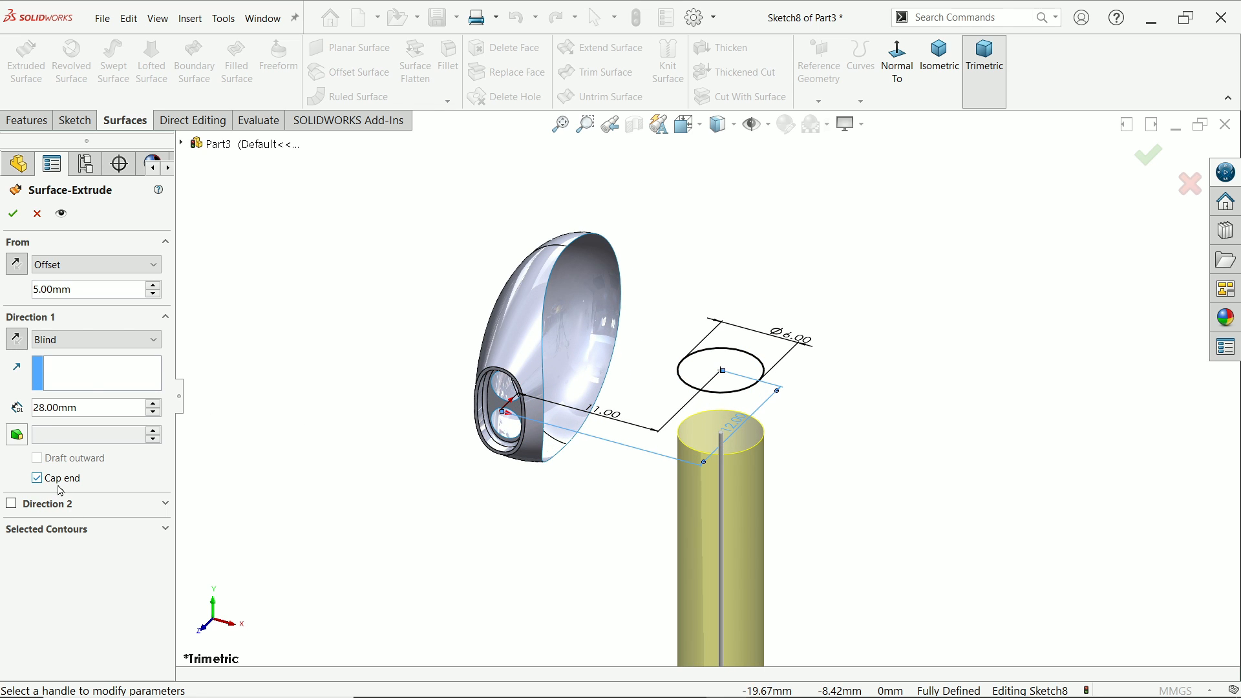
scroll(715, 515, up, 3)
scroll(762, 463, down, 6)
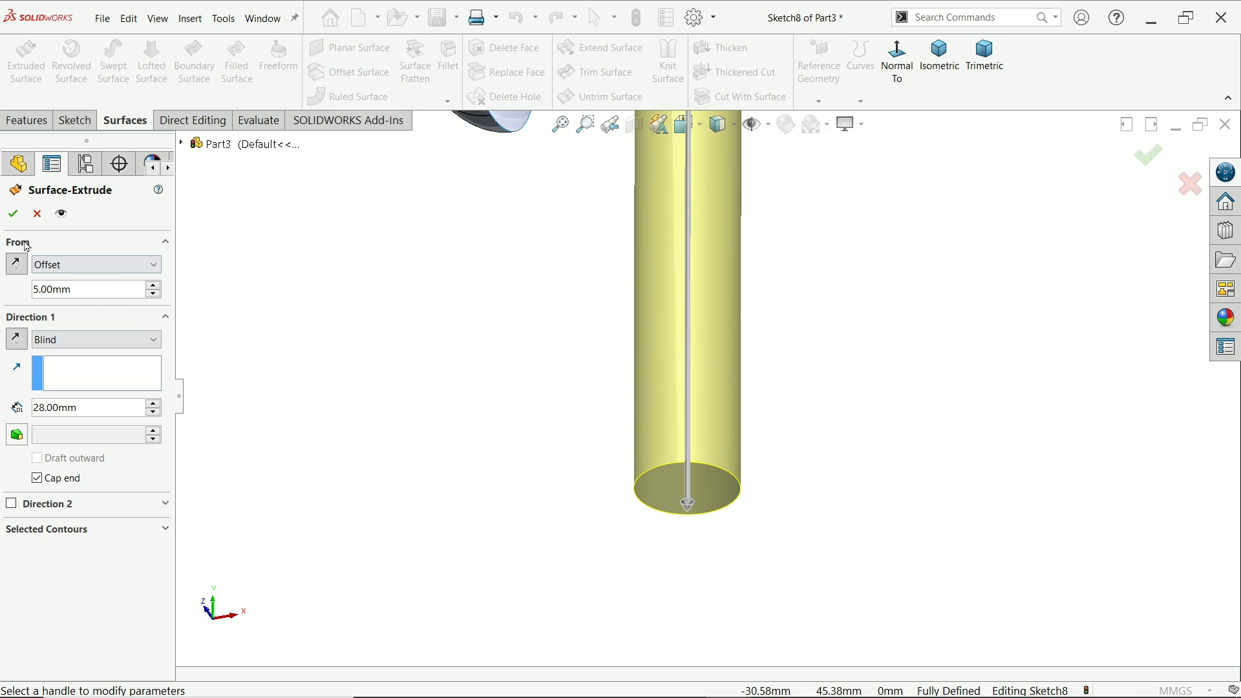
click(12, 214)
scroll(550, 382, up, 3)
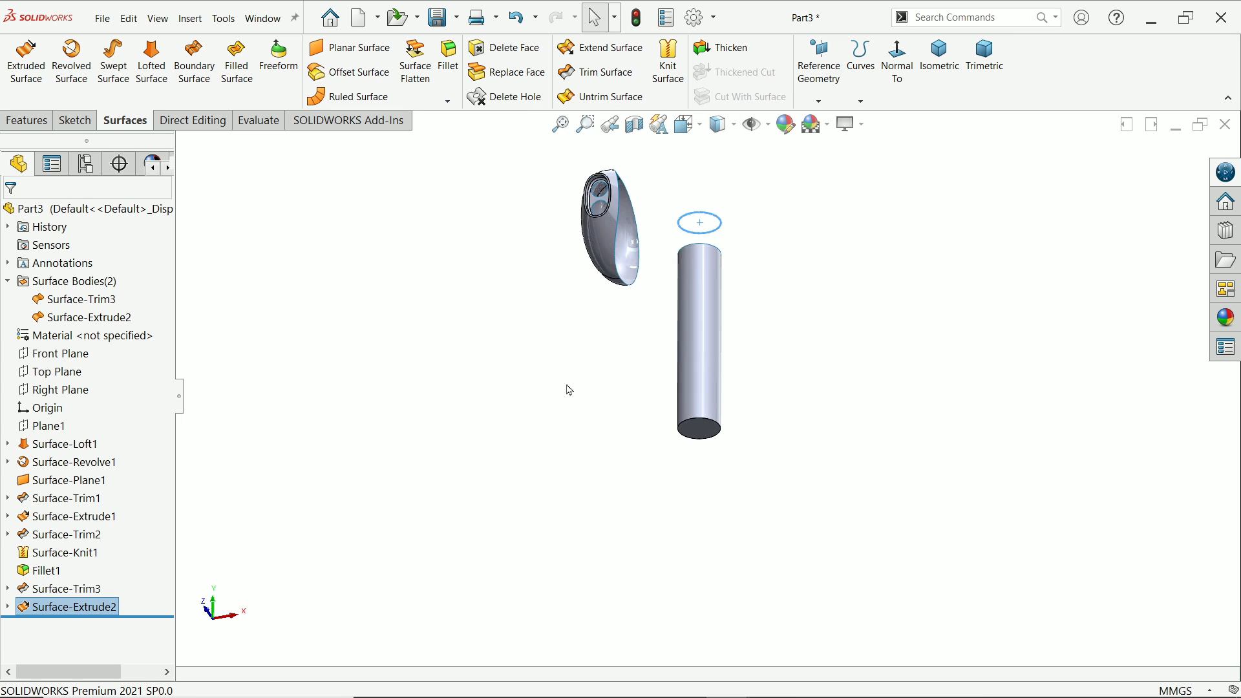
Sketch a horizontal line across the full diameter of the stem circle on the Top Plane
click(771, 230)
middle_drag(770, 230, 739, 385)
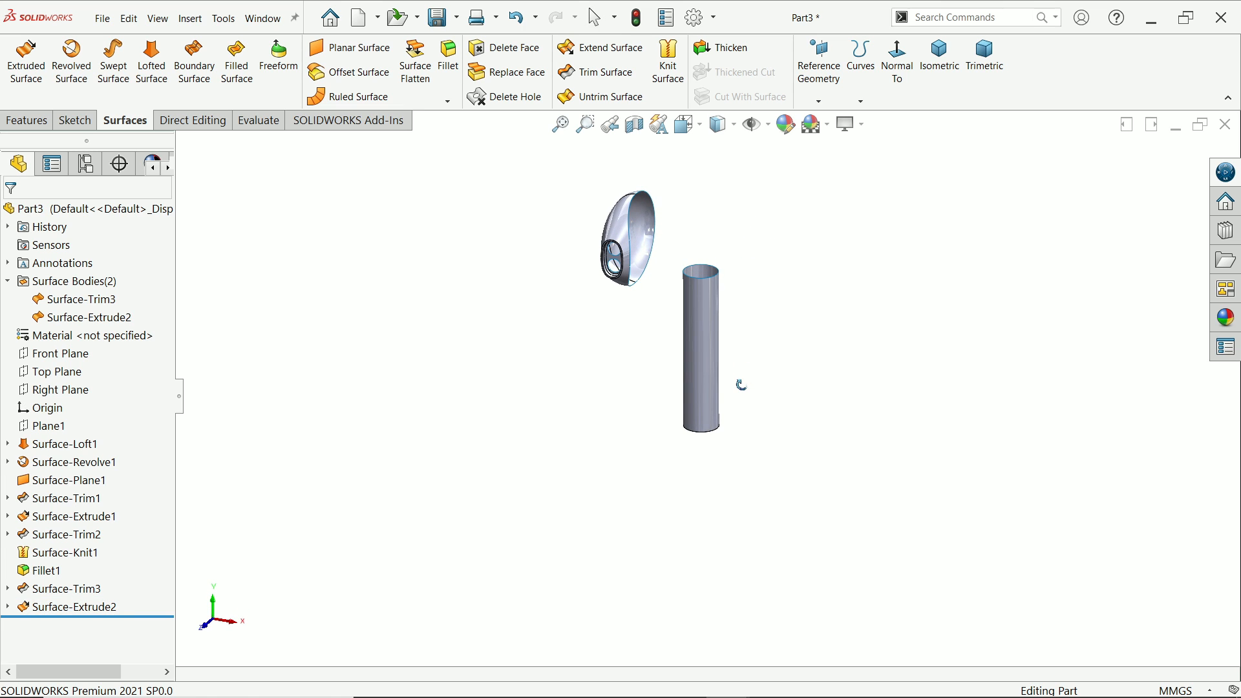
scroll(738, 224, down, 3)
scroll(737, 223, down, 4)
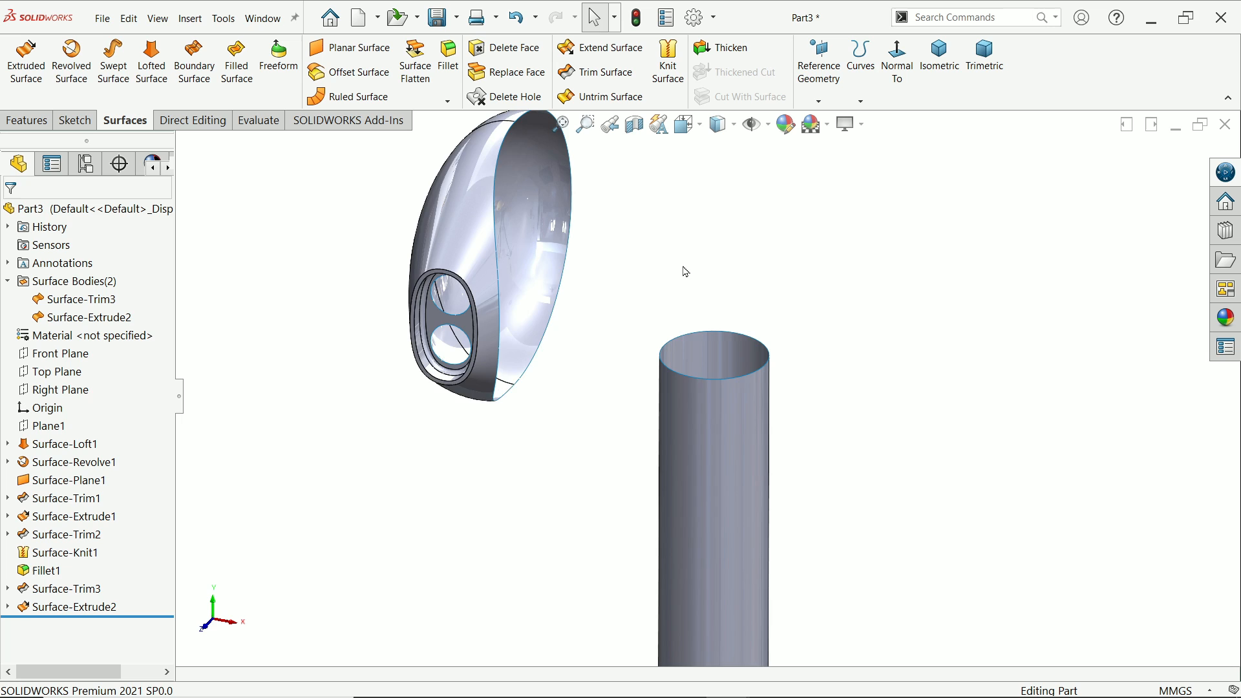
scroll(686, 271, up, 2)
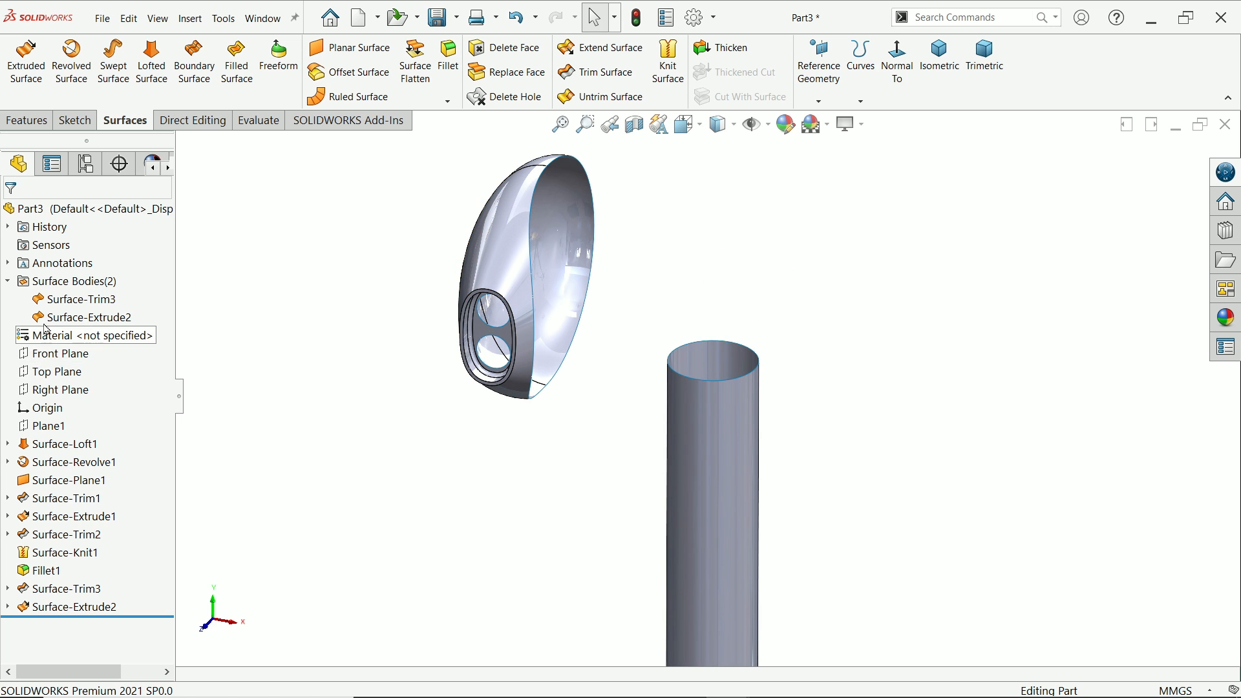
click(62, 374)
click(72, 354)
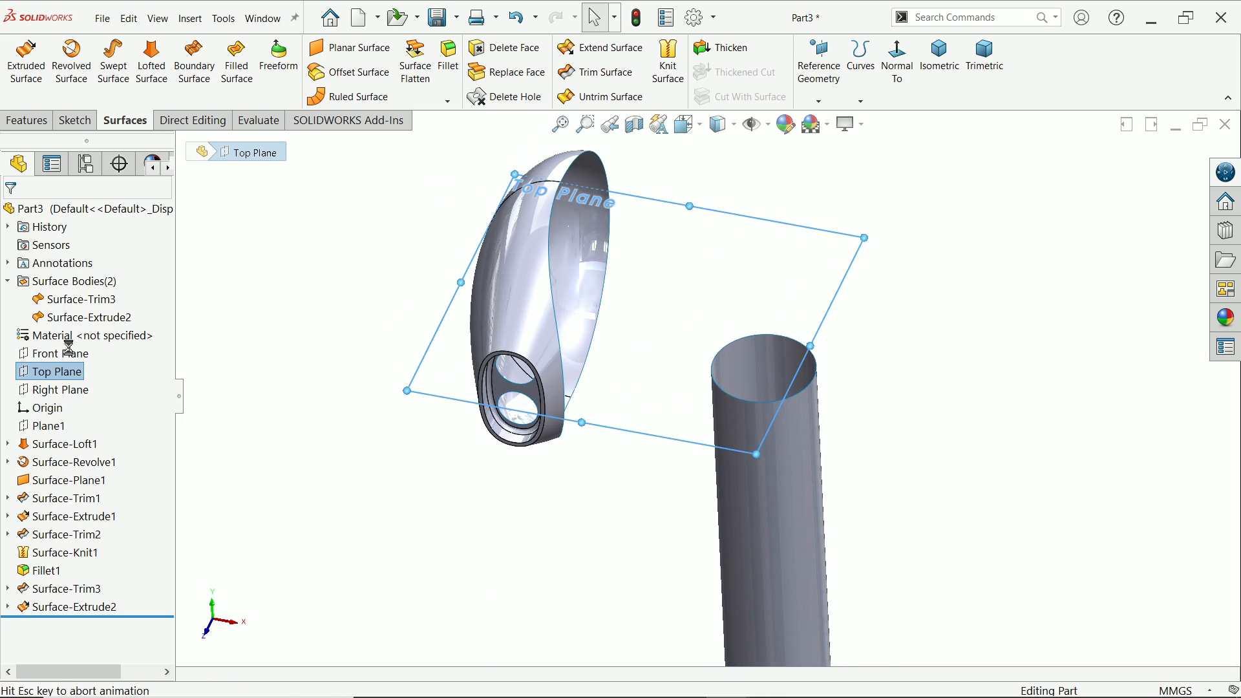
click(106, 50)
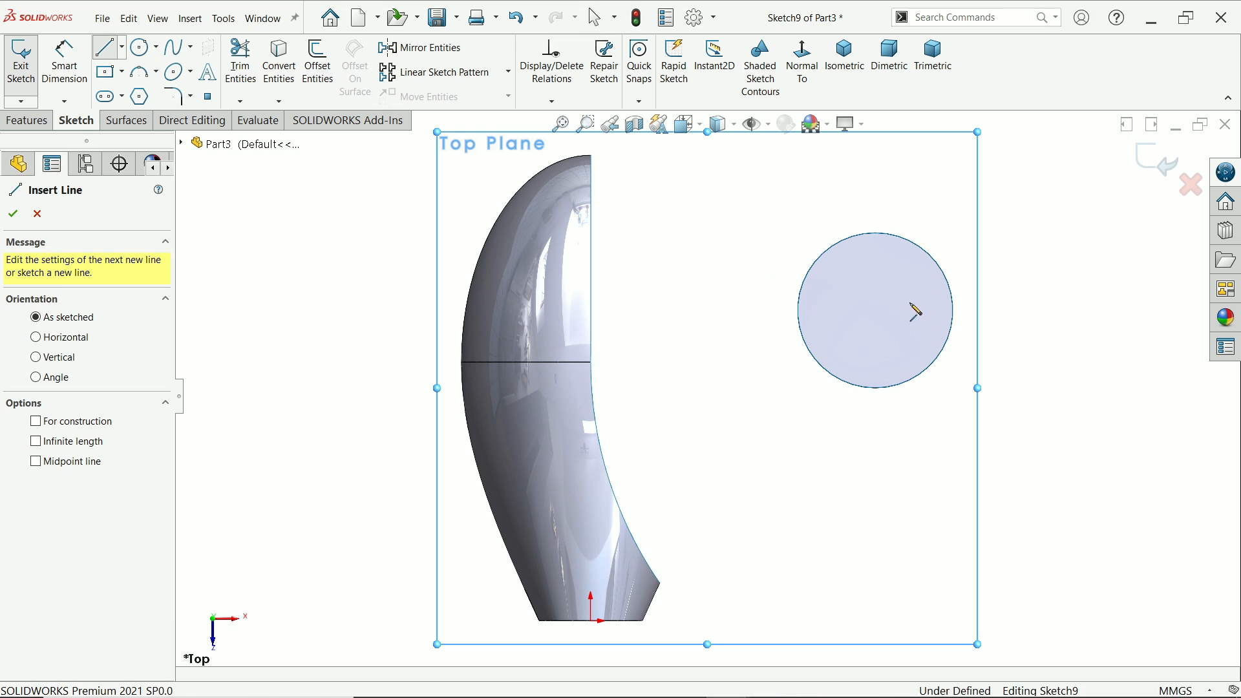
click(799, 311)
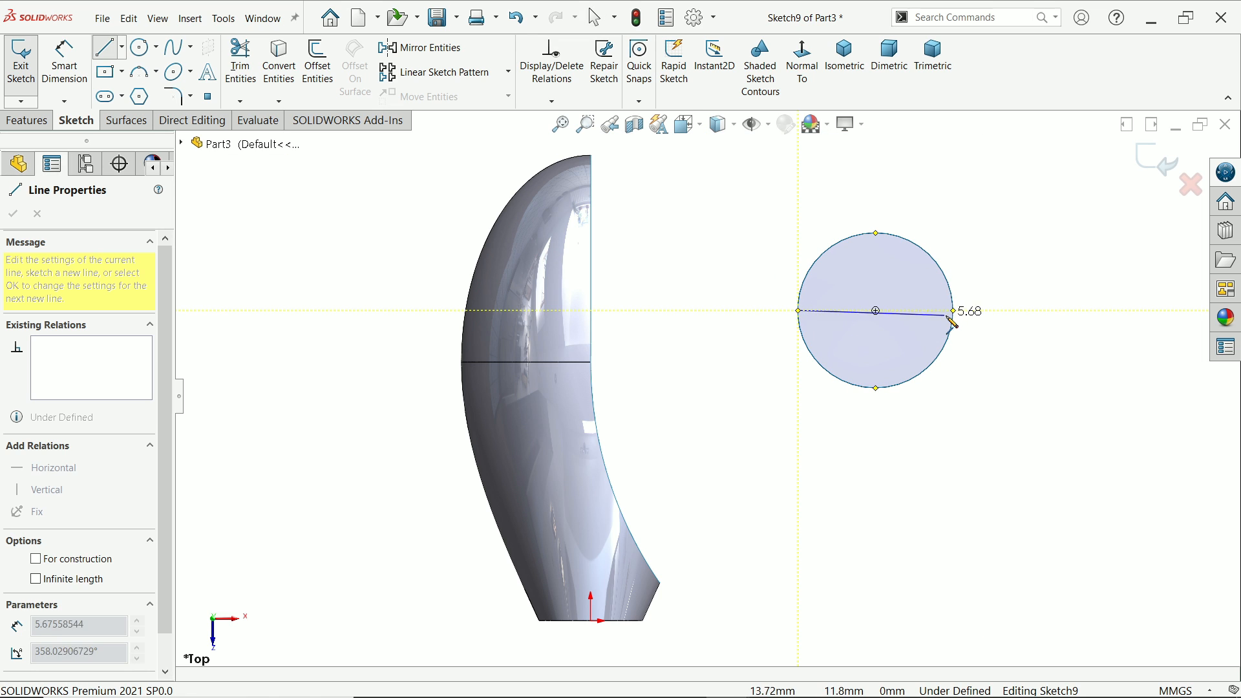
click(953, 311)
right_click(987, 246)
click(1014, 256)
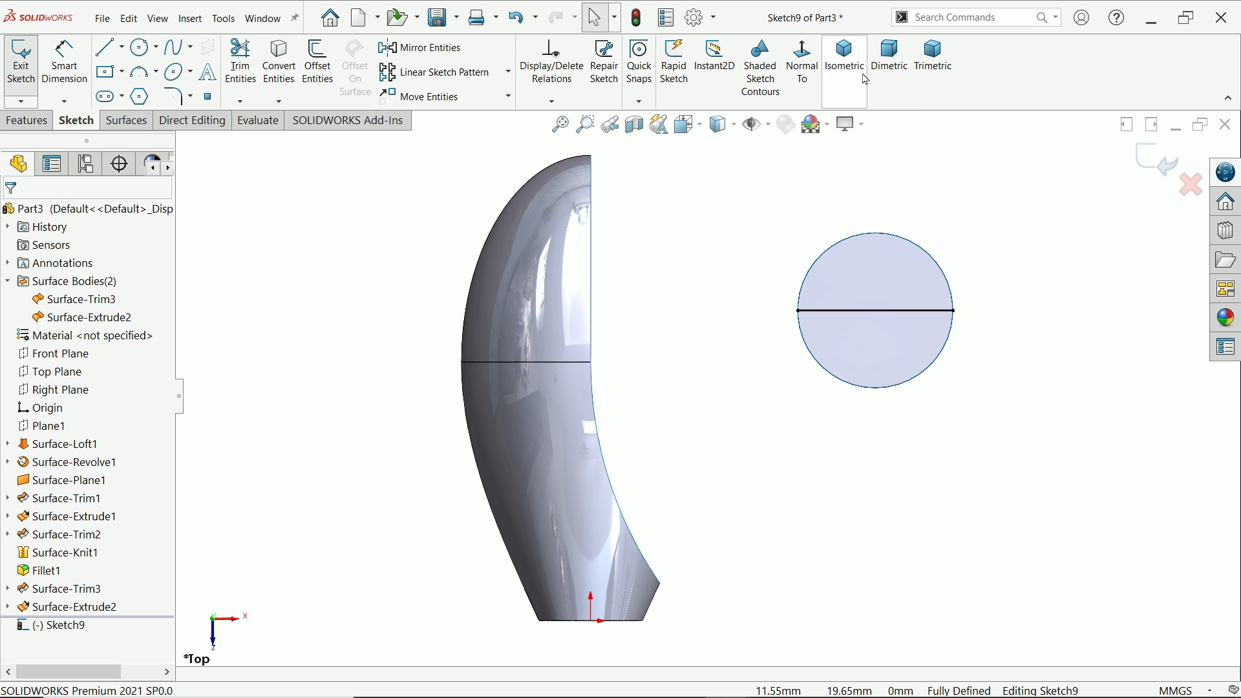
Split the cylindrical stem face with a projection Split Line from the current line sketch
click(846, 57)
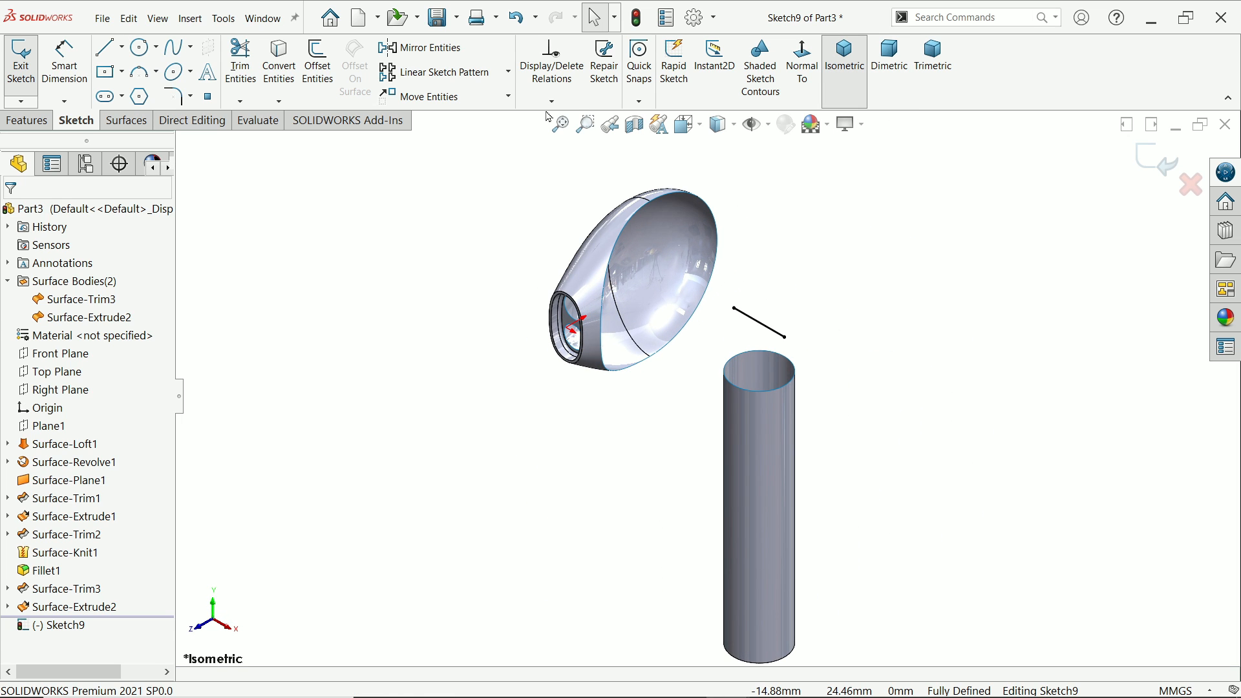
click(29, 121)
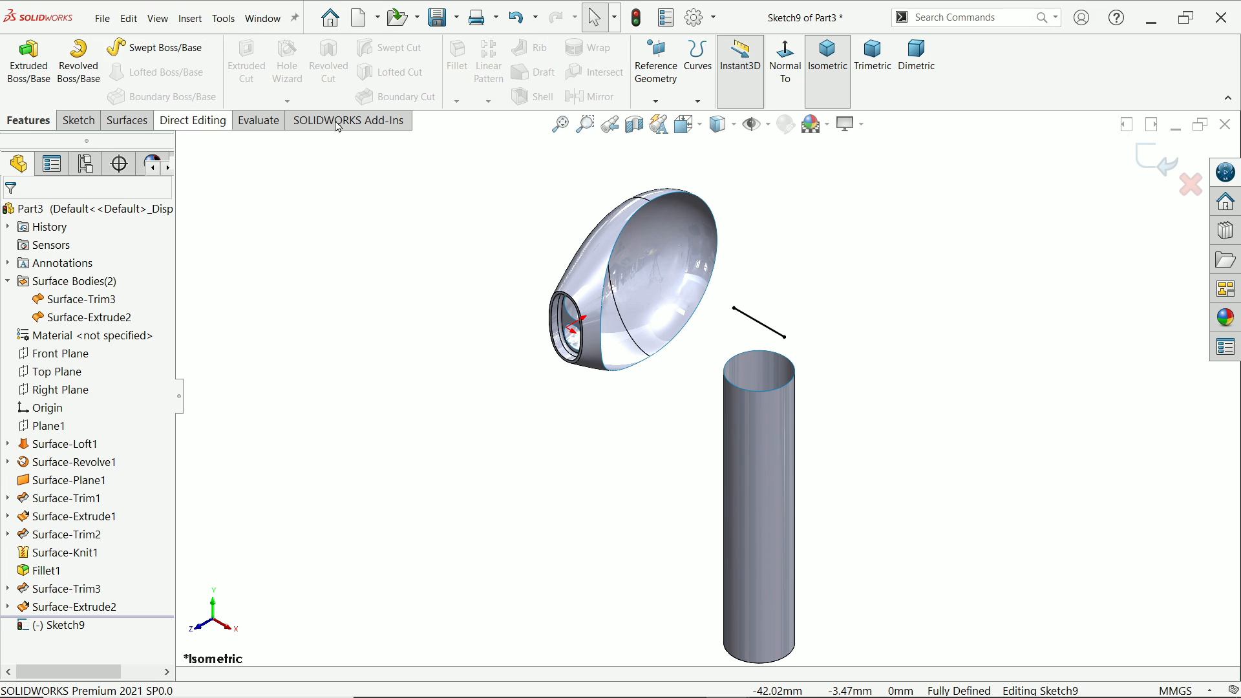
click(699, 100)
click(724, 120)
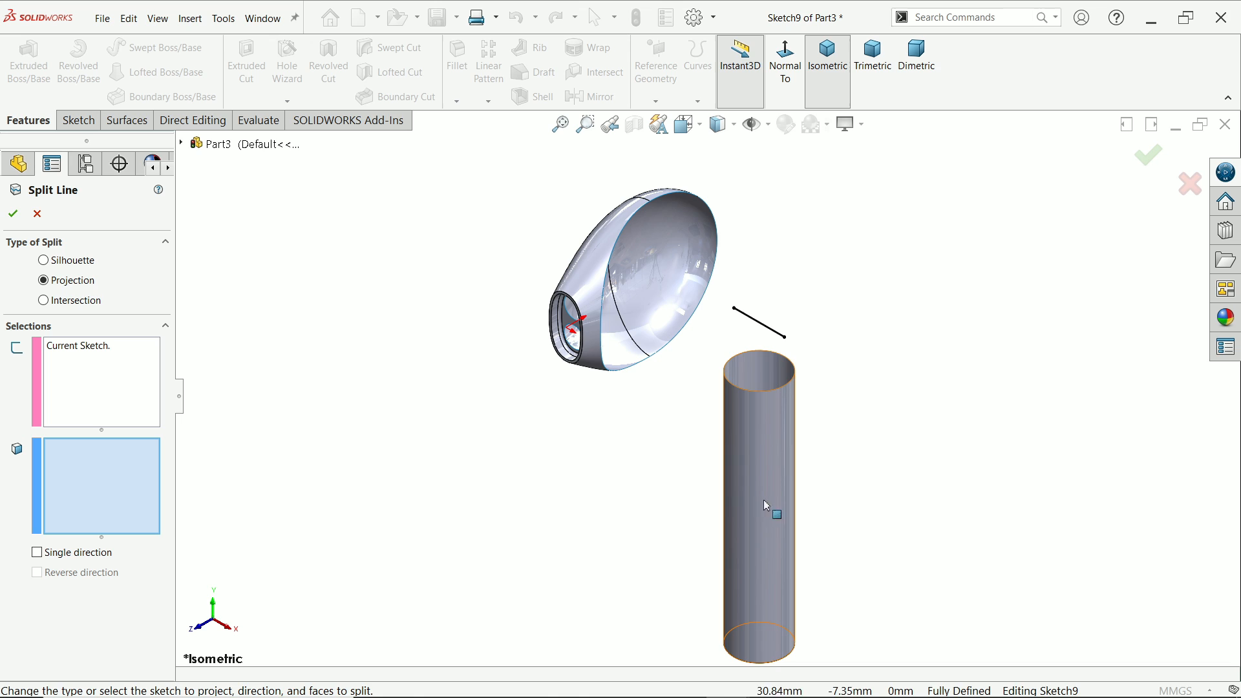
click(768, 444)
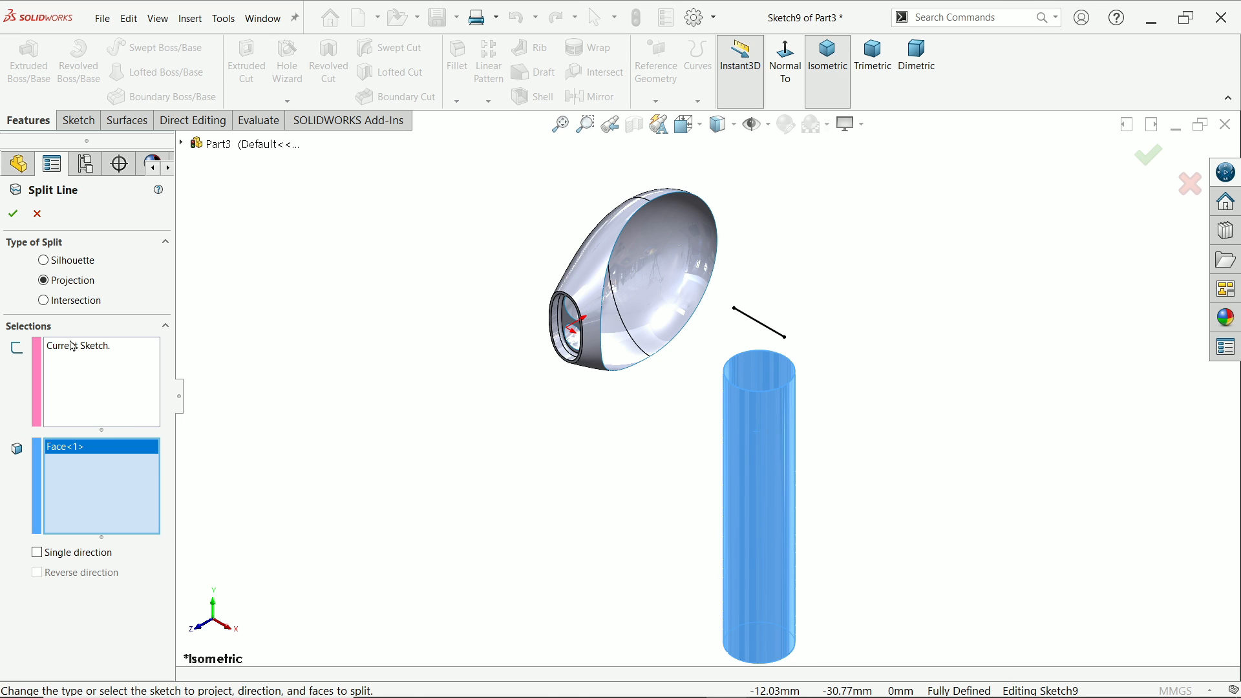
click(13, 213)
middle_drag(714, 421, 815, 423)
click(729, 430)
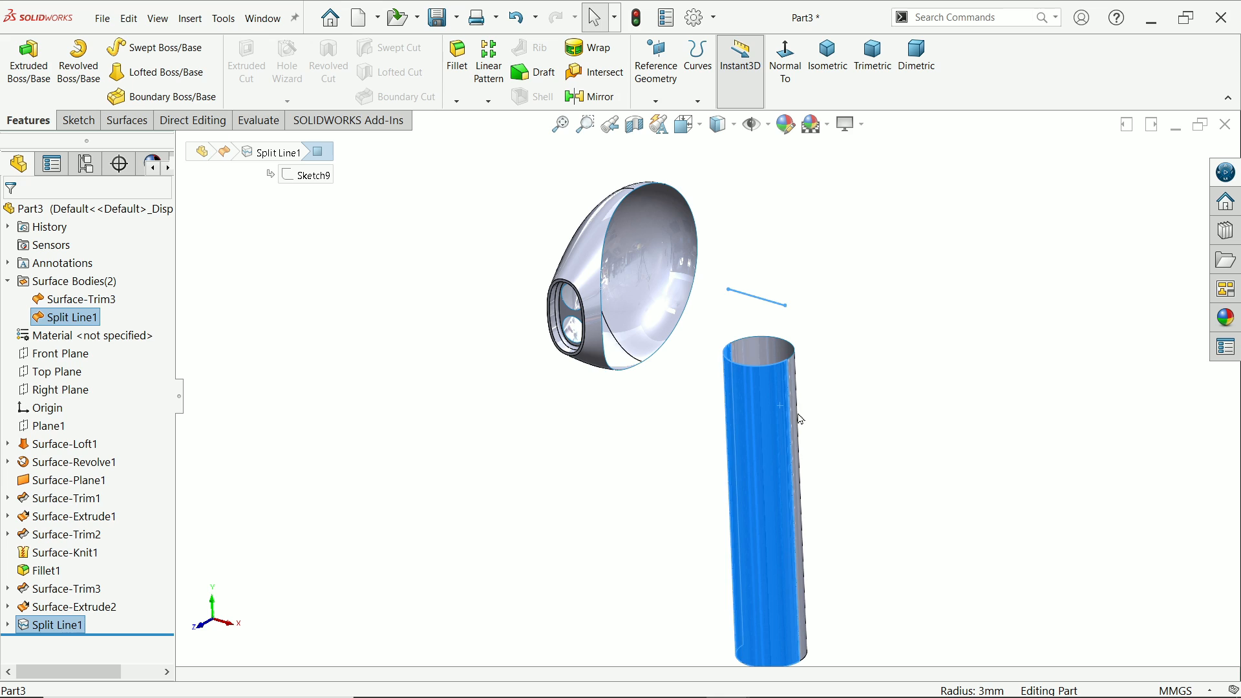
key(Escape)
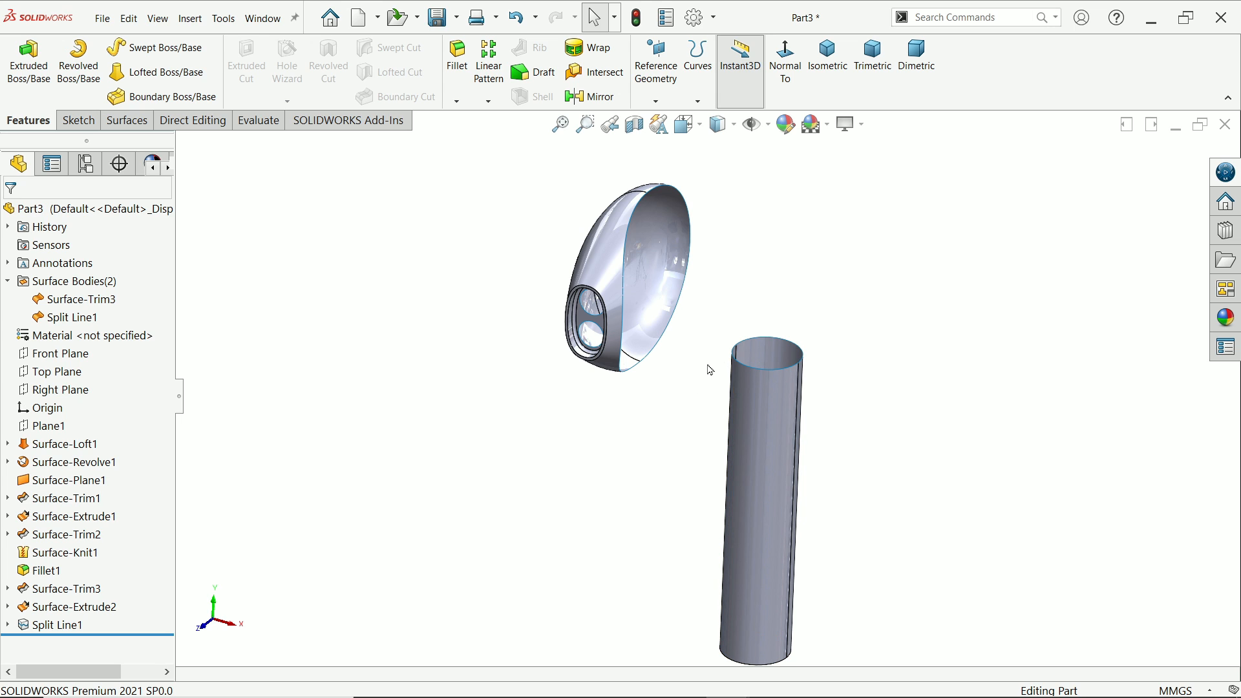
scroll(690, 355, down, 3)
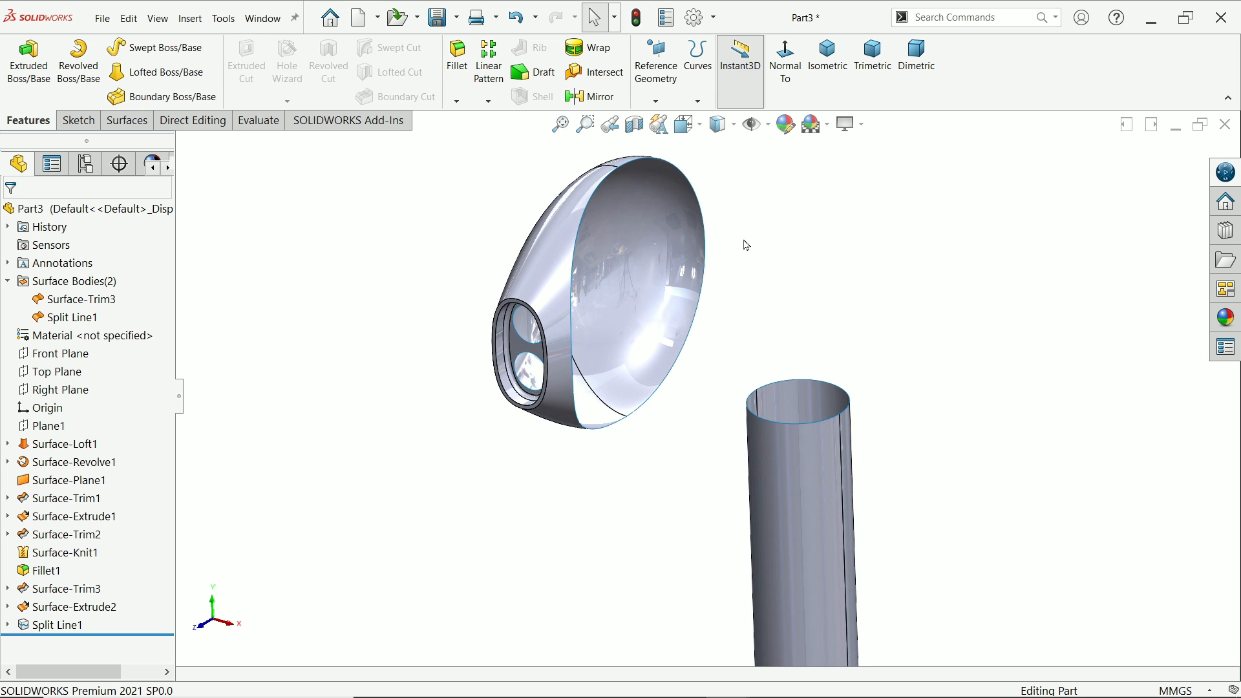
middle_drag(743, 243, 726, 250)
click(565, 273)
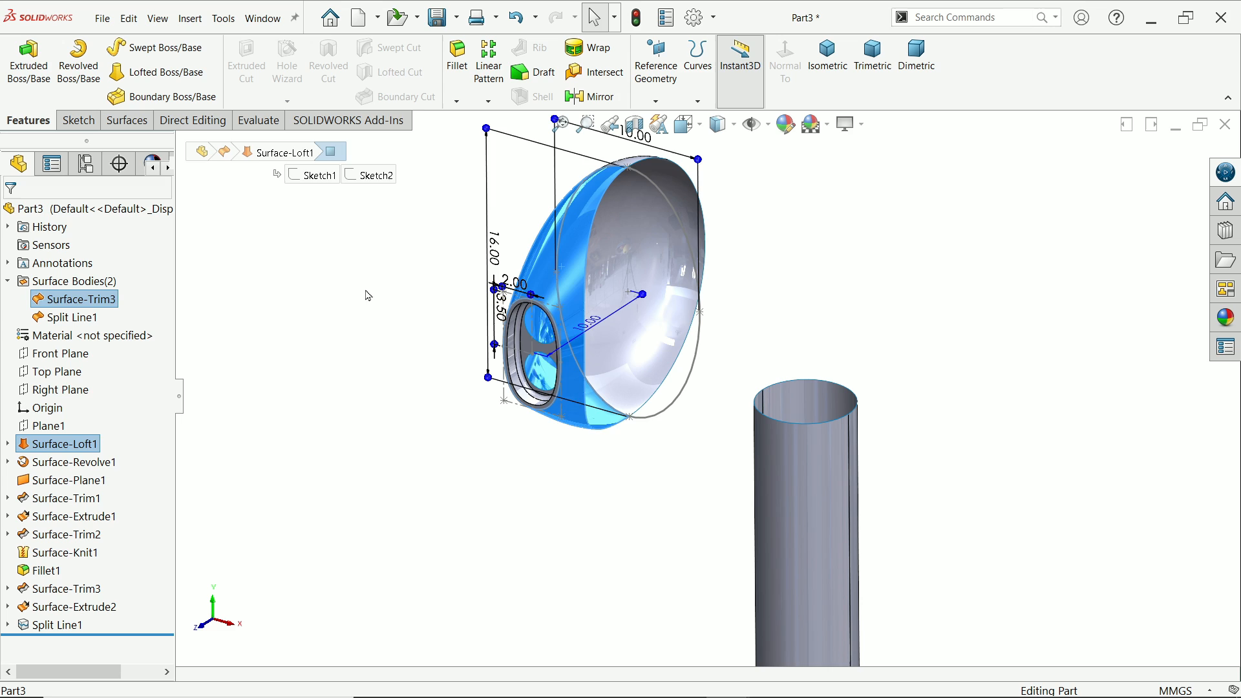
click(291, 280)
Start Move/Copy Bodies with the trimmed earbud surface body (Surface-Trim3) and switch it to Translate/Rotate mode
click(249, 123)
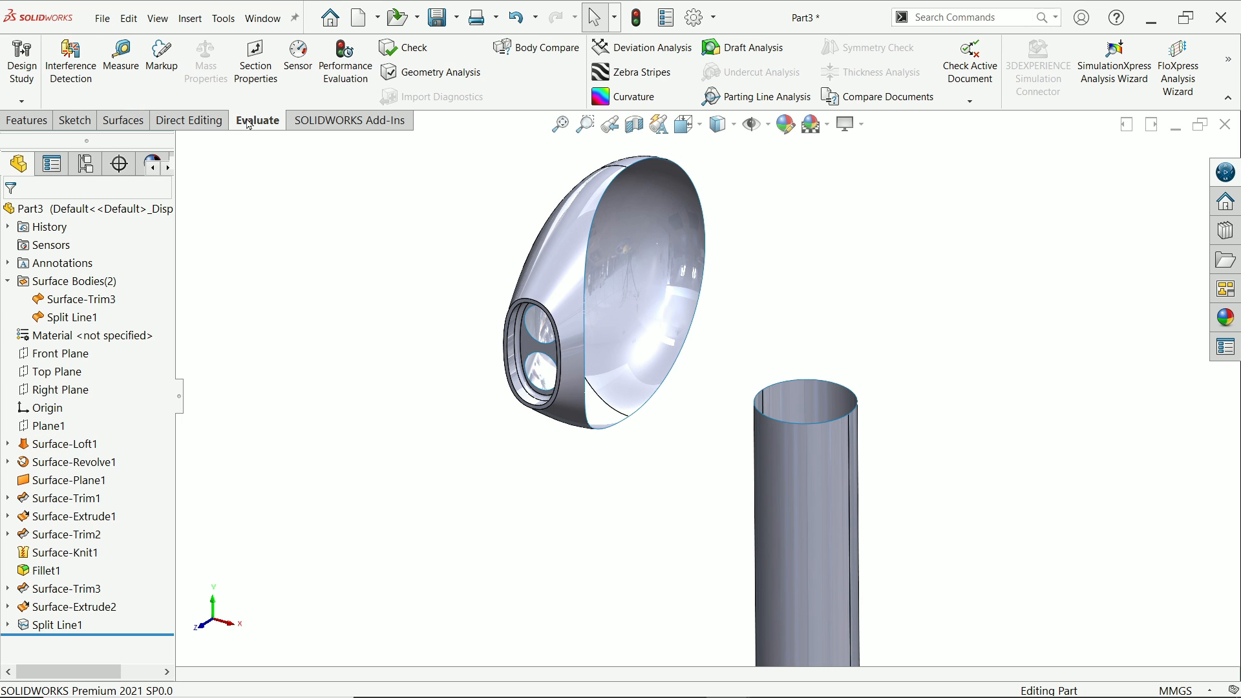
click(197, 128)
right_click(198, 128)
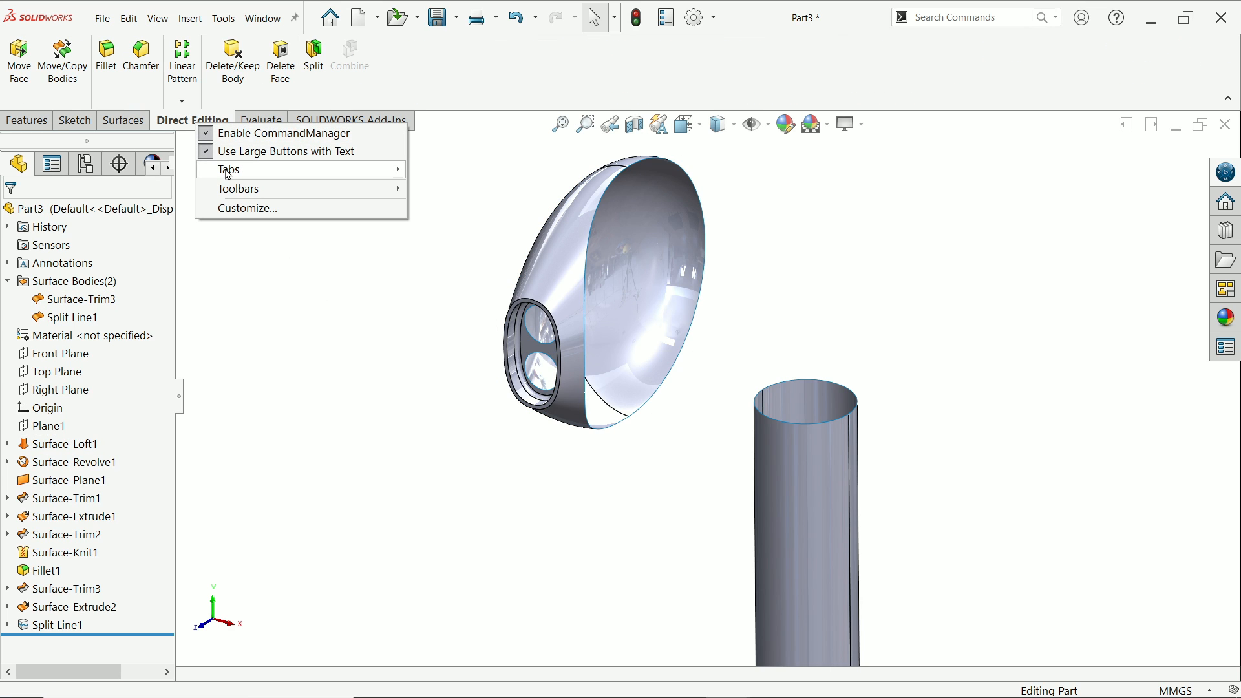
mouse_move(228, 173)
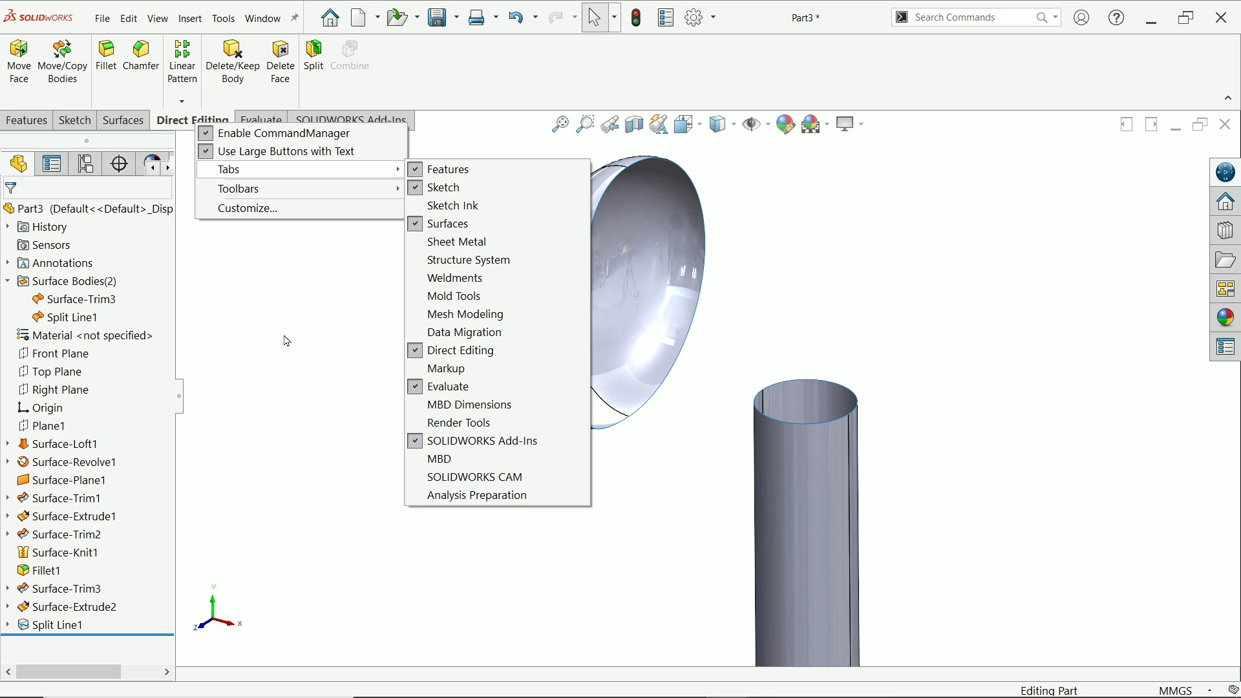
click(249, 313)
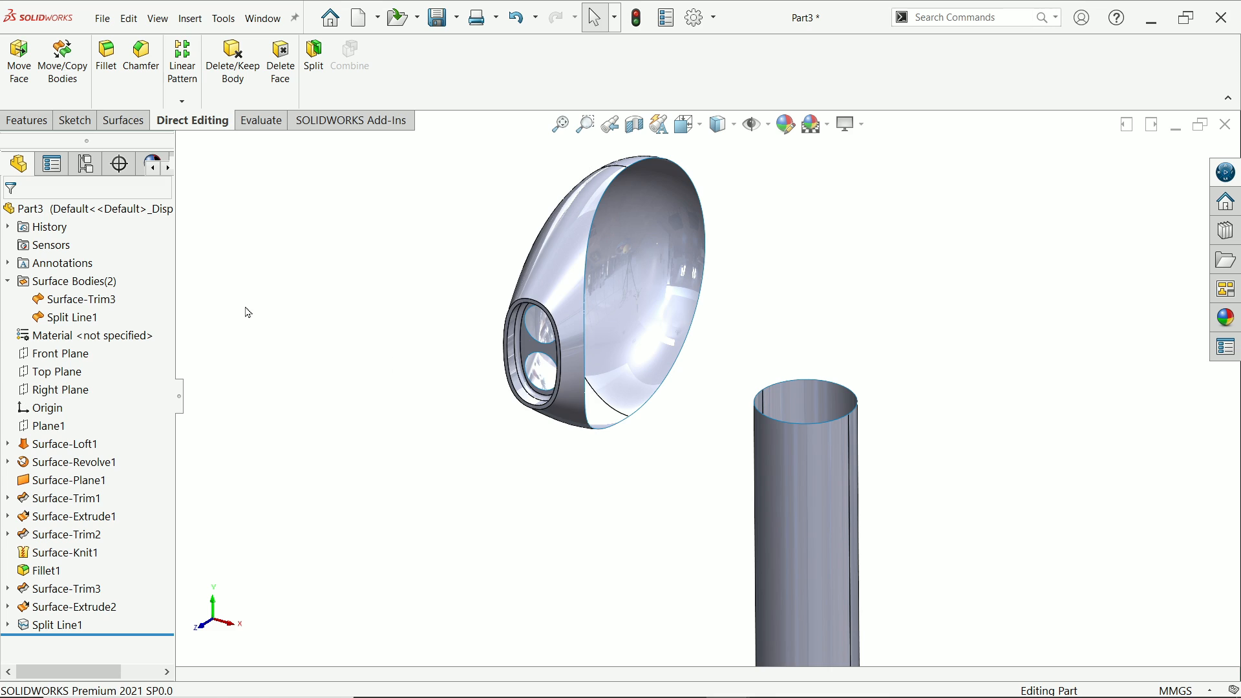
click(65, 71)
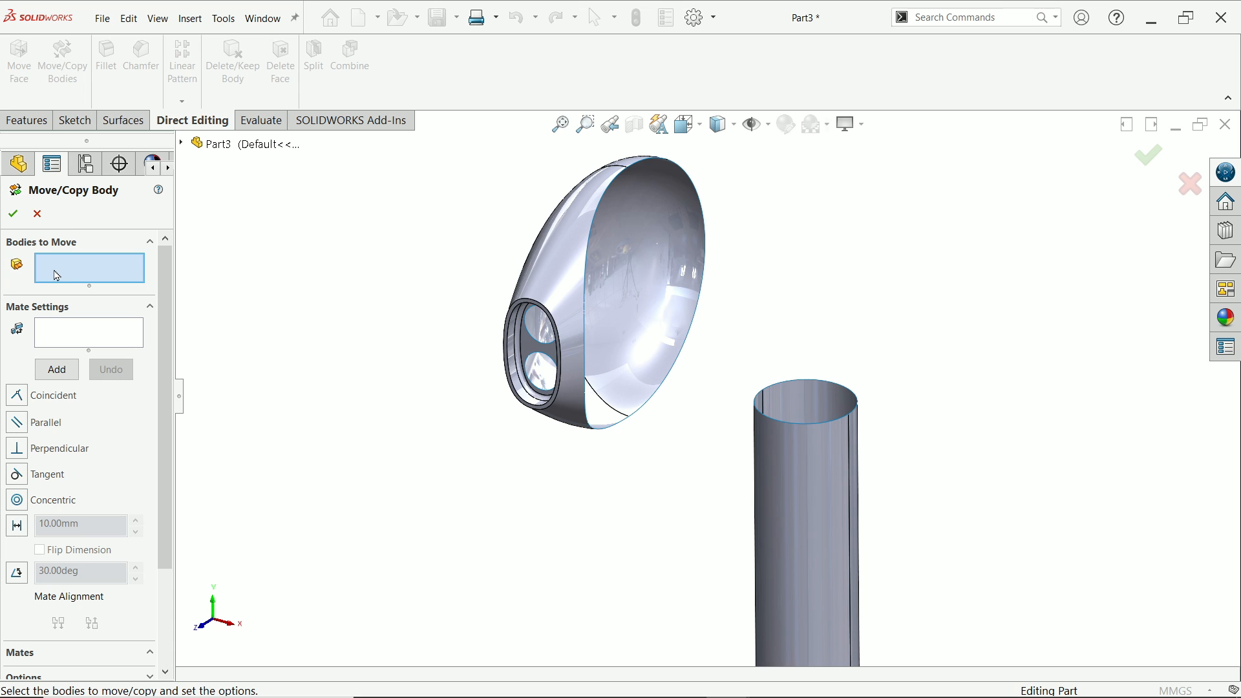
click(183, 143)
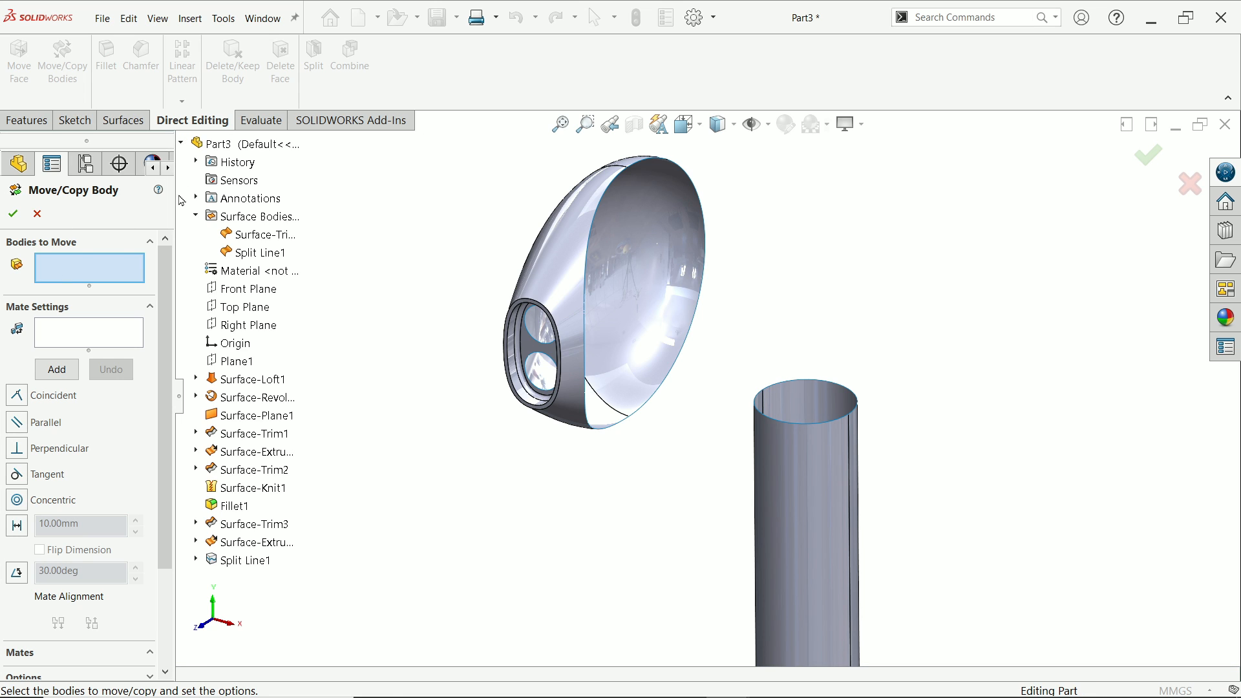
click(259, 234)
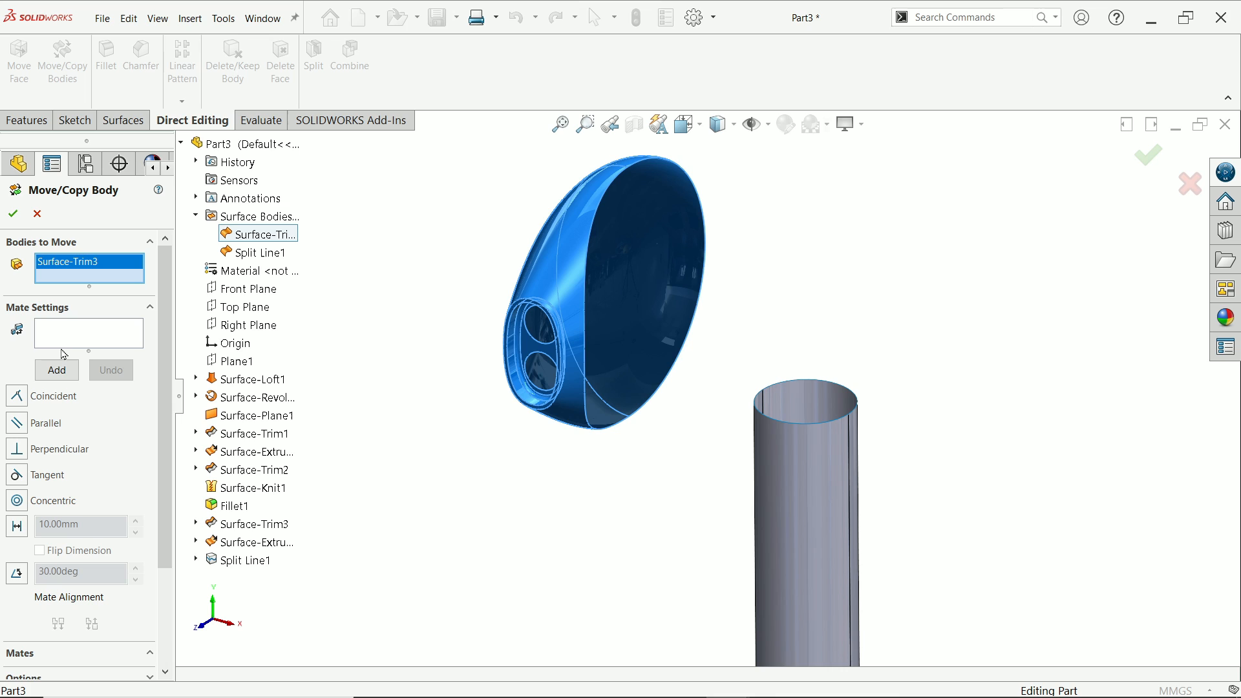
scroll(173, 560, down, 3)
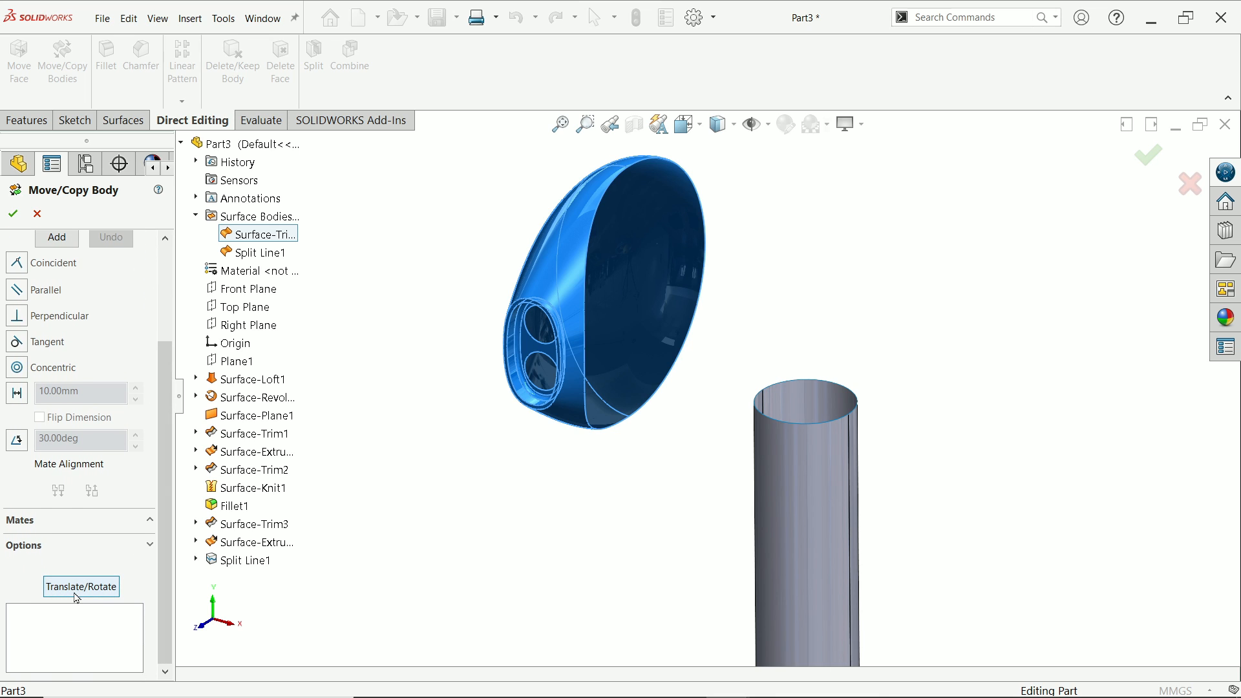
click(79, 590)
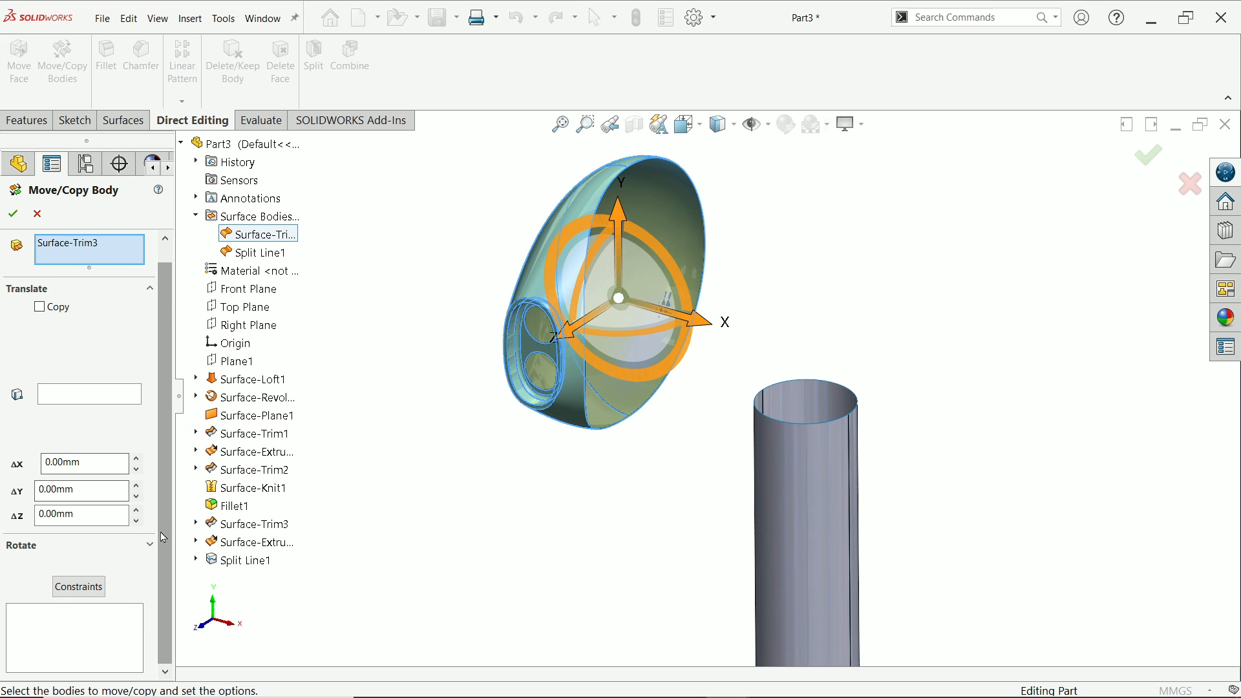
Set the part origin as the rotation reference for the earbud surface body
click(148, 548)
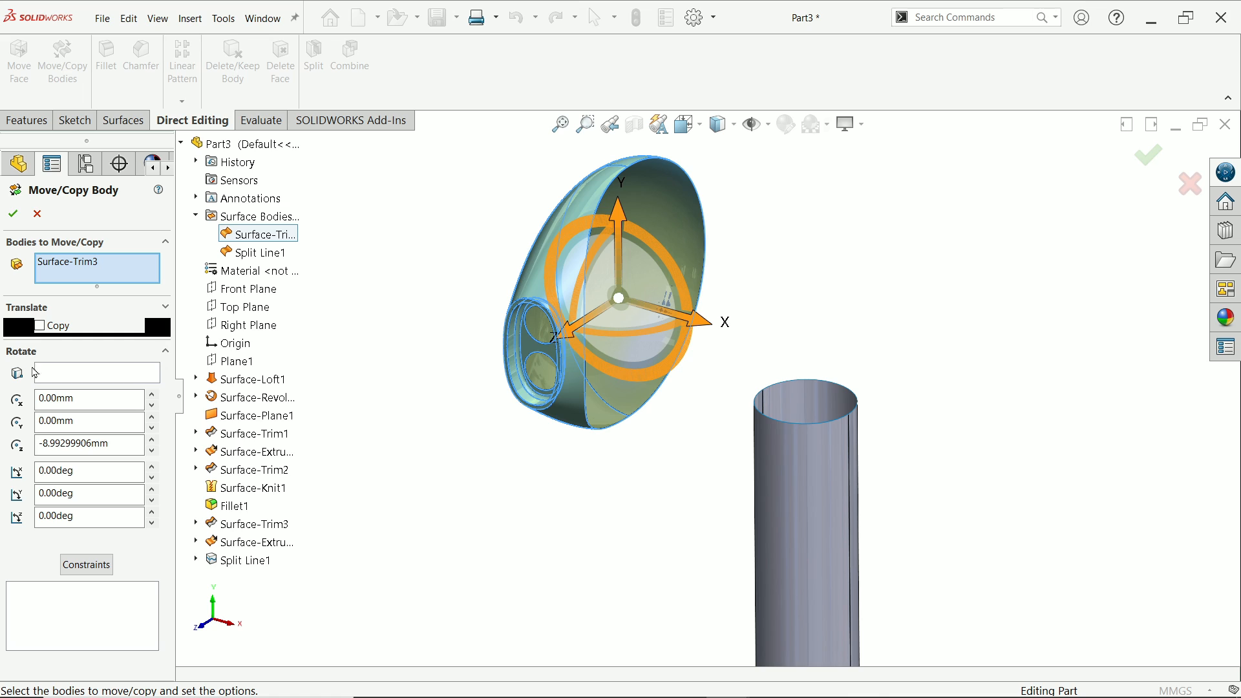
click(57, 378)
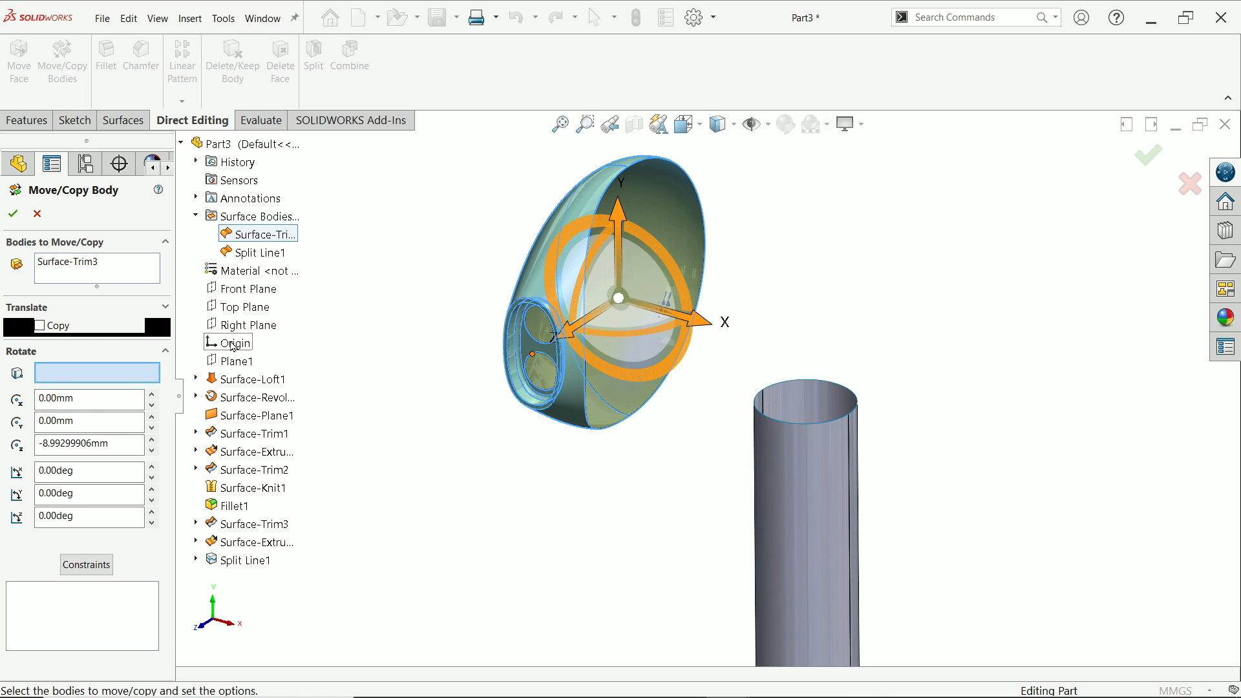
scroll(499, 300, down, 3)
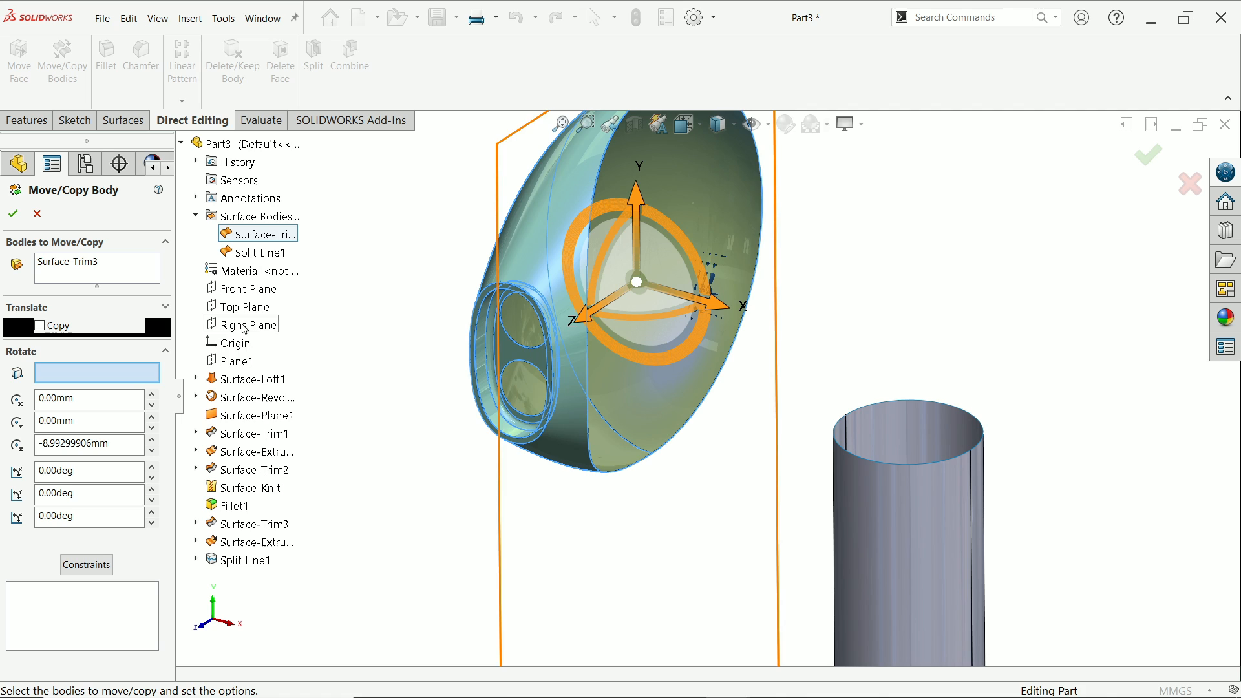
click(231, 344)
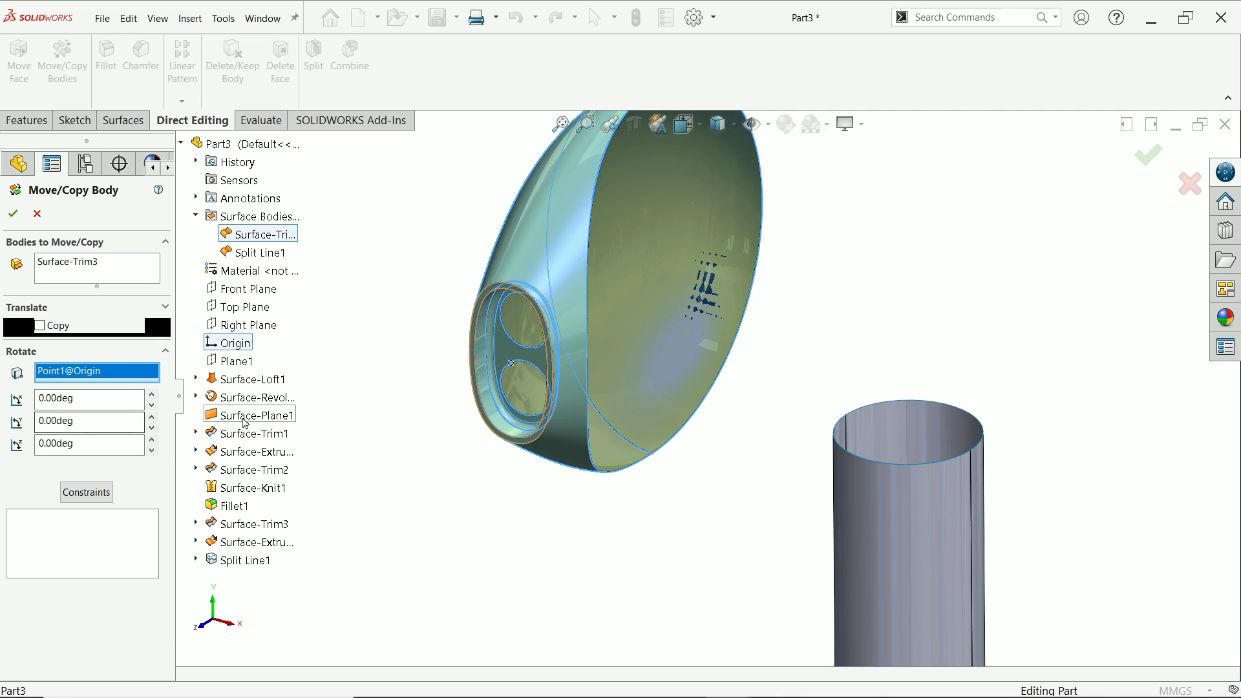
scroll(425, 385, up, 2)
scroll(720, 239, down, 2)
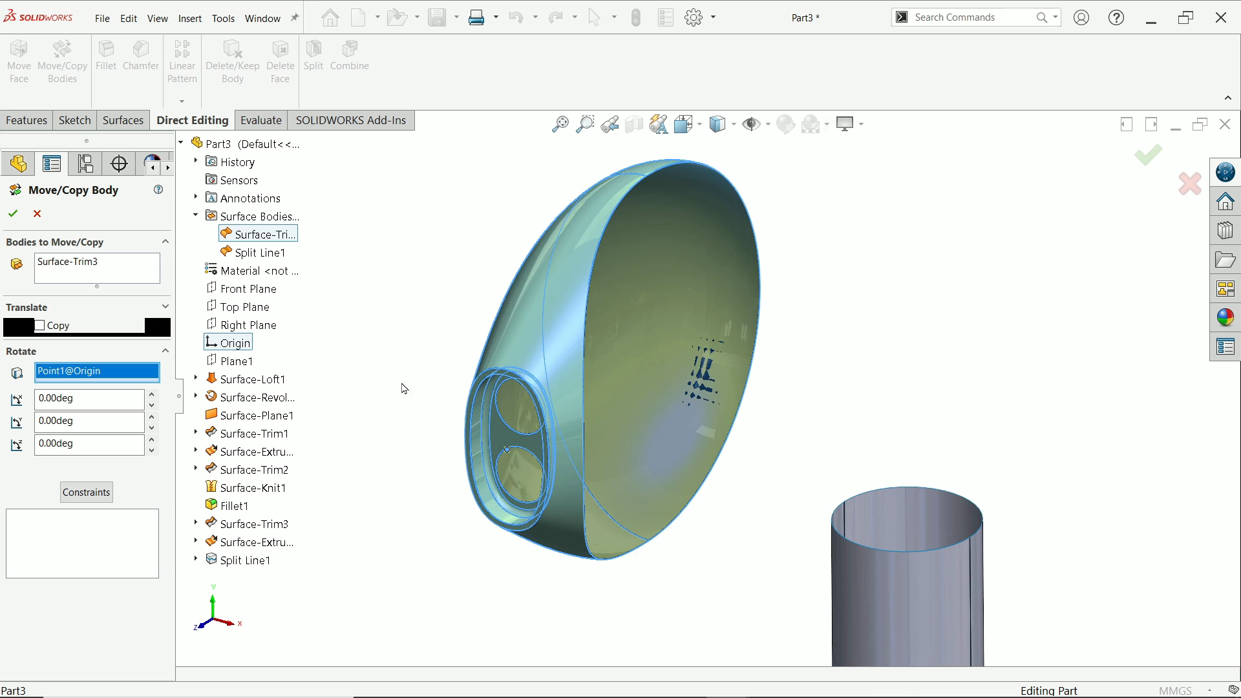
Rotate the earbud surface body by -15 degrees about the Y axis and apply the move
drag(80, 421, 23, 419)
key(BackSpace)
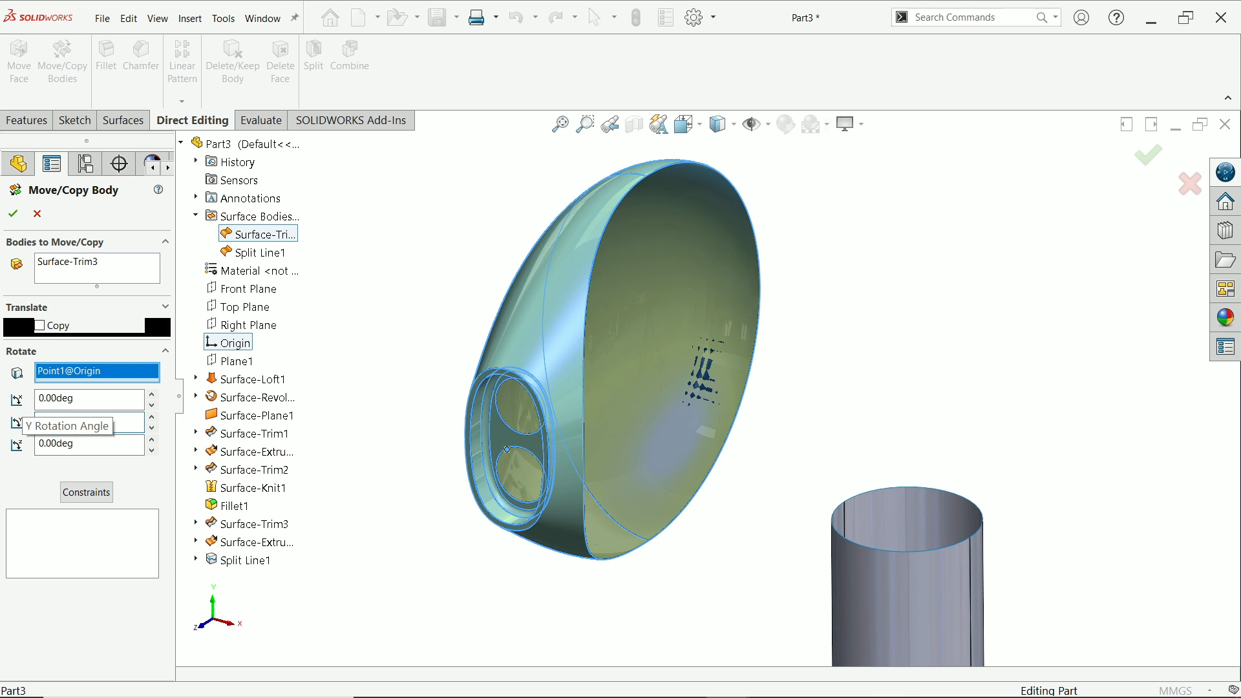
text(-15)
key(Return)
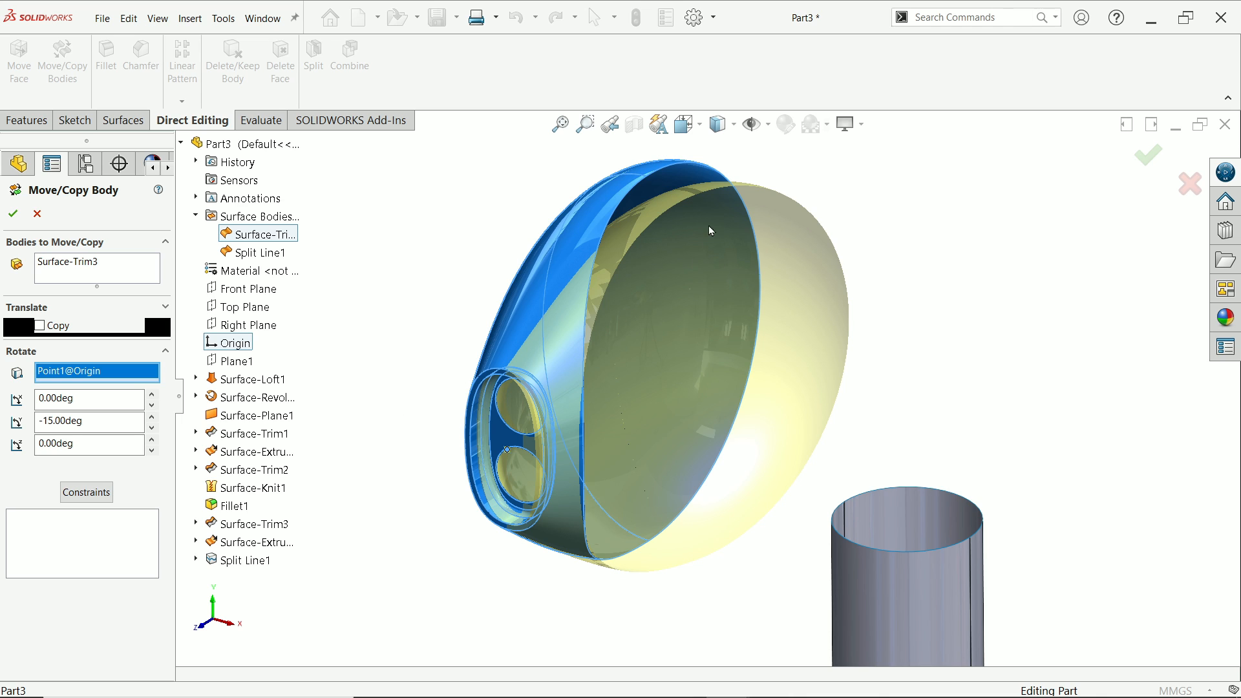
click(13, 213)
Start a Lofted Surface and add the earbud body's open rim as the first closed-loop profile using SelectionManager
mouse_move(430, 246)
middle_down()
mouse_move(451, 388)
mouse_move(444, 421)
mouse_move(471, 338)
mouse_move(410, 282)
mouse_move(427, 258)
middle_up()
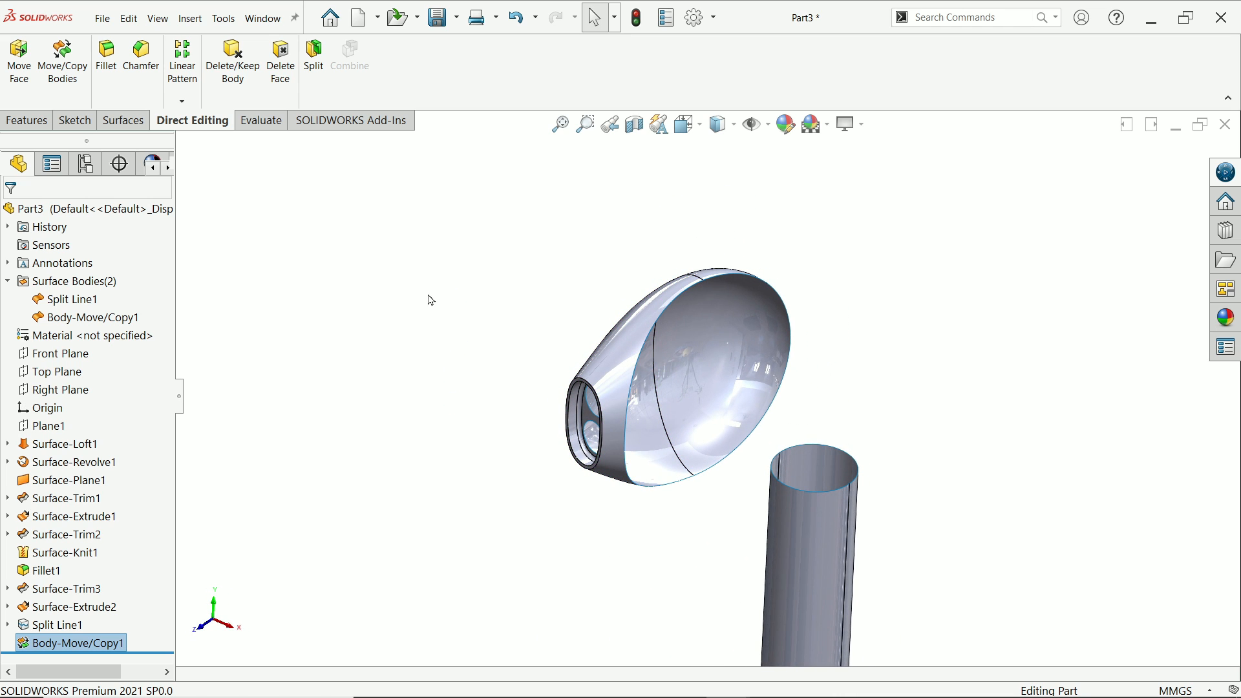
shift+middle_drag(431, 300, 482, 325)
scroll(781, 421, down, 3)
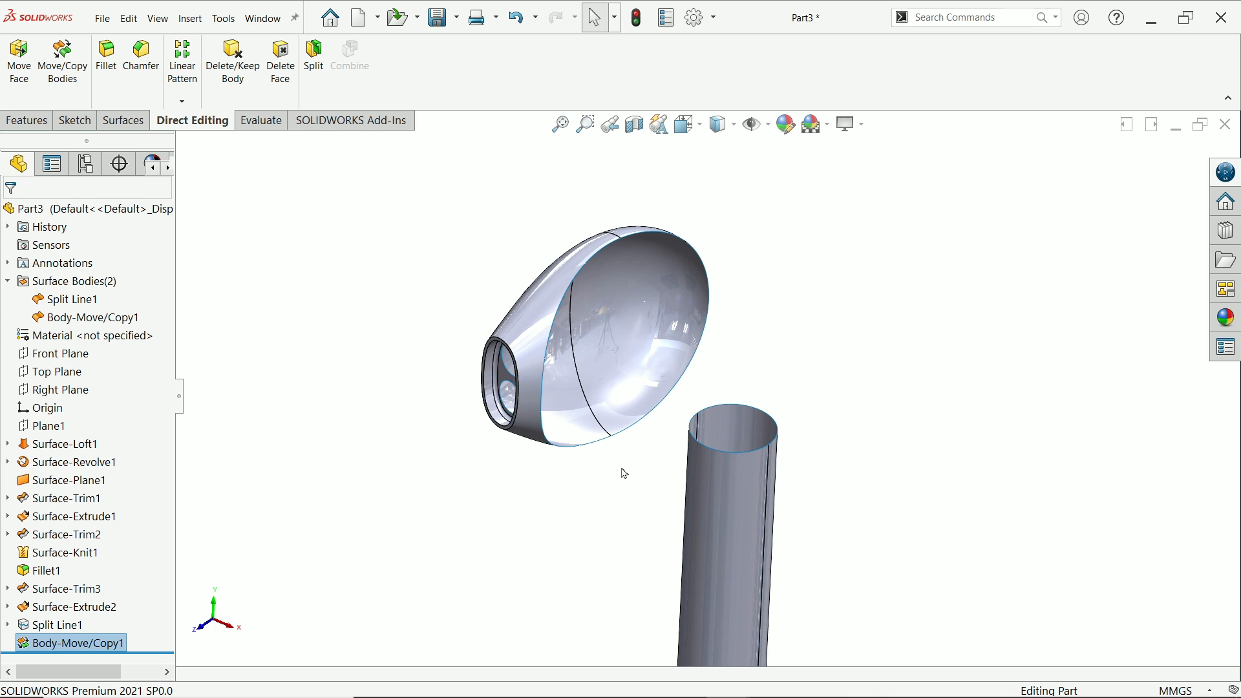
middle_drag(624, 474, 604, 457)
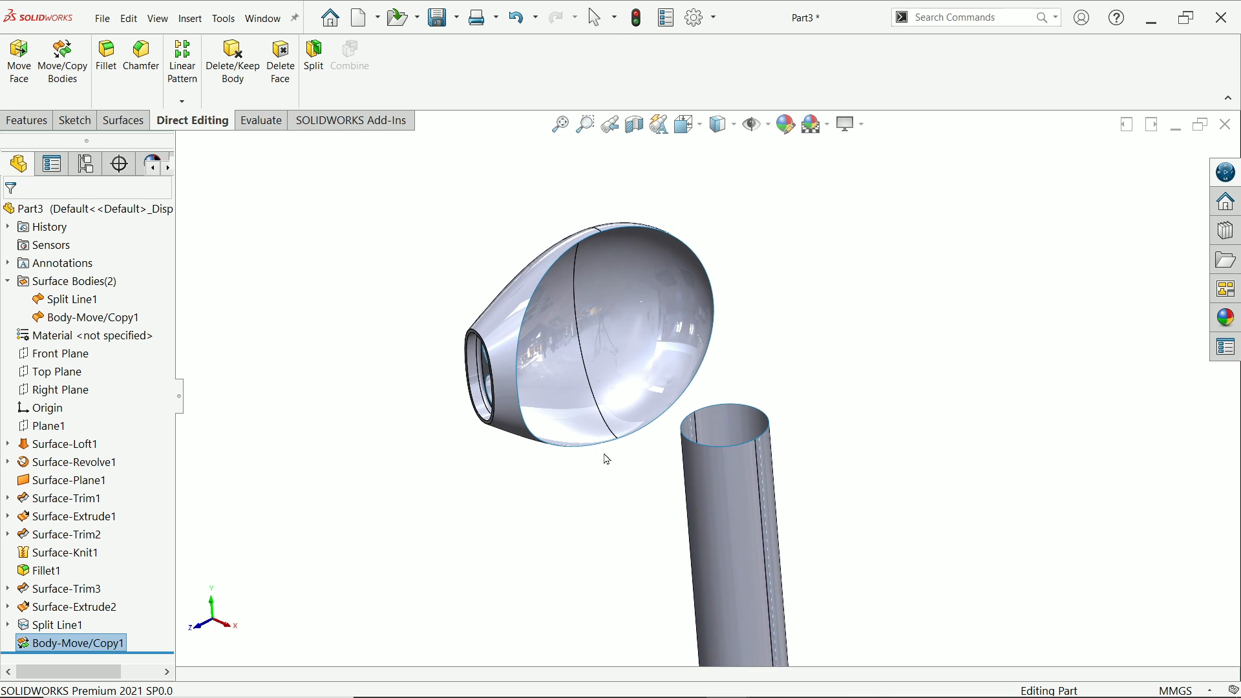
click(125, 121)
click(153, 68)
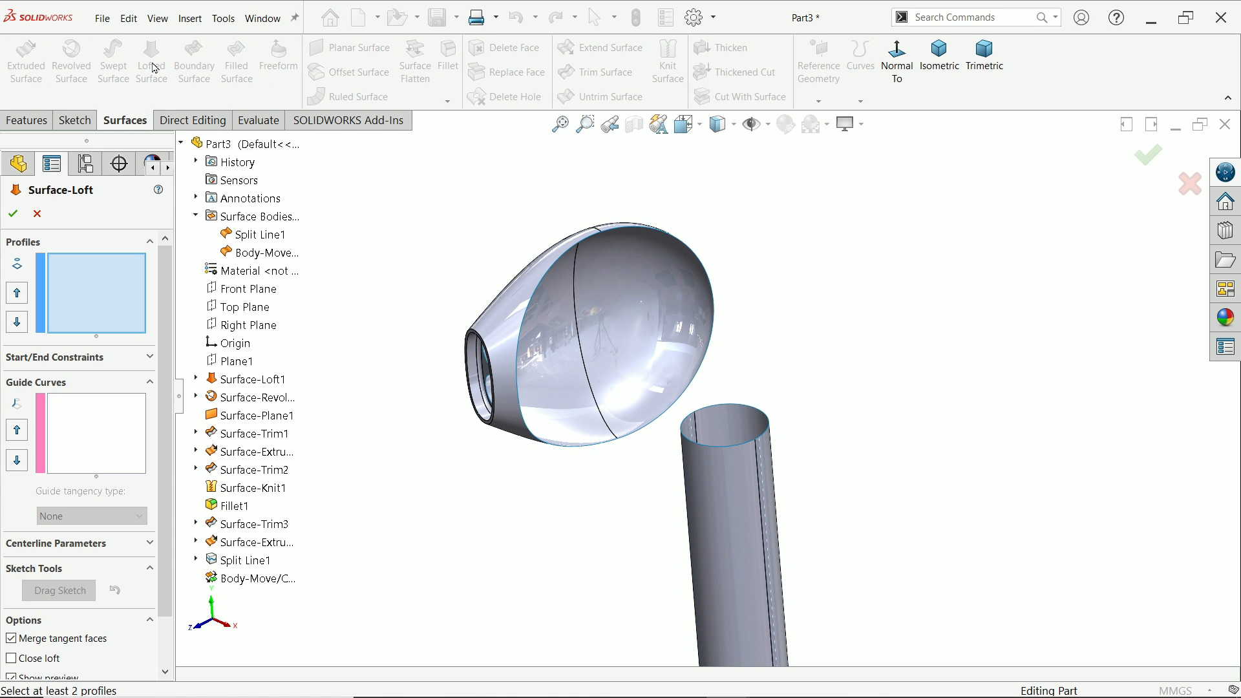
right_click(432, 234)
click(471, 279)
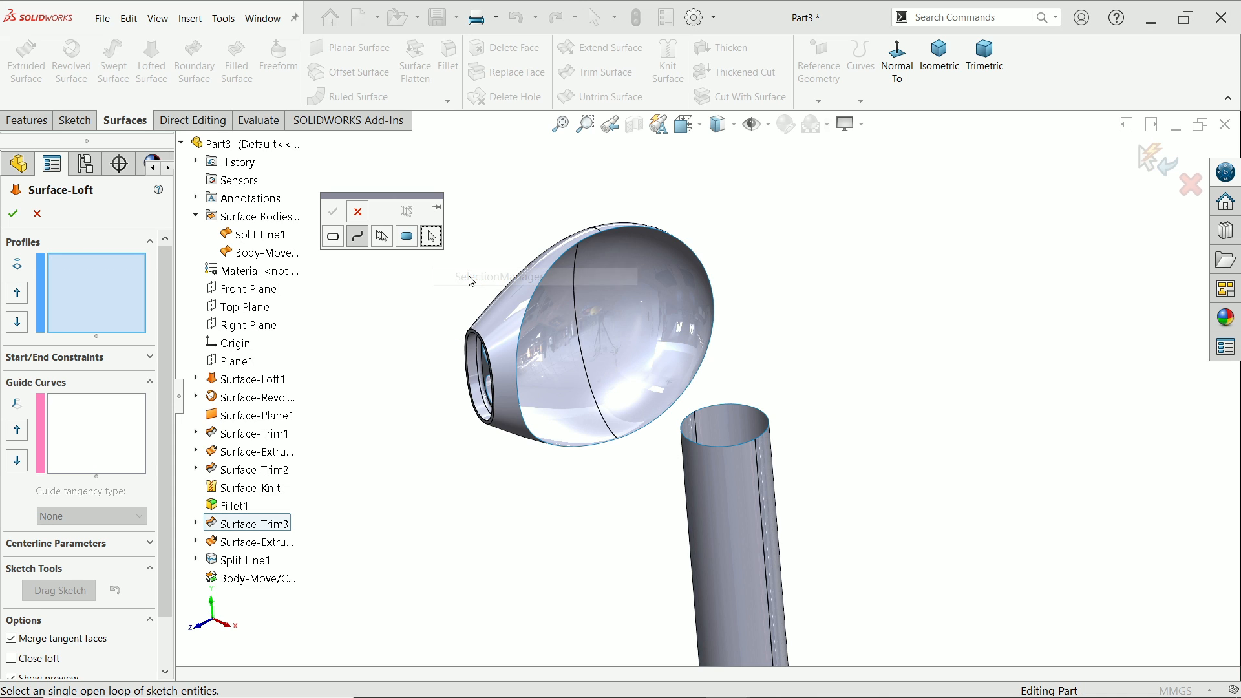
click(332, 241)
click(545, 289)
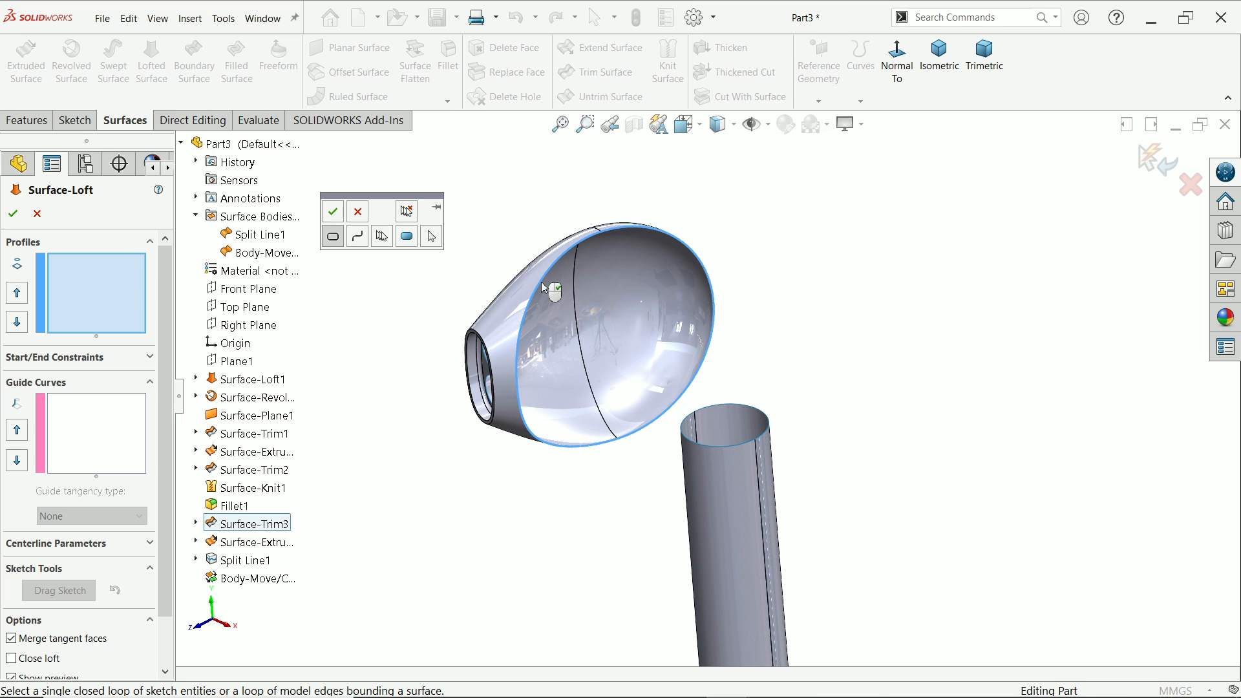
click(333, 212)
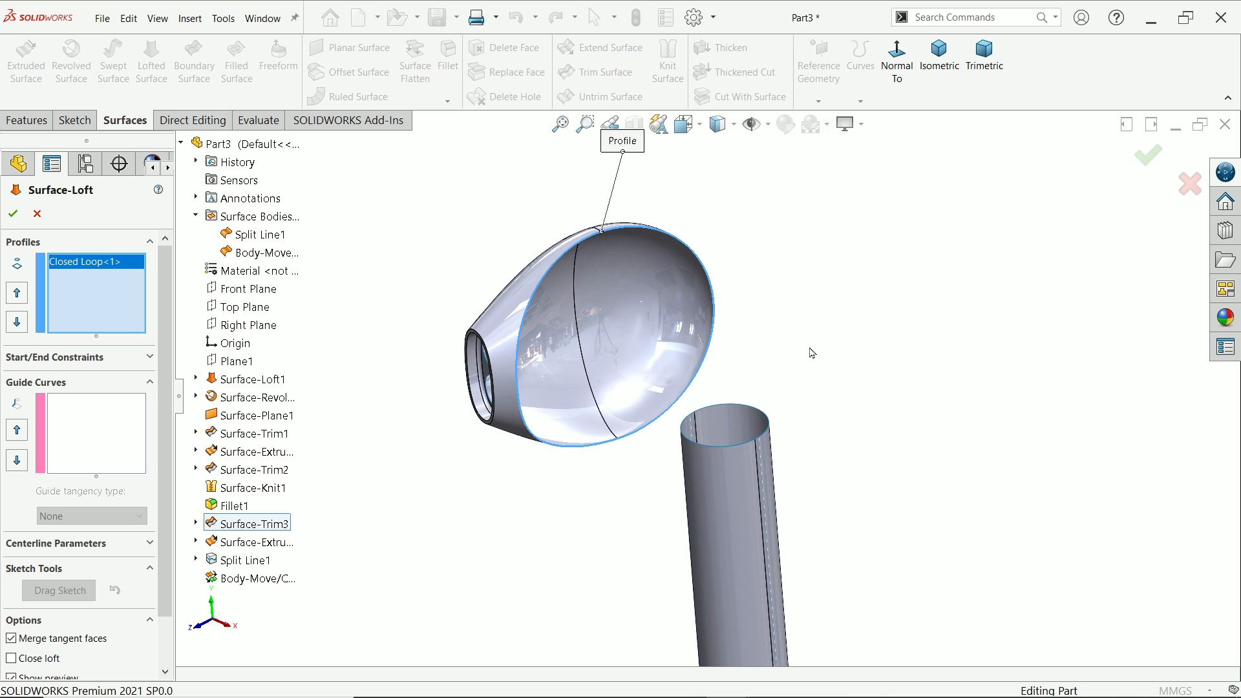
Add the upper circular edge of the stem cylinder as the second closed-loop profile of the surface loft
right_click(815, 316)
click(859, 361)
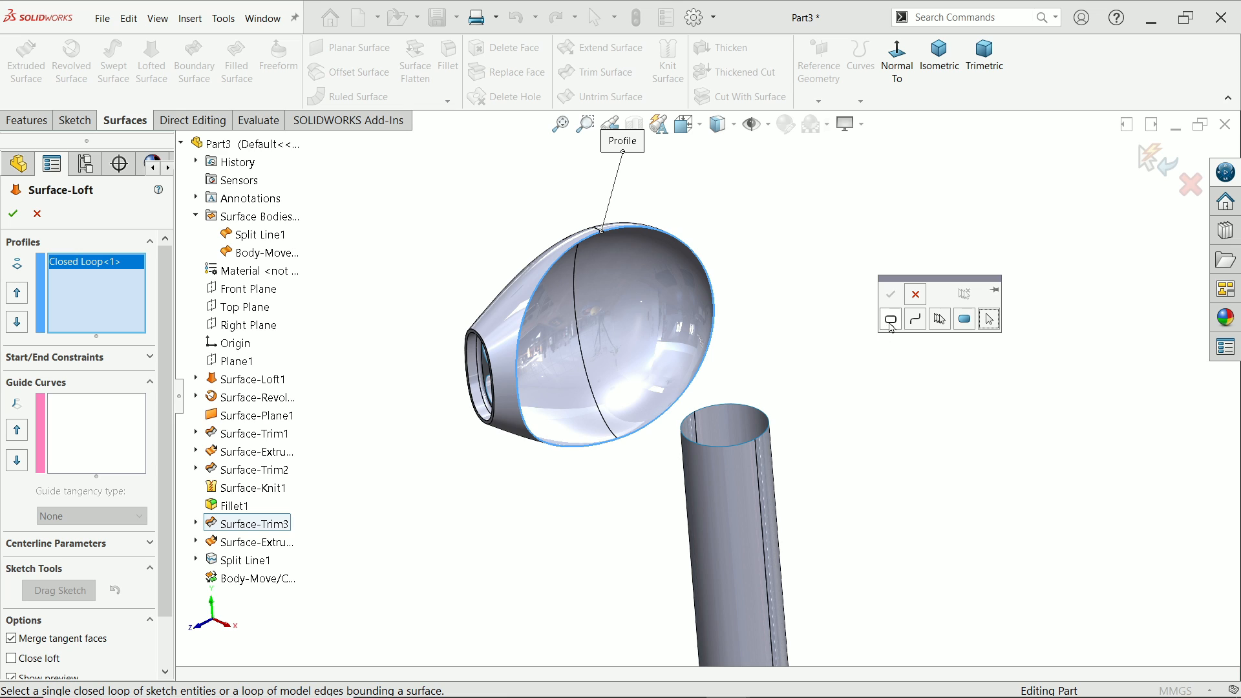
click(687, 422)
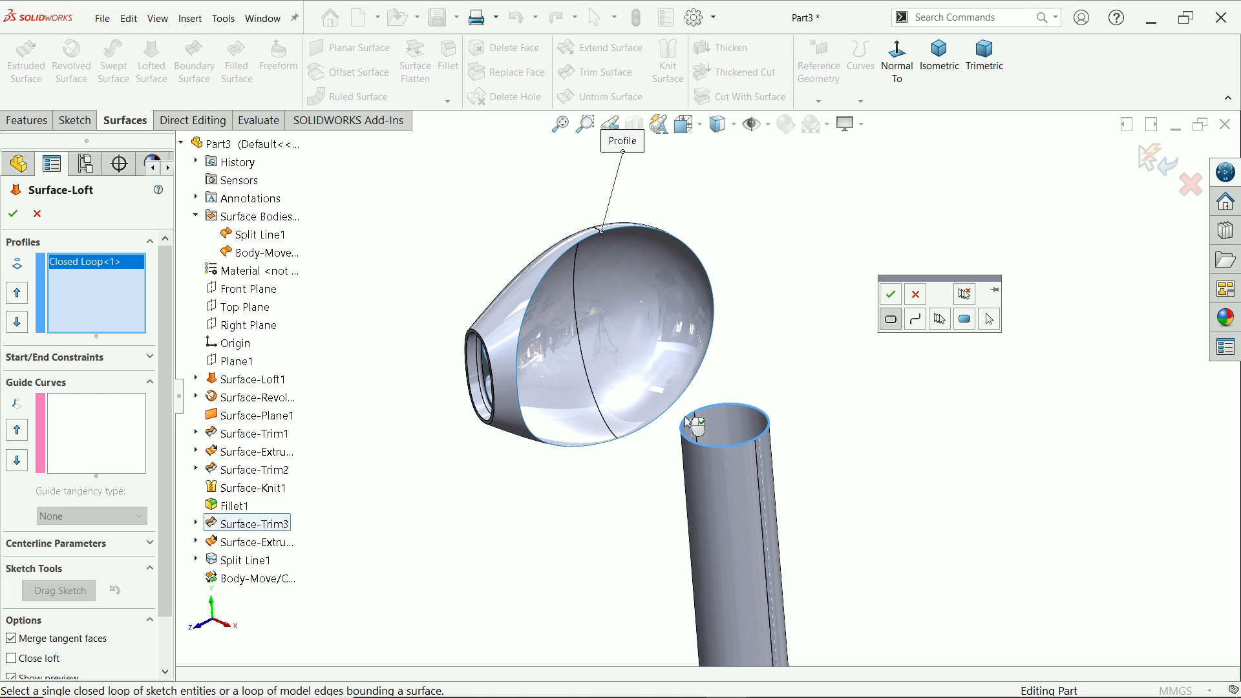
click(891, 294)
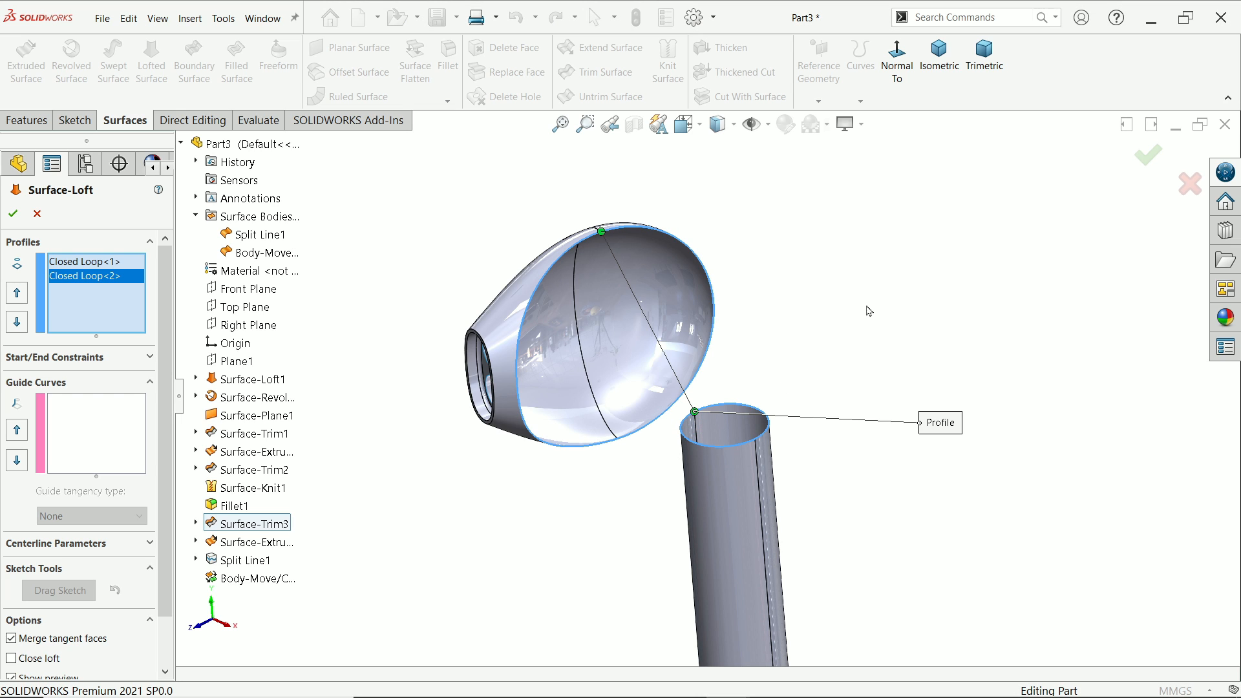
Move the loft connector point on the stem rim to the split line vertex on the opposite side
scroll(702, 322, down, 3)
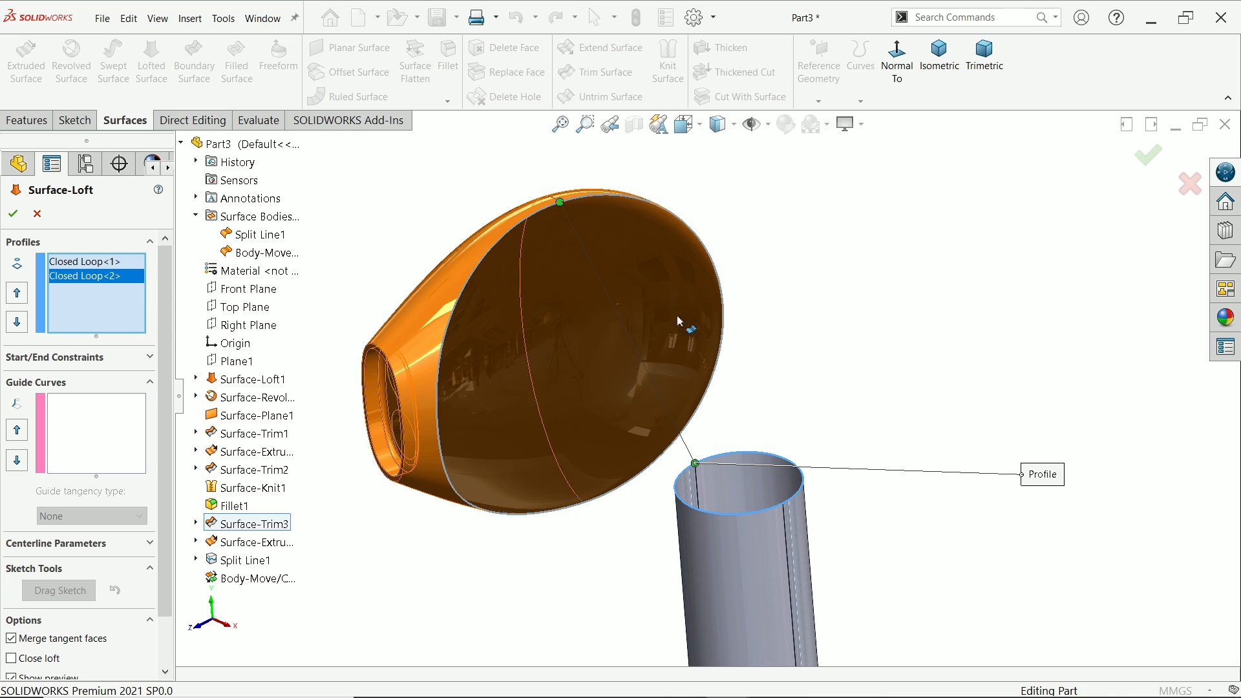
drag(697, 467, 700, 468)
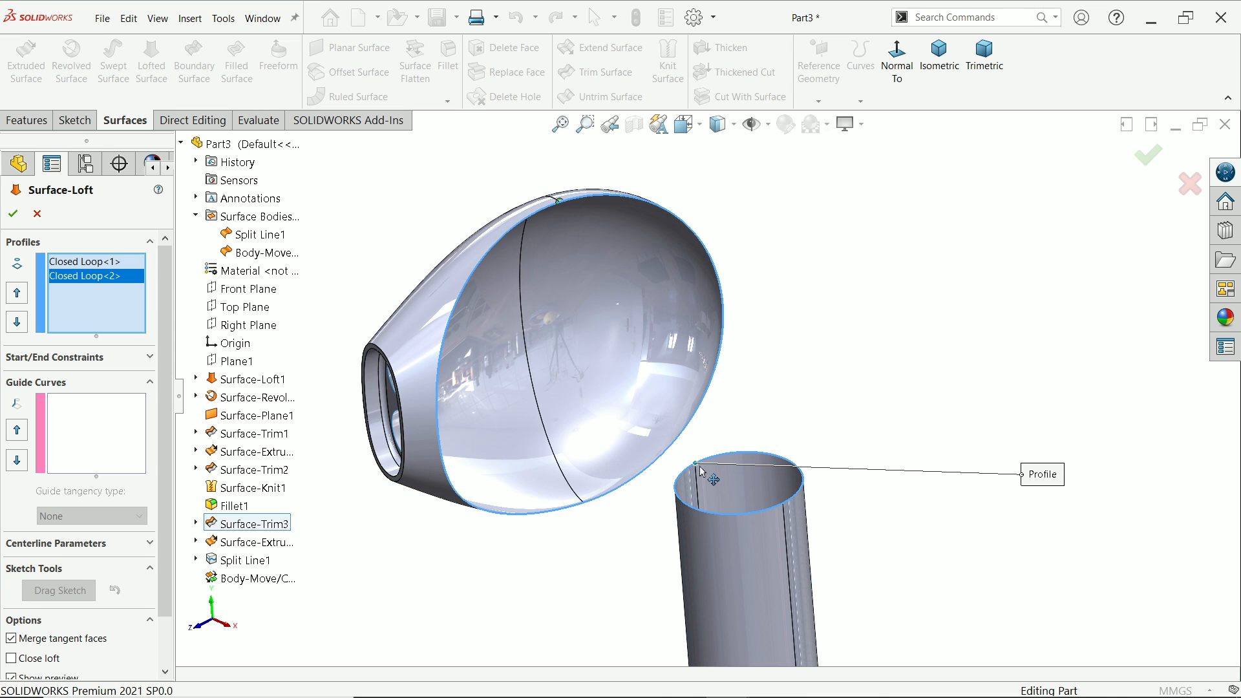
drag(783, 506, 789, 500)
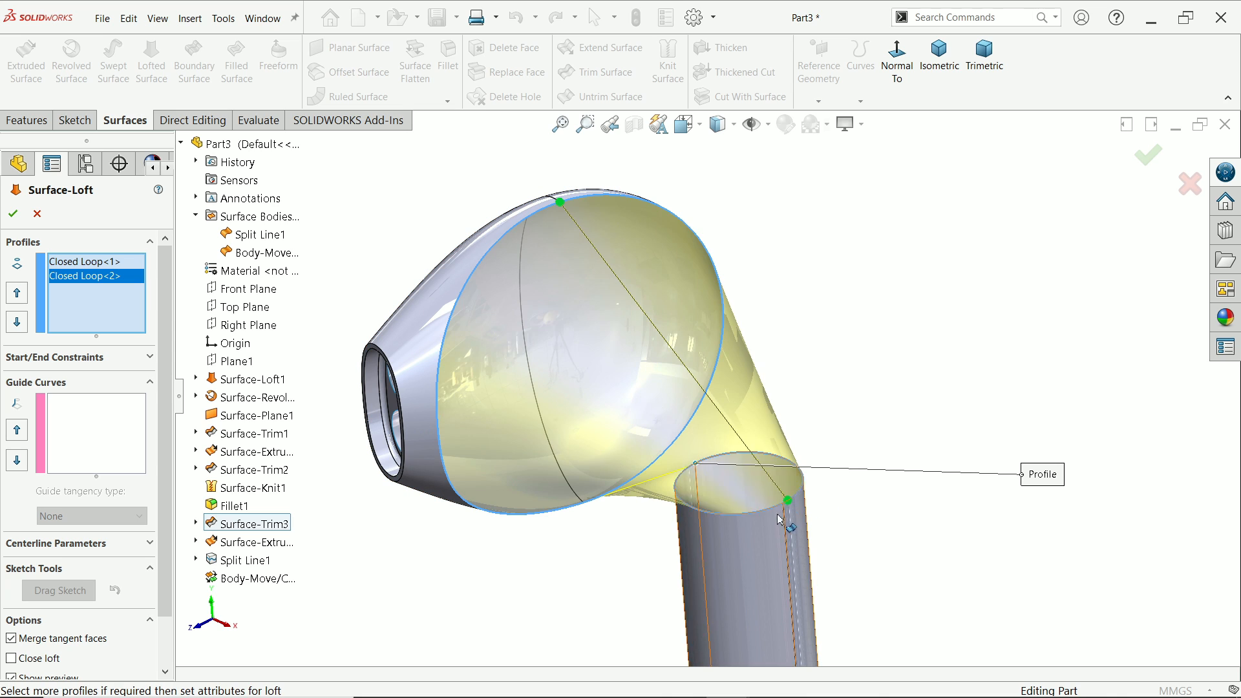
scroll(808, 517, down, 5)
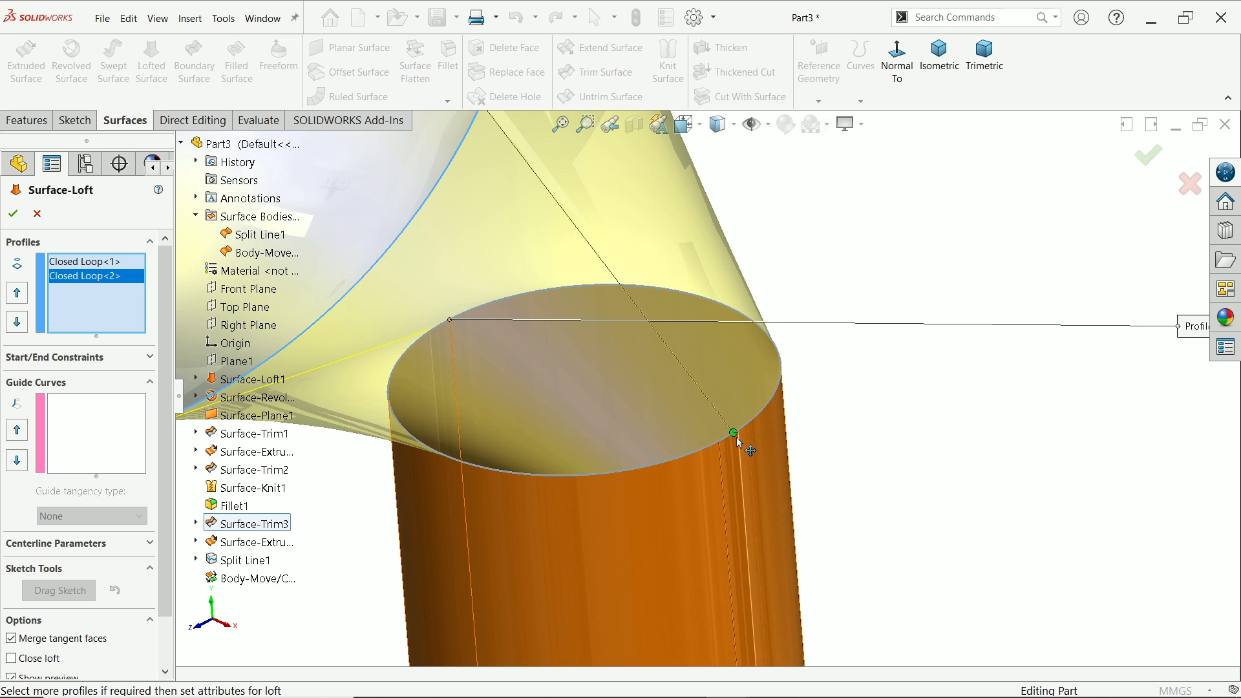
drag(721, 442, 721, 440)
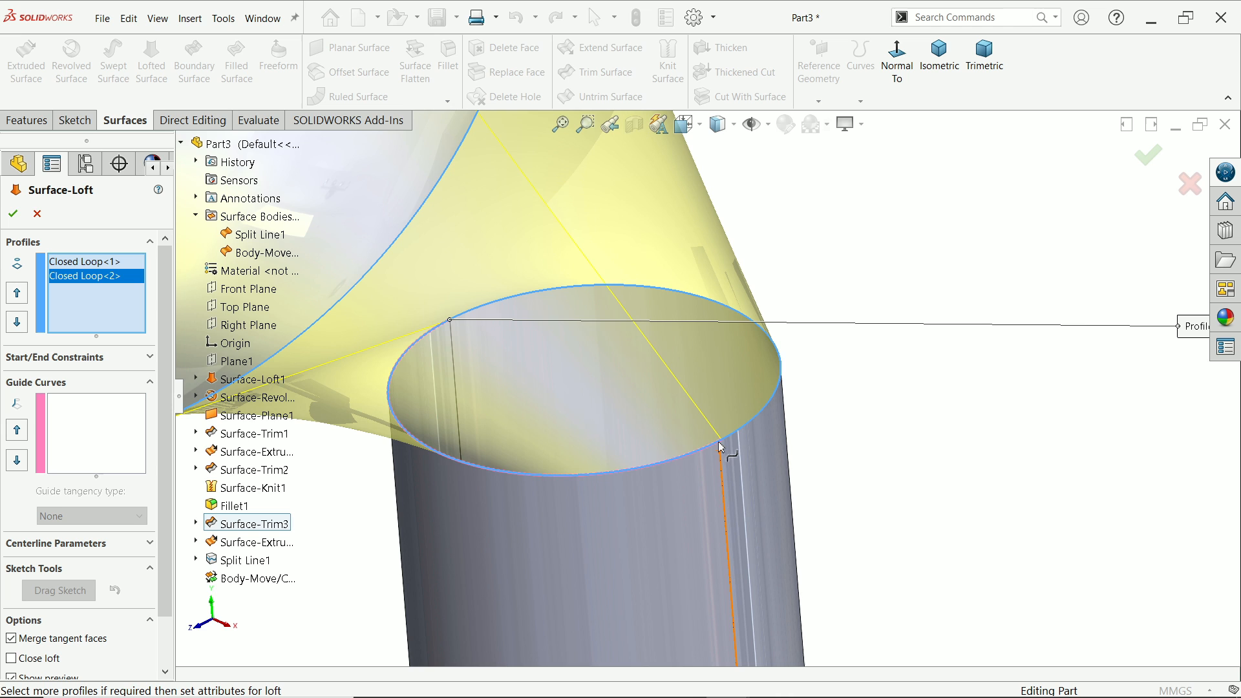
scroll(718, 453, up, 5)
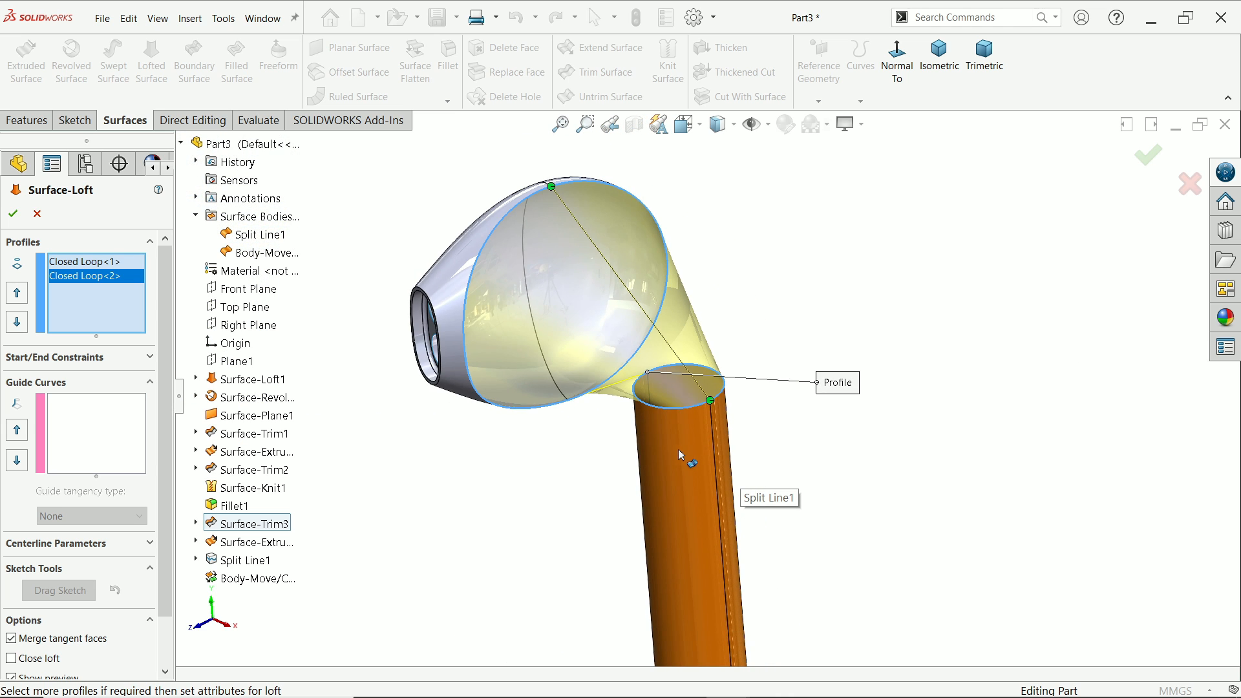
scroll(551, 163, down, 9)
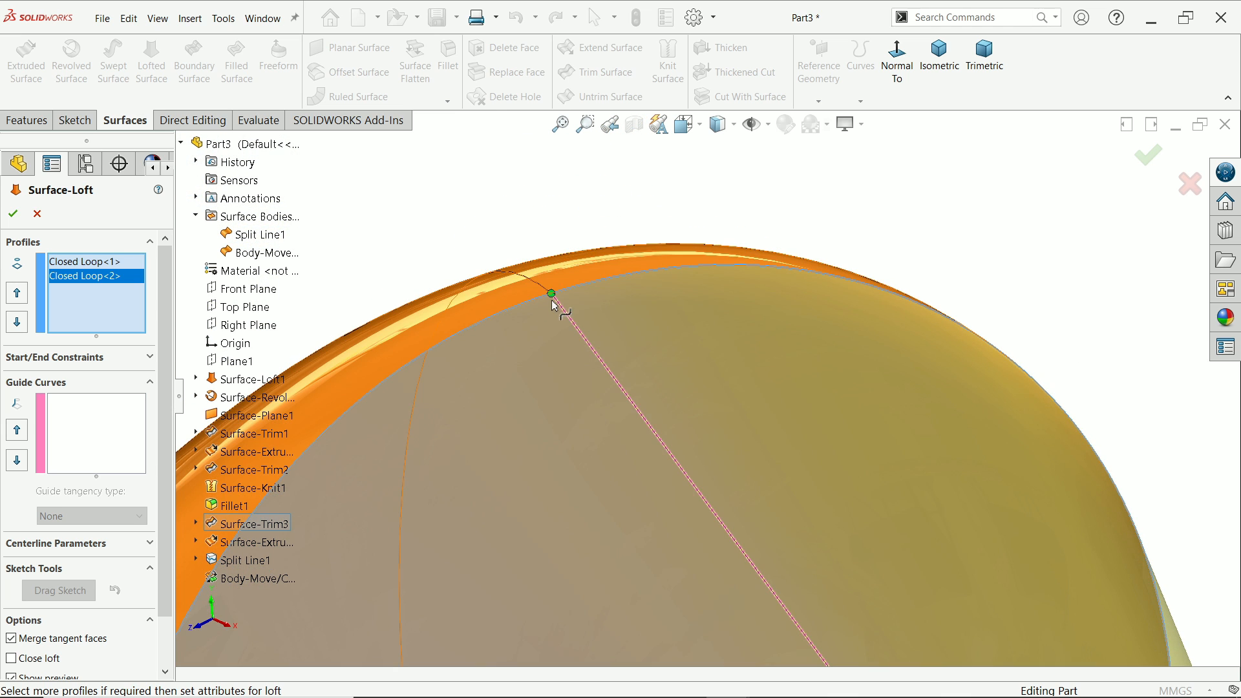
scroll(556, 307, up, 8)
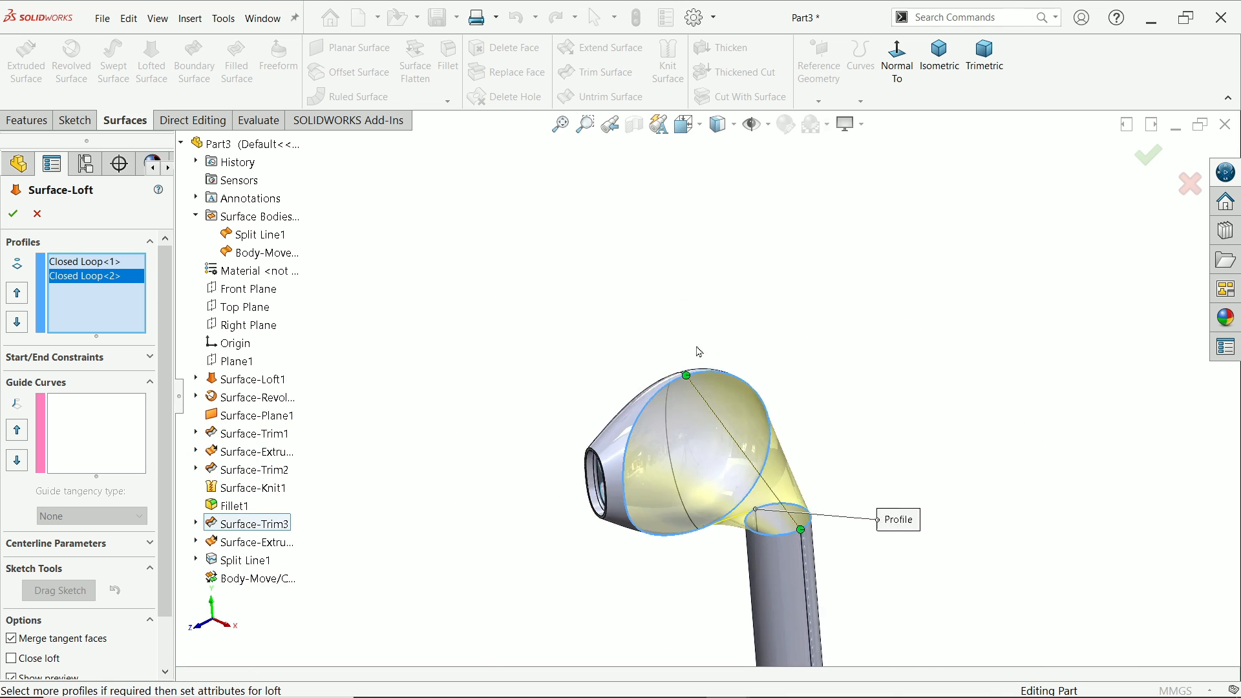
scroll(801, 533, up, 2)
scroll(763, 506, down, 2)
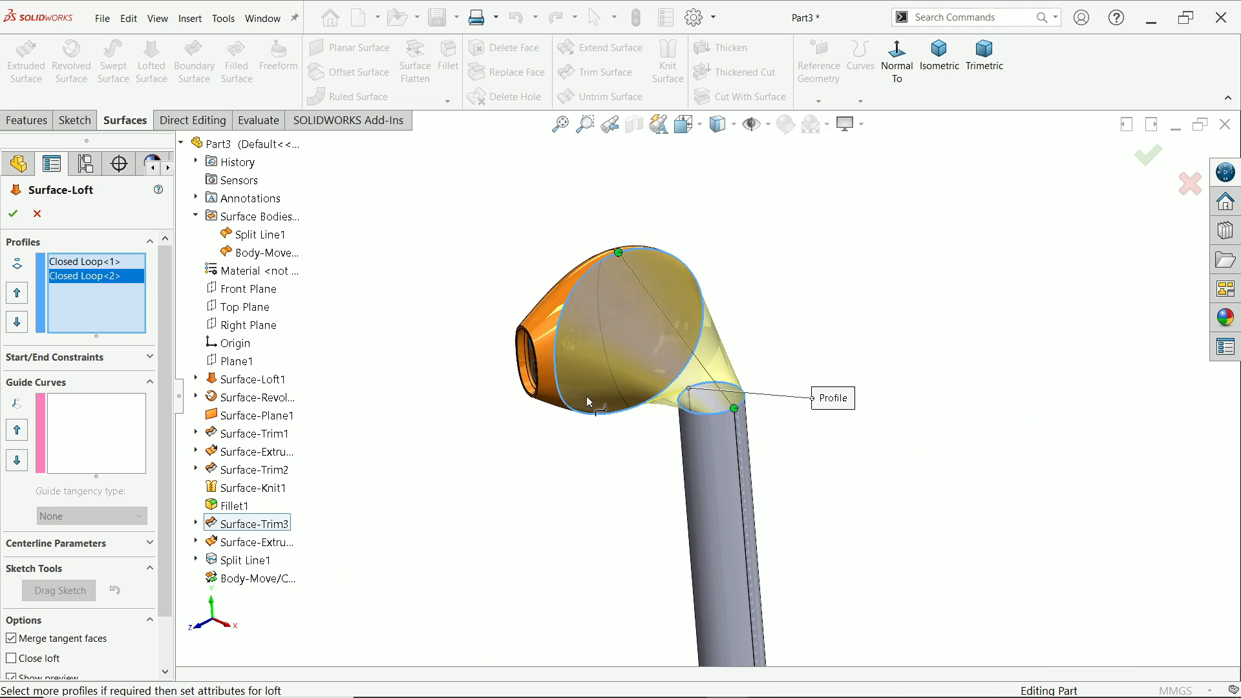
Set the loft's start constraint to Tangency To Face with Apply to all enabled
click(71, 359)
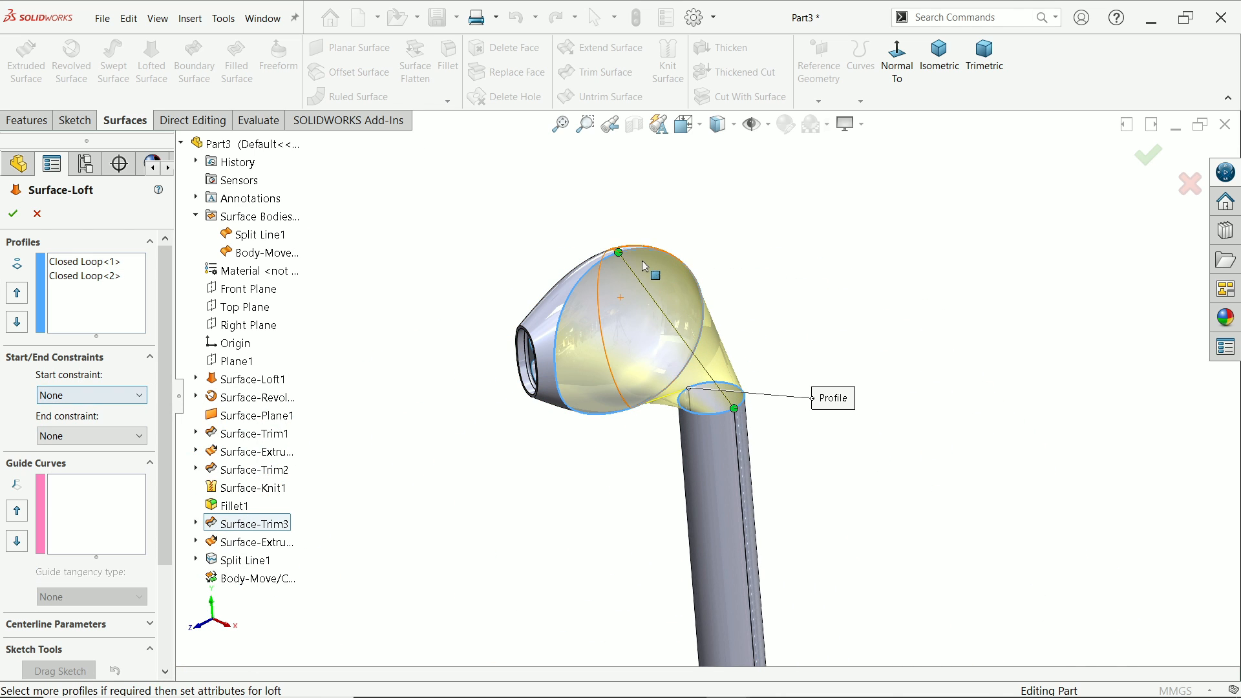
scroll(766, 467, down, 2)
middle_drag(765, 467, 830, 328)
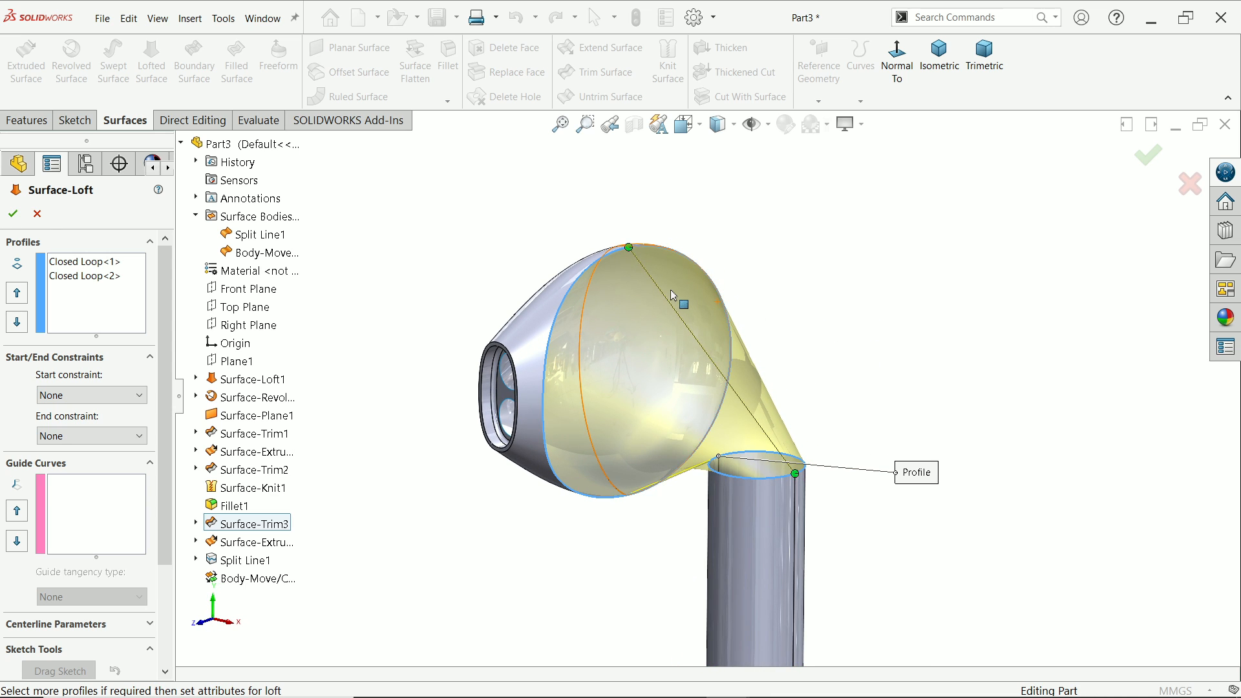
scroll(672, 295, down, 2)
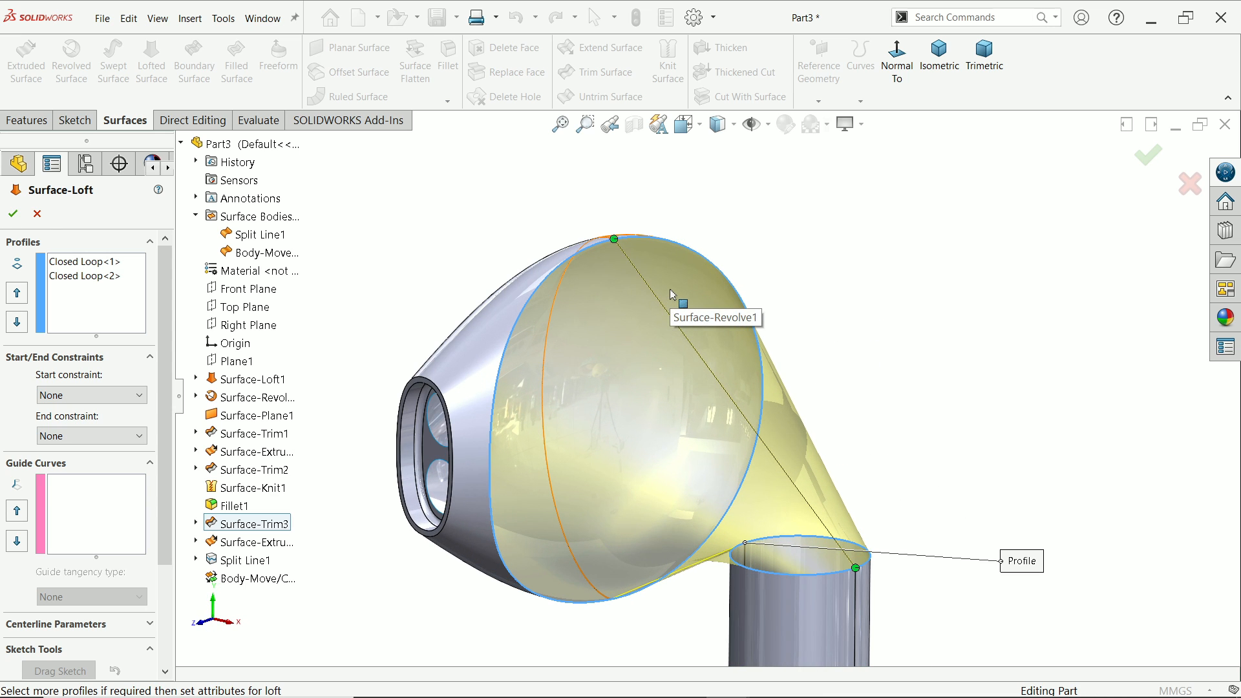
click(72, 395)
click(76, 438)
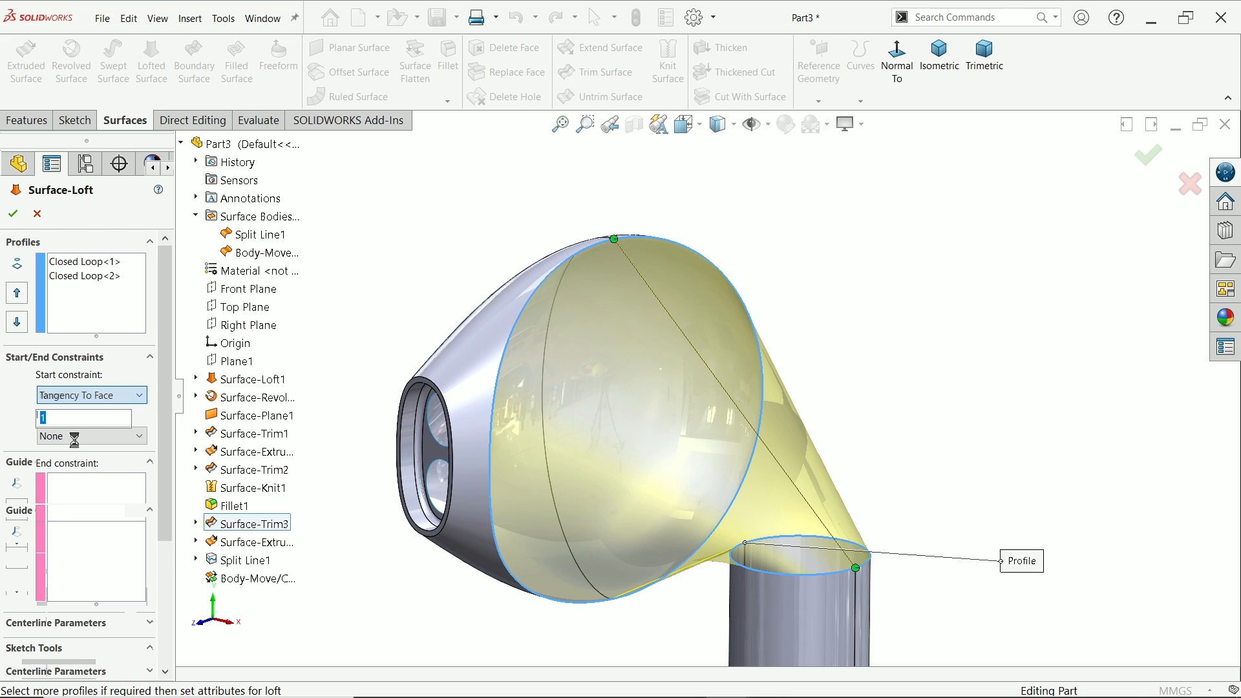
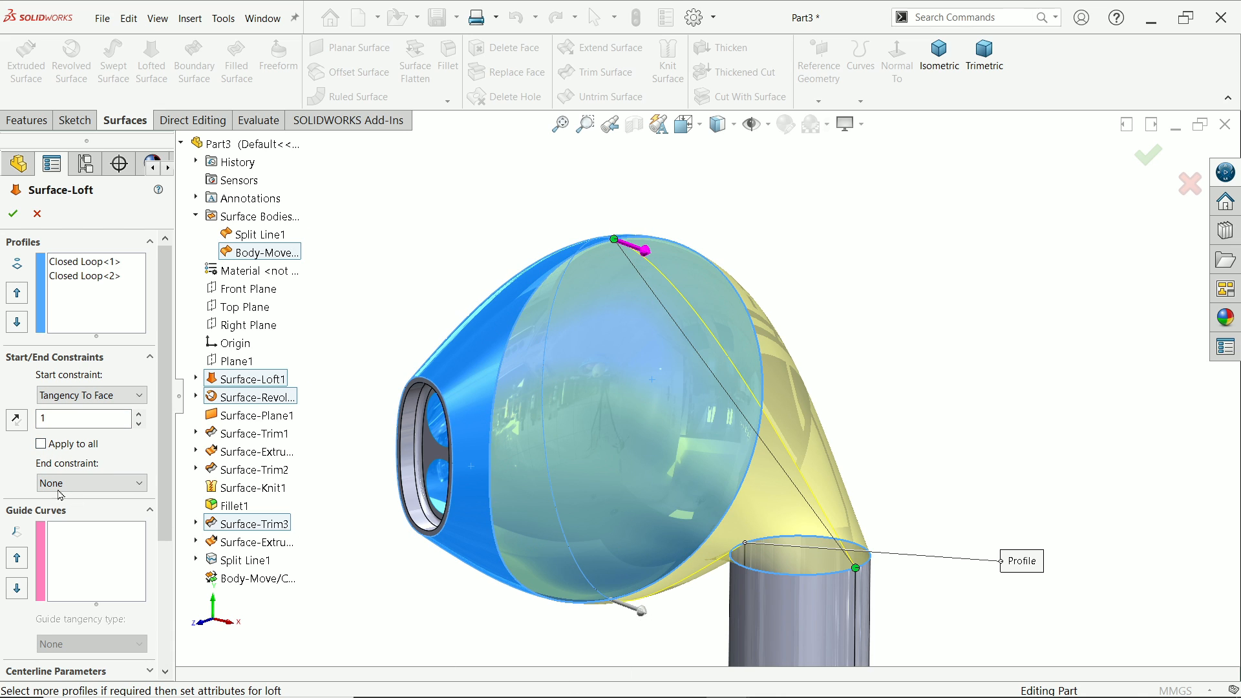
click(43, 446)
Set the loft's end constraint to Tangency To Face with a tangent length of 1.5 and create the surface
click(99, 483)
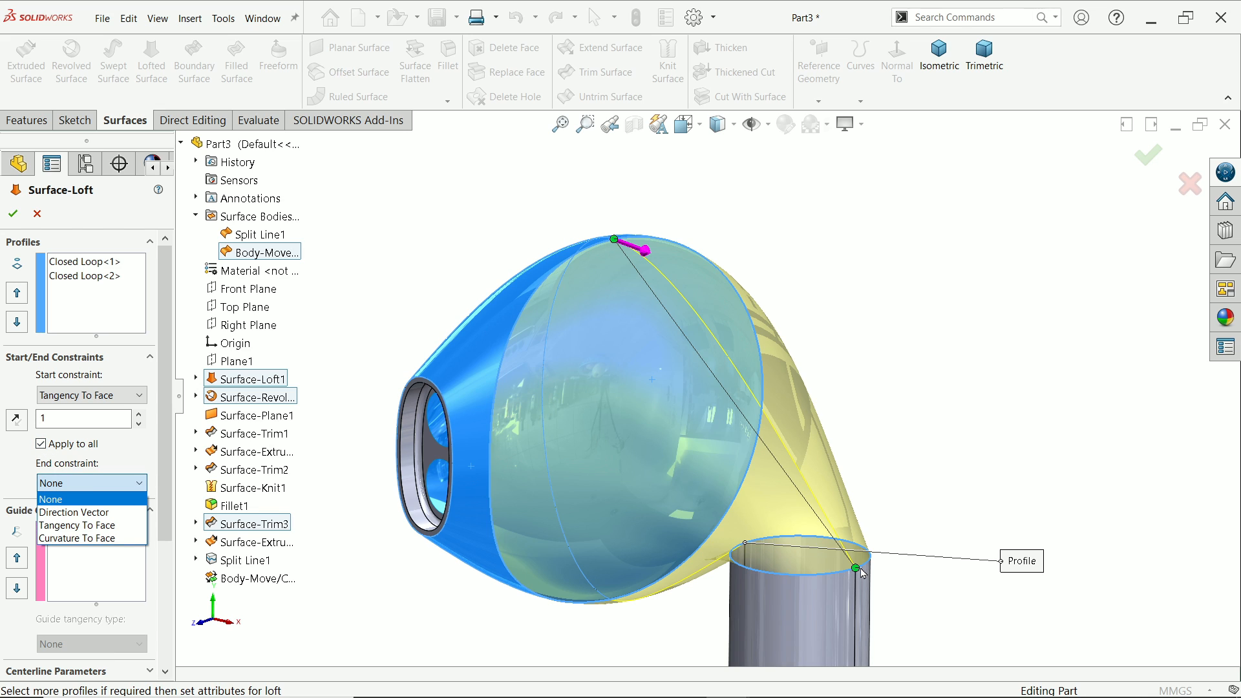
click(77, 525)
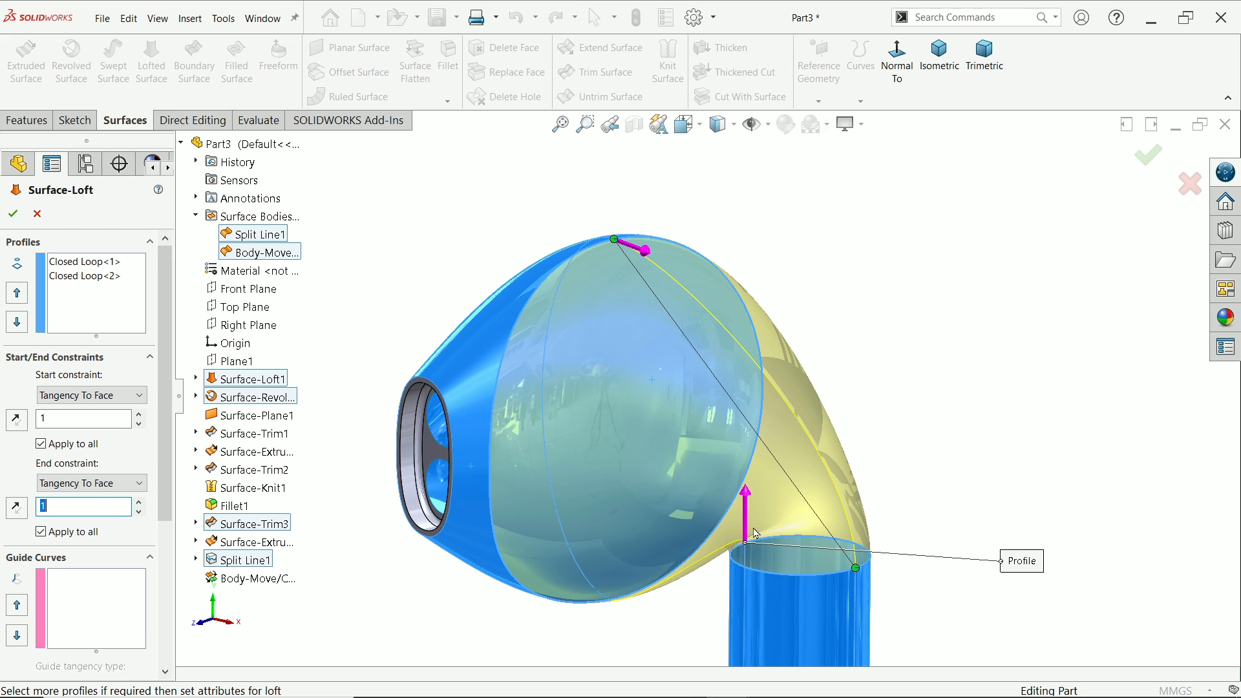
click(60, 514)
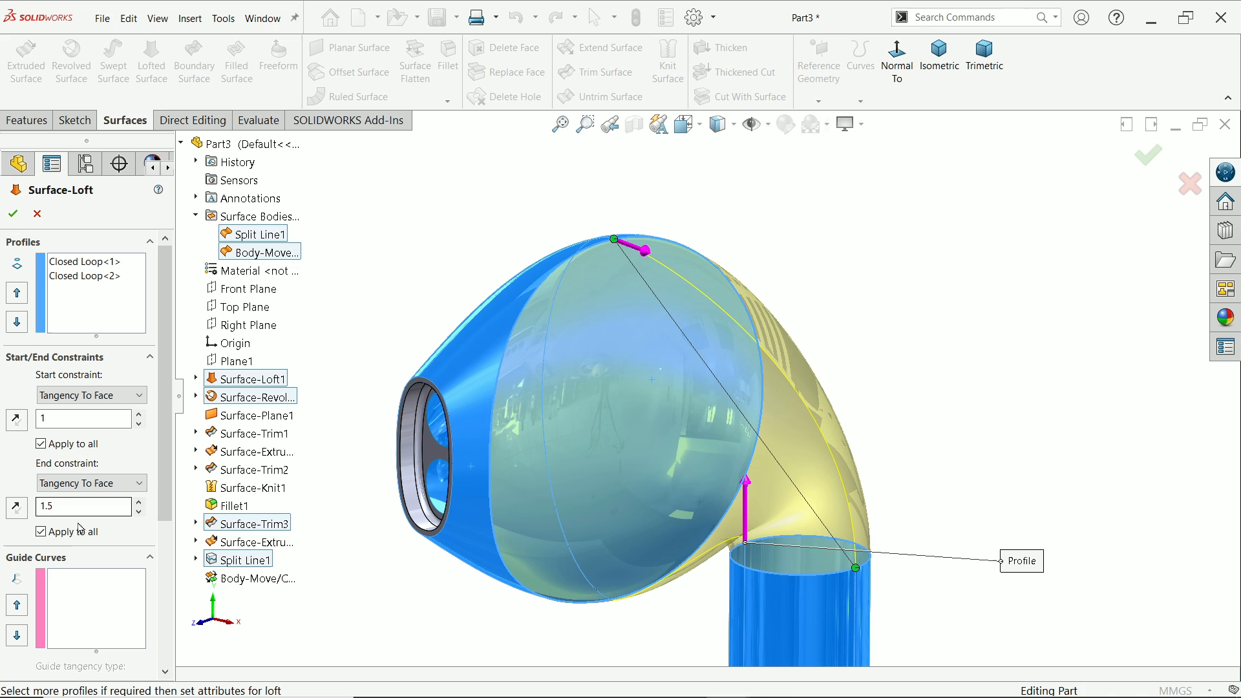
mouse_move(166, 487)
mouse_down()
mouse_move(165, 602)
mouse_move(142, 627)
mouse_move(165, 622)
mouse_move(186, 426)
mouse_up()
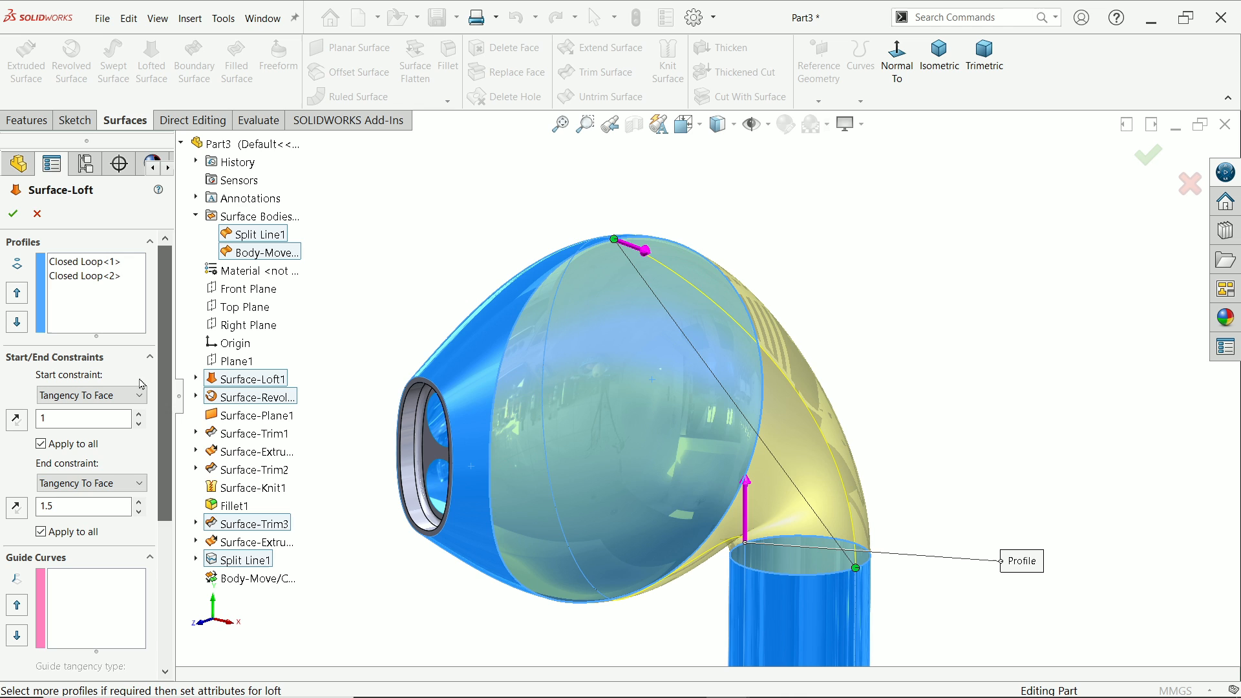
click(13, 213)
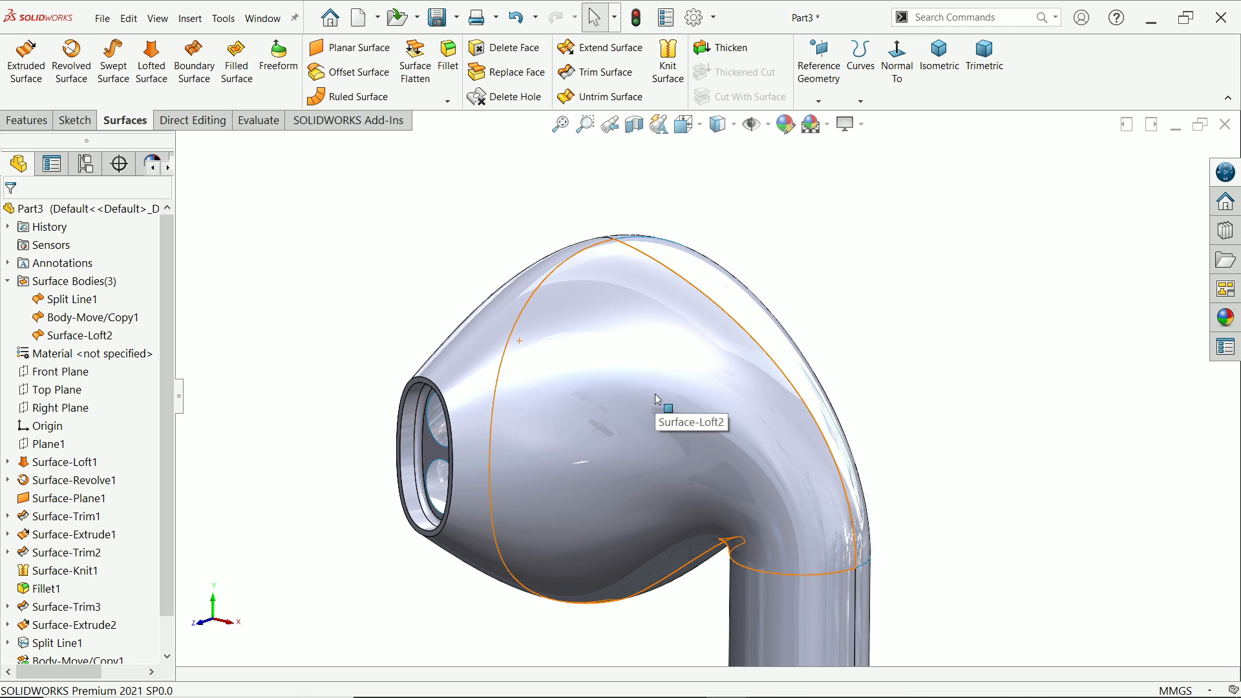
Knit the earbud body, the stem and the new lofted surface together with a knitting tolerance of 0.007 mm
middle_drag(931, 380, 525, 479)
middle_drag(549, 382, 504, 458)
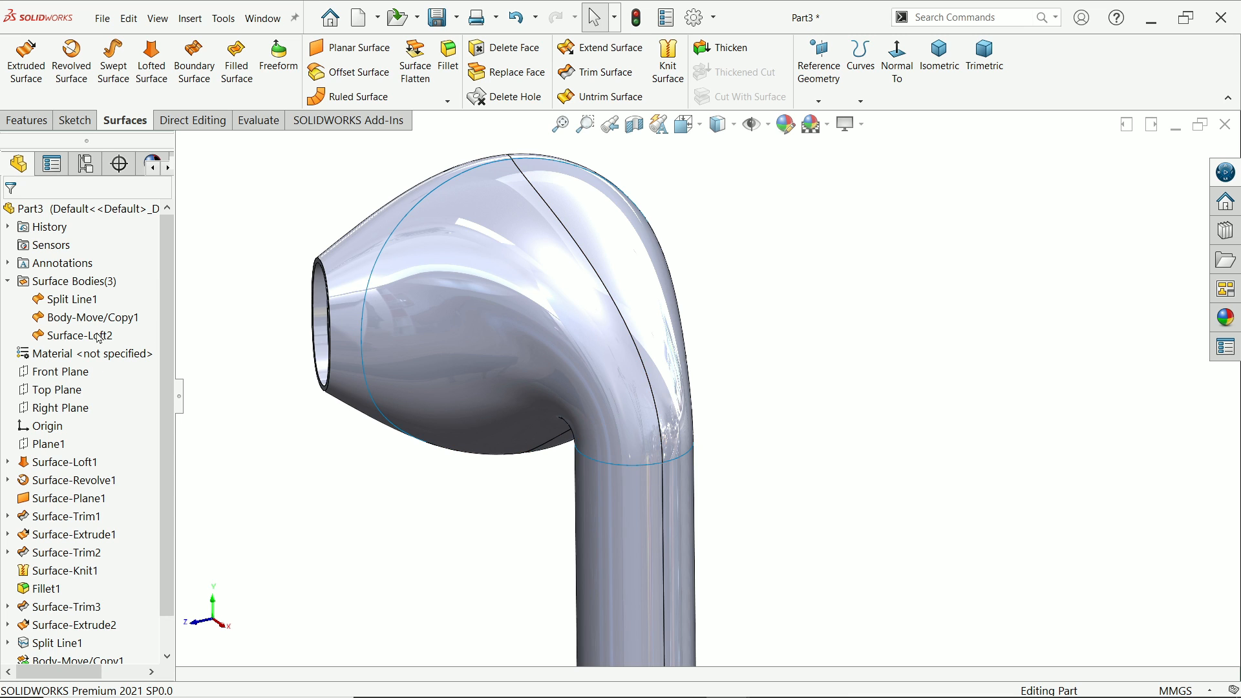
click(80, 317)
click(75, 335)
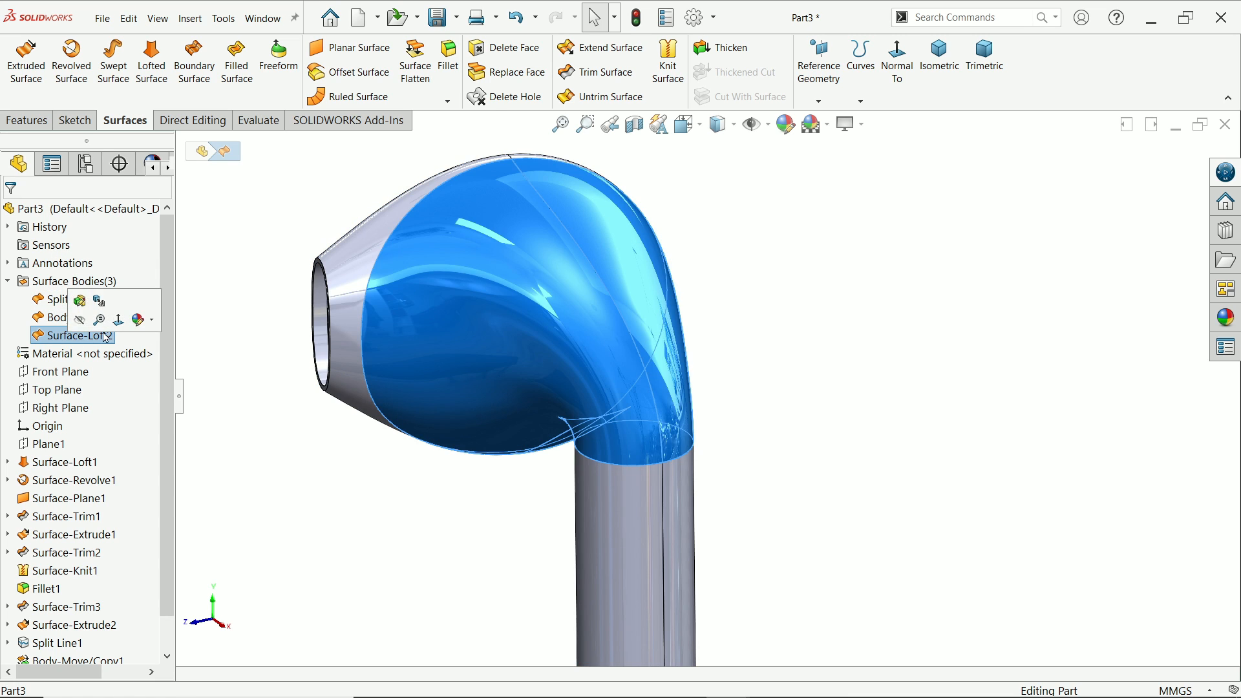
click(333, 207)
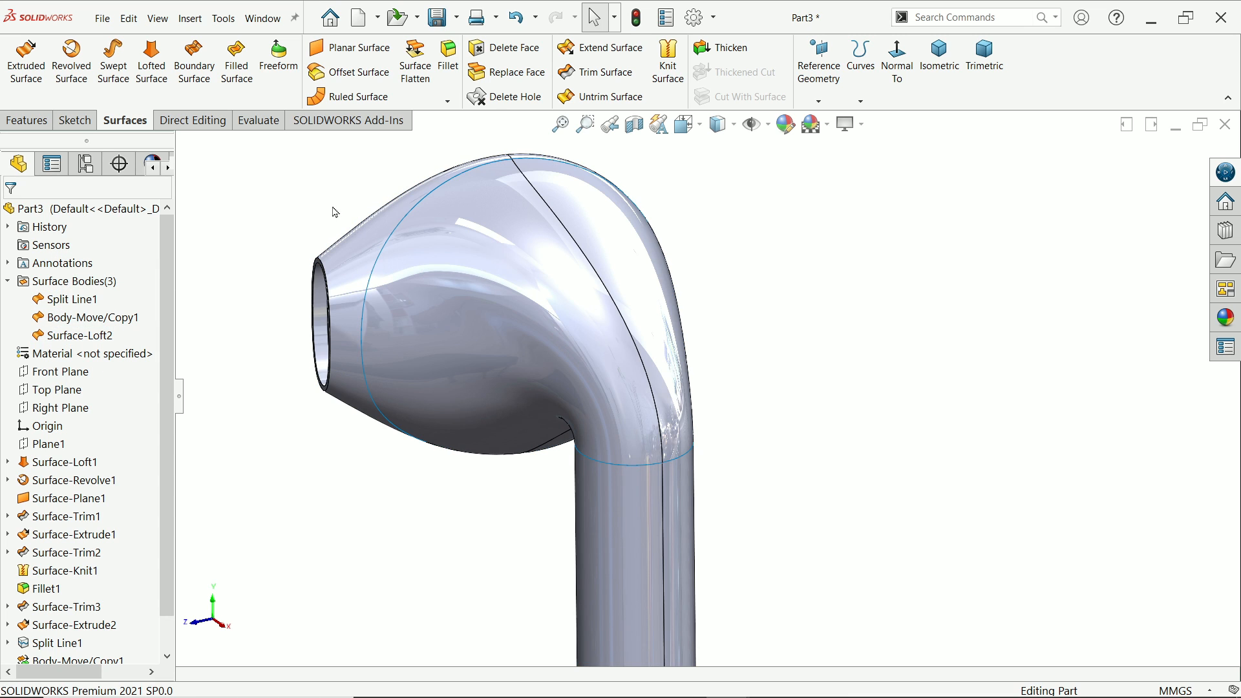
click(676, 74)
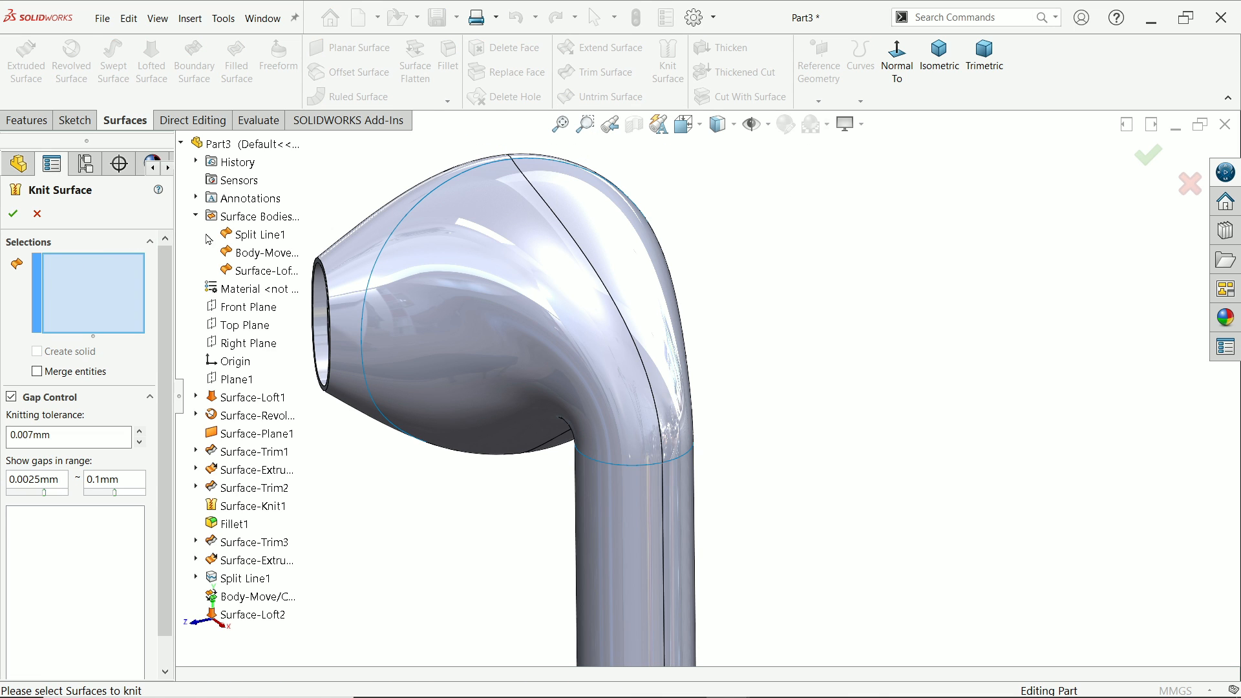
click(255, 234)
click(262, 252)
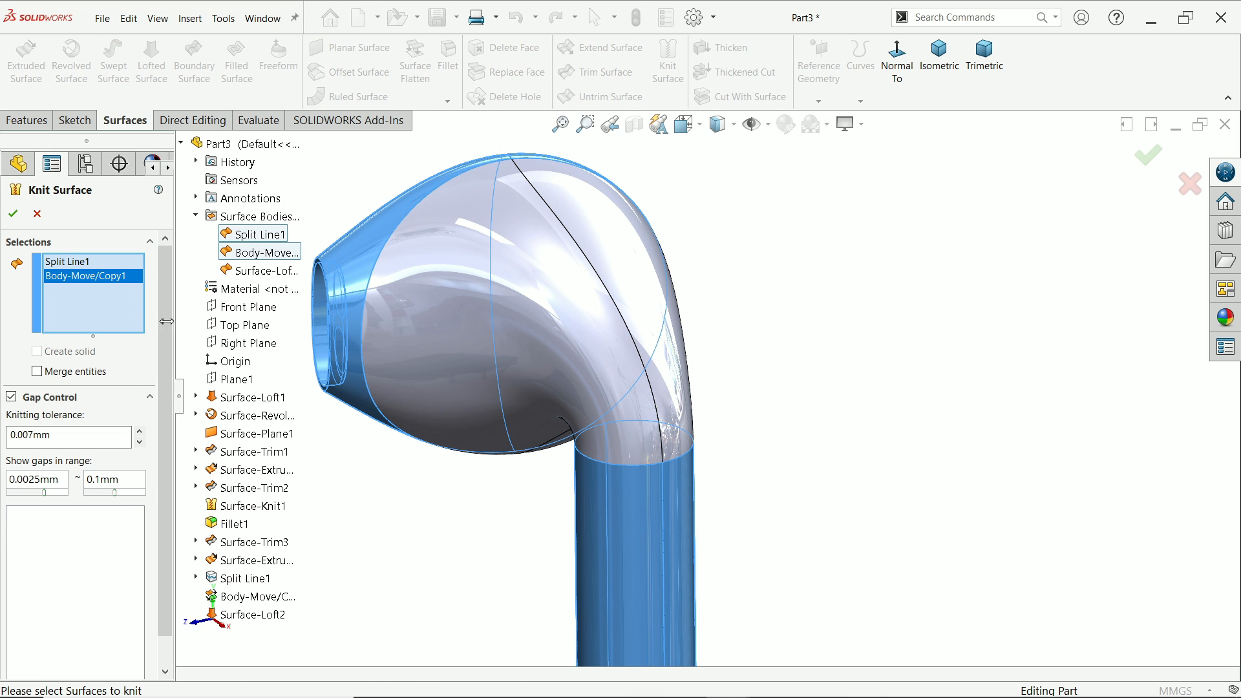
click(260, 270)
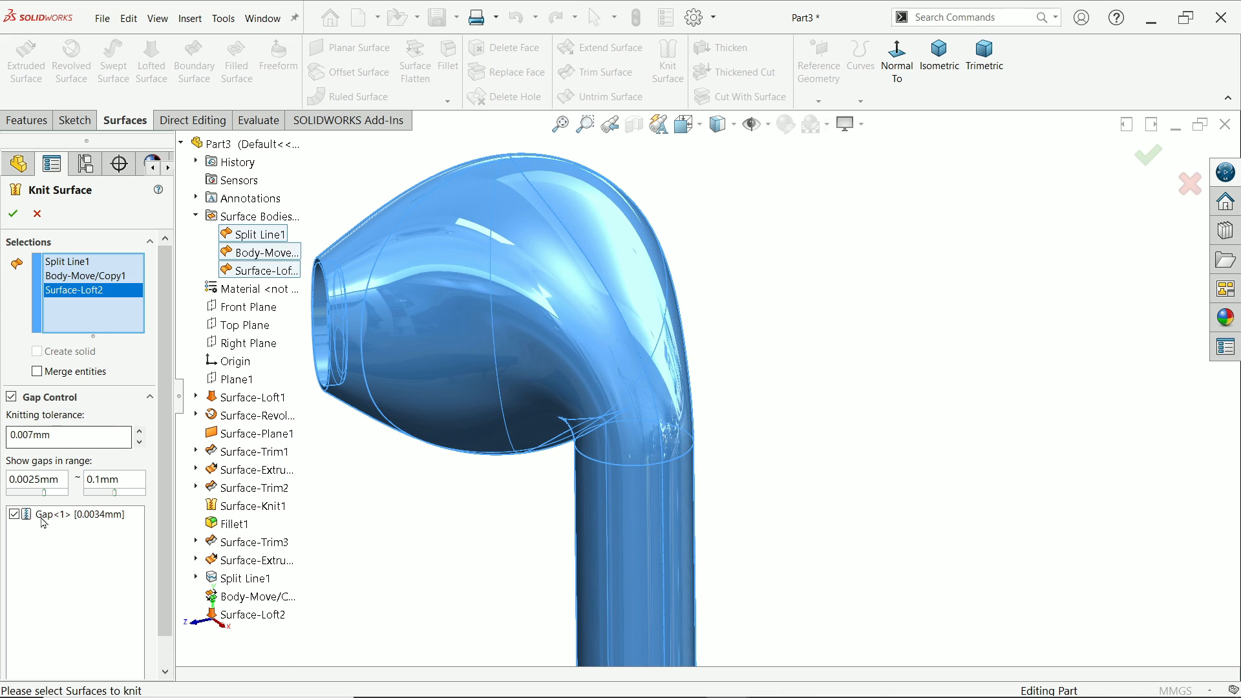
click(71, 437)
click(14, 220)
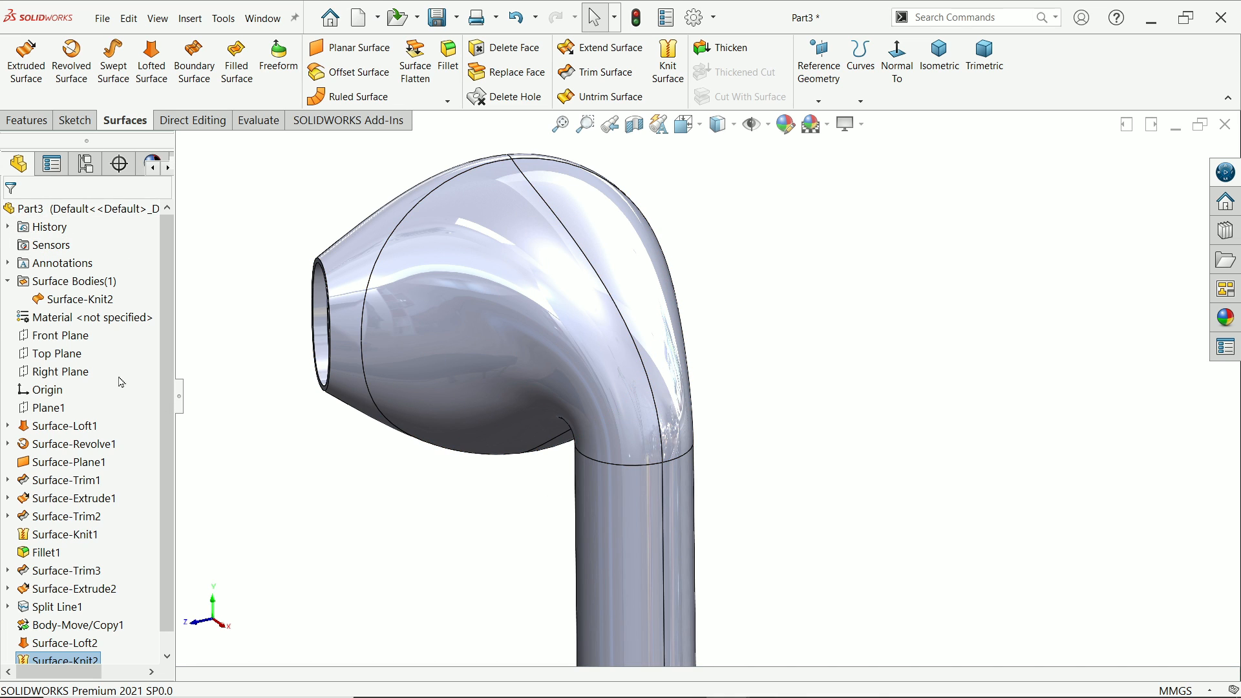
On the Right Plane, sketch a vertical line about 11.8 mm long from above the earbud and a horizontal line from its lower end past the tip
click(58, 371)
click(70, 349)
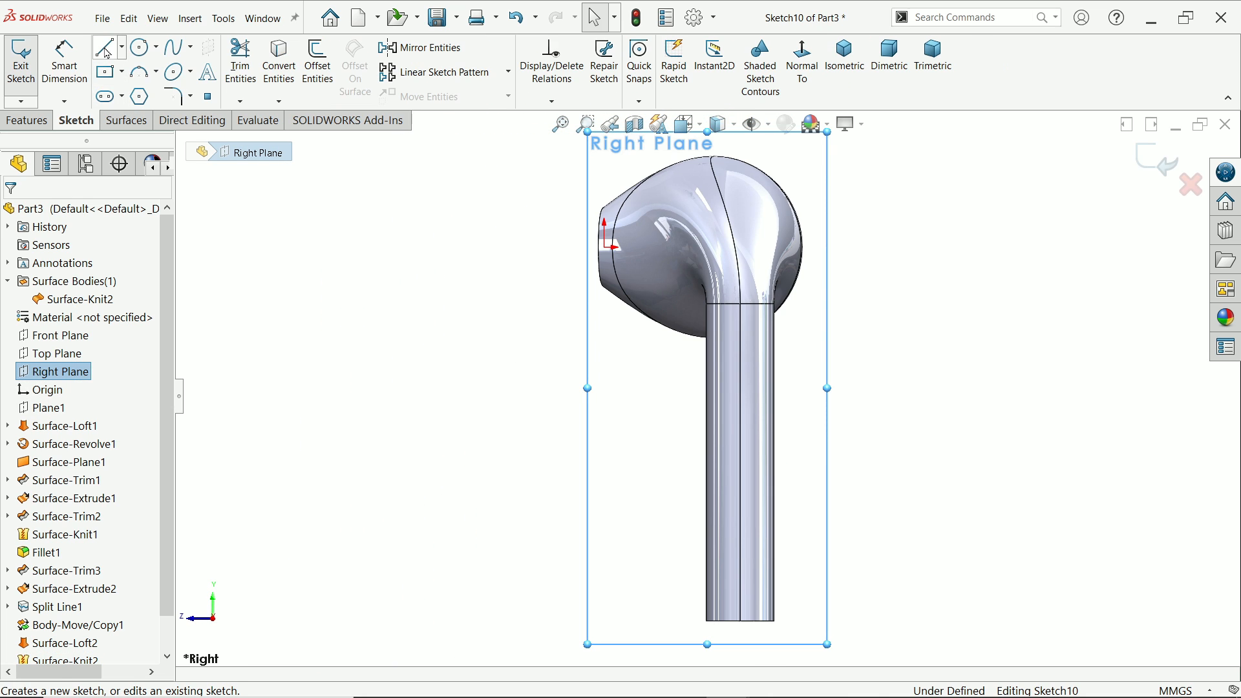
click(107, 48)
scroll(723, 187, down, 5)
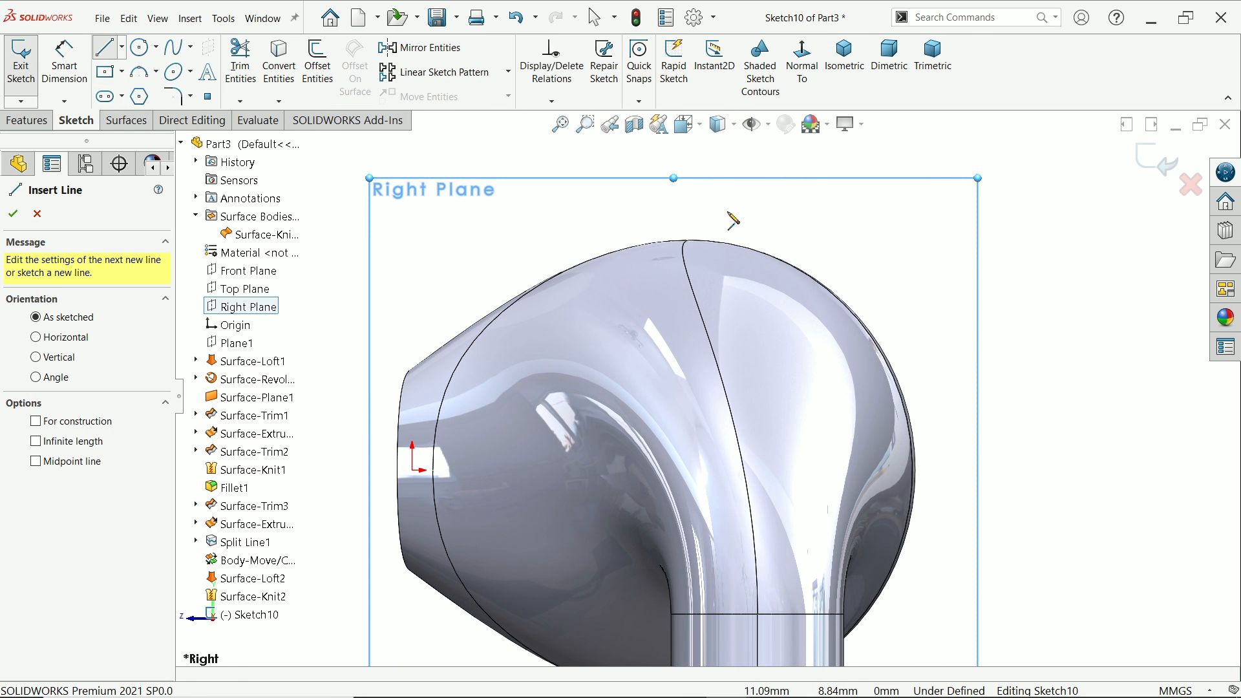
click(725, 201)
scroll(731, 407, up, 5)
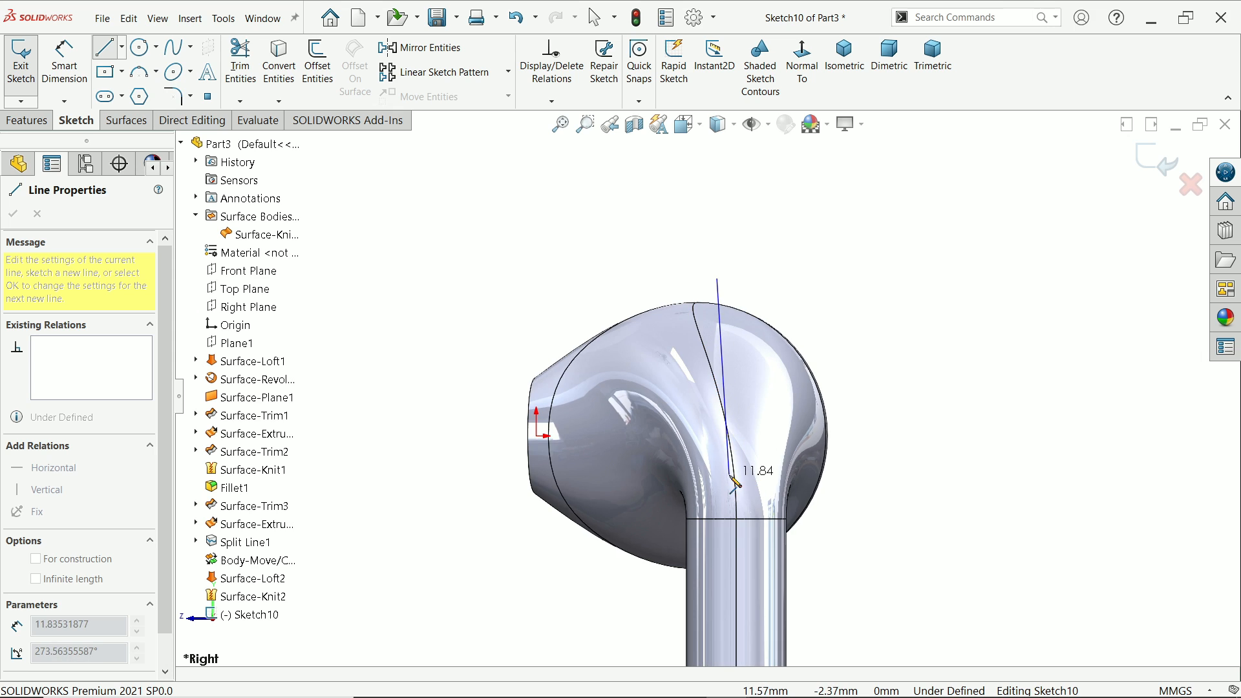
click(717, 476)
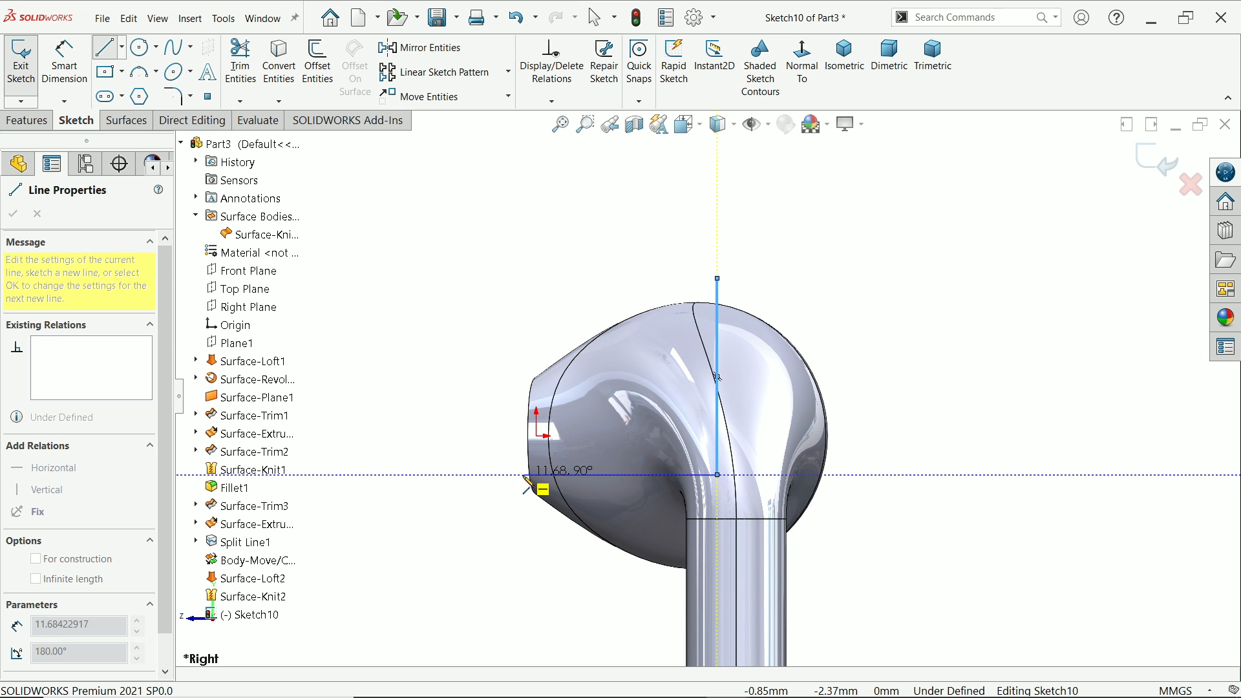
right_click(471, 326)
click(511, 328)
Make the vertical and horizontal sketch lines equal in length
scroll(743, 388, down, 3)
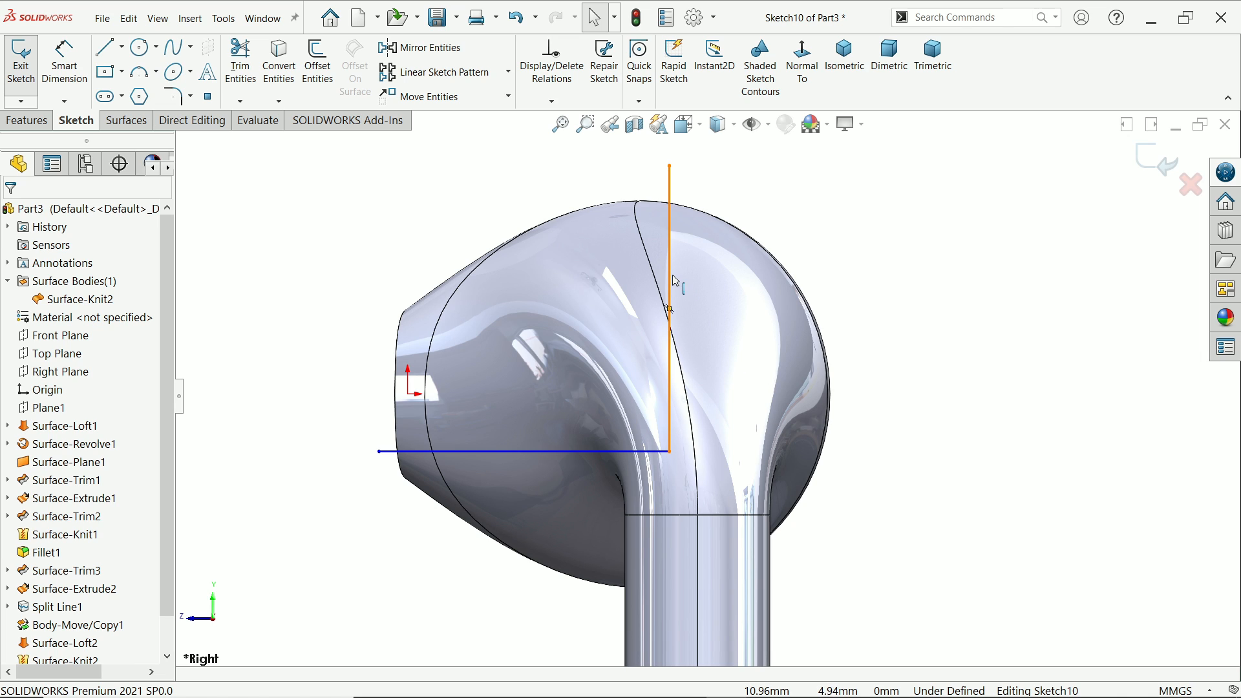
click(674, 278)
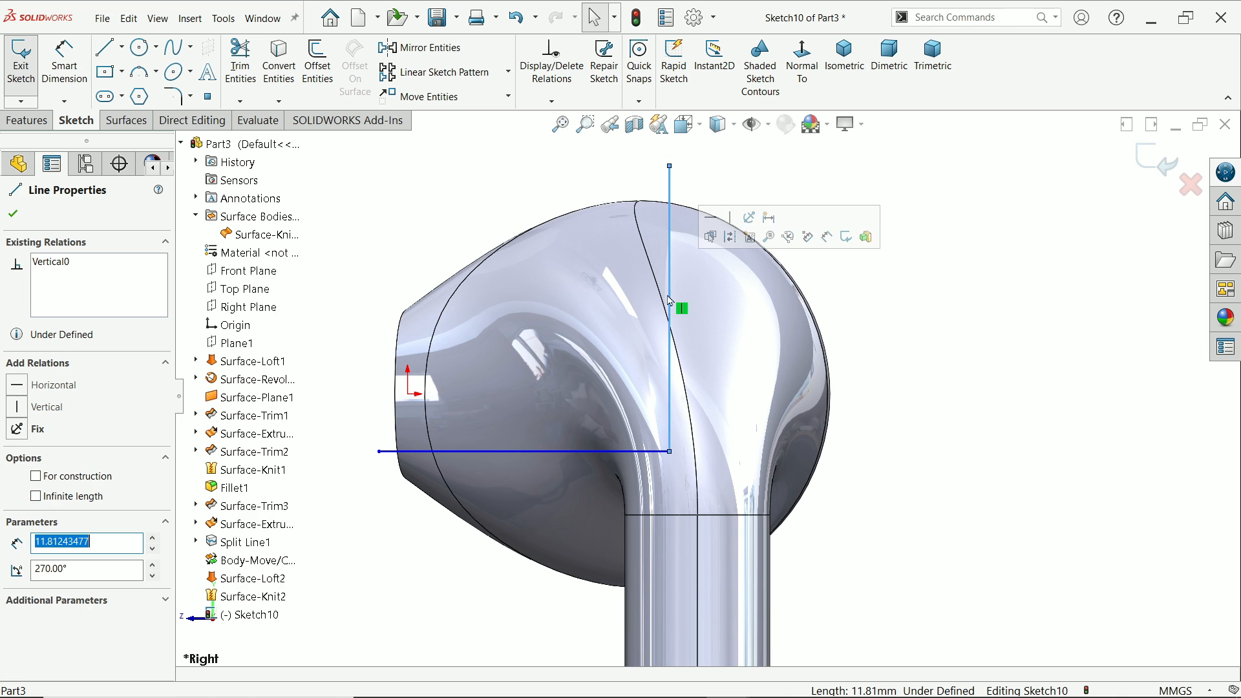
click(541, 456)
ctrl+click(670, 427)
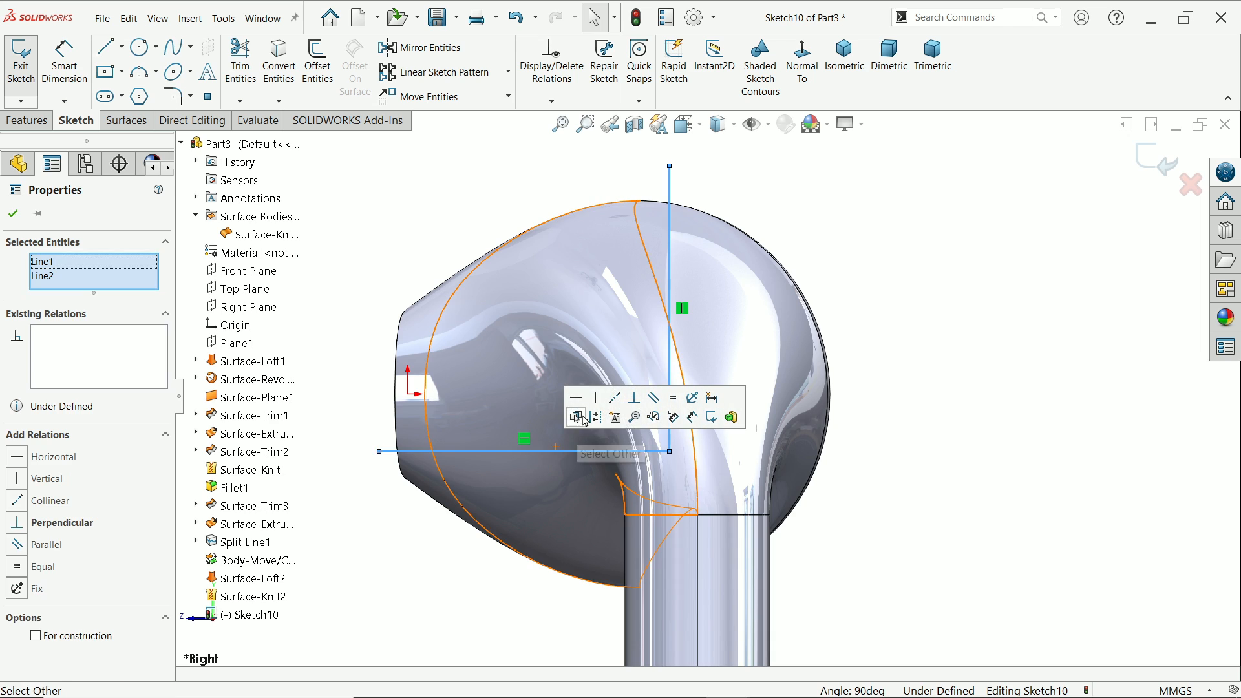
click(675, 398)
key(Escape)
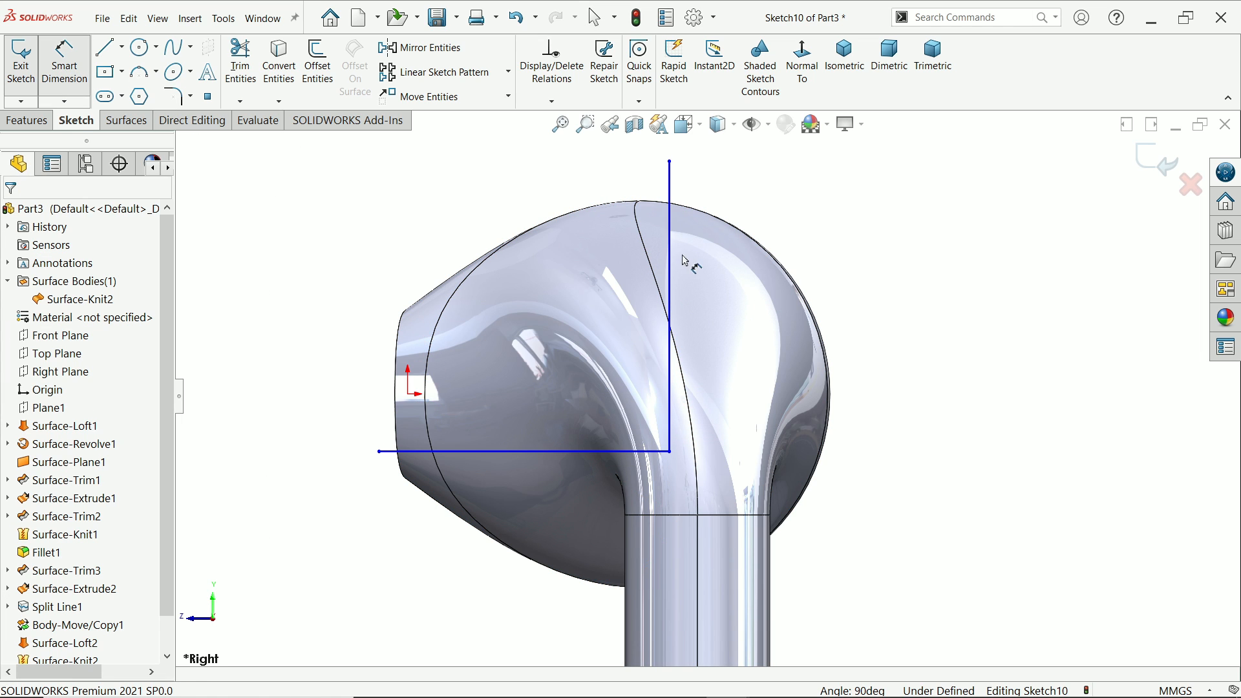
Dimension the vertical sketch line to 12 mm
click(673, 261)
click(908, 267)
text(12)
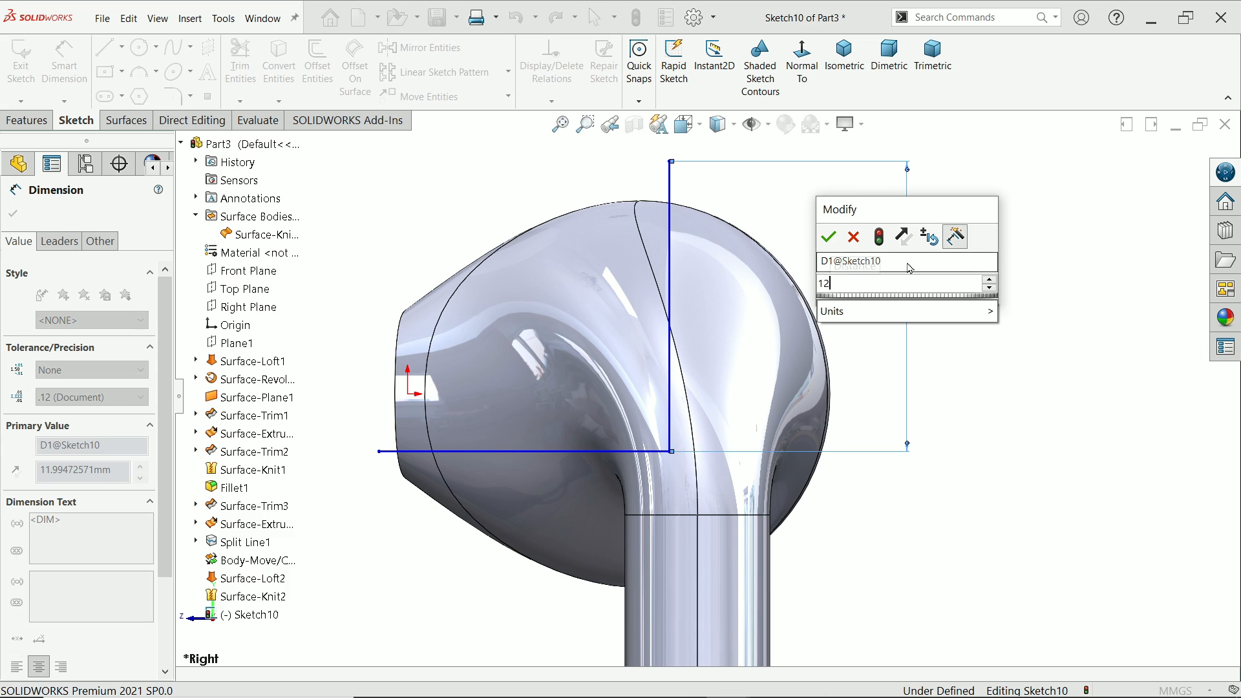
key(Return)
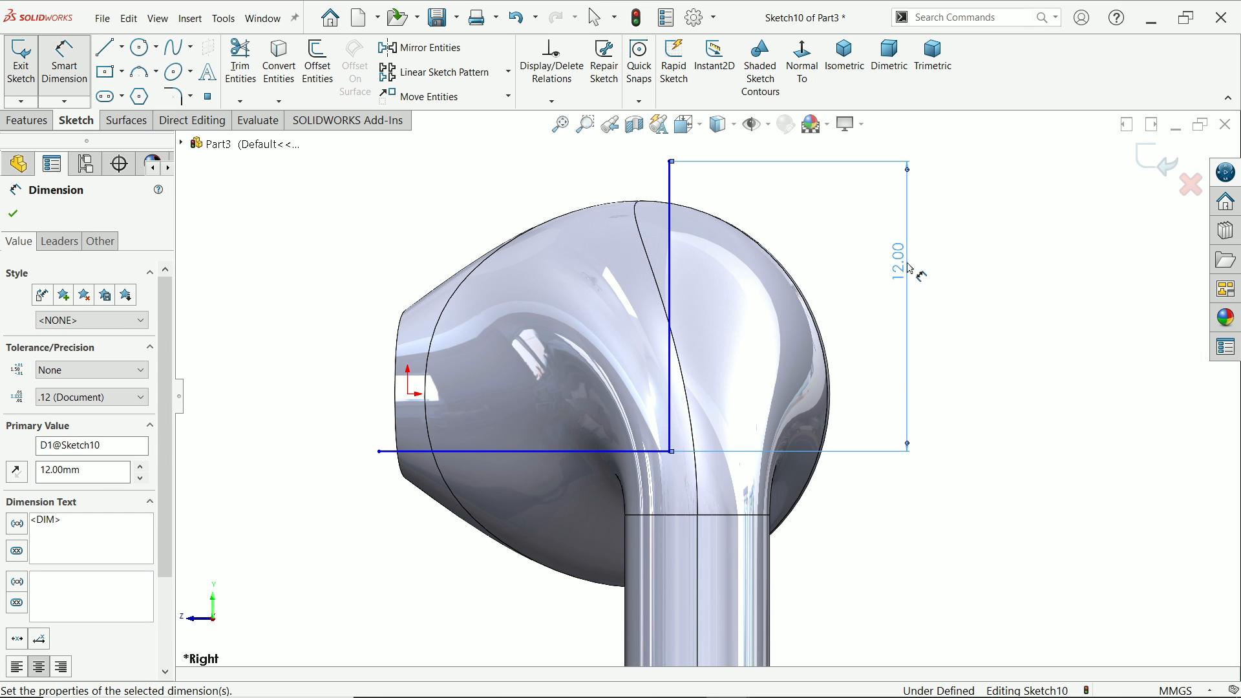
Dimension the horizontal sketch line 2 mm above the stem's upper edge
click(661, 456)
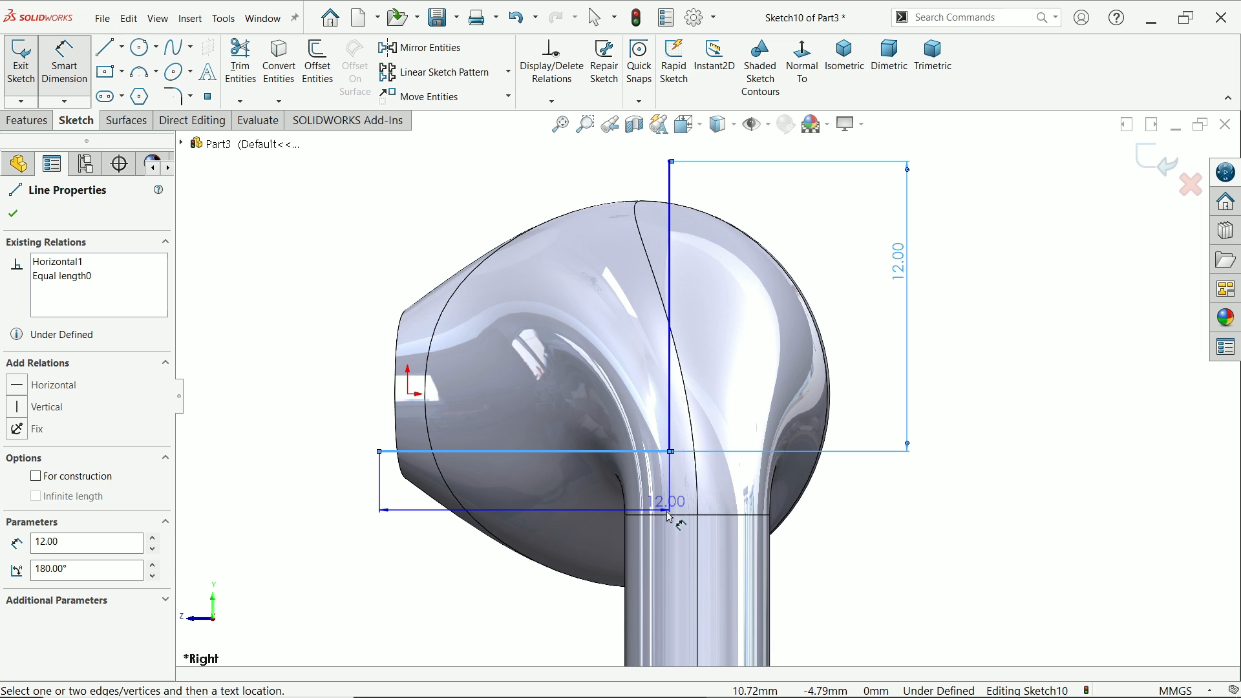
click(710, 515)
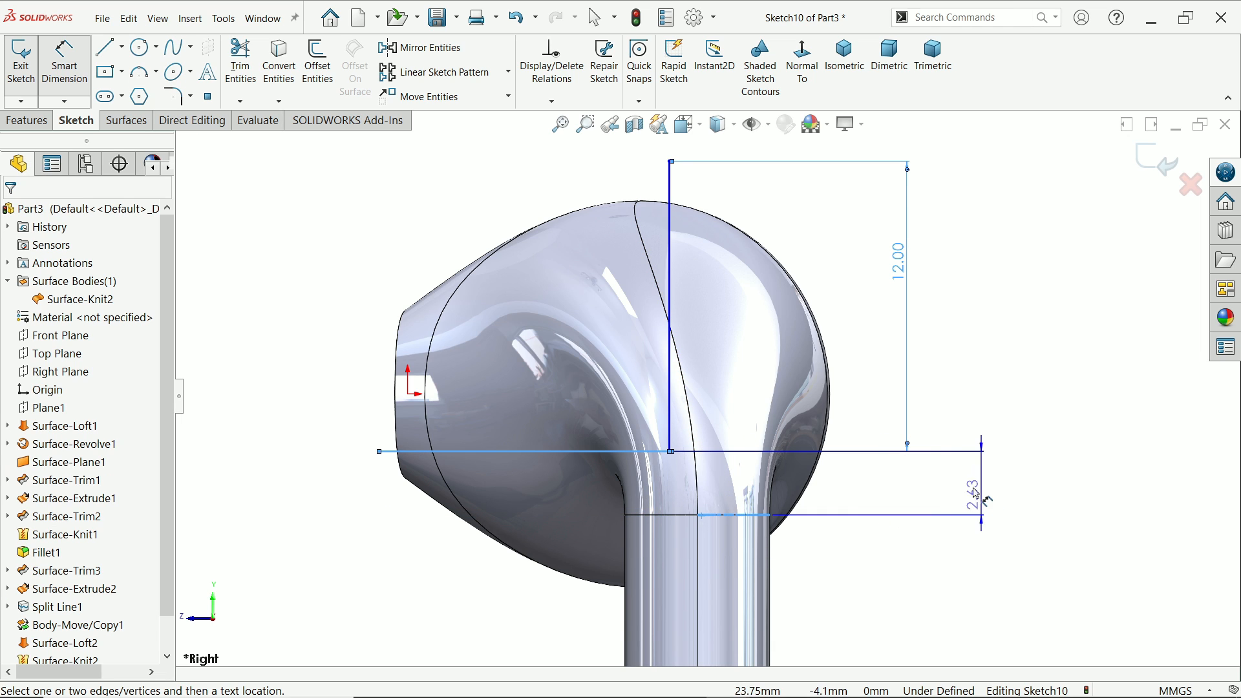
click(925, 489)
text(2)
key(Return)
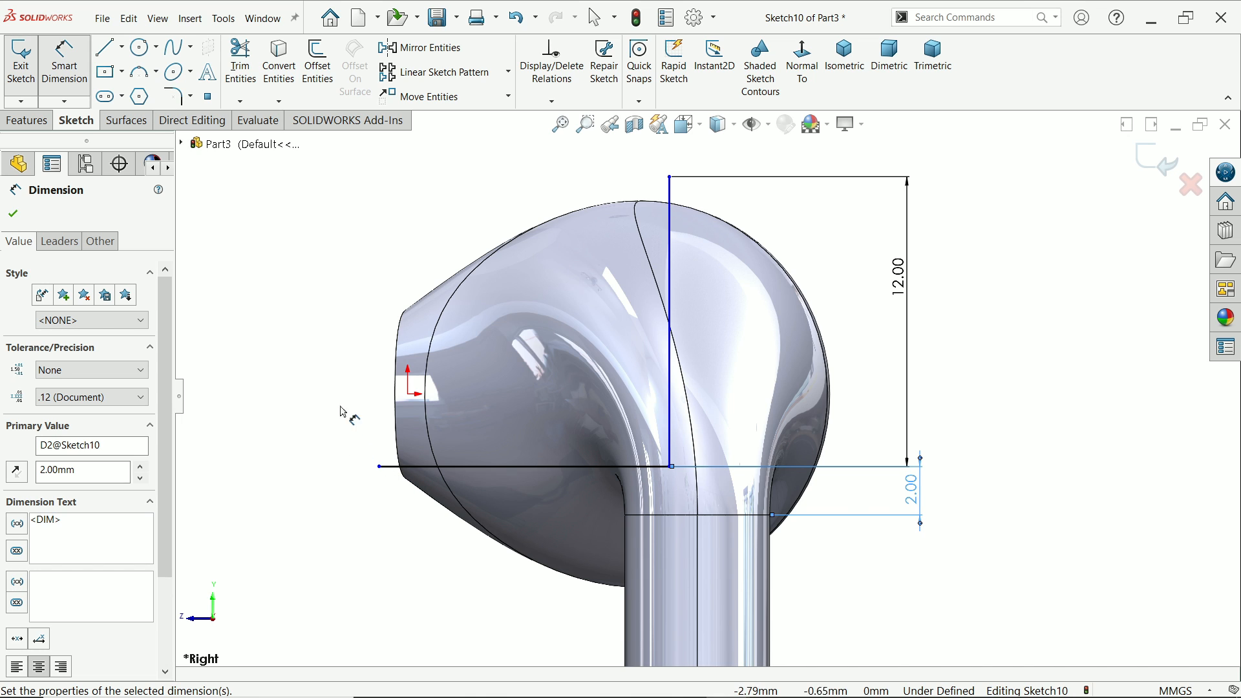
click(13, 216)
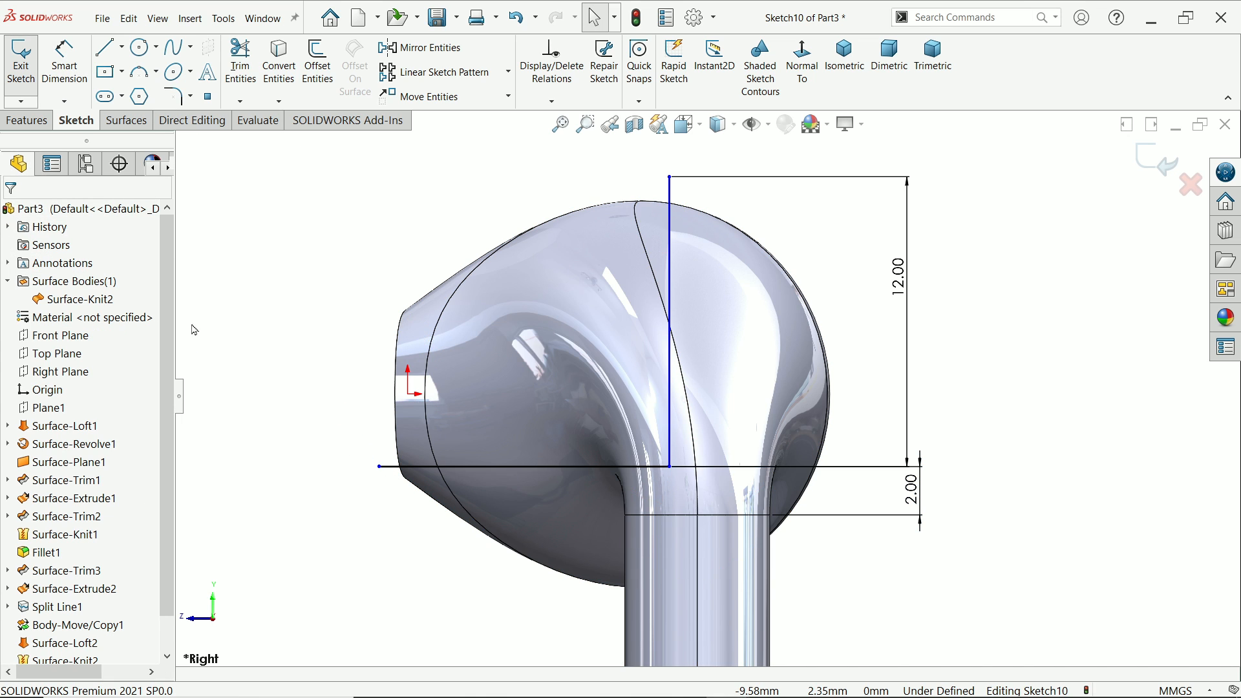
Align the corner point of the two lines vertically with the vertex at the middle of the stem's upper edge
scroll(553, 414, up, 5)
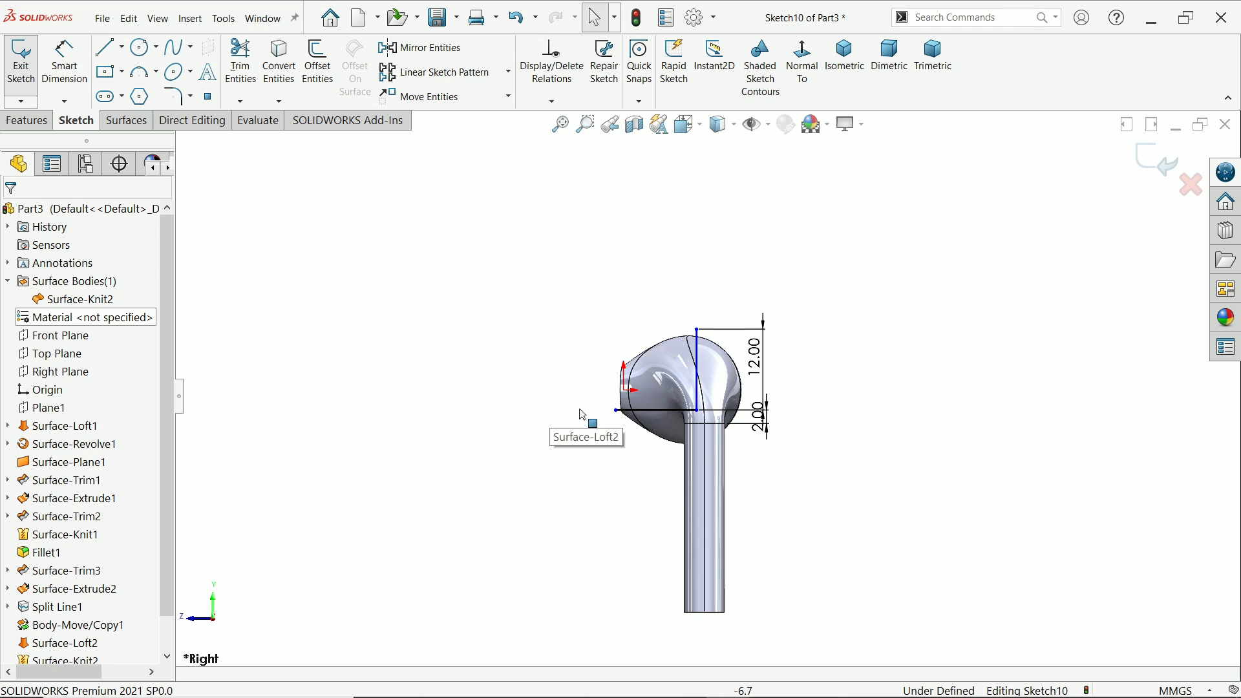
scroll(711, 427, down, 4)
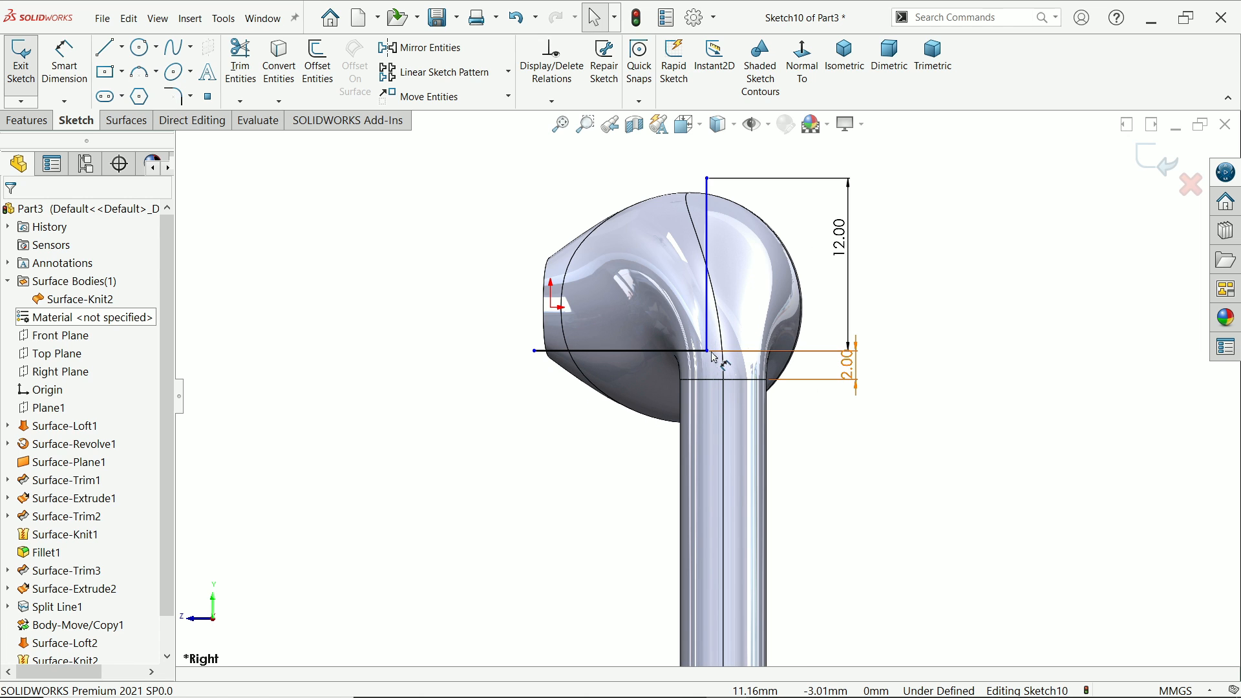
click(724, 380)
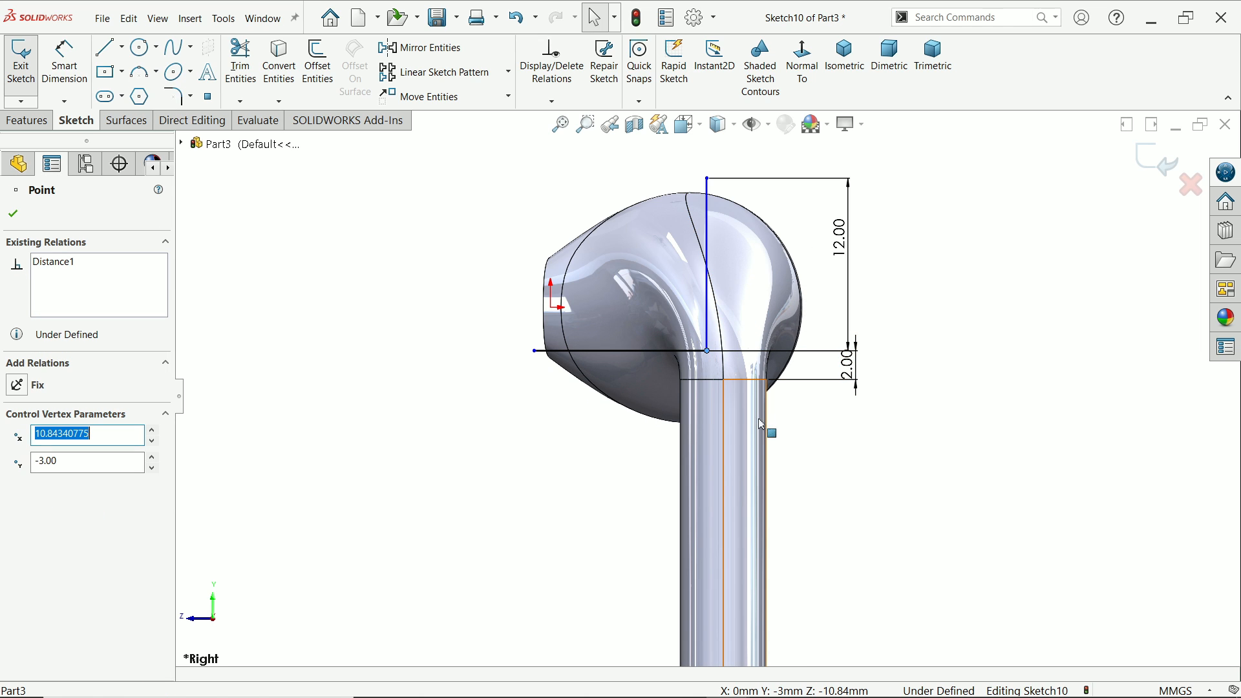
ctrl+click(726, 383)
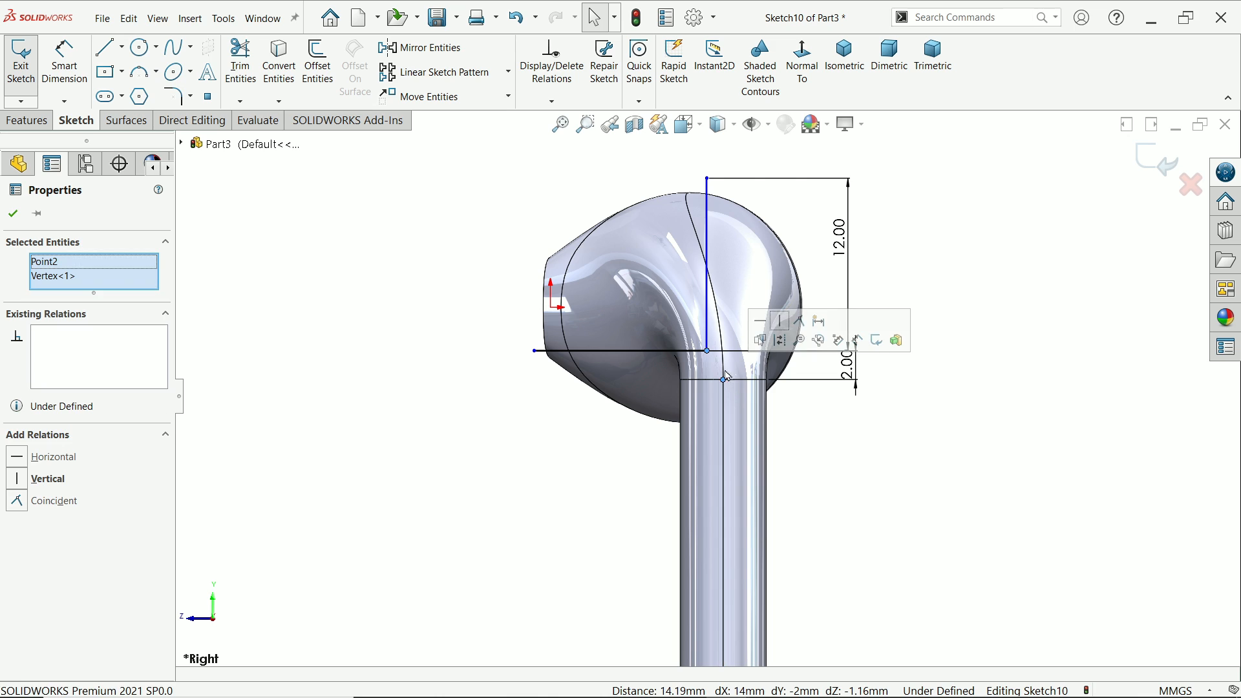
click(782, 328)
click(981, 255)
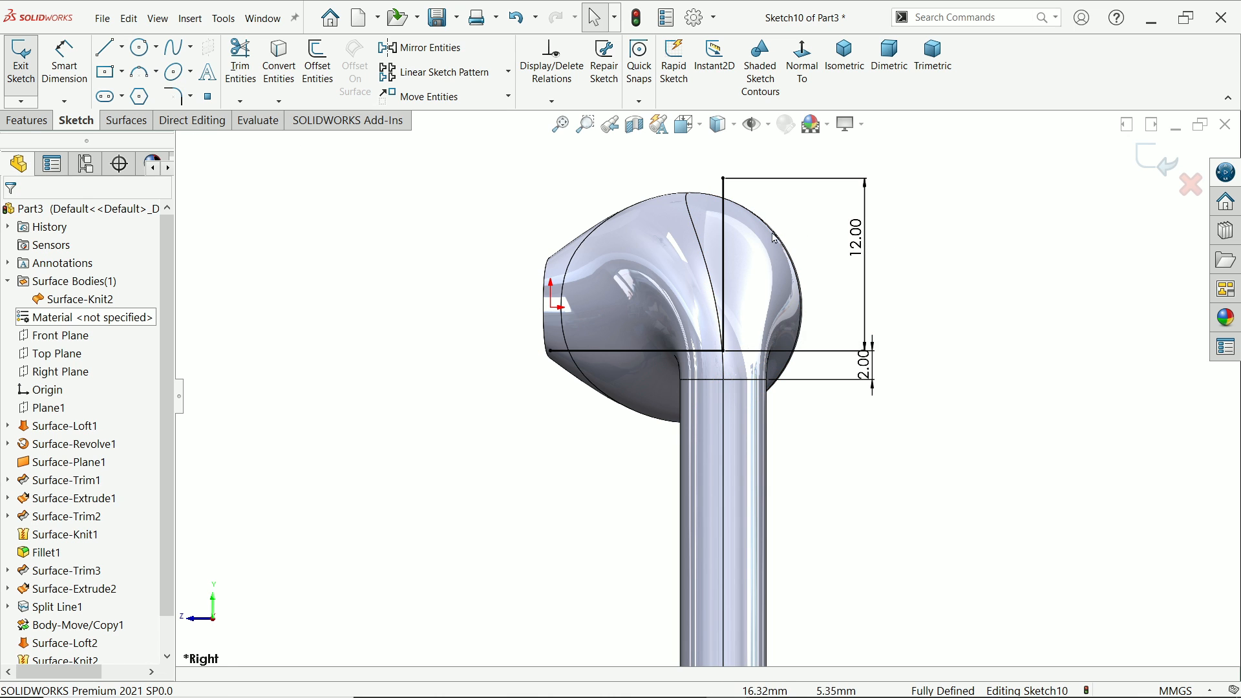
Create a projection split line from the current sketch across both lofted faces of the earbud
scroll(782, 200, down, 2)
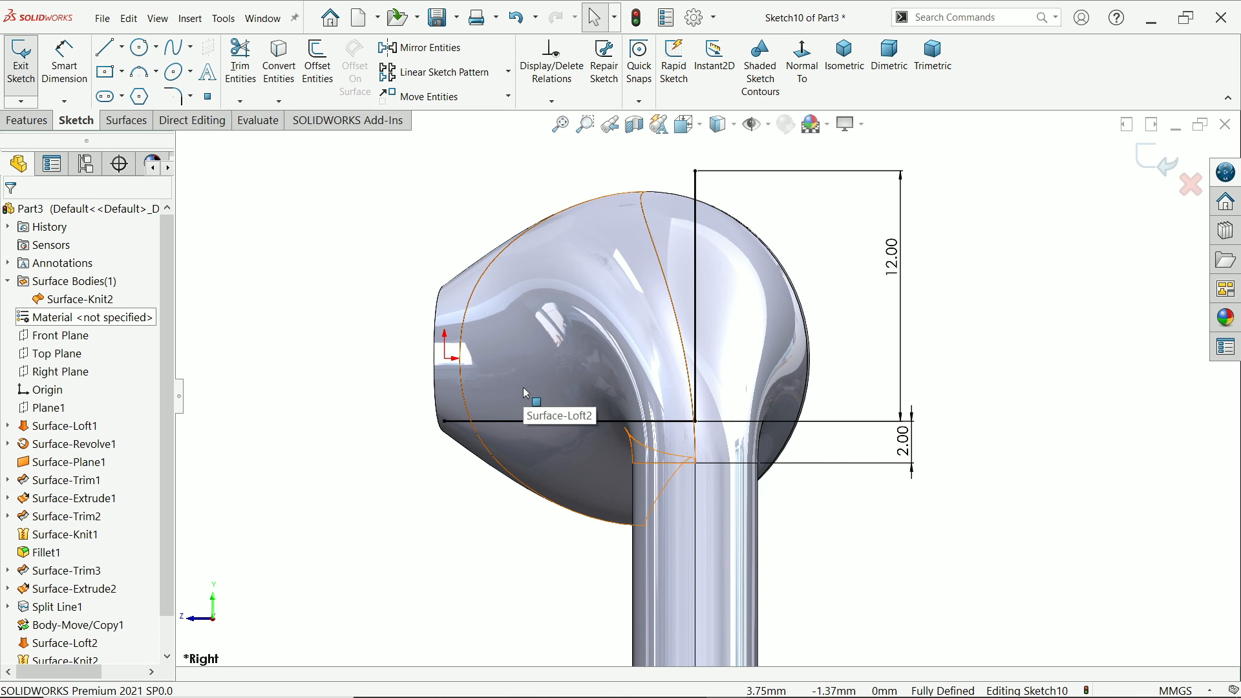
click(28, 121)
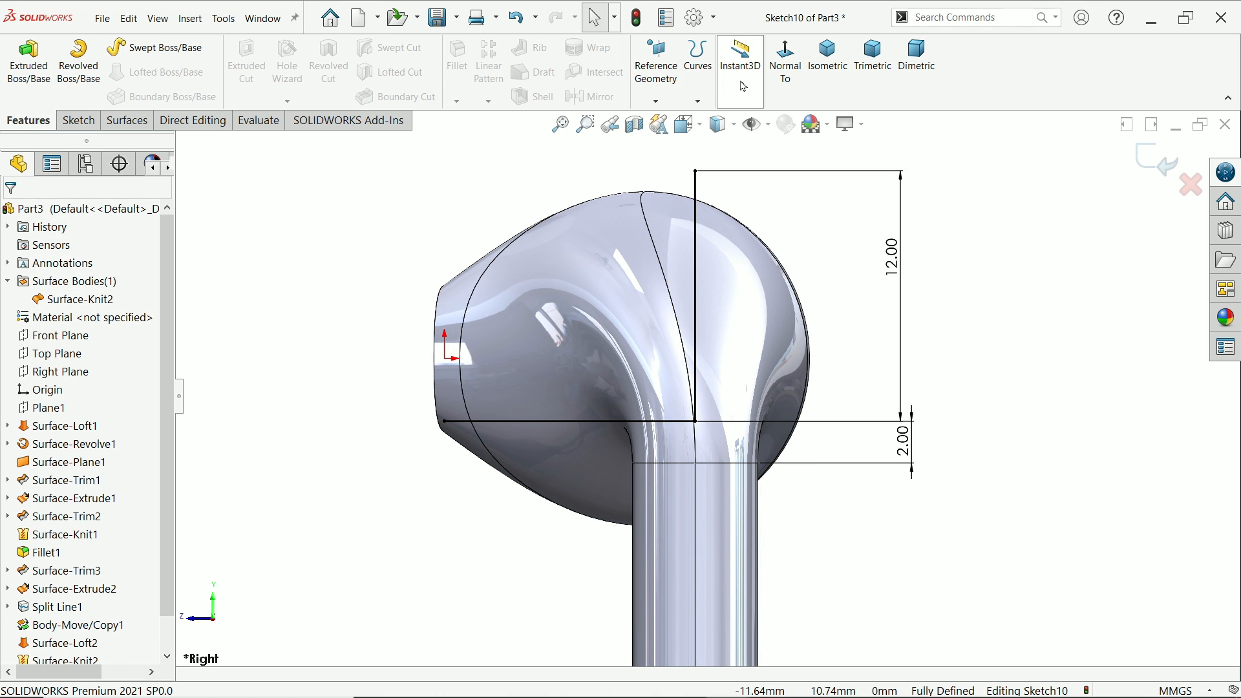
click(698, 102)
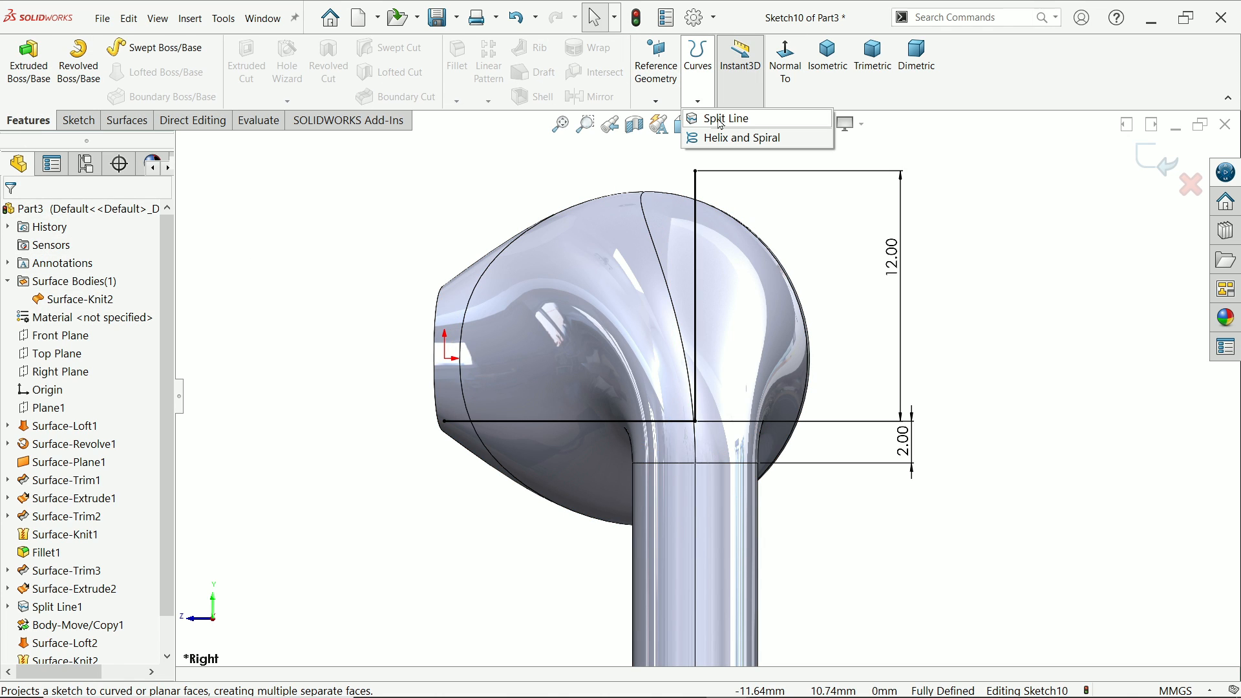
click(721, 122)
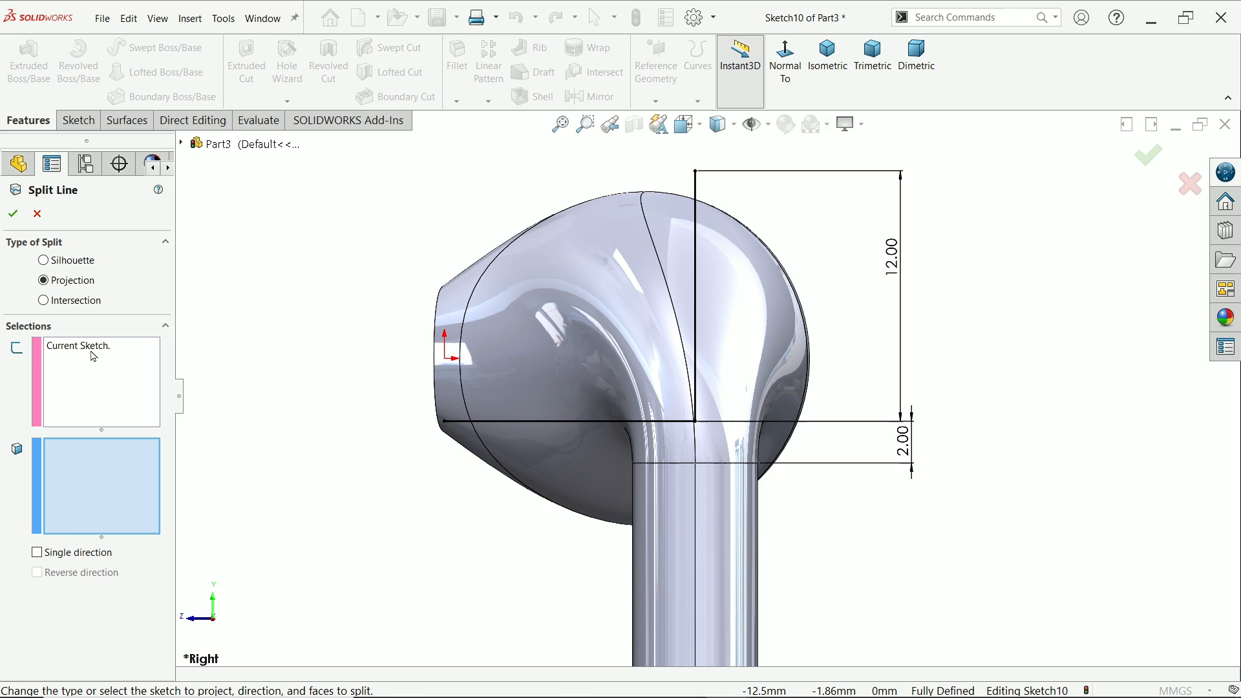
click(644, 346)
click(737, 333)
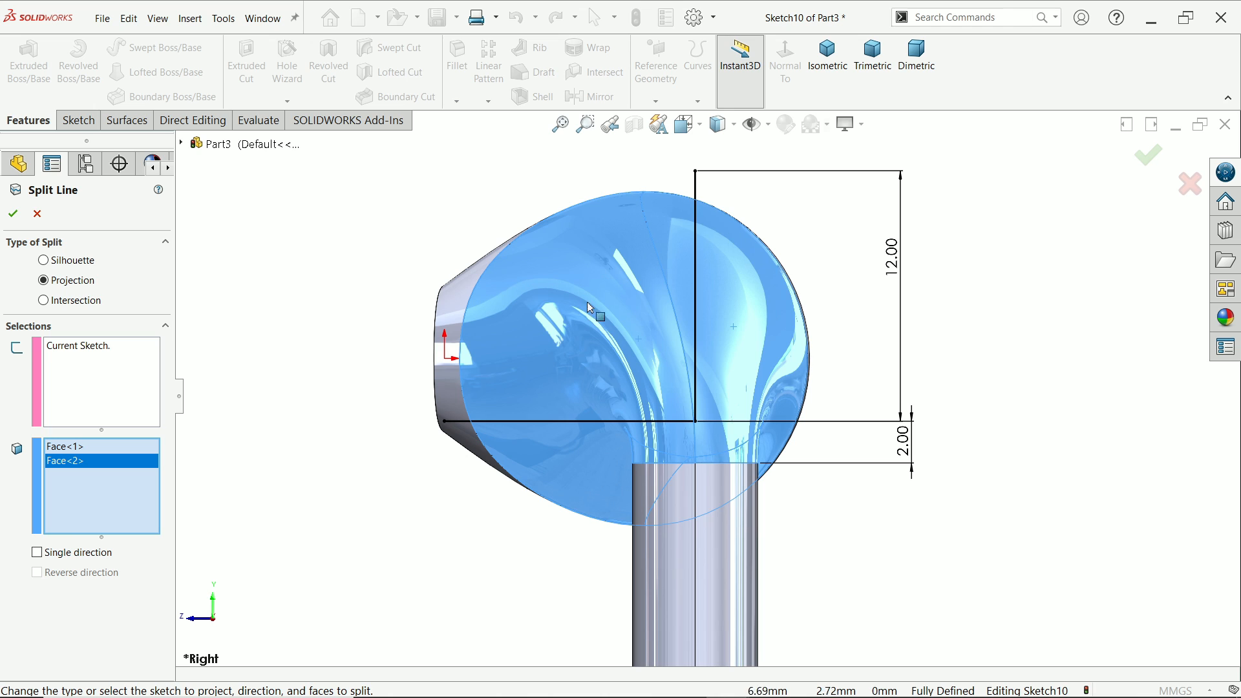
click(13, 214)
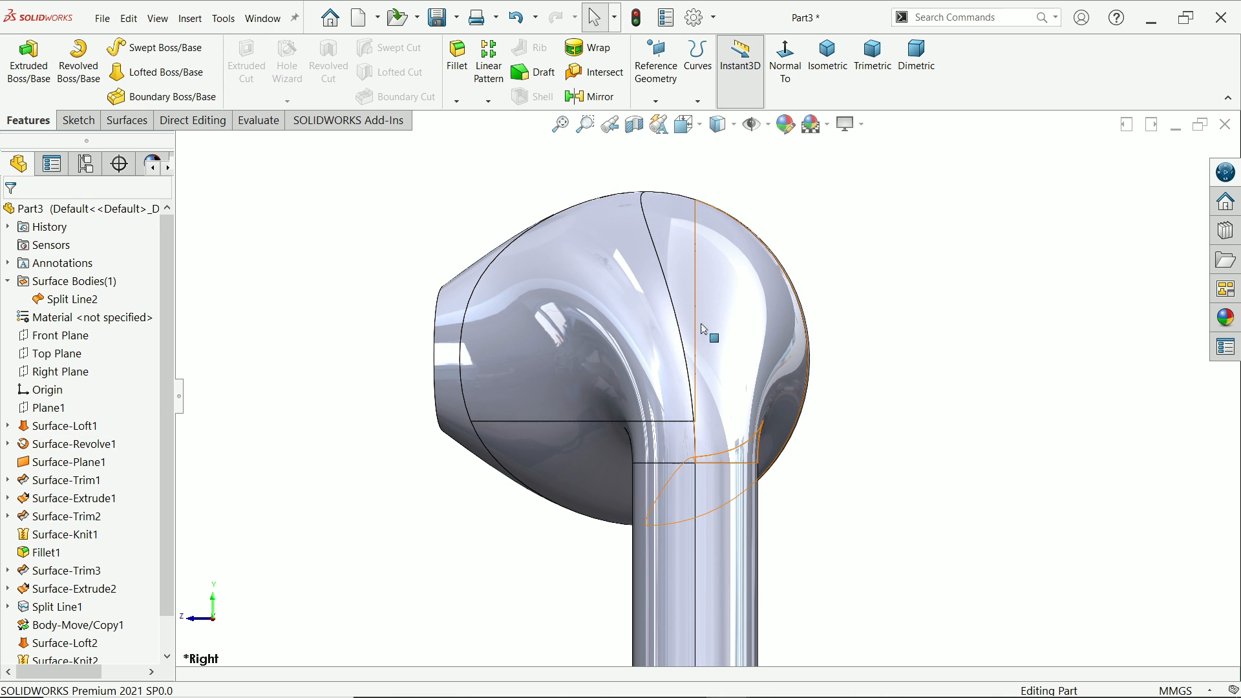
Examine the newly split faces of the loft from several angles and bring up the surfacing commands
middle_drag(711, 336, 715, 258)
click(683, 269)
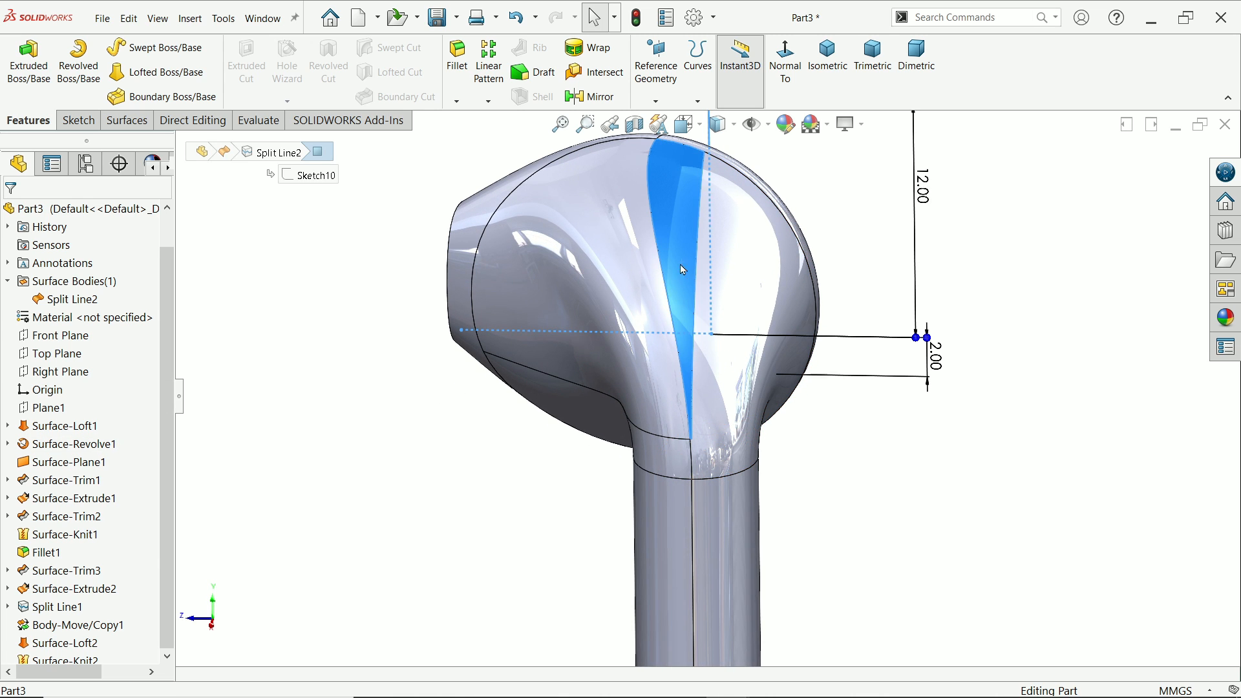
click(599, 312)
middle_drag(598, 312, 666, 200)
click(771, 187)
middle_drag(771, 187, 750, 245)
click(205, 124)
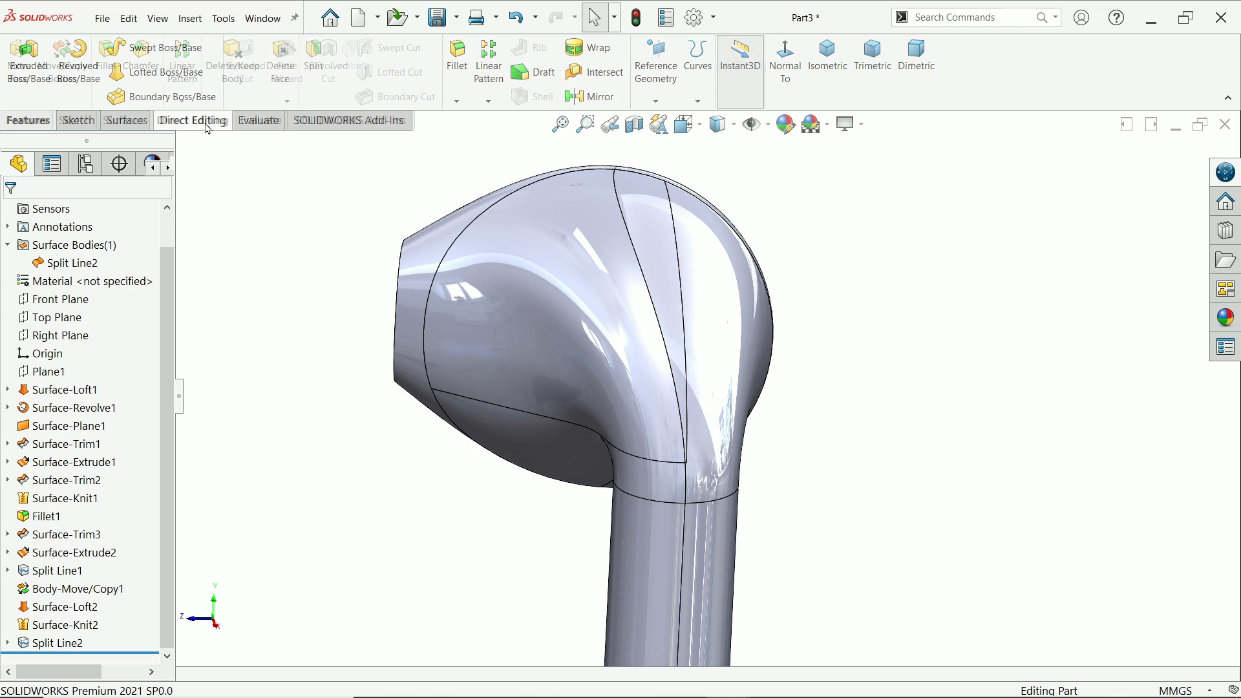
click(117, 122)
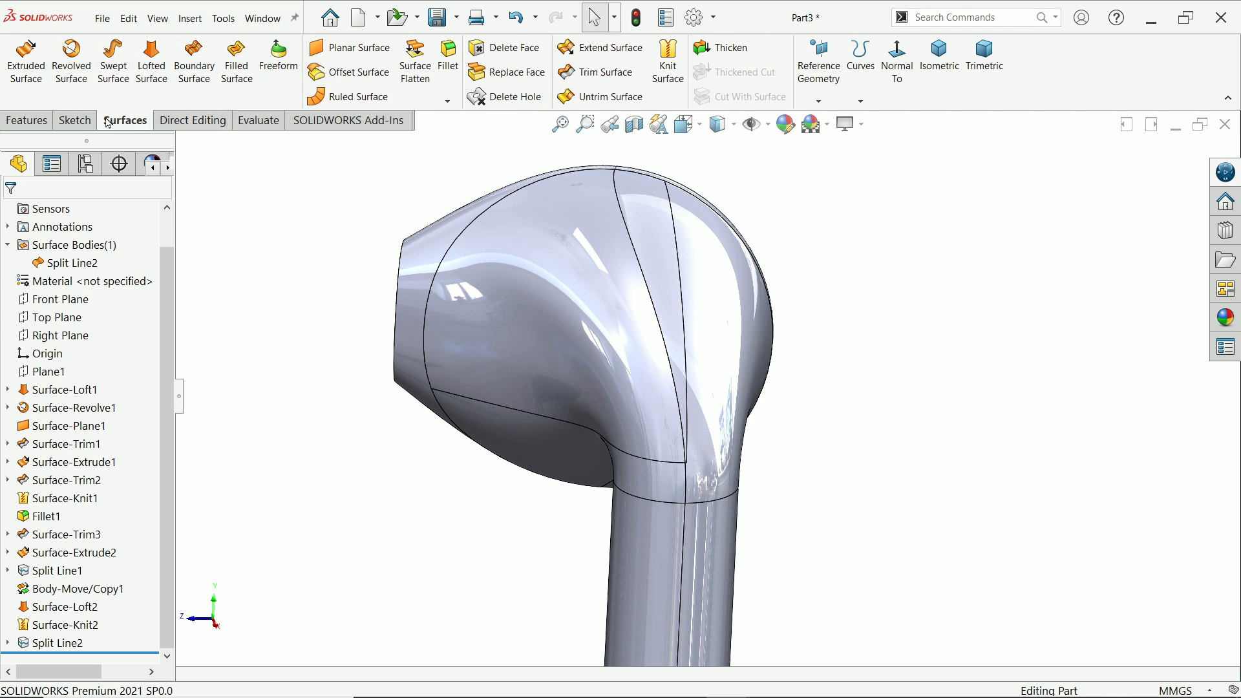
Delete the two adjacent split faces on the side of the earbud head with the Delete option, leaving the area open
click(532, 53)
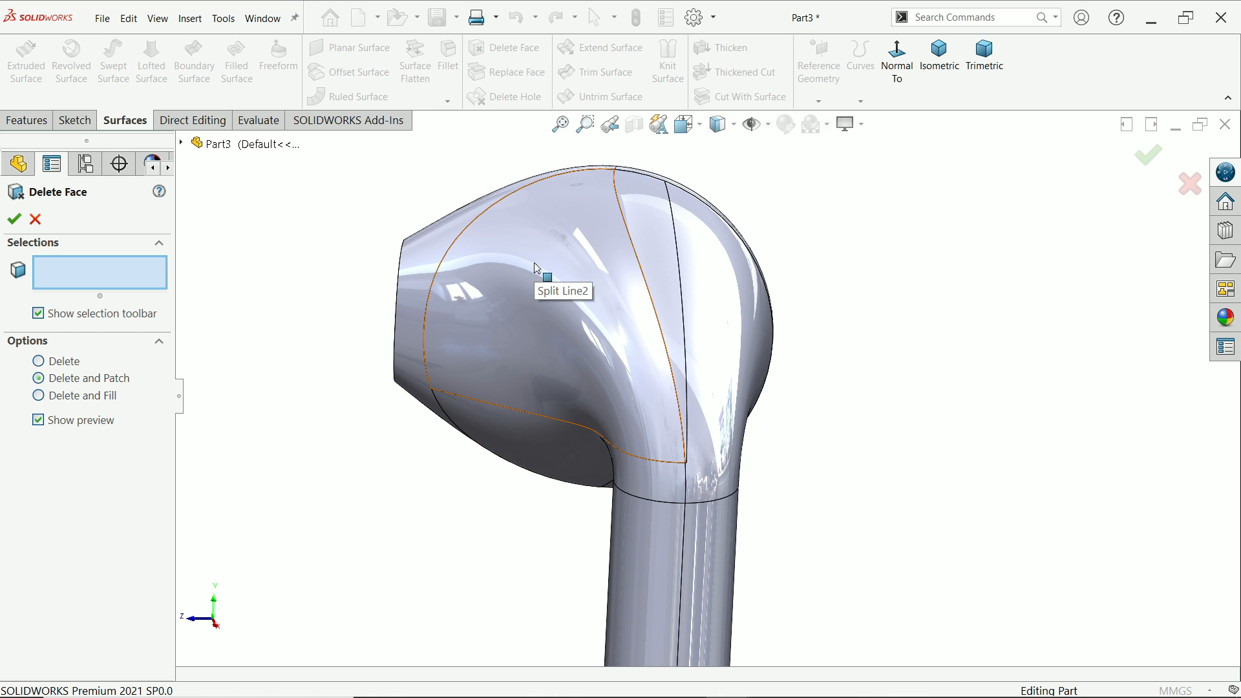
click(572, 270)
click(659, 265)
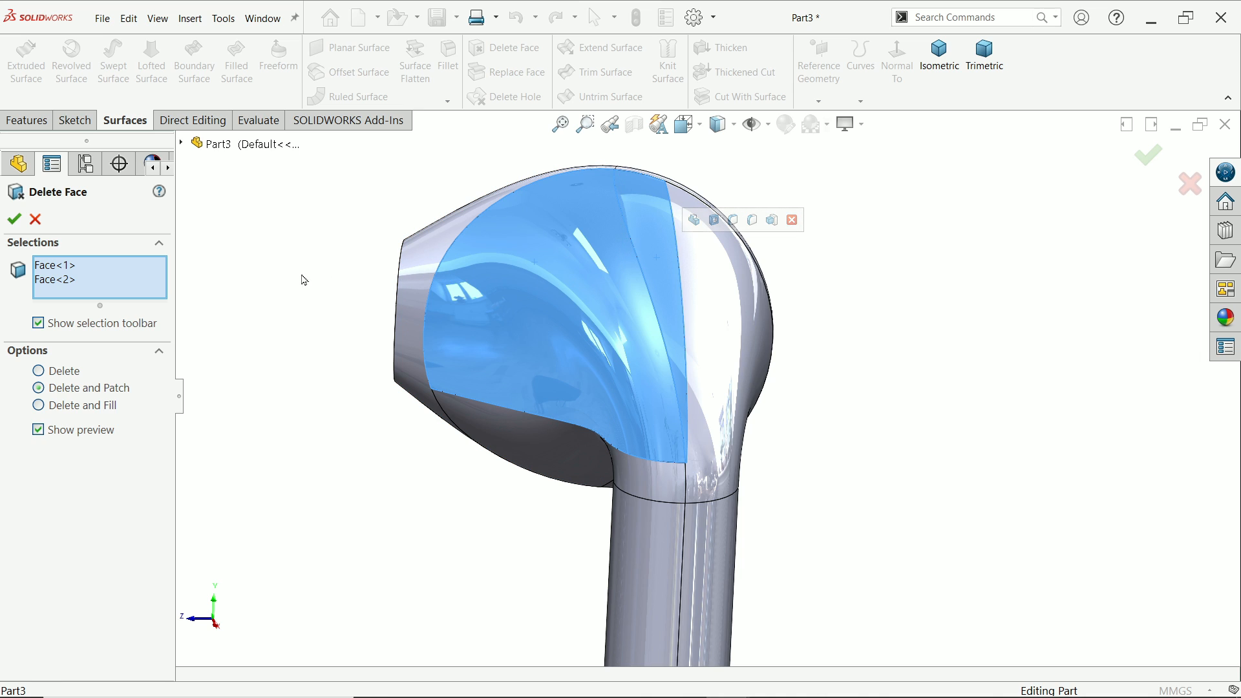
click(43, 373)
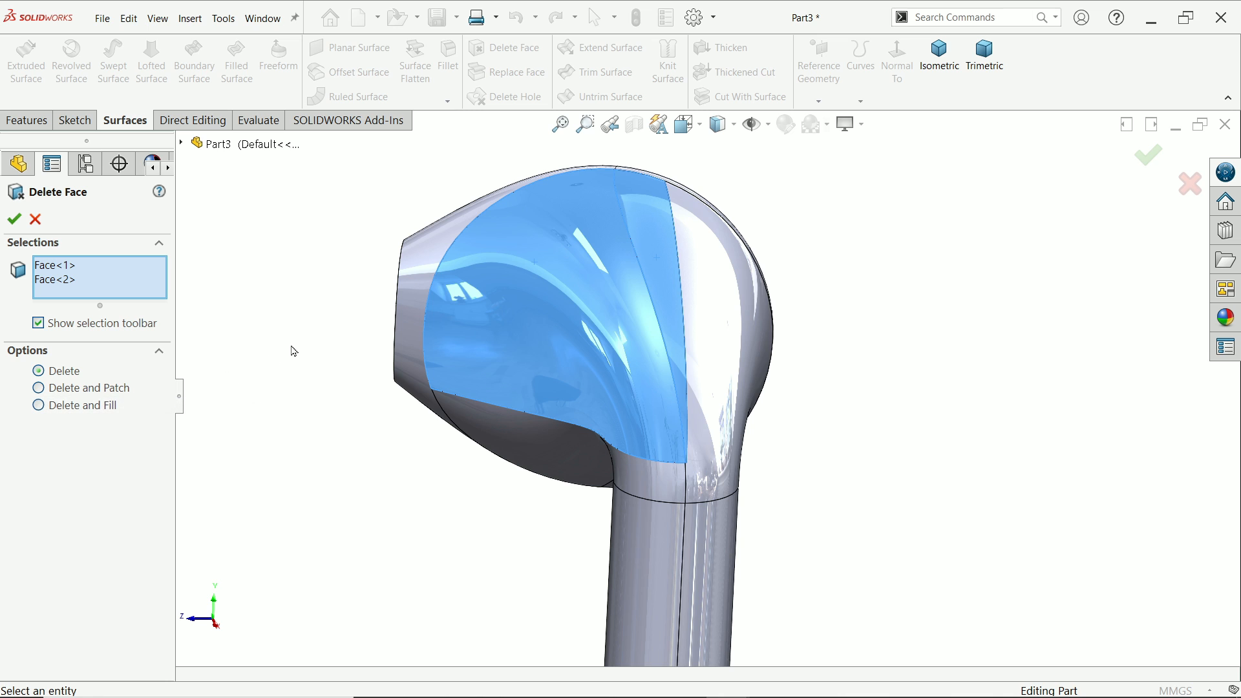
middle_drag(291, 349, 308, 375)
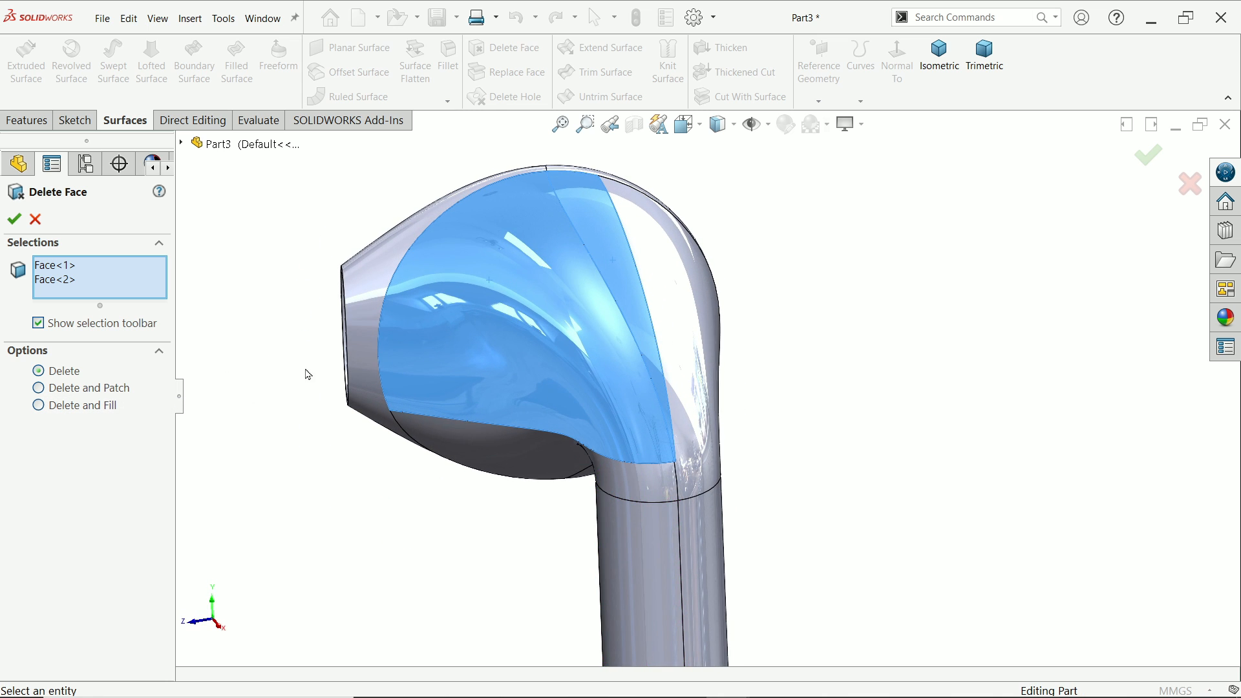
click(13, 220)
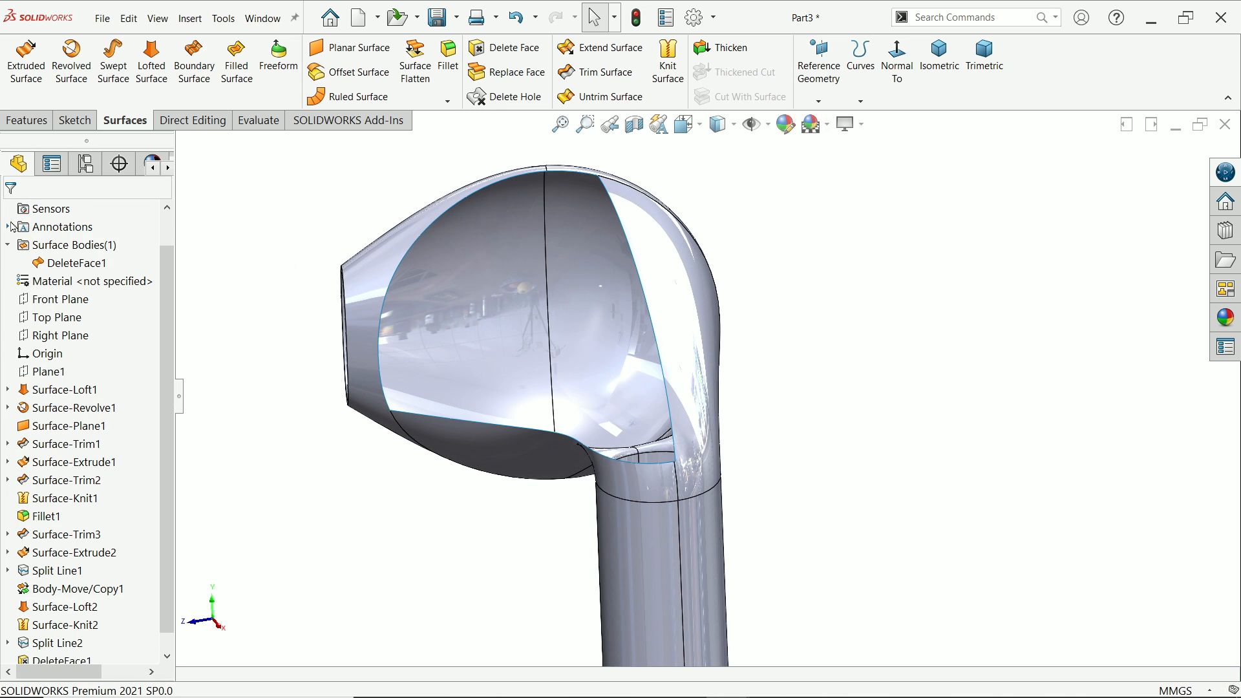
Start a Filled Surface and select the four edges around the opening in the earbud head as its patch boundary
middle_drag(192, 313, 240, 252)
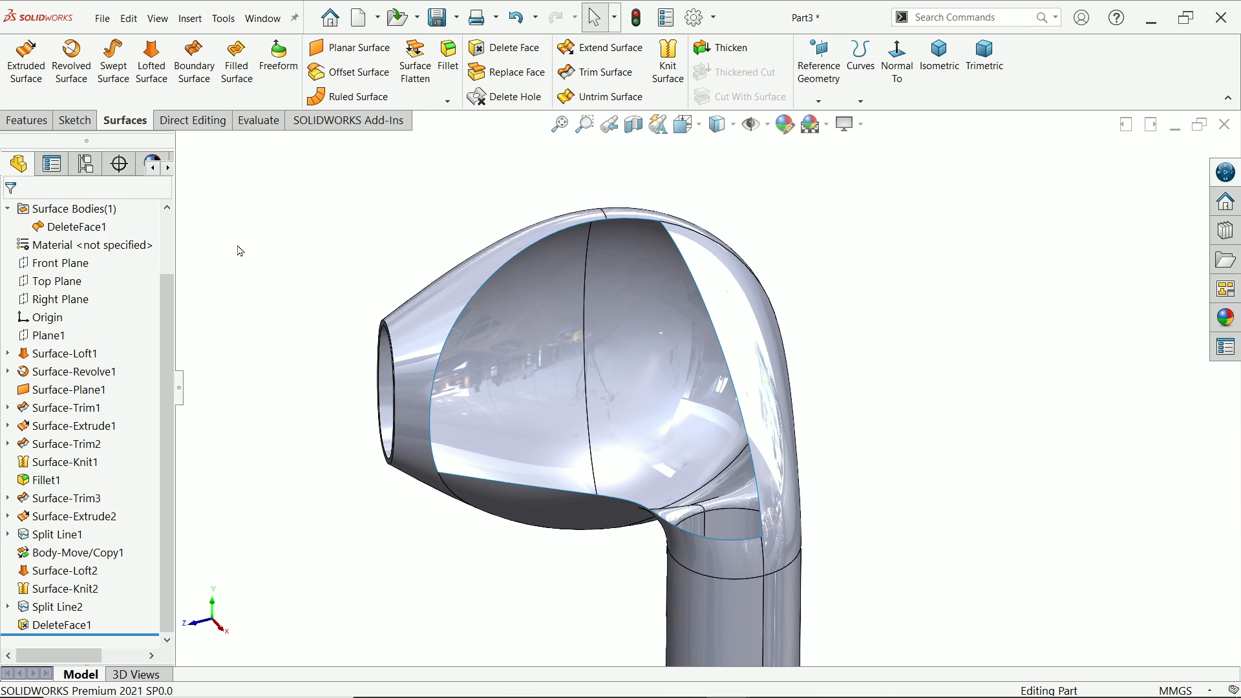
click(237, 59)
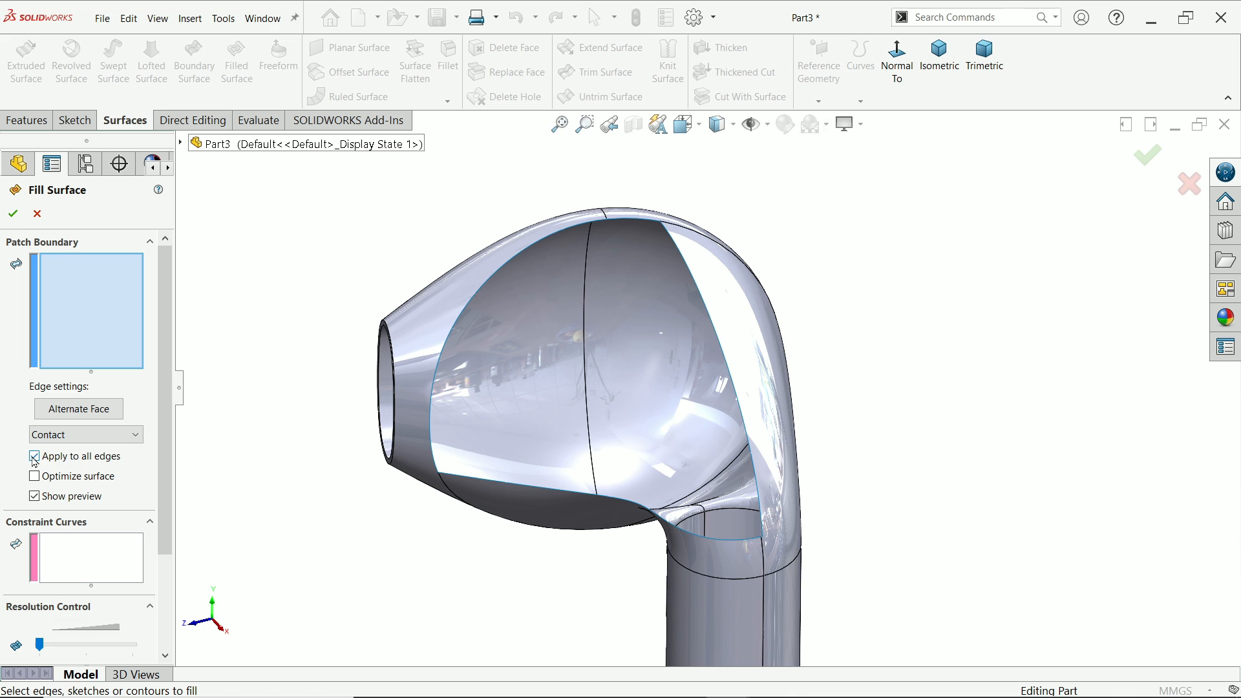
click(170, 583)
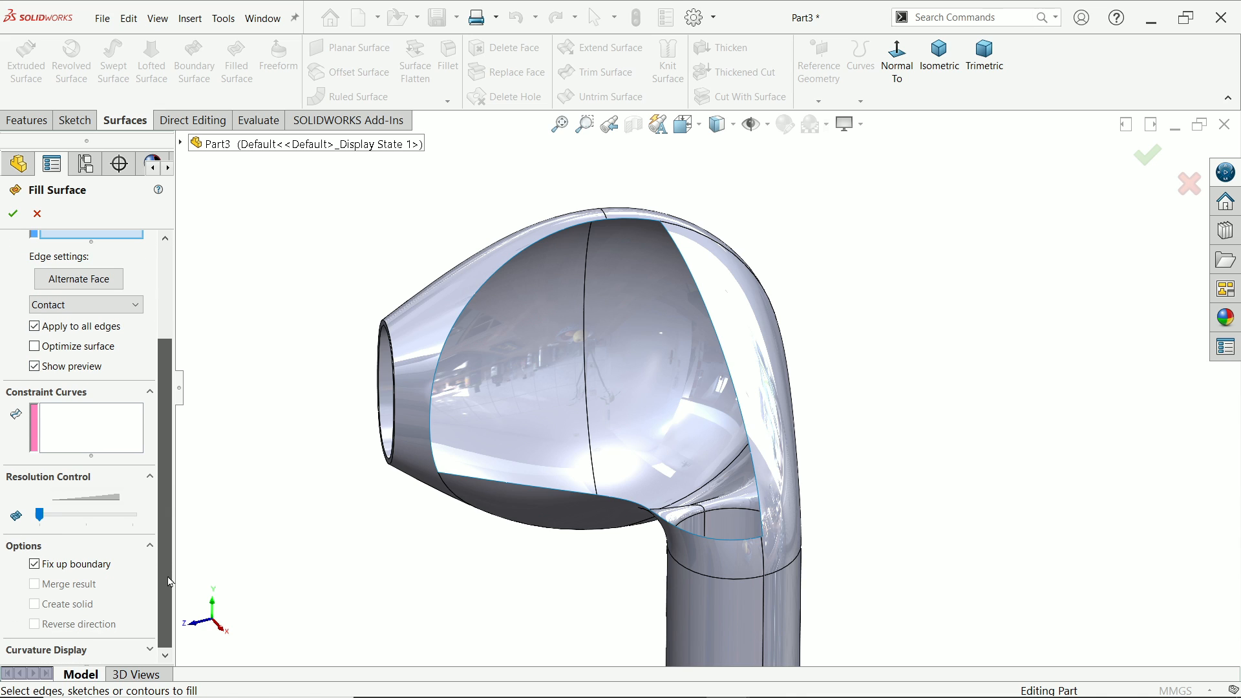
scroll(170, 535, up, 3)
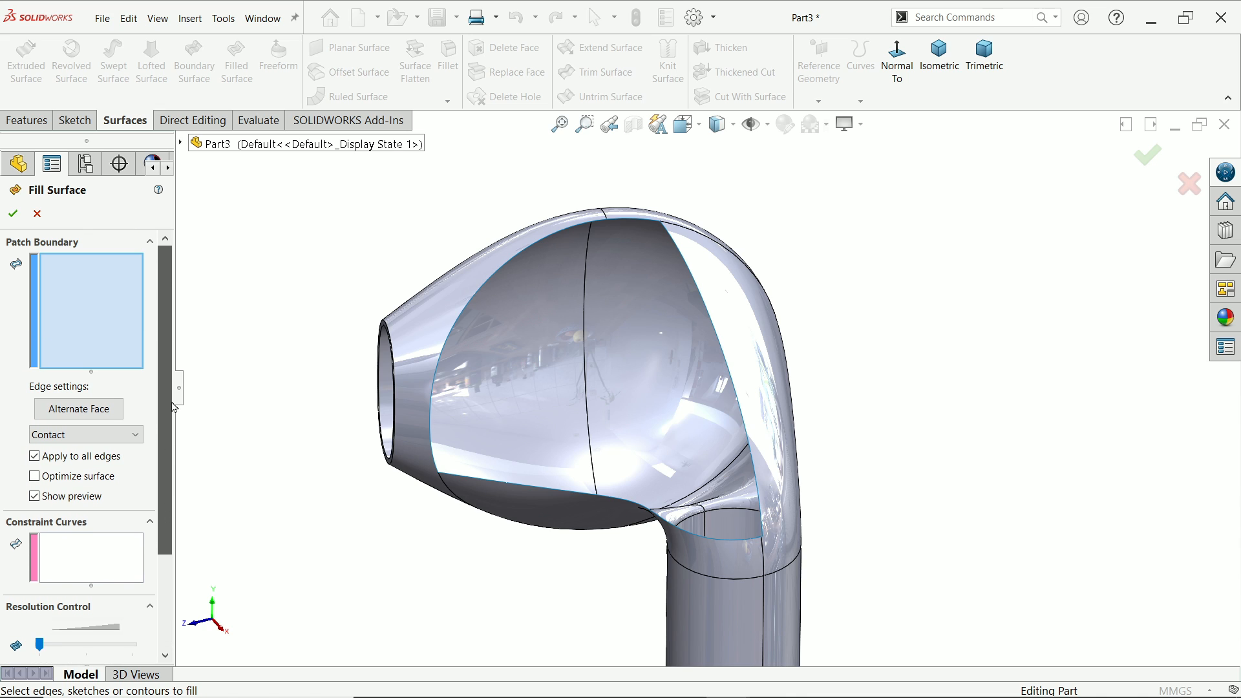
scroll(624, 470, down, 2)
scroll(624, 470, down, 2)
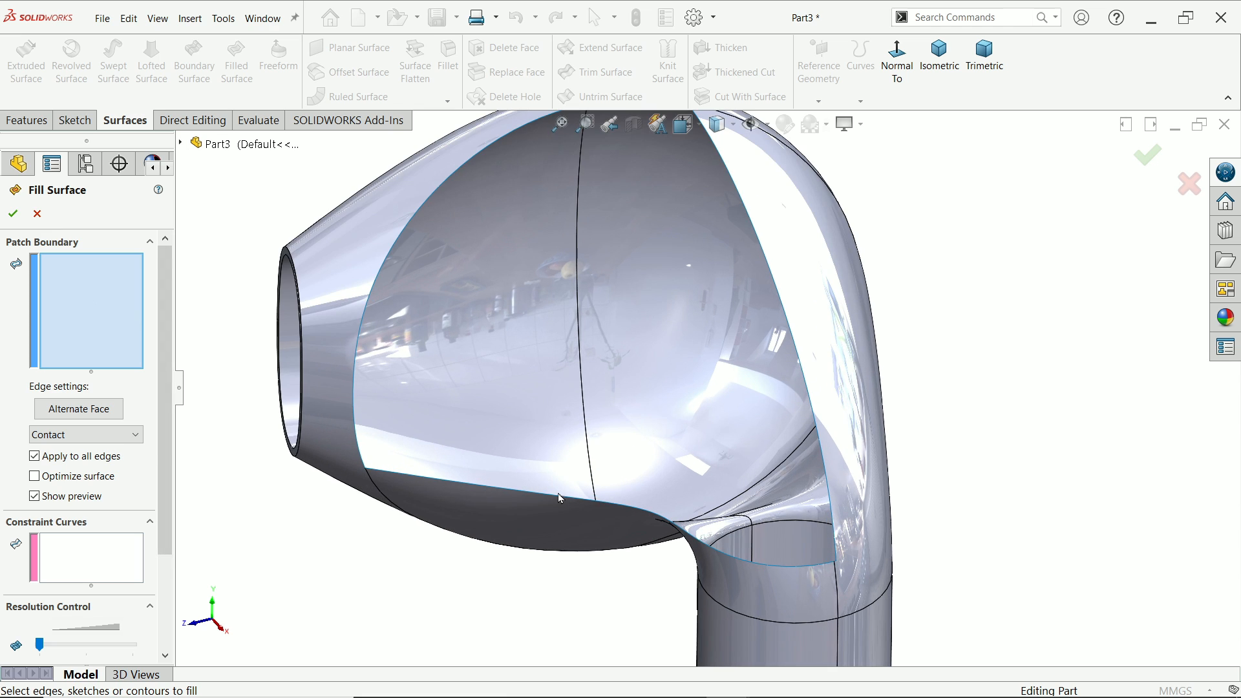
click(558, 500)
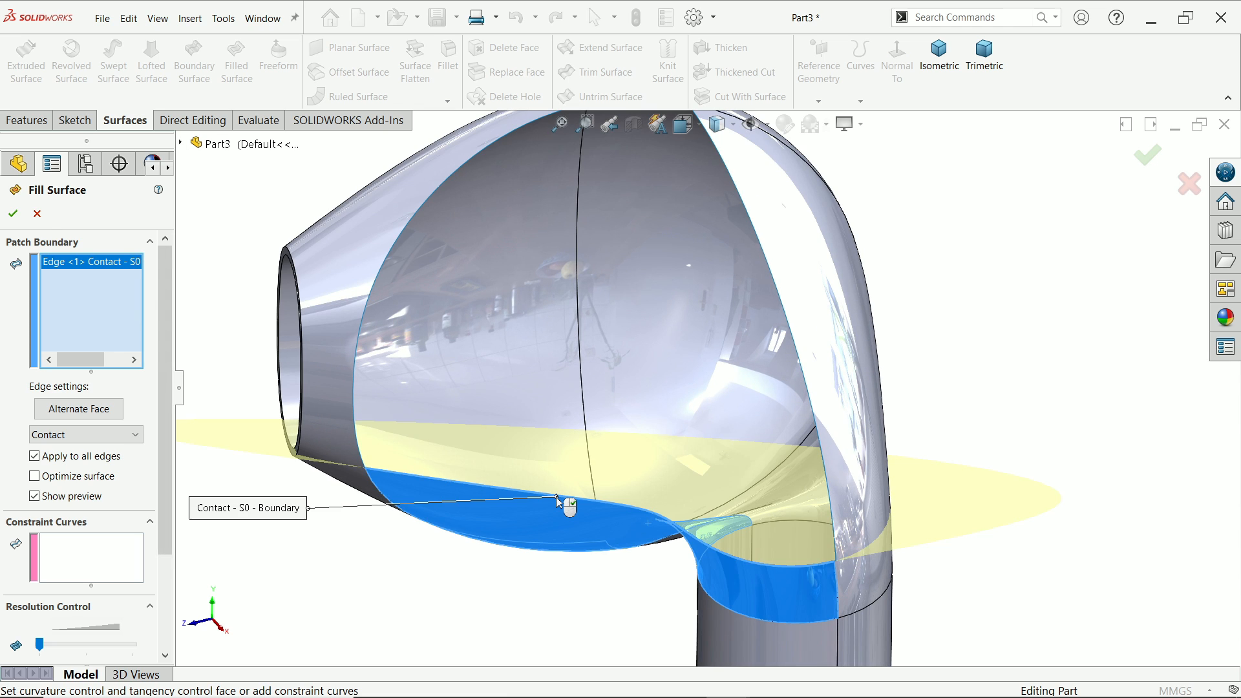
click(353, 375)
scroll(501, 367, up, 2)
scroll(757, 211, down, 2)
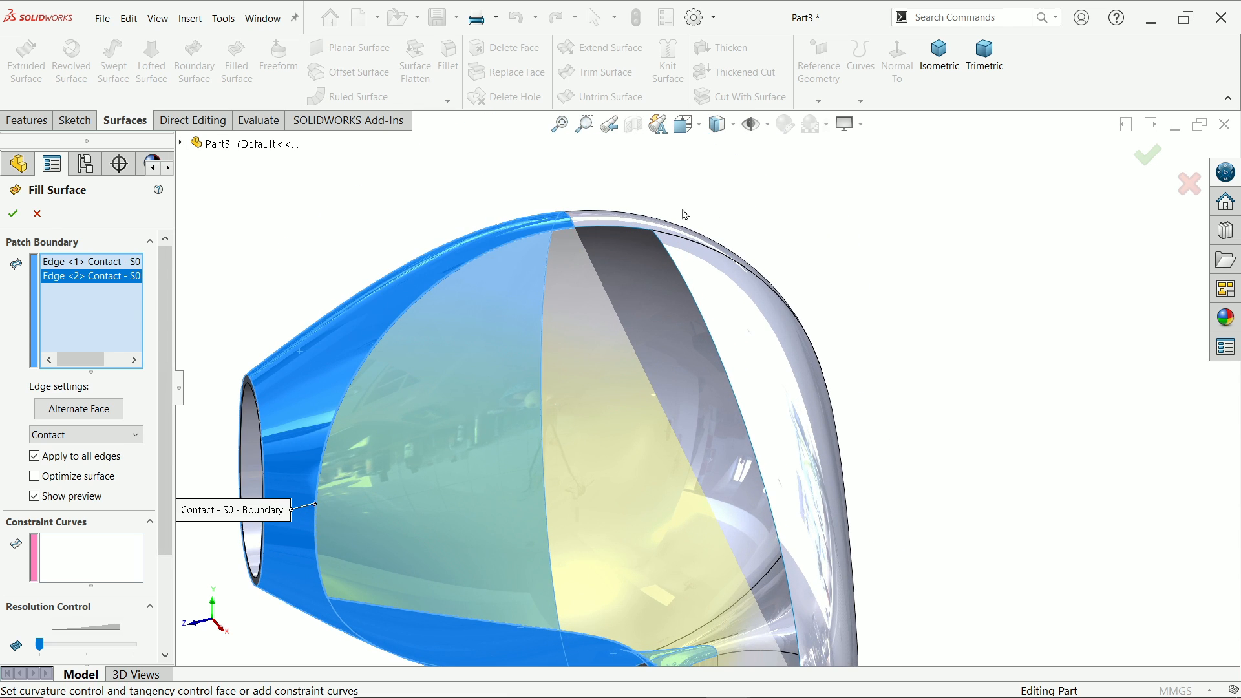
click(625, 233)
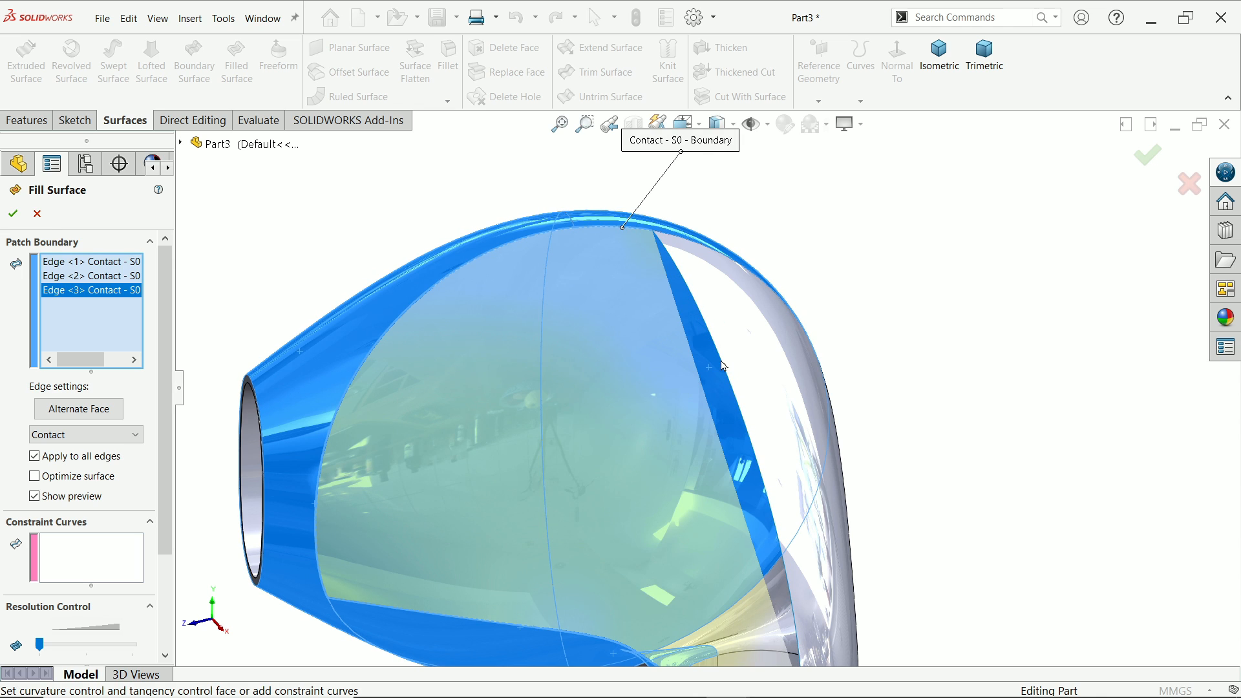
click(725, 376)
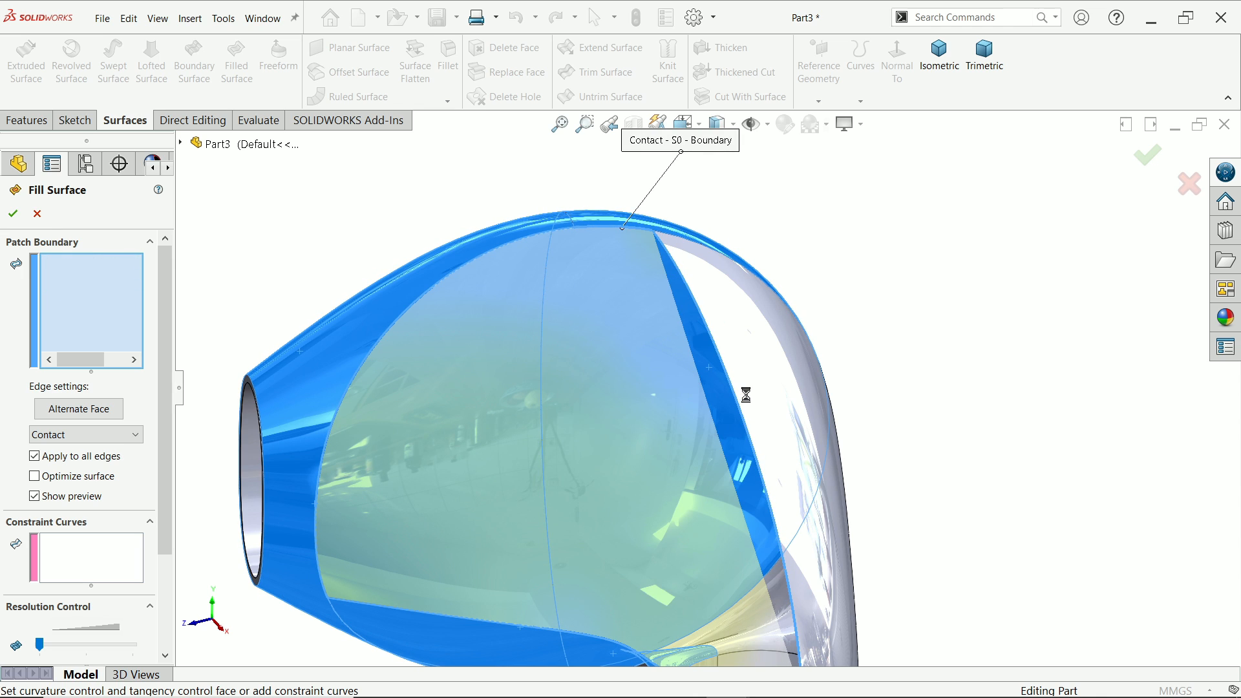
scroll(754, 404, up, 3)
scroll(761, 443, down, 2)
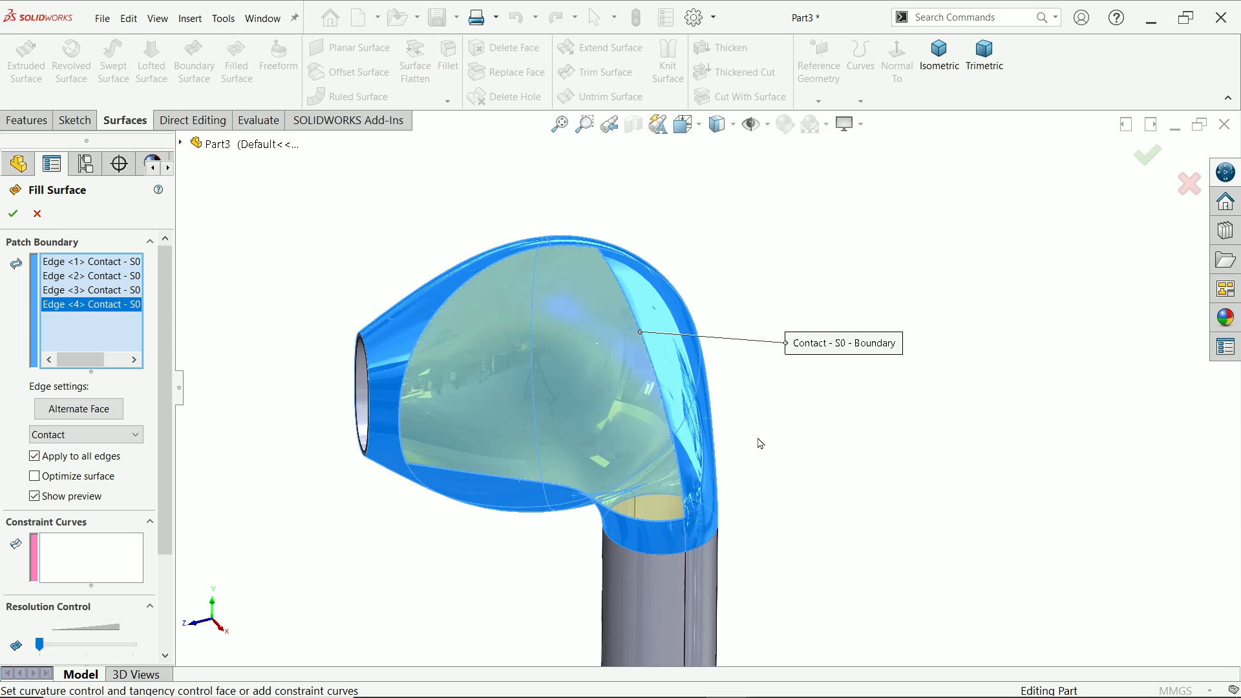
Set the curvature control of the fill surface to Tangent on all four boundary edges and inspect the preview
middle_drag(761, 444, 642, 334)
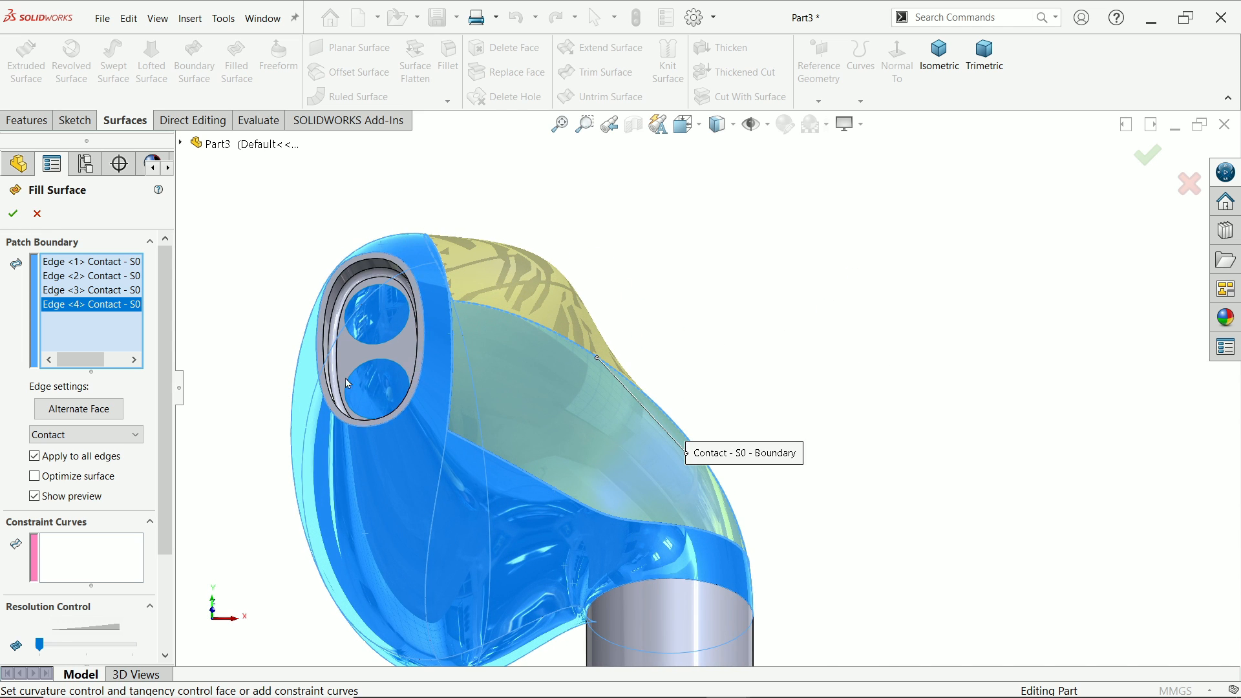
click(76, 434)
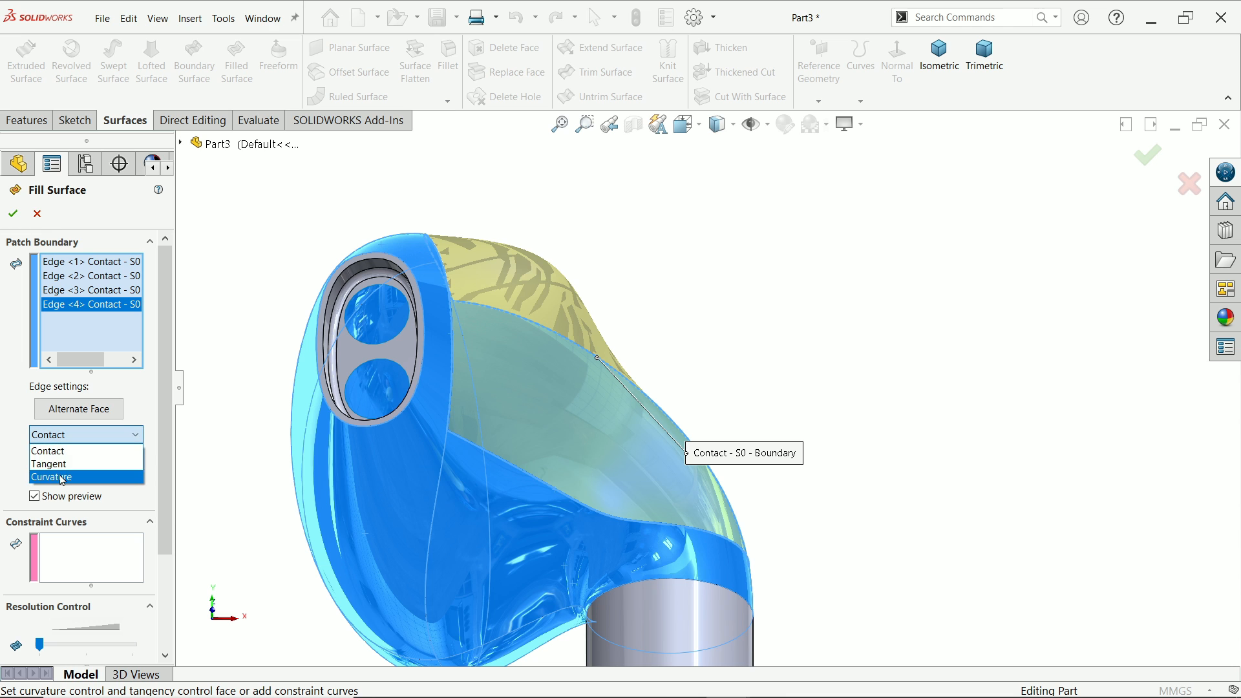
click(53, 461)
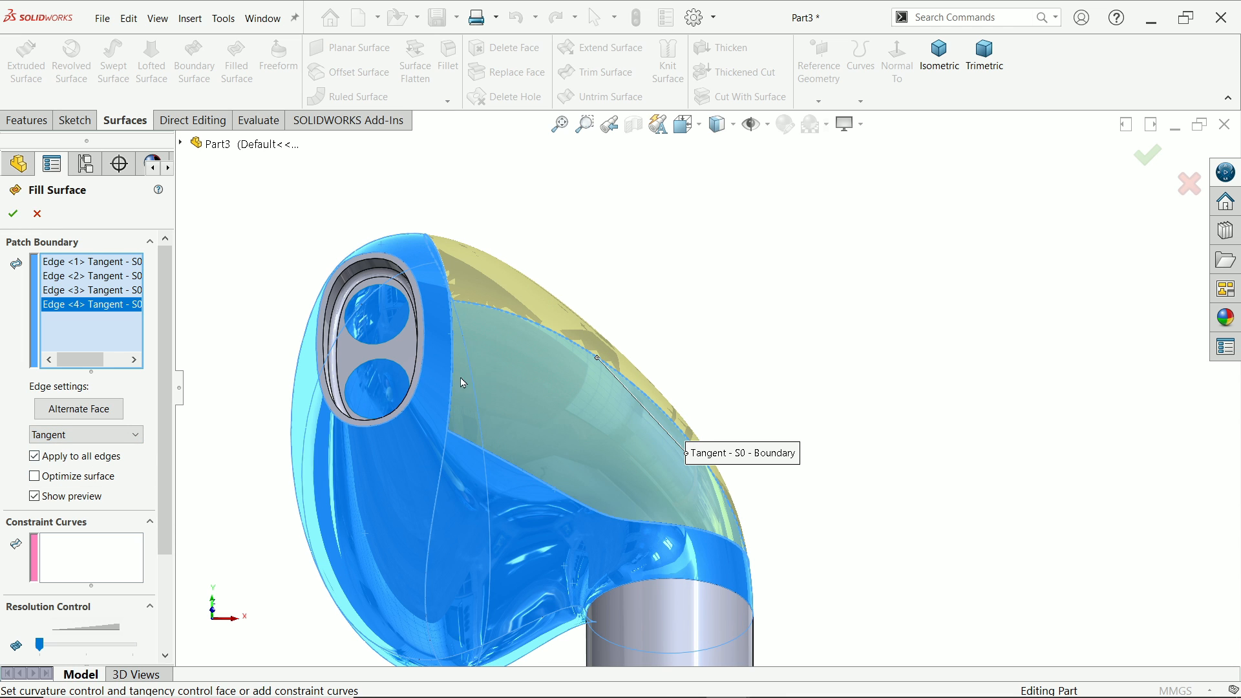
middle_drag(463, 382, 569, 338)
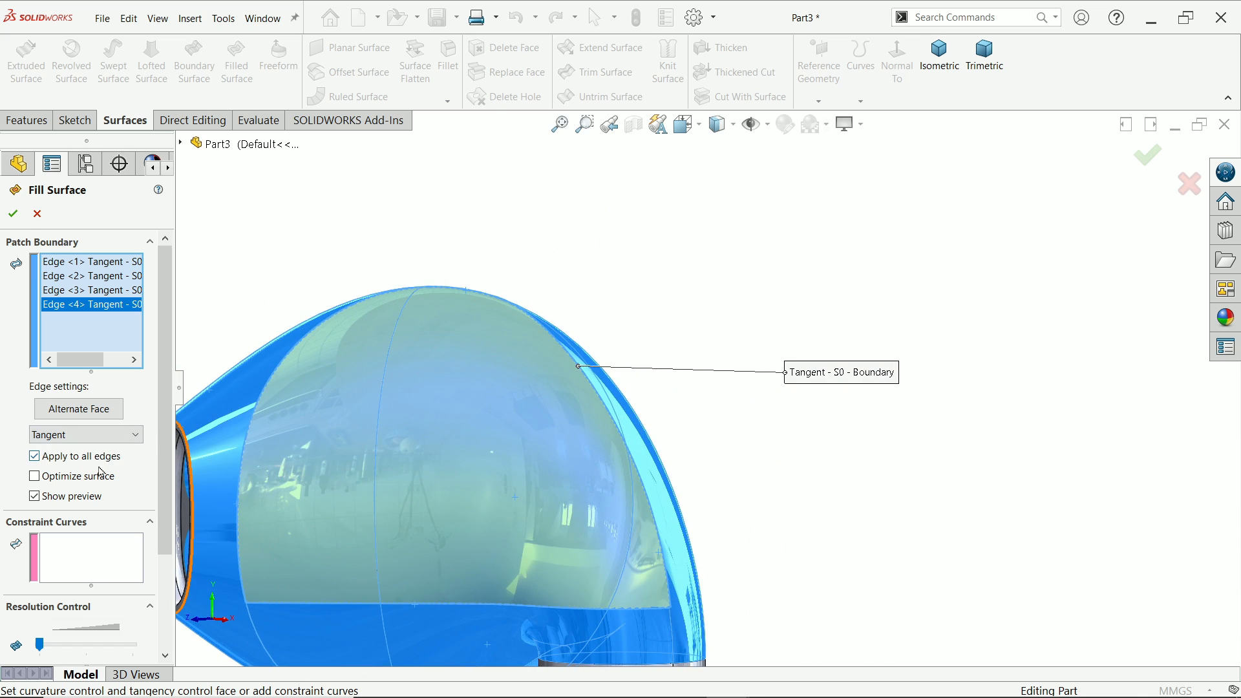
Try curvature continuity on all four patch boundary edges of the fill surface
scroll(576, 396, up, 3)
scroll(548, 511, down, 2)
middle_drag(790, 437, 819, 174)
click(51, 443)
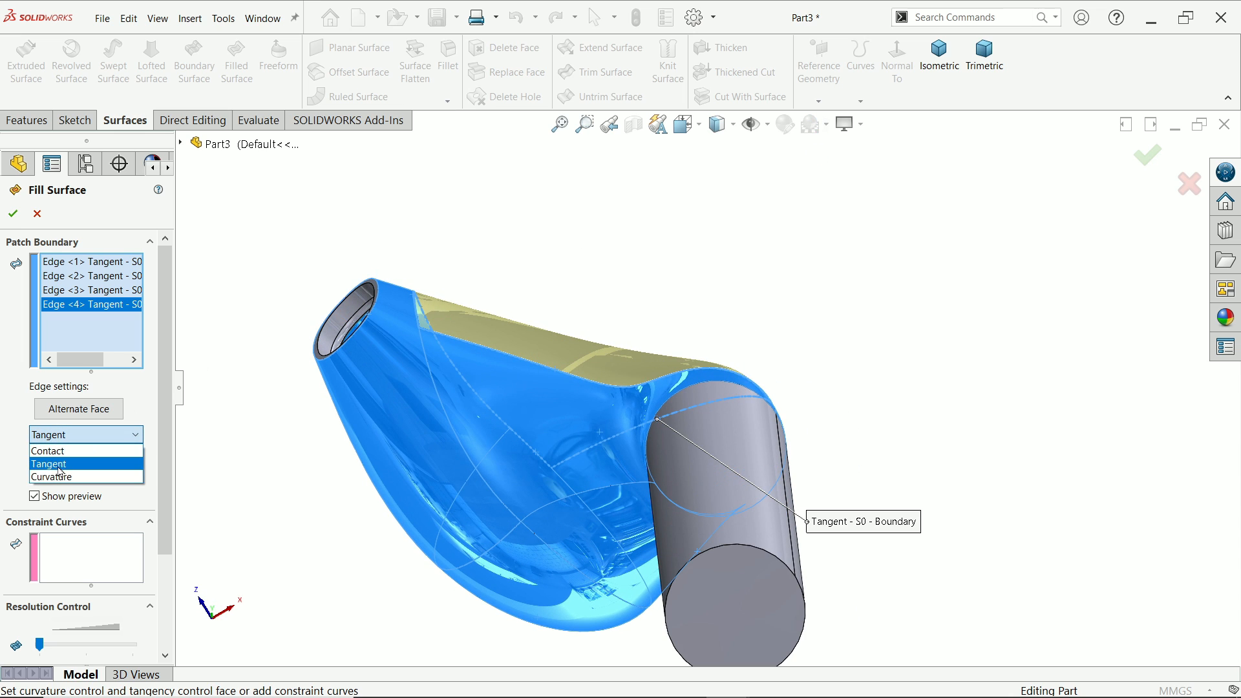
click(57, 475)
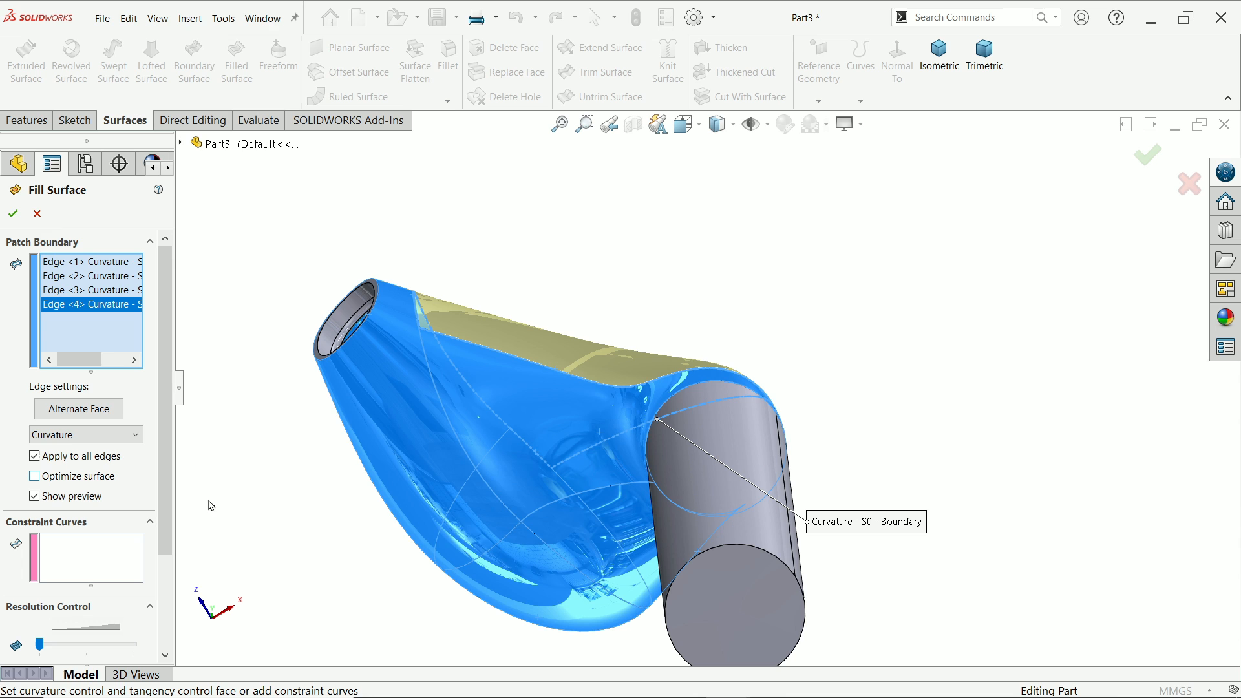
middle_drag(285, 471, 290, 600)
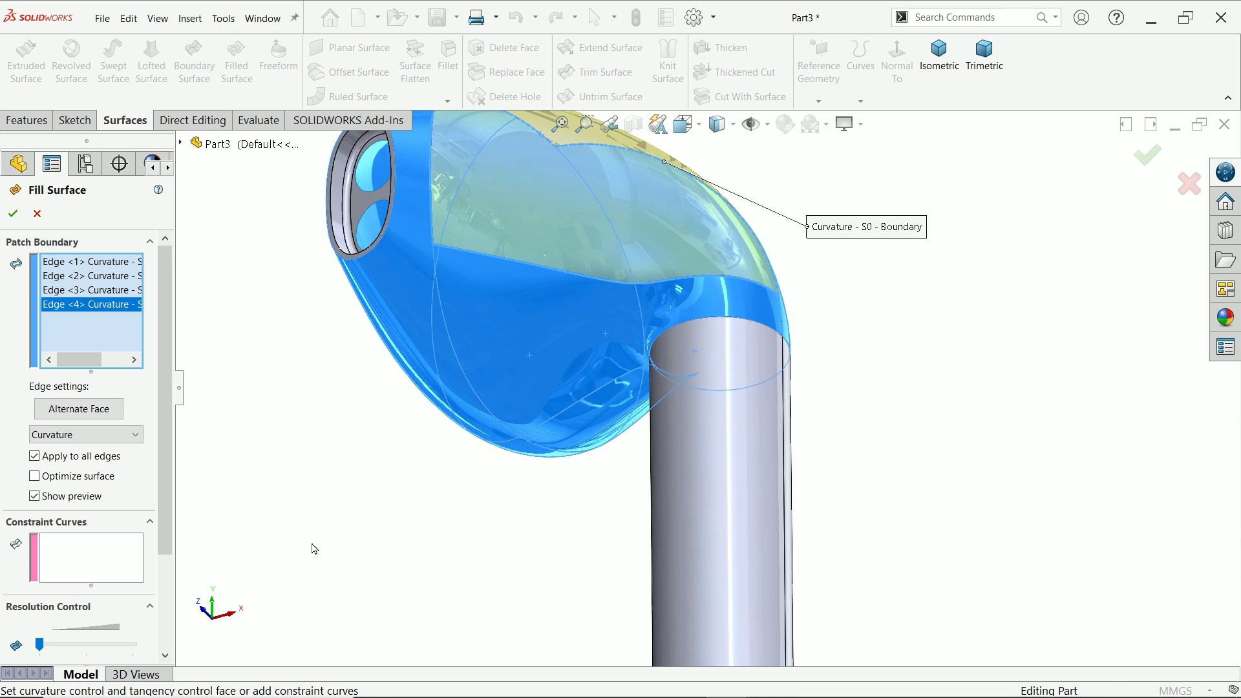
middle_drag(315, 549, 258, 518)
Apply tangent continuity to all patch boundary edges and finish the fill surface
click(116, 435)
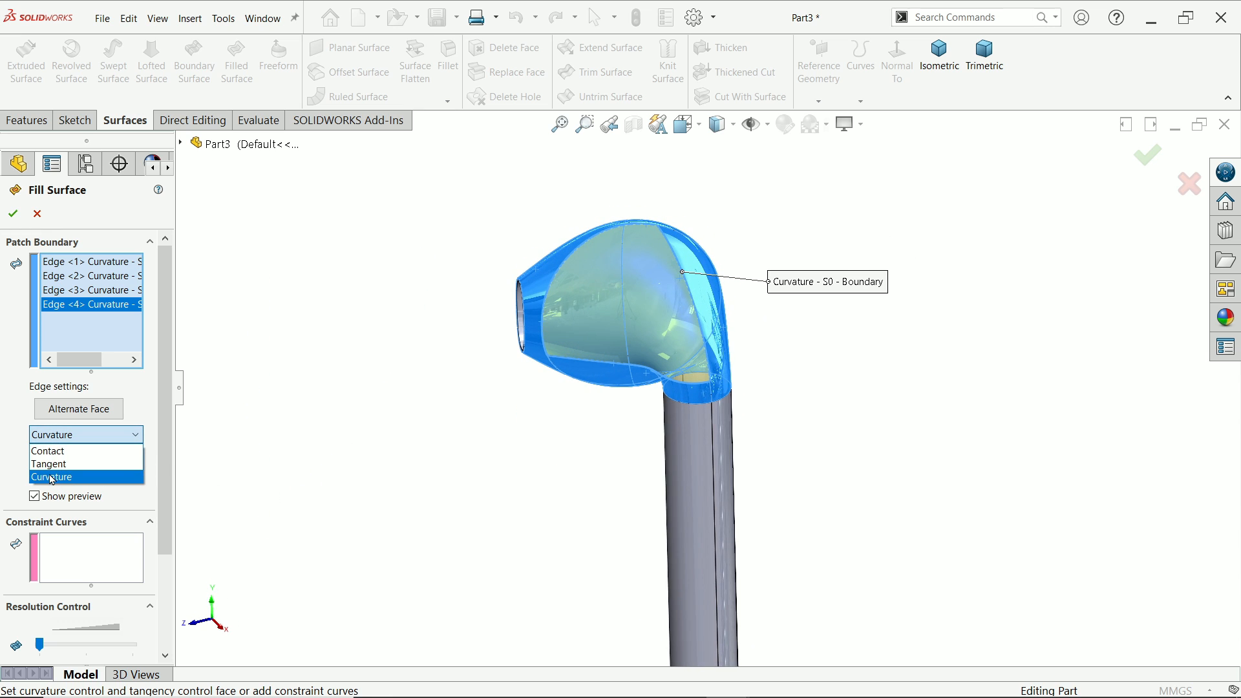
click(48, 464)
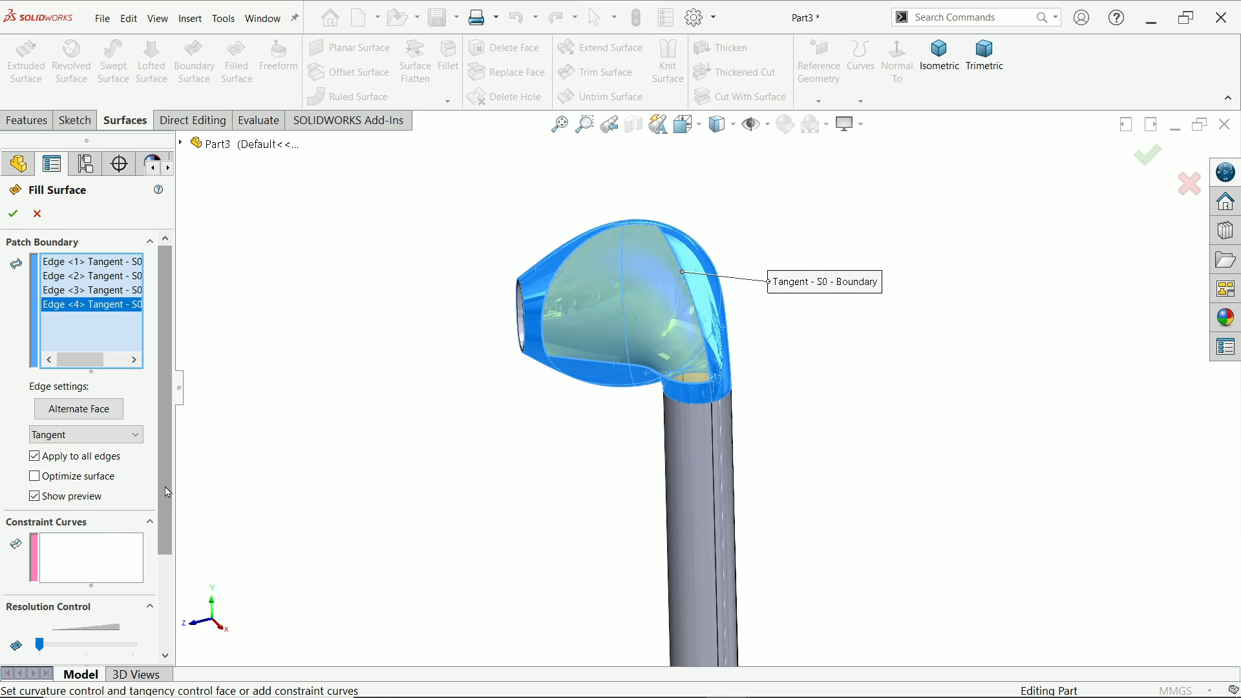
scroll(167, 493, down, 3)
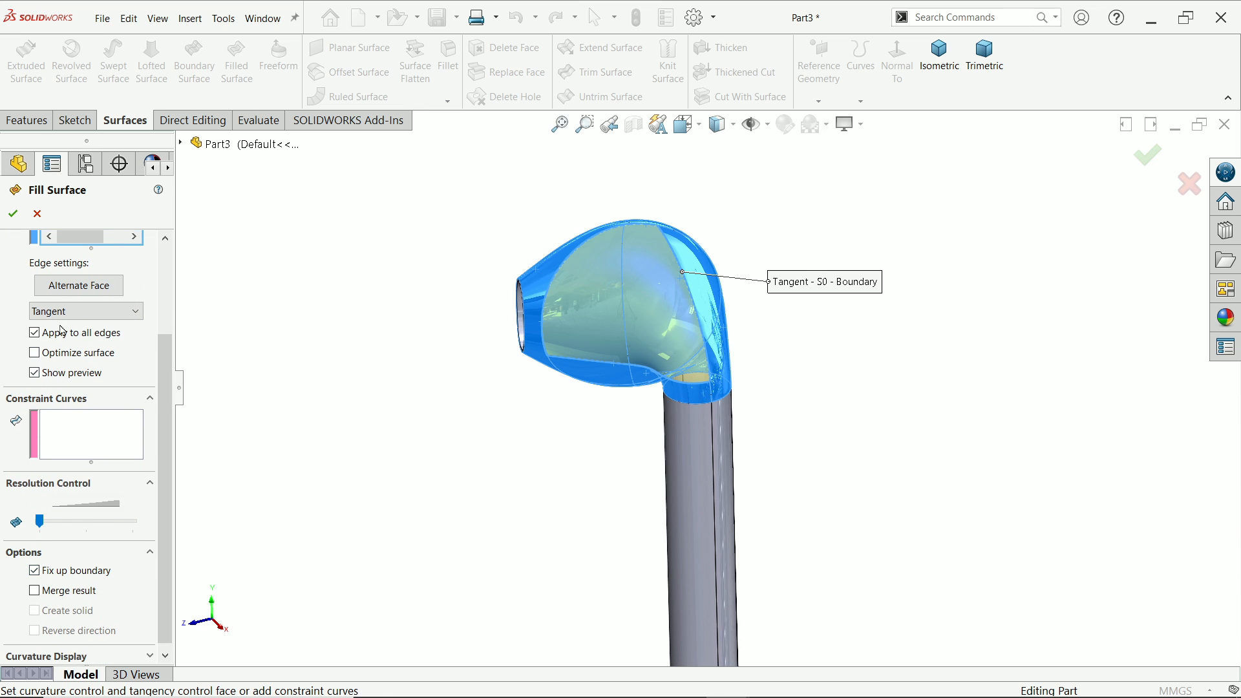
click(13, 214)
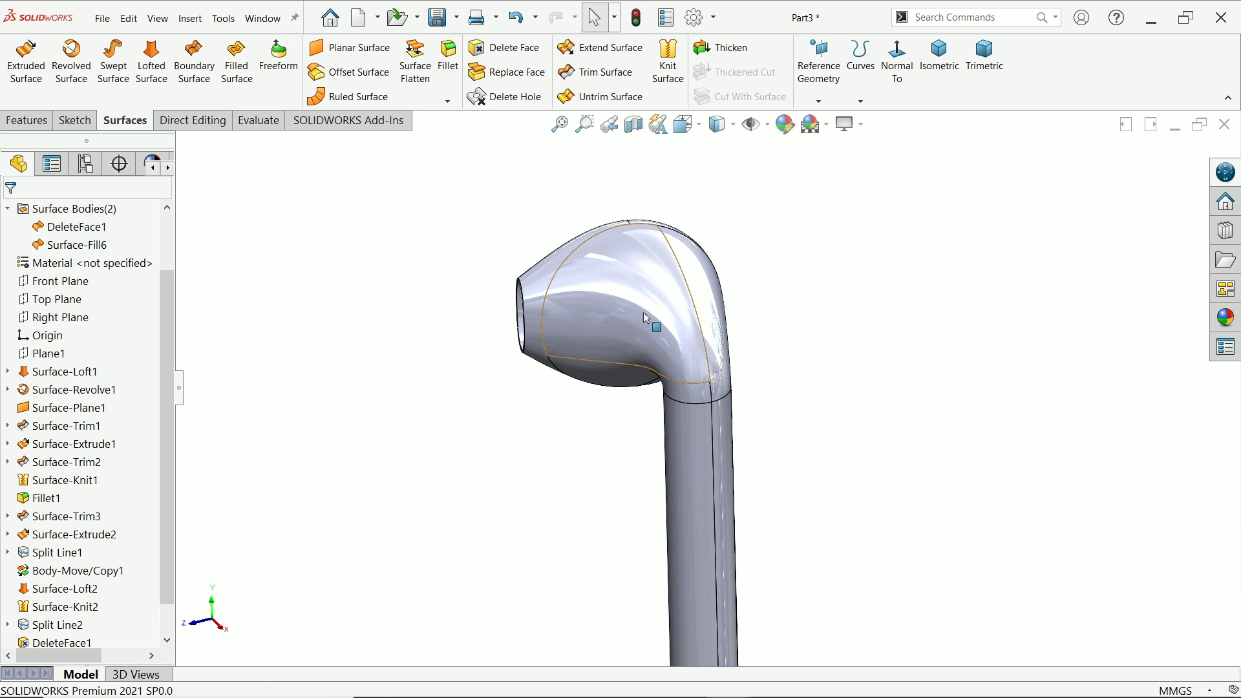
Examine from several directions how the filled patch blends into the earbud head and stem
scroll(695, 404, down, 3)
middle_drag(695, 404, 730, 313)
scroll(700, 399, up, 2)
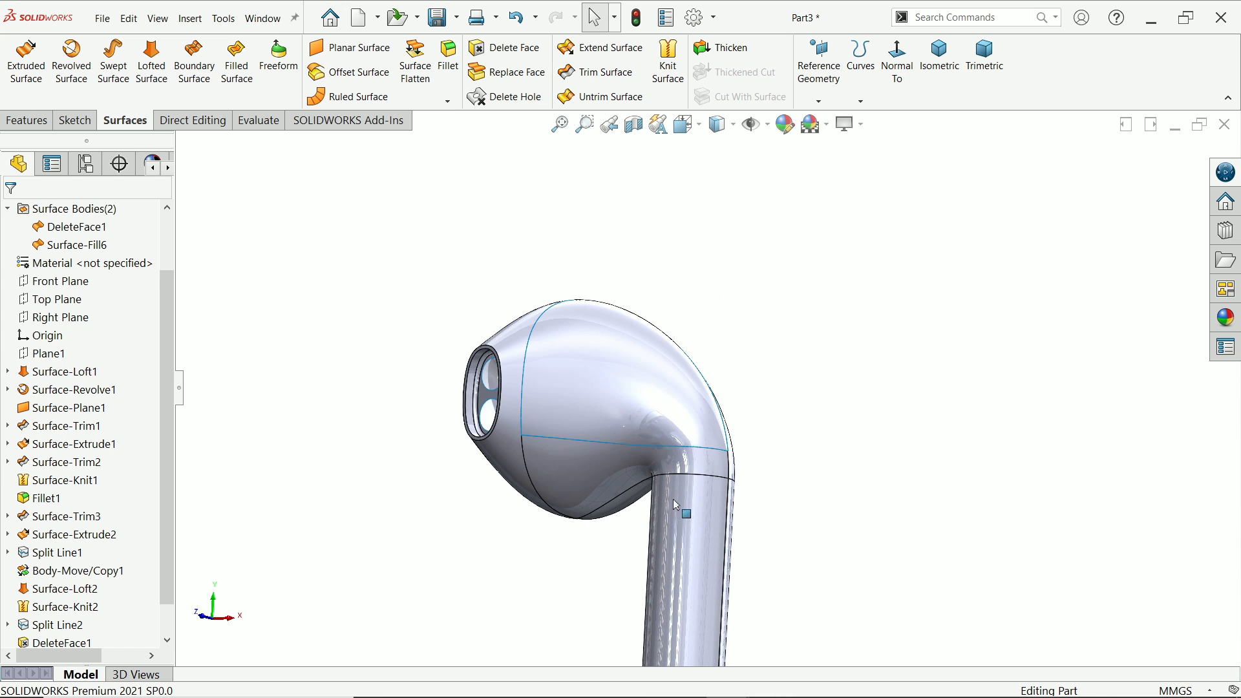
scroll(671, 505, down, 3)
mouse_move(620, 463)
middle_down()
mouse_move(668, 244)
mouse_move(627, 392)
mouse_move(606, 366)
mouse_move(608, 471)
middle_up()
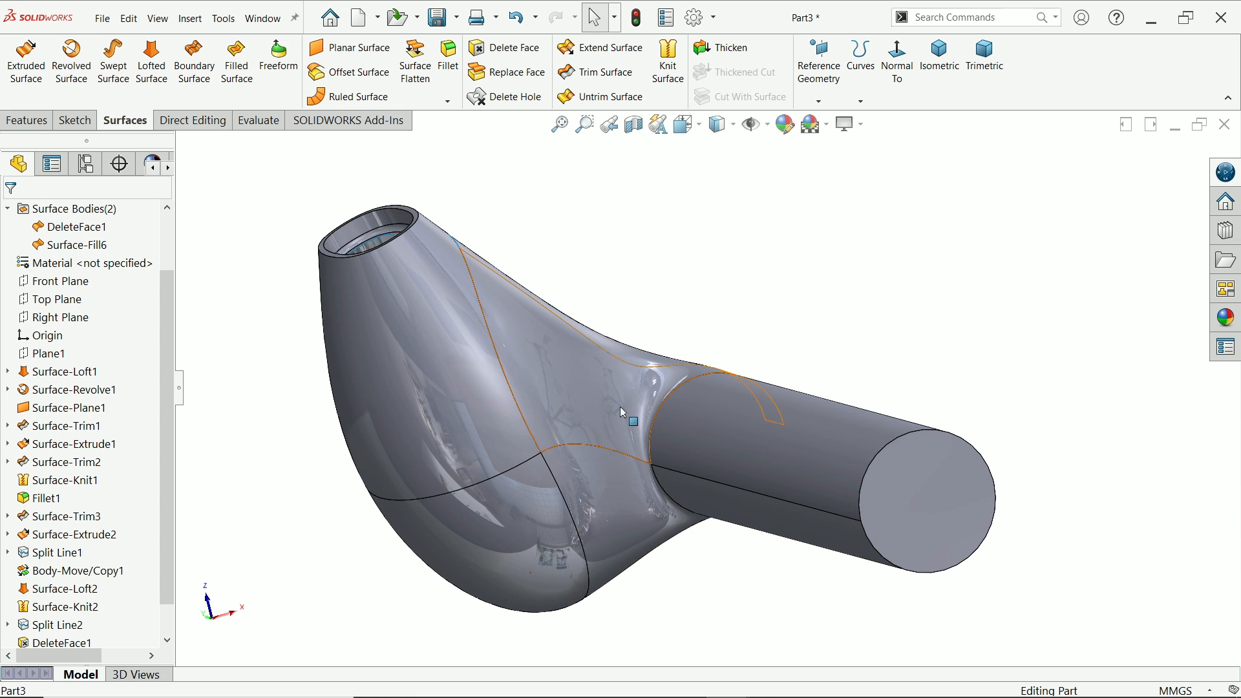
scroll(626, 366, up, 1)
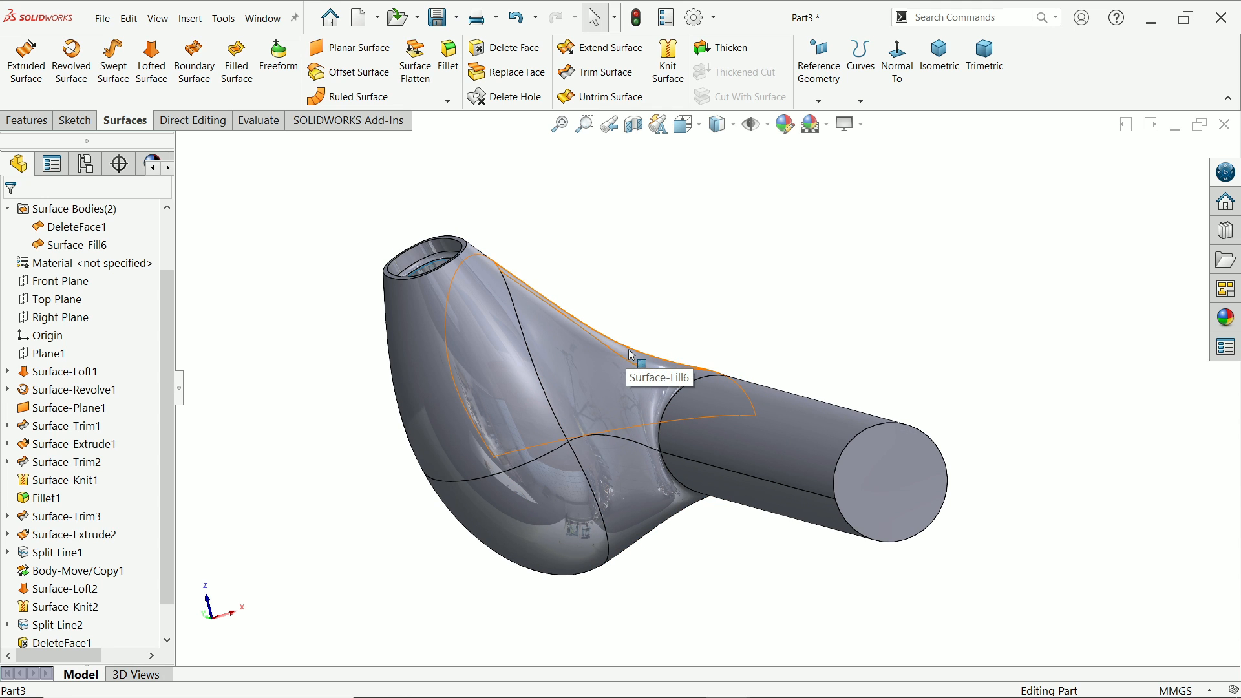
key(ctrl+1)
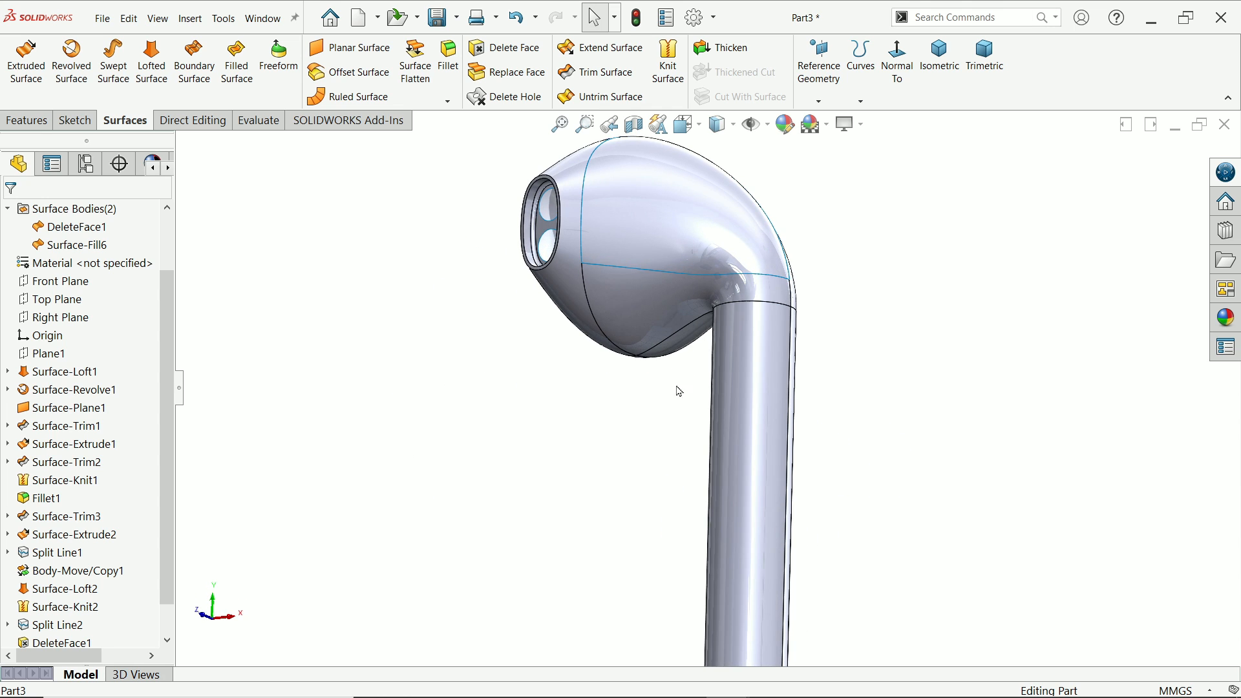
middle_drag(679, 391, 678, 504)
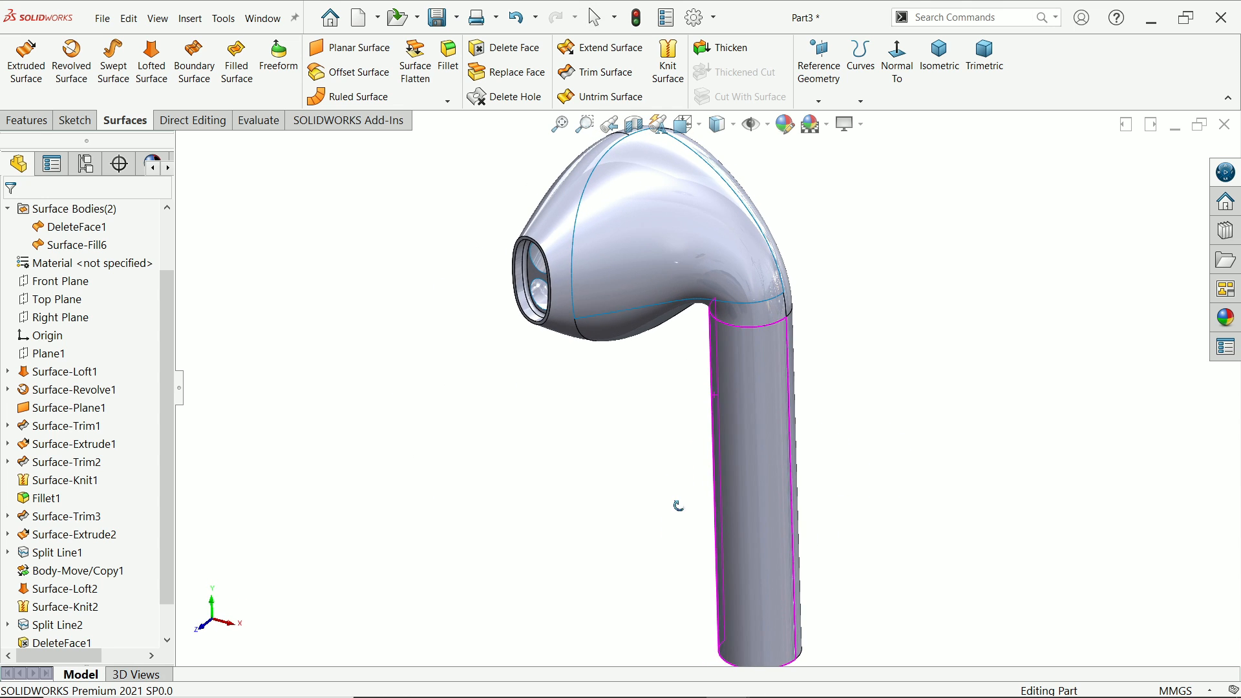
Start a sketch on the Top Plane and draw a construction line from the split-line corner to the stem circle's nearest horizontal quadrant
click(69, 299)
click(78, 292)
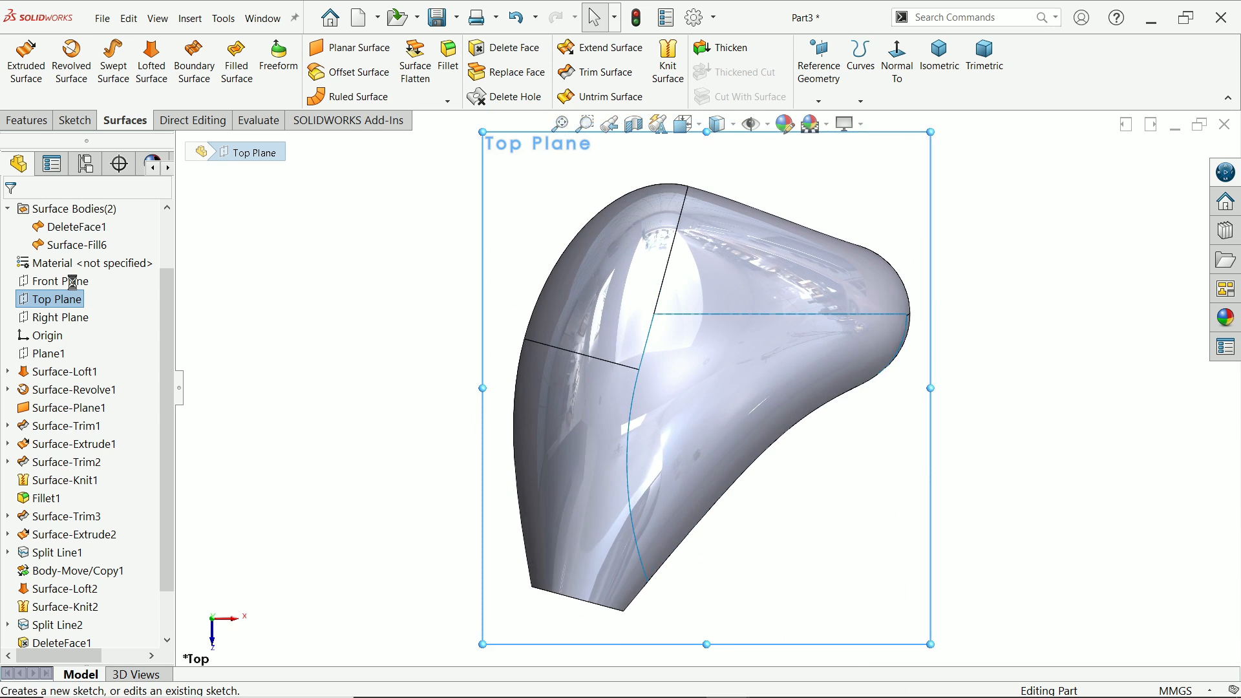
key(l)
click(733, 124)
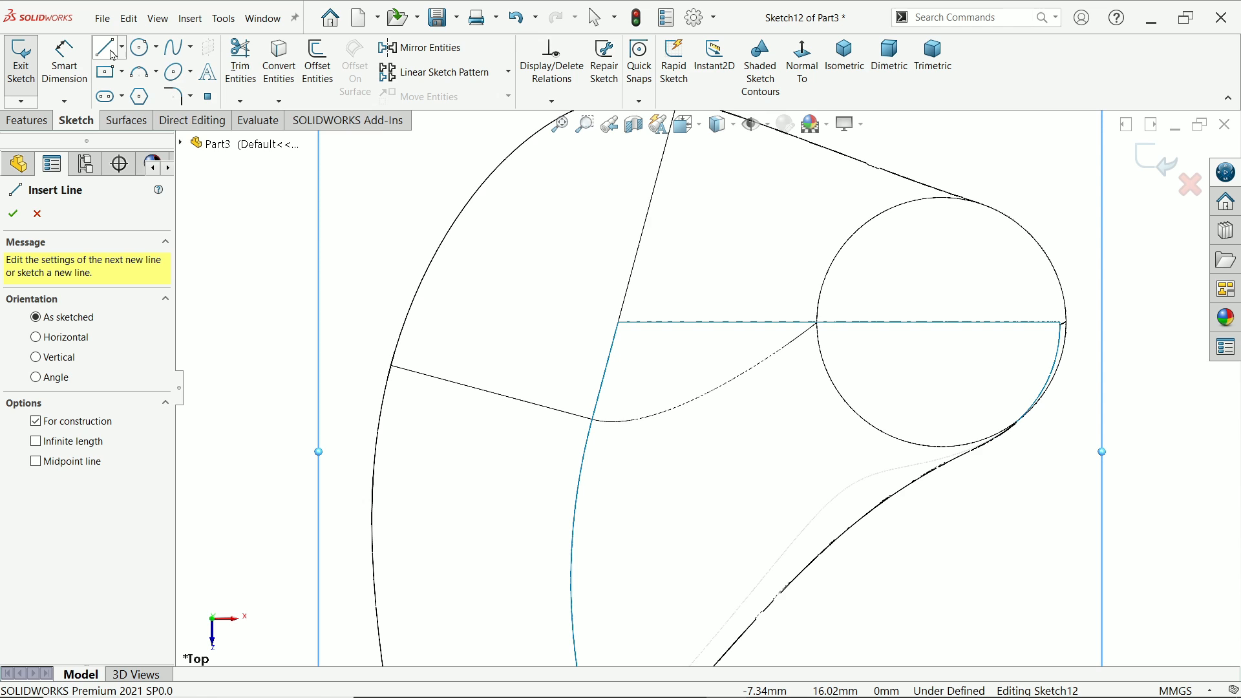
scroll(582, 420, down, 1)
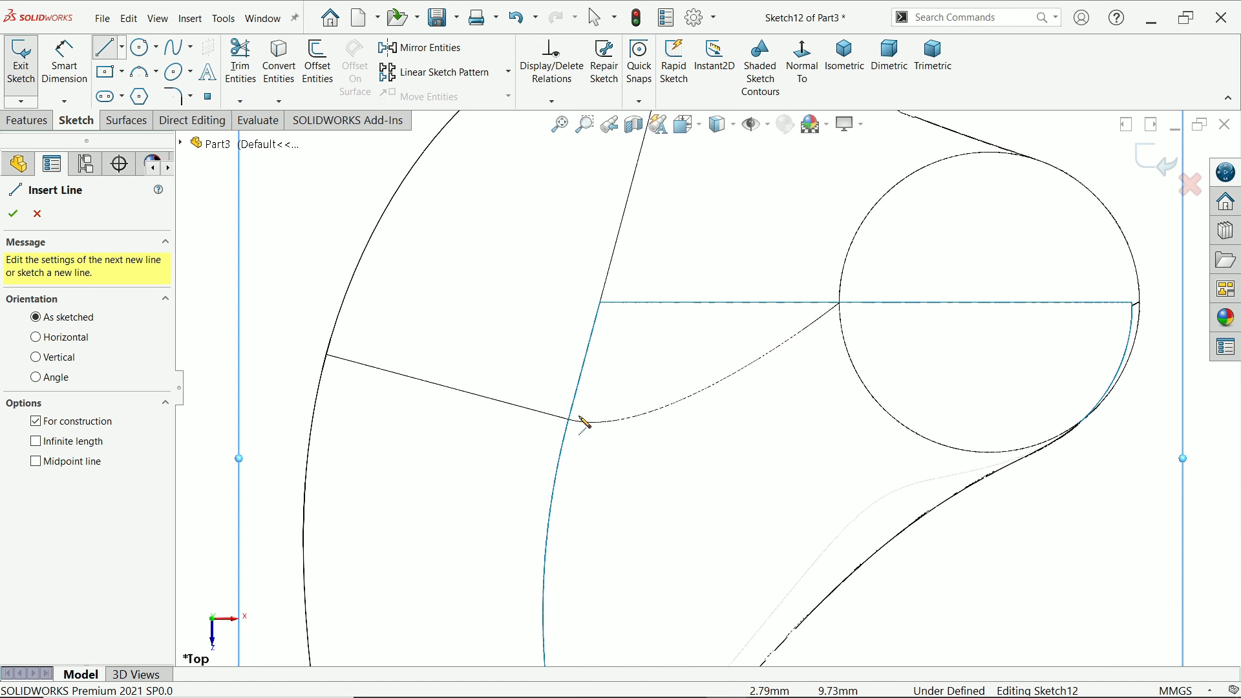
click(569, 420)
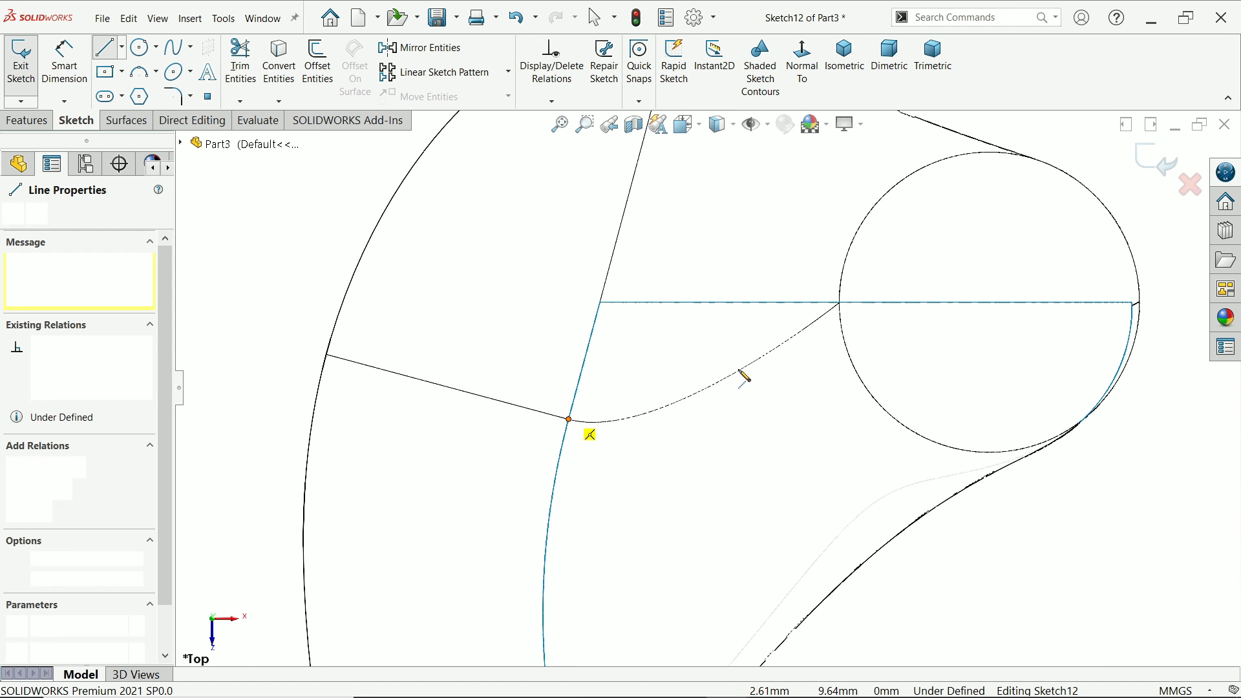
click(840, 302)
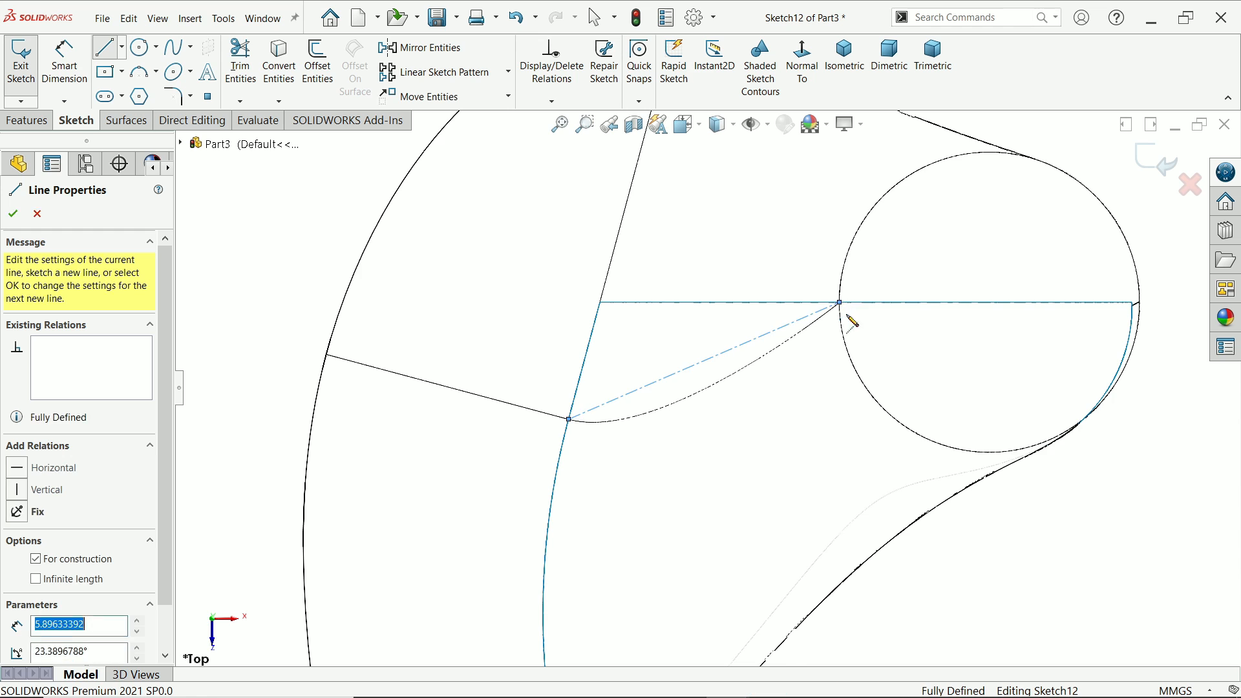
right_click(896, 335)
click(899, 341)
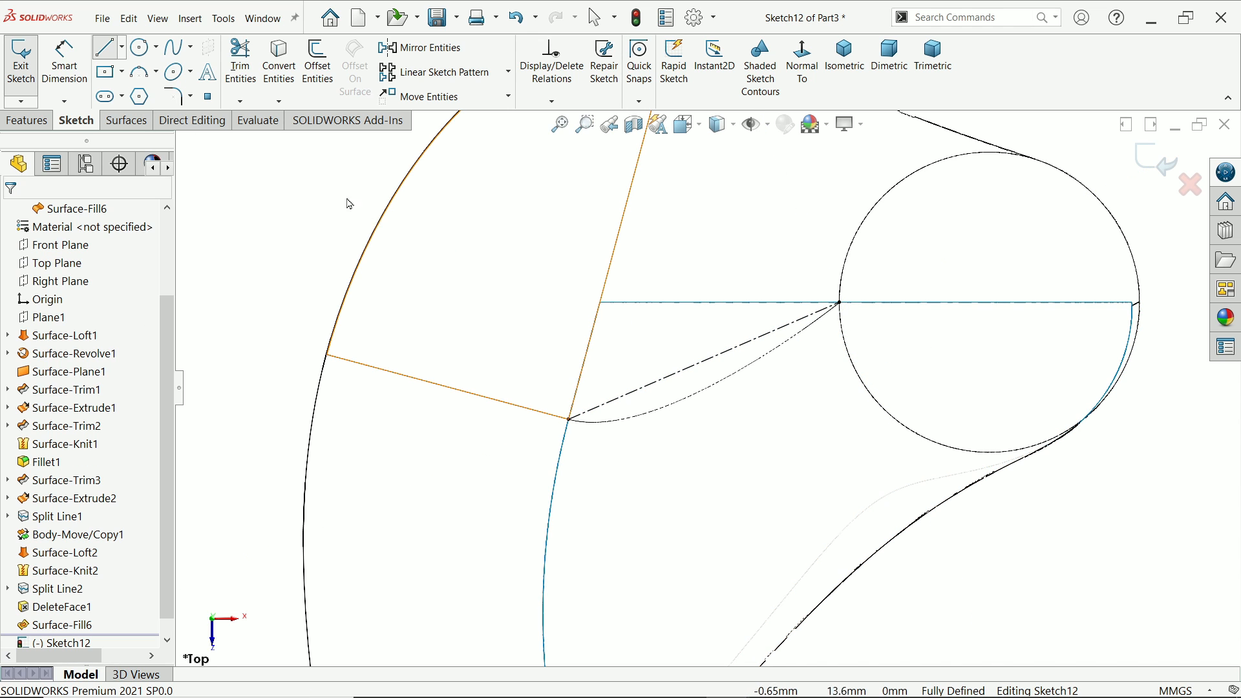
Draw a second centerline from the same split-line corner to the lower part of the stem circle, about 13° from the first
click(121, 46)
click(129, 83)
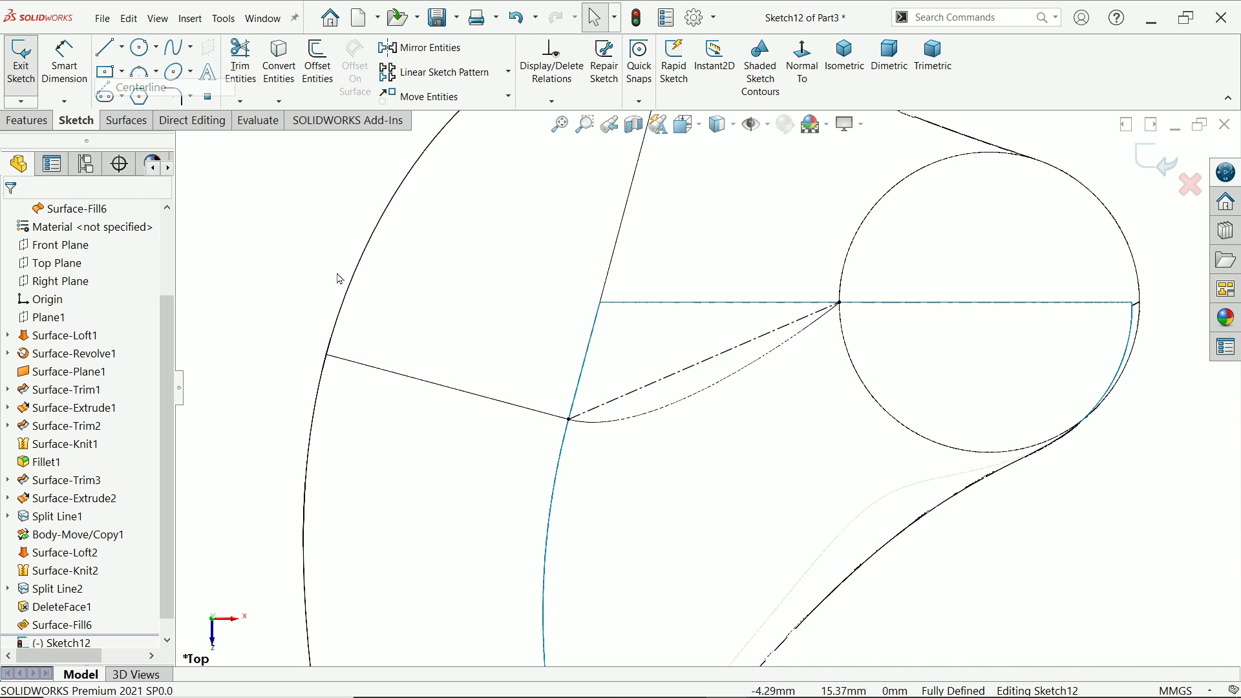
click(569, 419)
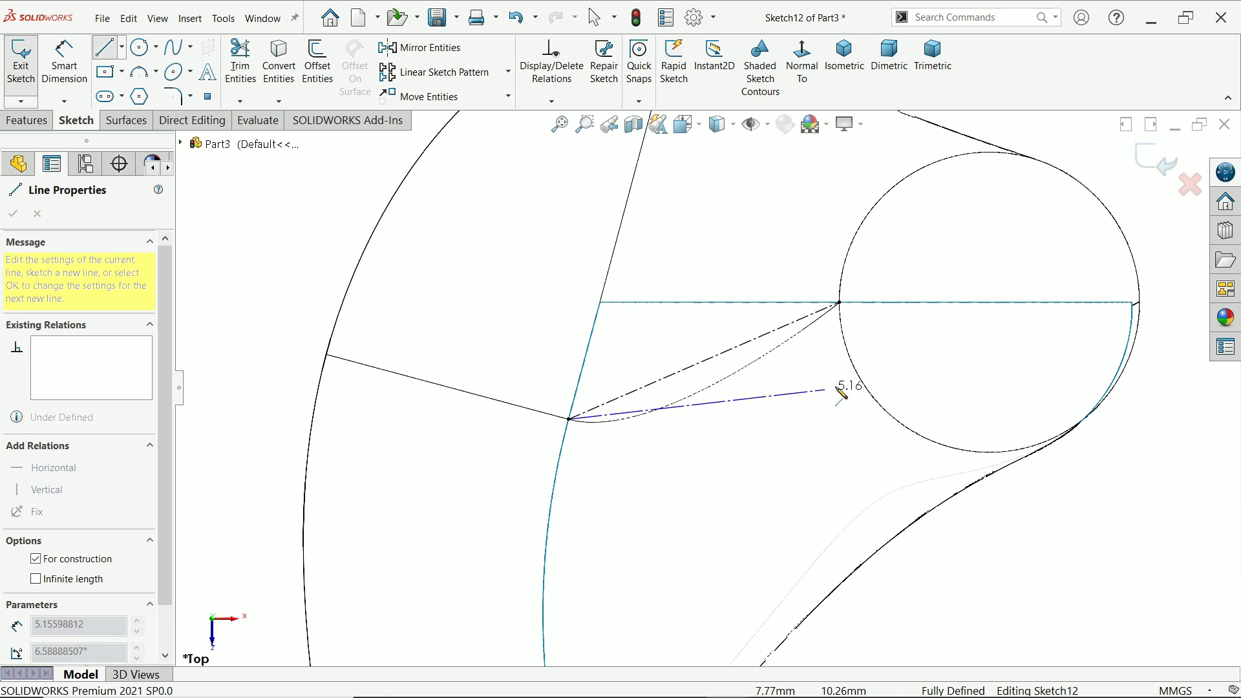
click(854, 369)
right_click(893, 323)
click(901, 333)
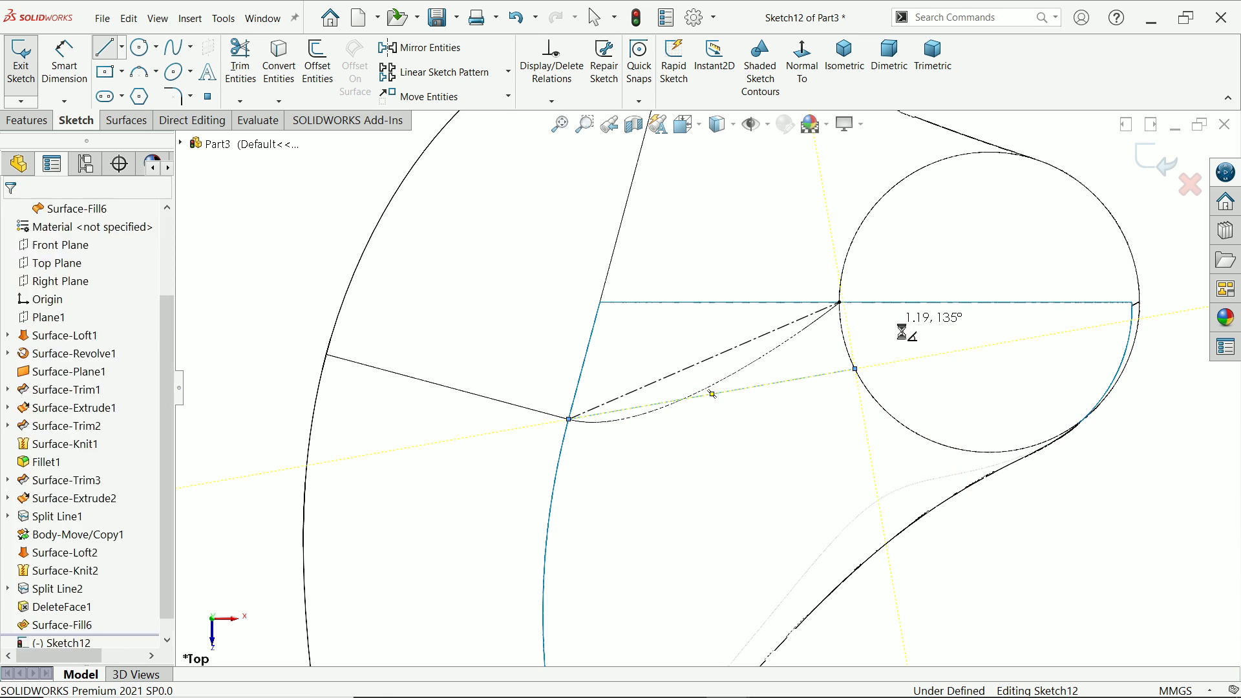
Dimension the angle between the two centerlines as 11°
click(63, 68)
scroll(743, 343, down, 2)
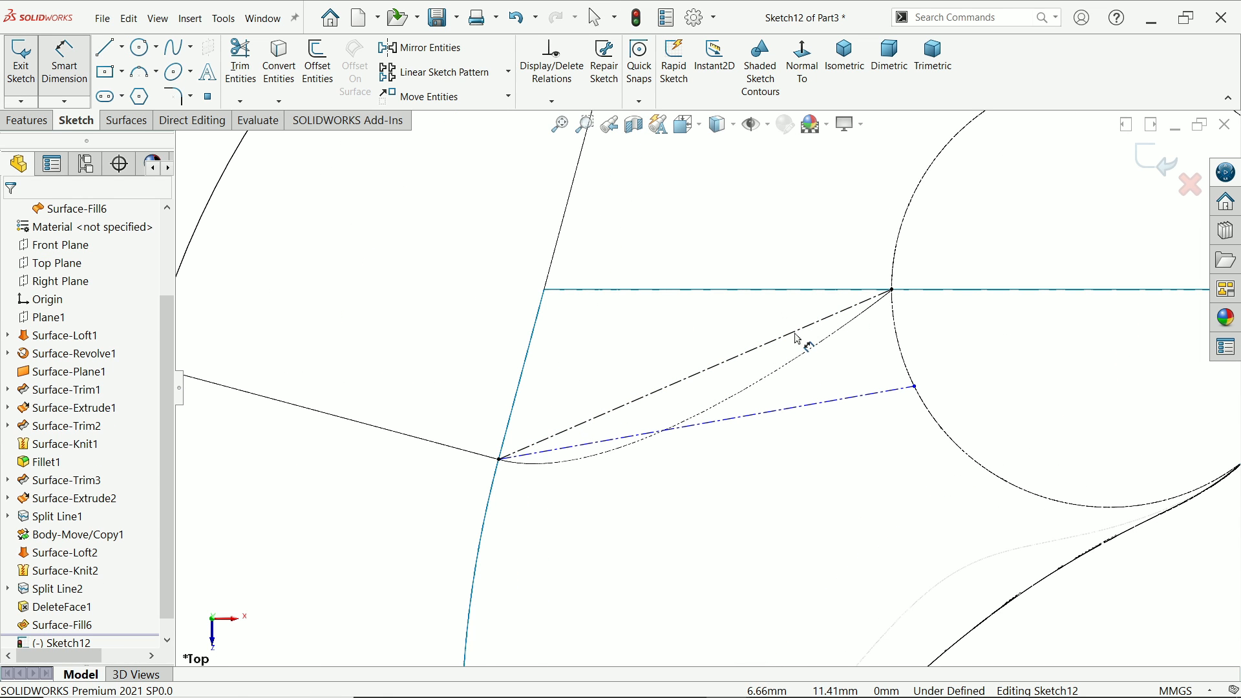
click(799, 333)
click(847, 399)
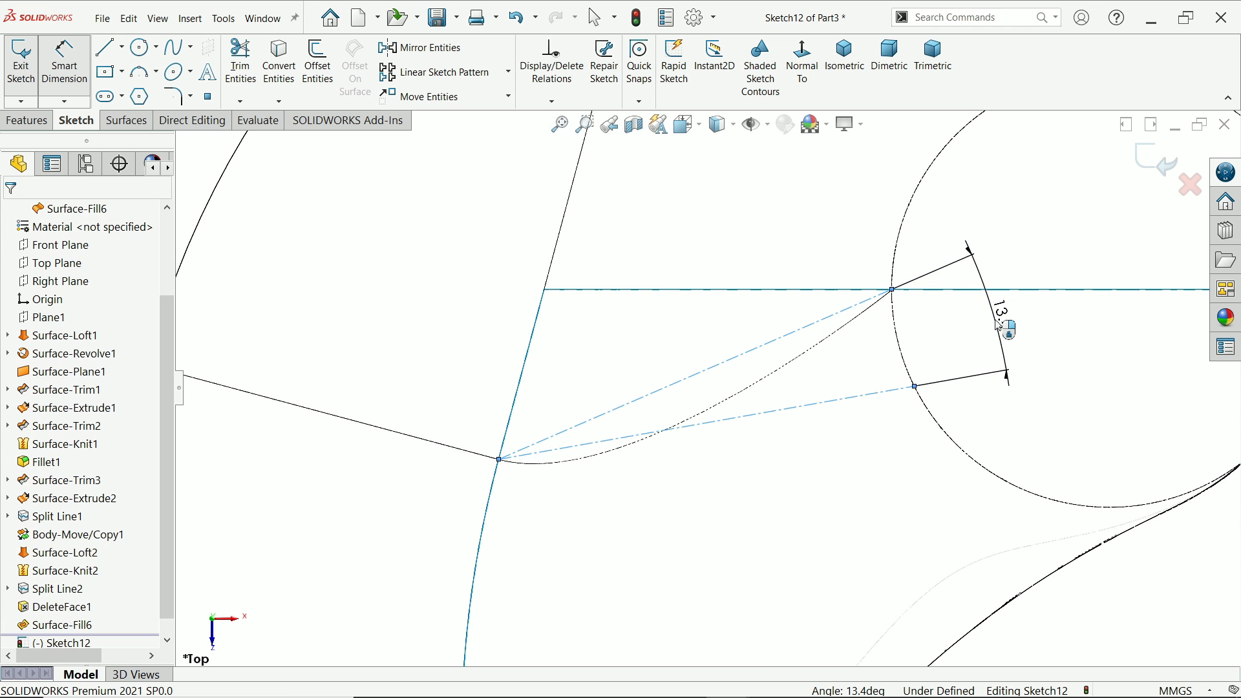
click(1003, 327)
text(11)
key(Return)
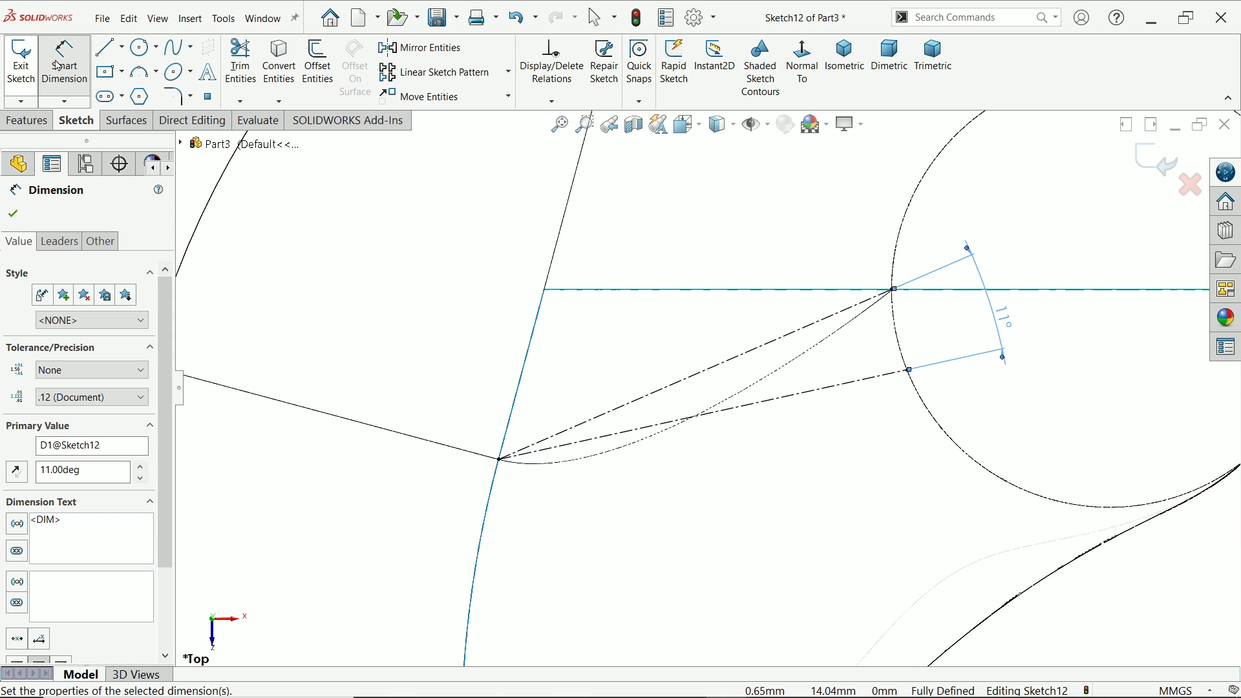
Draw a three-point arc between the lower centerline's endpoints, bulging downward
click(139, 72)
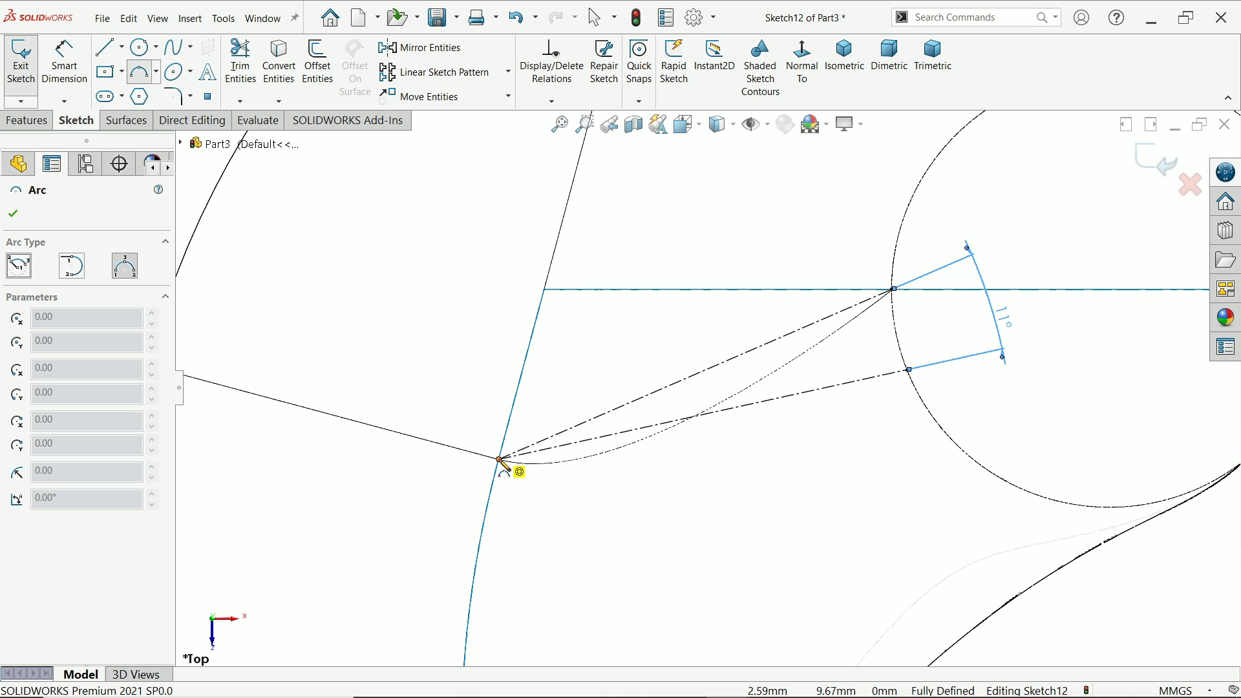
click(499, 459)
click(908, 370)
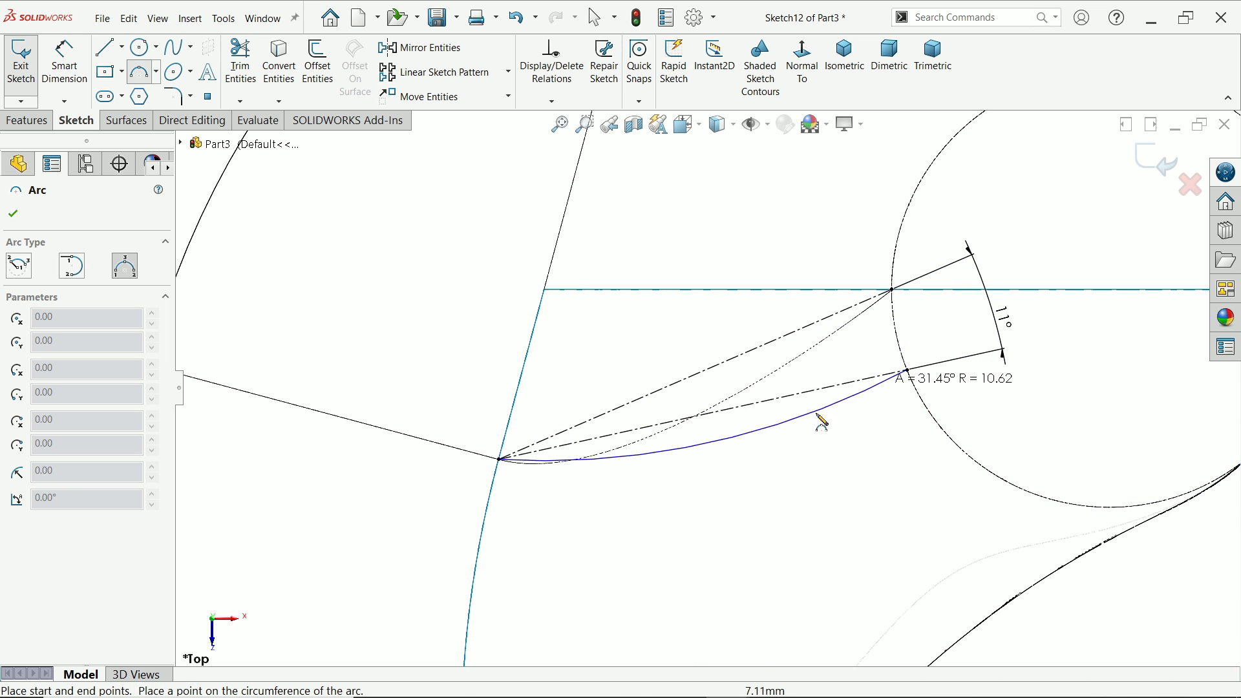
click(759, 470)
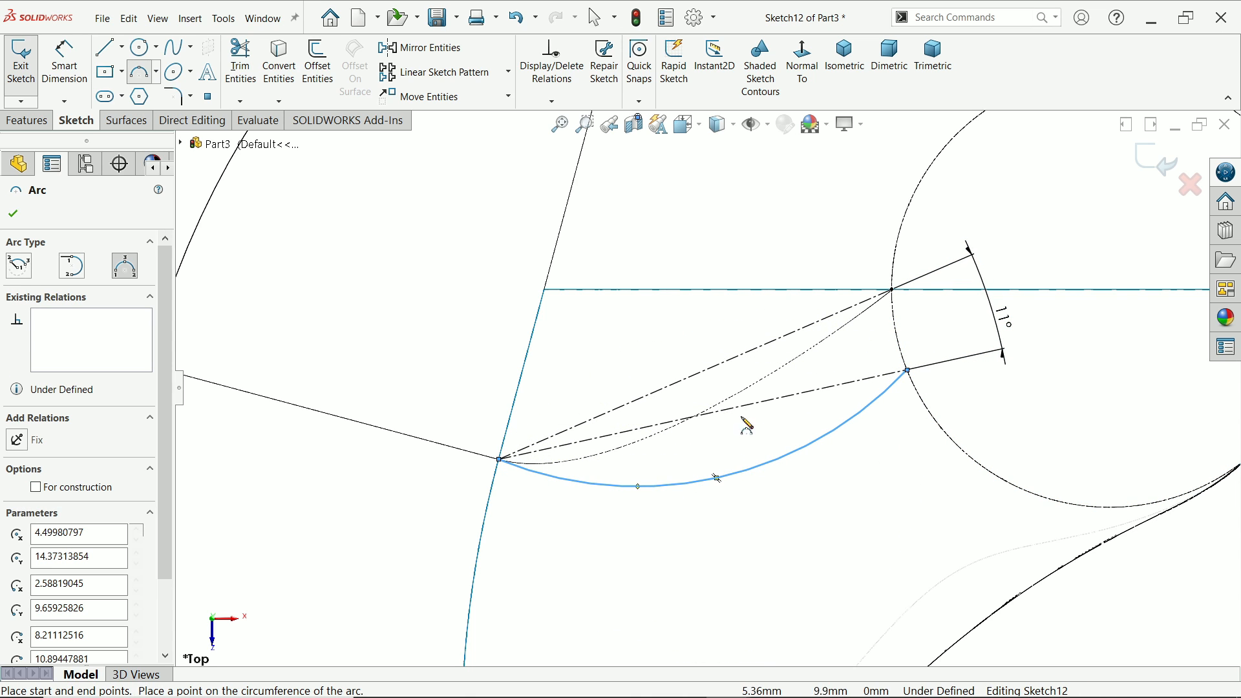
Draw a three-point arc from the upper centerline's end on the stem circle to the slanted edge just above the split-line corner, bulging upward
click(893, 290)
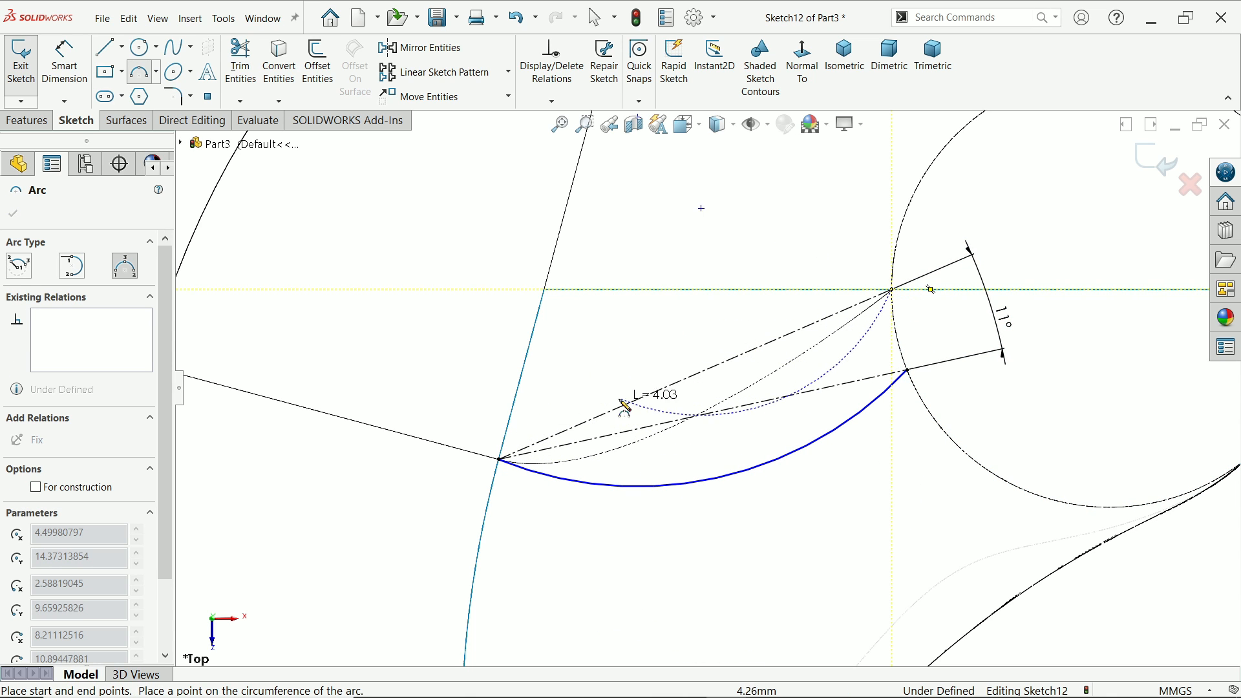
click(515, 399)
click(578, 367)
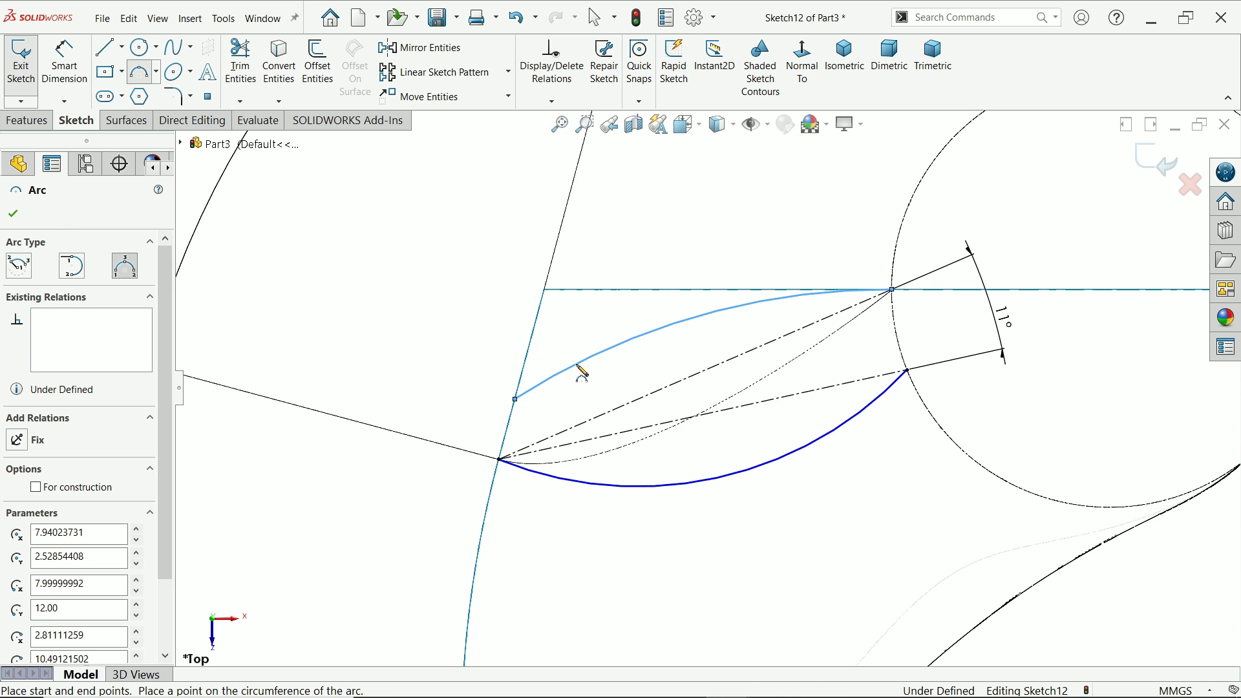
right_click(415, 317)
click(456, 331)
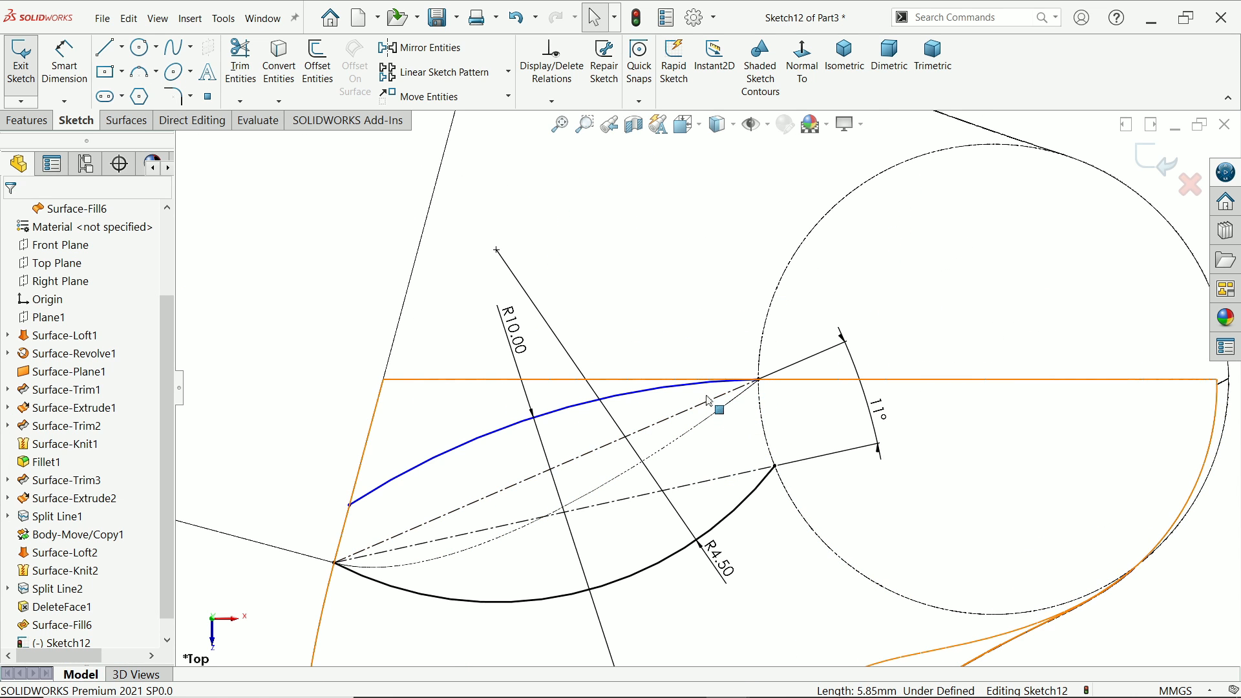
Draw a horizontal centerline from the upper arc's end across the stem circle to the far end of the existing horizontal edge
click(121, 47)
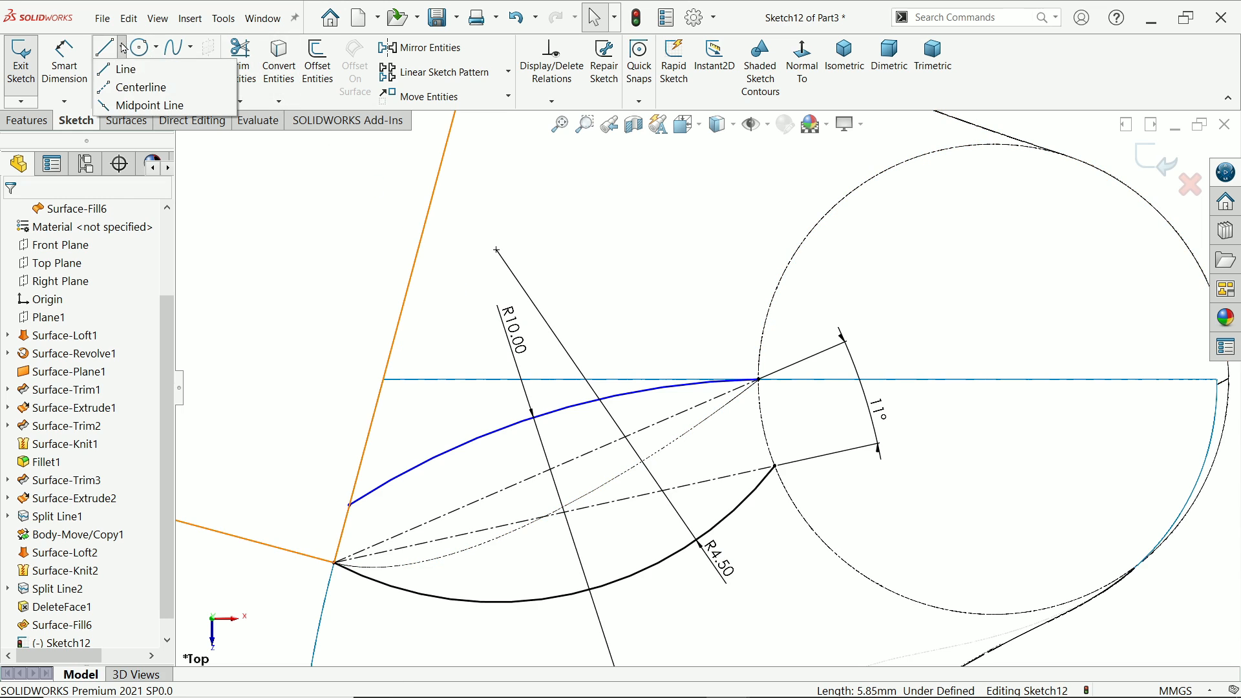
click(125, 91)
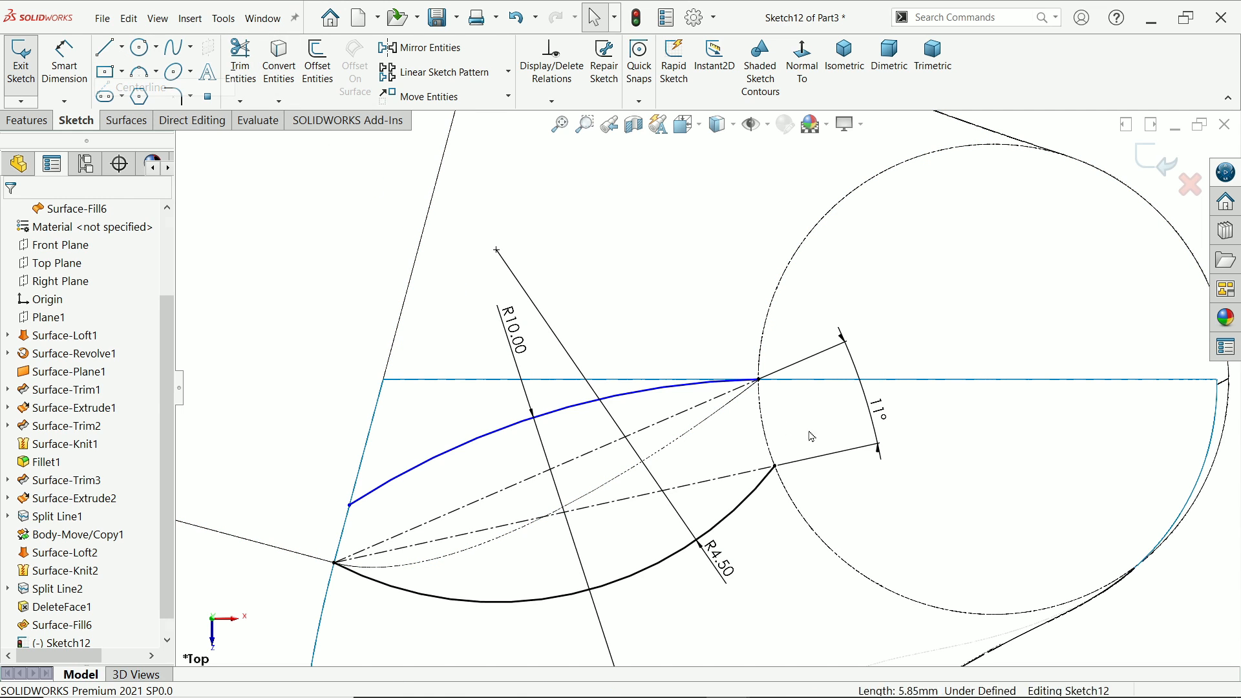
click(759, 380)
click(1217, 379)
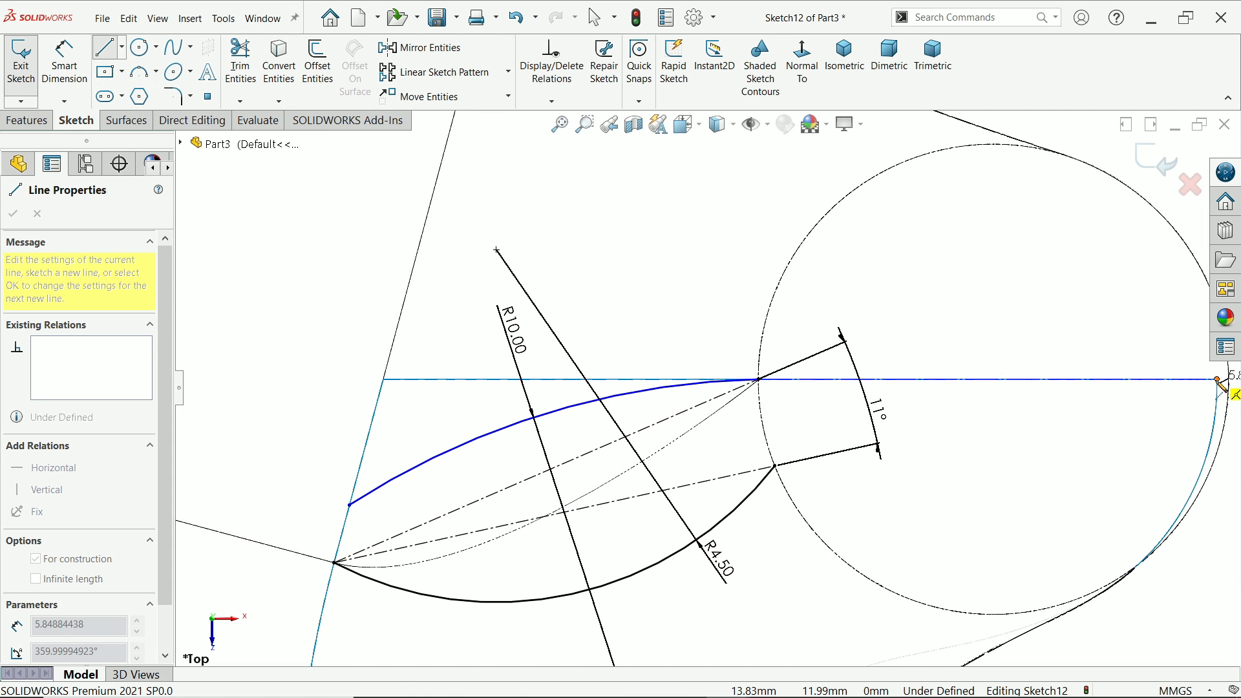
right_click(1108, 337)
click(1109, 343)
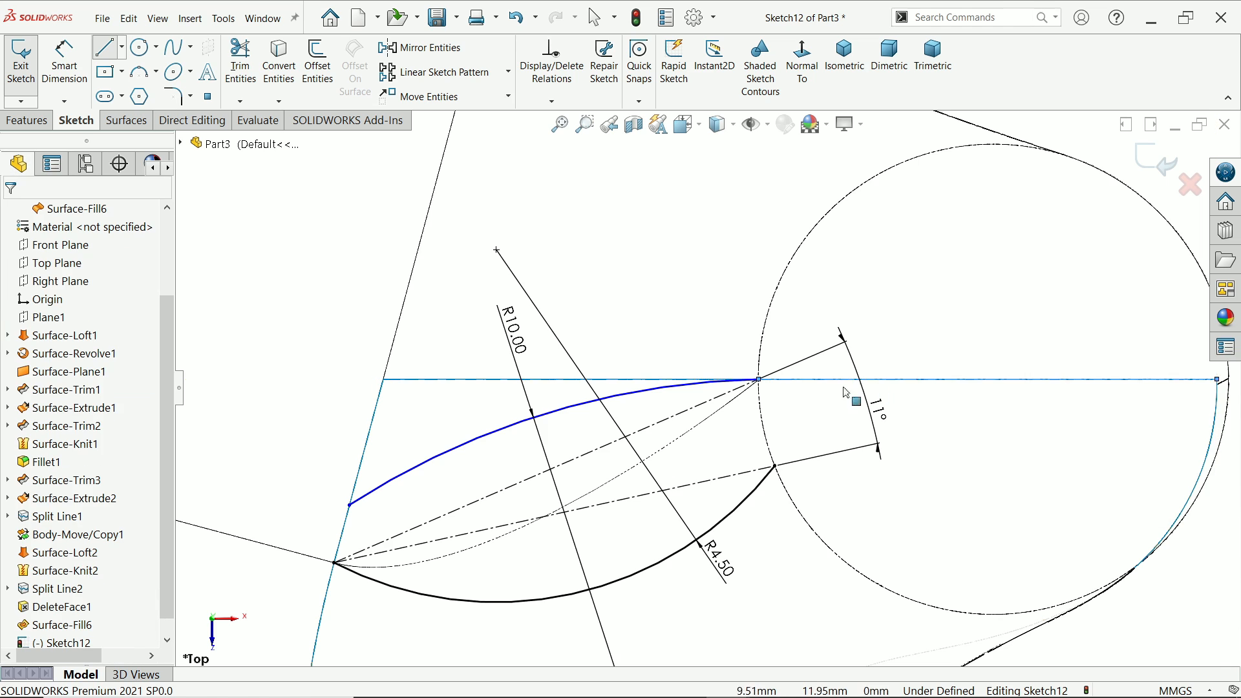
Make the R10 arc tangent to the horizontal centerline at the stem circle
click(689, 388)
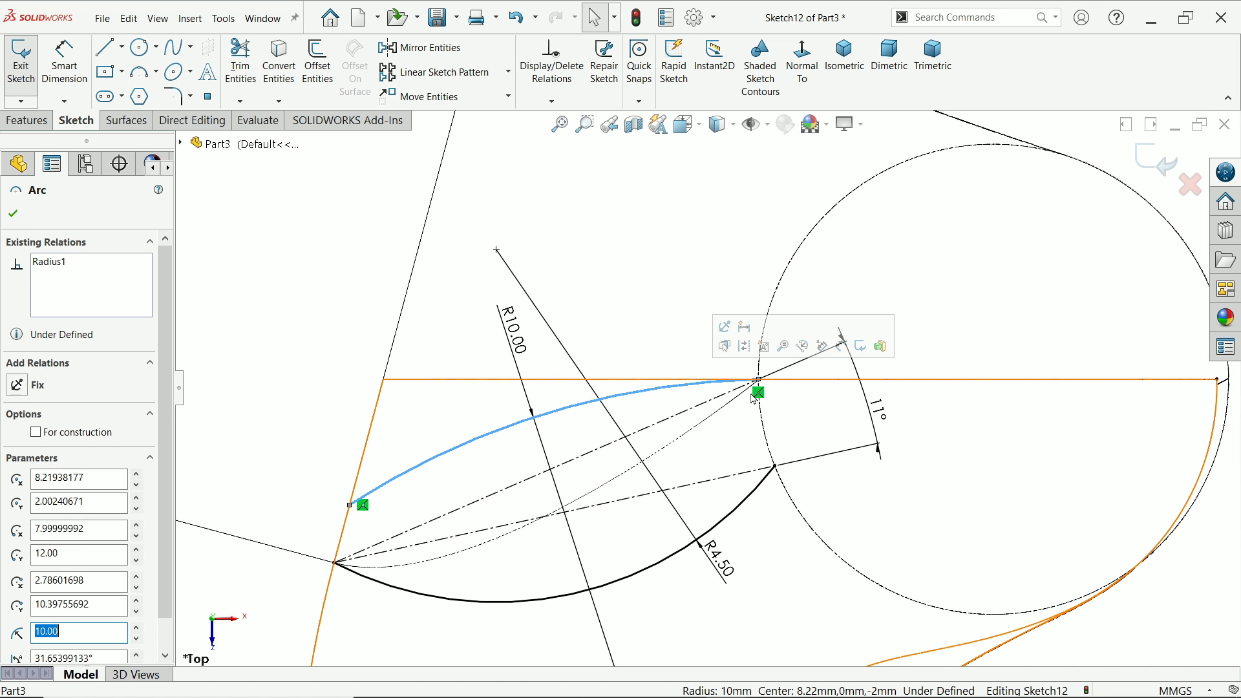
ctrl+click(832, 381)
click(870, 328)
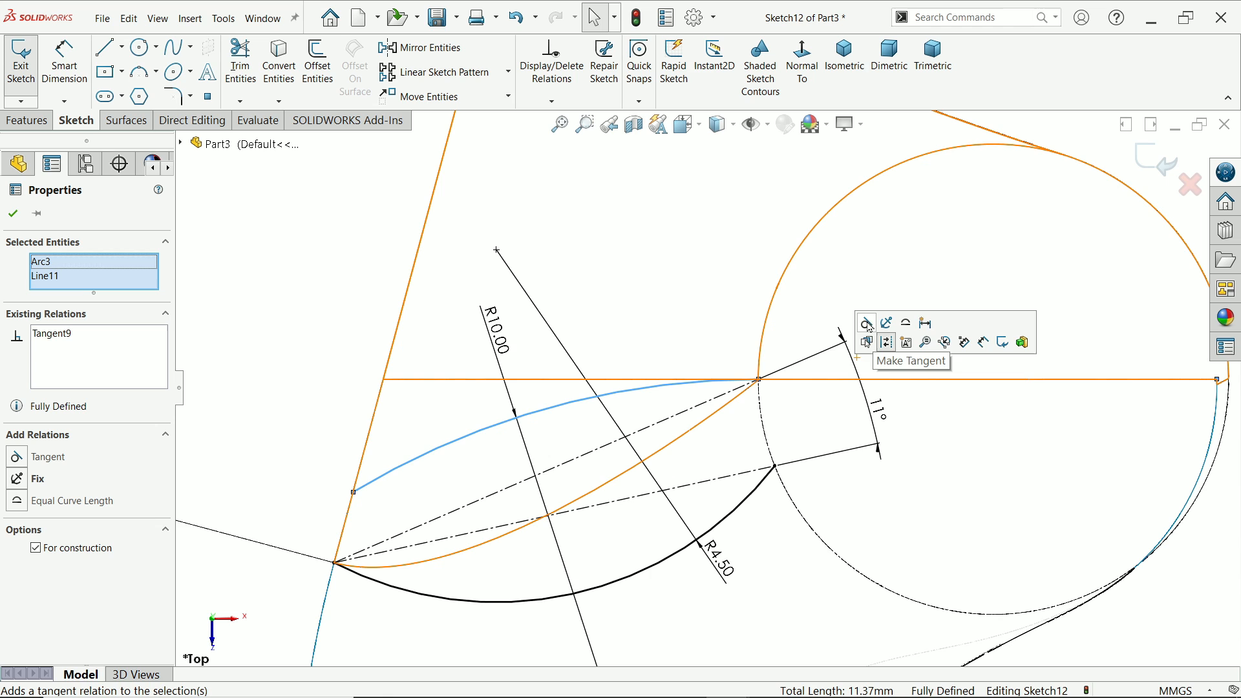
click(14, 214)
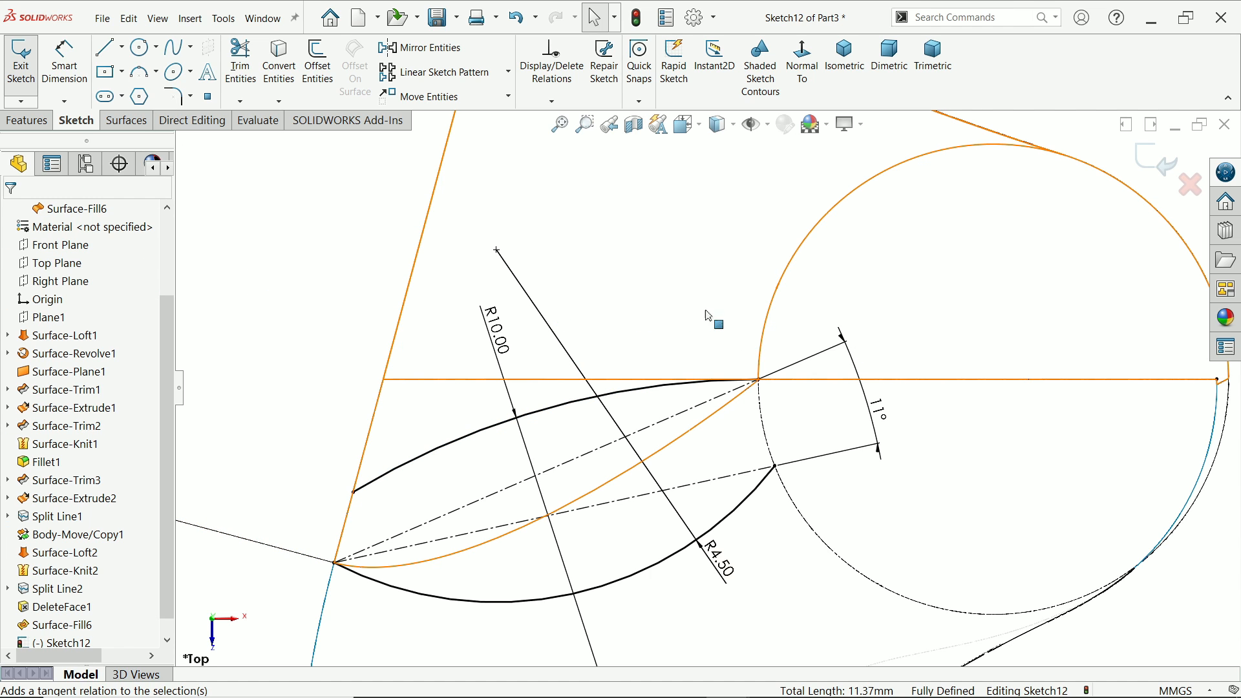
Switch the model display from hidden lines to Shaded With Edges
scroll(754, 338, up, 1)
click(732, 124)
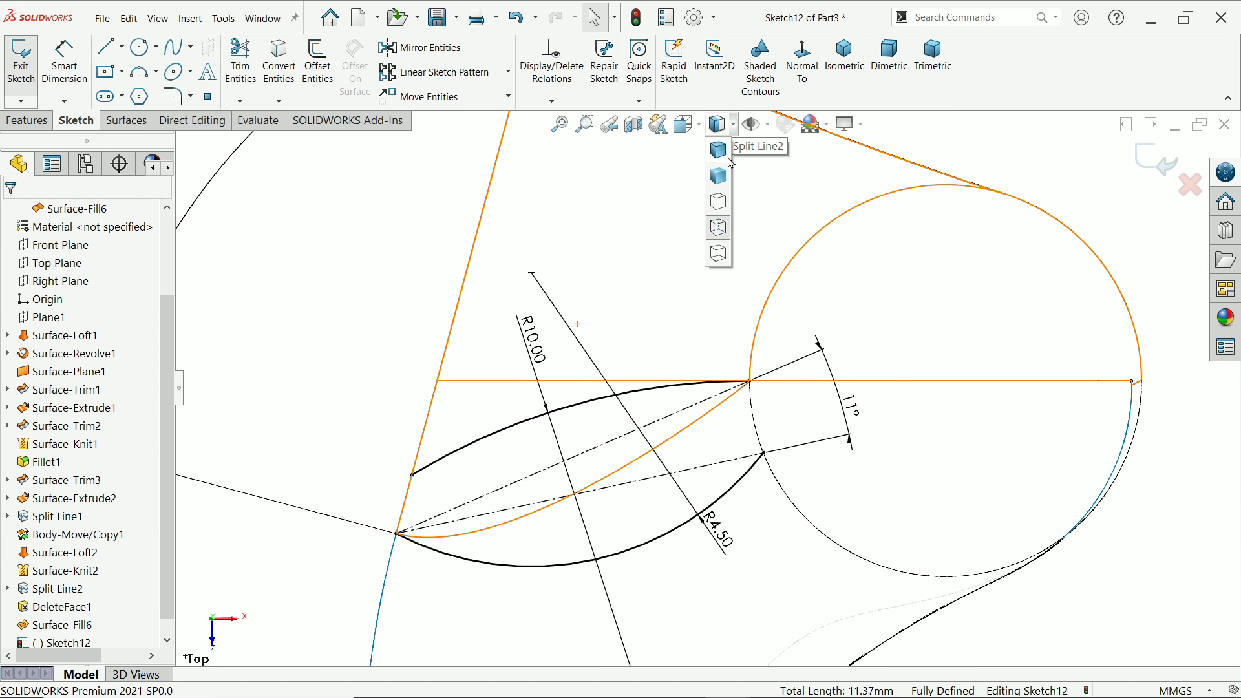
click(723, 158)
key(z)
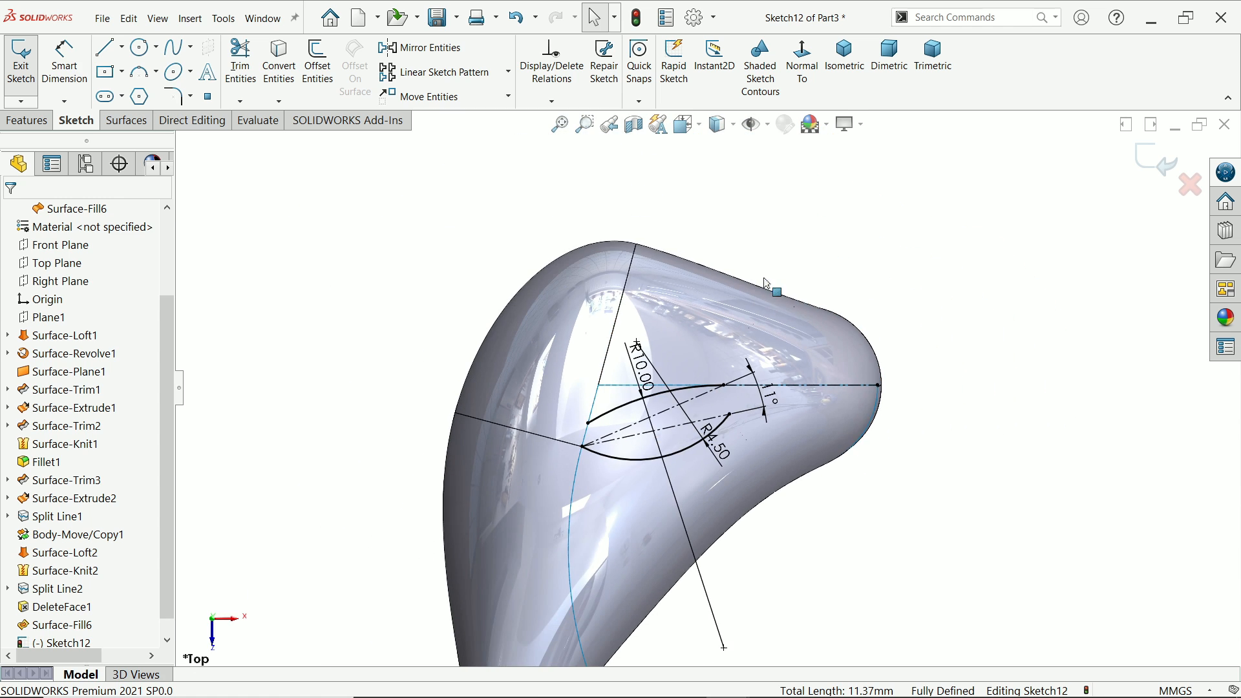
middle_drag(778, 323, 680, 185)
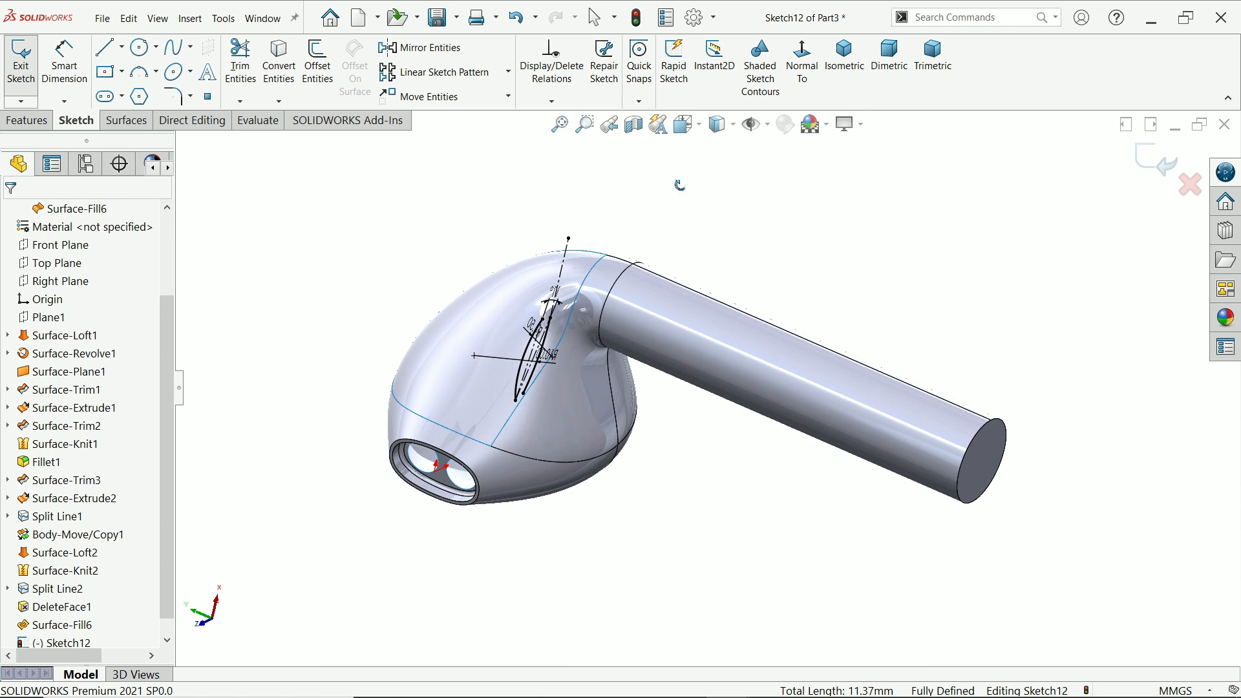
Create a projection Split Line from the current sketch on the two patch faces between the head and stem
click(27, 120)
click(698, 101)
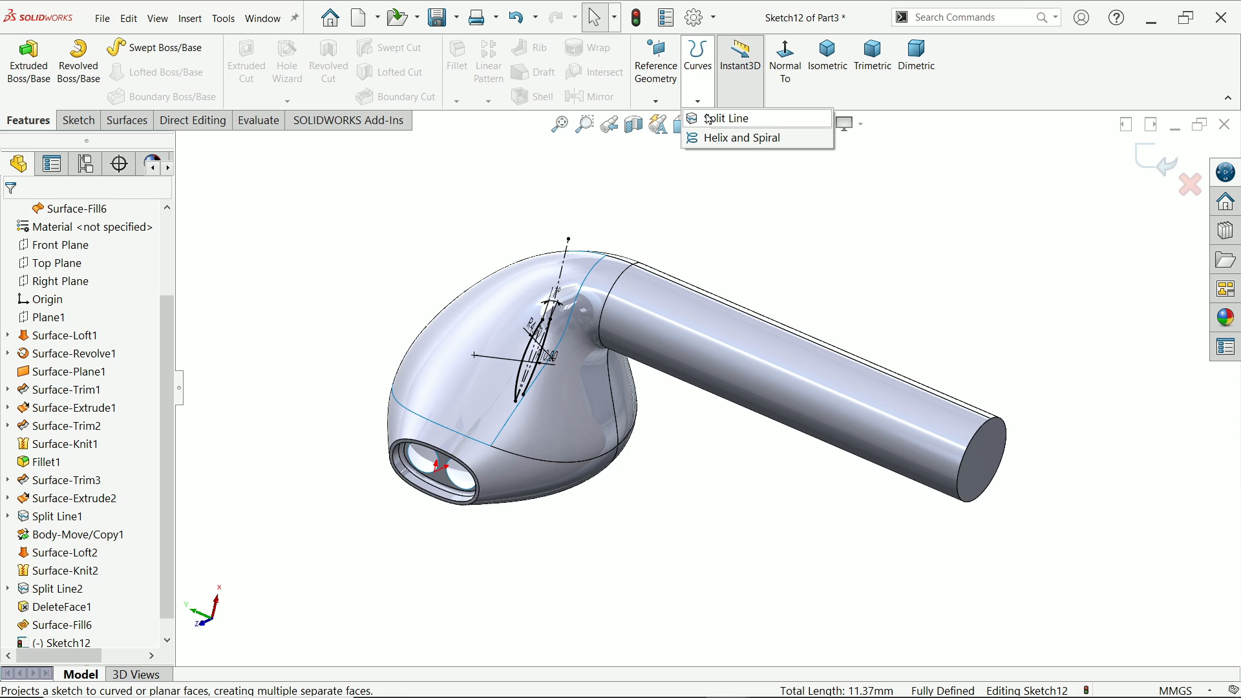
click(711, 119)
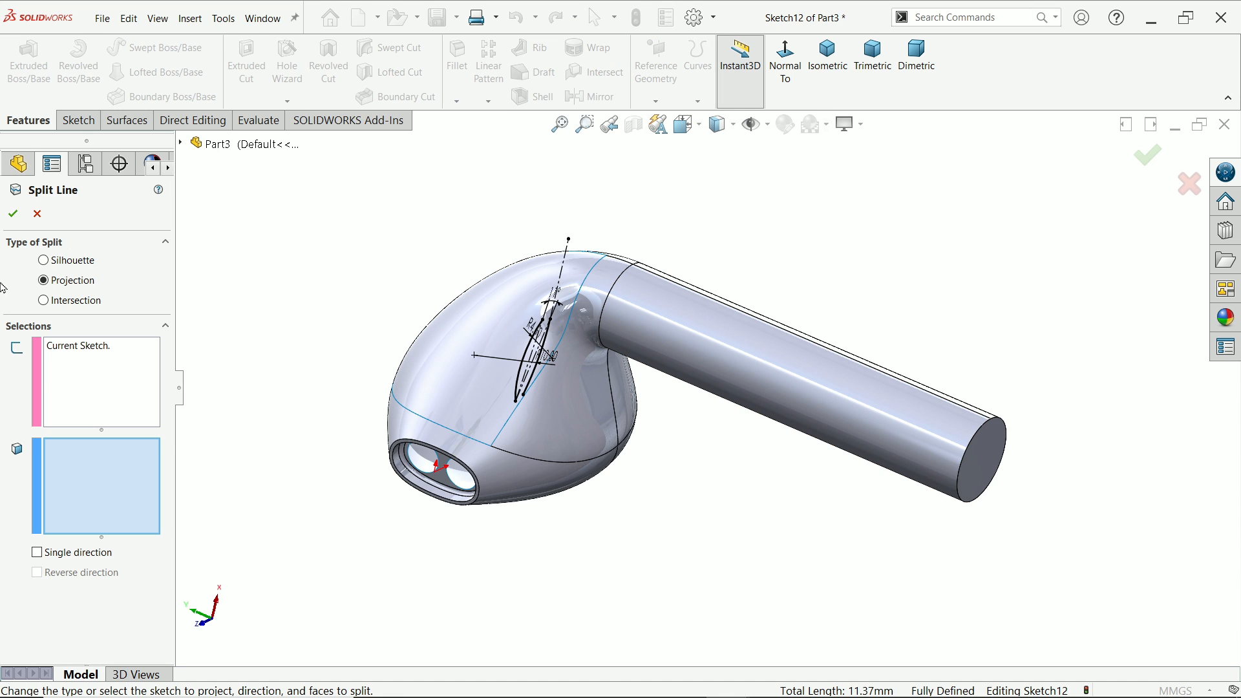
scroll(640, 420, down, 4)
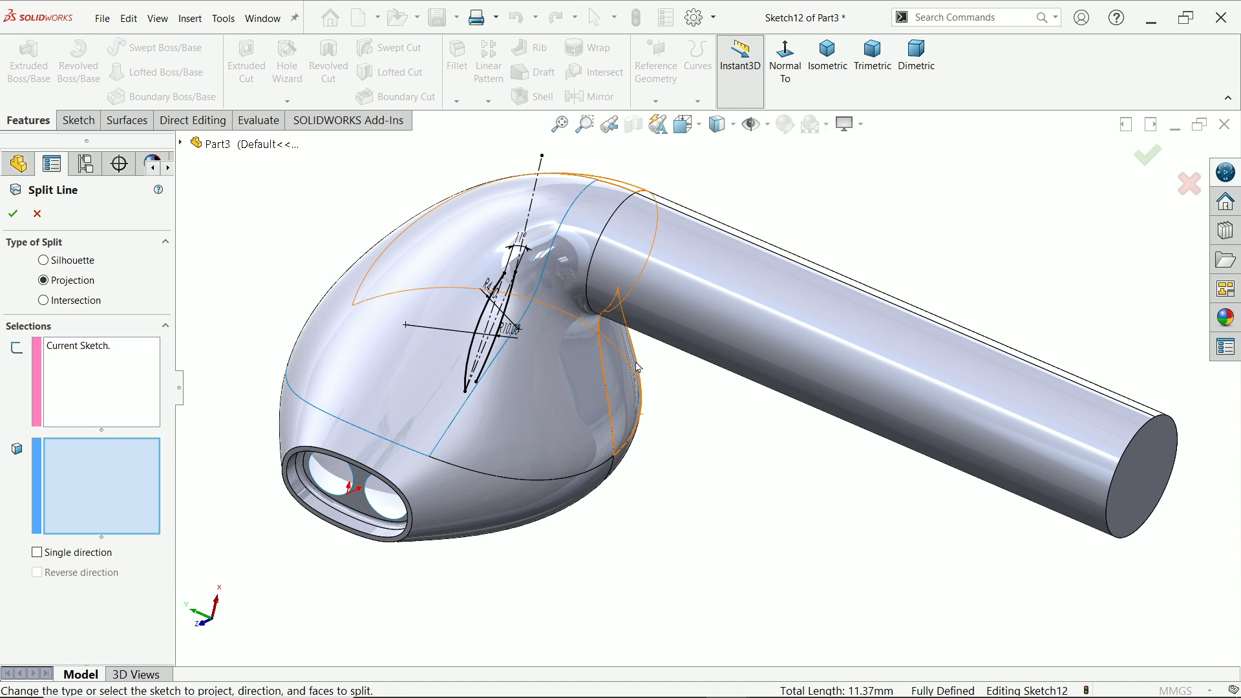
click(575, 381)
click(575, 381)
middle_drag(576, 381, 679, 411)
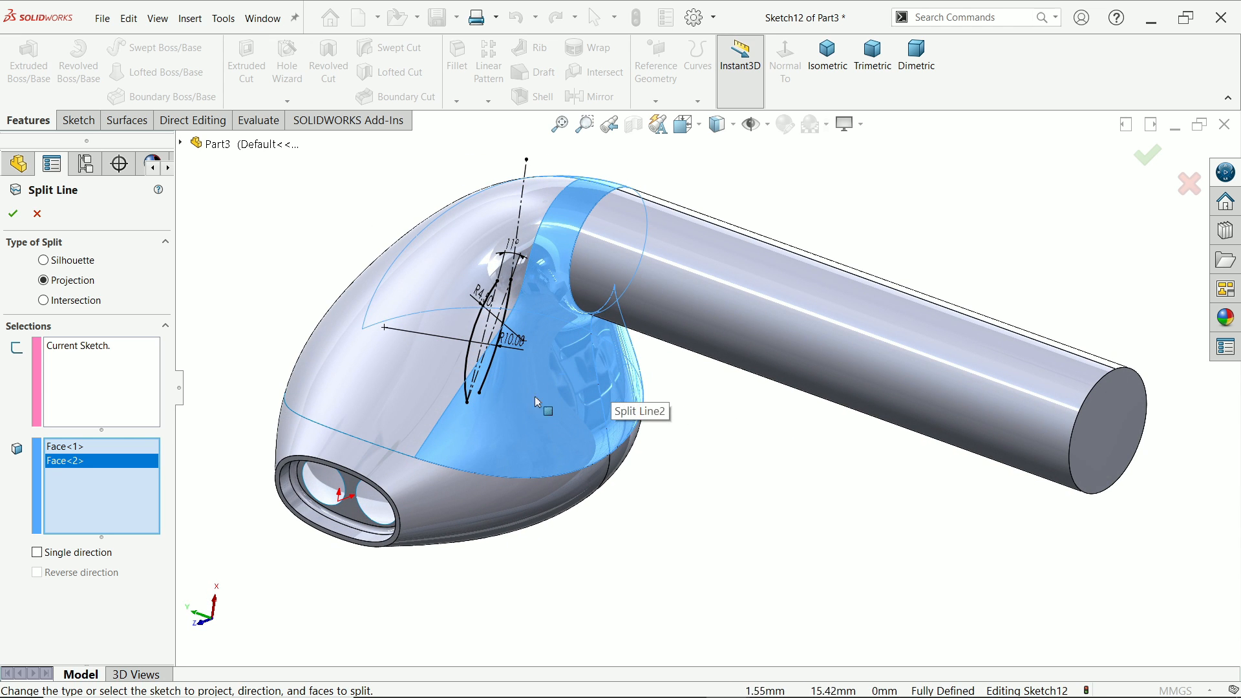
click(18, 216)
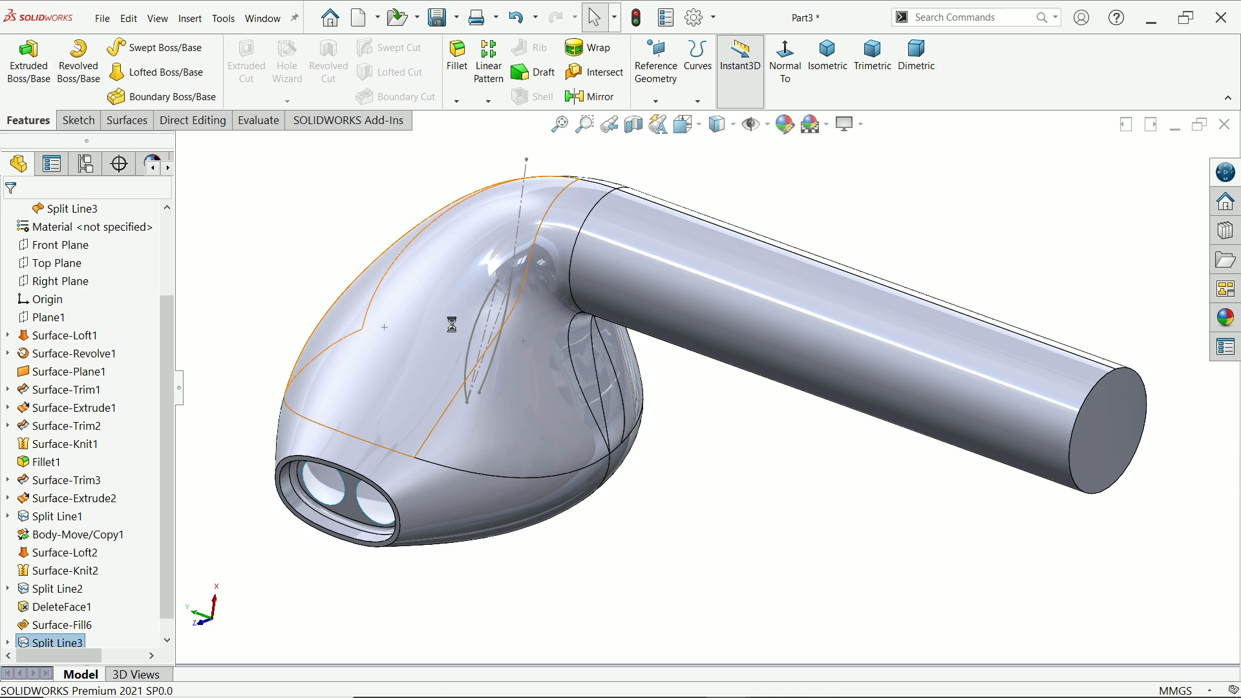
Delete the two narrow split faces underneath the stem junction with the plain Delete option
scroll(666, 443, down, 2)
scroll(666, 435, up, 2)
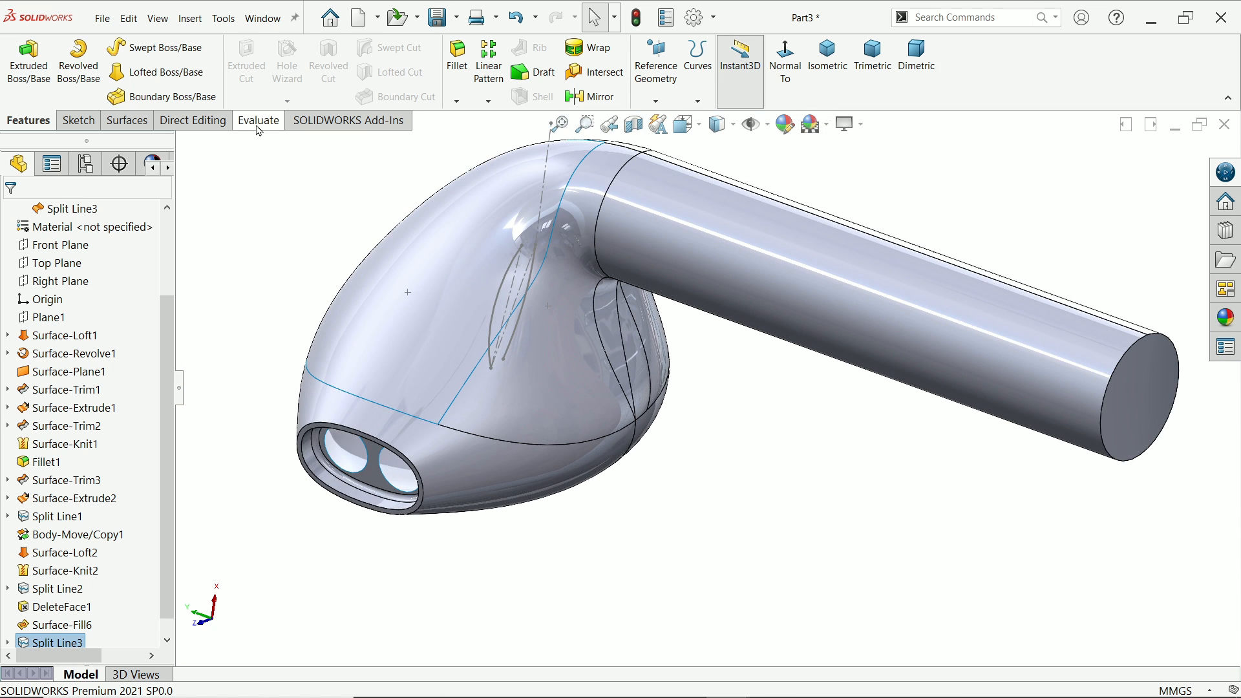
click(199, 124)
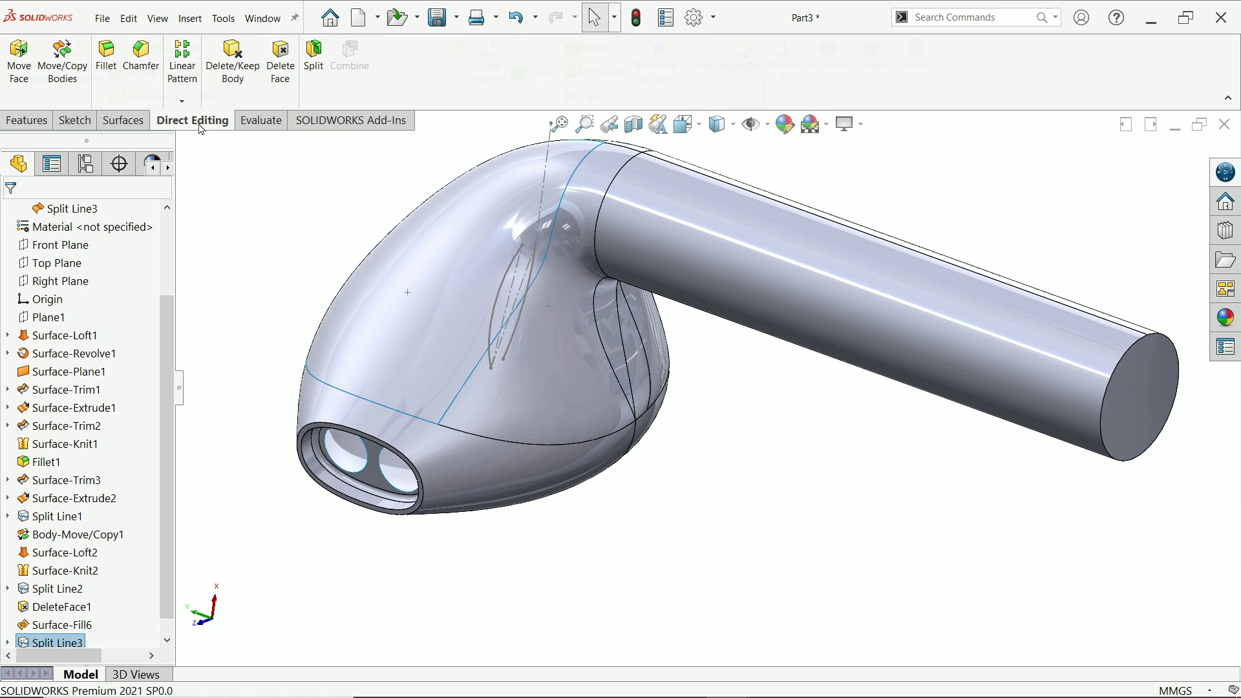
click(125, 120)
click(535, 50)
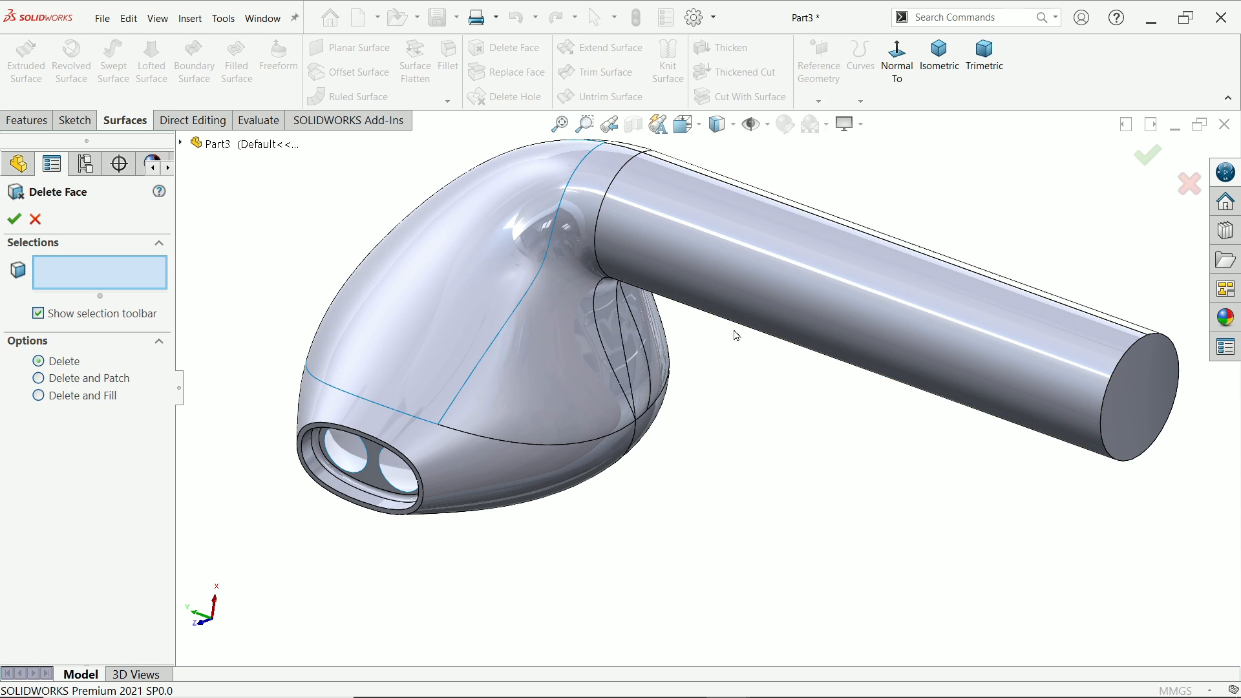
scroll(522, 370, down, 2)
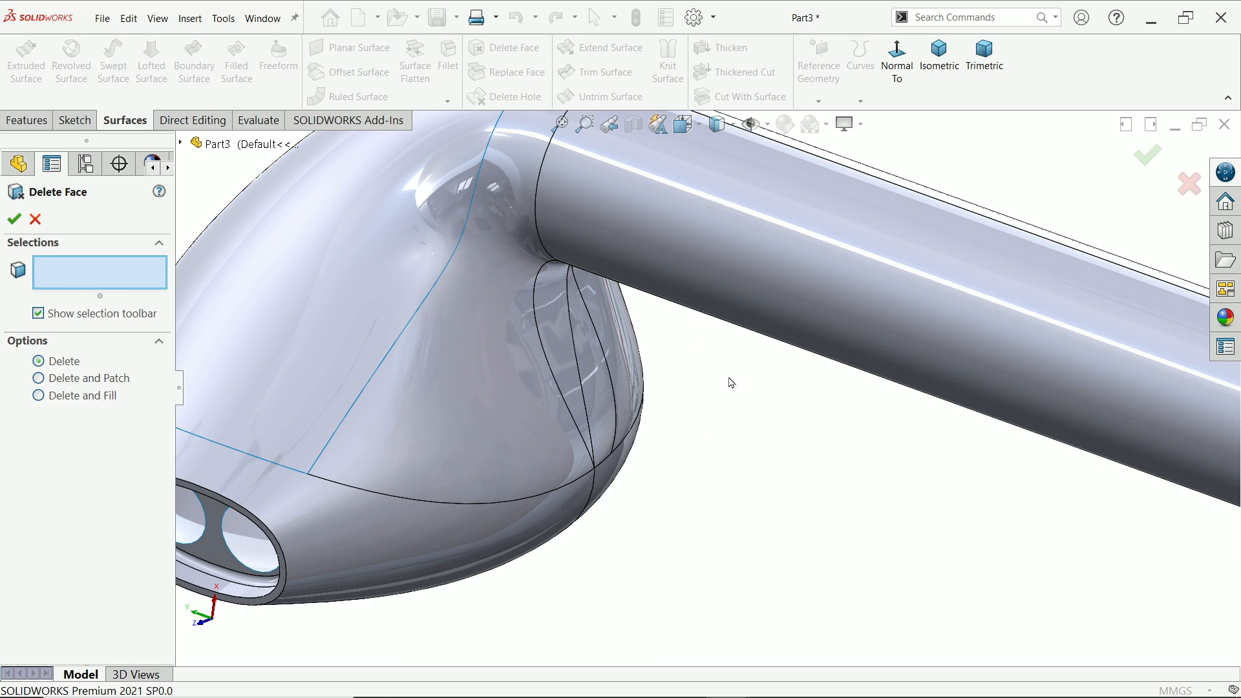
click(556, 348)
click(595, 365)
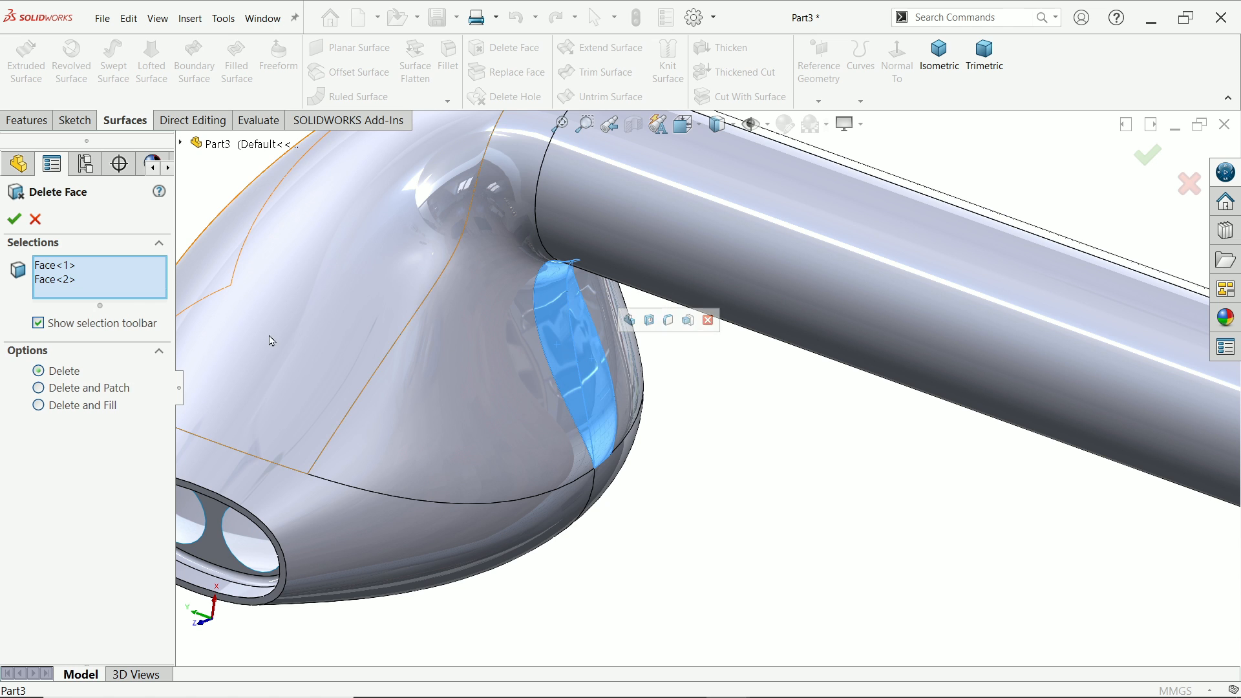
click(14, 220)
Start a Filled Surface and select the opening's long curved edge on the nozzle side as the first patch boundary
middle_drag(511, 406, 495, 311)
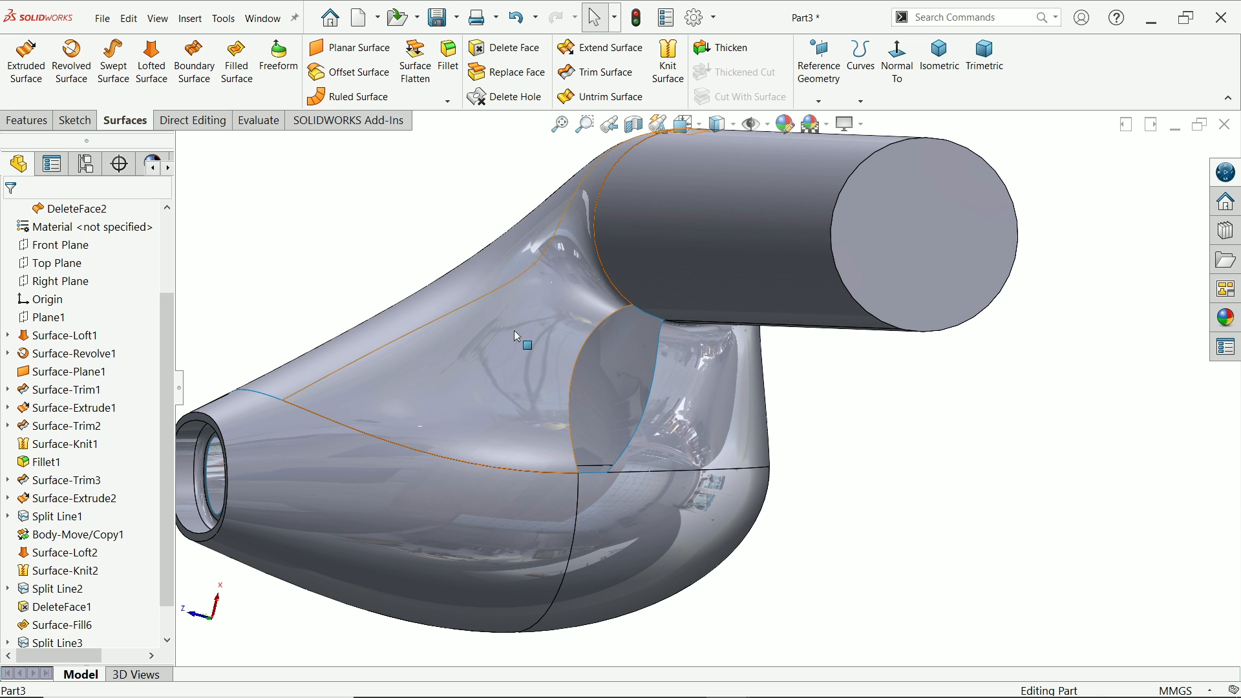
middle_drag(517, 336, 480, 285)
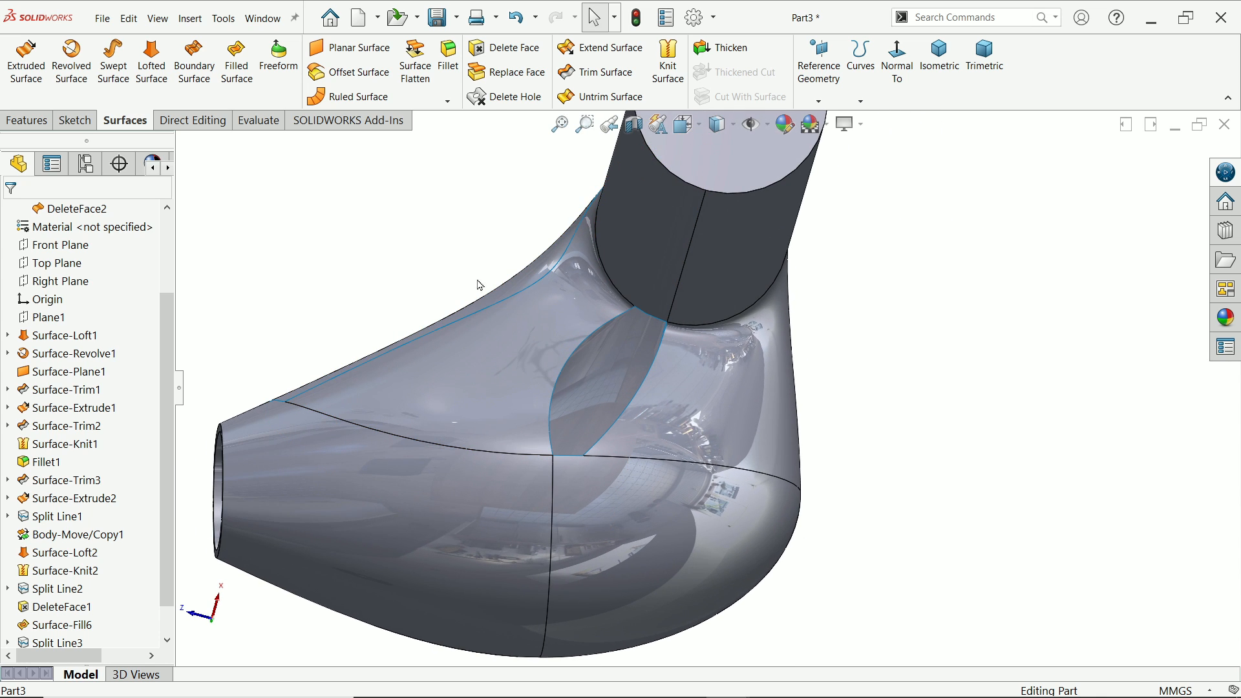
click(245, 78)
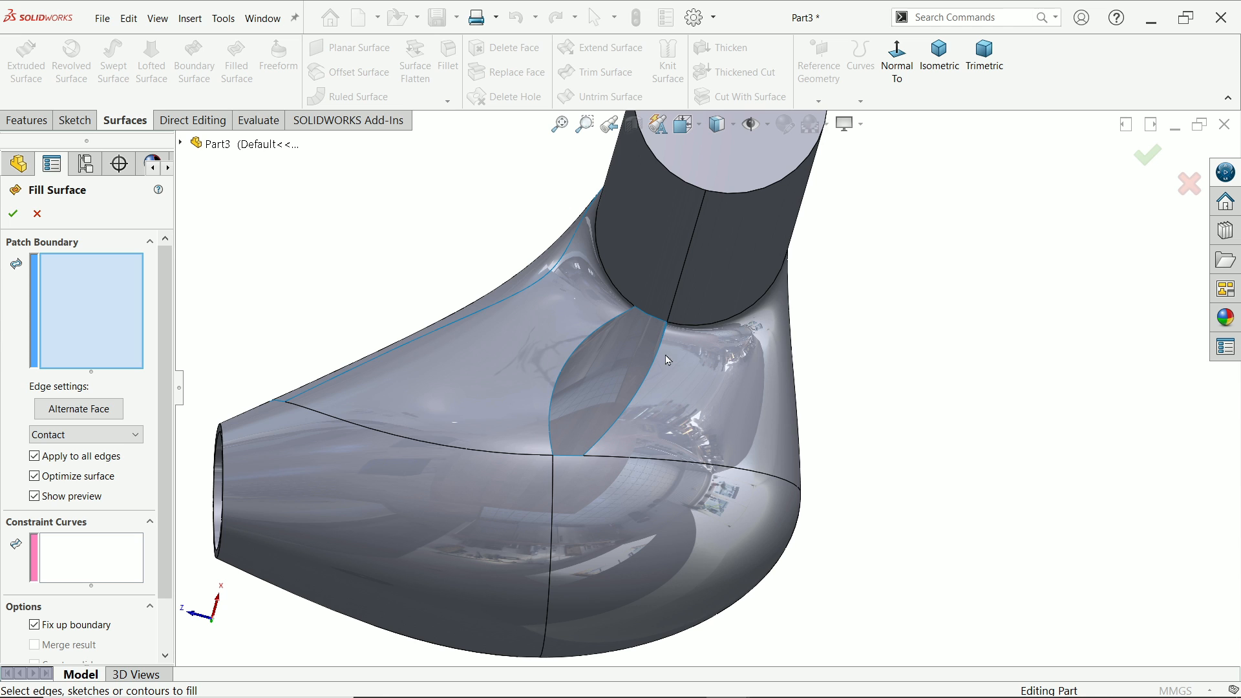
middle_drag(668, 359, 685, 317)
scroll(658, 314, down, 1)
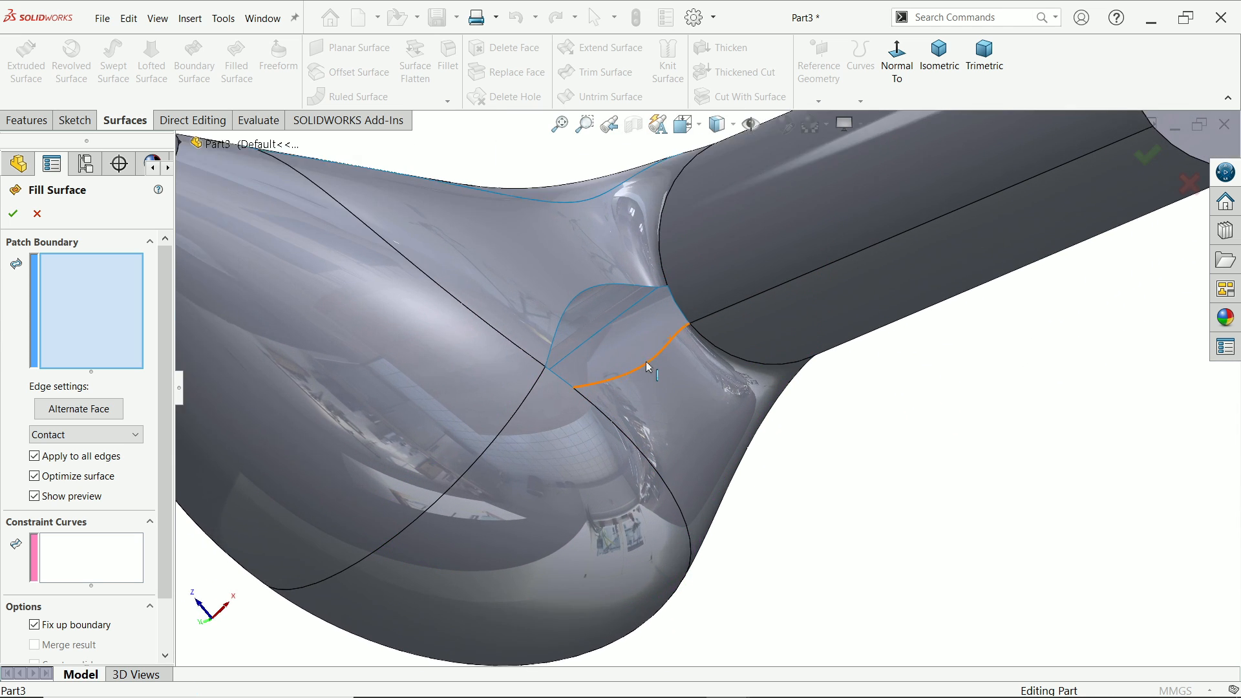
middle_drag(647, 367, 672, 323)
scroll(673, 324, down, 2)
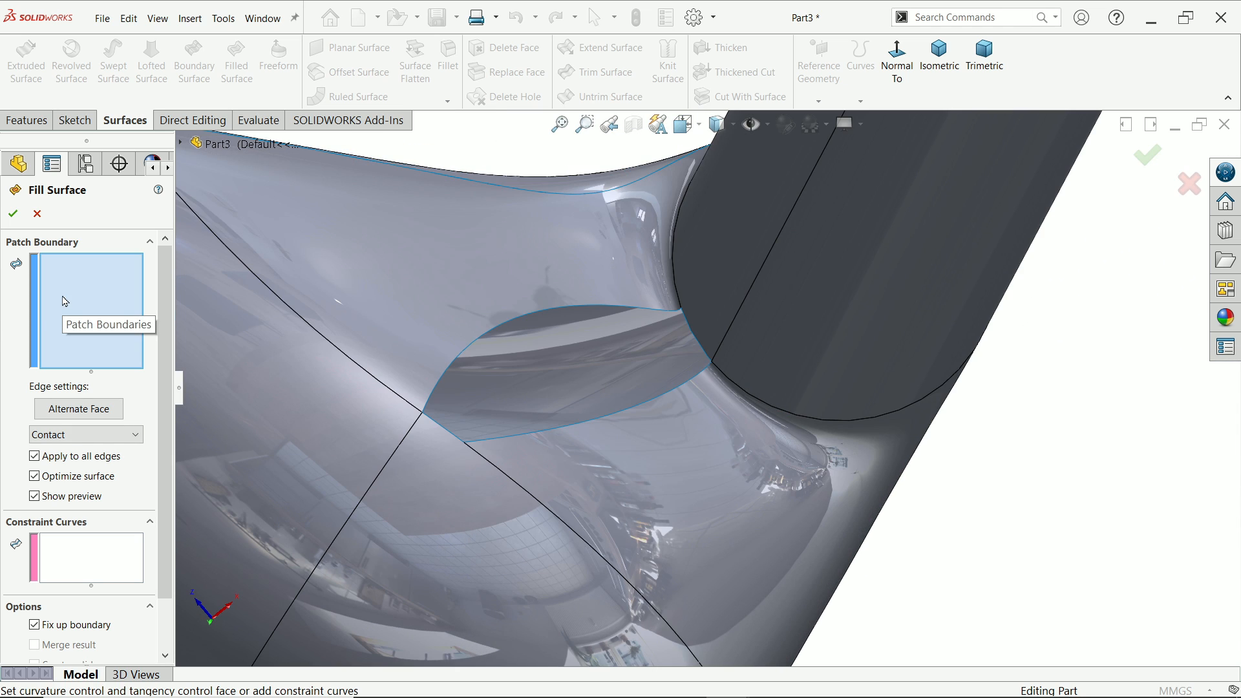
scroll(637, 299, down, 2)
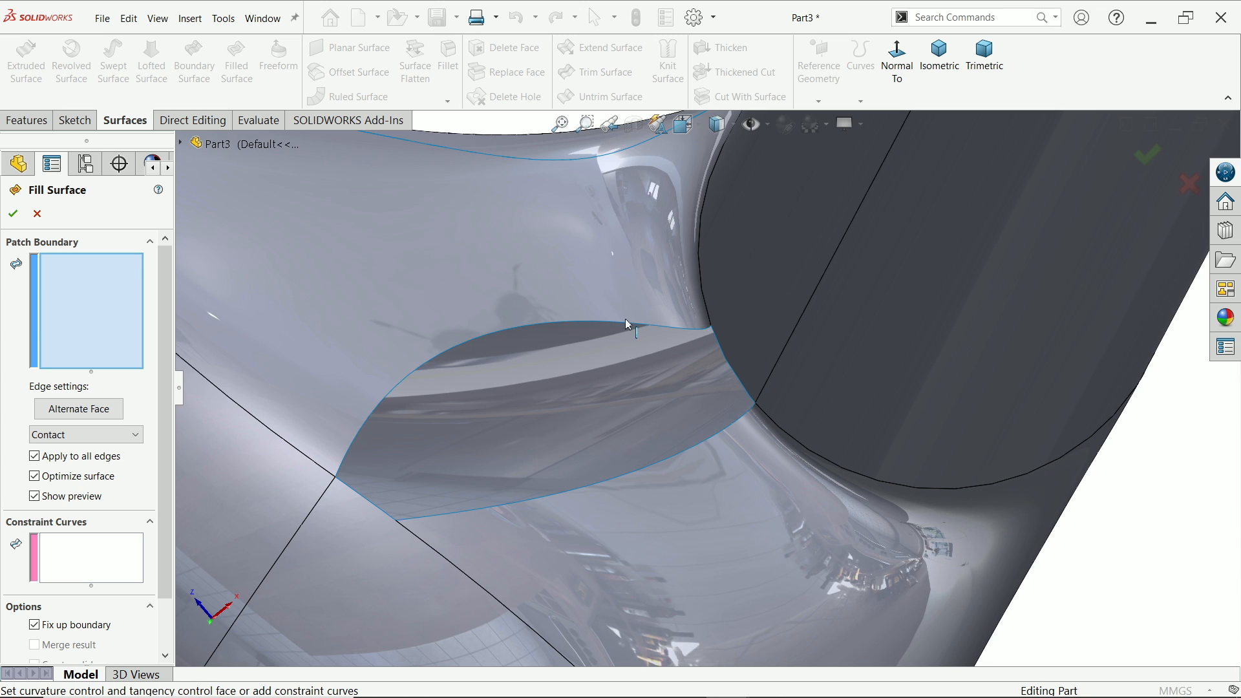
click(634, 326)
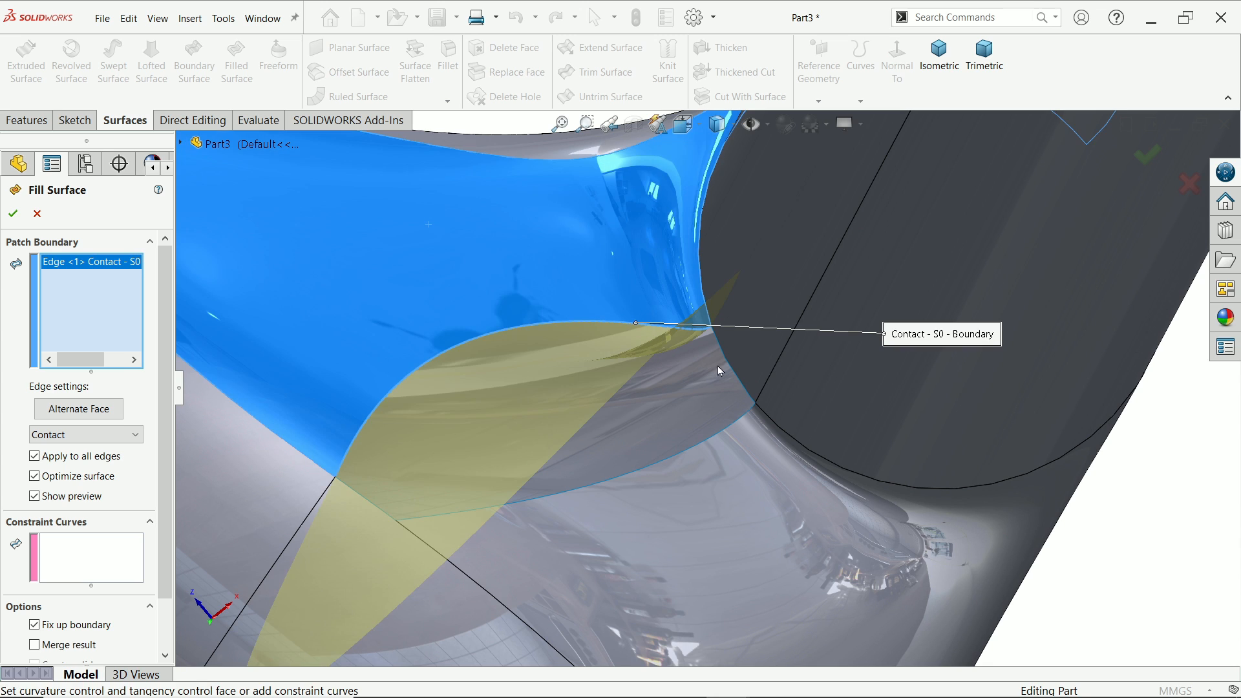
Add the opening's two edges along the stem, including the tiny one at the corner, to the patch boundary
scroll(716, 362, down, 2)
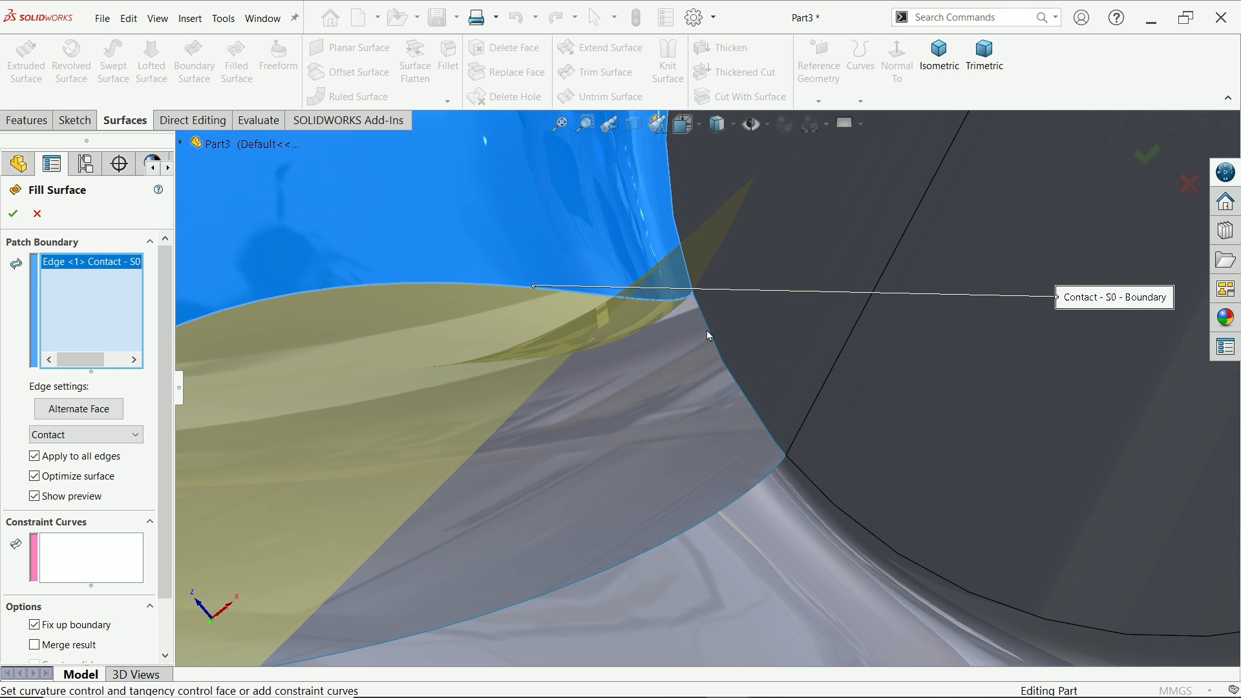
click(707, 331)
scroll(785, 451, down, 2)
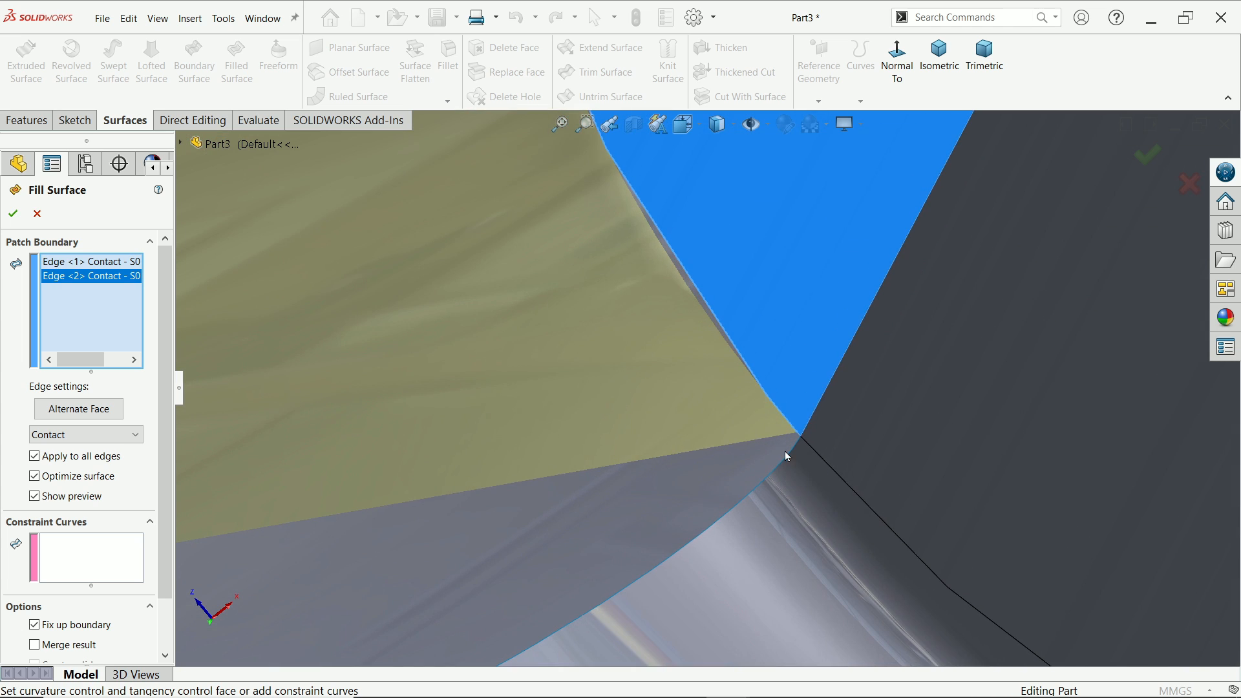
scroll(785, 452, down, 7)
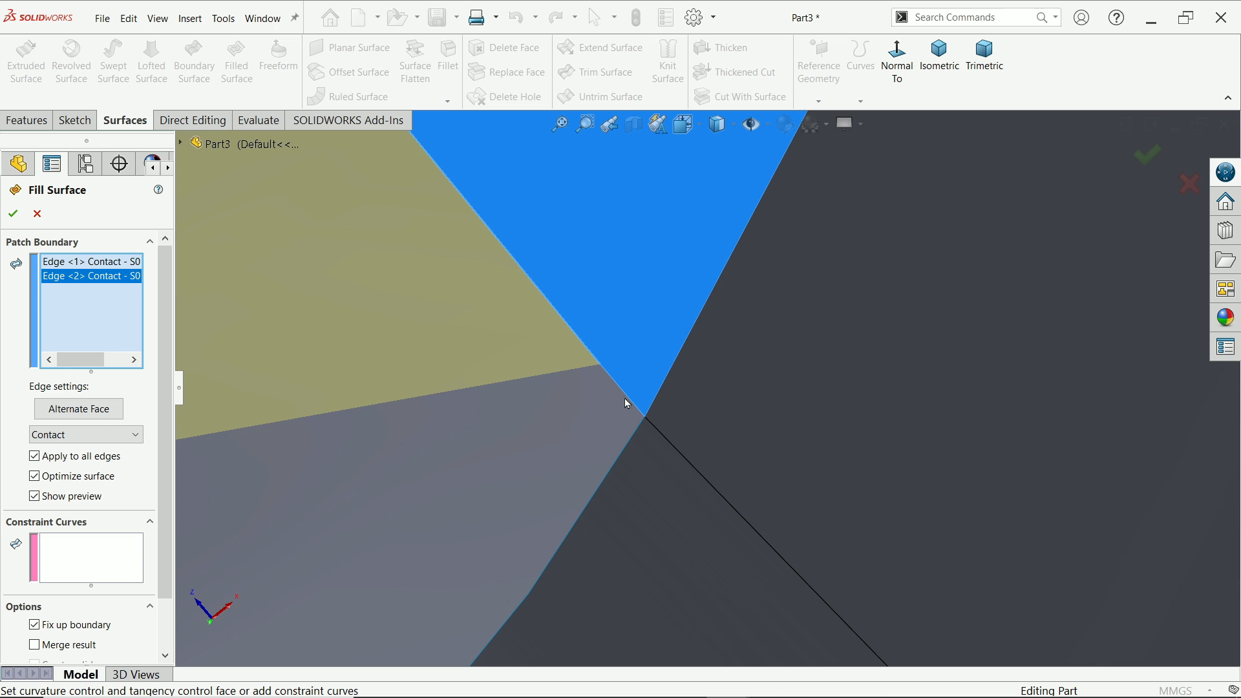
click(633, 405)
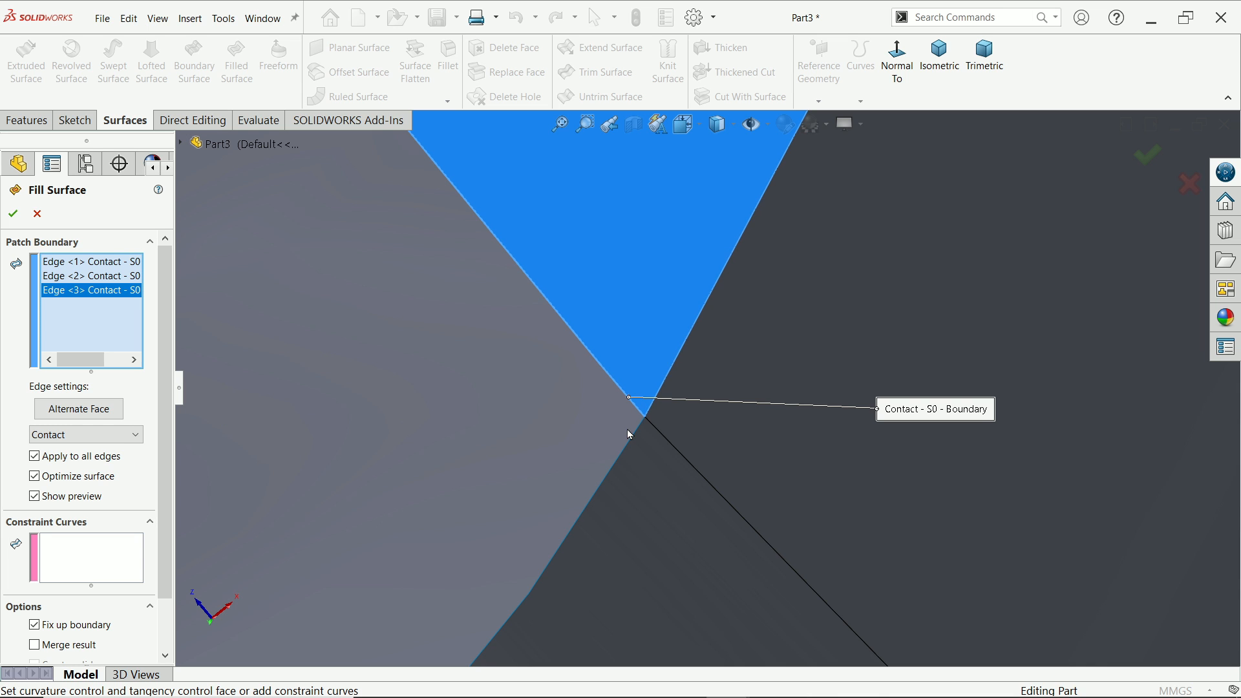
Close the patch boundary with the opposite long curved edge and the short edge on the head
scroll(633, 446, up, 6)
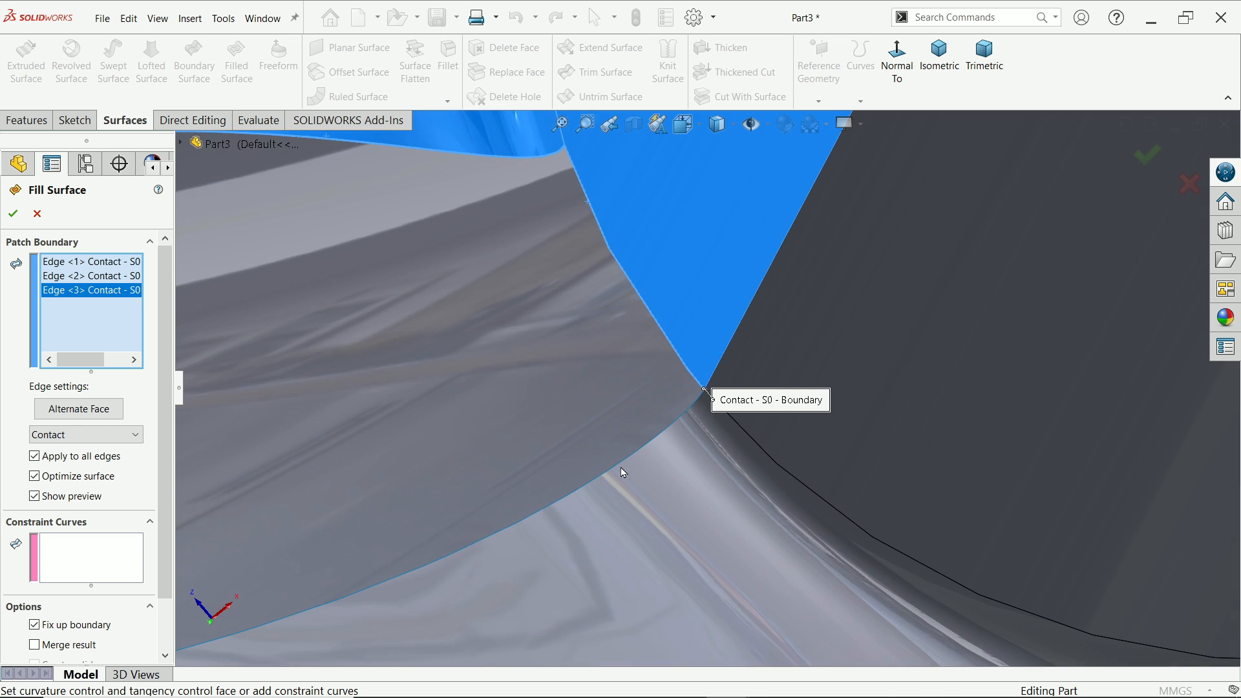
click(600, 451)
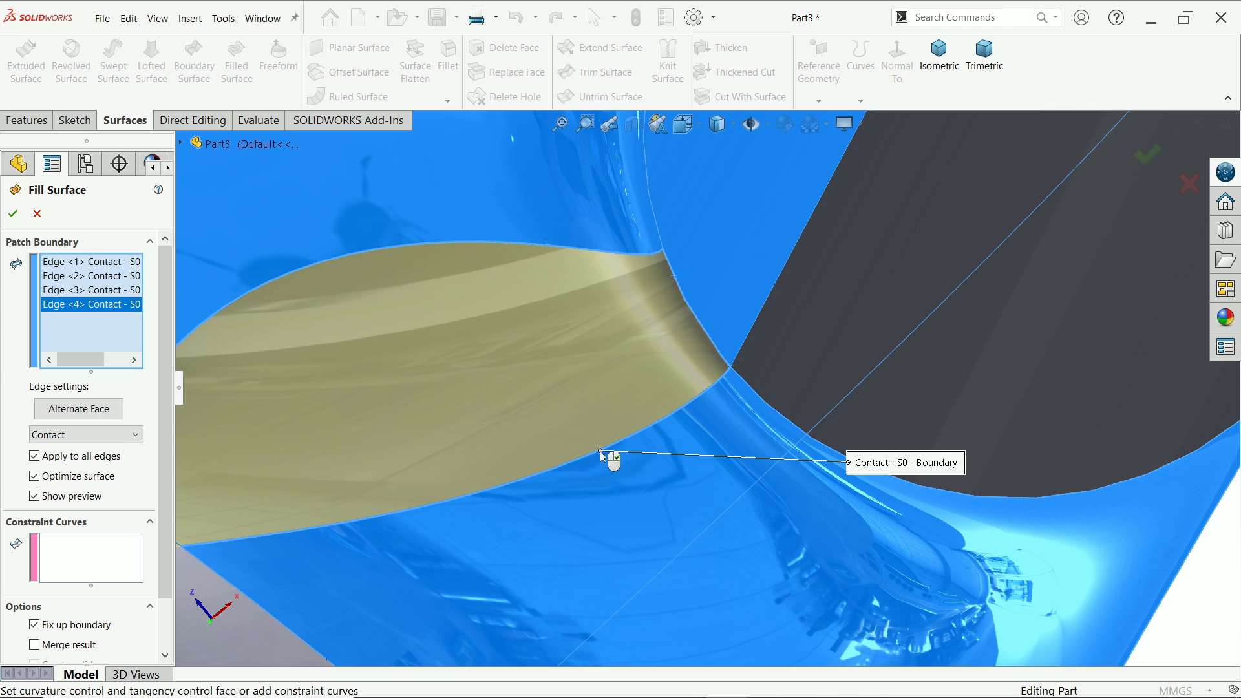
scroll(514, 464, down, 3)
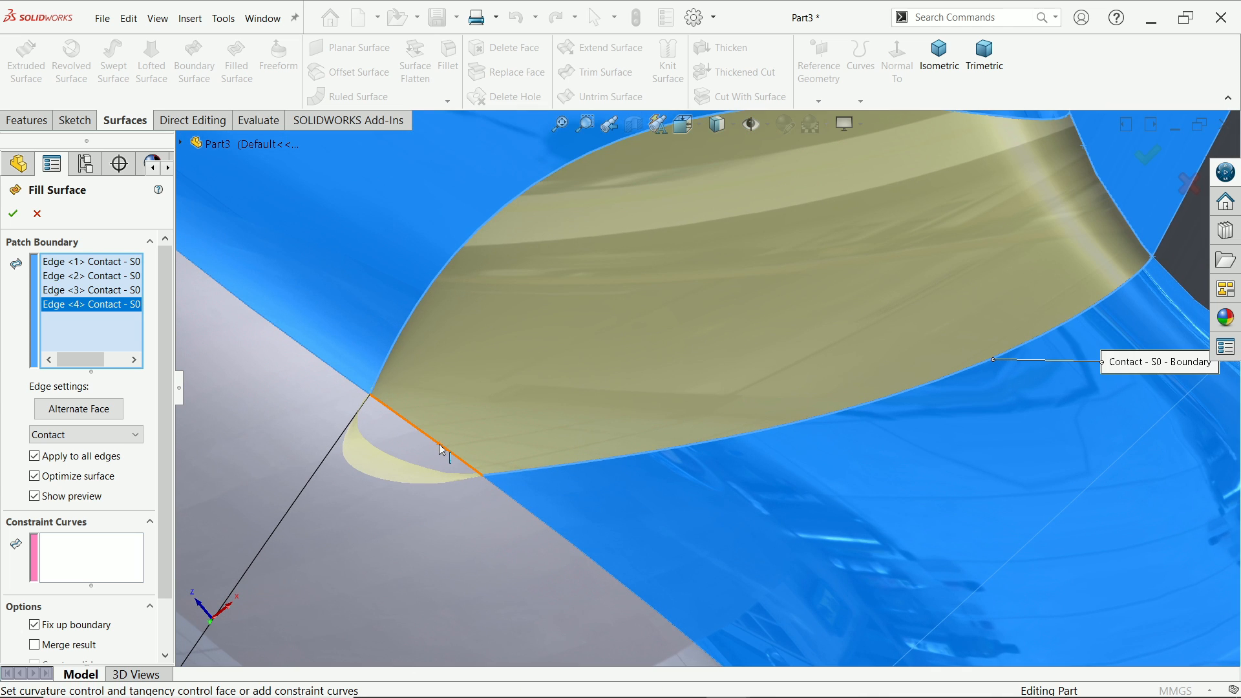
click(442, 451)
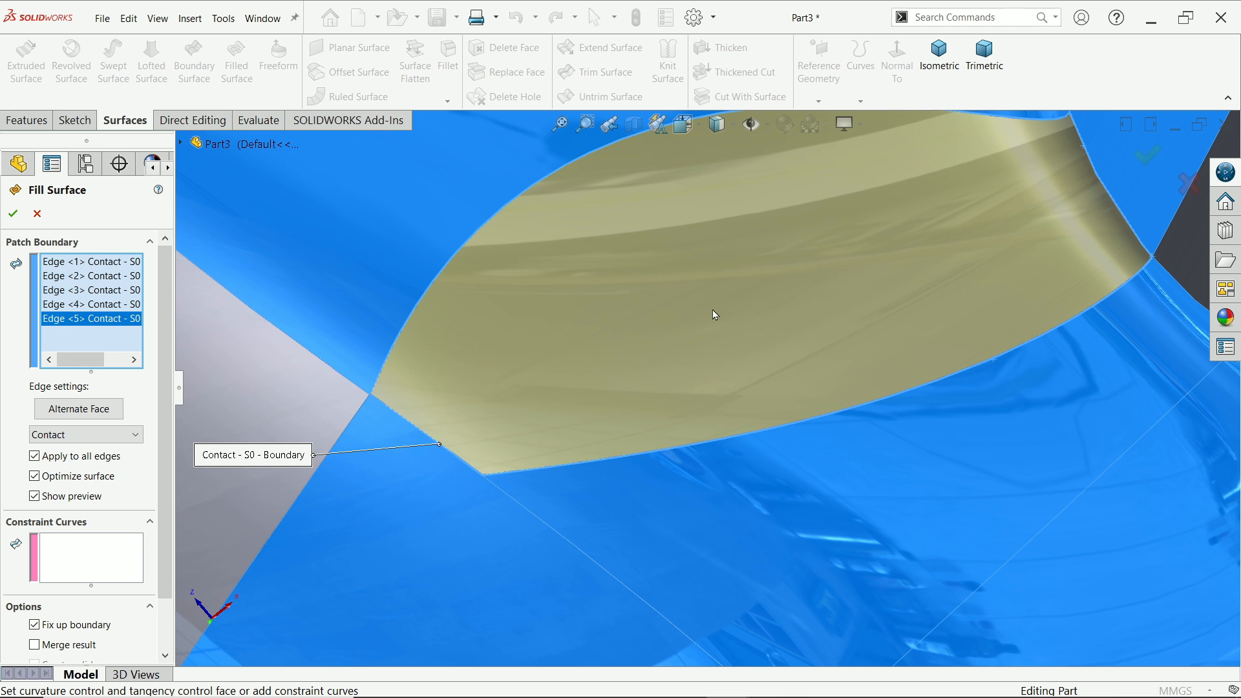
Set the fill's edge condition to Tangent for all boundary edges and inspect the preview patch
middle_drag(716, 315, 1095, 334)
scroll(845, 580, down, 2)
click(60, 435)
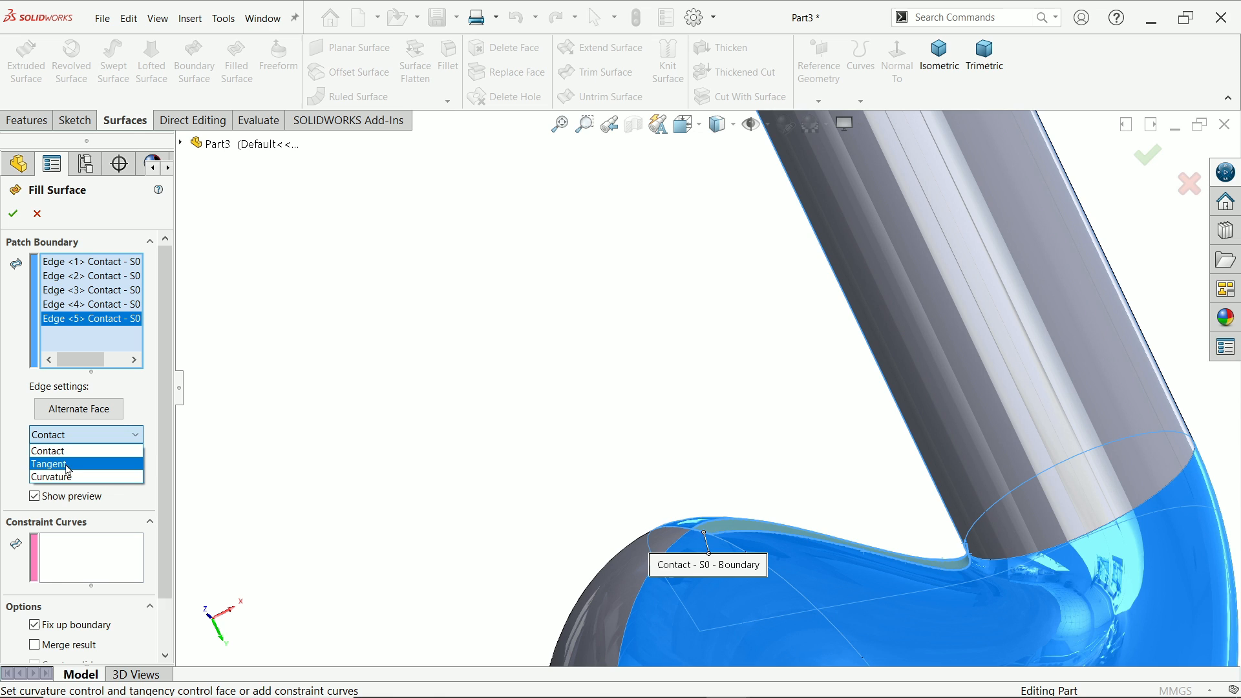
click(65, 466)
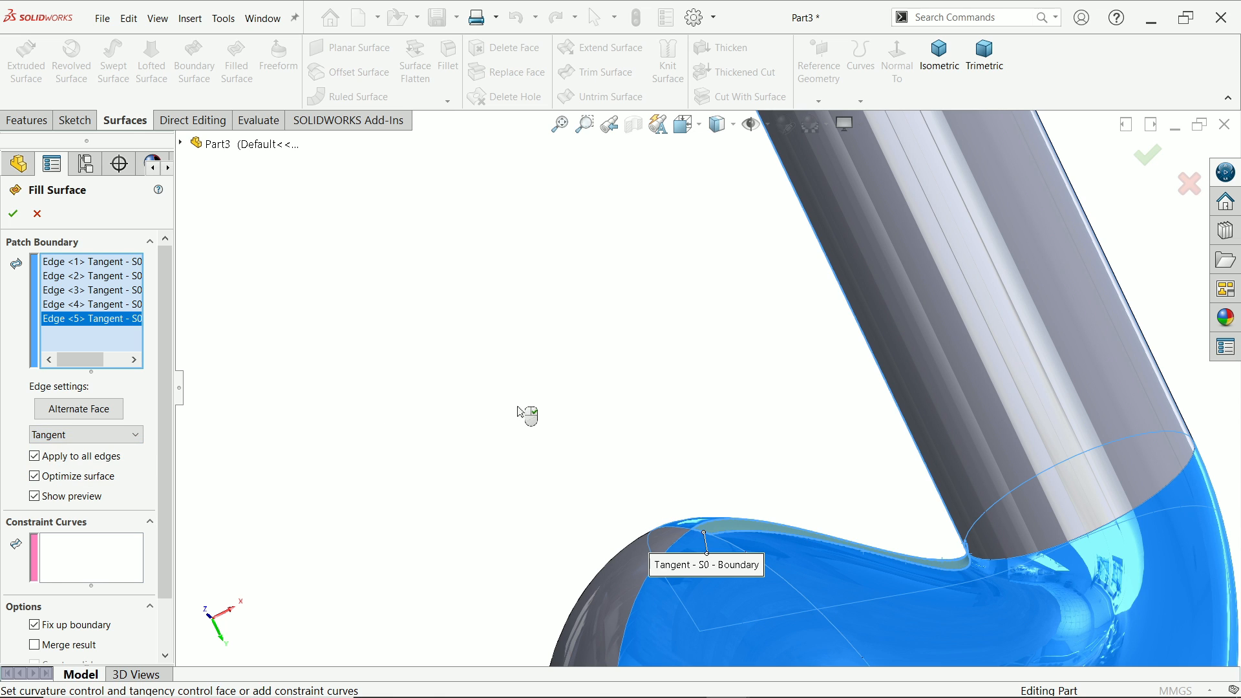
scroll(561, 388, up, 3)
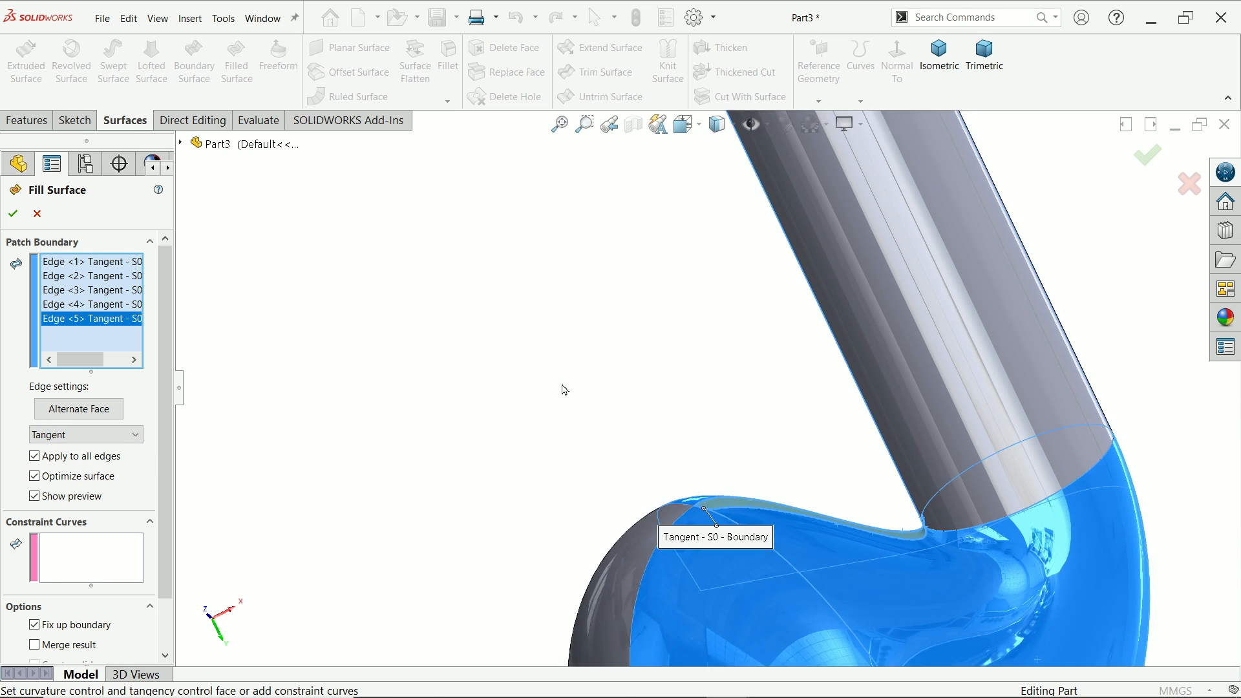
middle_drag(753, 346, 872, 461)
scroll(748, 435, down, 3)
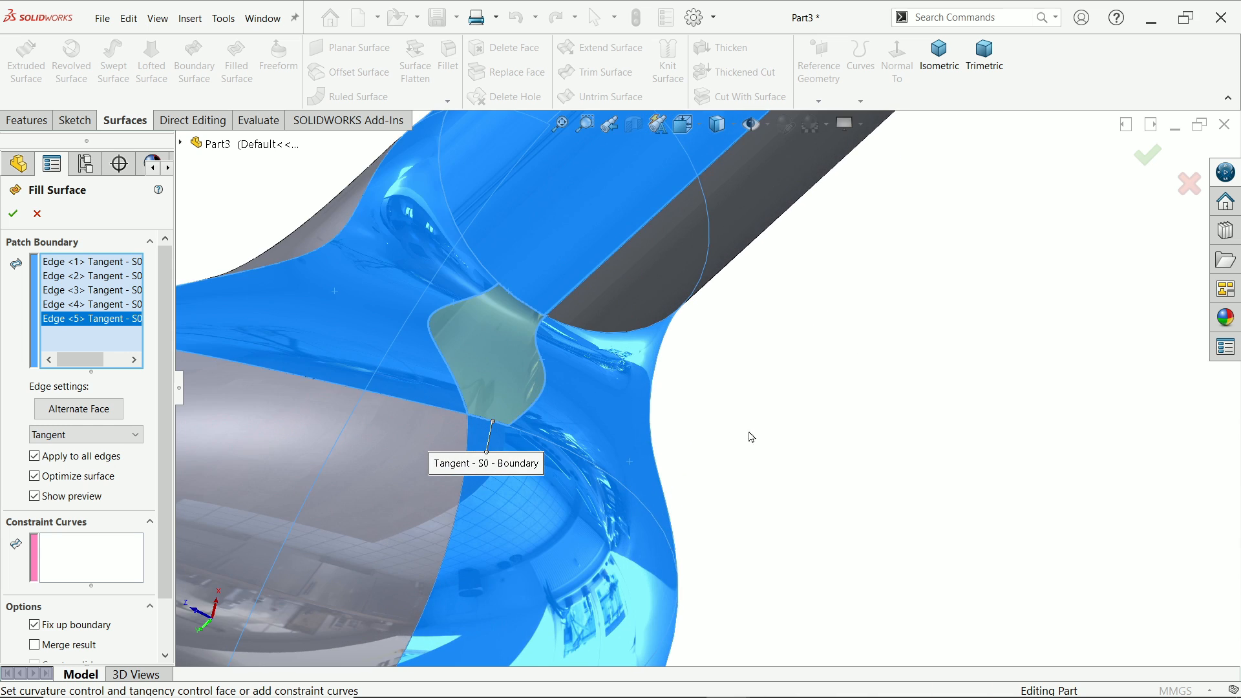
Enable merging the result, create the tangent filled surface, and check the patched junction between the earbud's head and stem
middle_drag(748, 435, 388, 323)
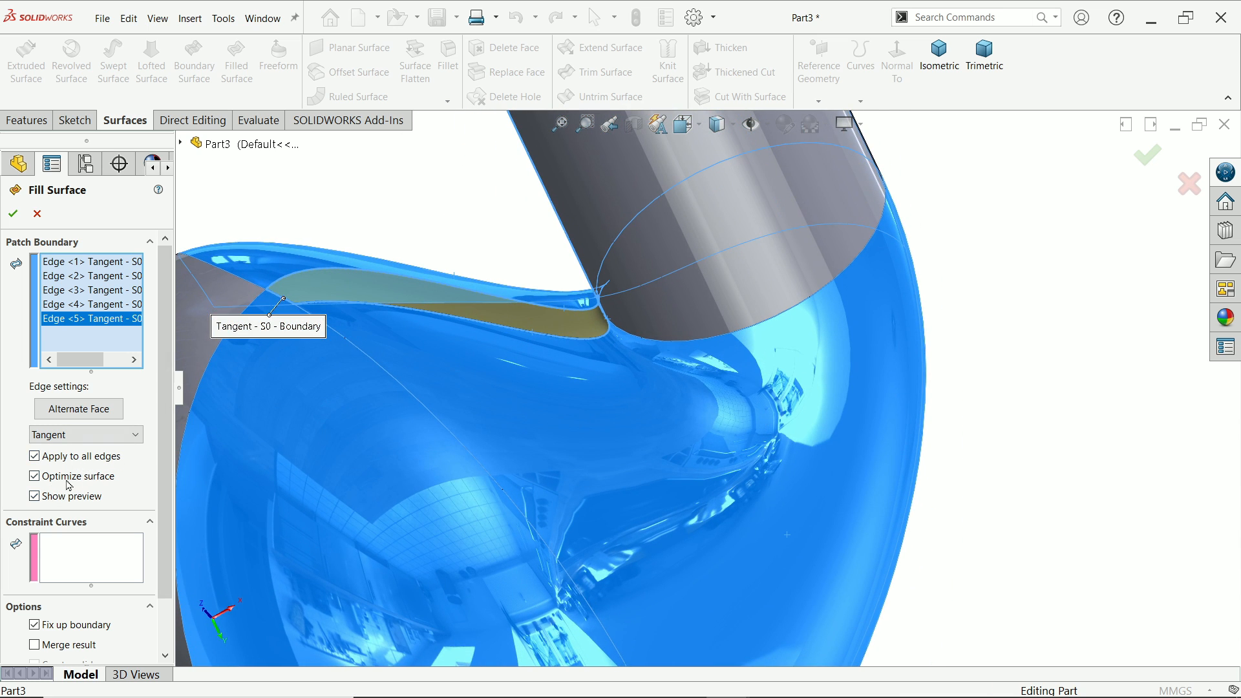
scroll(65, 530, down, 2)
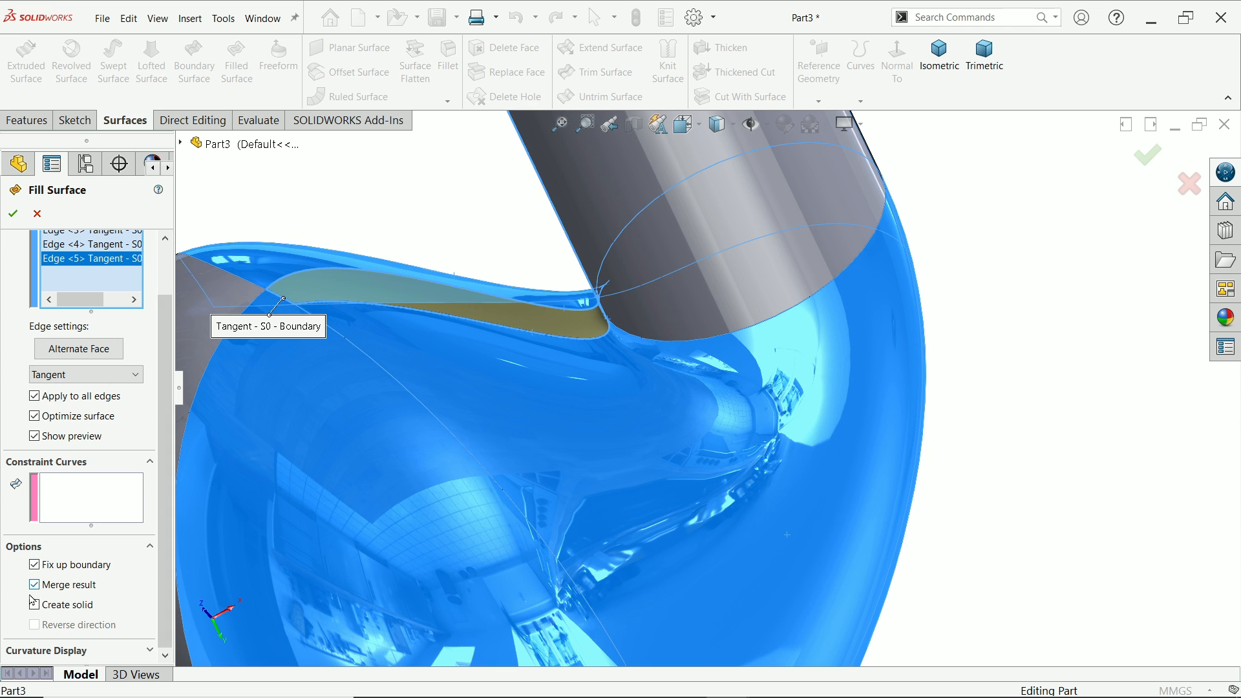
click(9, 214)
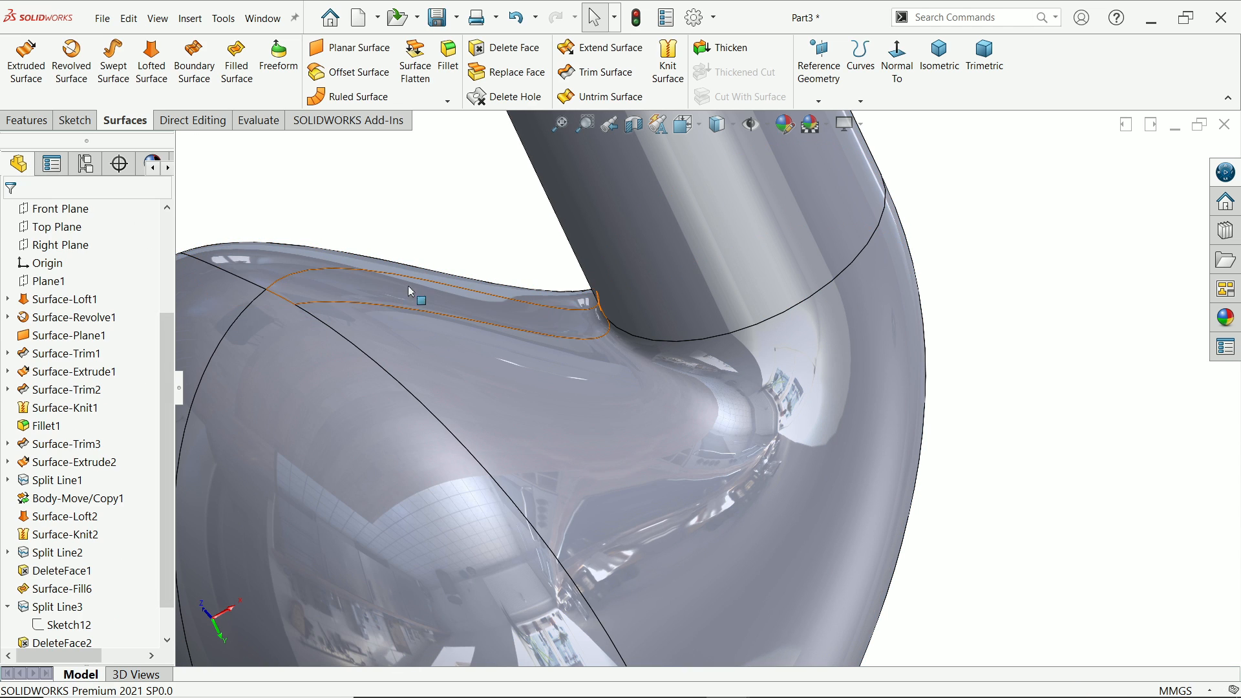
scroll(409, 287, up, 3)
middle_drag(452, 260, 545, 491)
scroll(527, 399, up, 4)
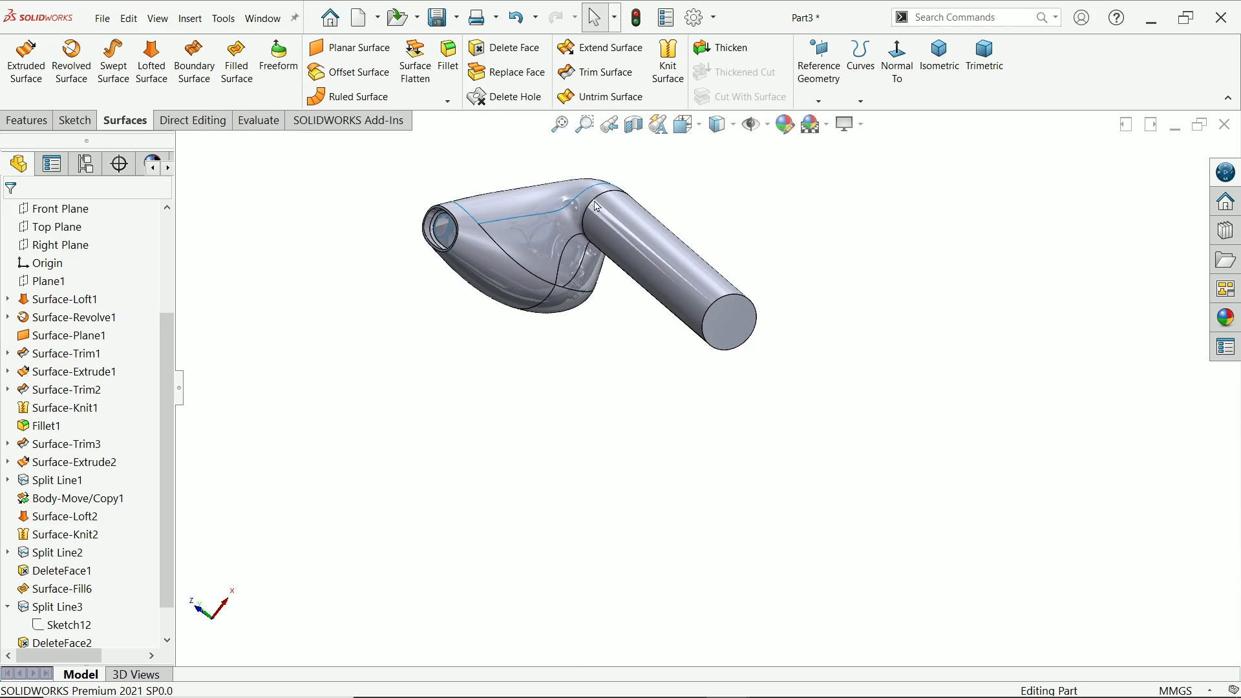
scroll(594, 201, down, 5)
middle_drag(580, 445, 603, 536)
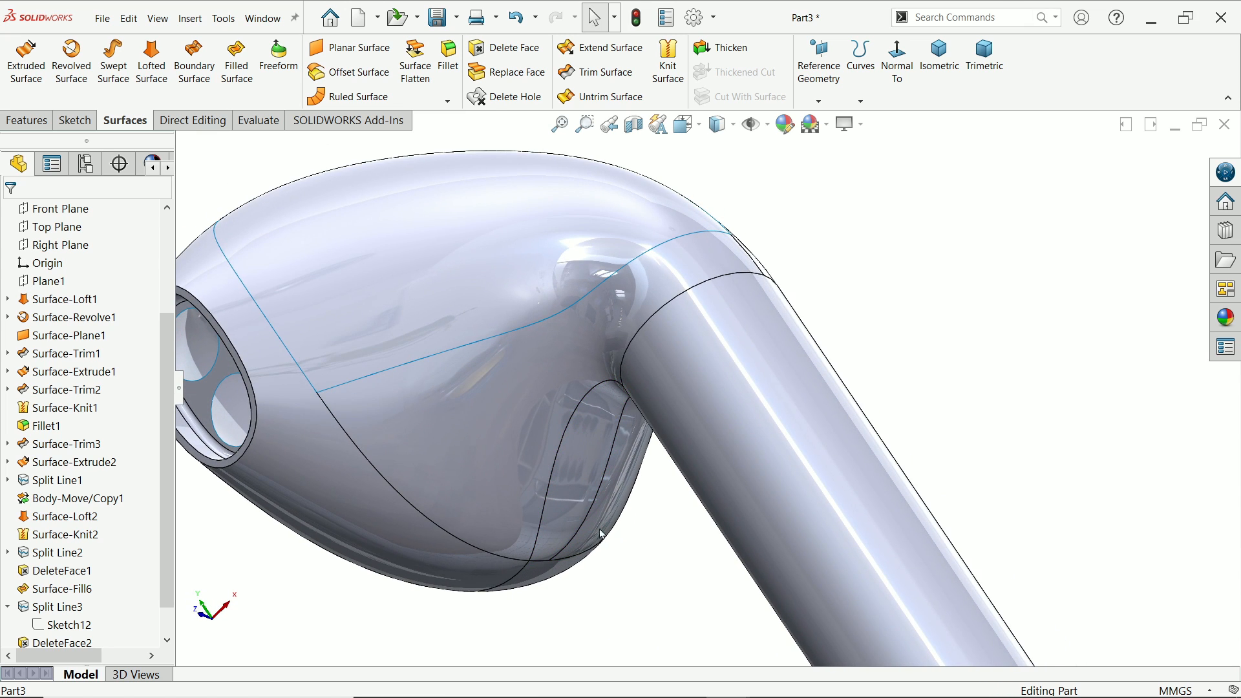
Fillet the circular edge at the stem's free end with a symmetric radius of 1.5 mm
click(941, 57)
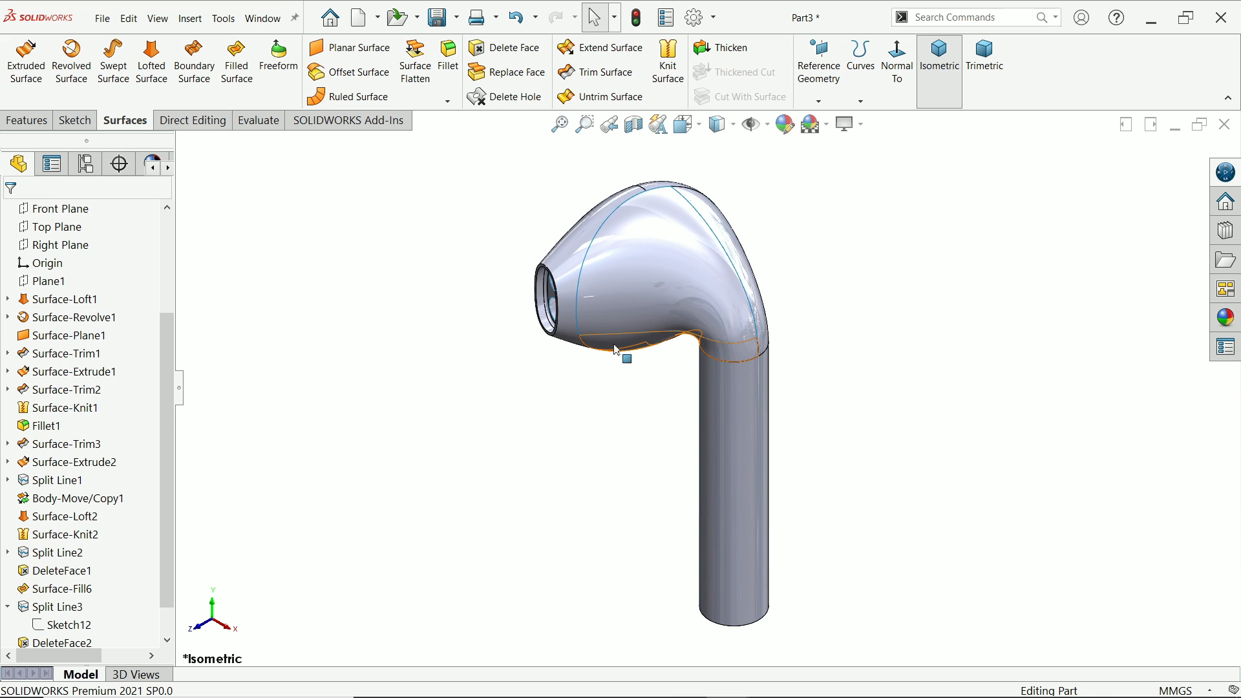
click(446, 86)
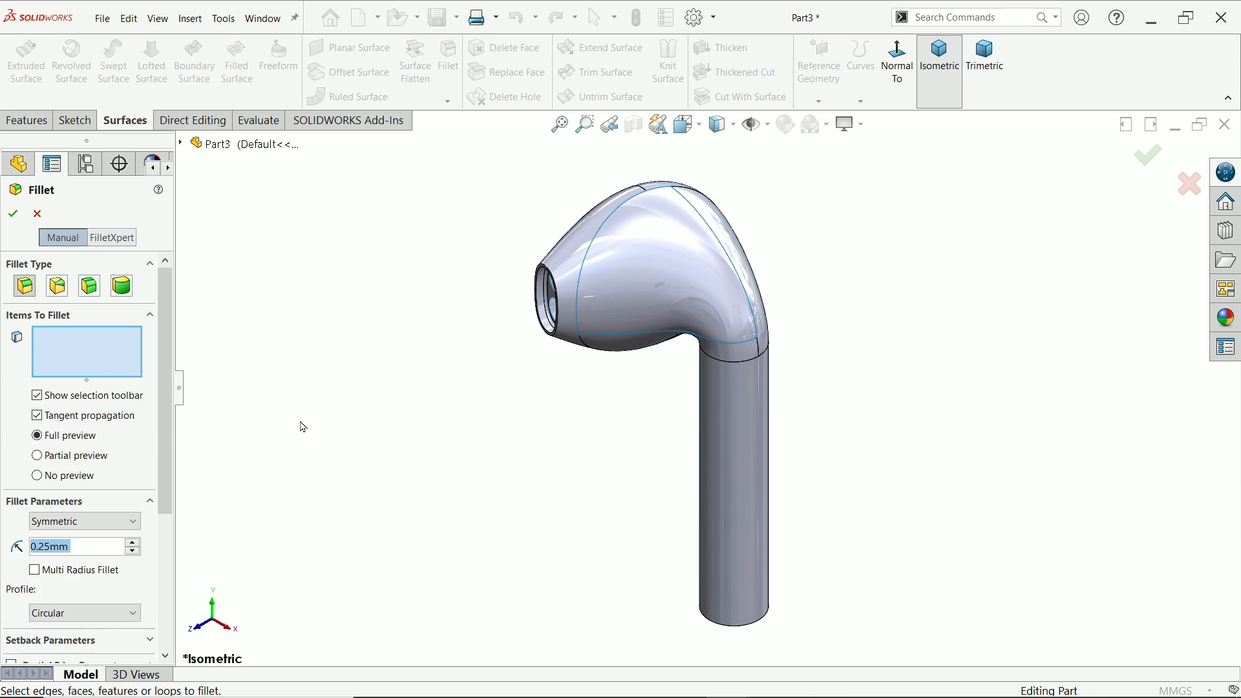
click(748, 628)
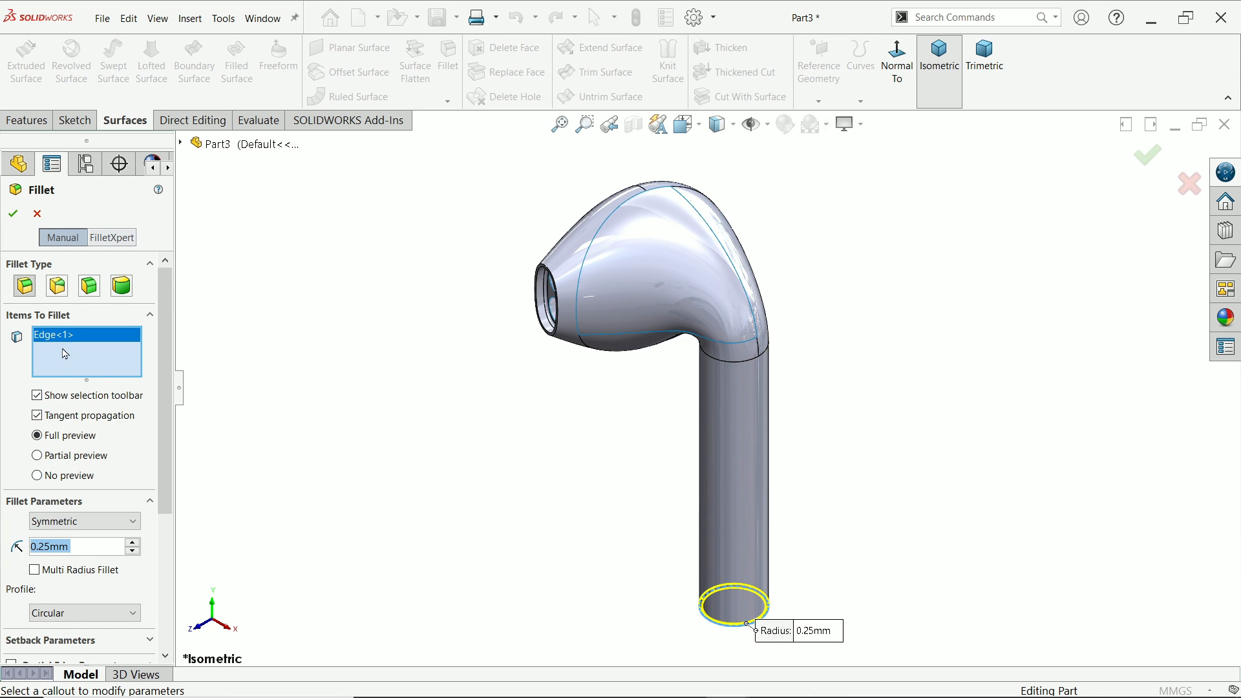
click(82, 523)
click(82, 526)
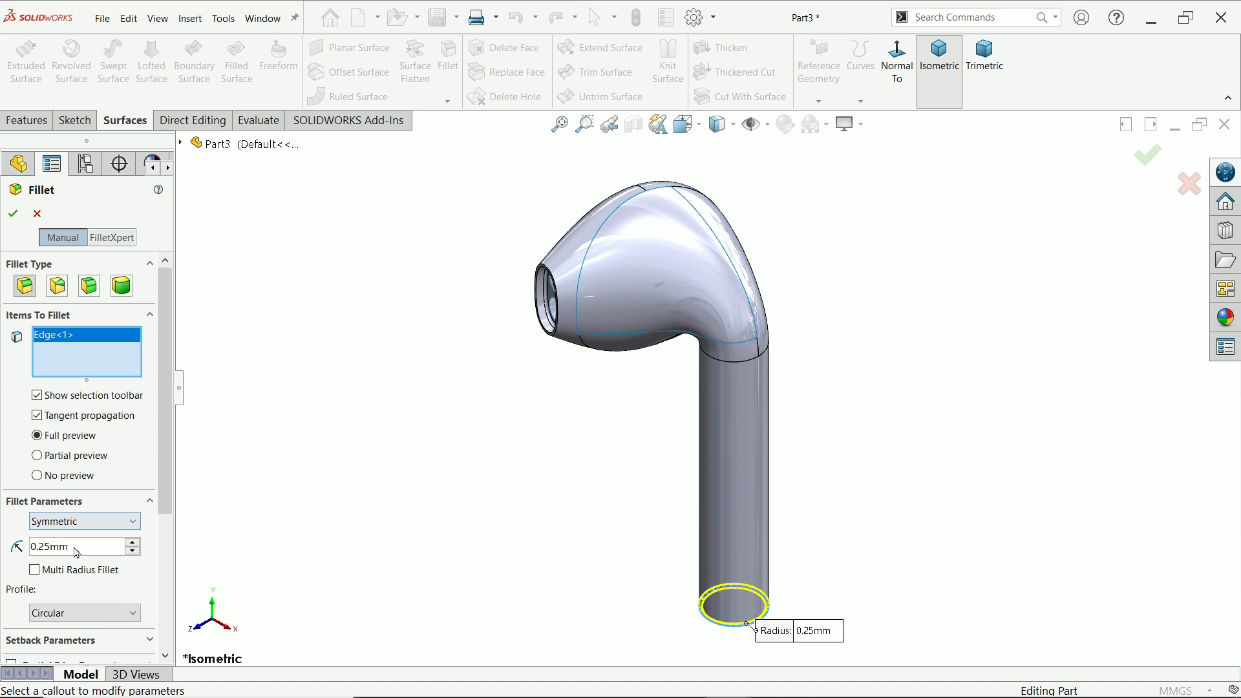
click(77, 548)
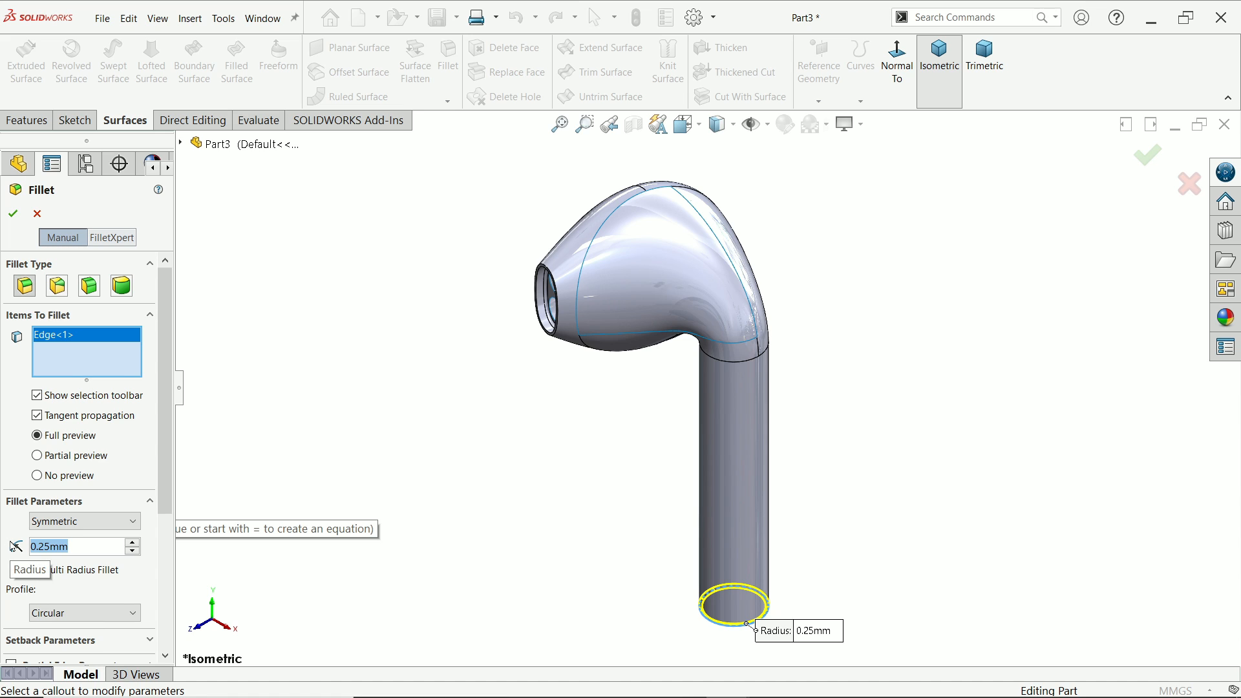
text(1.5)
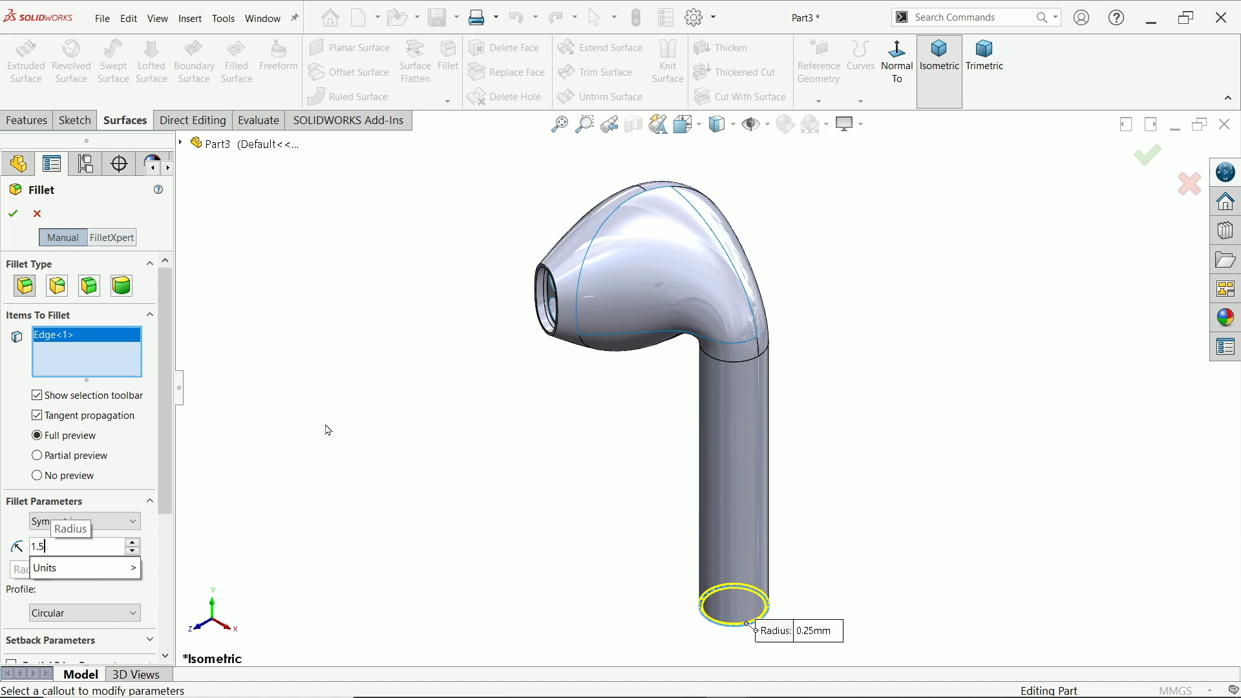
key(Return)
click(13, 215)
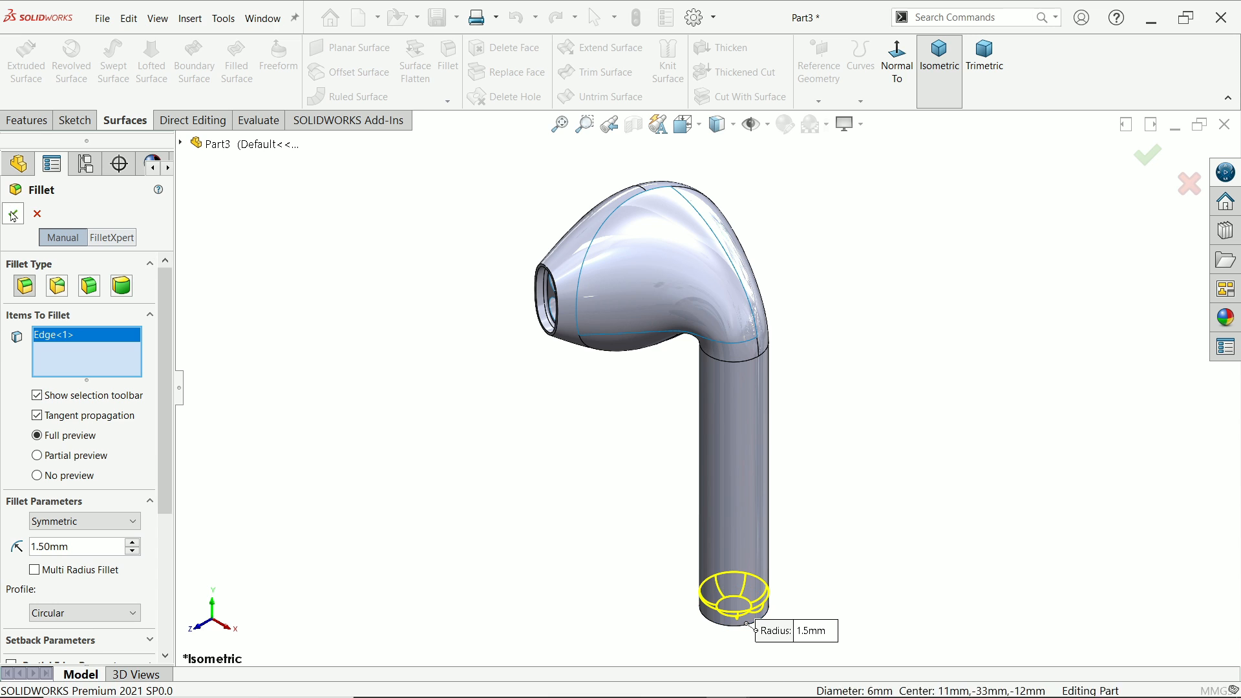
Delete the flat circular face inside the fillet at the stem's free end, using the plain Delete option
scroll(547, 398, up, 3)
scroll(645, 434, down, 3)
middle_drag(838, 592, 840, 319)
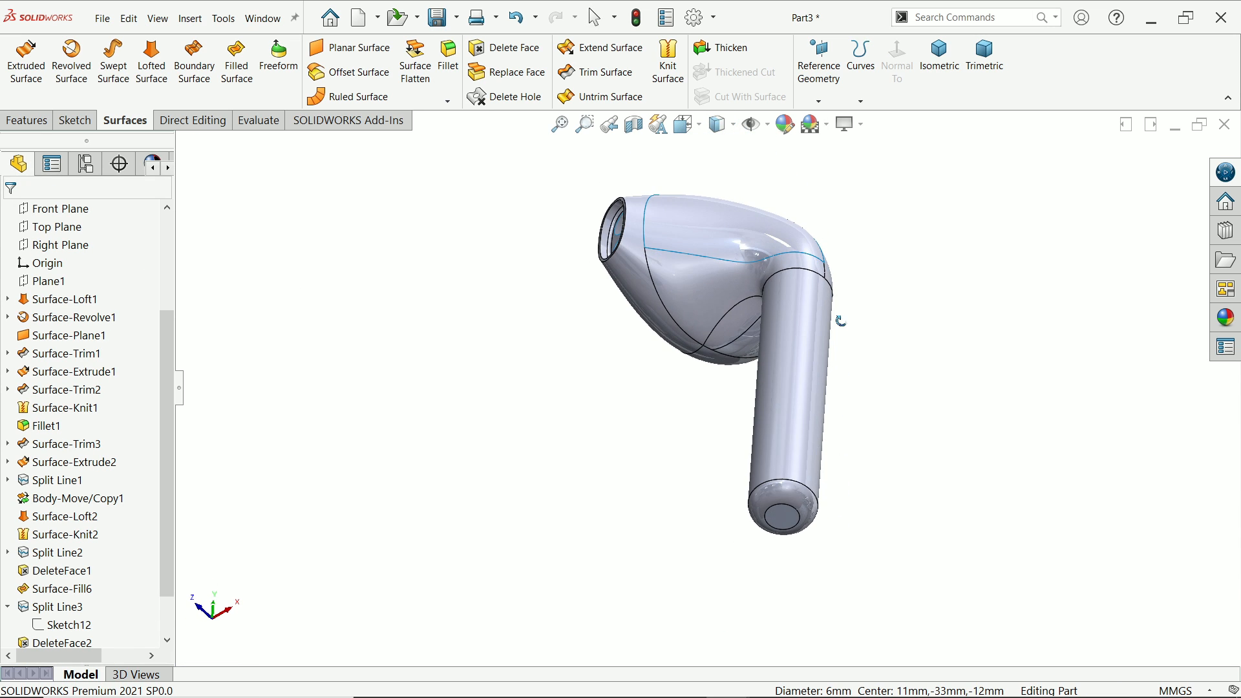
scroll(728, 526, down, 6)
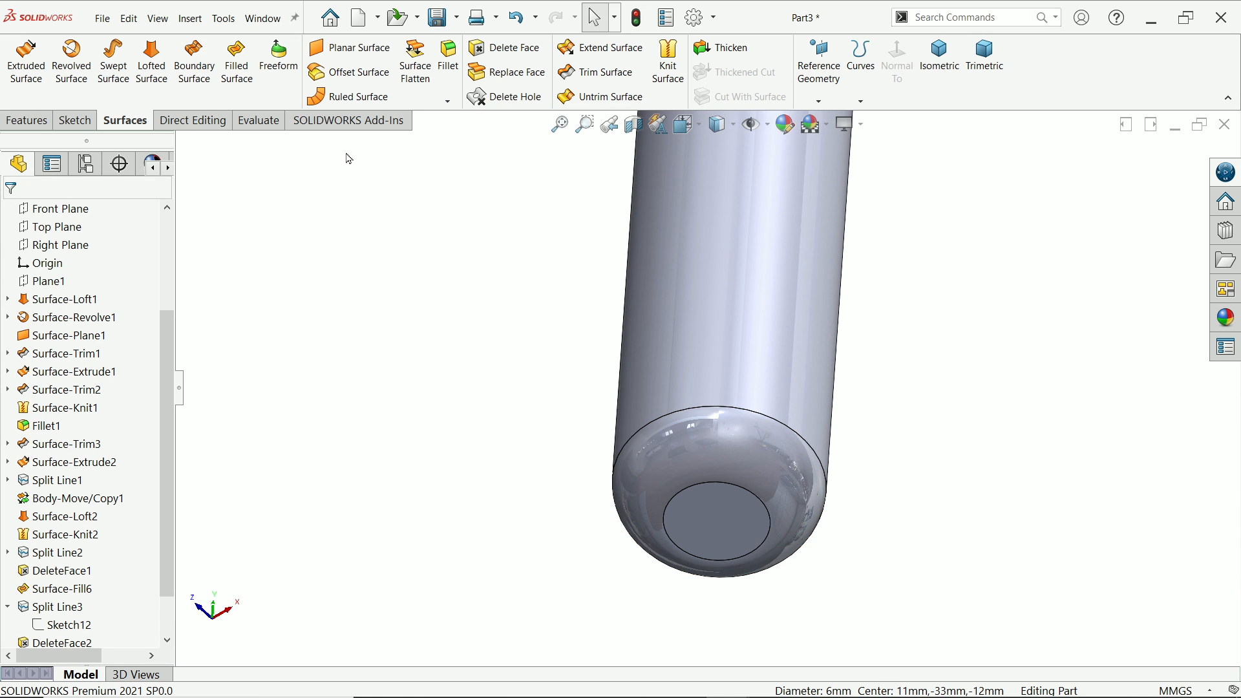
click(514, 51)
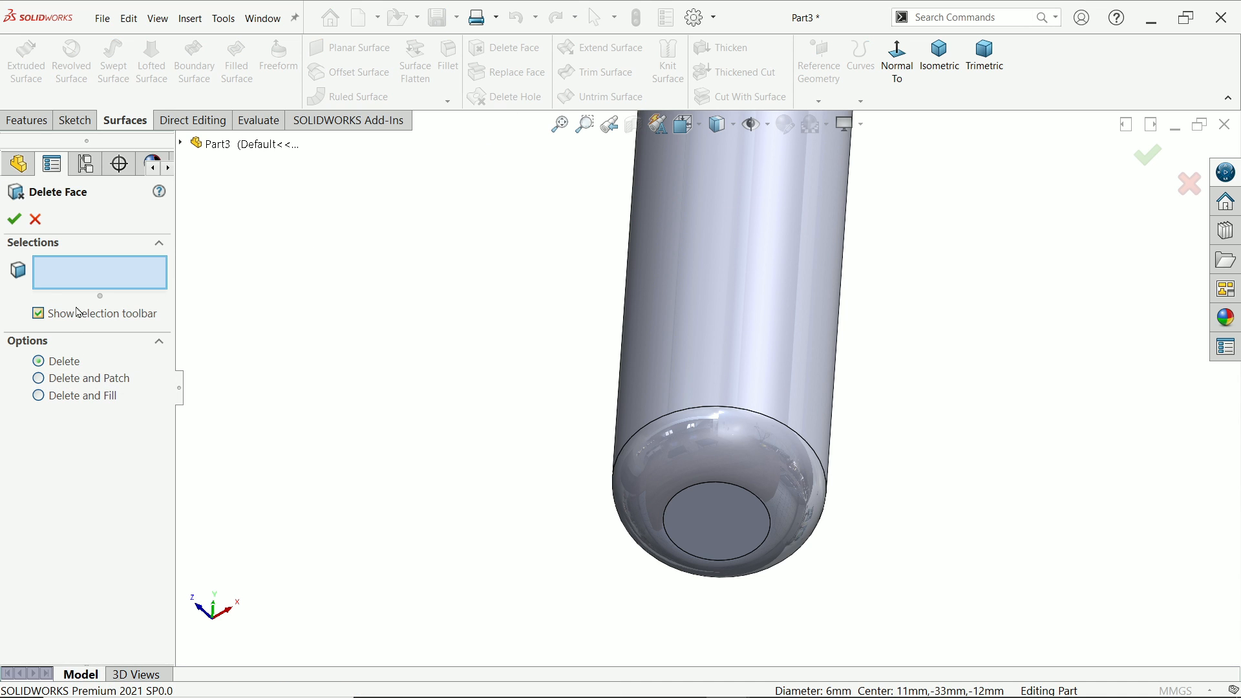
click(740, 533)
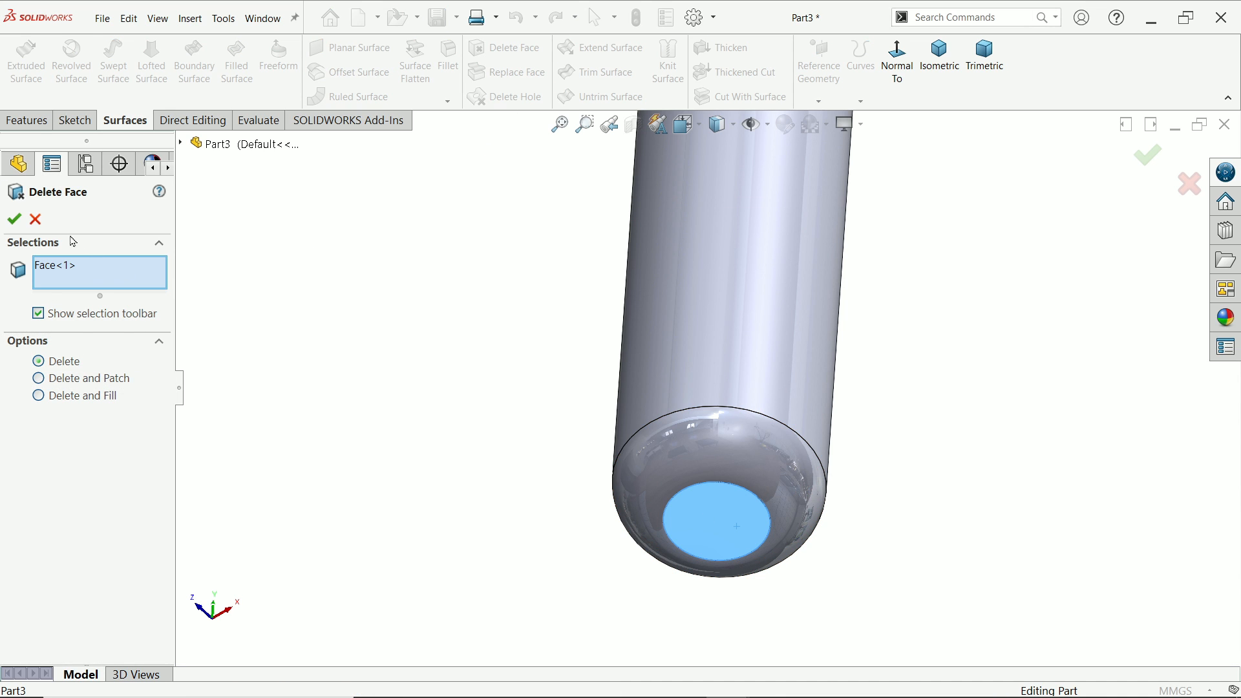
click(15, 222)
Start a sketch on the Right Plane and draw a horizontal construction line from the origin toward the stem's axis
middle_drag(554, 476, 554, 423)
scroll(718, 375, up, 4)
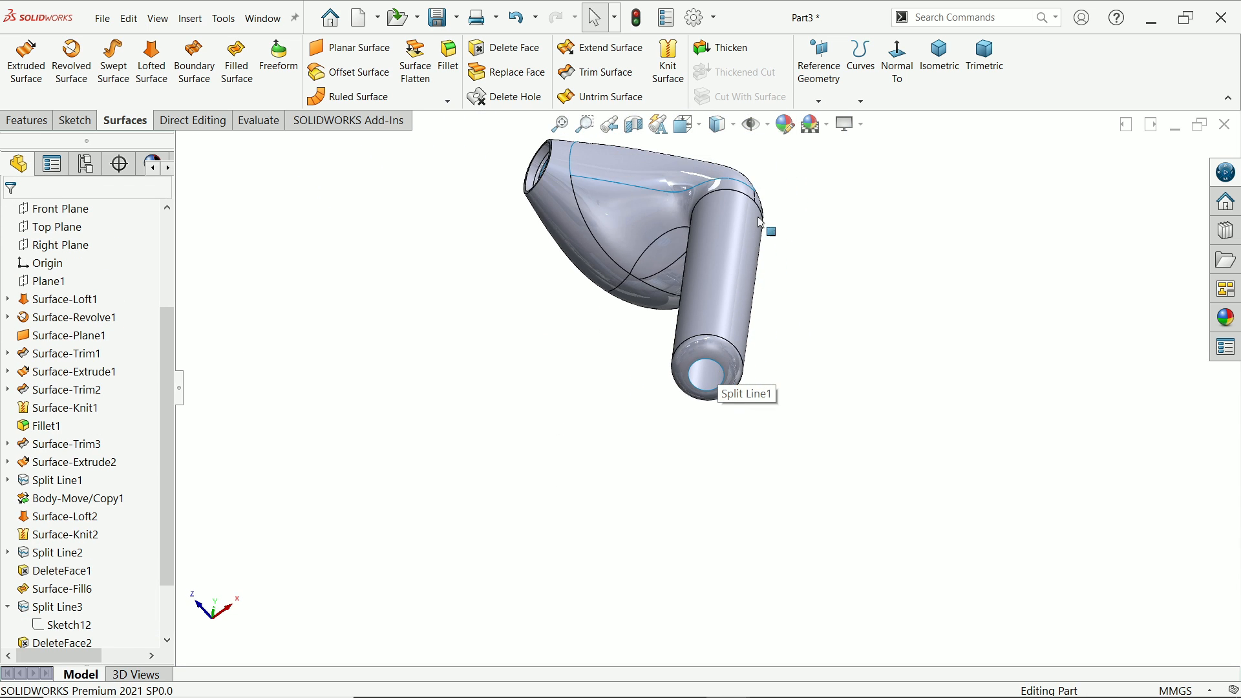
middle_drag(759, 220, 752, 485)
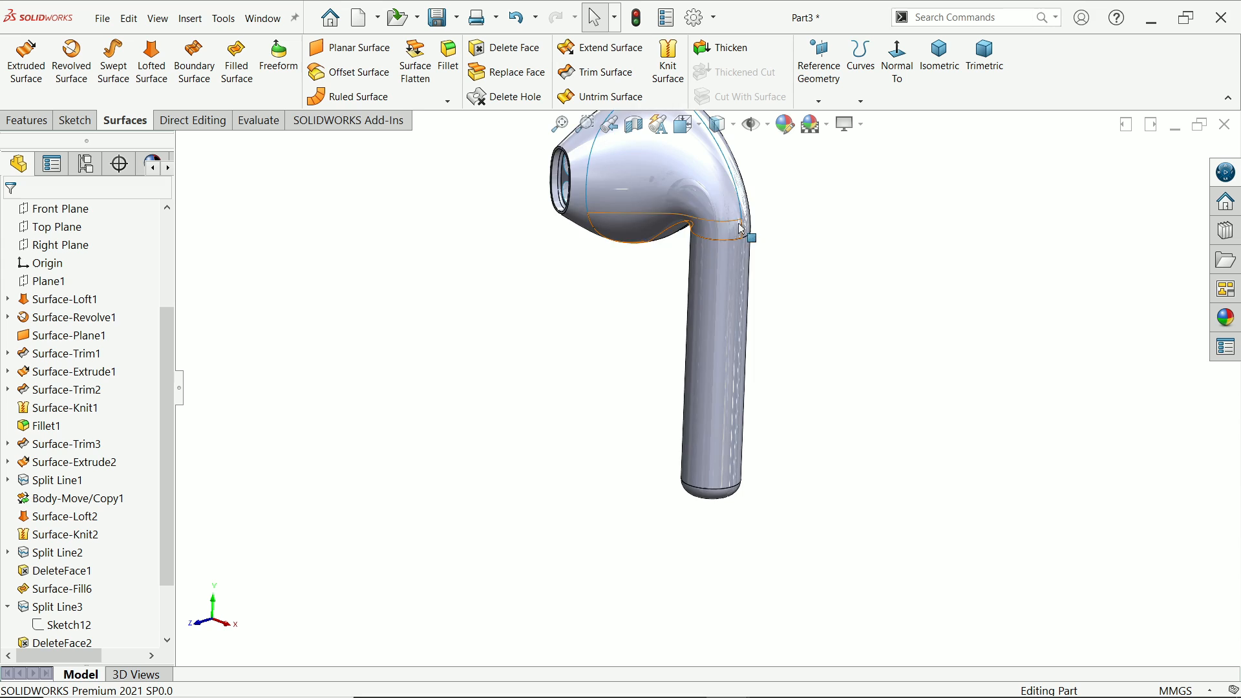
middle_drag(741, 228, 732, 217)
scroll(664, 228, down, 3)
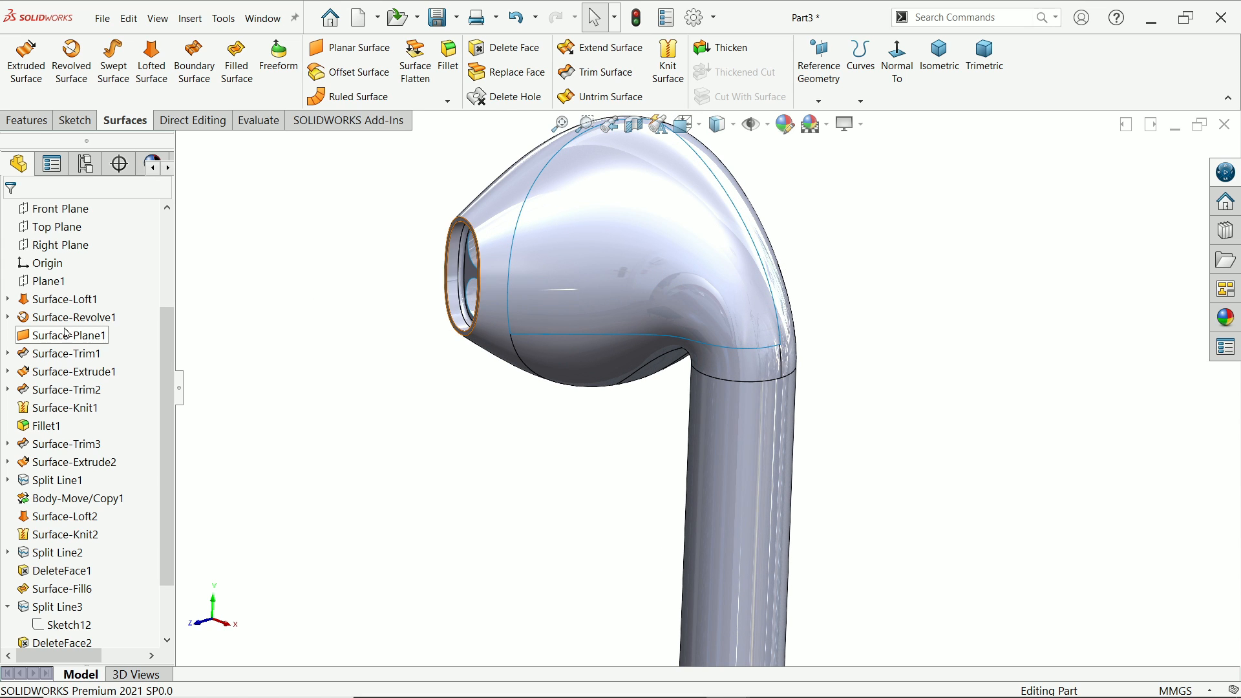
click(66, 250)
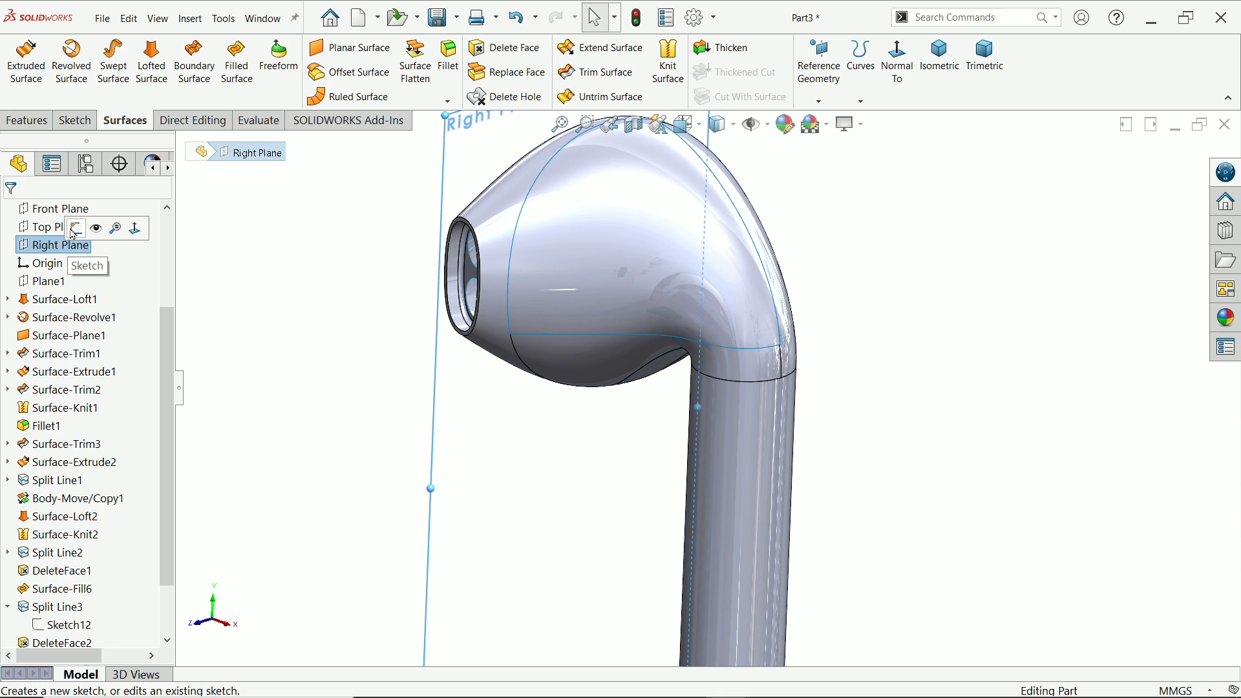
click(76, 227)
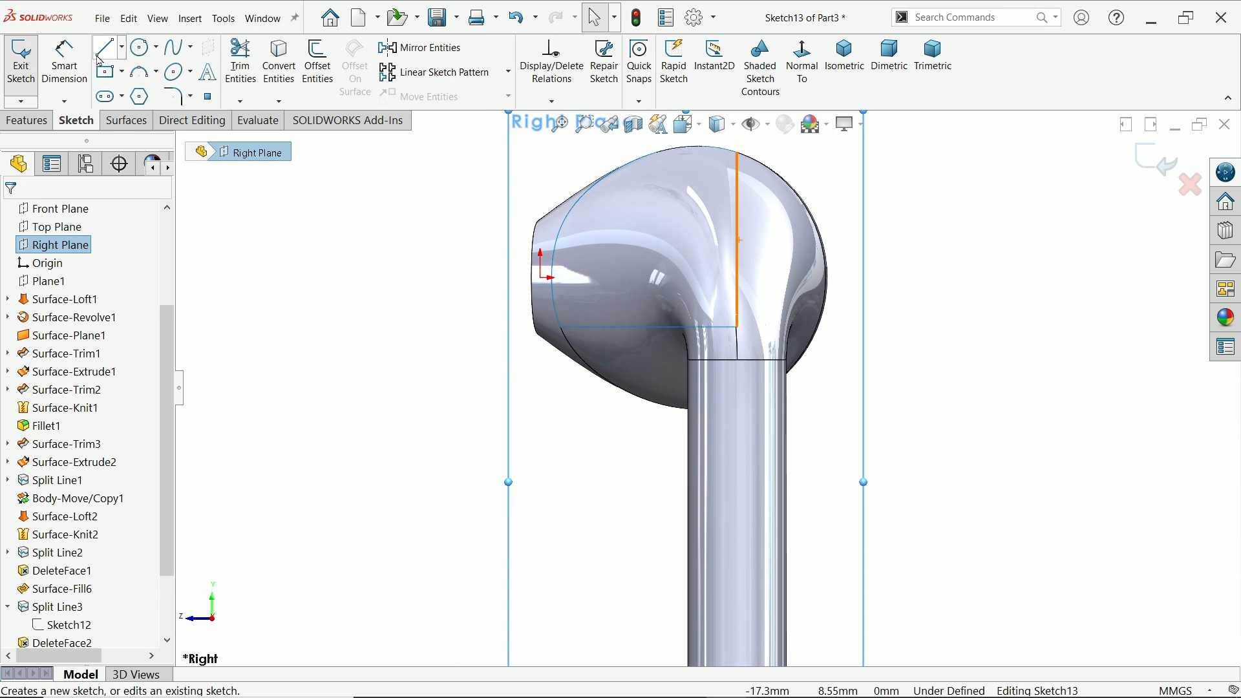
click(136, 88)
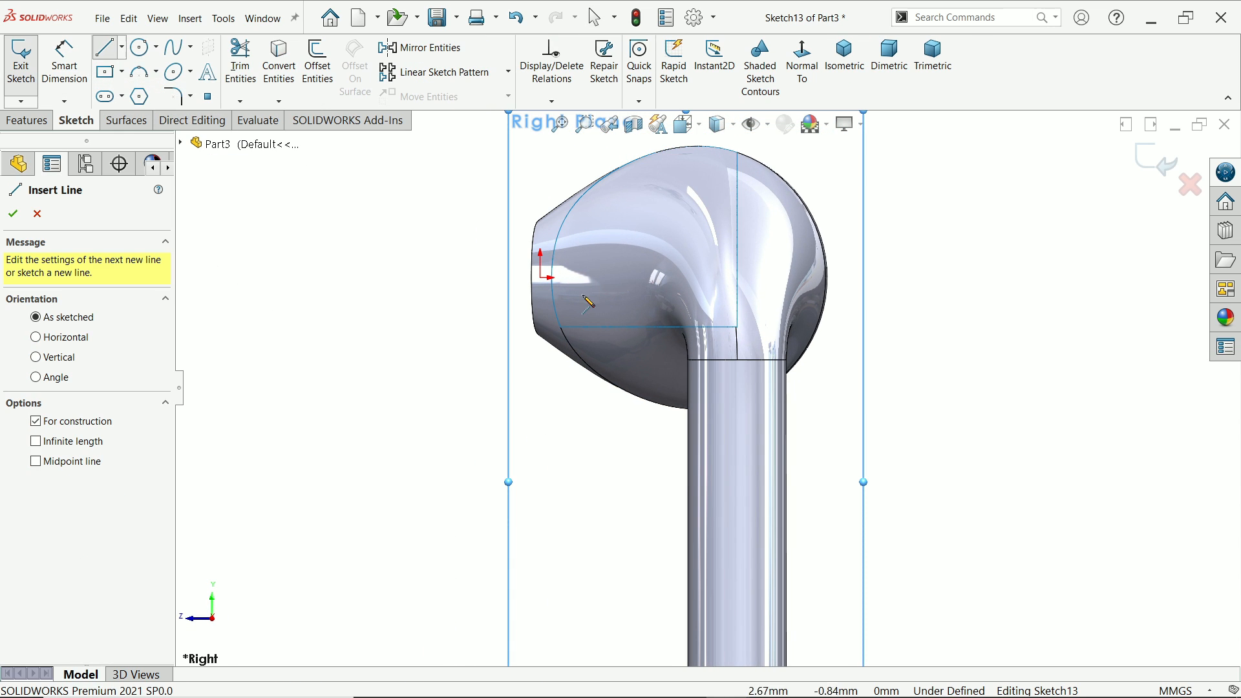
click(541, 278)
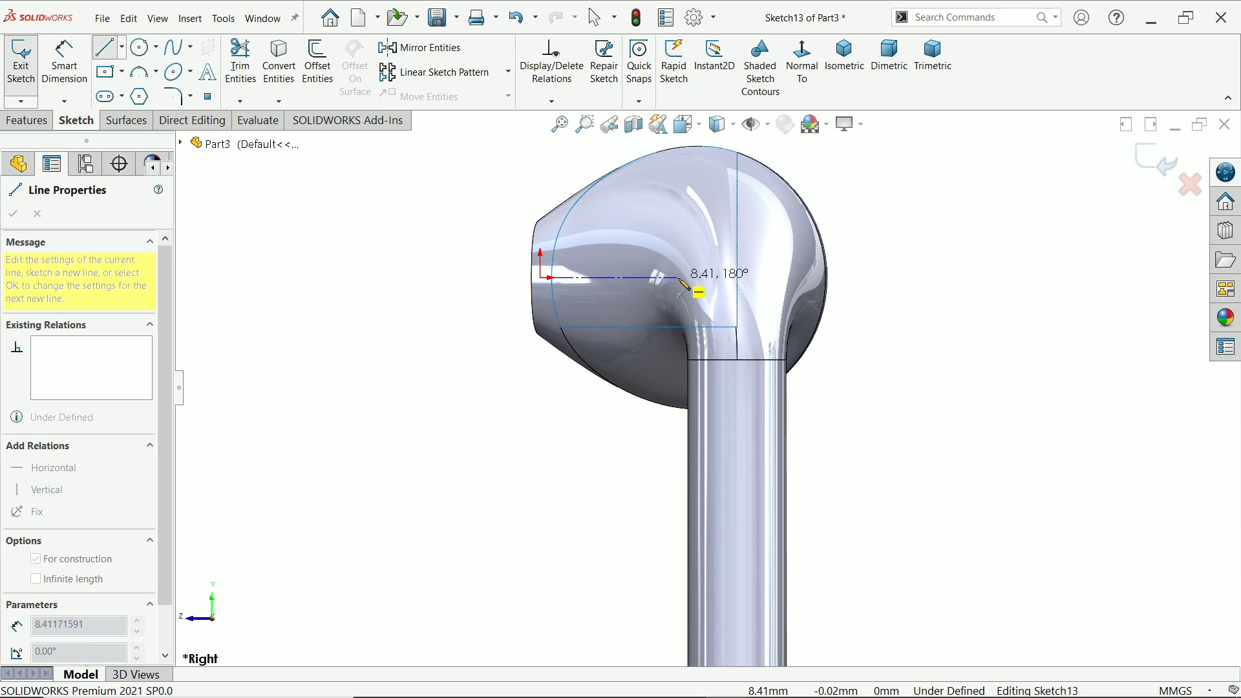
click(728, 278)
Add a construction line about 5 mm long from that line's end to the centre of the stem's upper edge and make it vertical
scroll(767, 347, down, 3)
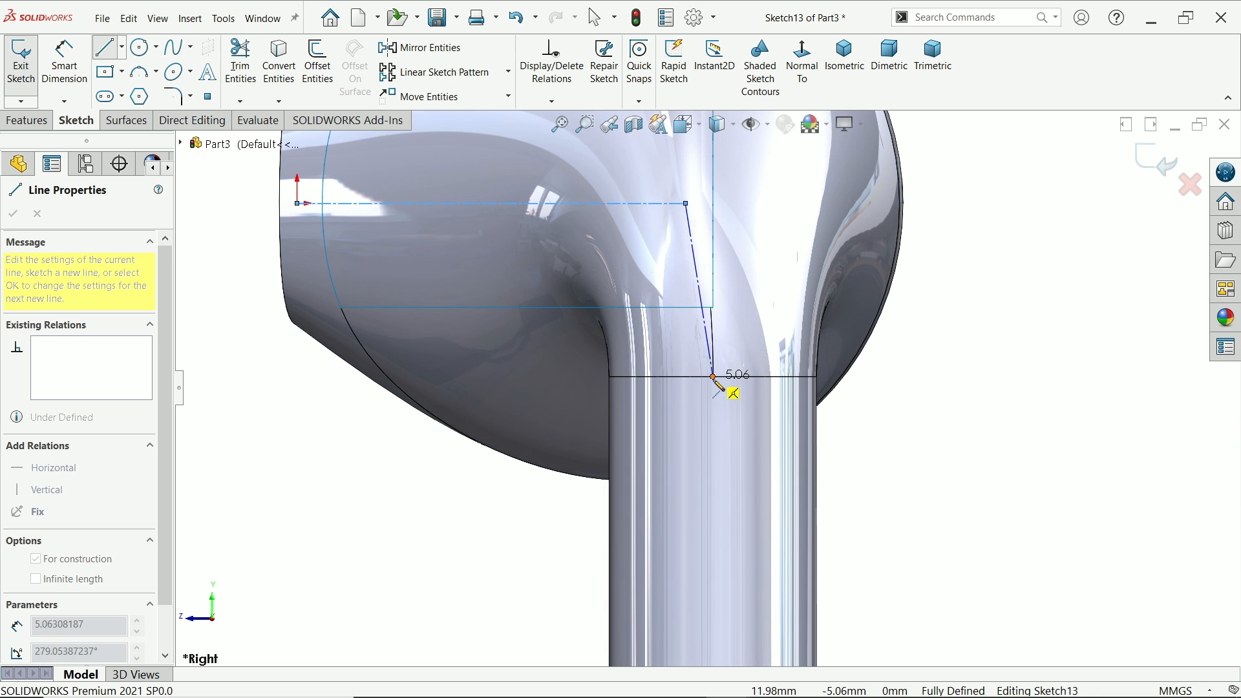
click(714, 376)
right_click(772, 314)
click(801, 320)
click(698, 259)
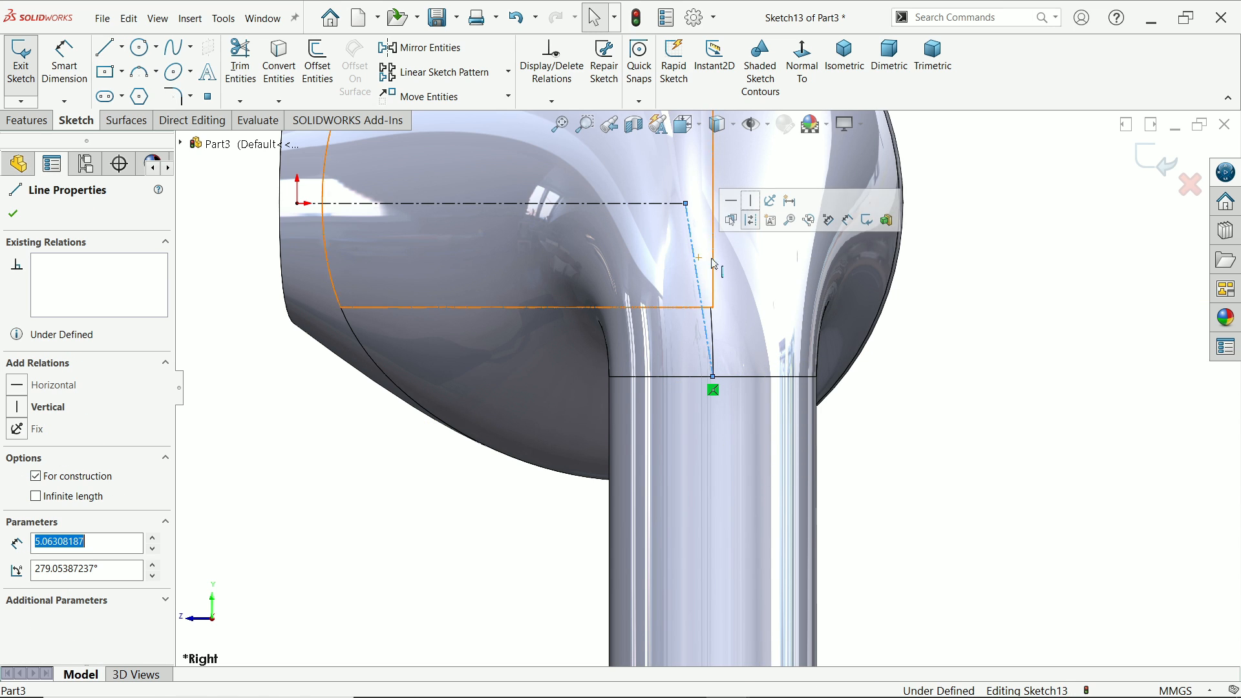
click(753, 200)
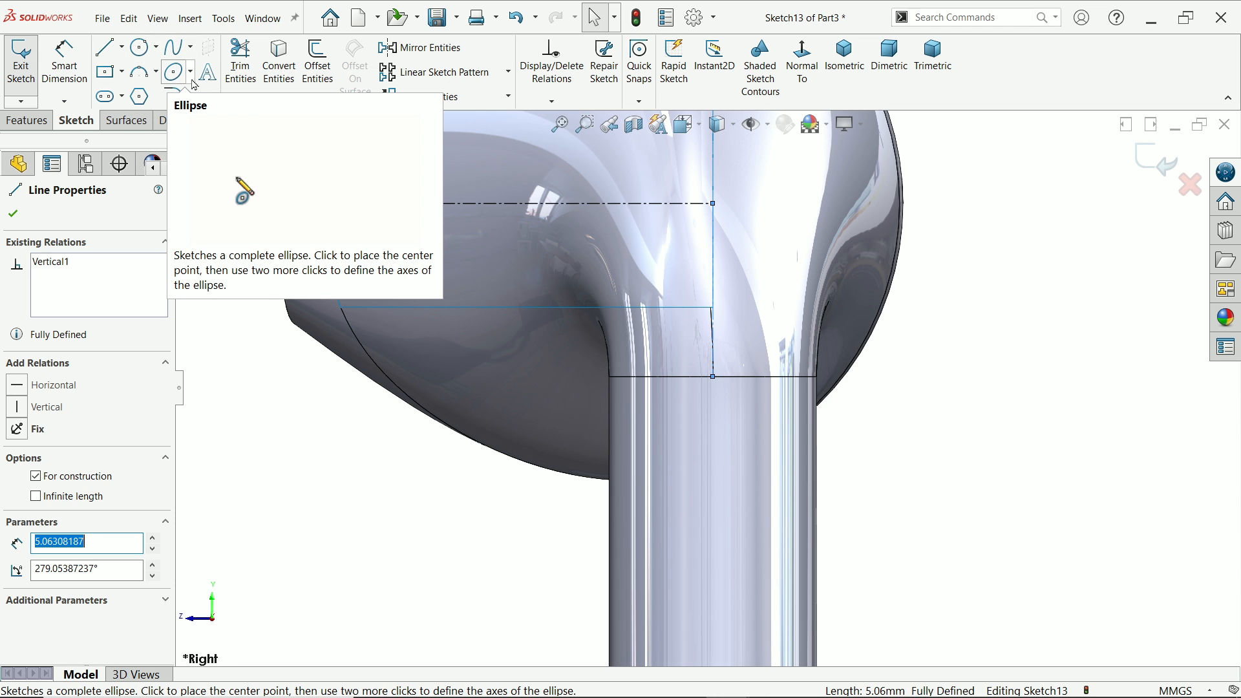
Draw an upright ellipse centred on the horizontal construction line about 2.4 mm from the origin, with radii of about 0.79 and 0.54 mm
click(191, 74)
click(194, 90)
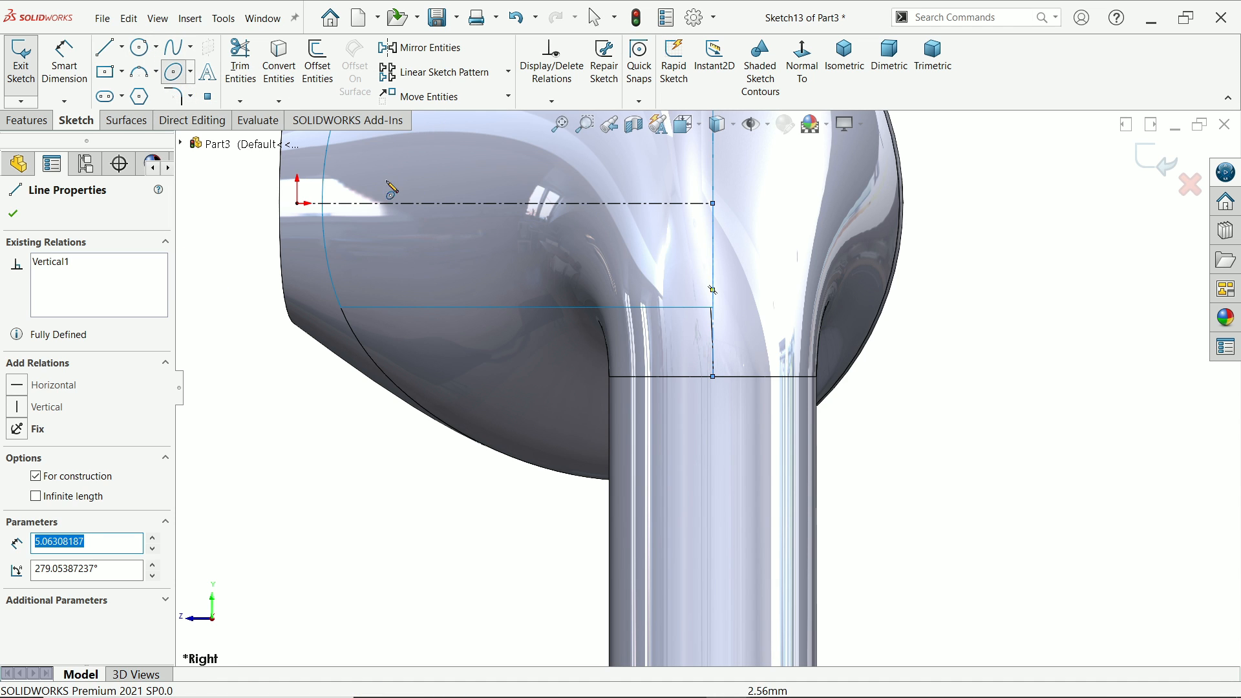
scroll(392, 189, down, 5)
click(490, 302)
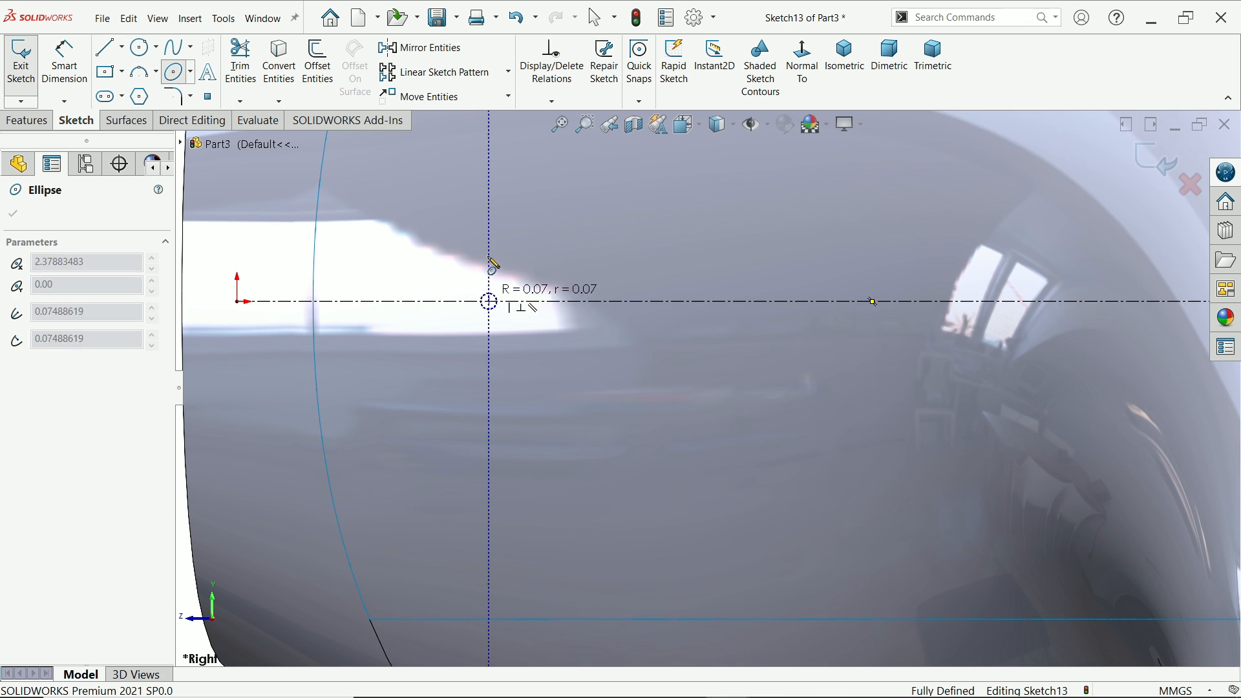
click(511, 218)
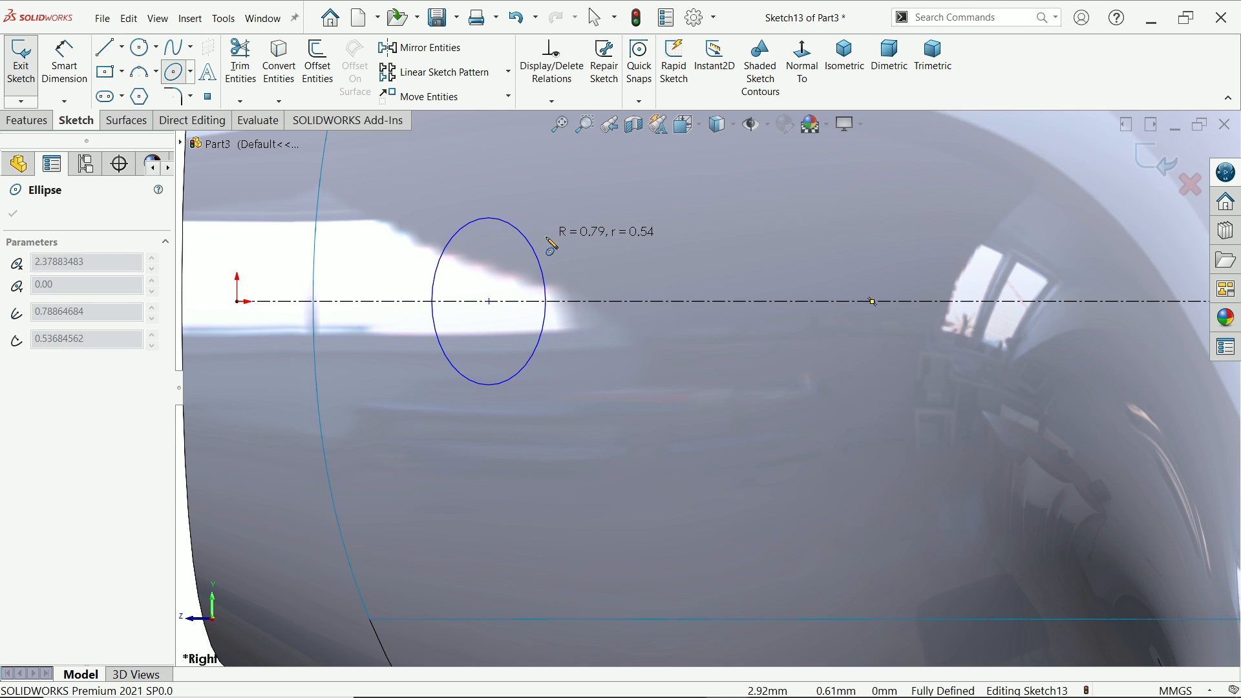
click(550, 245)
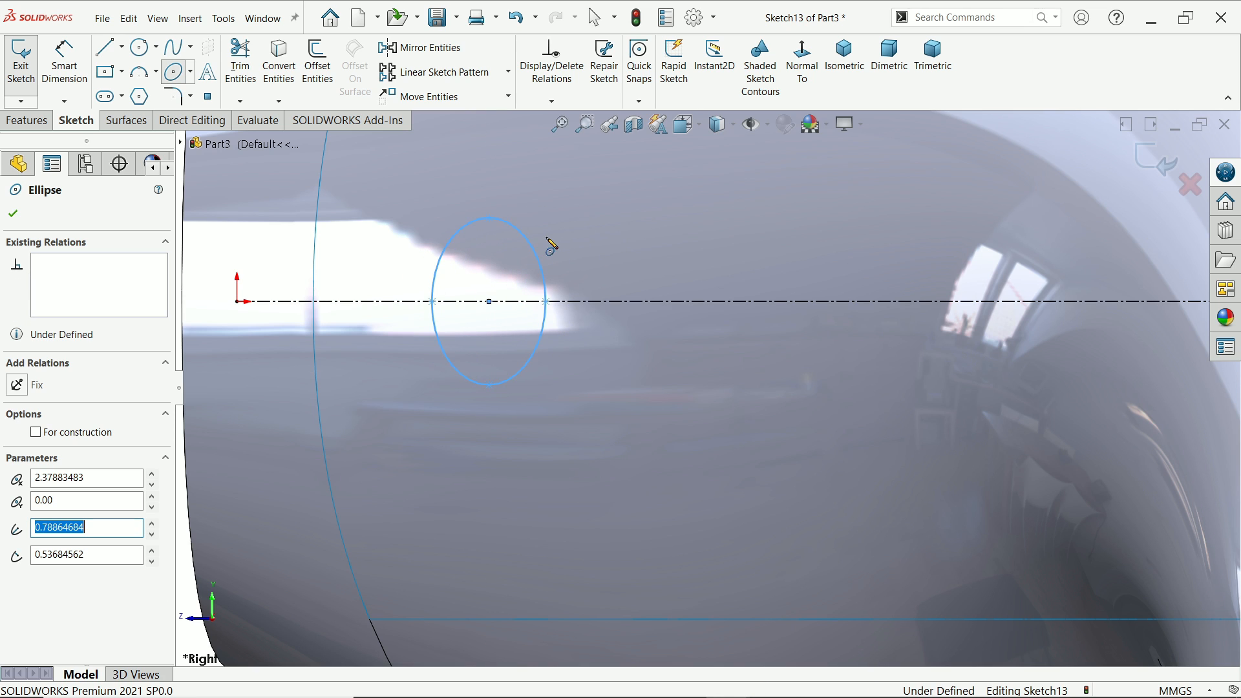
Dimension the ellipse's height between its upper and lower axis points as 1 mm
click(70, 60)
click(490, 219)
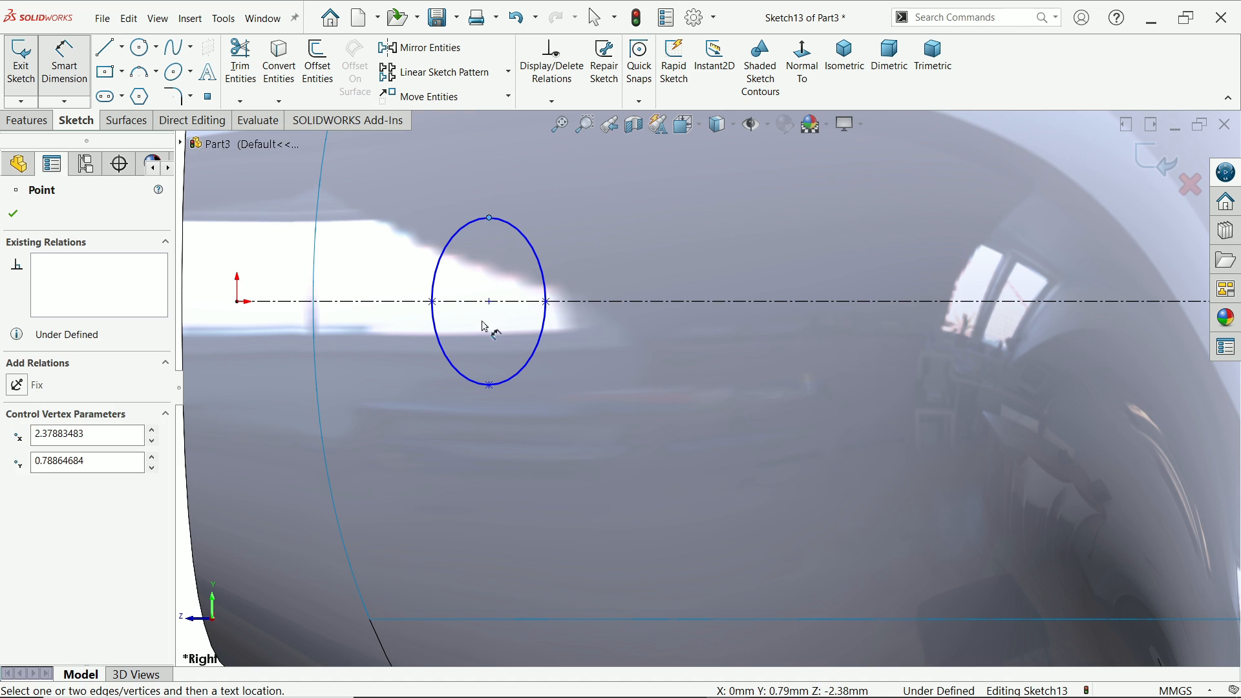
click(490, 386)
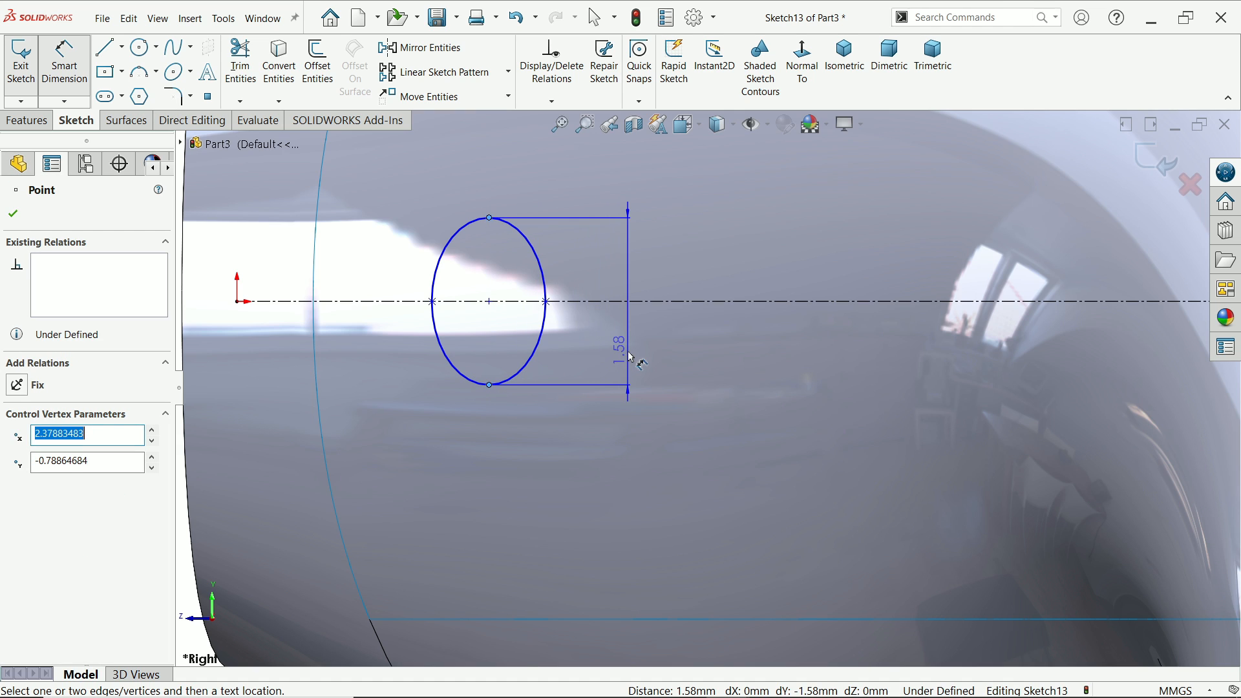
click(628, 353)
text(1)
key(Return)
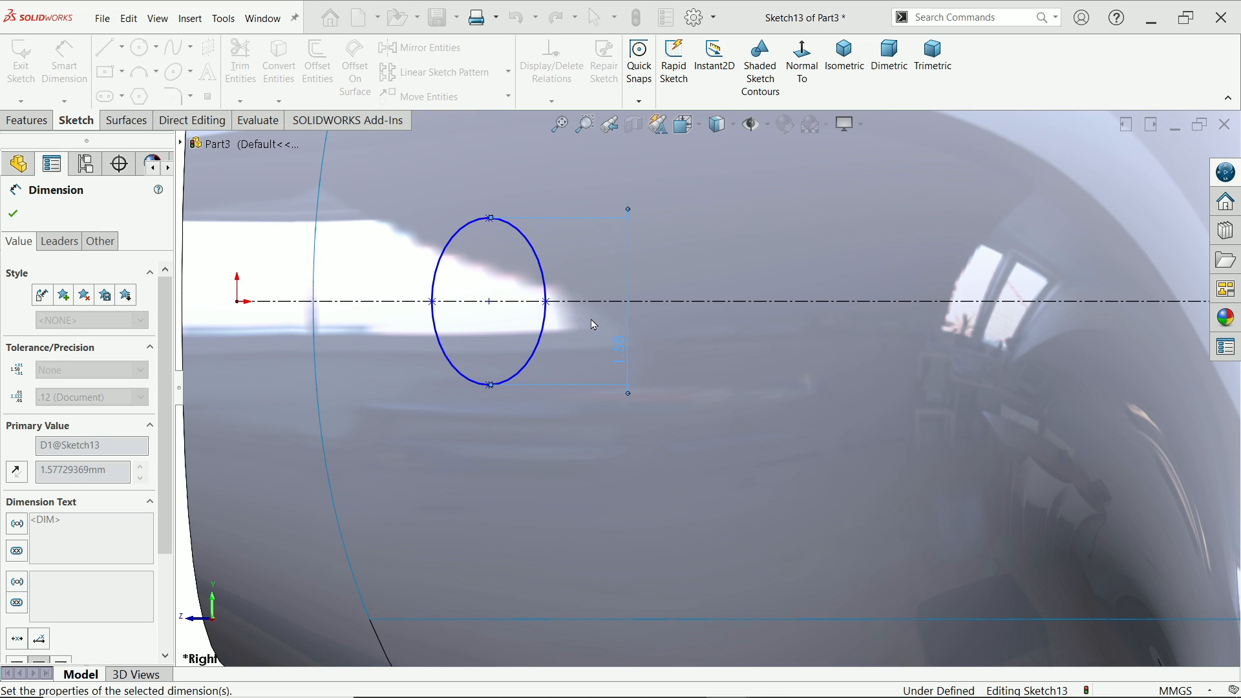
Dimension the ellipse's width between its two side axis points as 0.7 mm
click(453, 302)
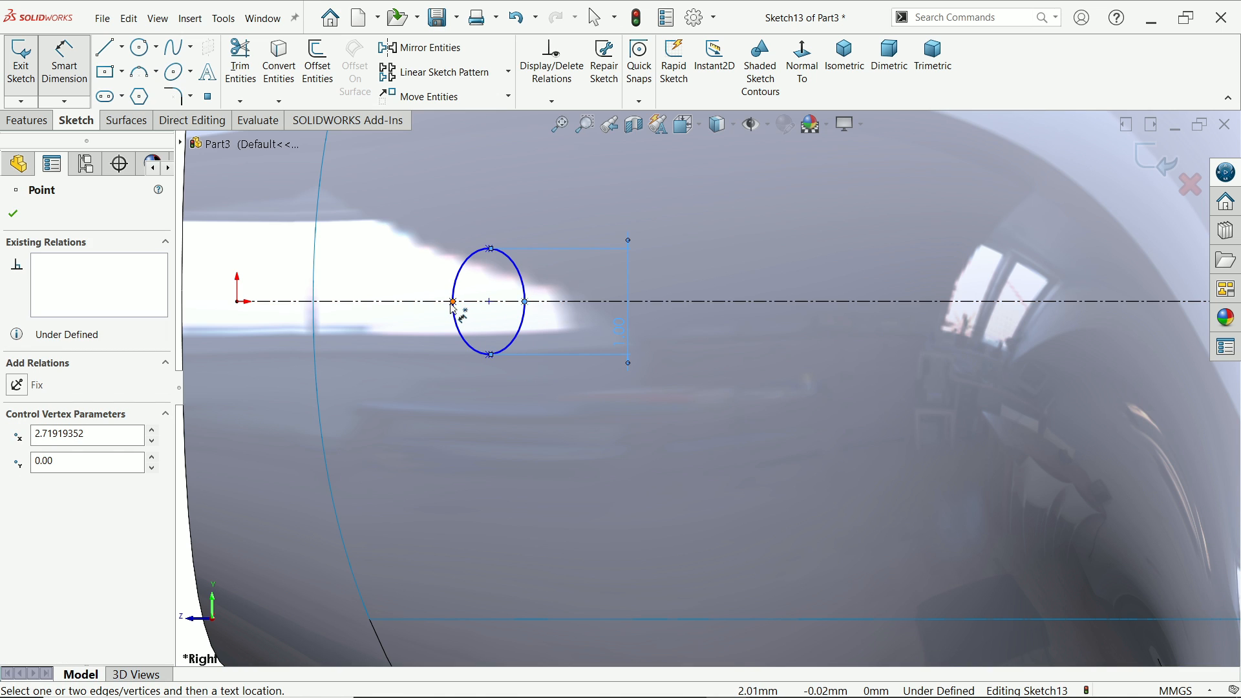
click(525, 302)
click(489, 218)
text(0.)
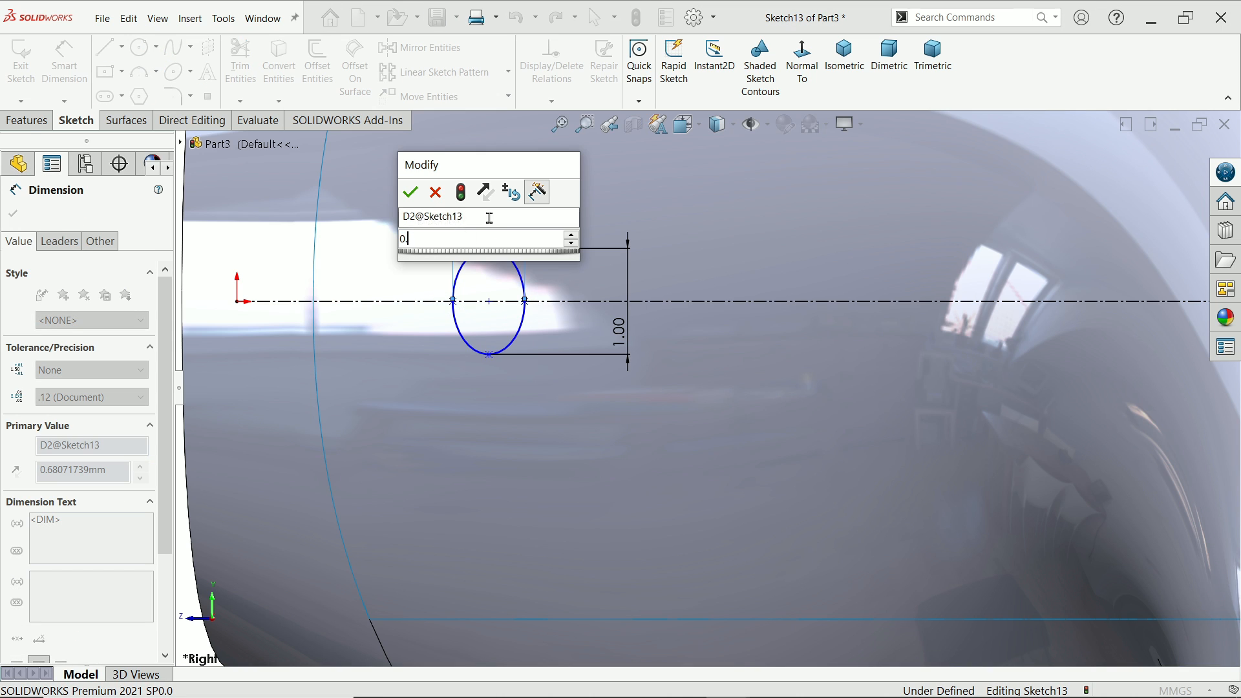
text(7)
key(Return)
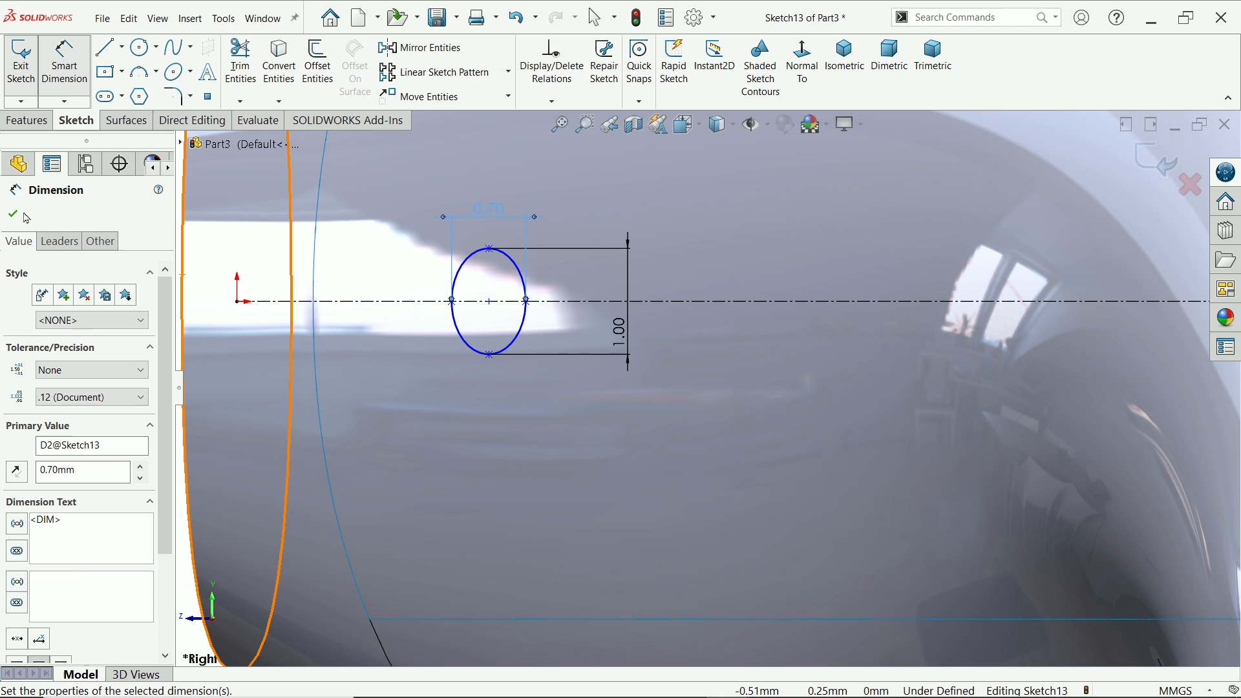
click(25, 216)
scroll(393, 259, down, 3)
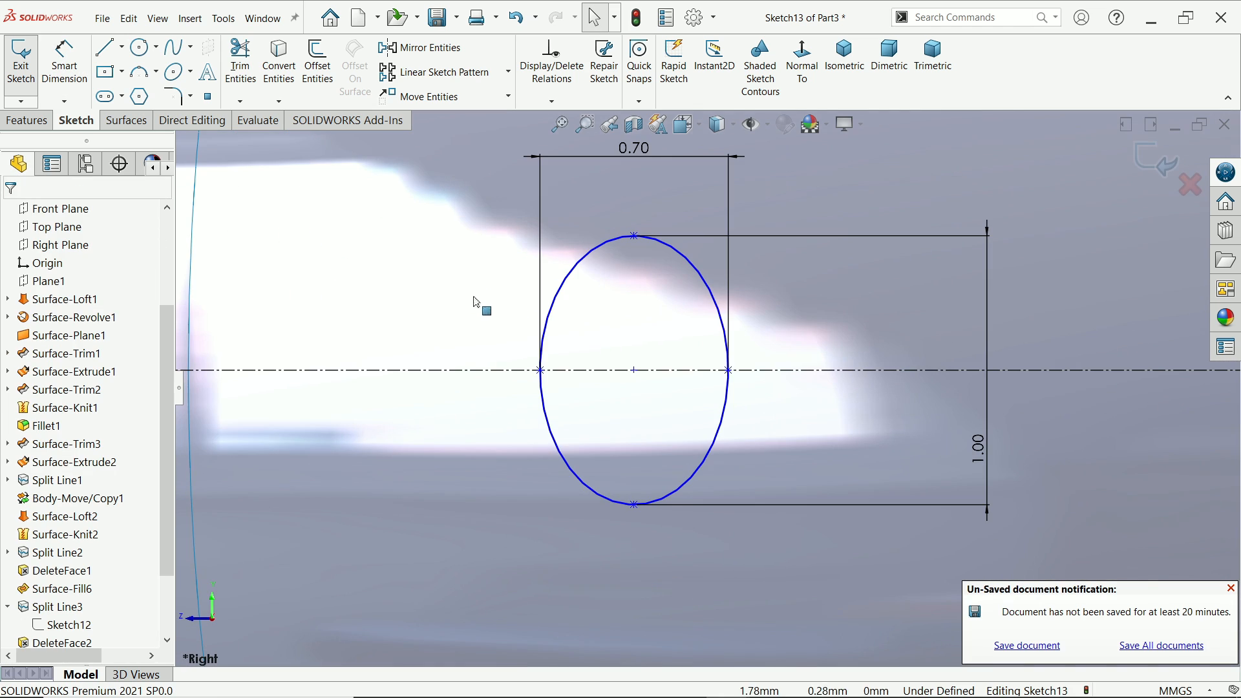
click(1232, 589)
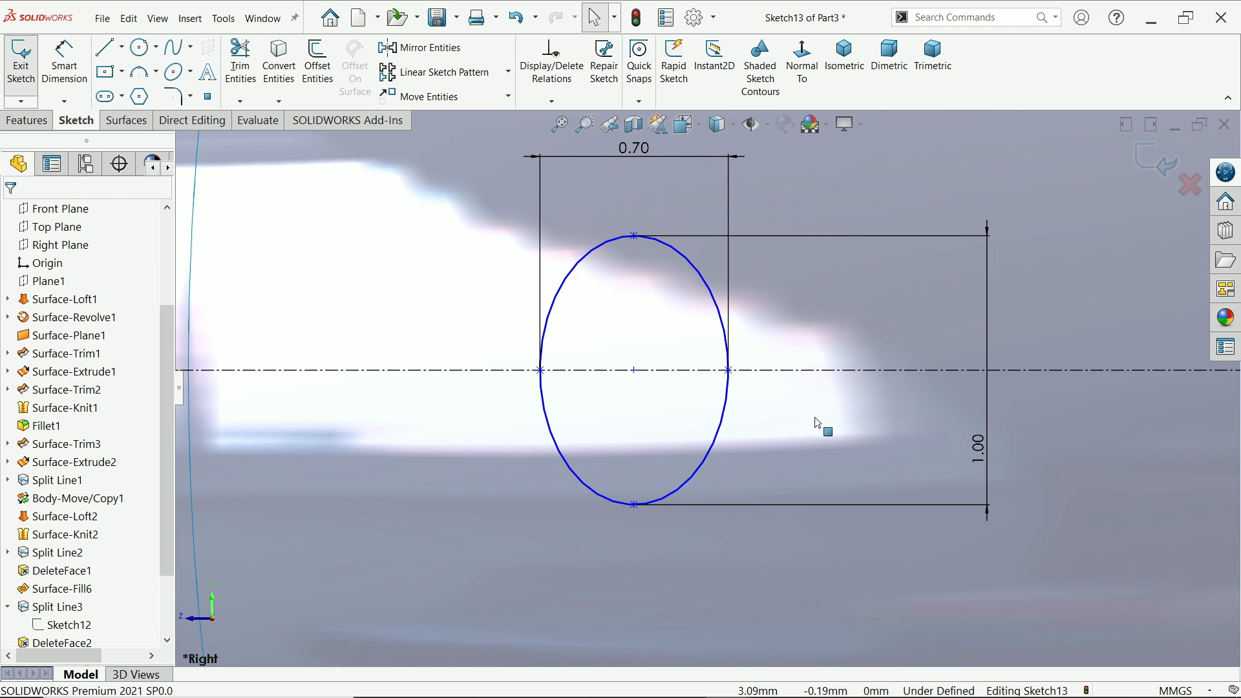
Make the ellipse's side axis point nearest the origin coincident with the horizontal construction line
click(542, 372)
ctrl+click(576, 373)
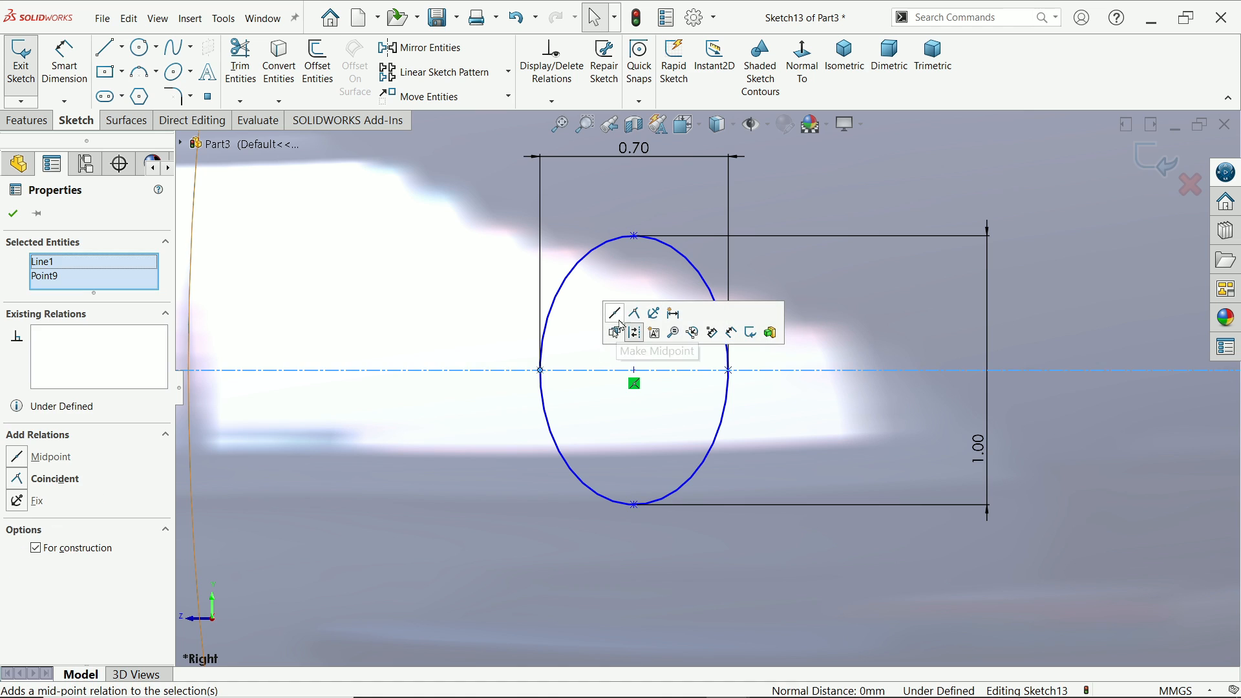
click(635, 314)
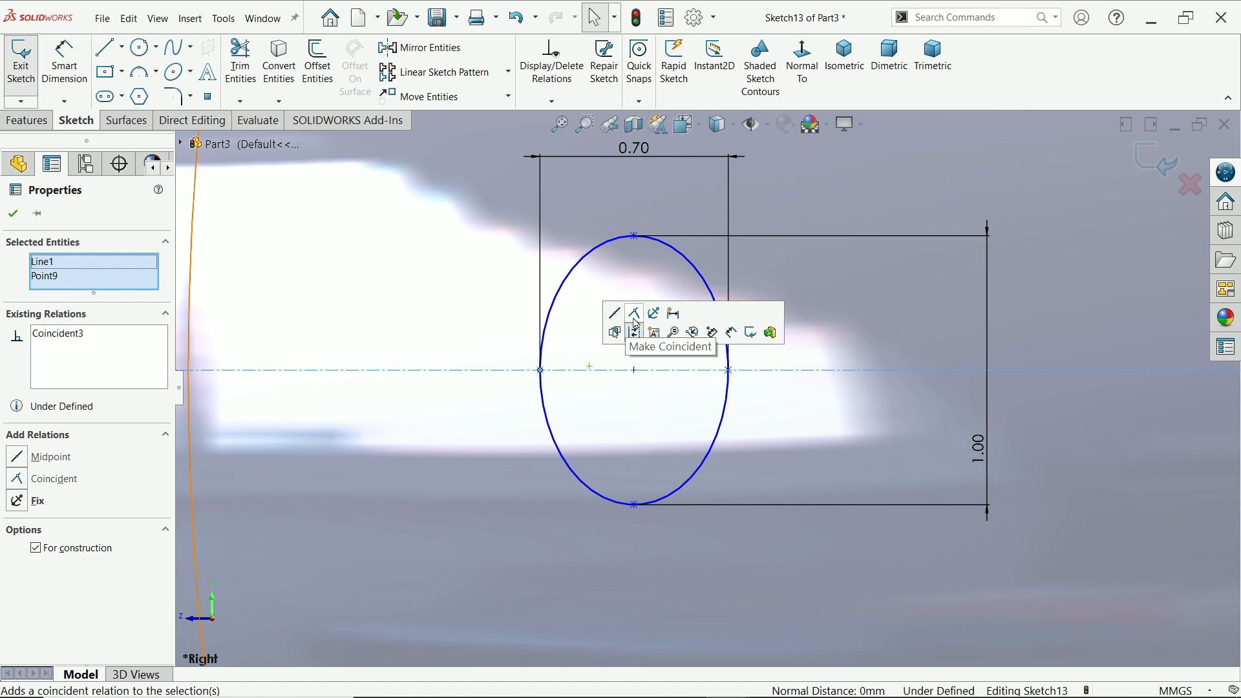
click(635, 370)
ctrl+click(648, 372)
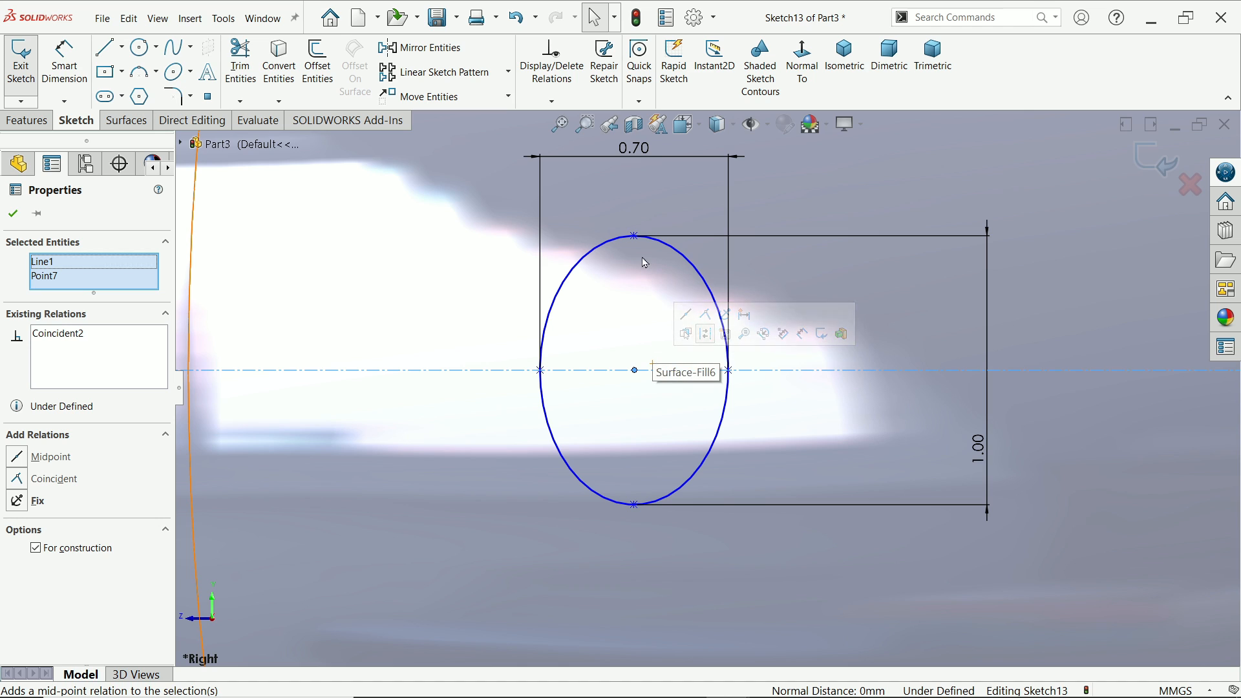
Add a vertical relation between the ellipse's upper axis point, centre and lower axis point
click(637, 239)
ctrl+click(636, 505)
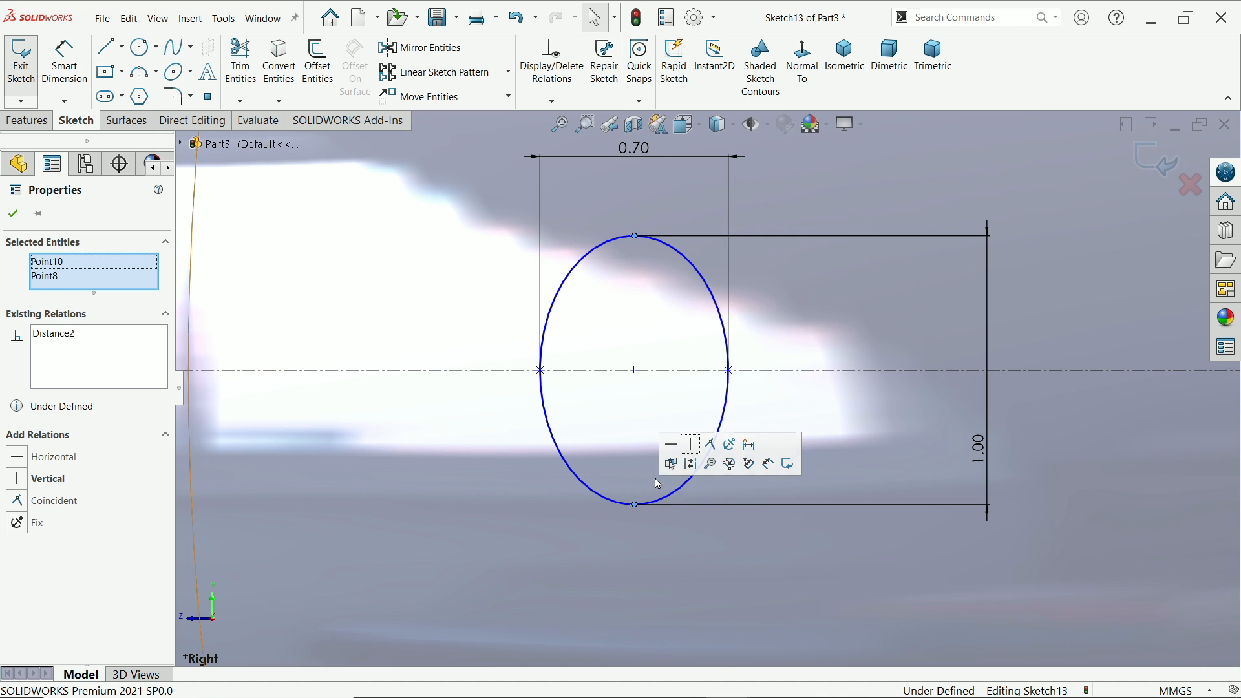
ctrl+click(635, 371)
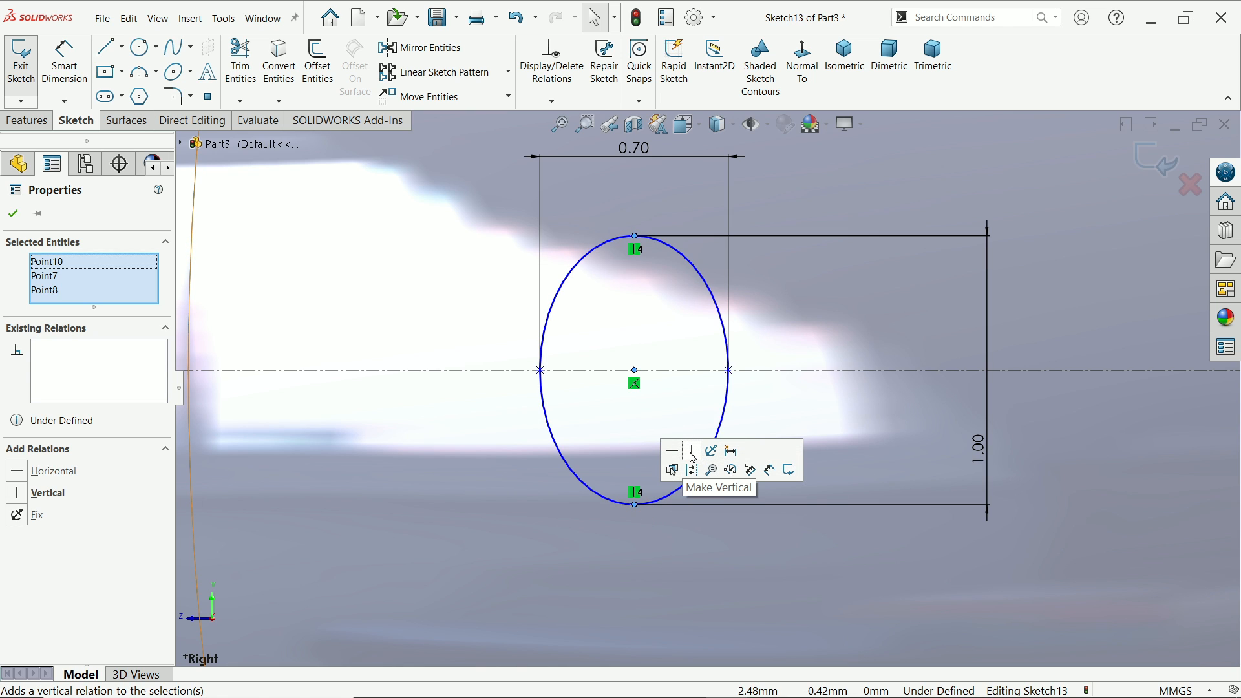
Dimension the horizontal distance from the origin to the ellipse's centre as 2.5 mm
scroll(646, 452, up, 4)
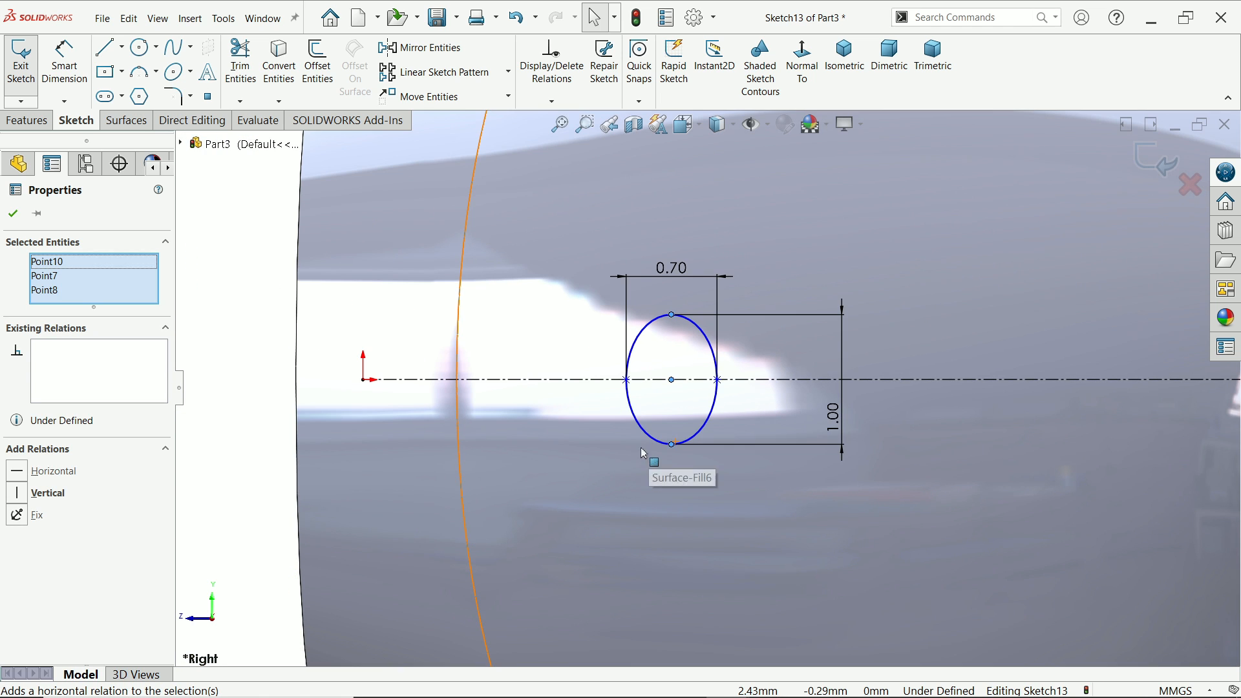
click(76, 83)
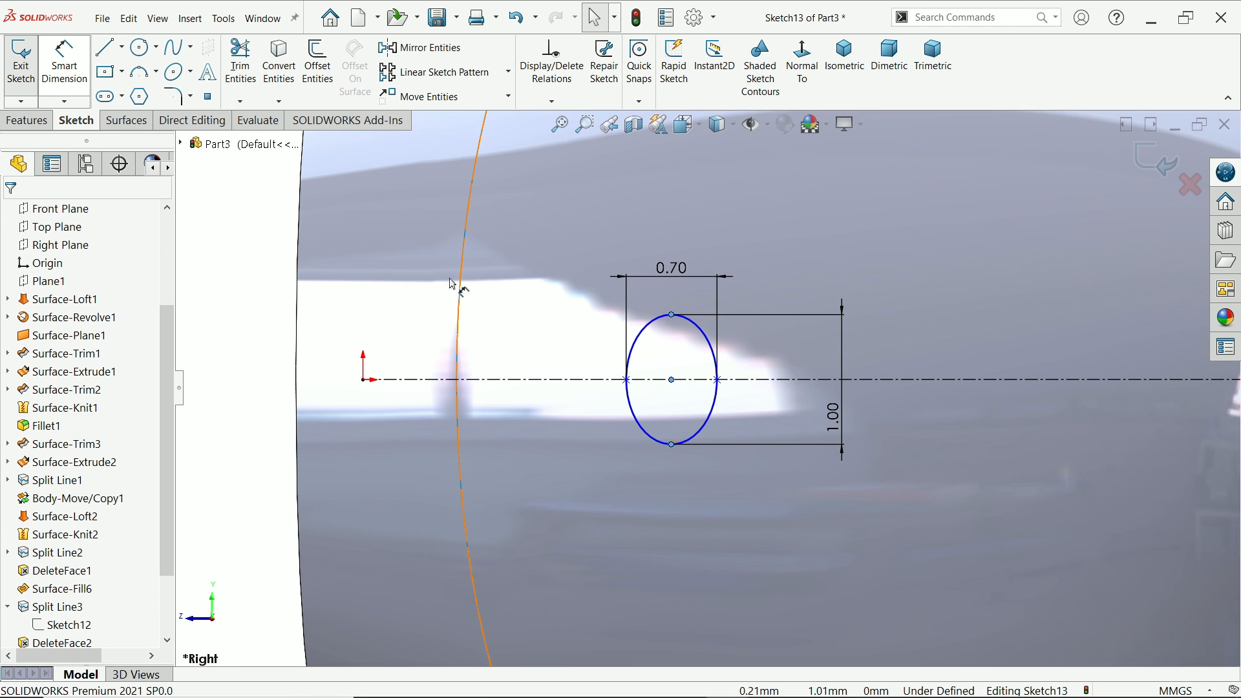
click(672, 382)
click(364, 380)
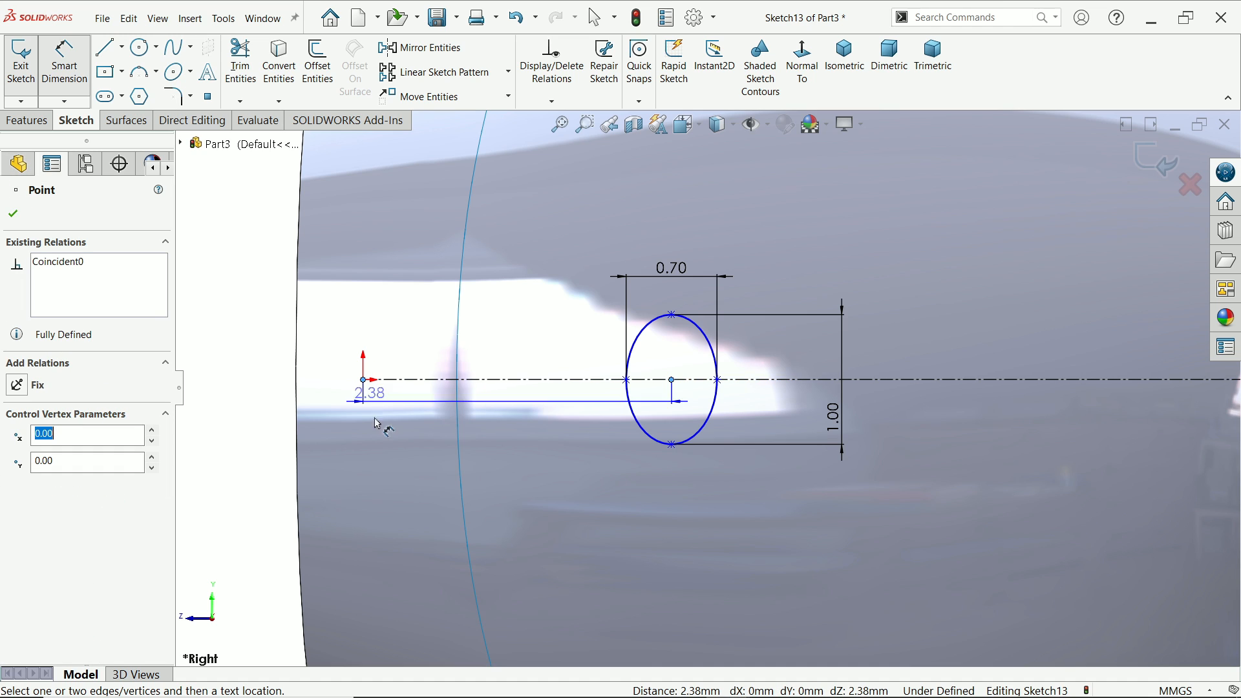
click(516, 502)
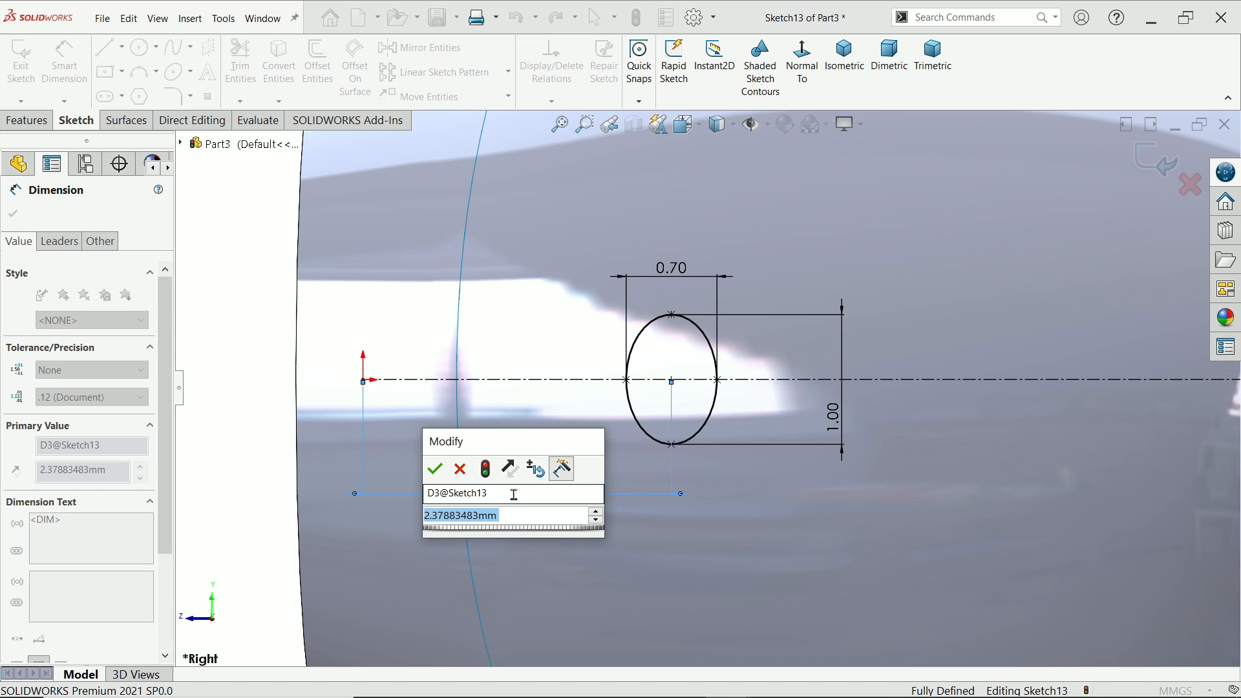
text(2)
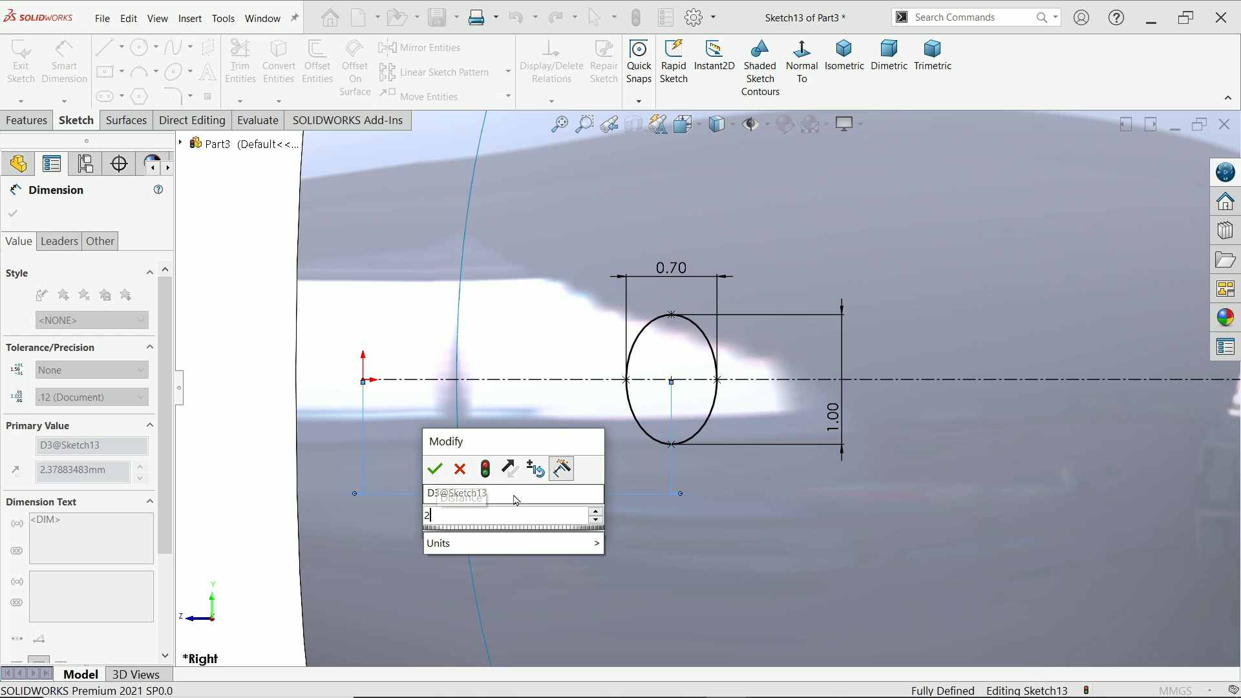
text(.5)
key(Return)
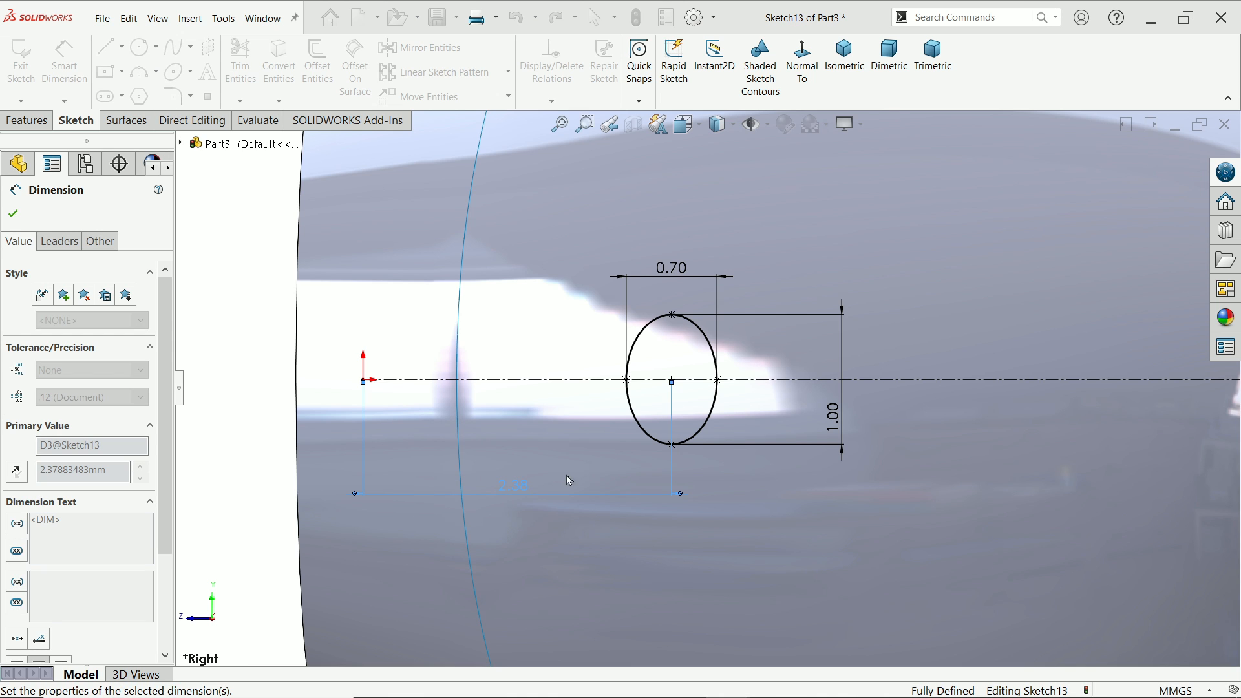
Draw a circle of about 0.3 mm radius centred on the vertical construction line, about 3.4 mm below the horizontal one
click(141, 47)
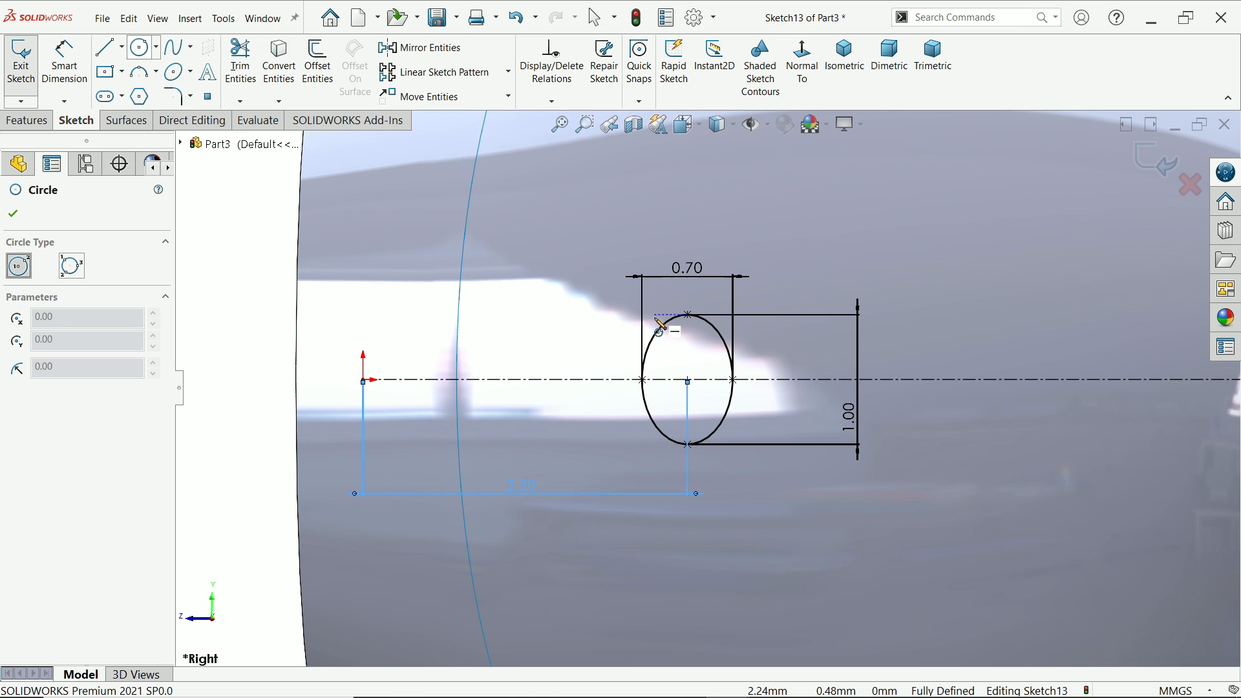
scroll(866, 452, up, 3)
scroll(866, 452, down, 10)
scroll(841, 430, down, 3)
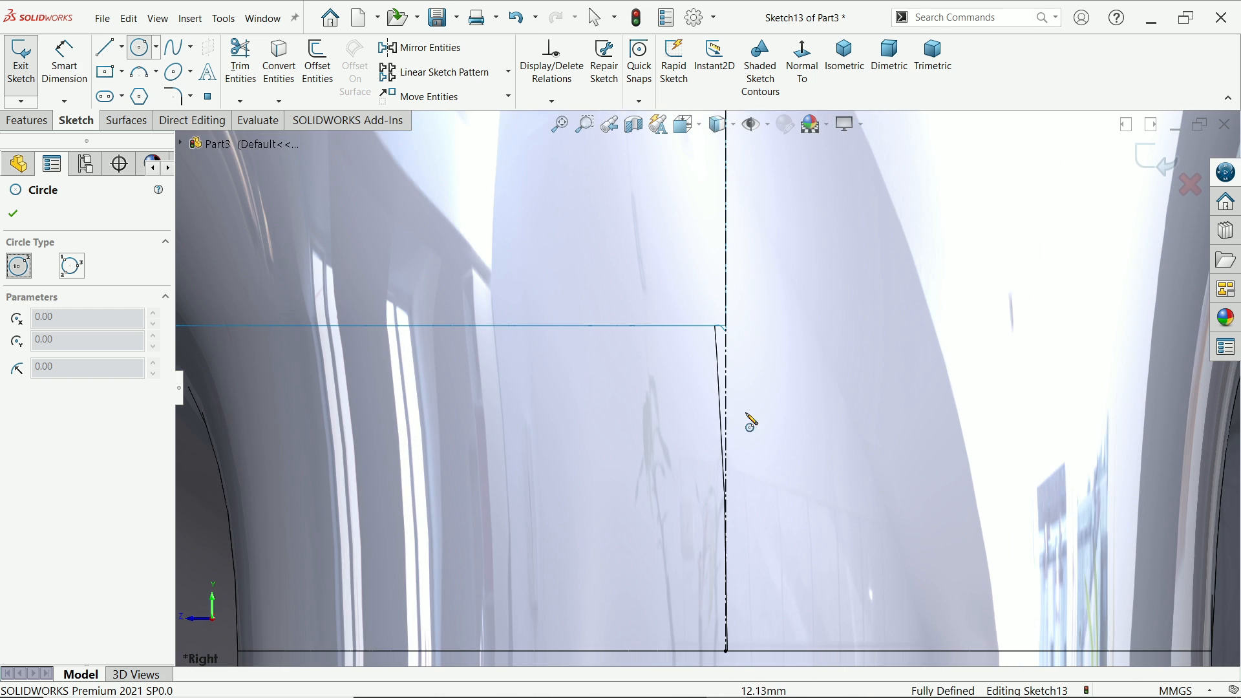
click(726, 388)
click(776, 385)
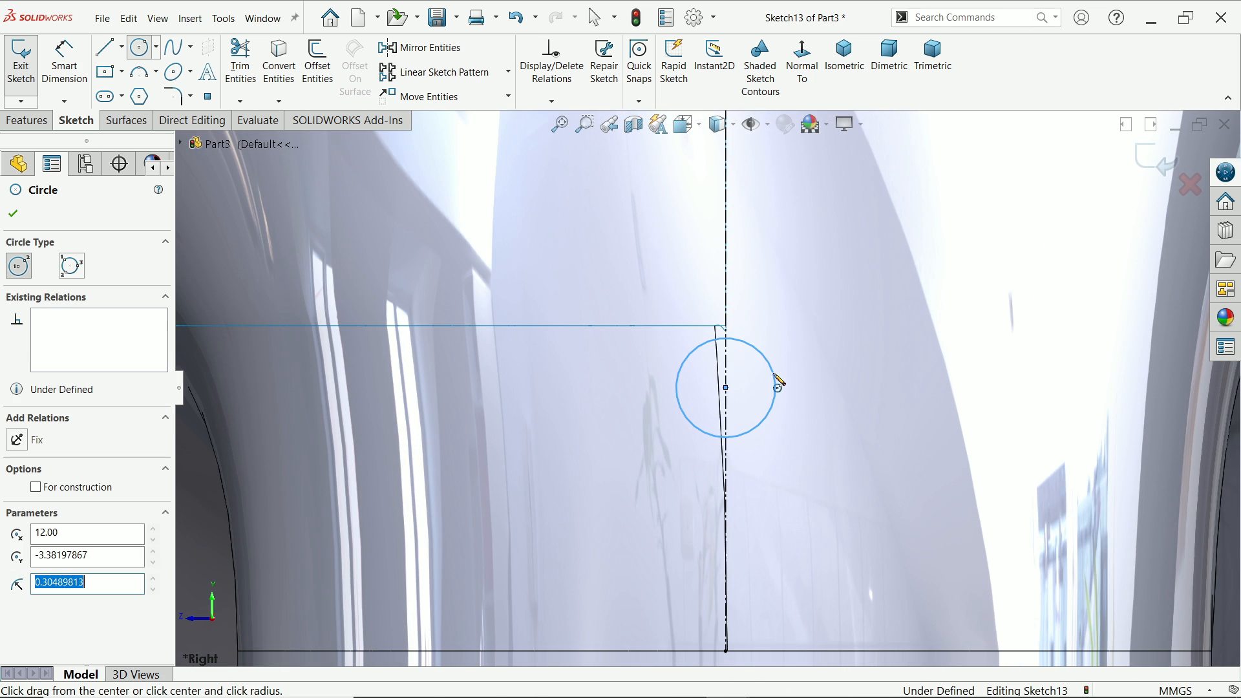
Dimension the circle's diameter as 0.35 mm
click(57, 72)
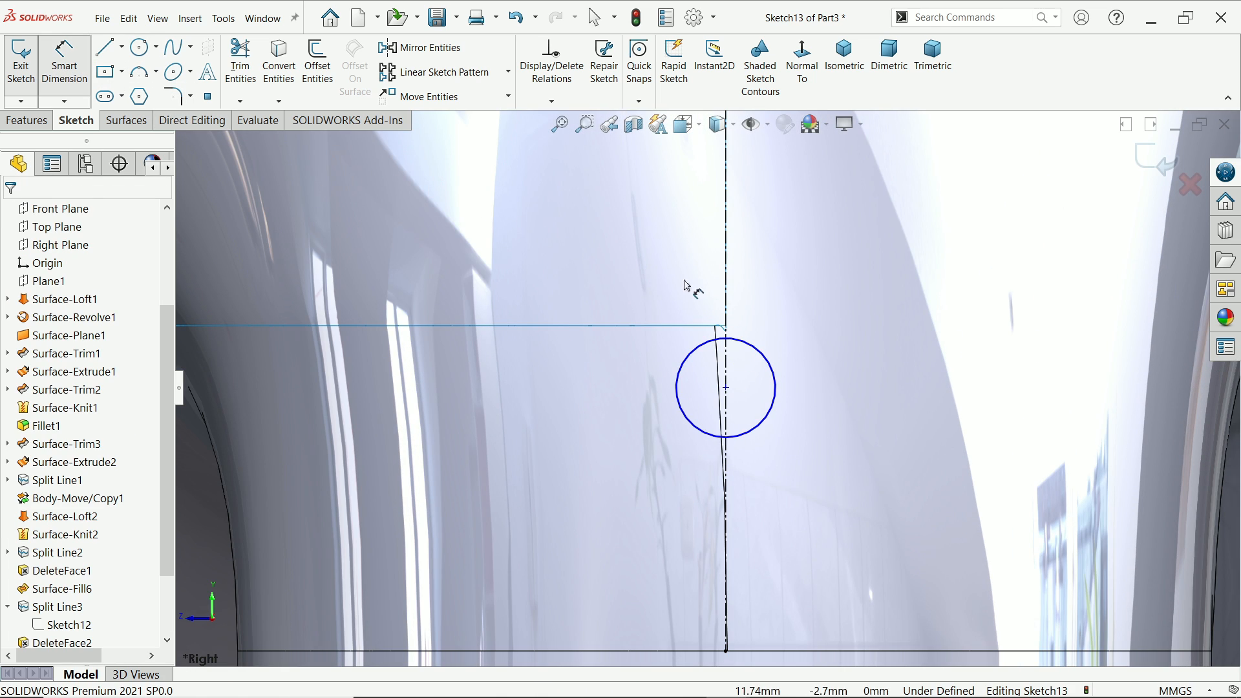
click(777, 402)
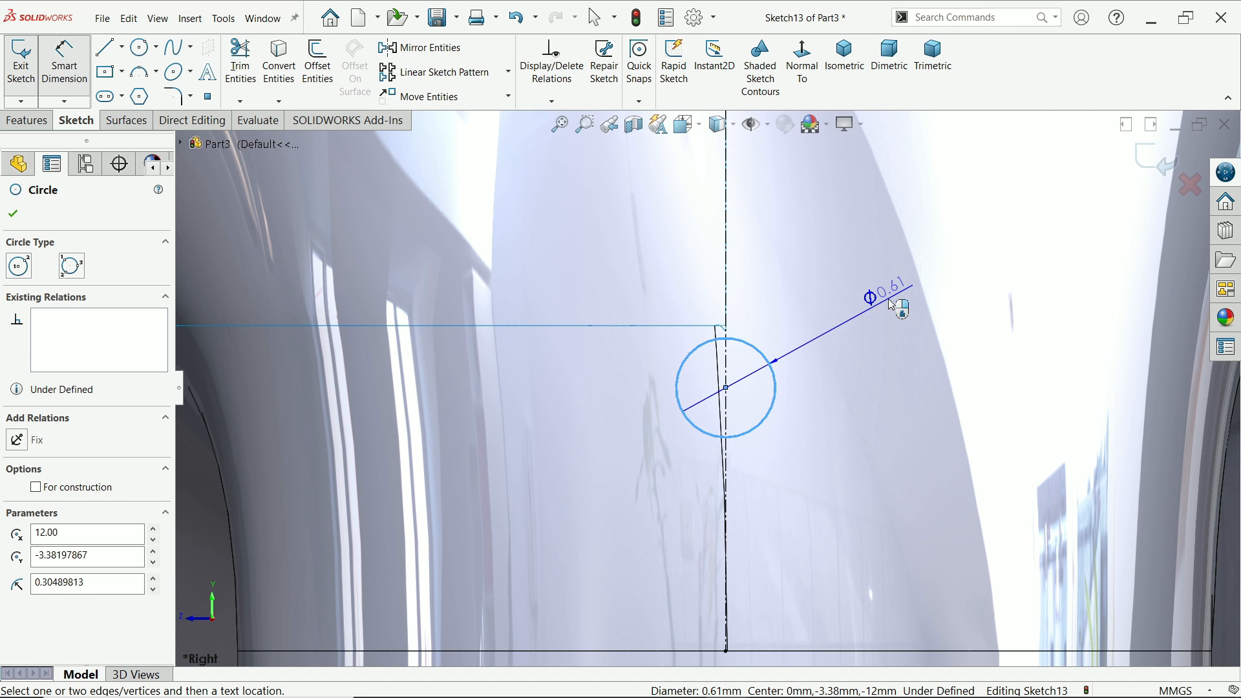
click(892, 305)
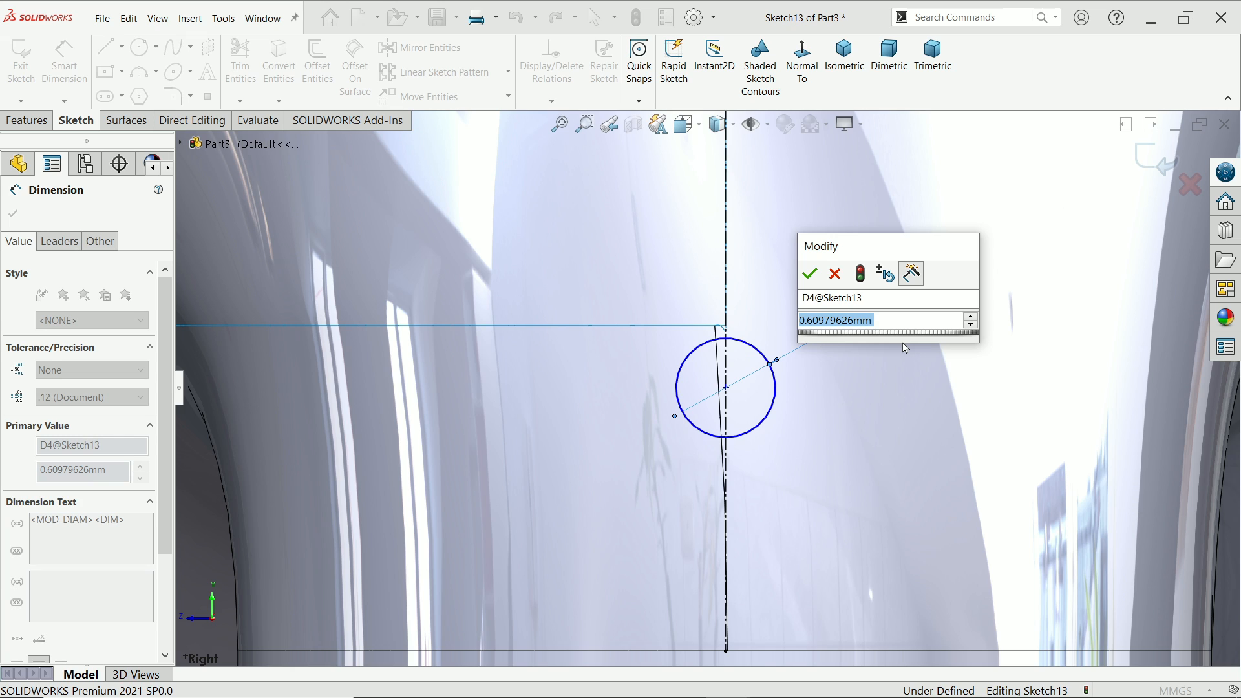
text(0.)
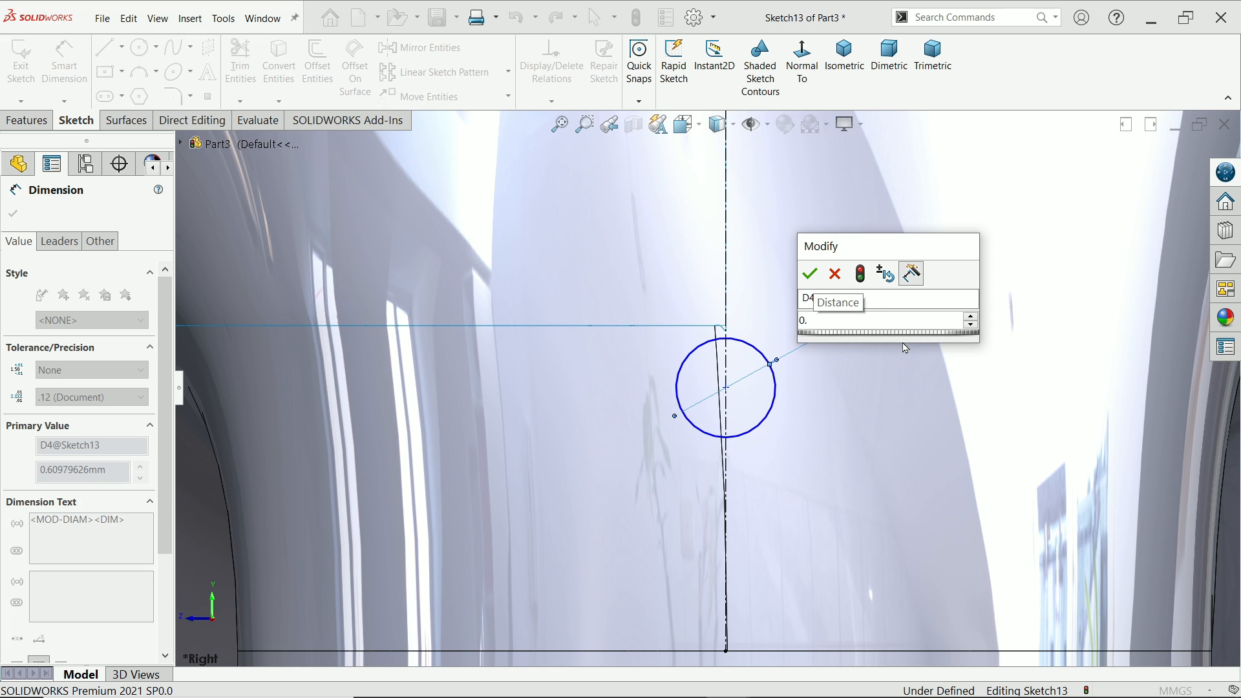
text(35)
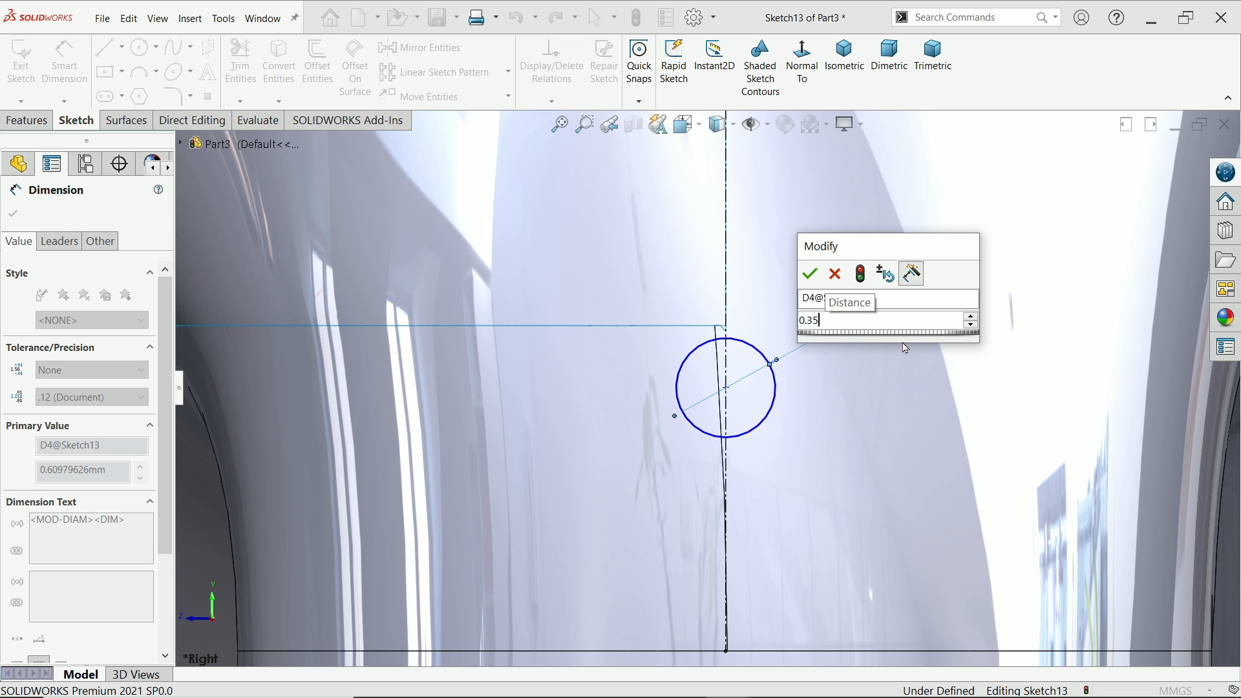
key(Return)
Dimension the distance from the circle's centre to the lower end of the vertical construction line as 1.3 mm
scroll(905, 349, up, 3)
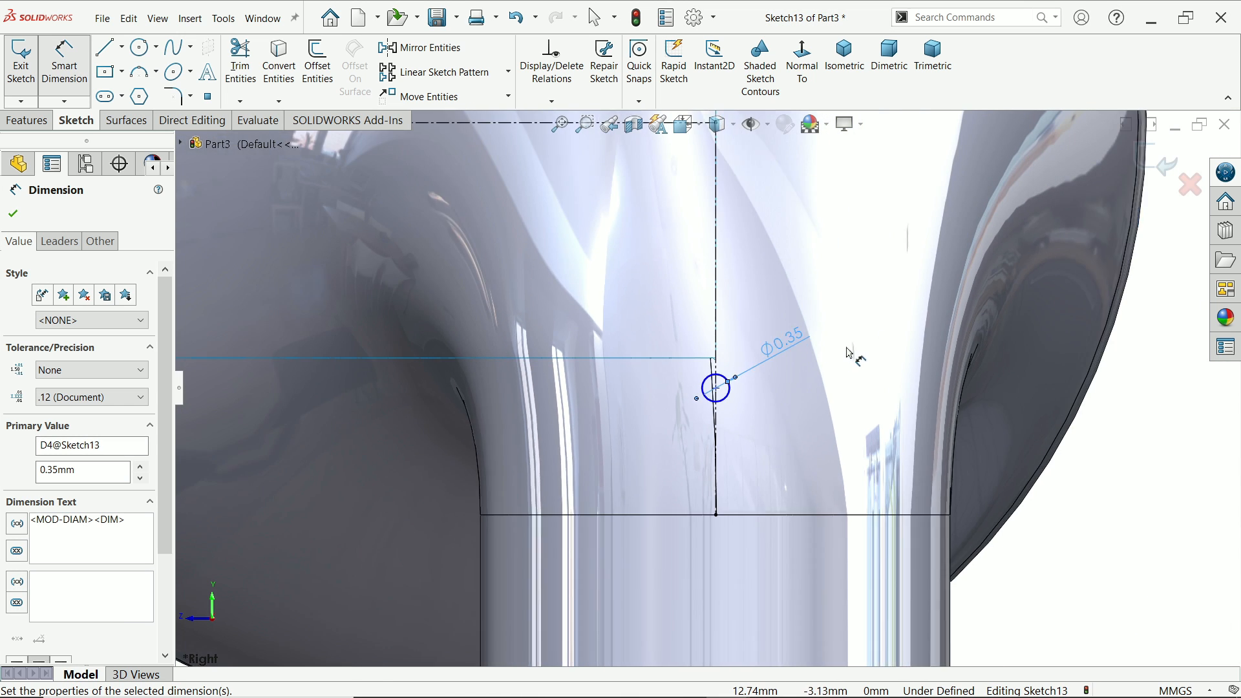
click(672, 341)
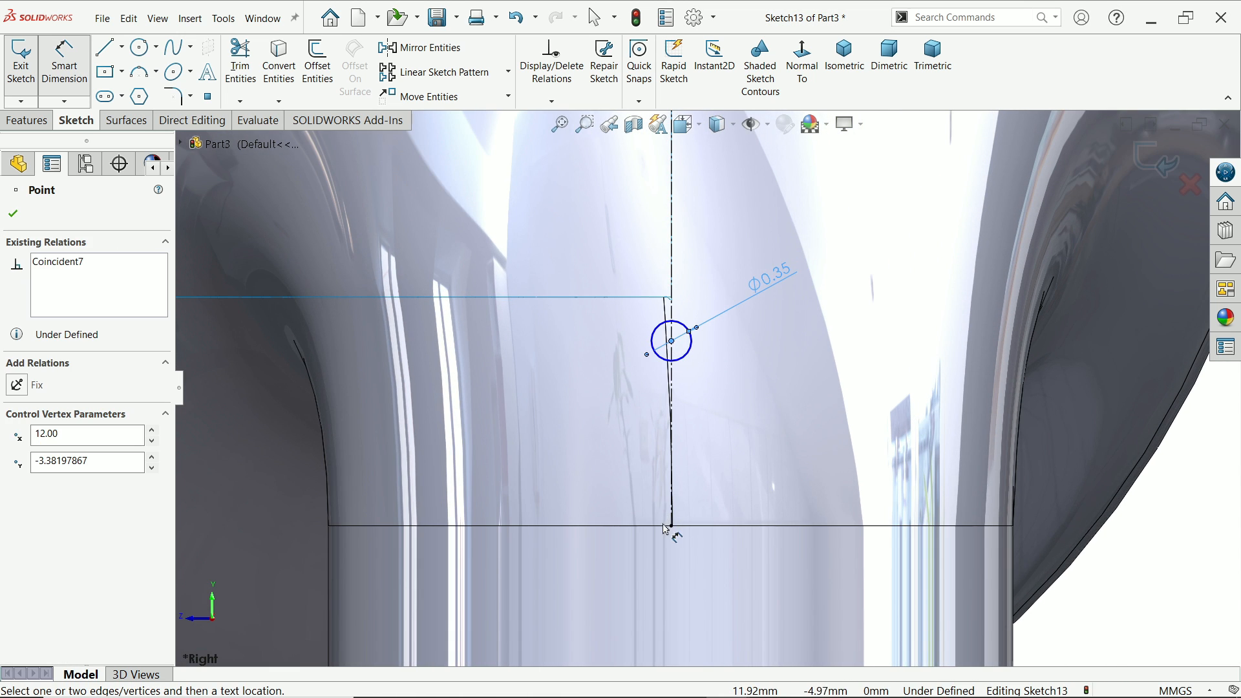
click(672, 526)
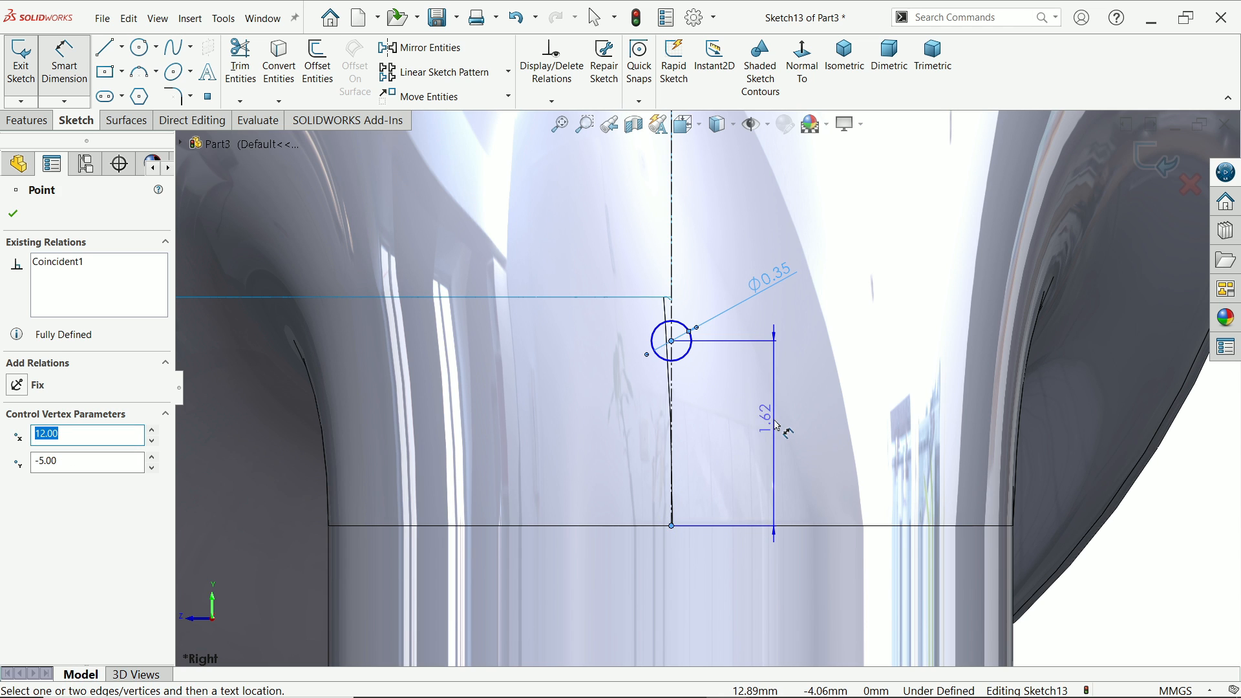
click(778, 426)
text(1.3)
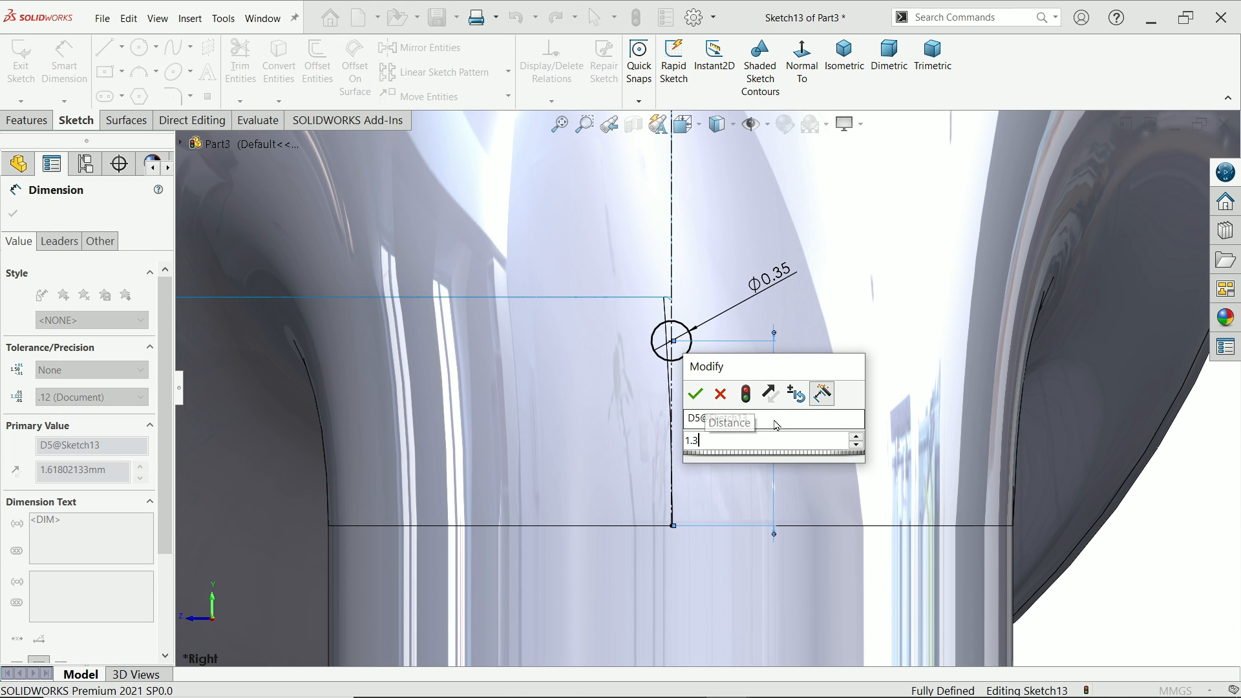
key(Return)
Trim the earbud surfaces with the current sketch in a standard trim, removing the regions inside the ellipse and the small circle
scroll(679, 332, up, 5)
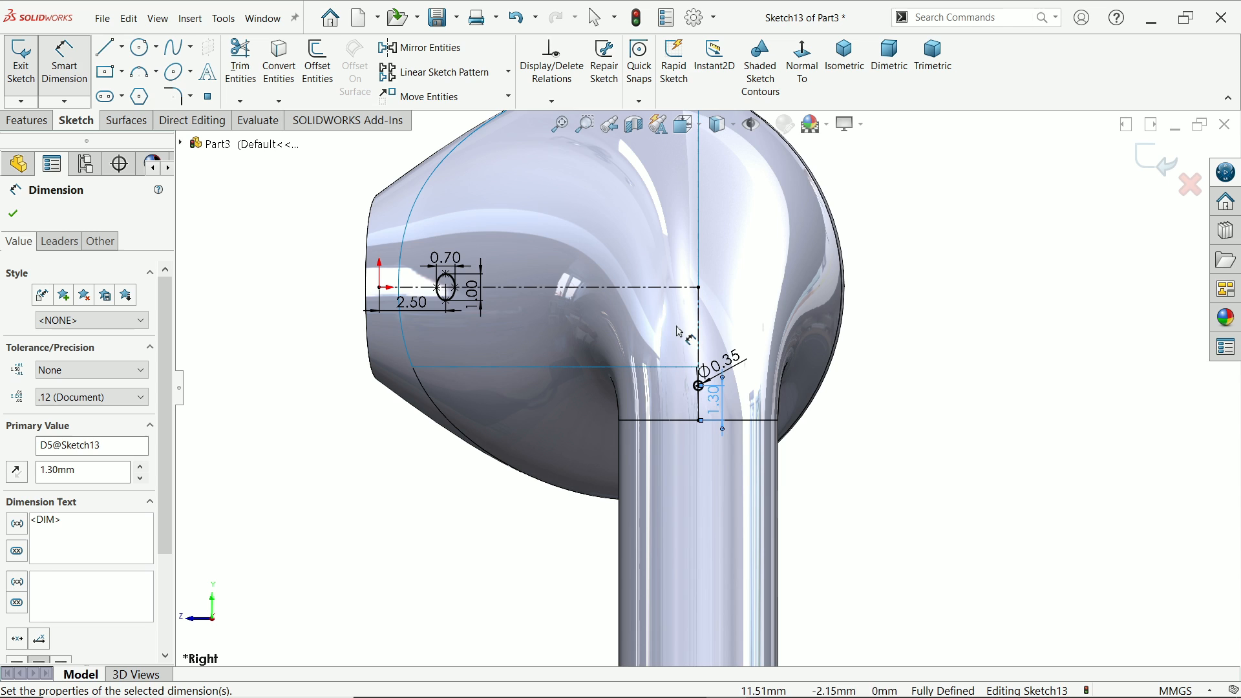
click(127, 120)
click(596, 72)
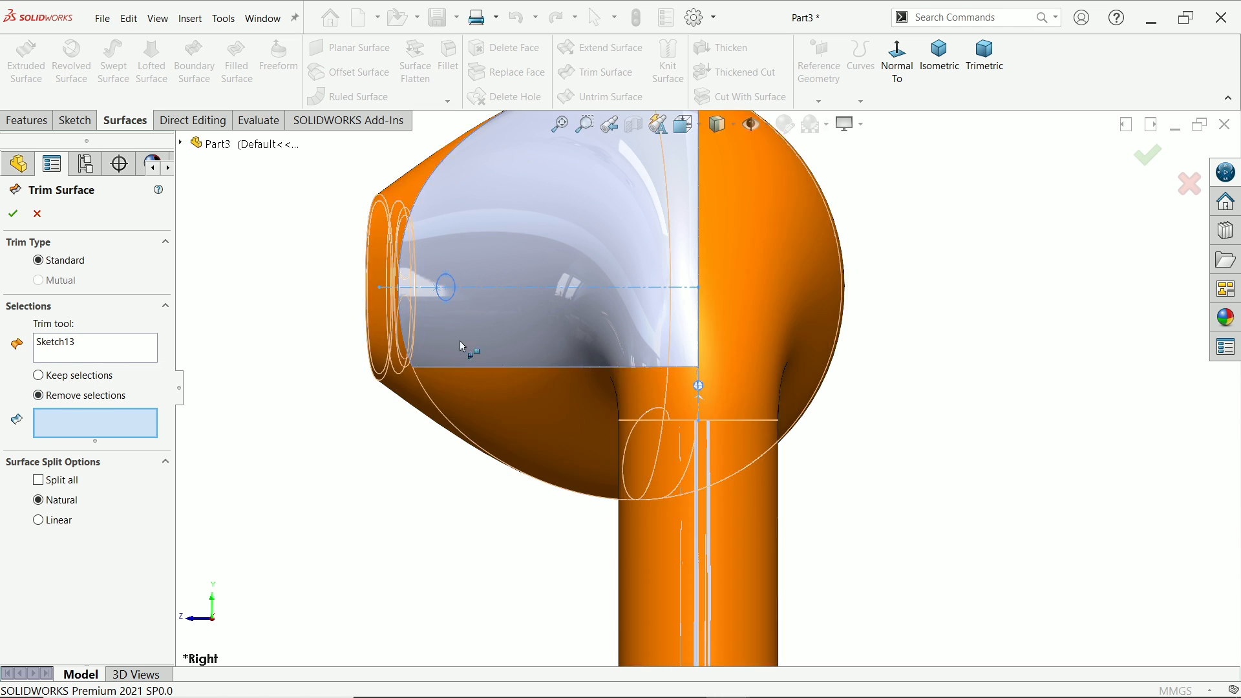
scroll(457, 347, down, 3)
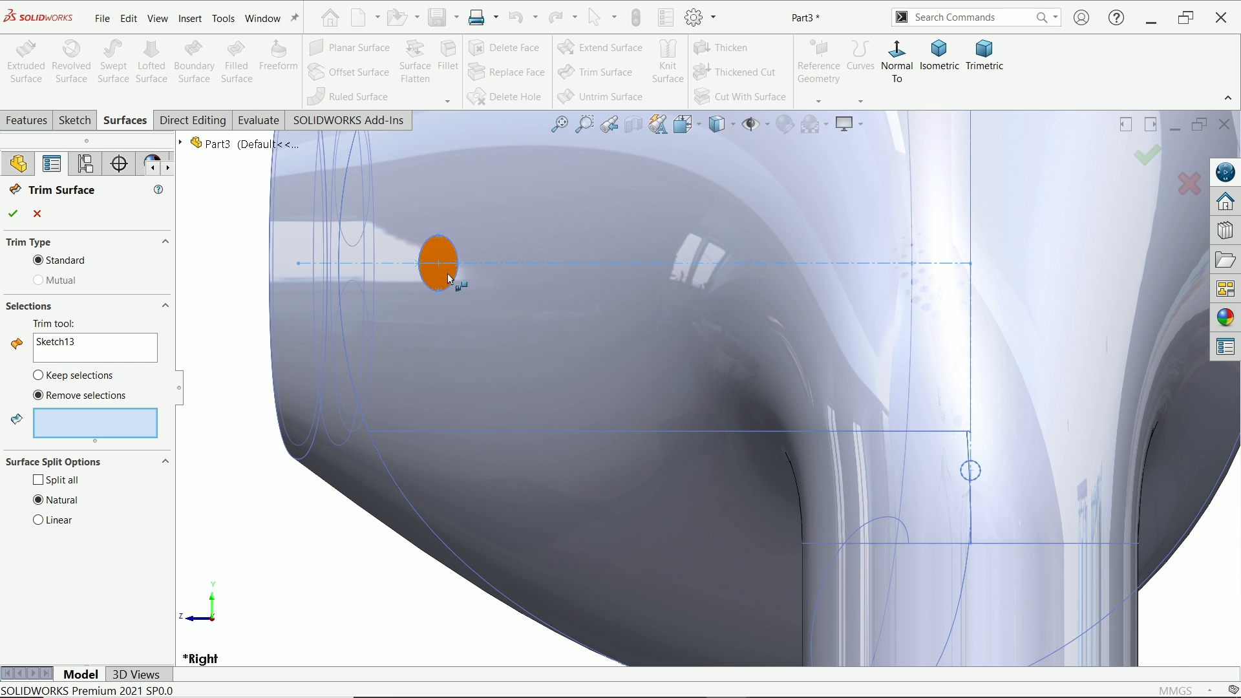
click(451, 278)
scroll(1028, 526, down, 3)
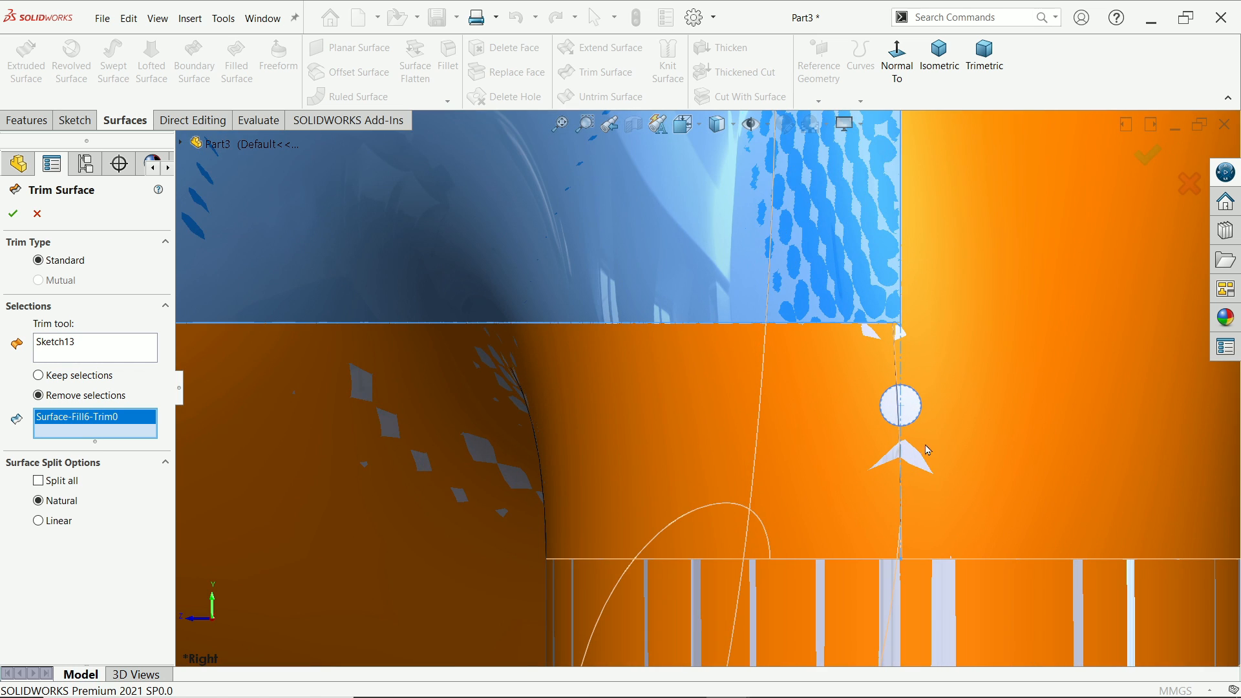
click(909, 414)
scroll(650, 452, up, 10)
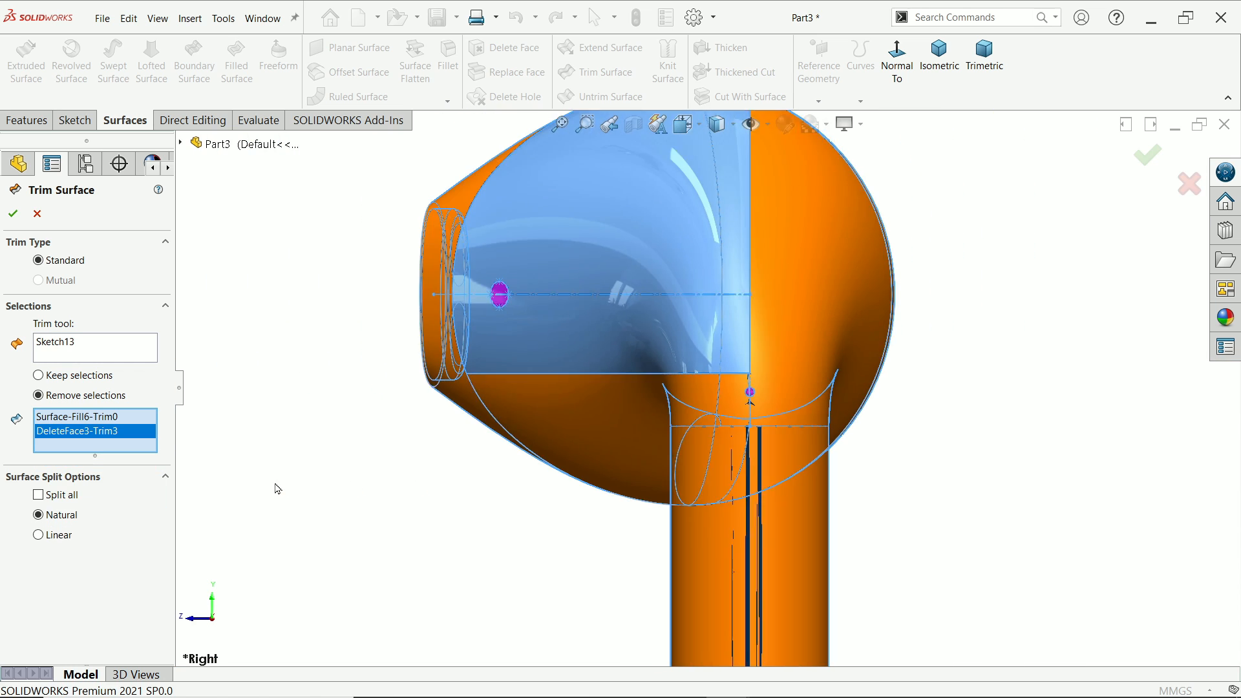
middle_drag(274, 488, 410, 521)
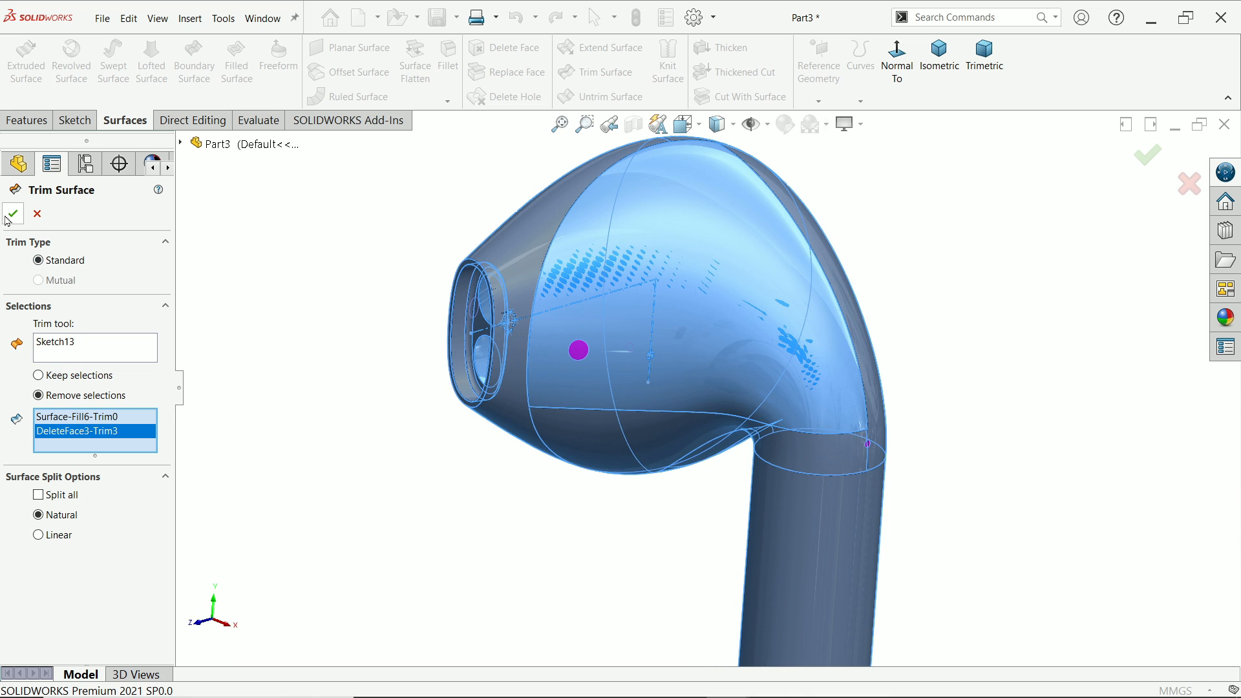
click(13, 214)
scroll(678, 447, down, 8)
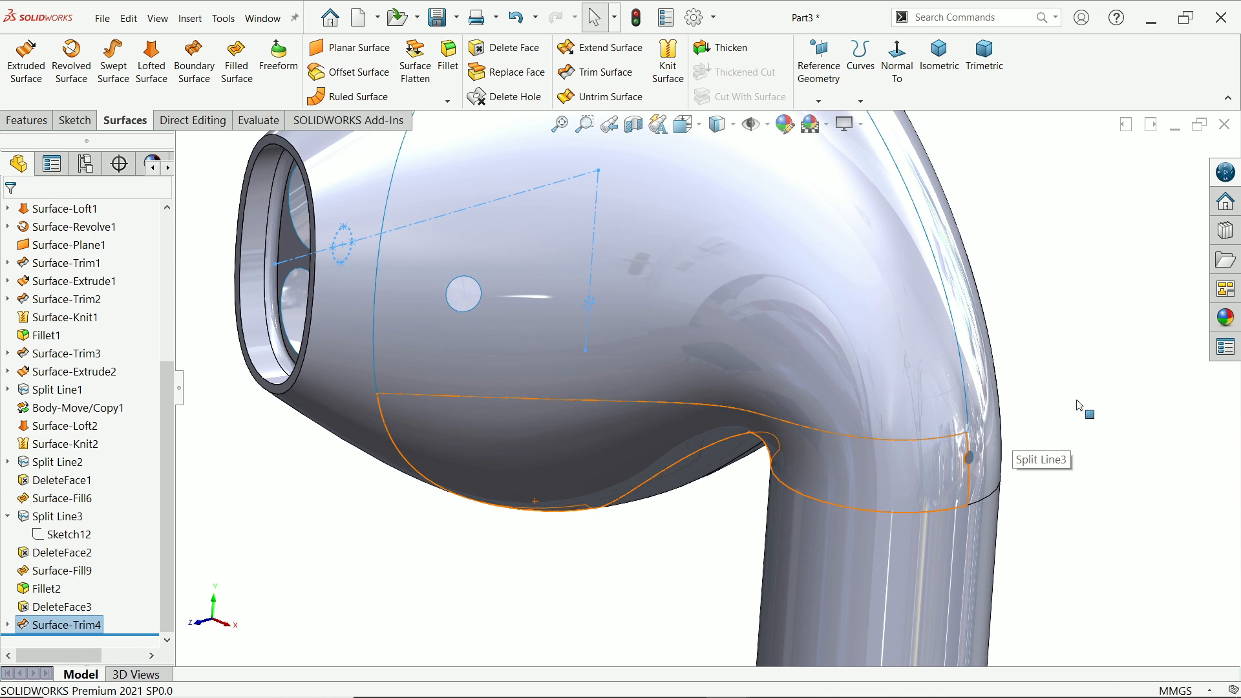
Start a sketch on the Right Plane and draw a horizontal centerline about 14 mm long from the origin towards the stem side
middle_drag(1011, 386, 1073, 388)
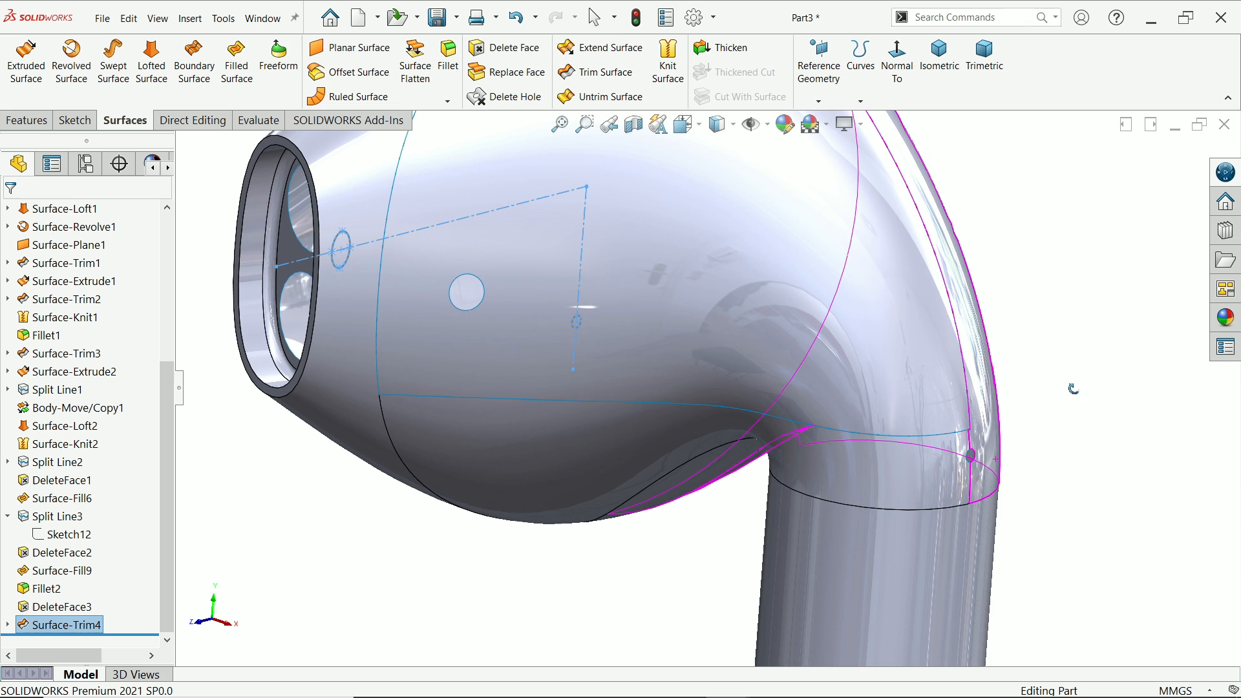
scroll(1035, 398, up, 2)
drag(166, 368, 166, 231)
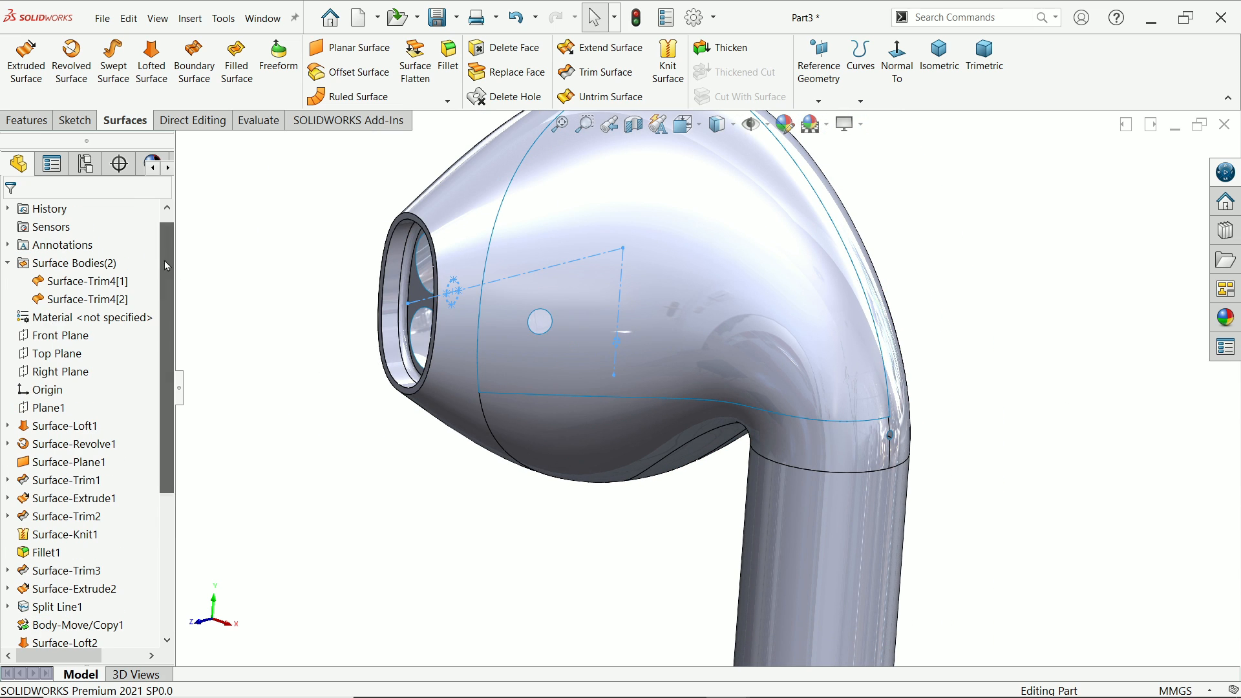
click(51, 373)
click(55, 355)
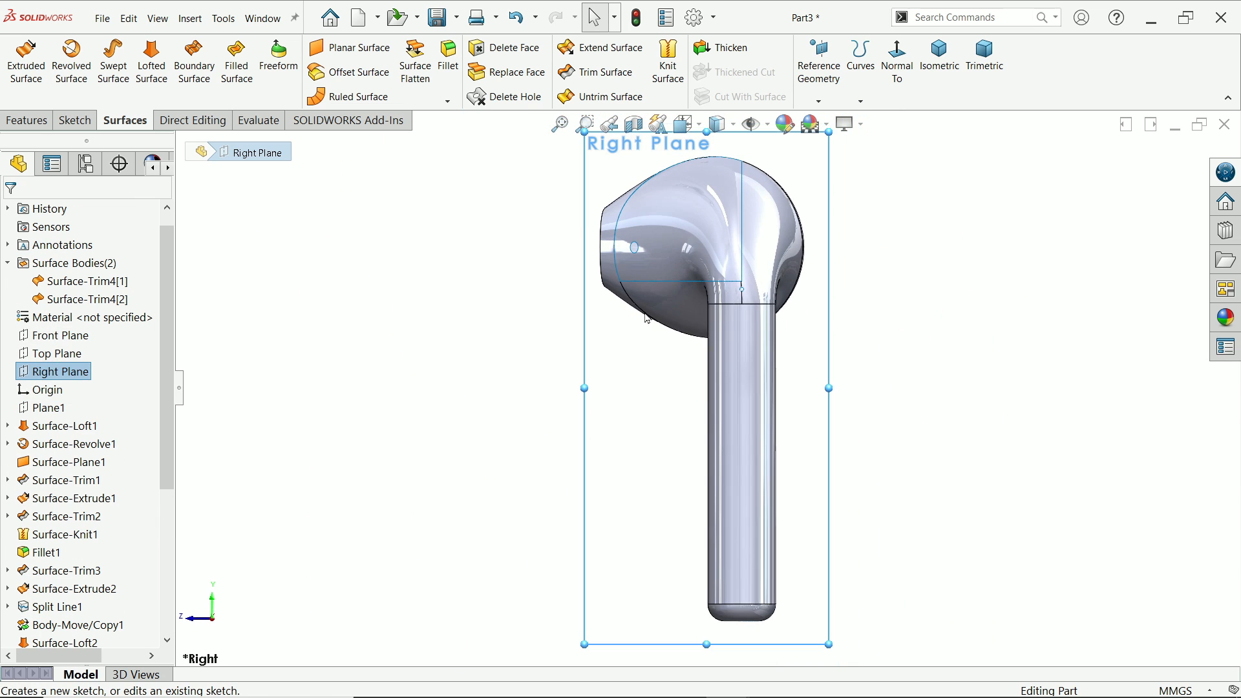
click(121, 46)
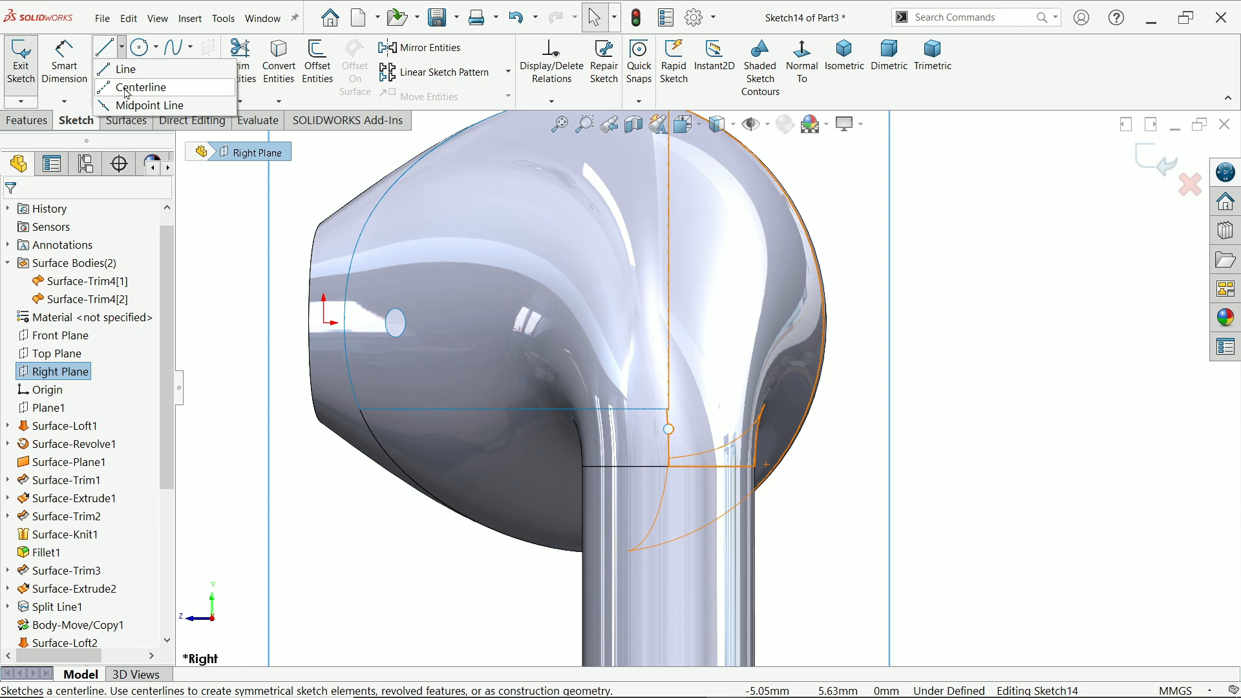
click(137, 86)
click(326, 323)
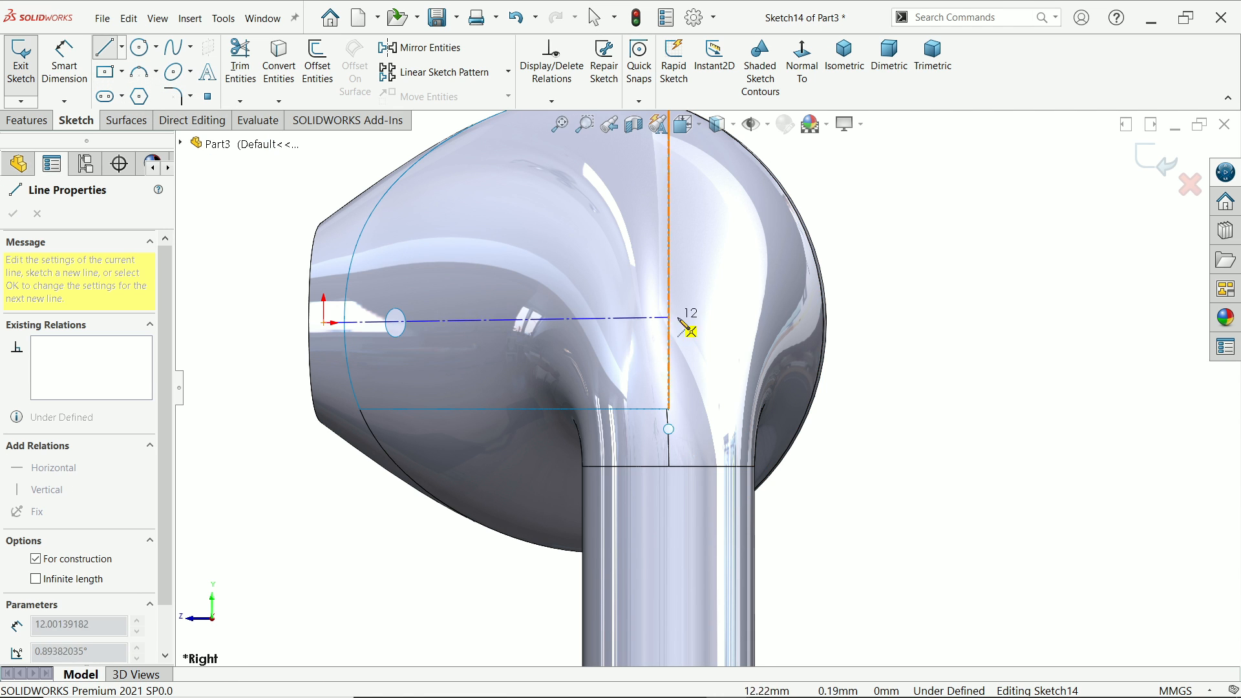
click(724, 323)
right_click(726, 323)
click(782, 297)
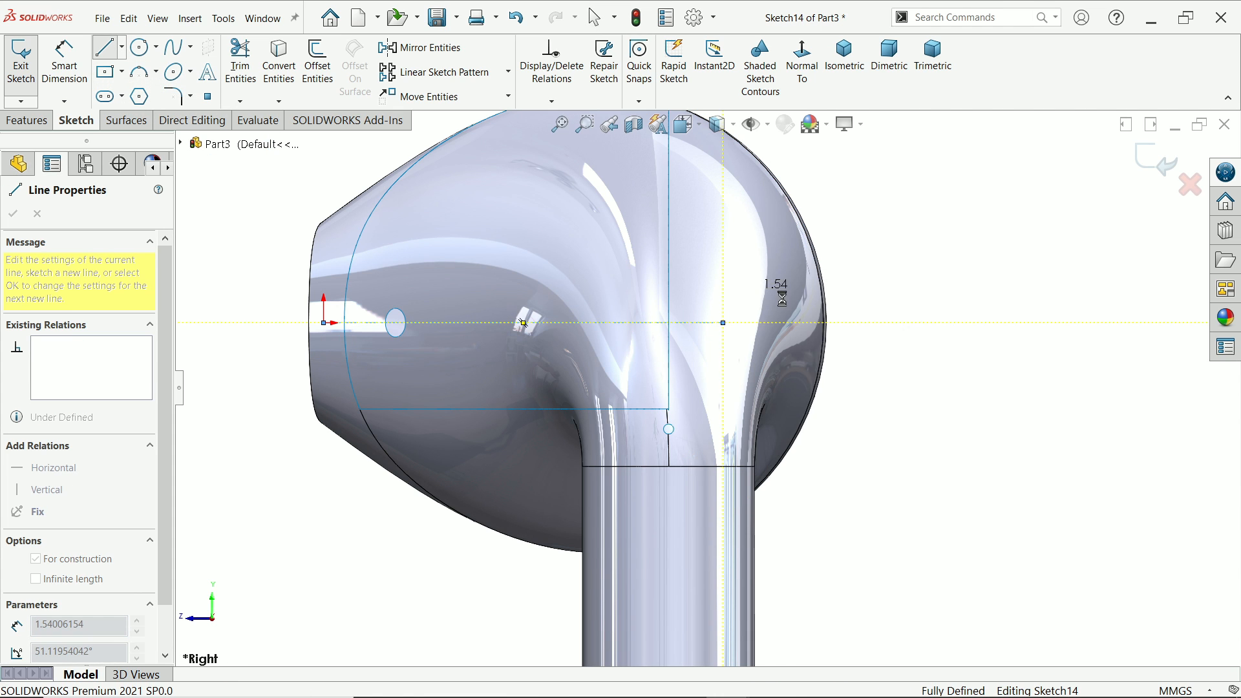
Draw a centerpoint straight slot along the centerline up to its free end, about 5.5 mm between arc centres and 2.4 mm wide
scroll(701, 304, down, 3)
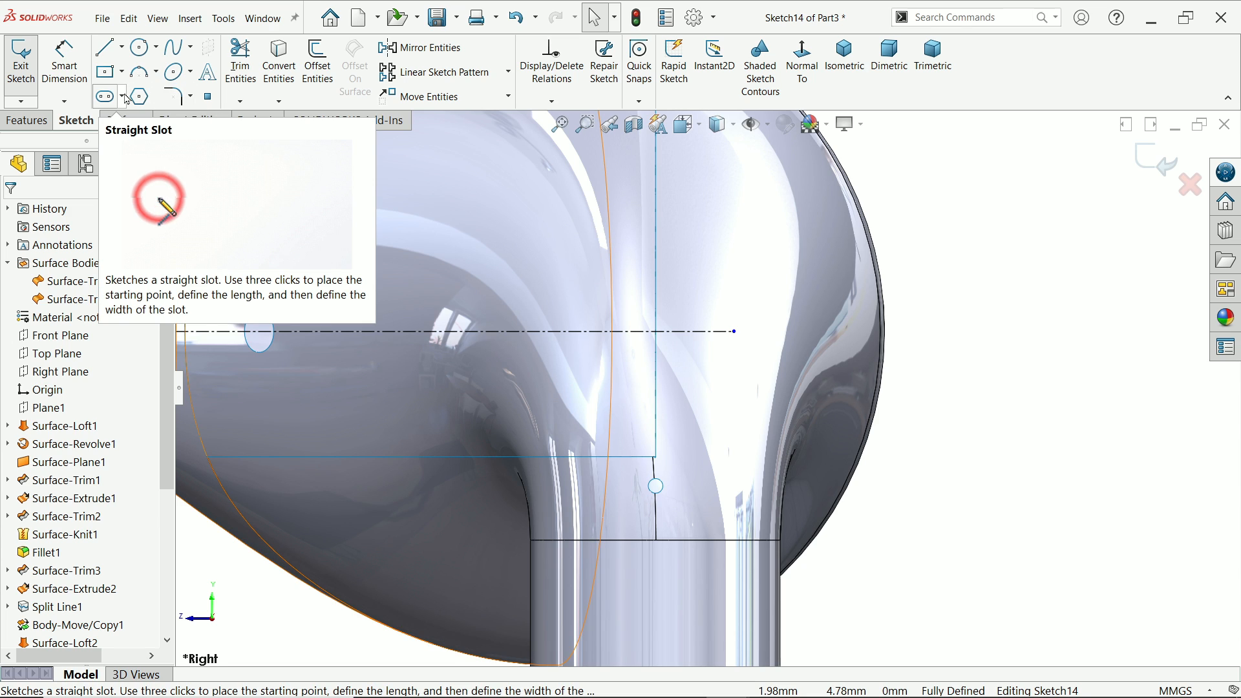
click(125, 96)
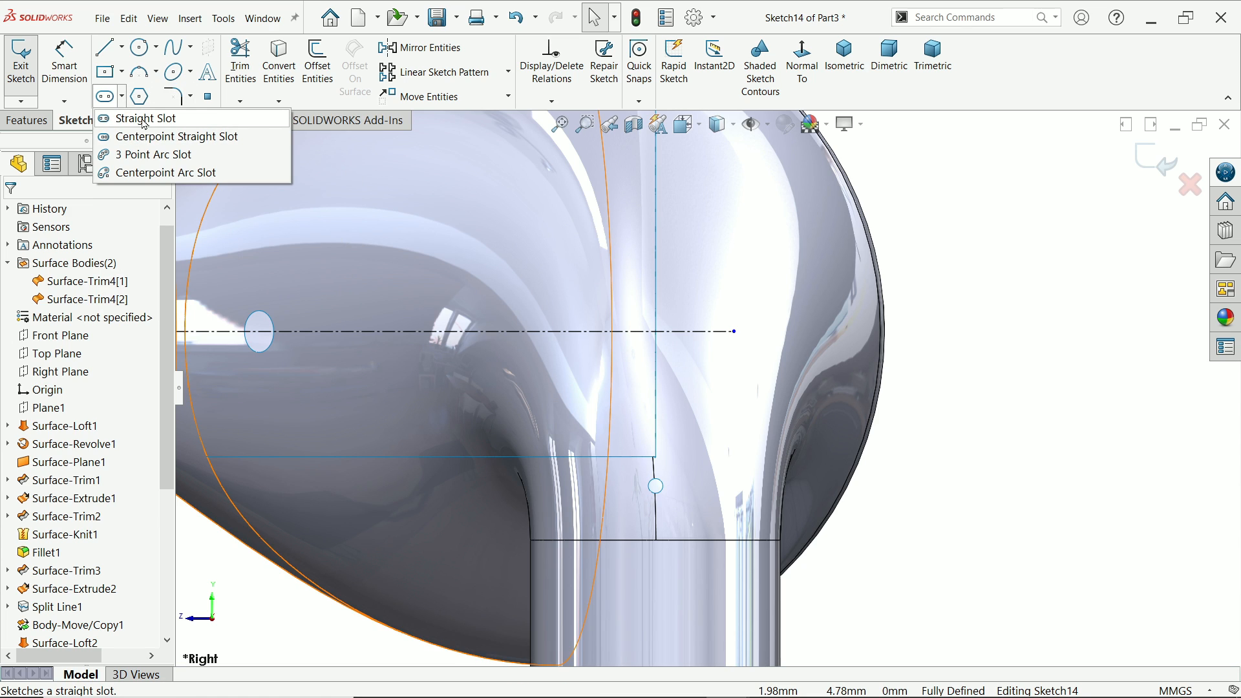
click(144, 119)
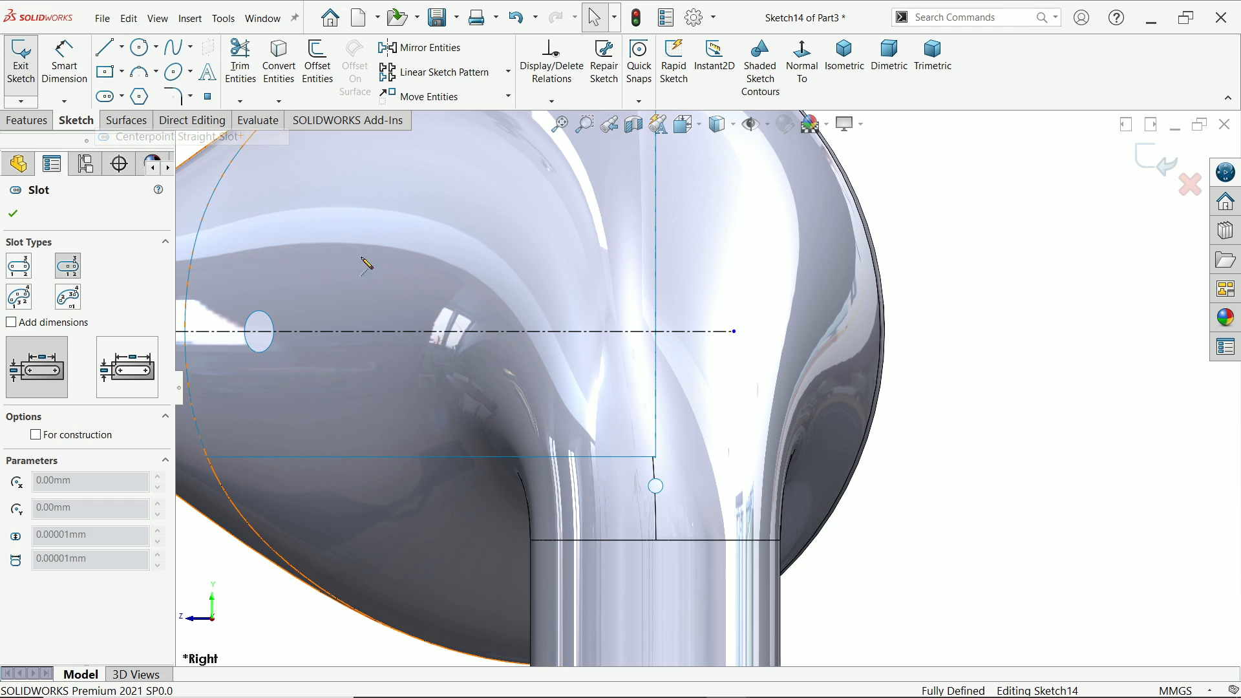
click(619, 332)
click(735, 332)
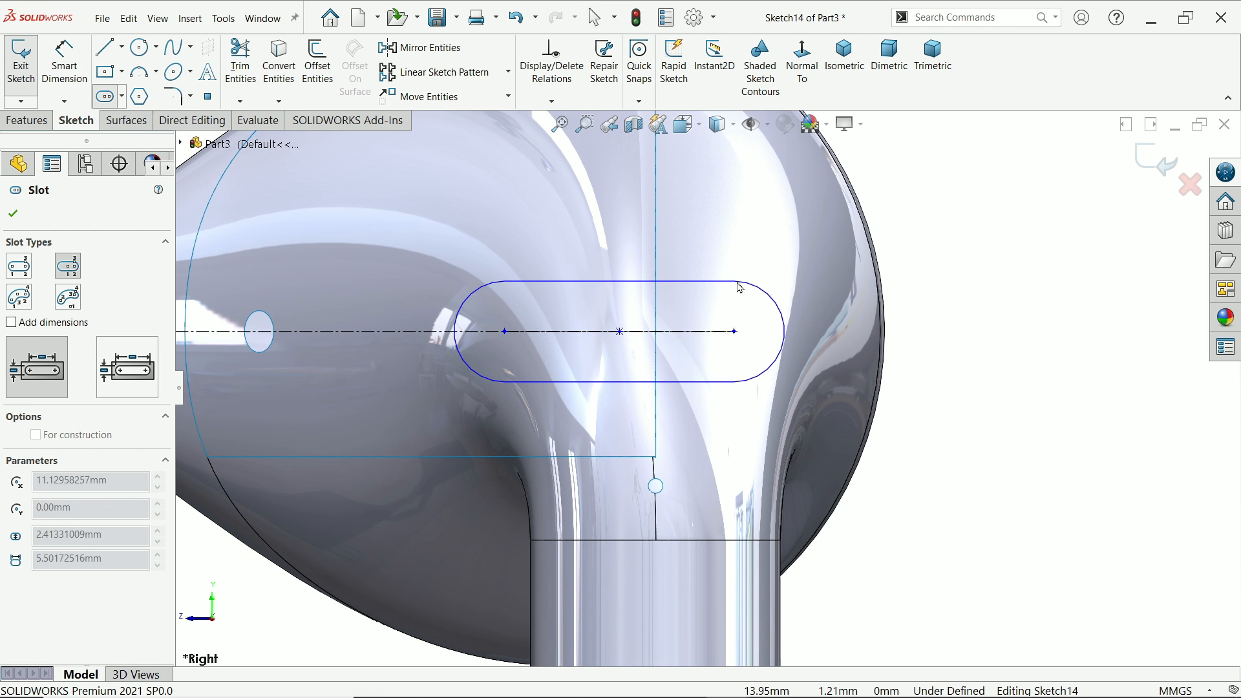
click(737, 285)
scroll(808, 388, up, 3)
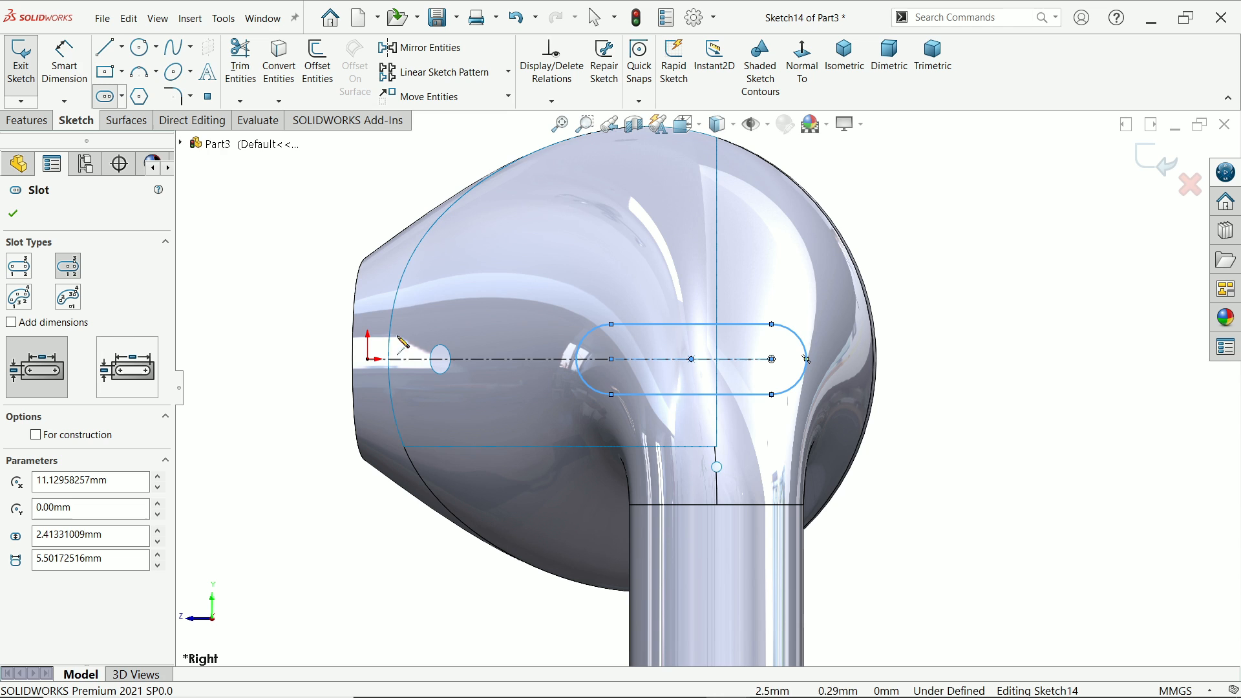
Draw a circle of about 1.1 mm radius centred on the centerline, about 4.6 mm from the origin
click(141, 47)
scroll(517, 331, down, 3)
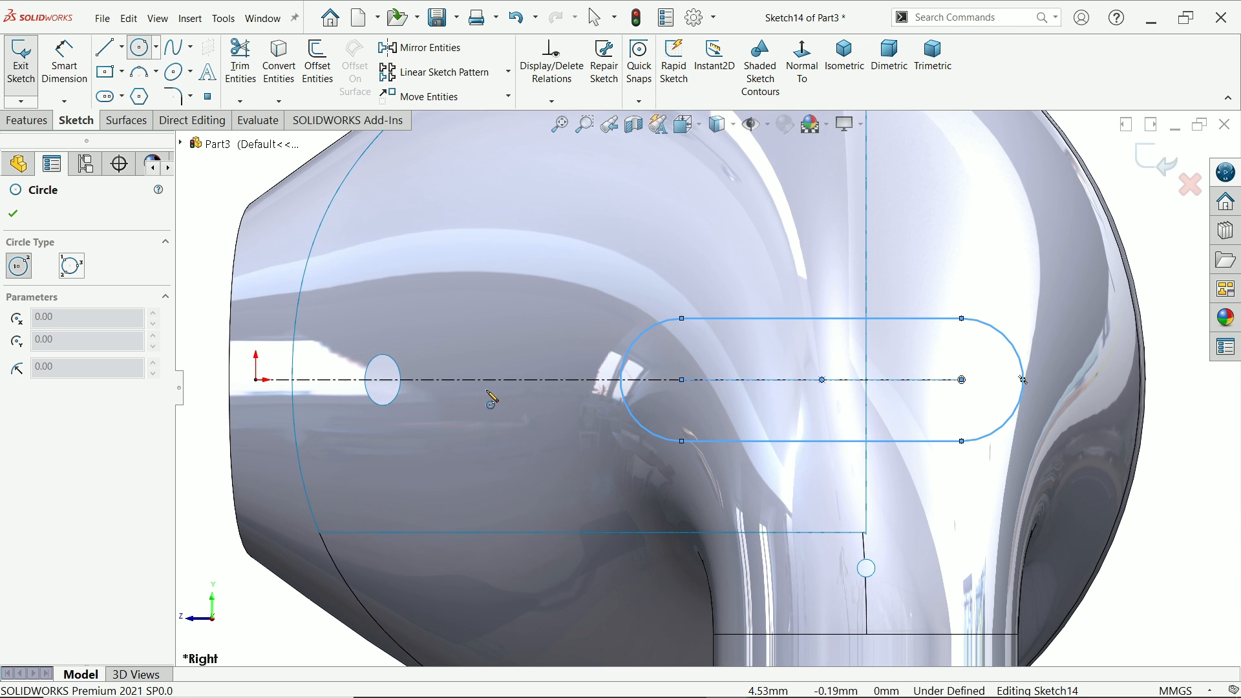
click(491, 382)
click(502, 324)
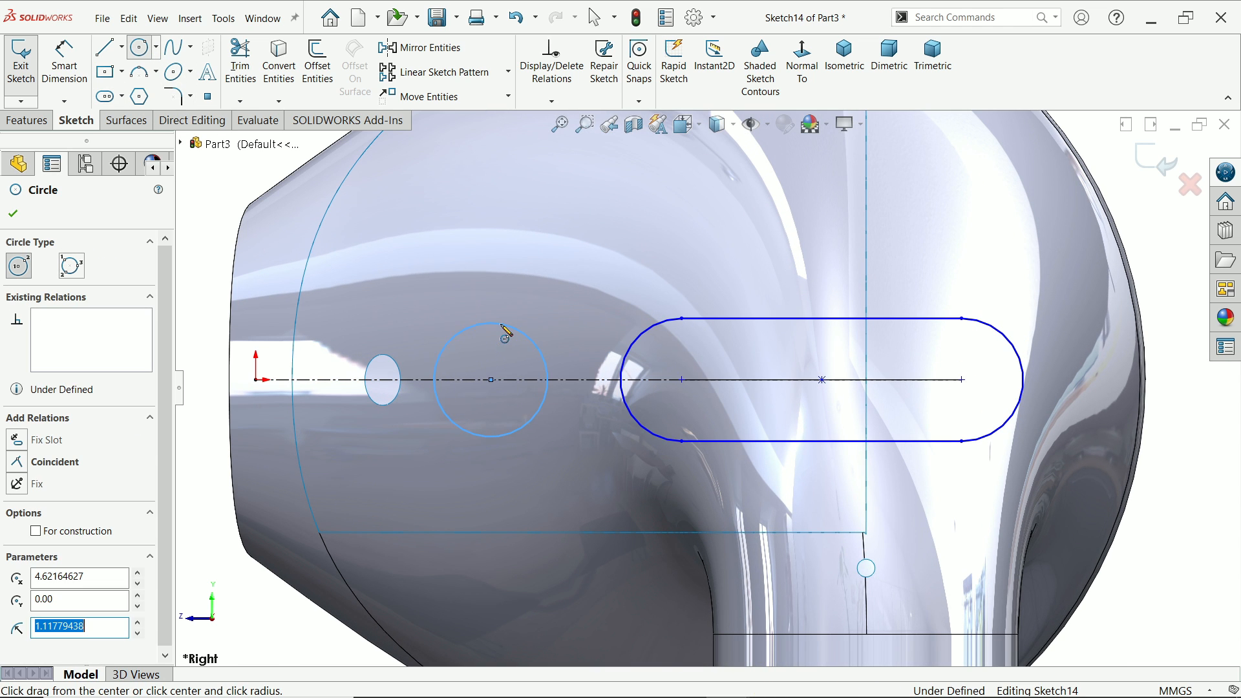
Dimension the distance from the origin to the circle's centre as 5.5 mm
click(65, 64)
scroll(436, 294, up, 1)
scroll(560, 401, up, 1)
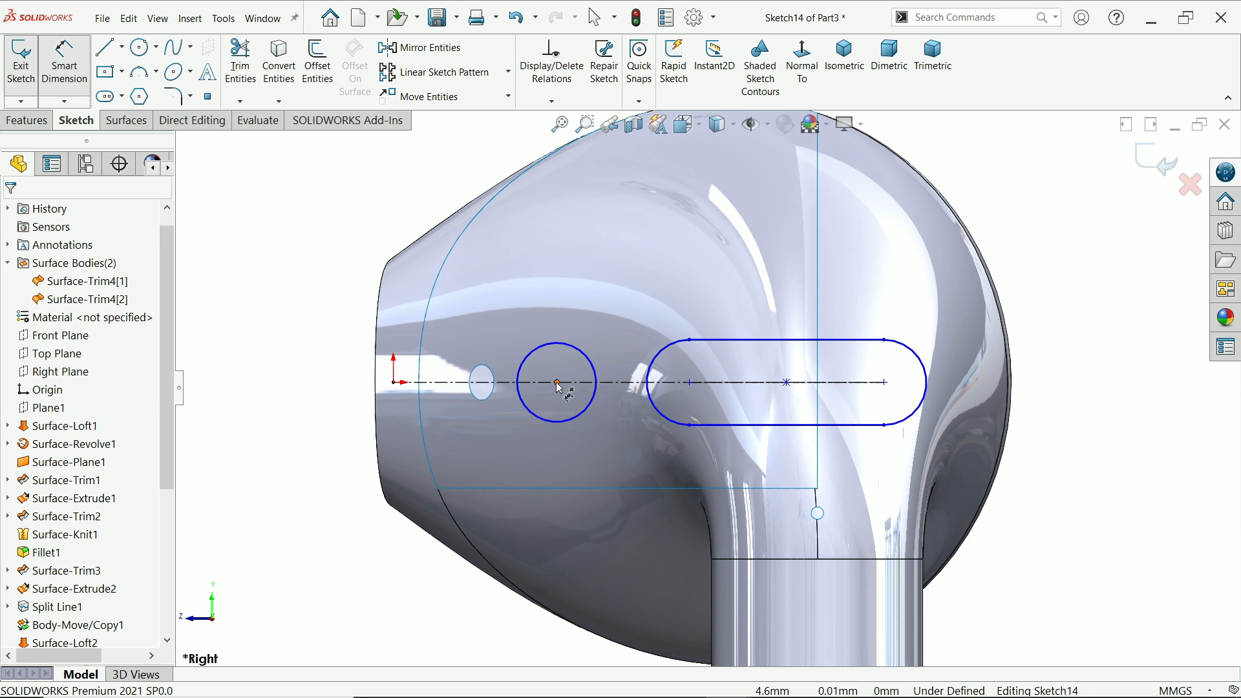
click(558, 384)
click(394, 384)
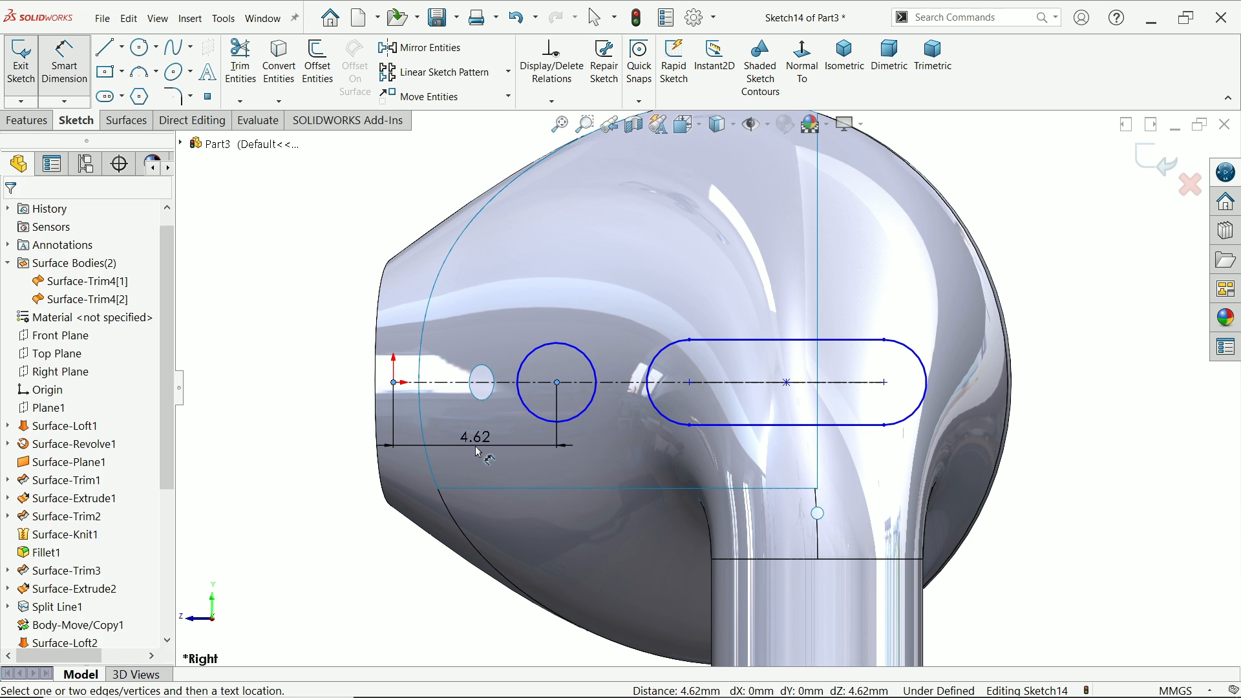
click(478, 451)
text(5.5)
key(Return)
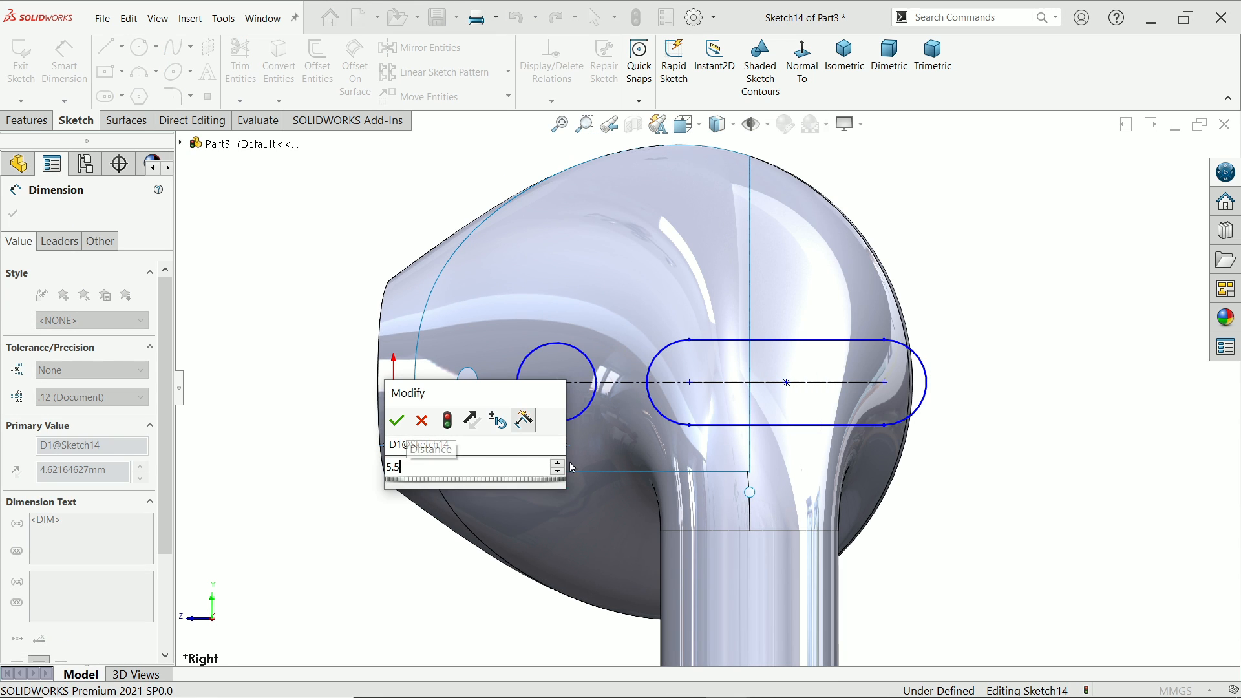
Dimension the distance from the origin to the slot's centre point as 13 mm
click(787, 383)
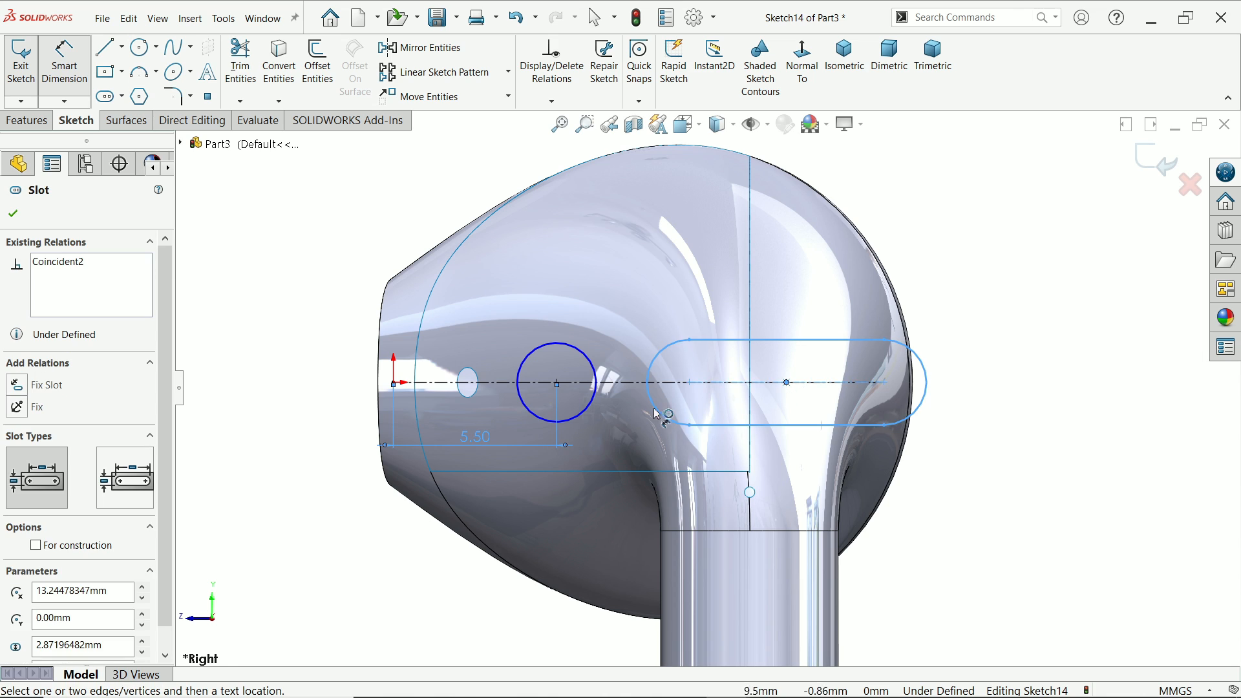
click(394, 383)
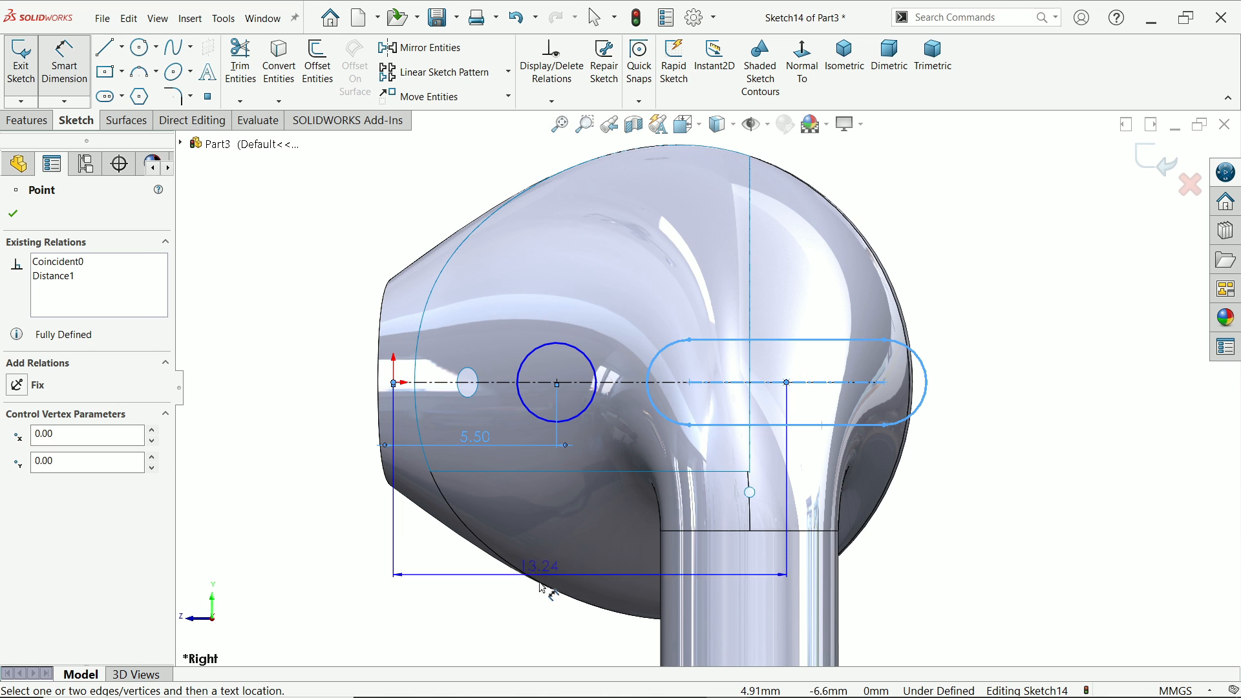
click(606, 229)
text(13)
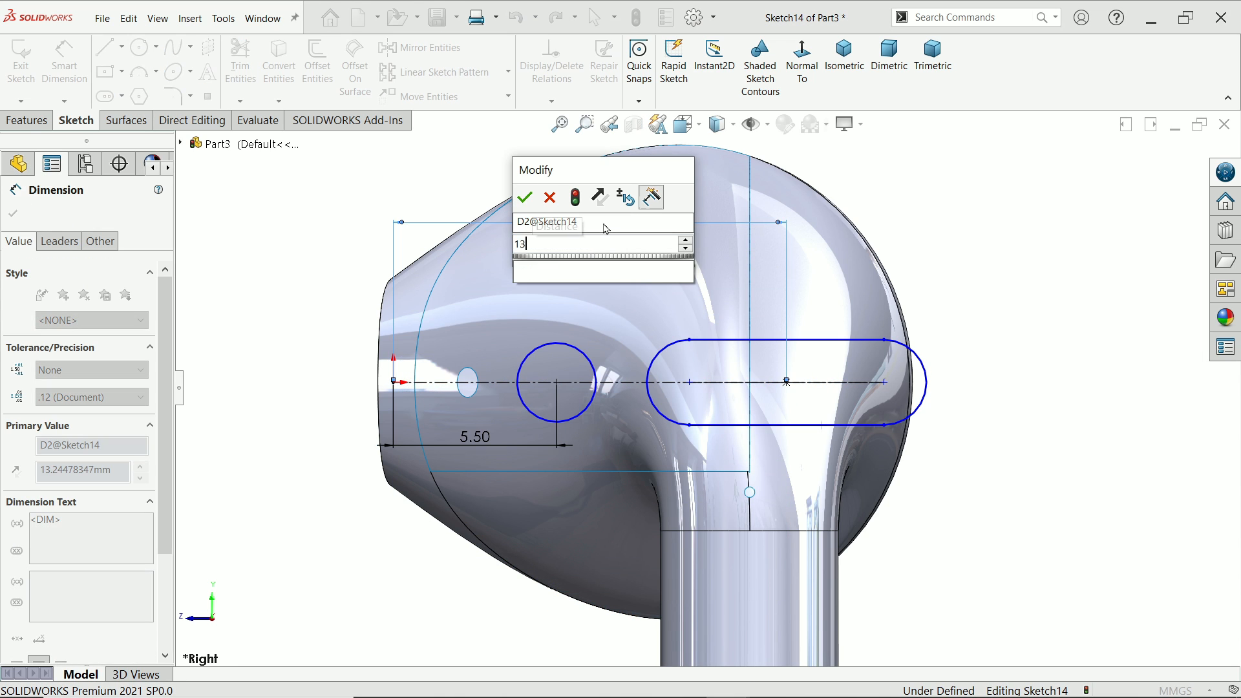
key(Return)
Dimension the slot's end arc with a radius of 0.75 mm
scroll(660, 320, down, 2)
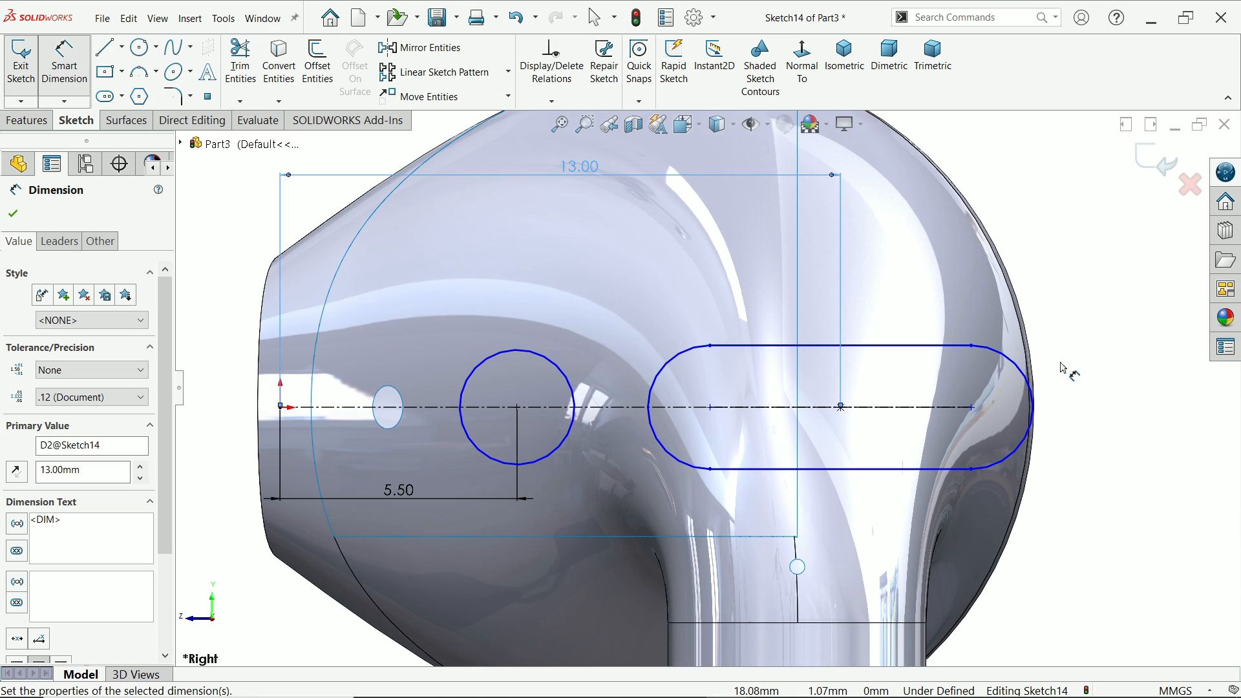
click(1018, 365)
click(1047, 337)
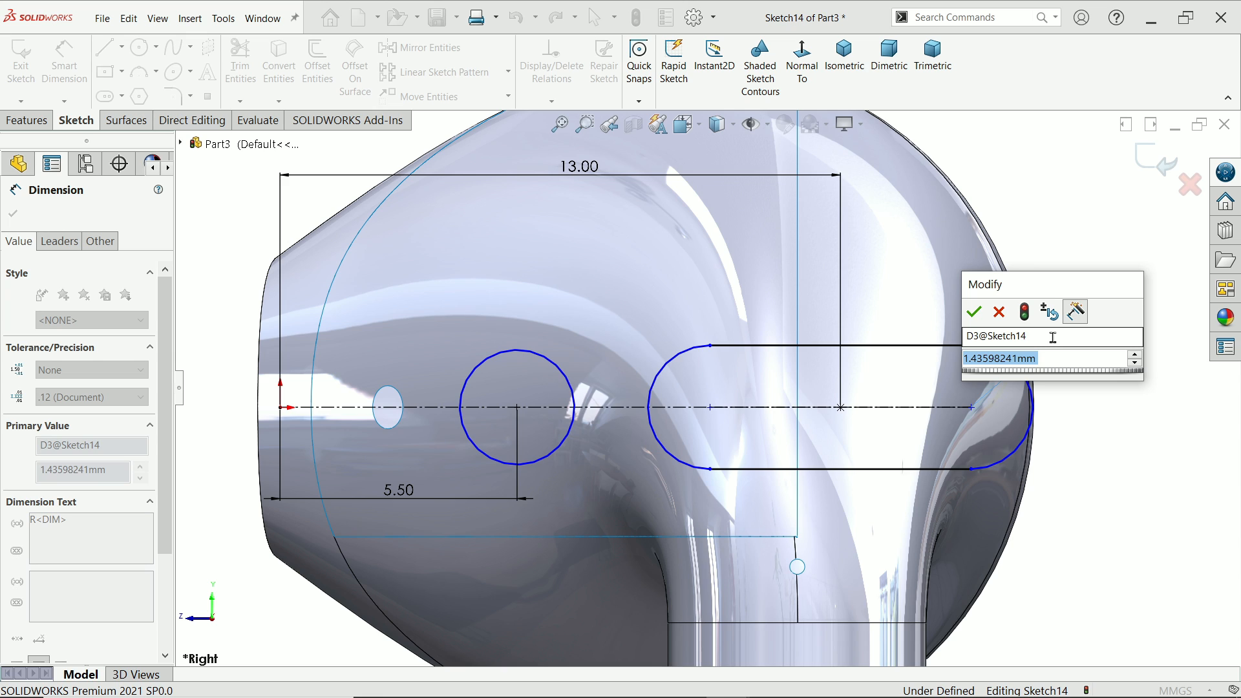
text(0.75)
key(Return)
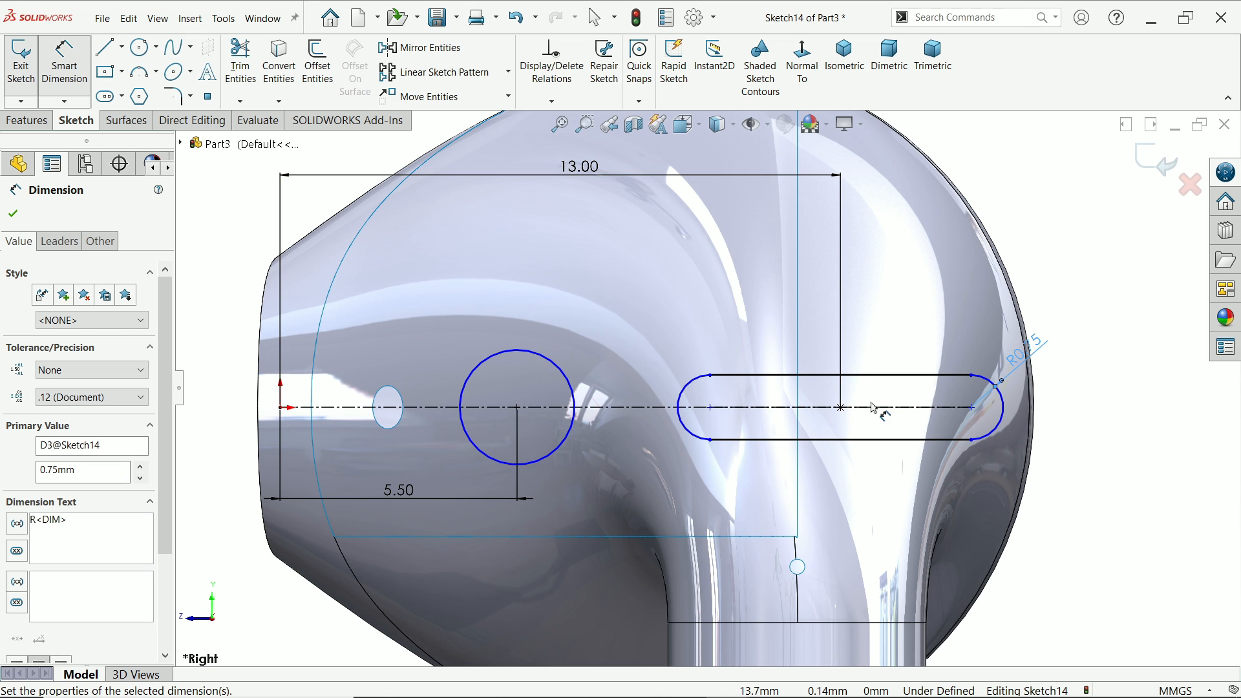
Dimension the distance between the slot's two arc centres as 2 mm
click(717, 404)
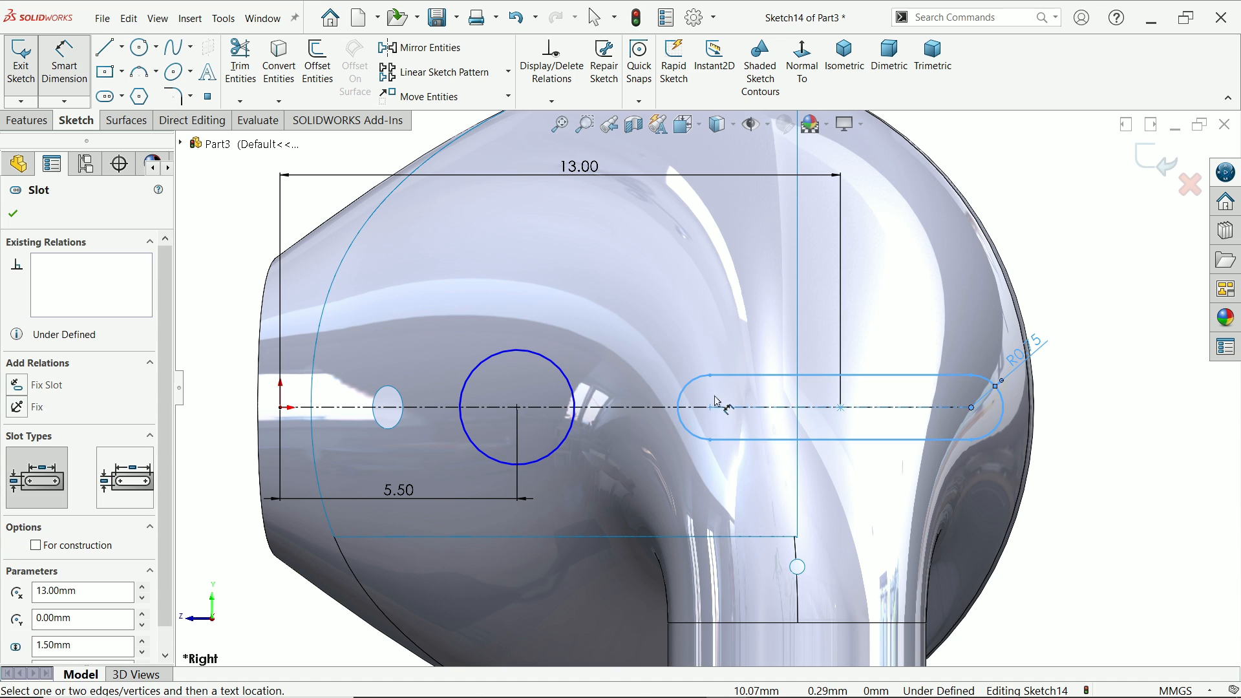
click(720, 409)
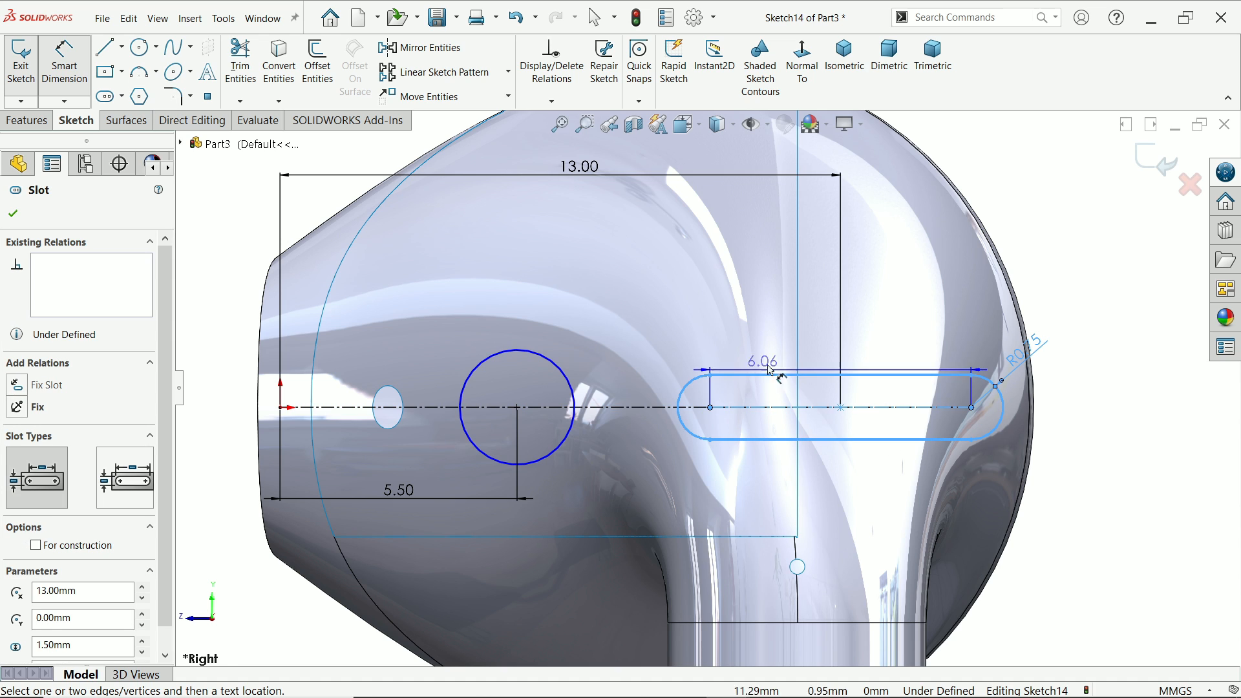
click(813, 333)
text(2)
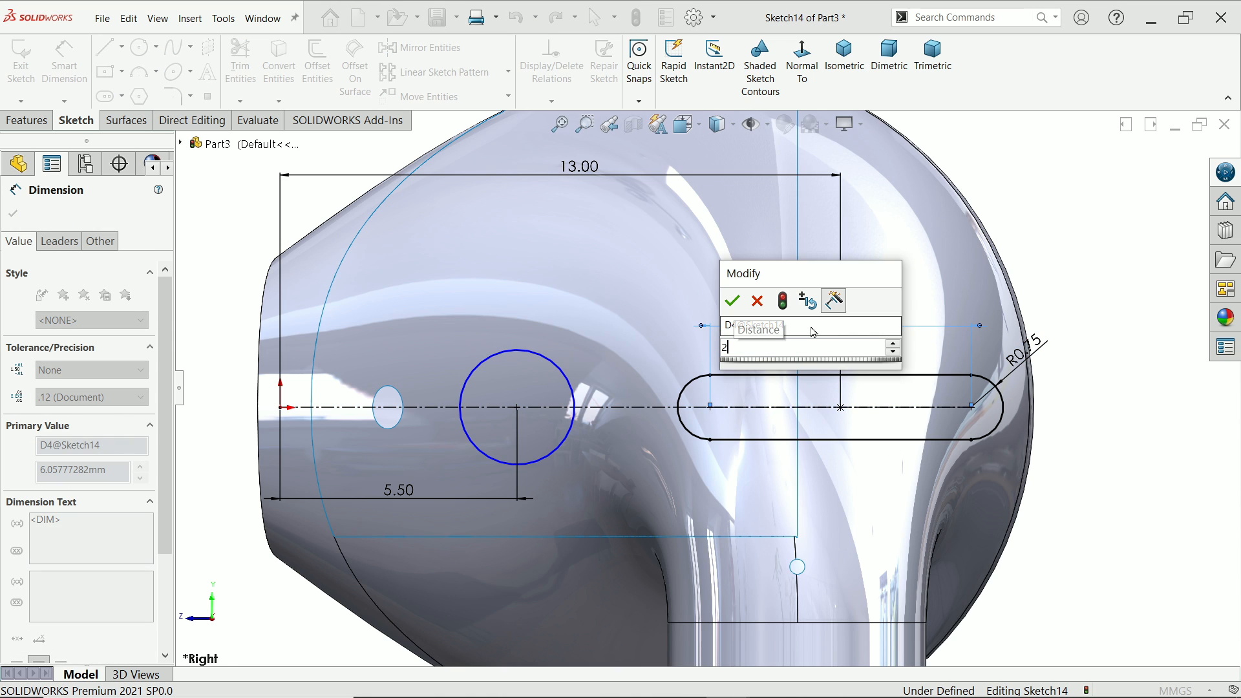
key(Return)
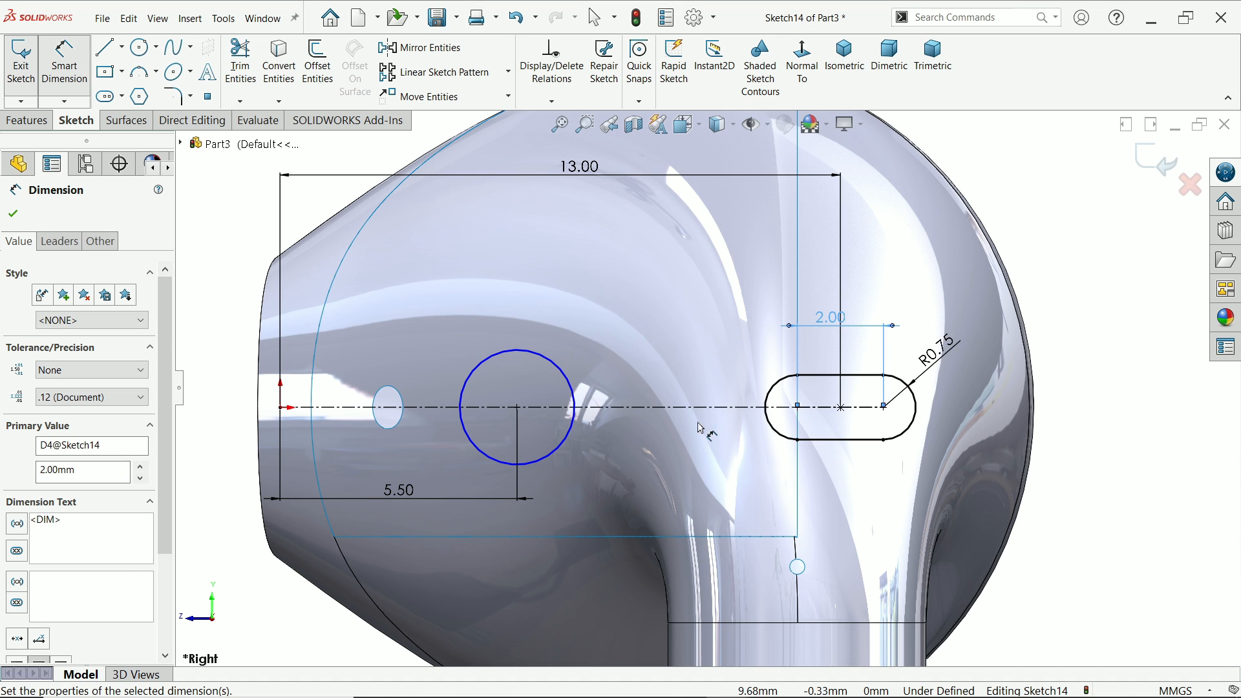
Dimension the circle's diameter as 1.5 mm and finish dimensioning
click(541, 362)
text(1.5)
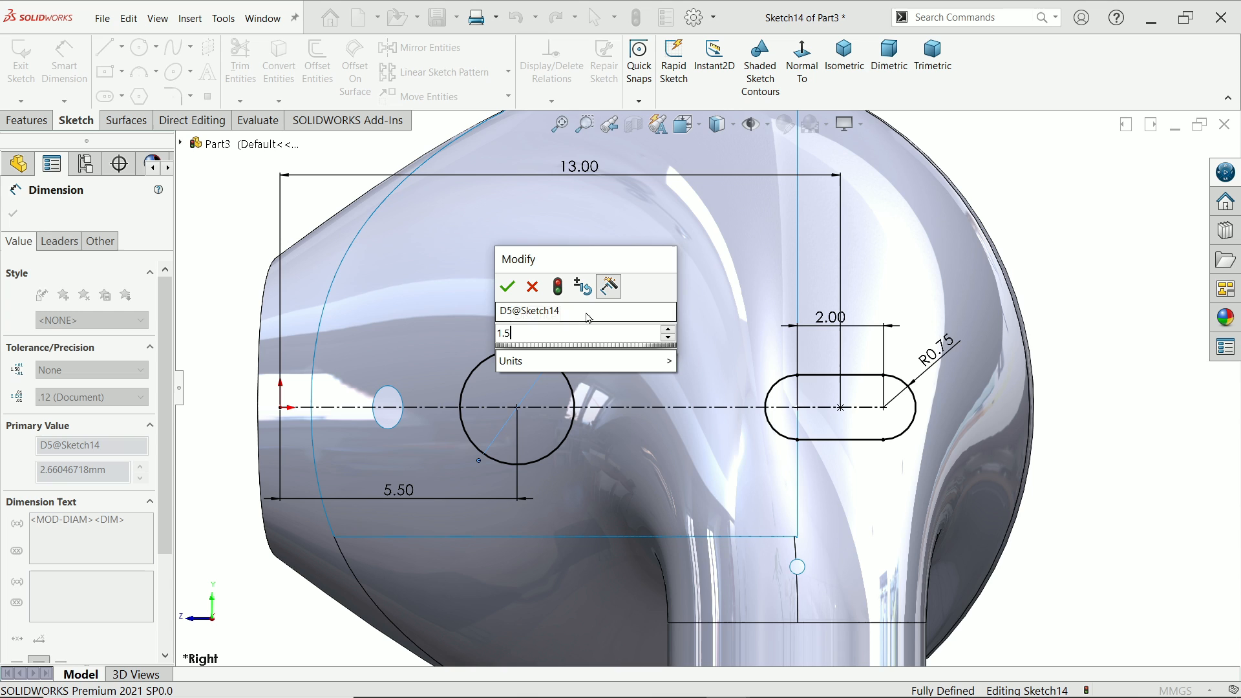
key(Return)
scroll(787, 441, up, 3)
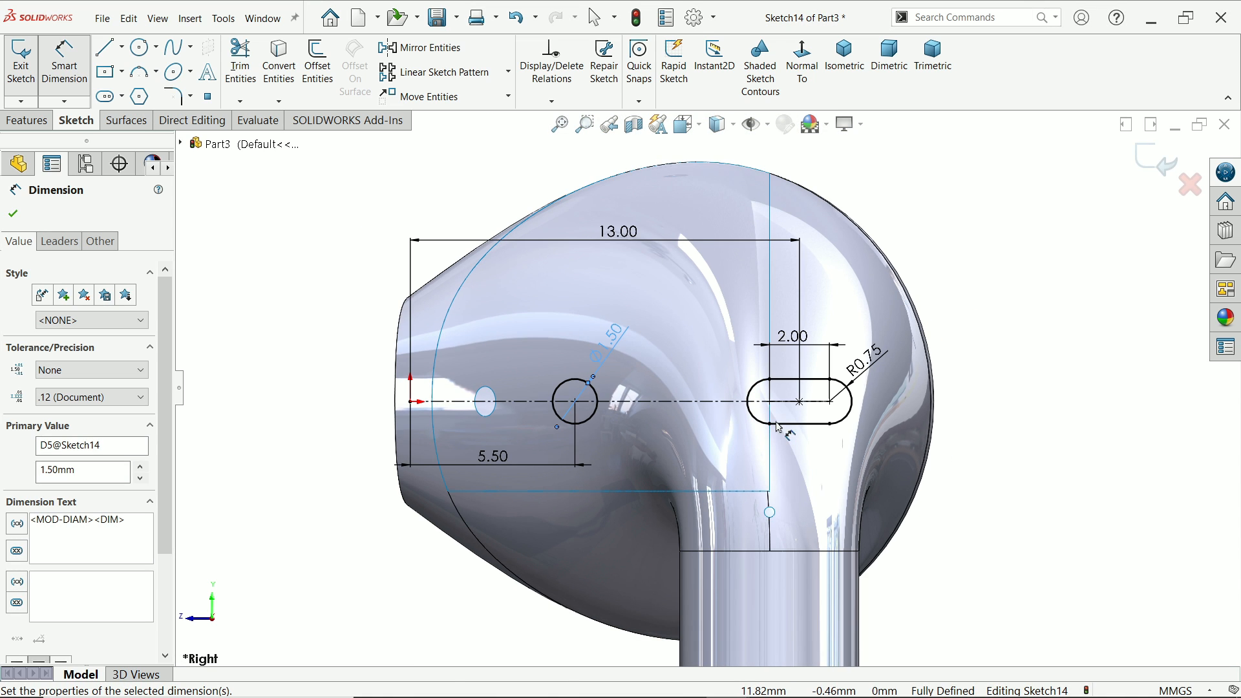
click(14, 213)
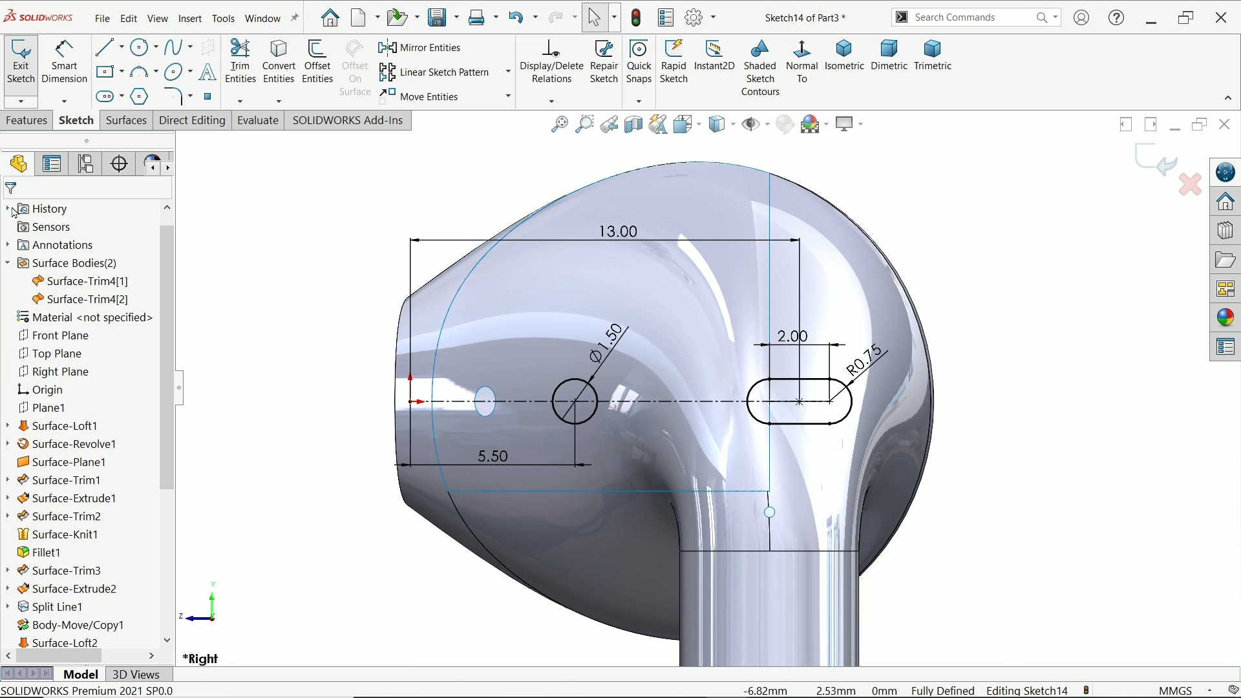
Trim the earbud head surface with the current sketch, removing the slot-shaped and circular pieces on the head's far side
click(126, 120)
click(598, 73)
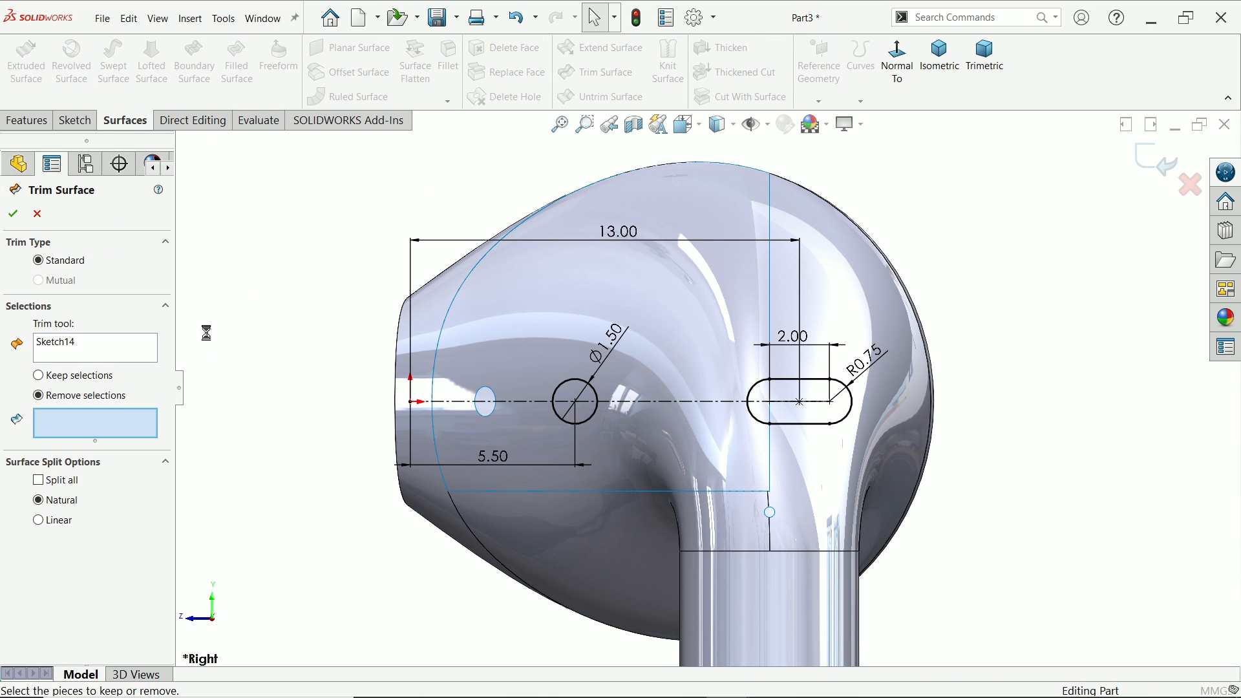
click(52, 344)
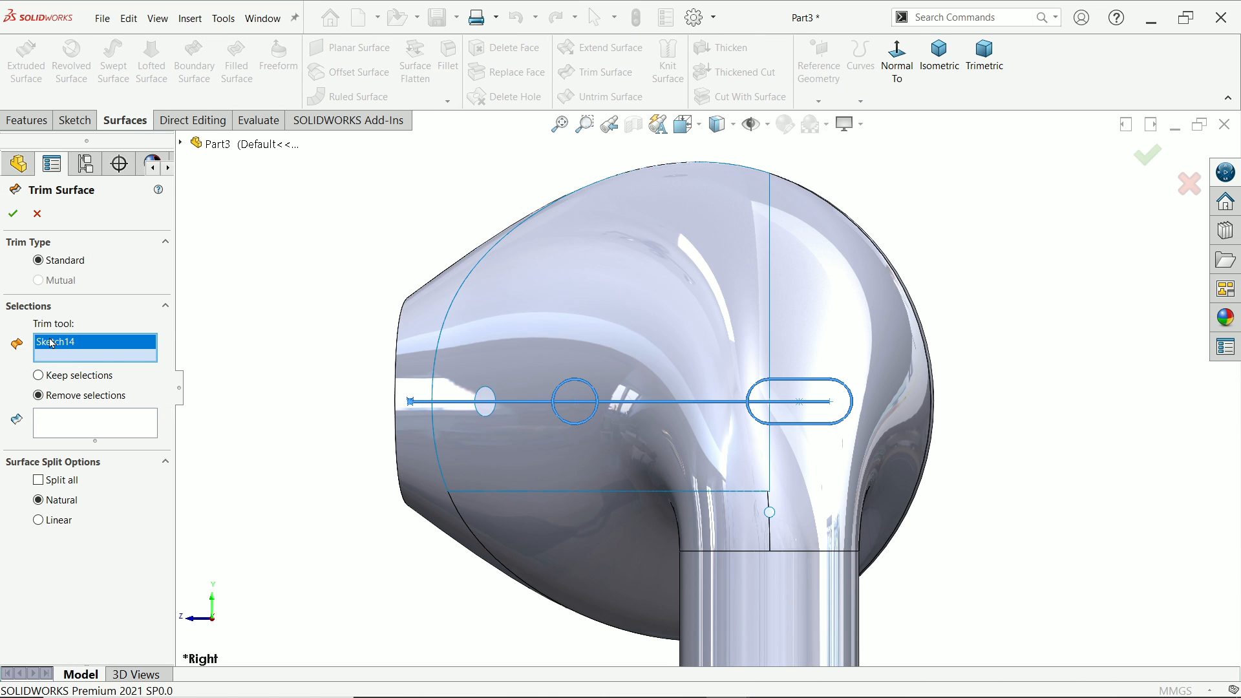
click(60, 435)
middle_drag(214, 353, 362, 388)
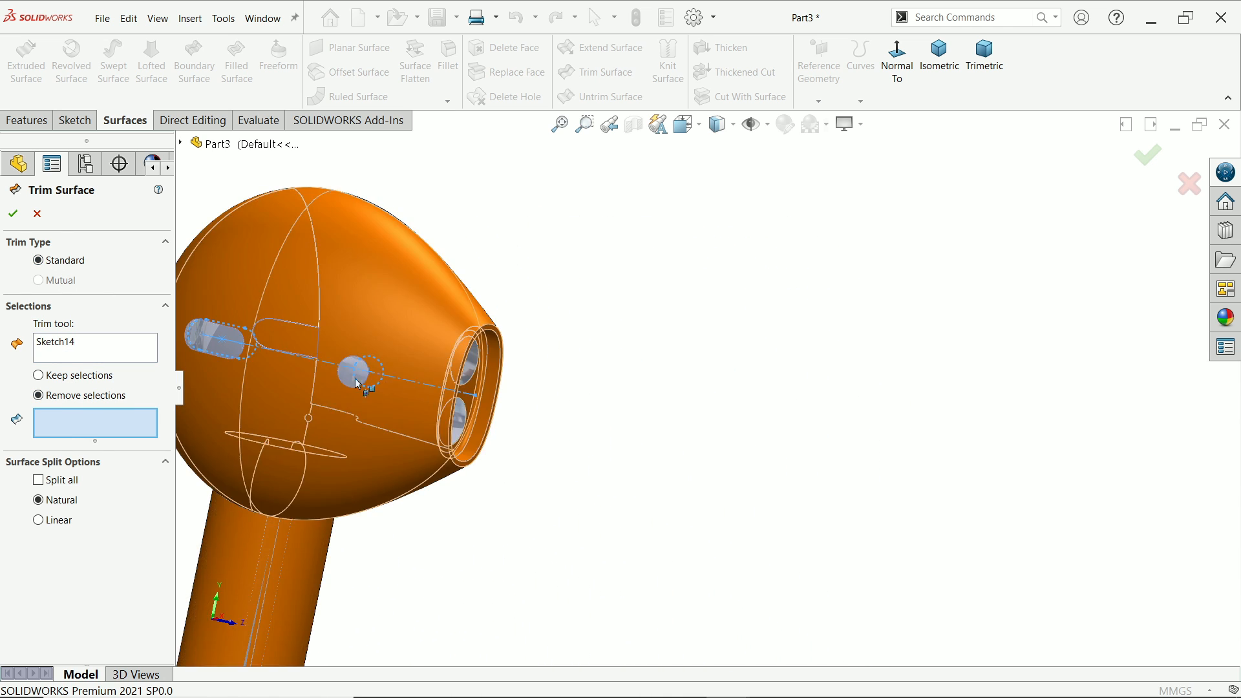
scroll(411, 383, down, 8)
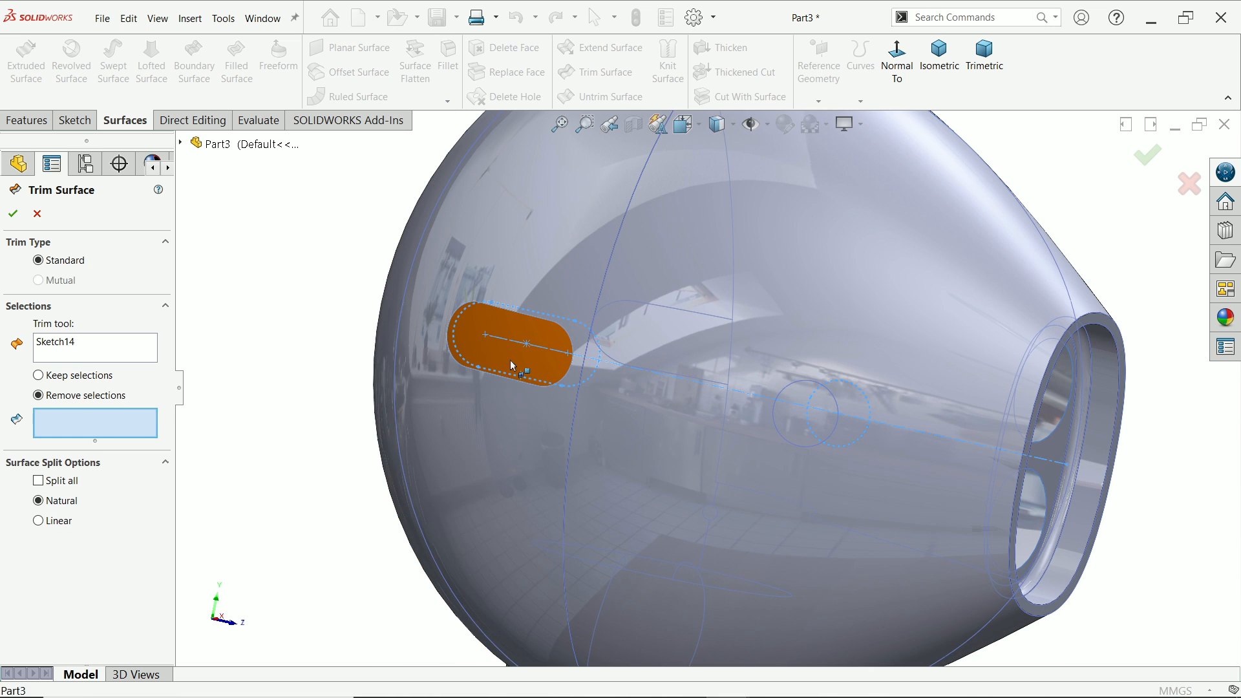
click(514, 366)
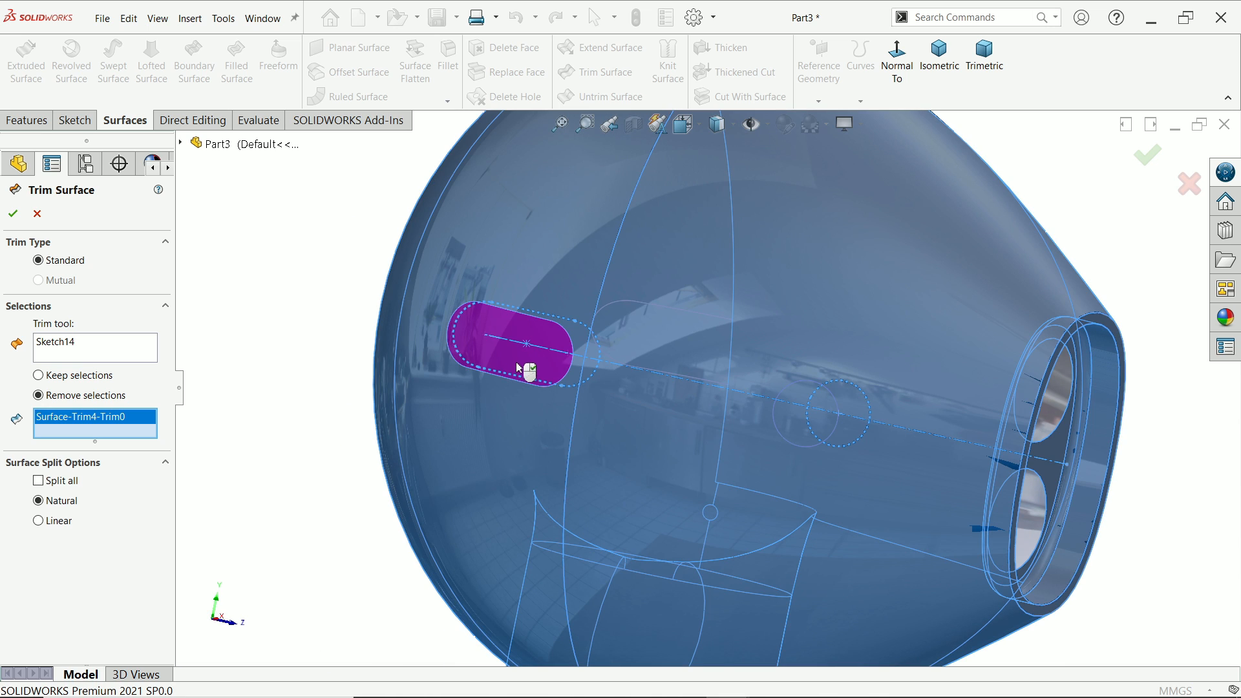
click(827, 437)
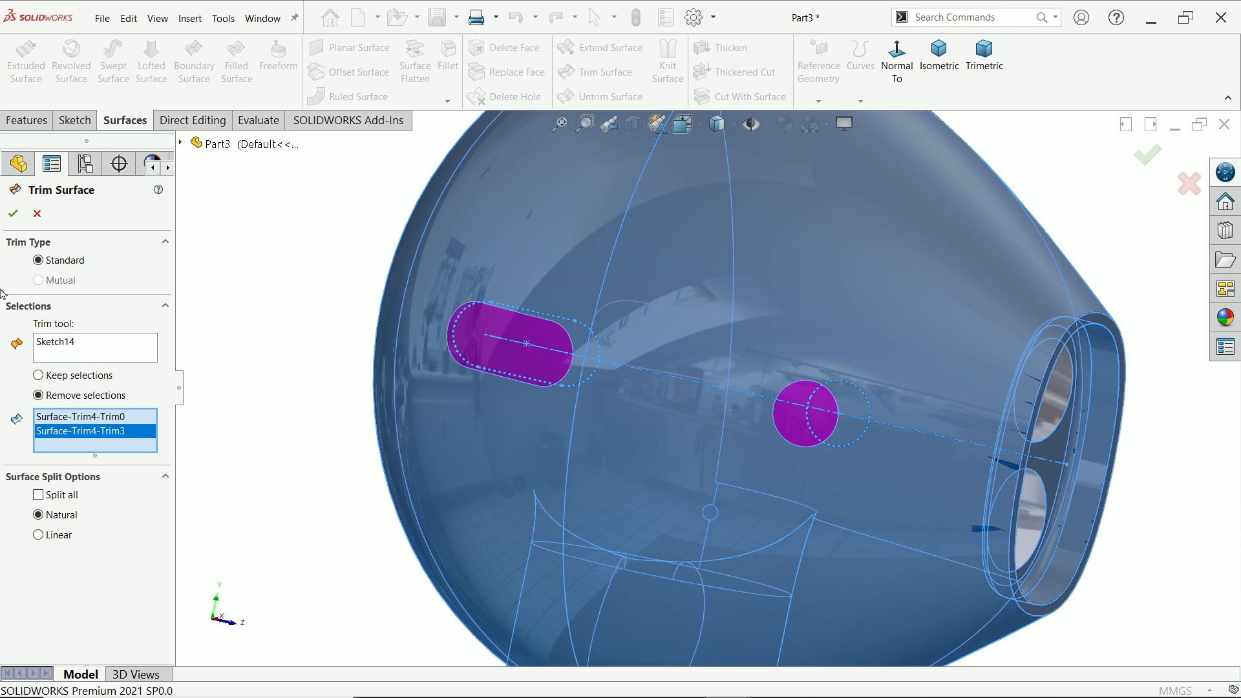
click(13, 213)
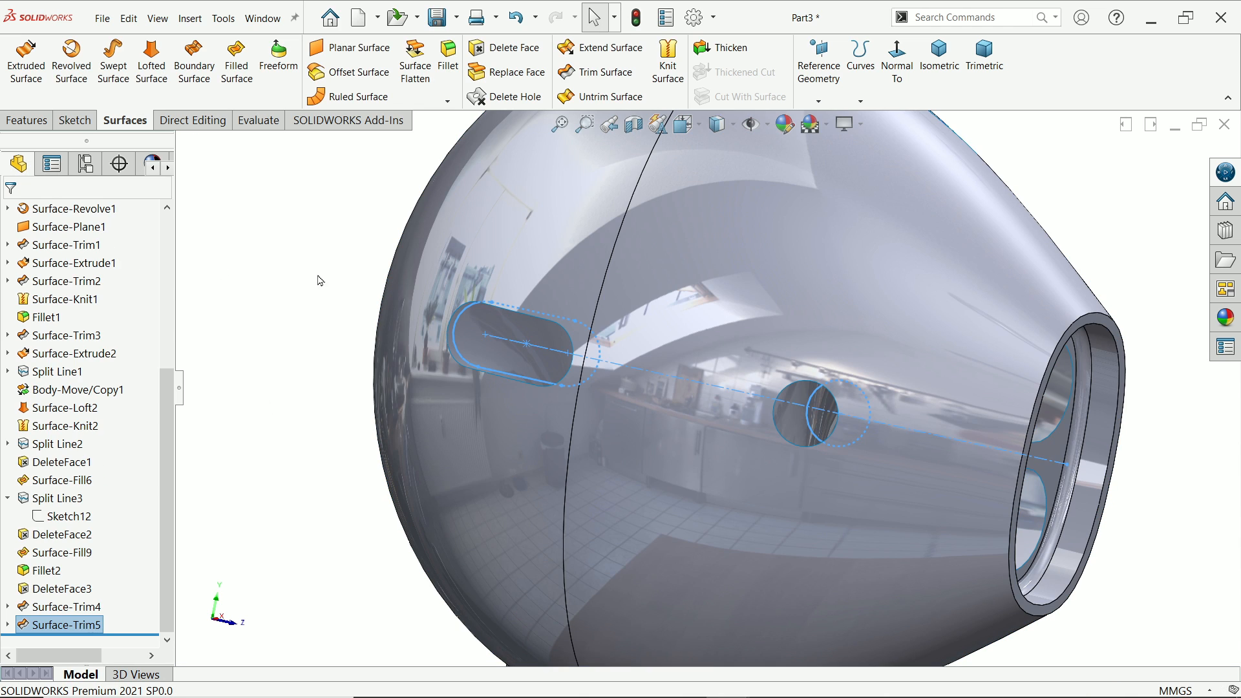
click(303, 278)
scroll(294, 301, up, 2)
mouse_move(310, 316)
middle_down()
mouse_move(374, 207)
mouse_move(399, 121)
mouse_move(275, 294)
mouse_move(153, 290)
mouse_move(332, 304)
middle_up()
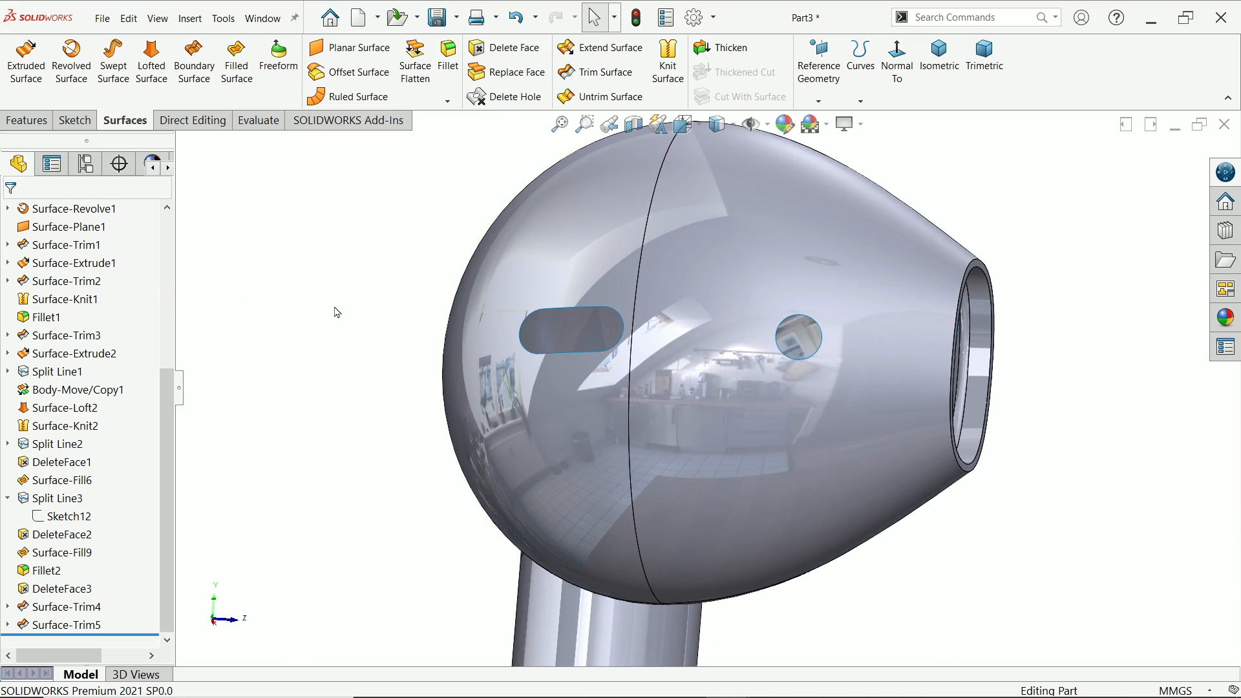
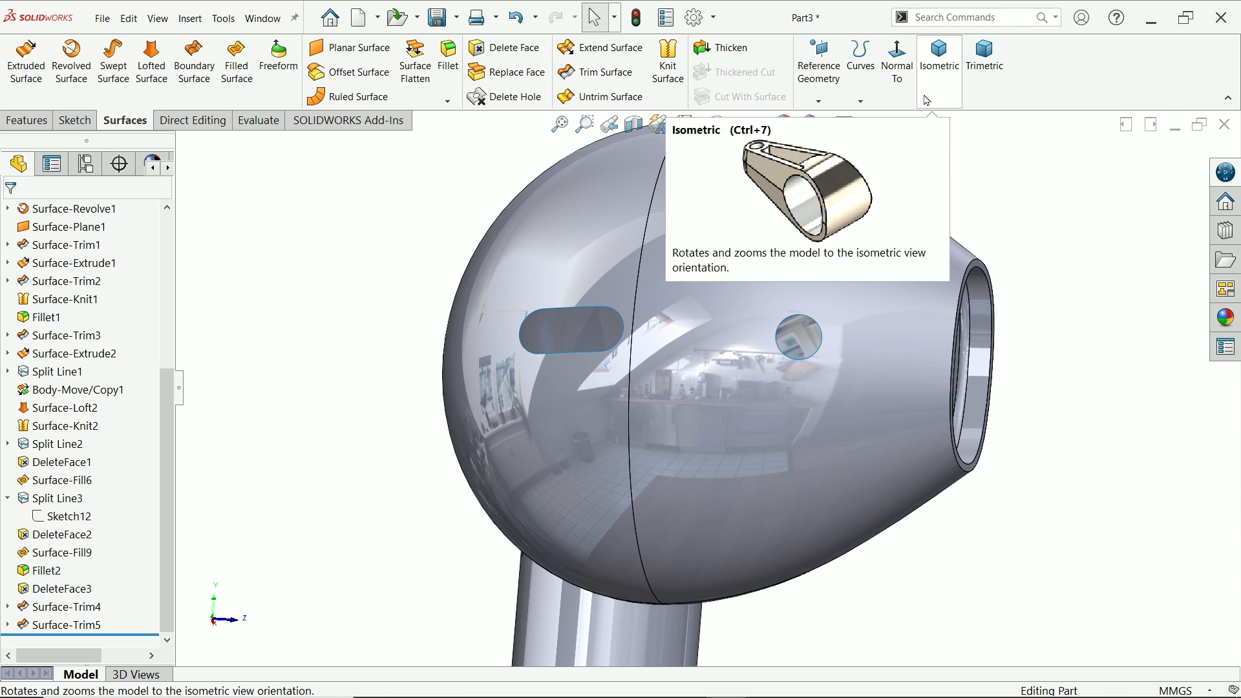
Create one reference point at 40% along the curved edge running down the back of the head to the neck
click(920, 104)
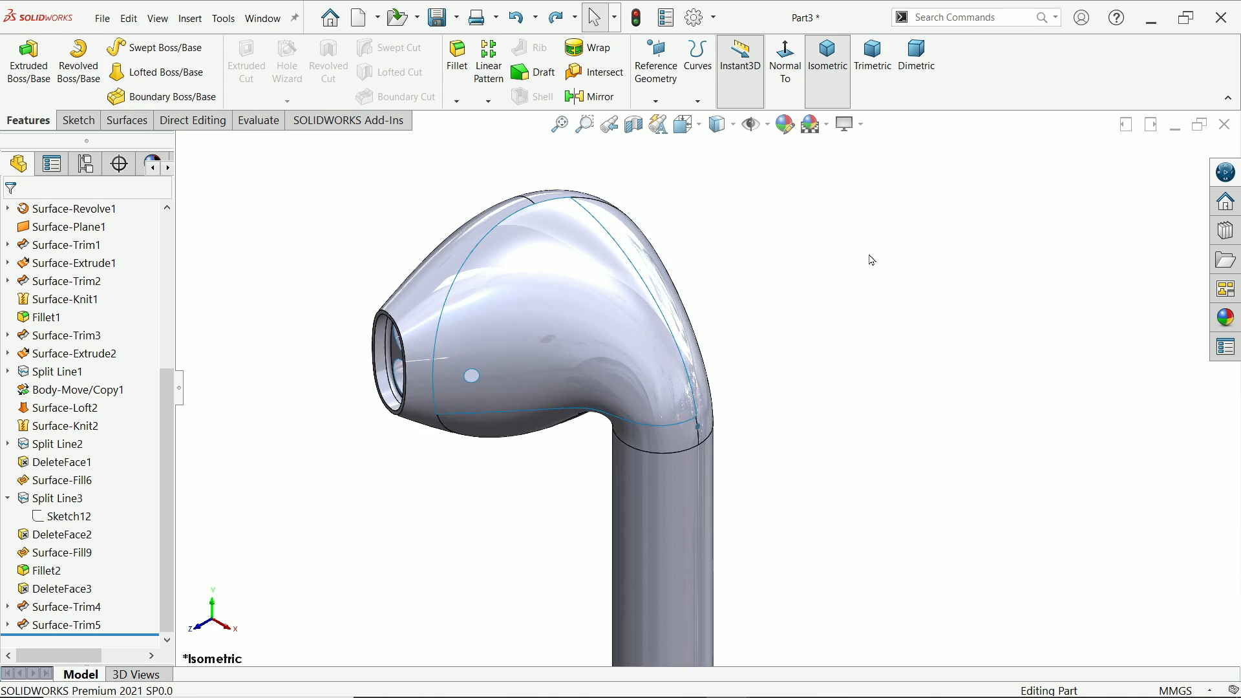
scroll(866, 255, down, 3)
scroll(498, 362, up, 4)
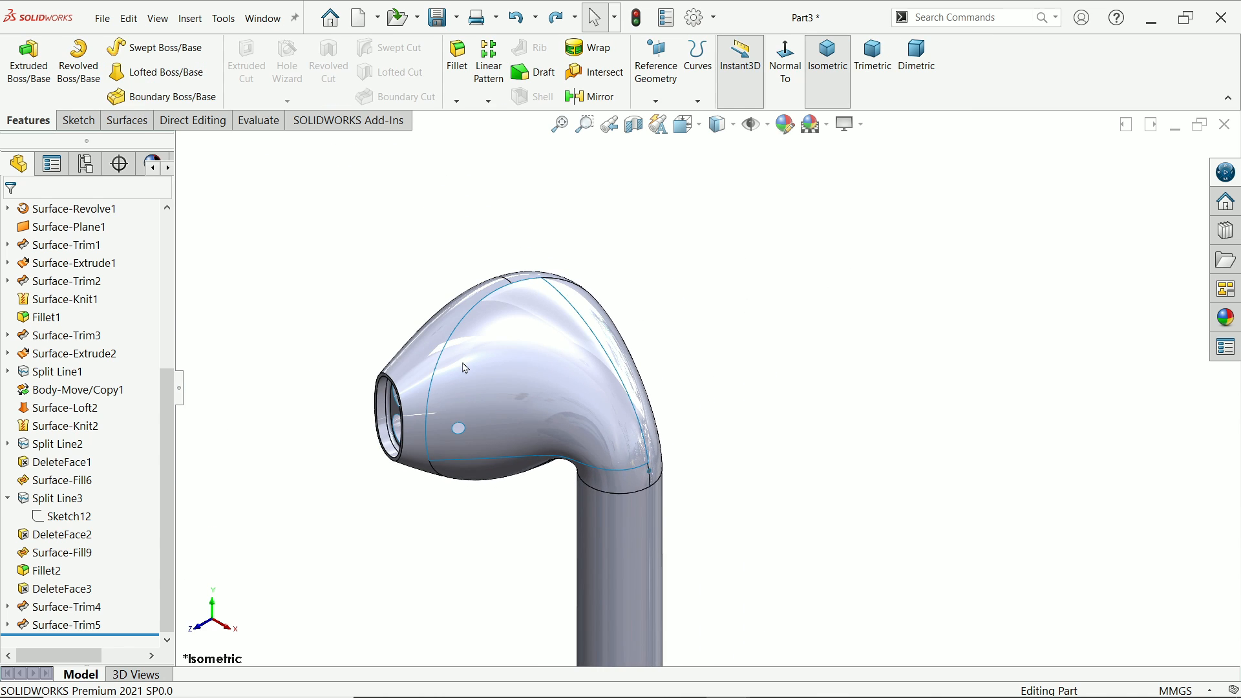
scroll(453, 371, down, 2)
scroll(687, 395, down, 2)
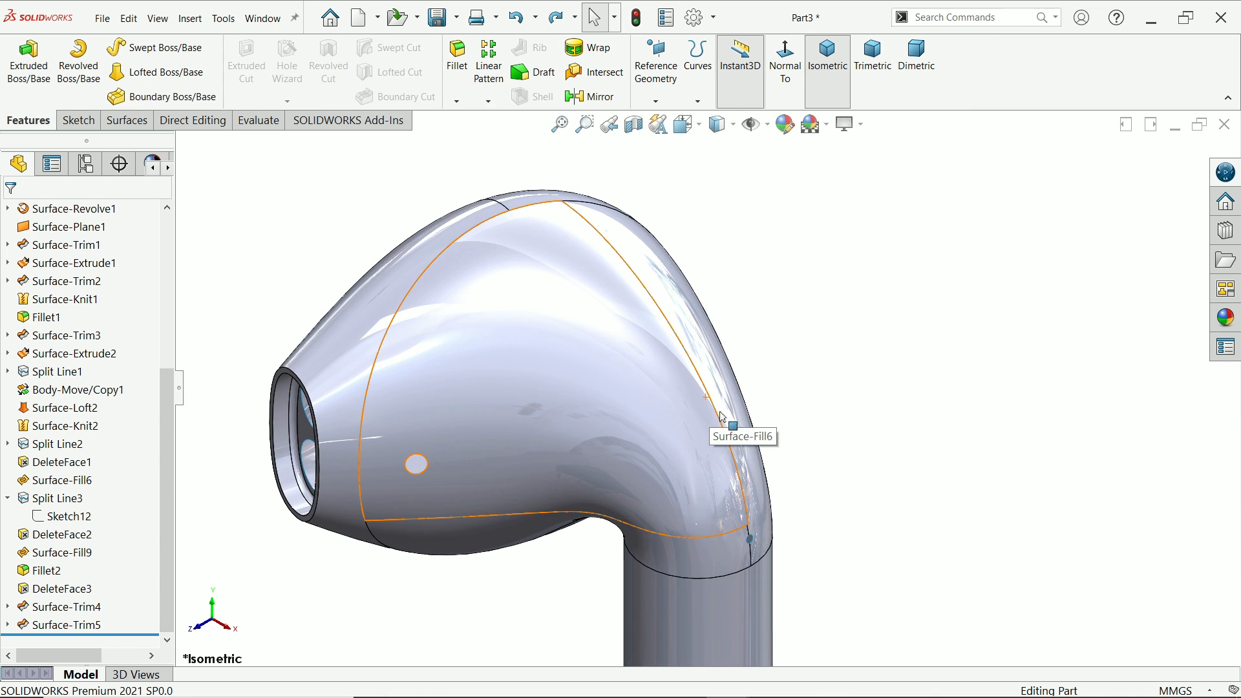
click(701, 382)
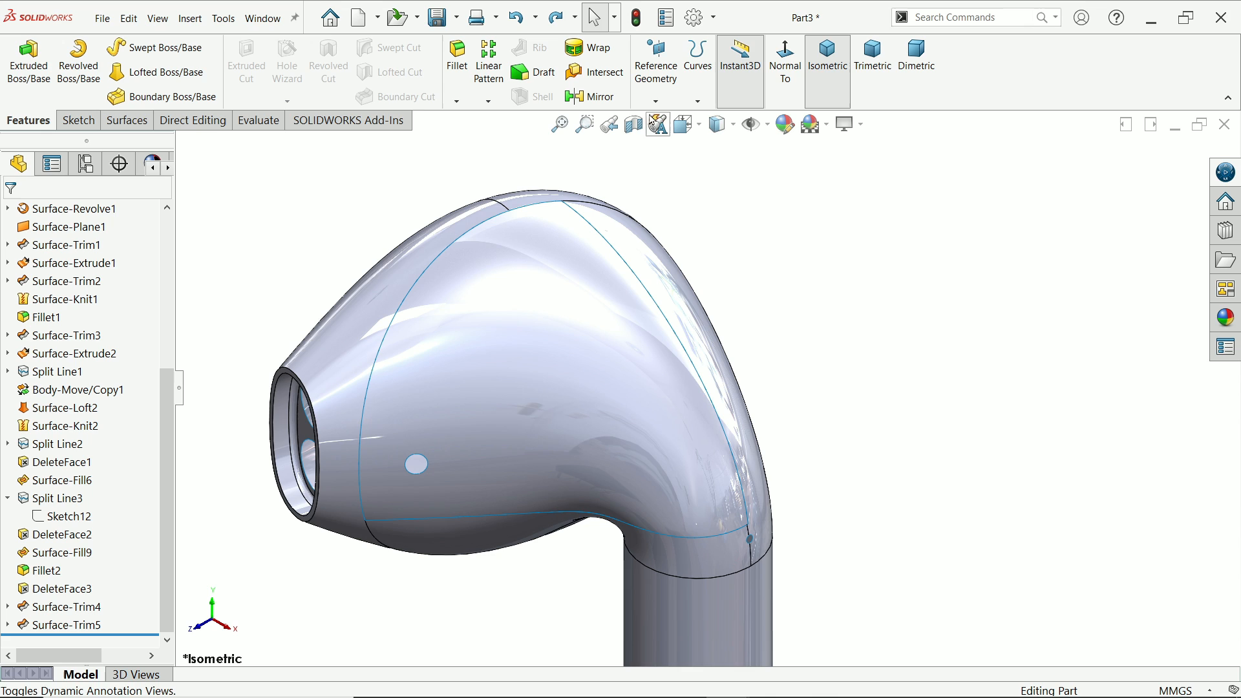
click(658, 101)
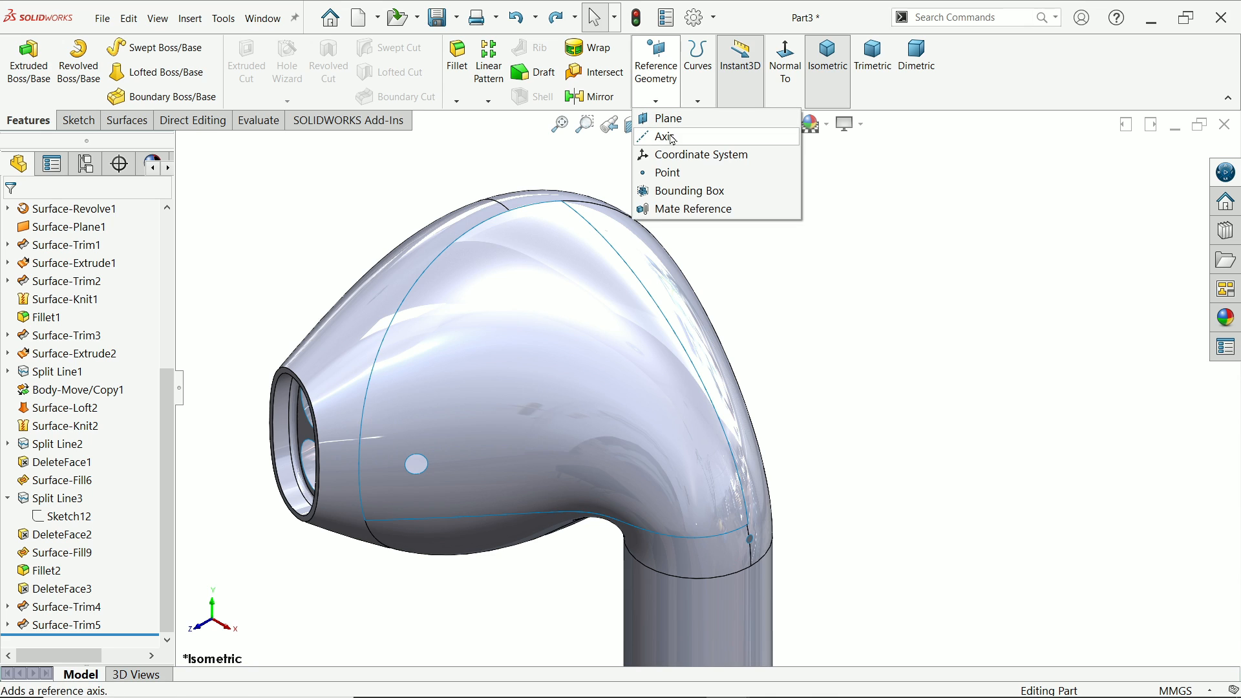
click(667, 172)
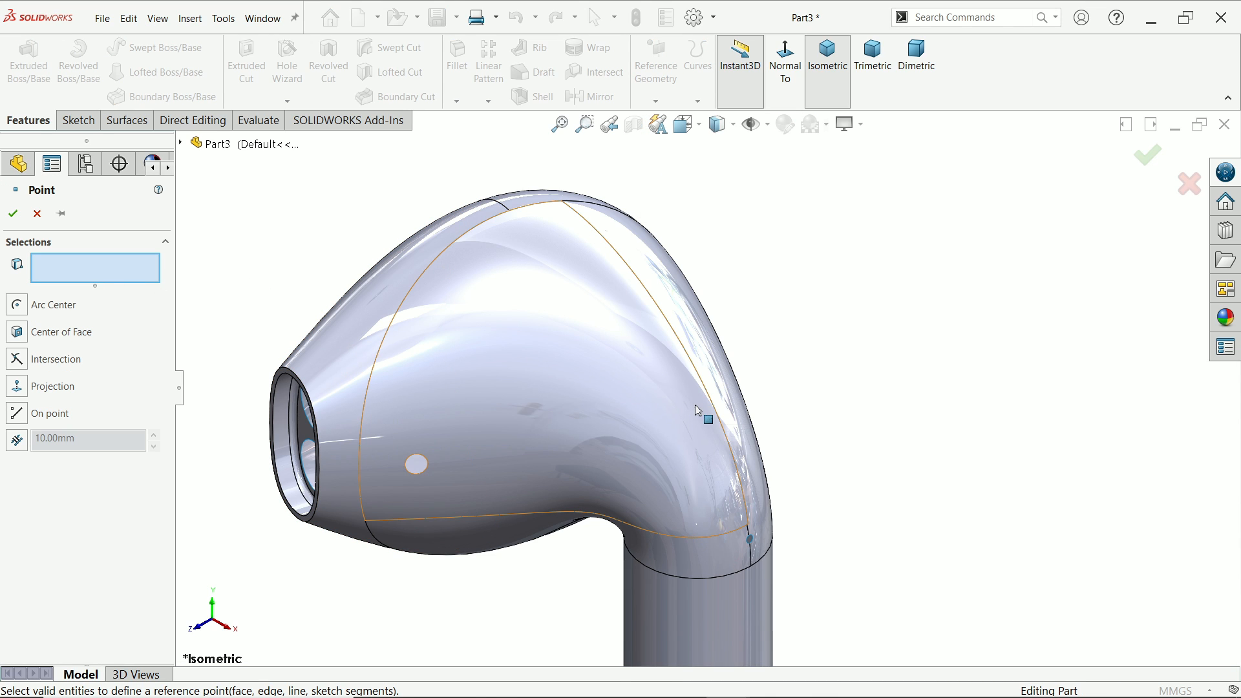
click(717, 413)
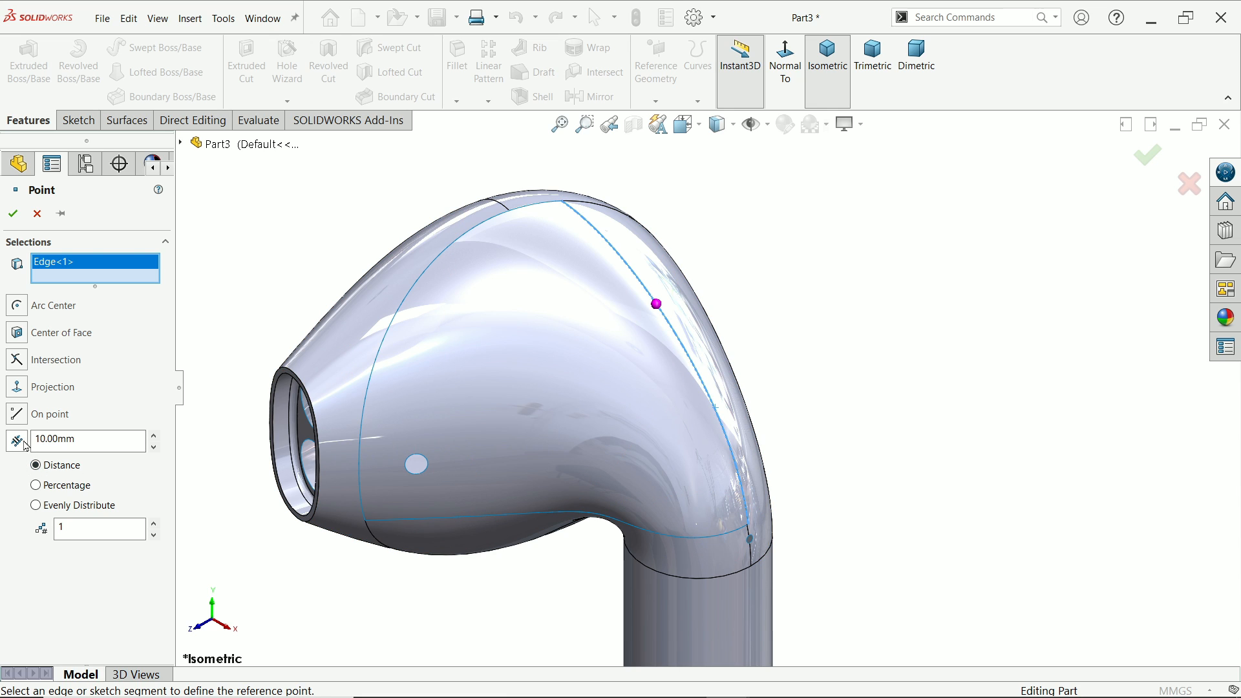
click(37, 486)
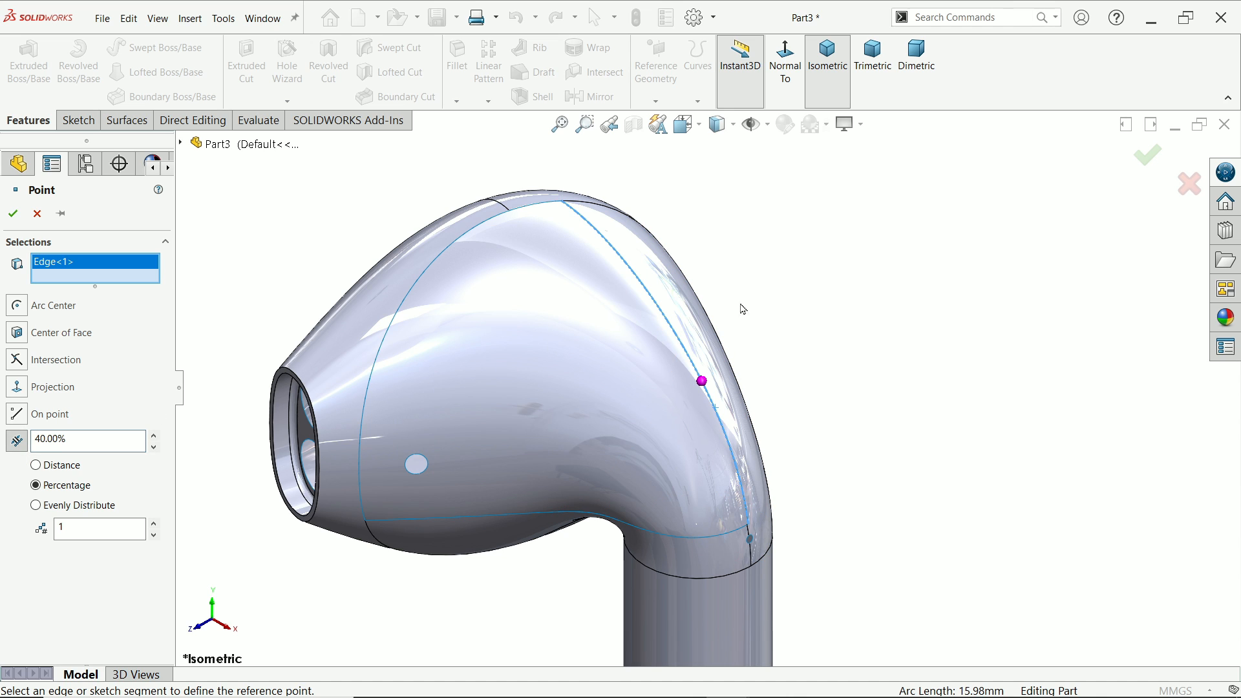
scroll(776, 347, down, 2)
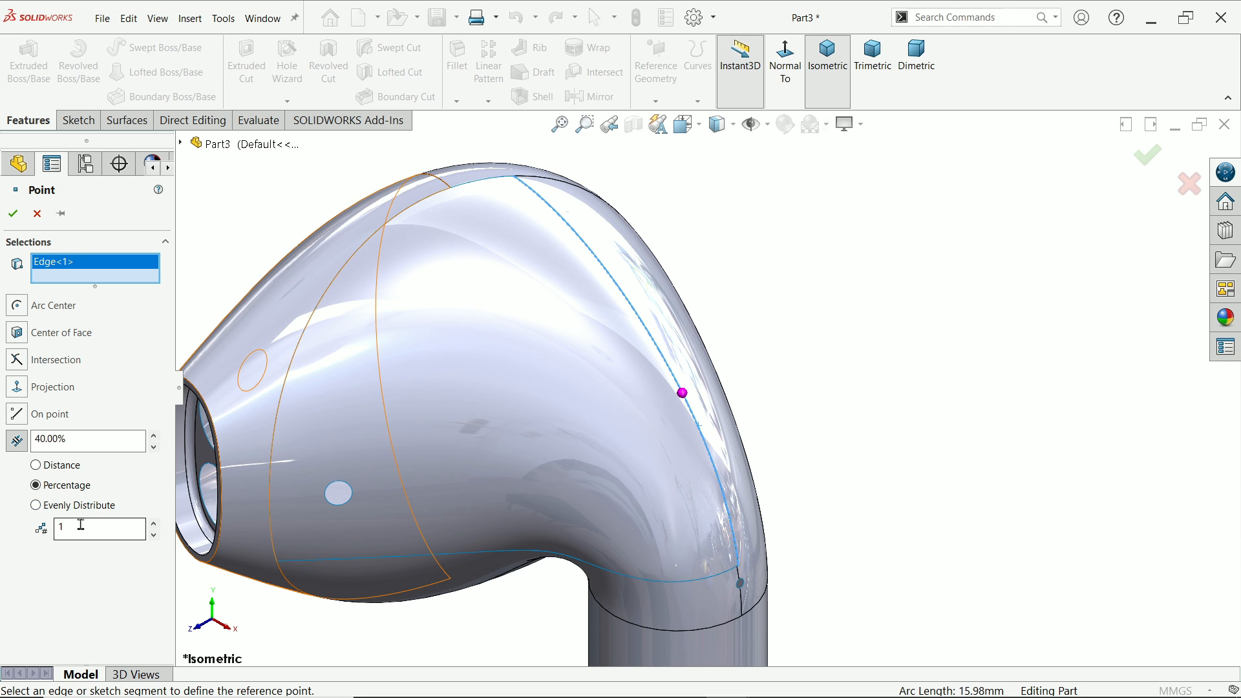
click(13, 214)
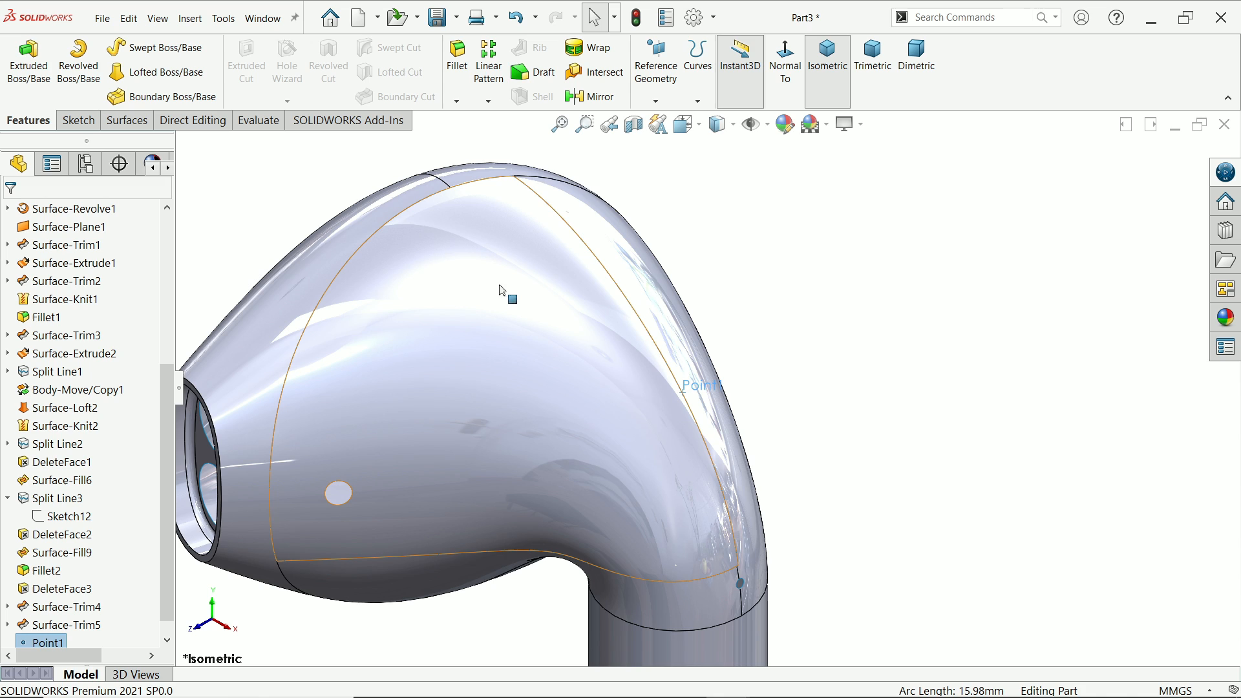
Create a reference plane coincident with the new point and tangent to the adjoining back face of the head
click(656, 102)
click(666, 119)
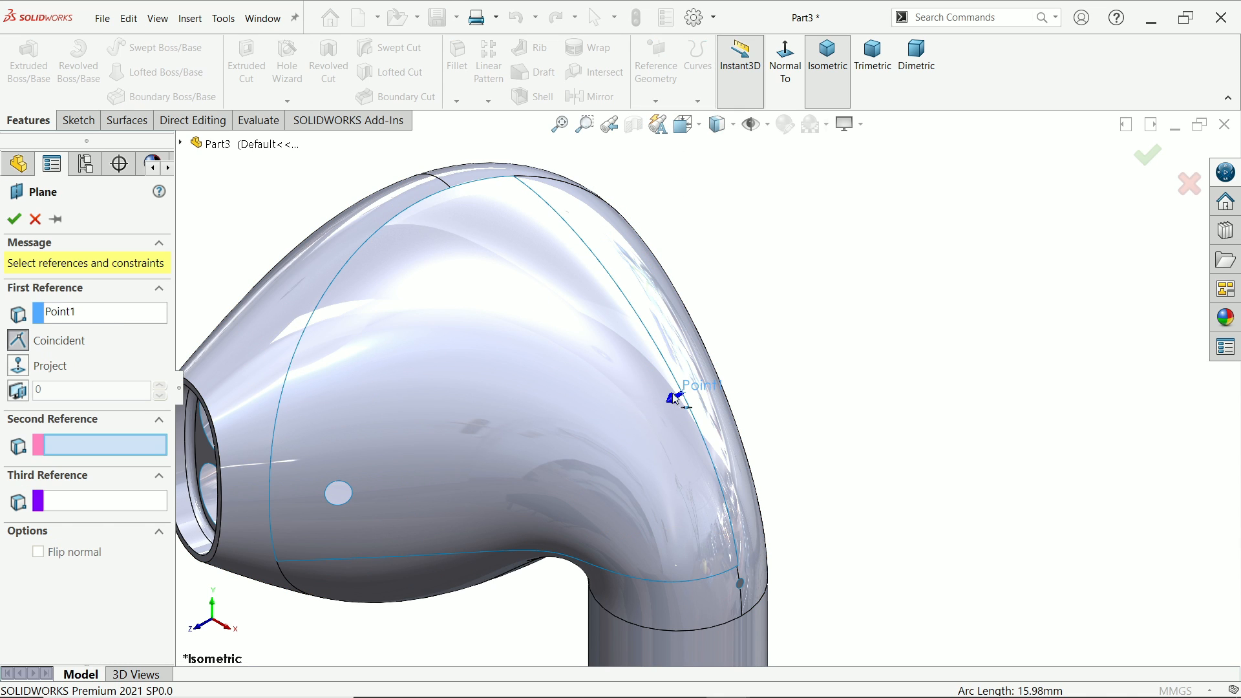
click(668, 338)
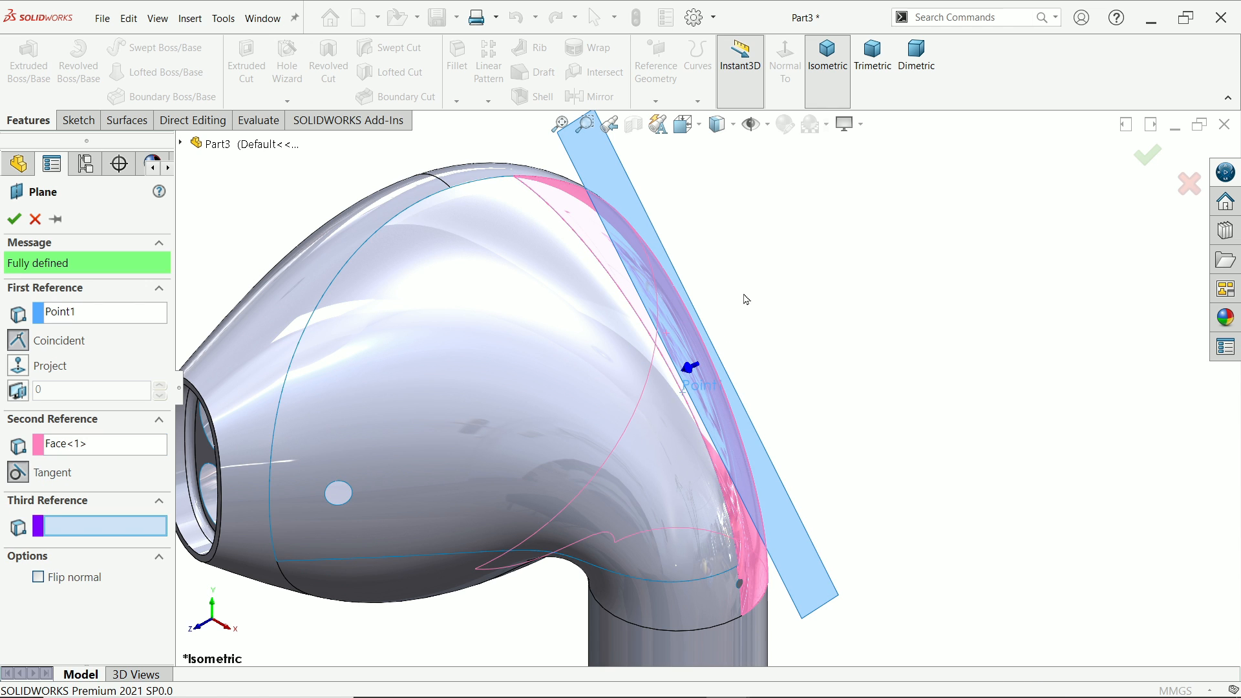
middle_drag(746, 299, 582, 274)
click(14, 219)
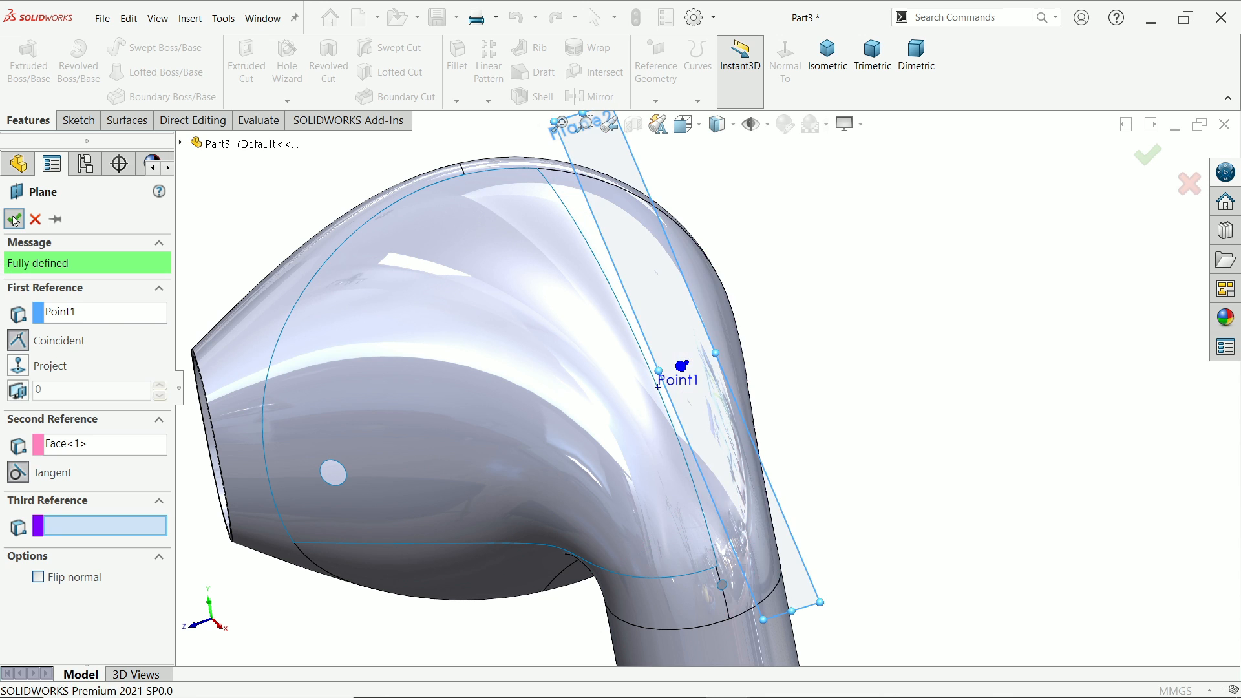
Start a sketch on the new tangent plane and orient the view normal to it
click(70, 119)
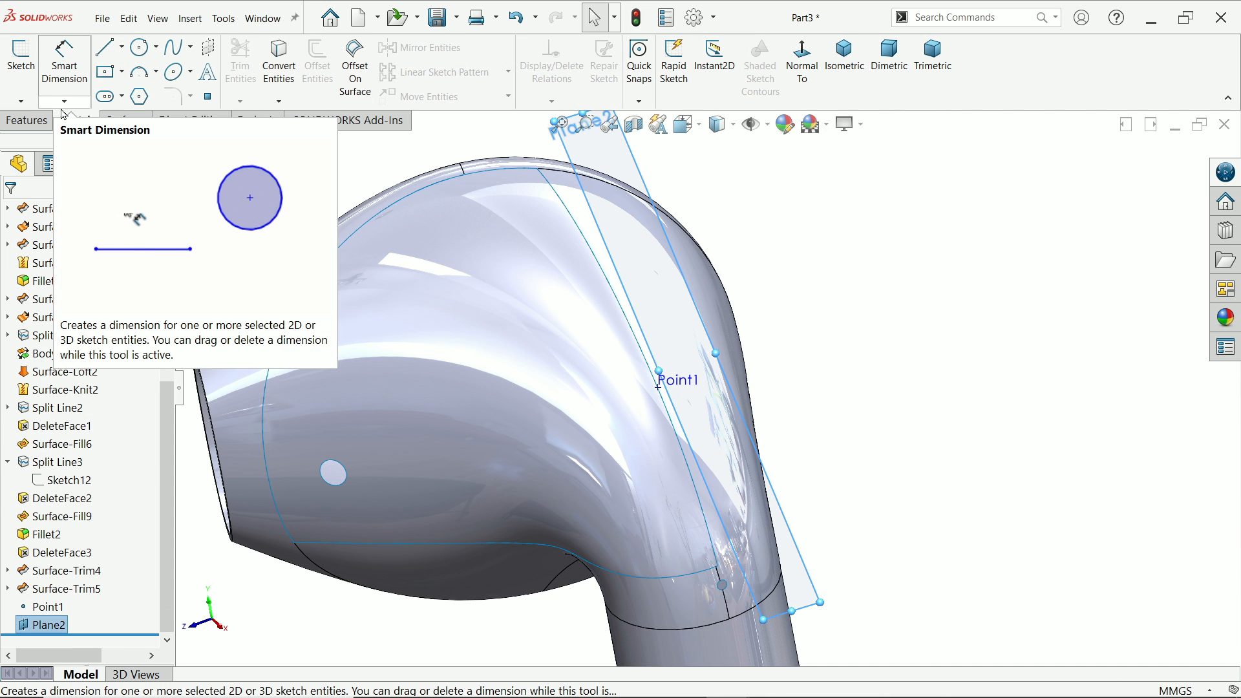
click(21, 61)
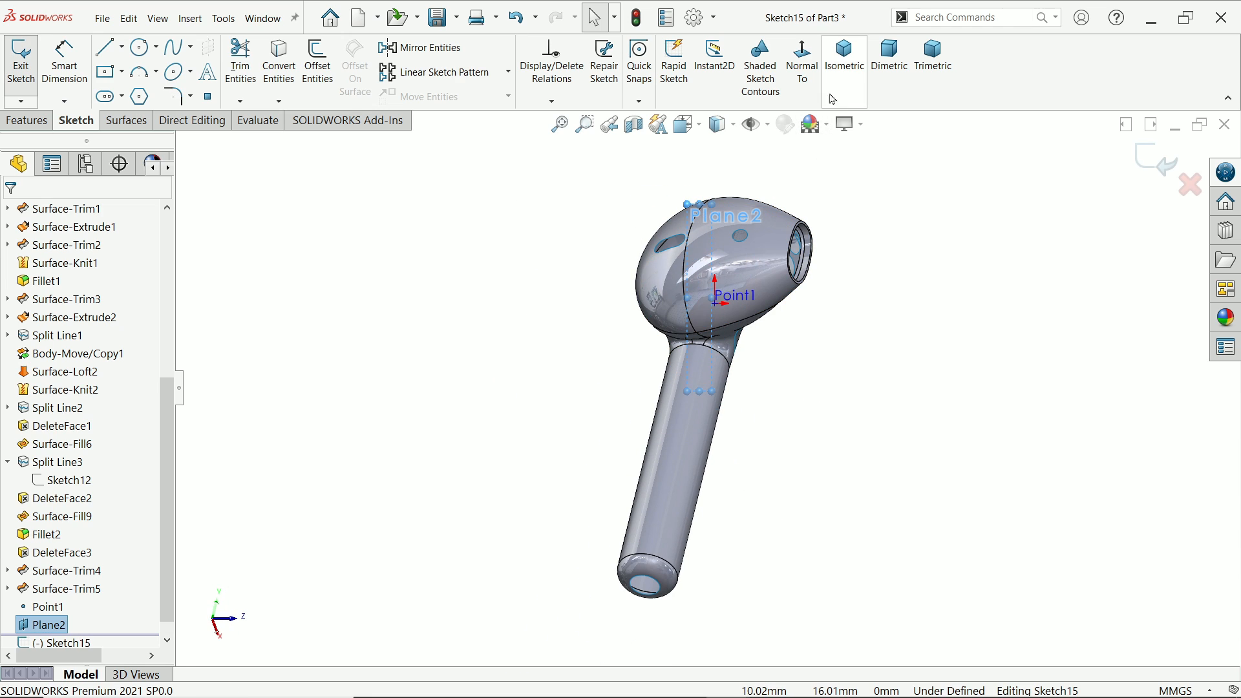
click(802, 62)
scroll(760, 269, down, 3)
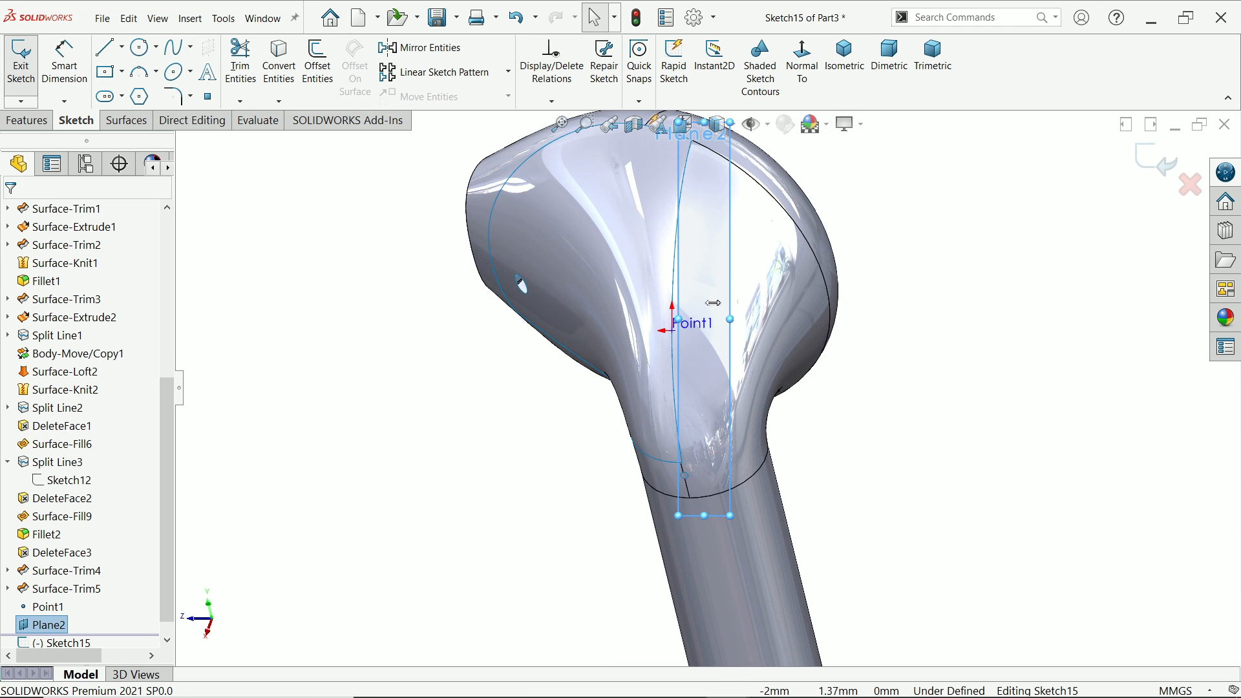
click(123, 100)
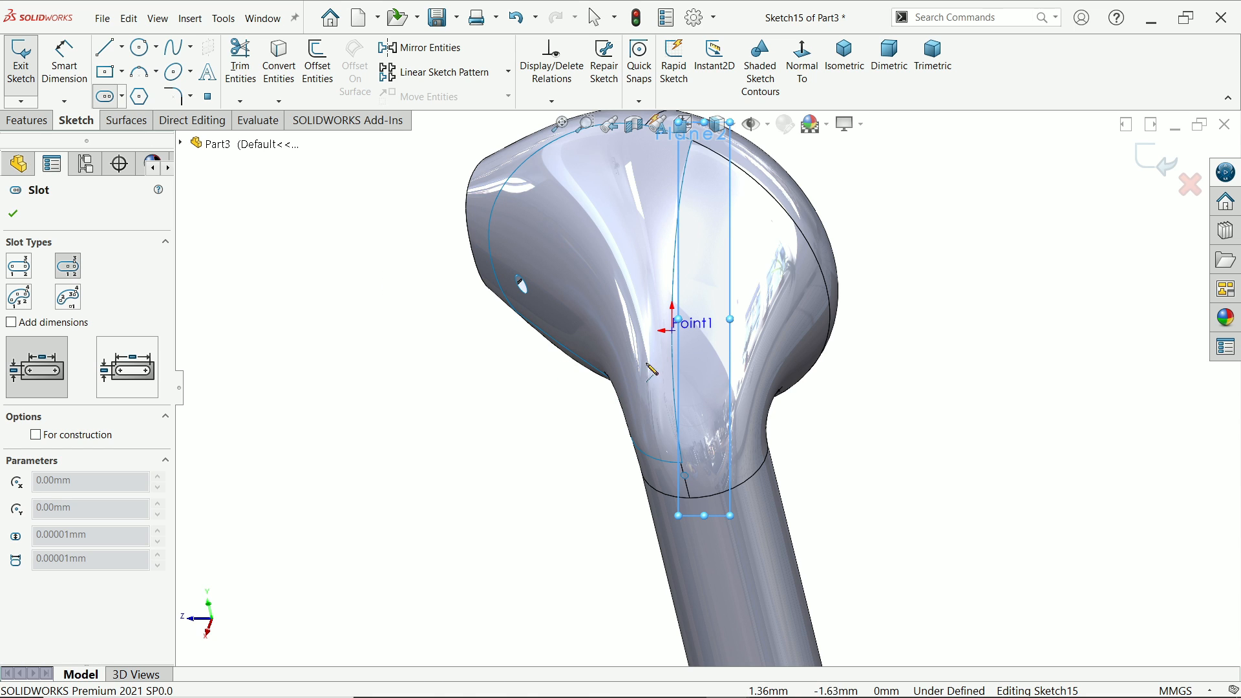
scroll(661, 331, down, 5)
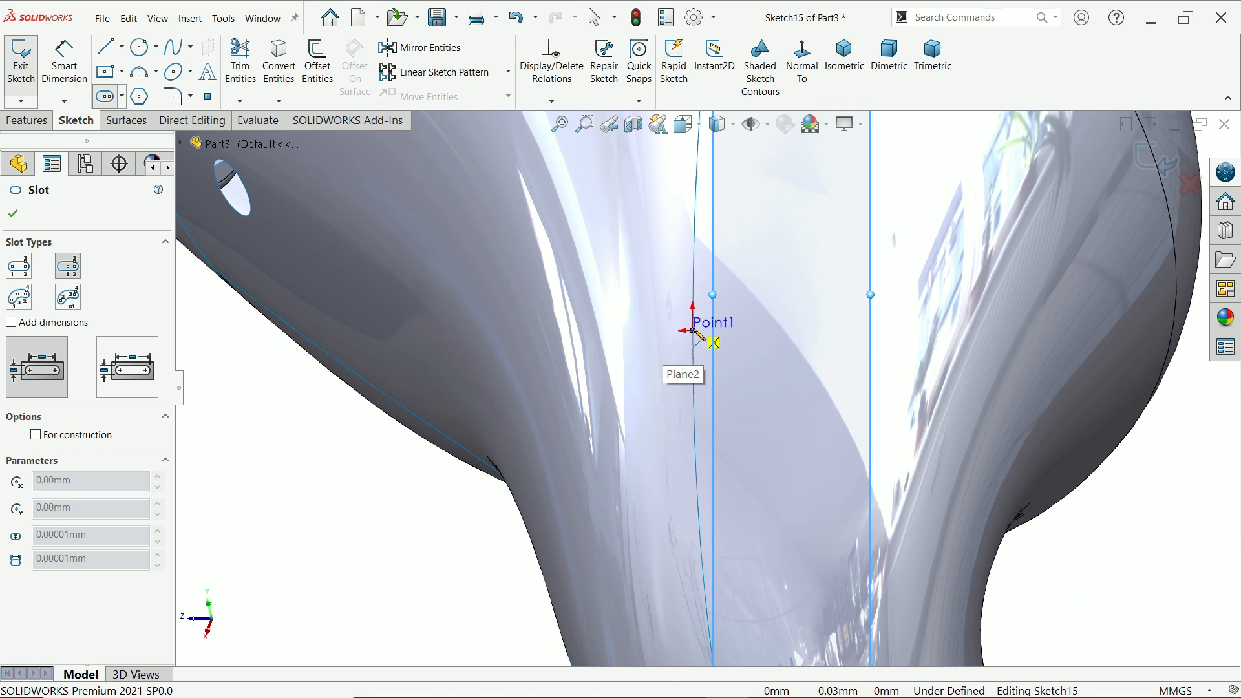
click(693, 331)
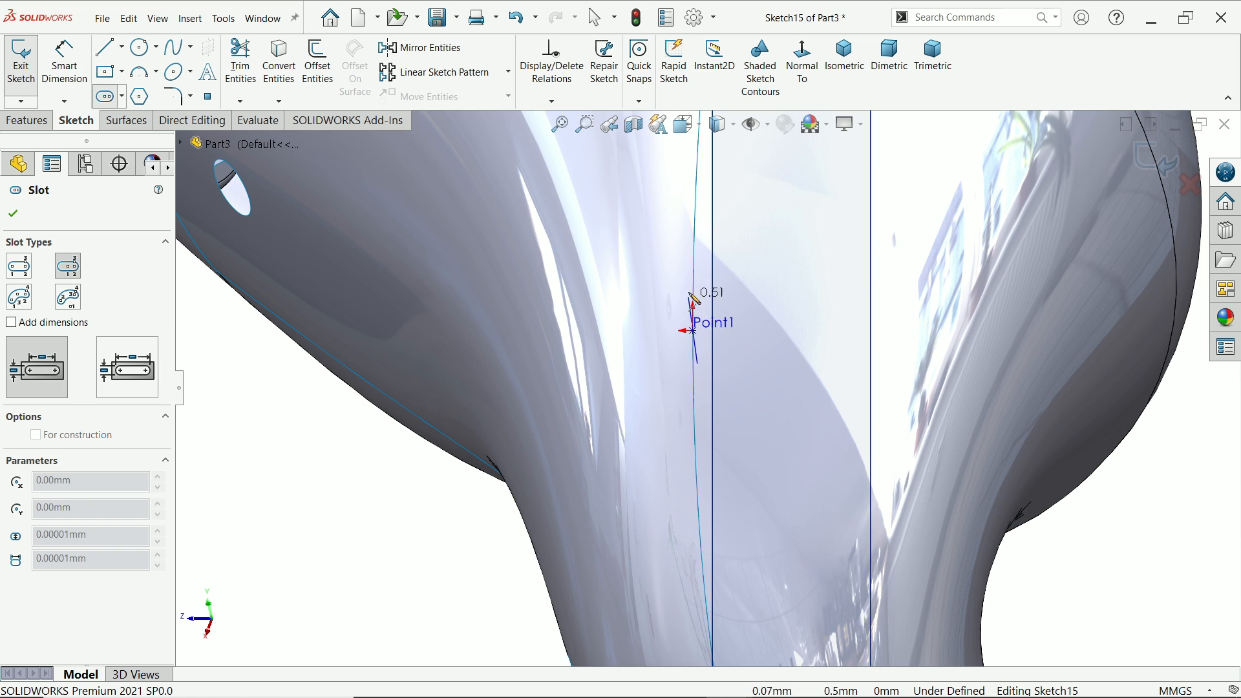
click(695, 219)
key(Escape)
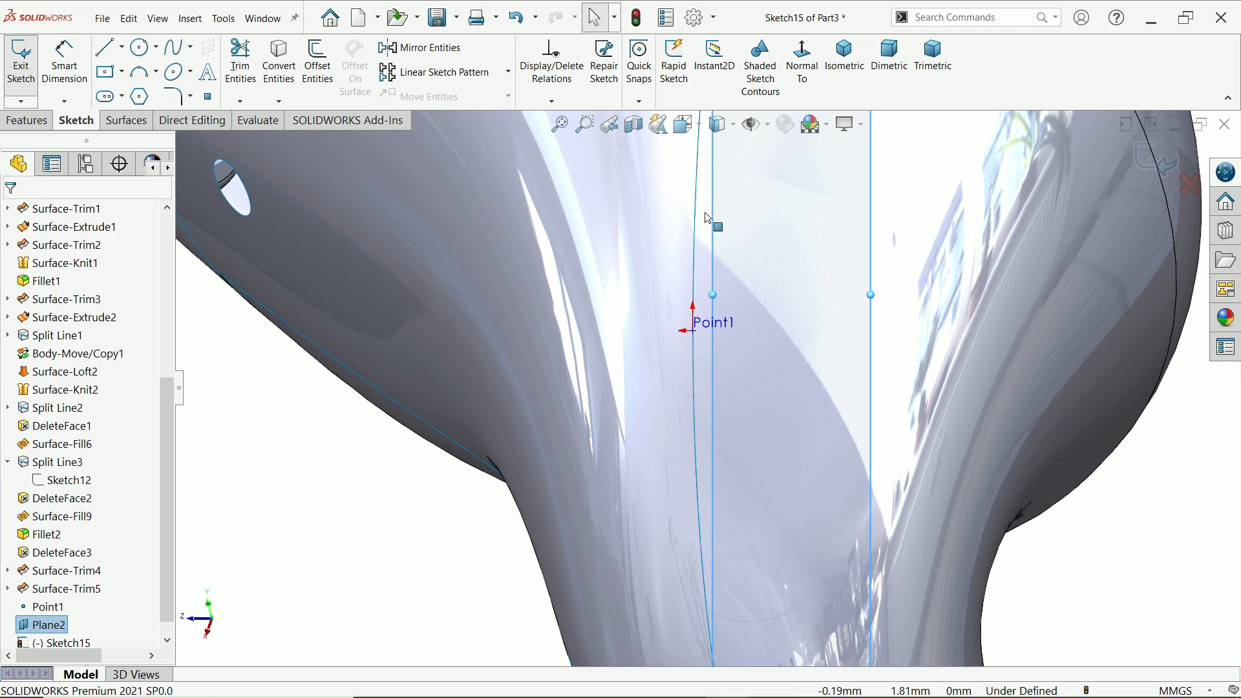
Sketch a vertical centerpoint slot centred on the reference point, about 2.6 mm wide with about 4 mm between its arc centres
click(105, 98)
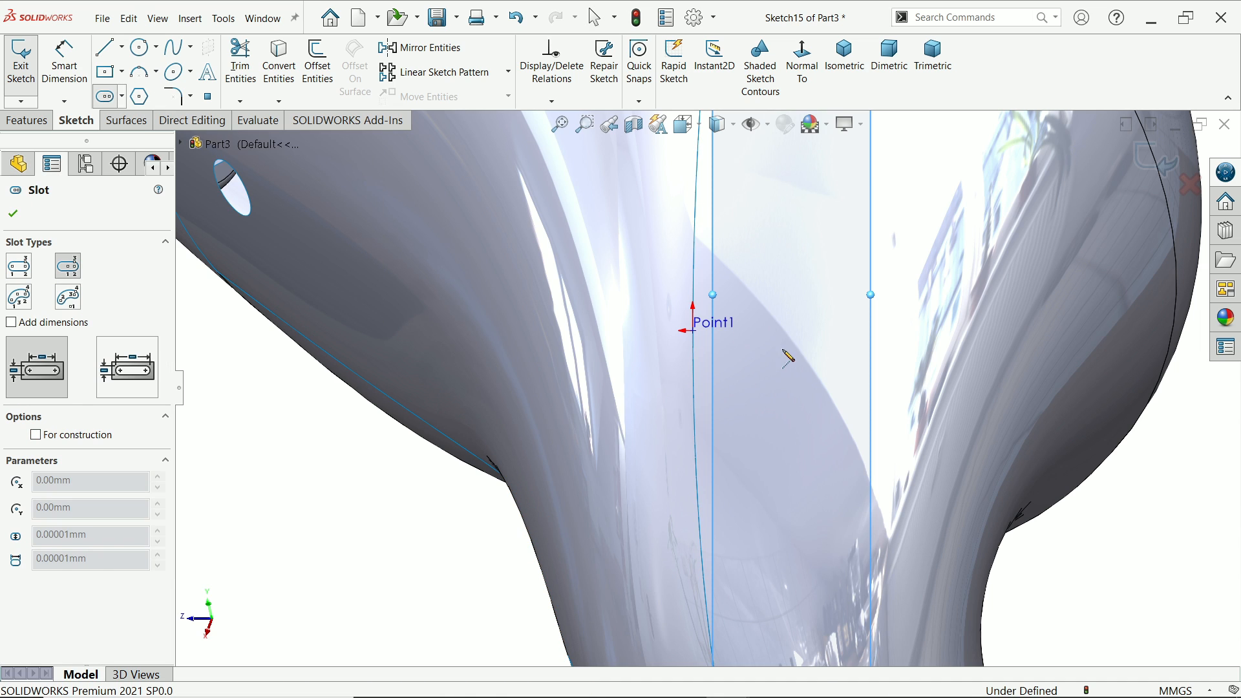
click(693, 330)
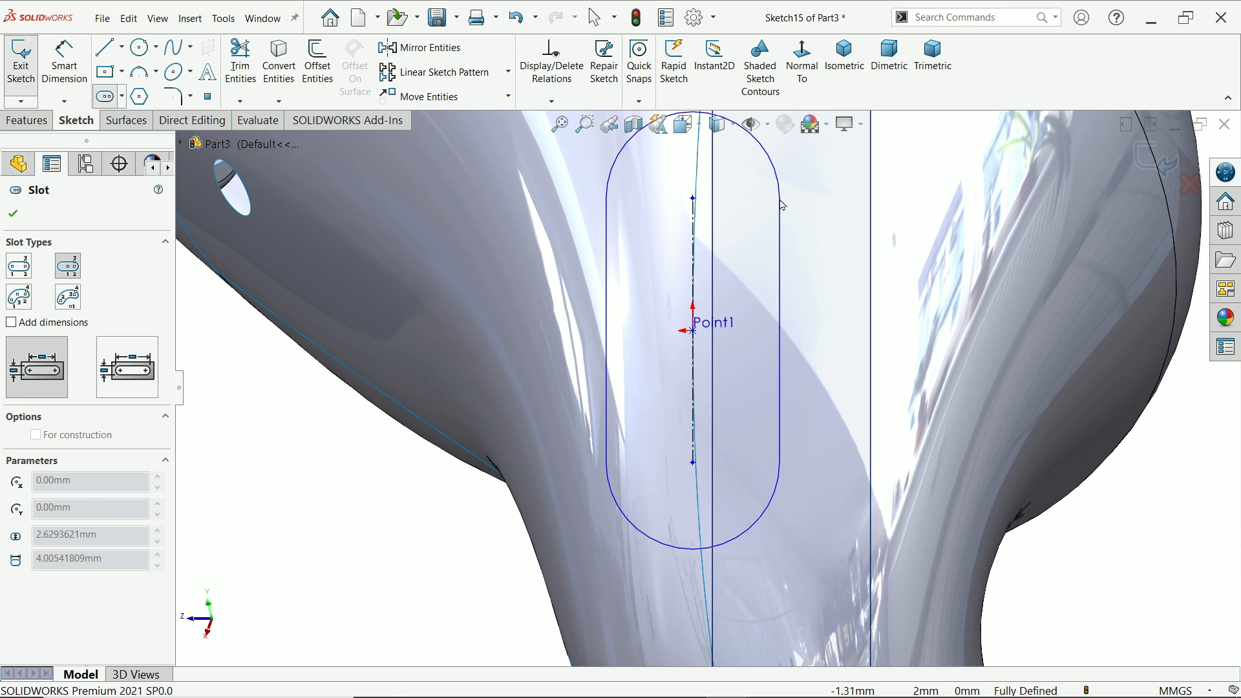
click(780, 200)
Dimension the distance between the vertical slot's two arc centres as 2 mm
click(64, 61)
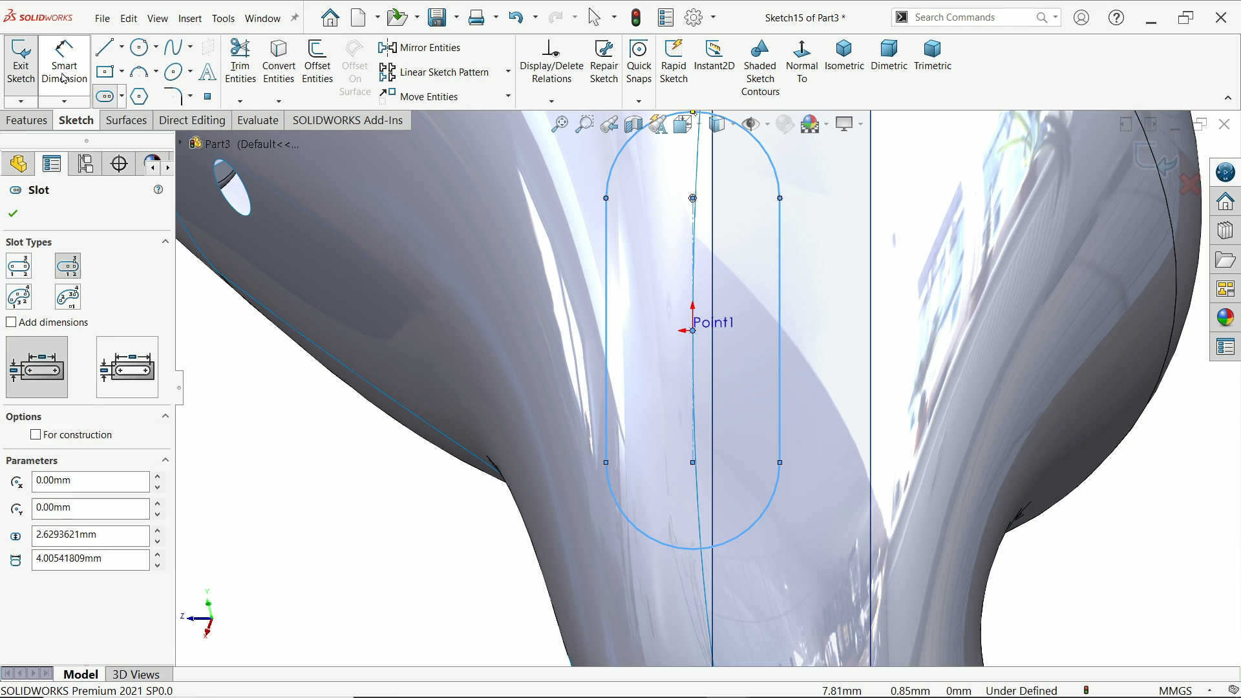
click(693, 265)
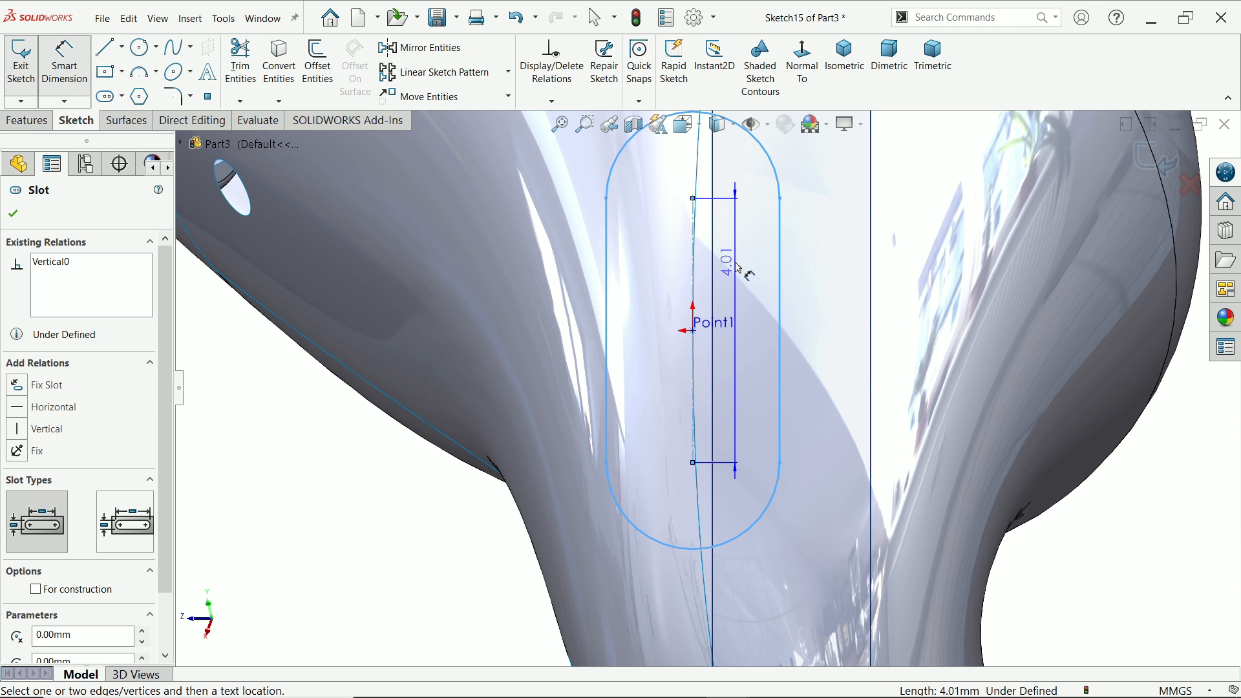
click(735, 267)
text(2)
key(Return)
scroll(689, 358, up, 7)
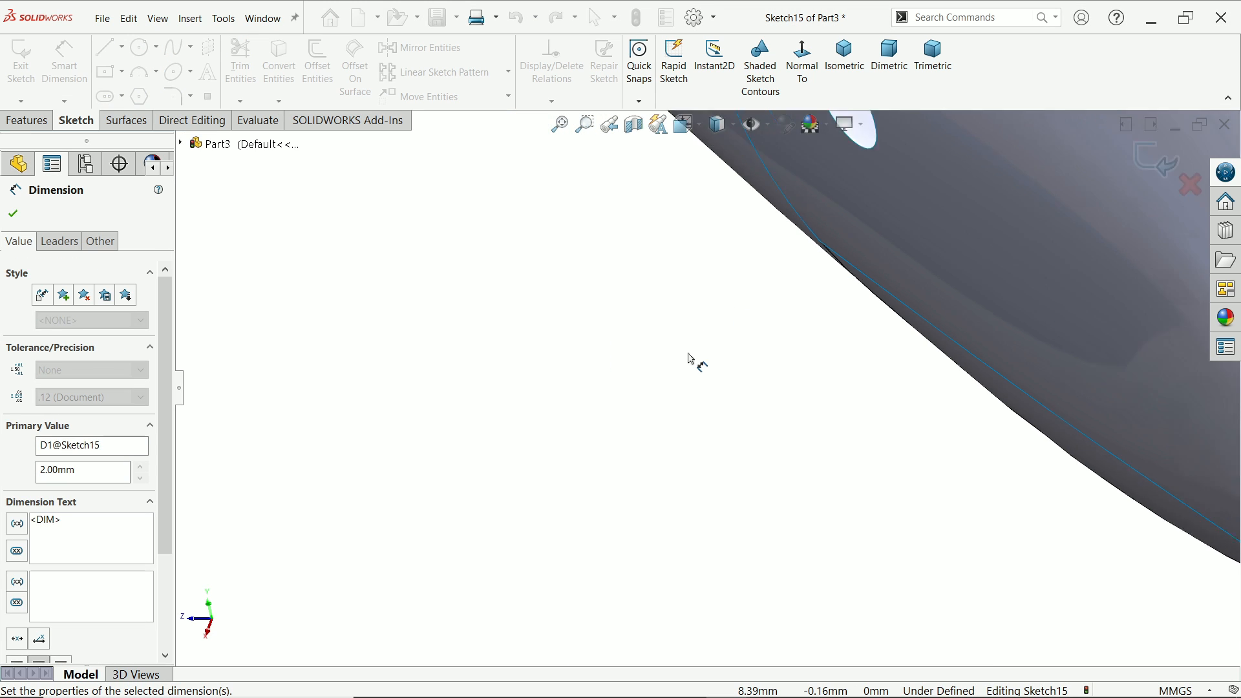
scroll(997, 404, down, 5)
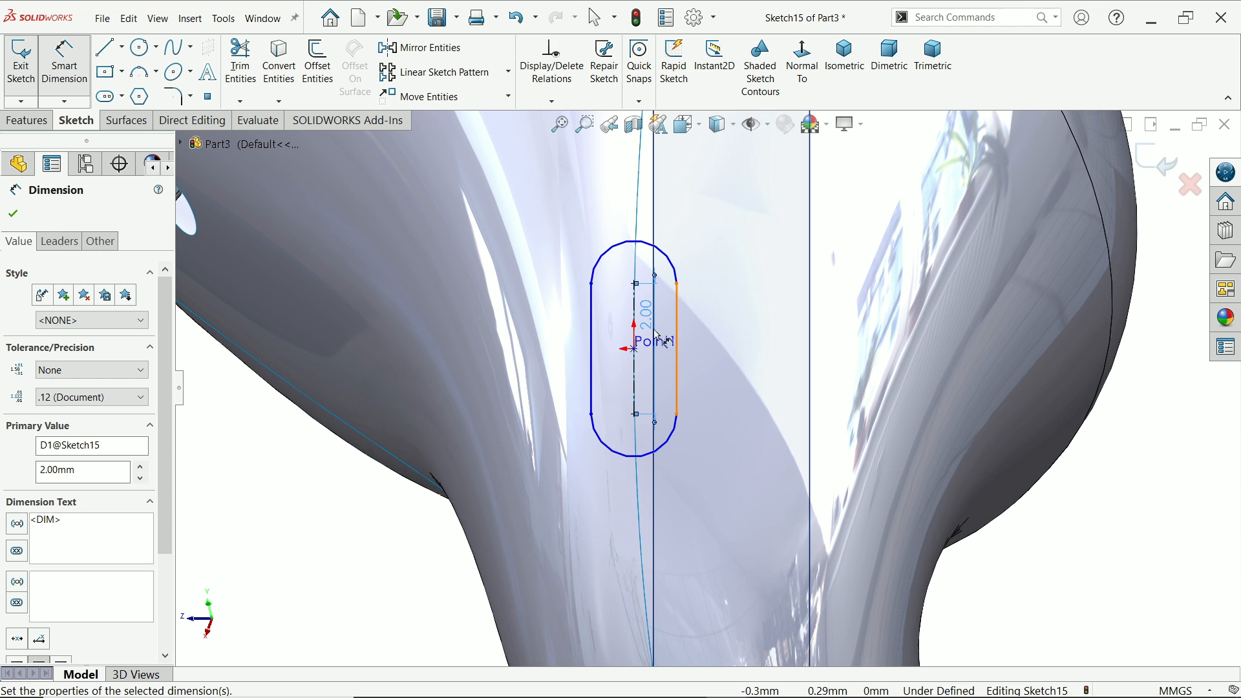
Dimension the vertical slot's end arc with a radius of 0.75 mm
click(673, 258)
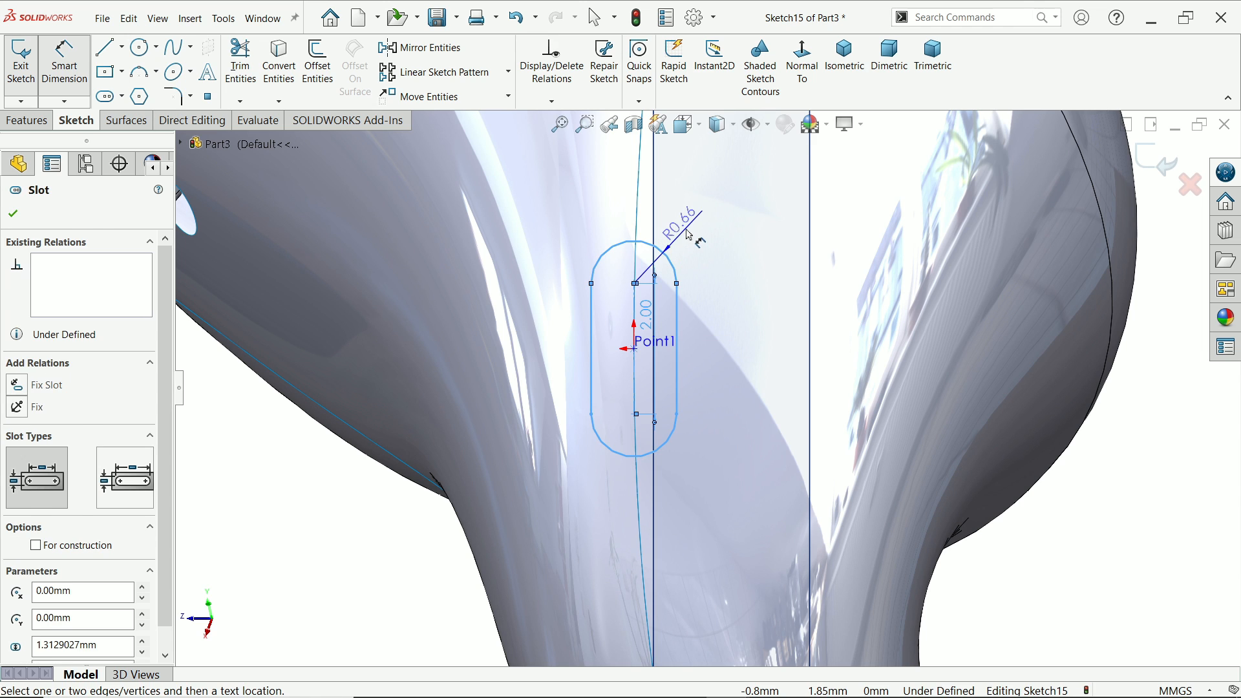
click(689, 242)
text(0.75)
key(Return)
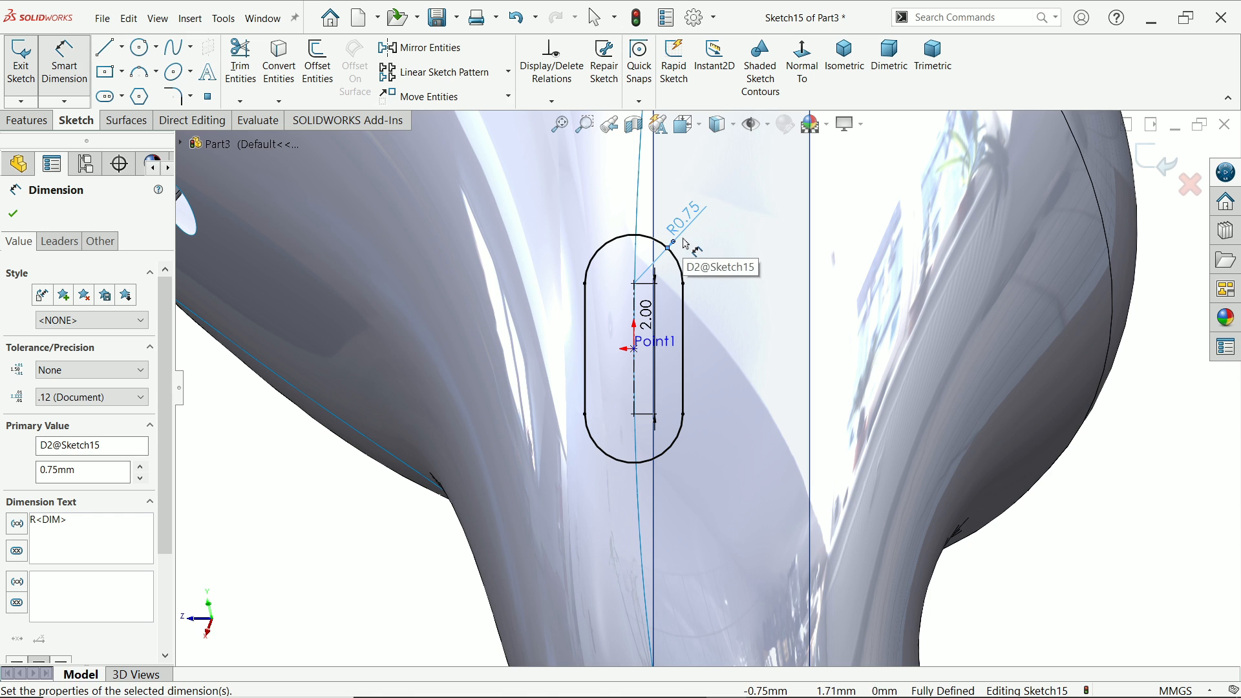
scroll(672, 353, down, 3)
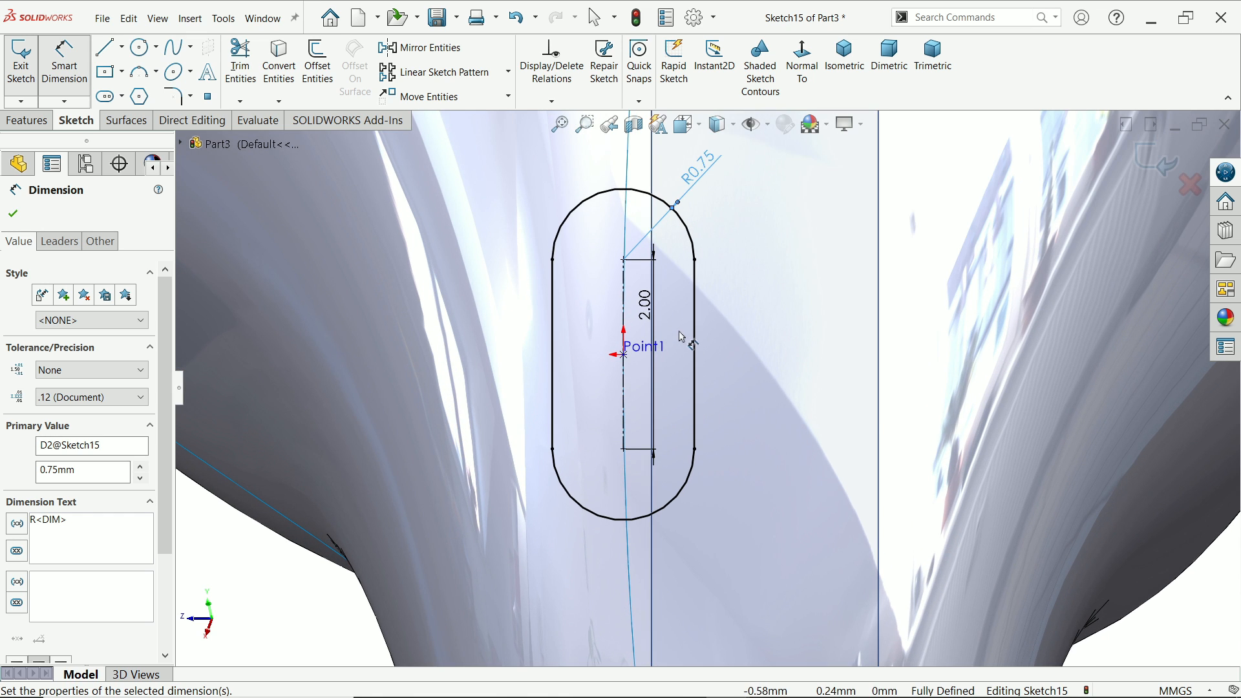
scroll(684, 334, up, 5)
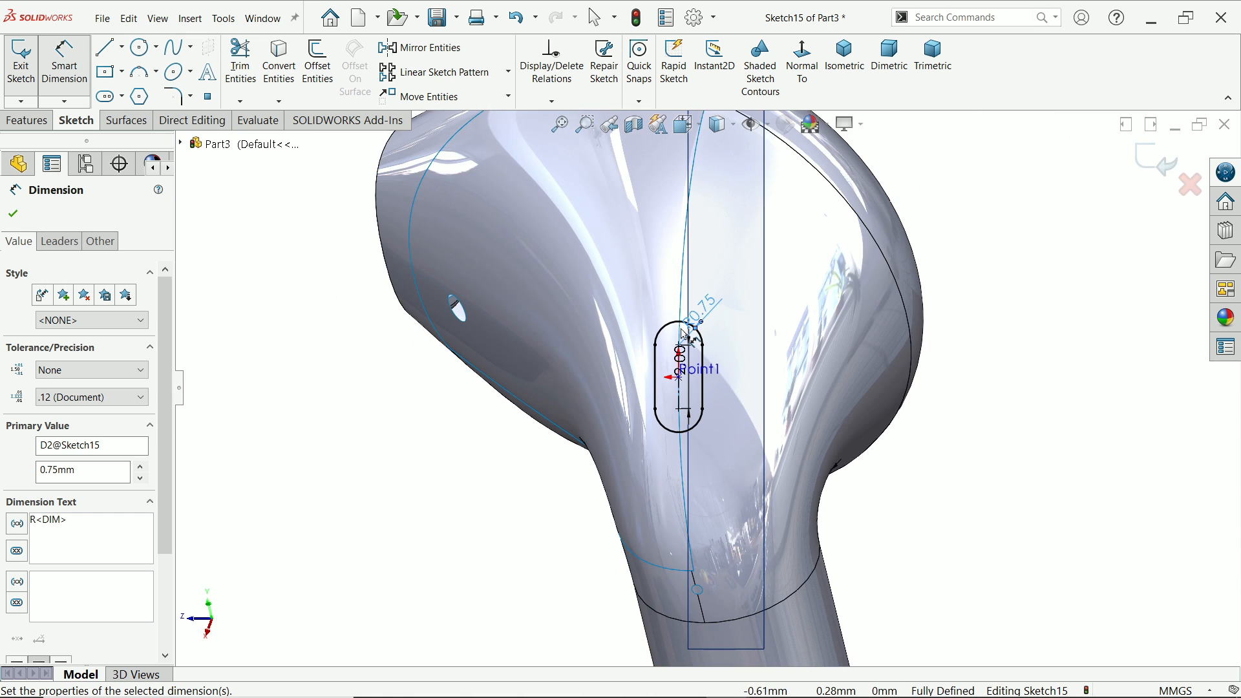
Trim the head surfaces with the slot sketch, removing both surface pieces inside the slot outline
click(126, 121)
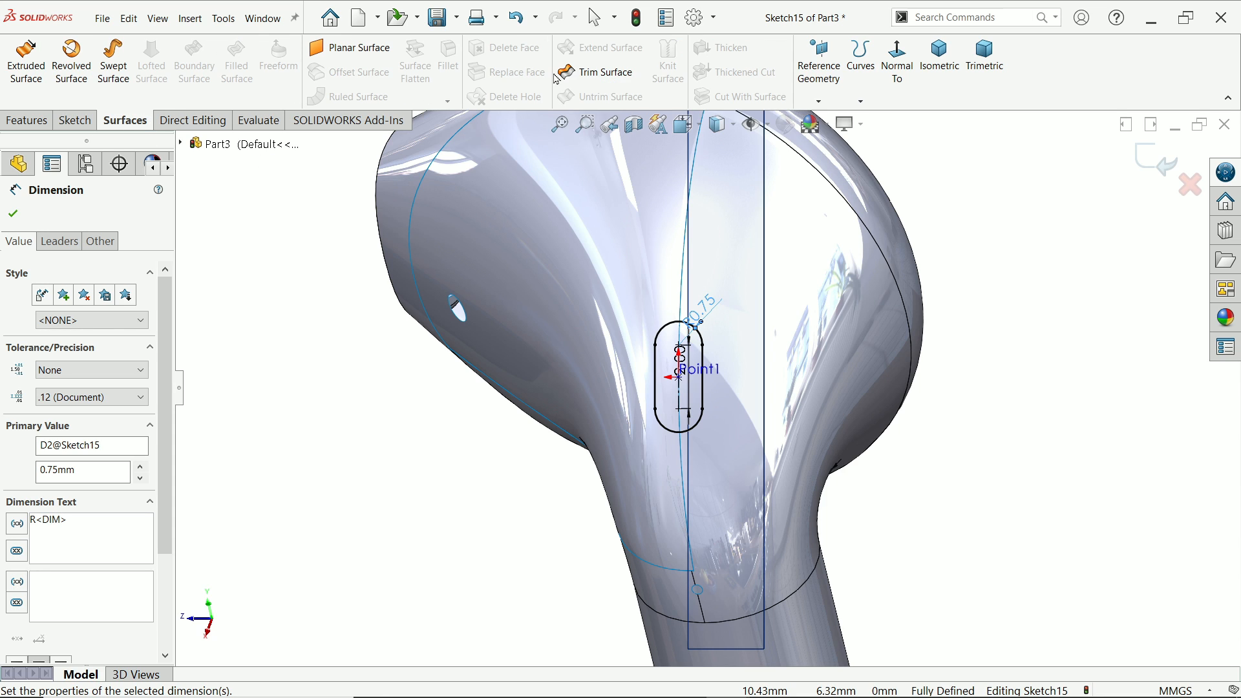
click(601, 78)
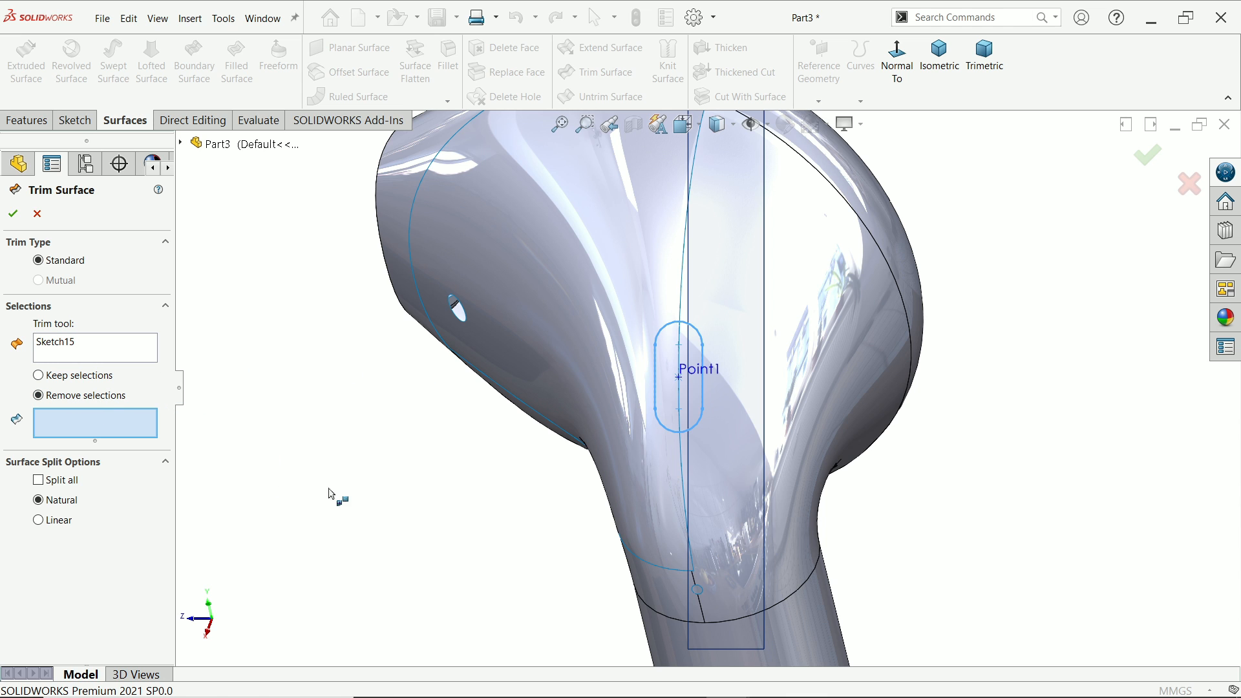
middle_drag(330, 493, 360, 460)
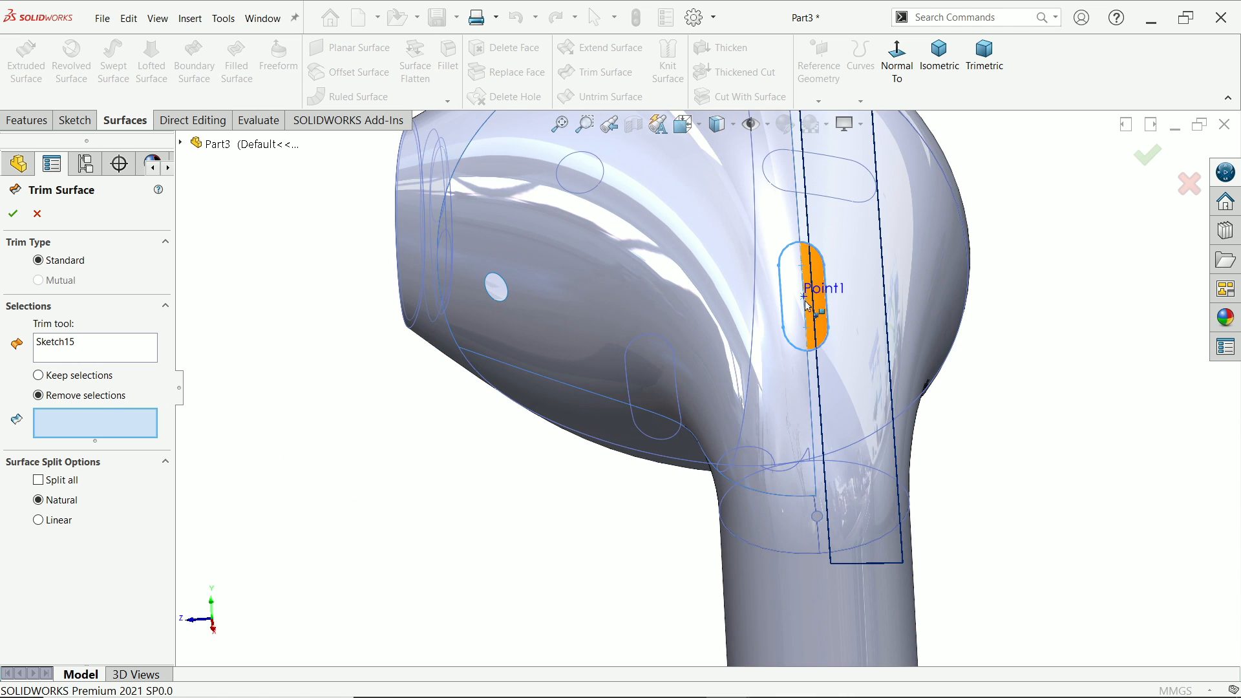
scroll(808, 305, down, 3)
click(794, 329)
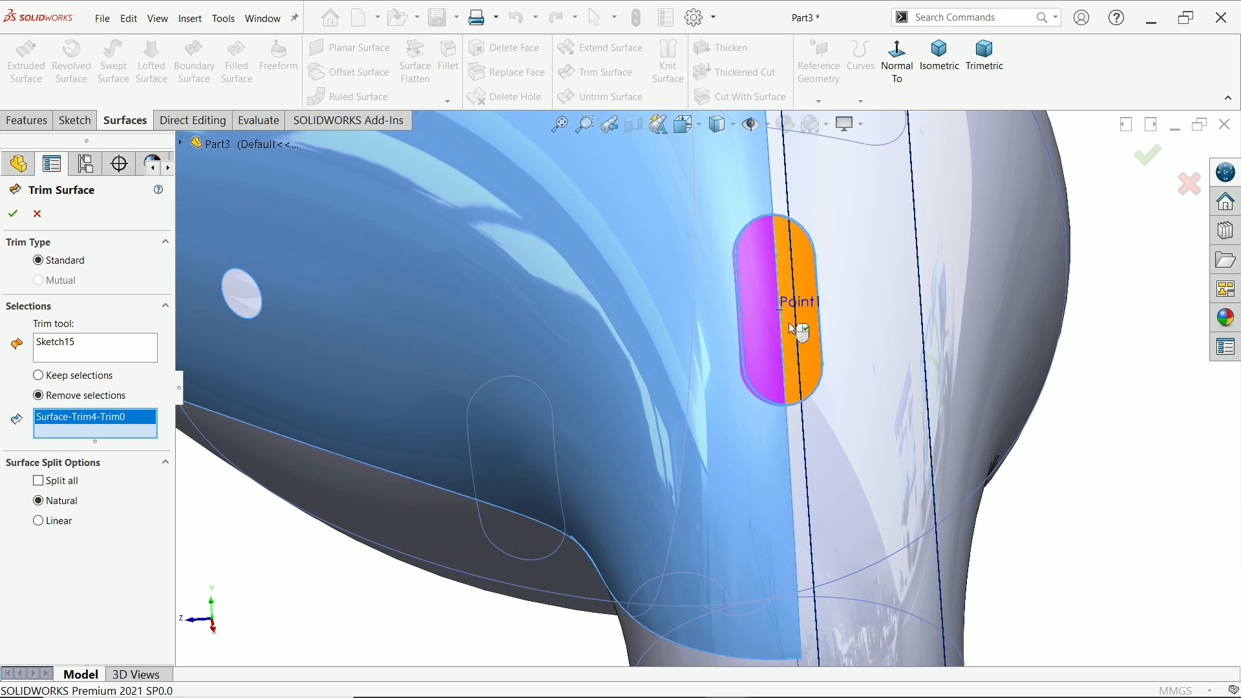
click(797, 325)
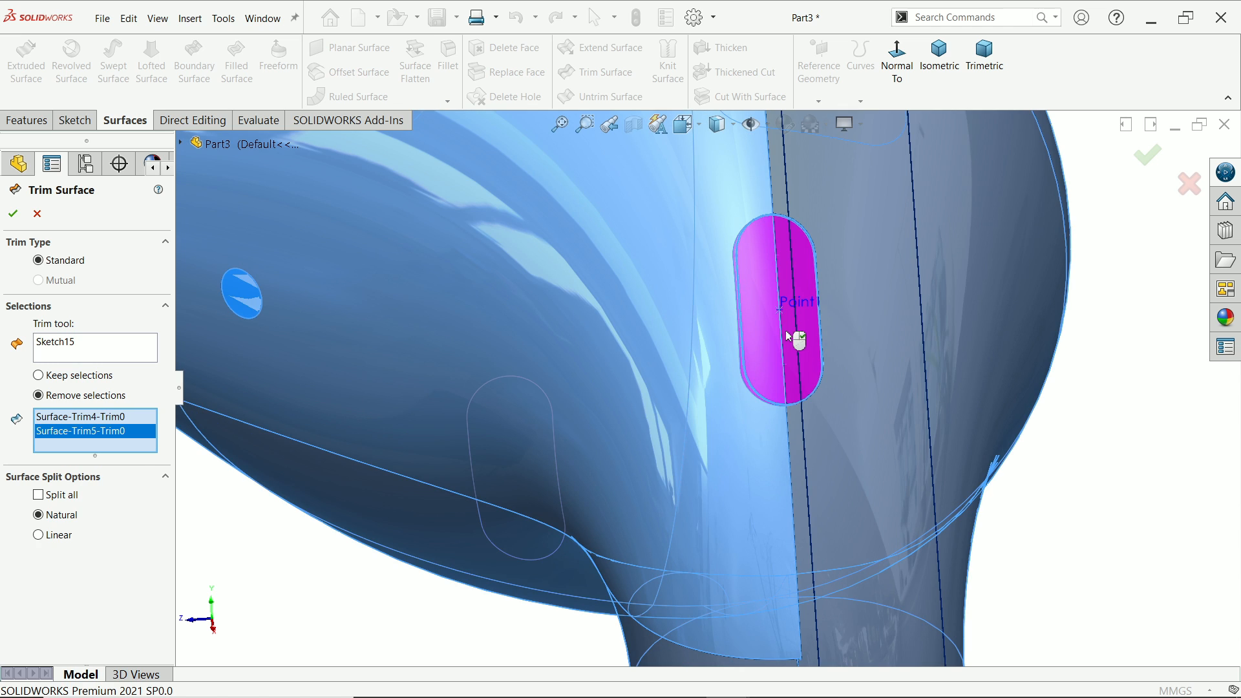
click(24, 217)
scroll(1015, 427, up, 5)
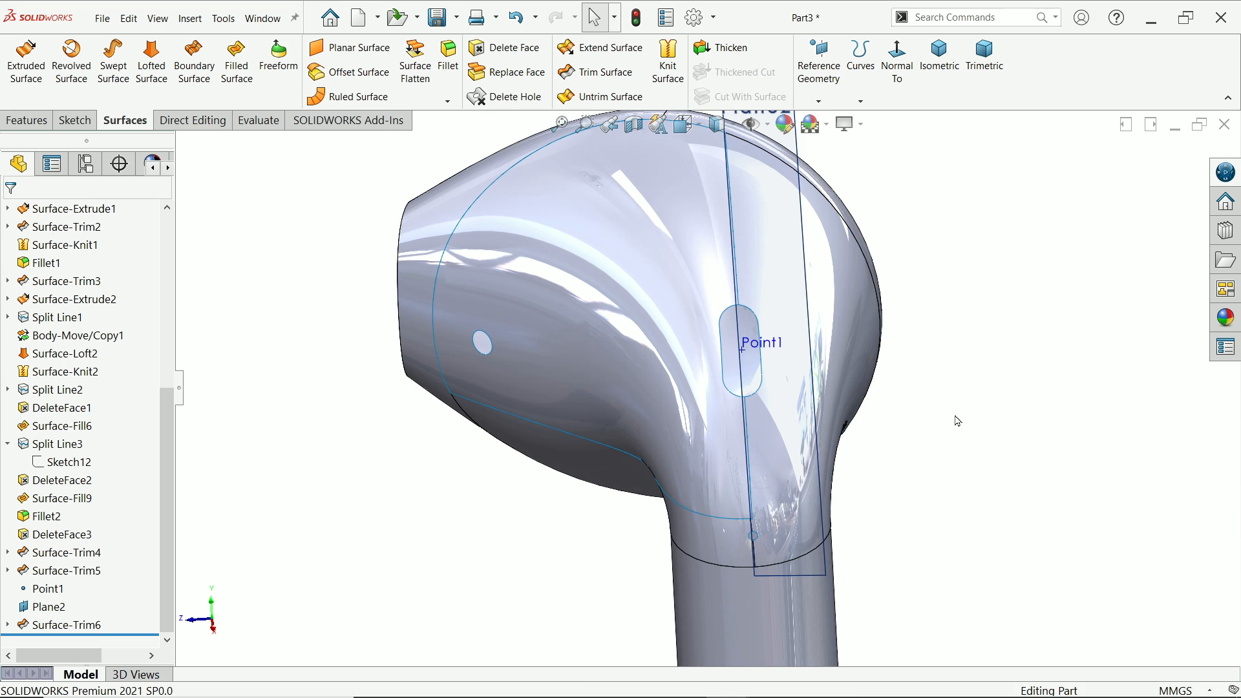
Hide the tangent reference plane and the reference point at the slot's centre
scroll(776, 388, up, 3)
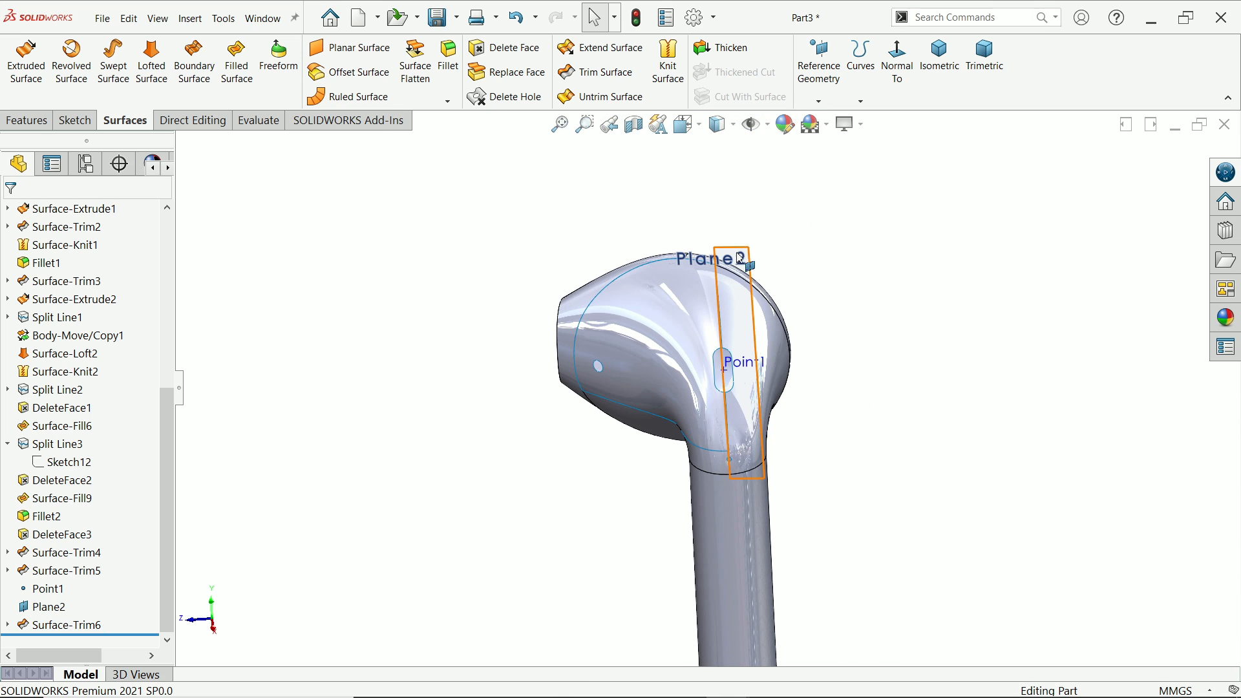
click(741, 257)
click(820, 225)
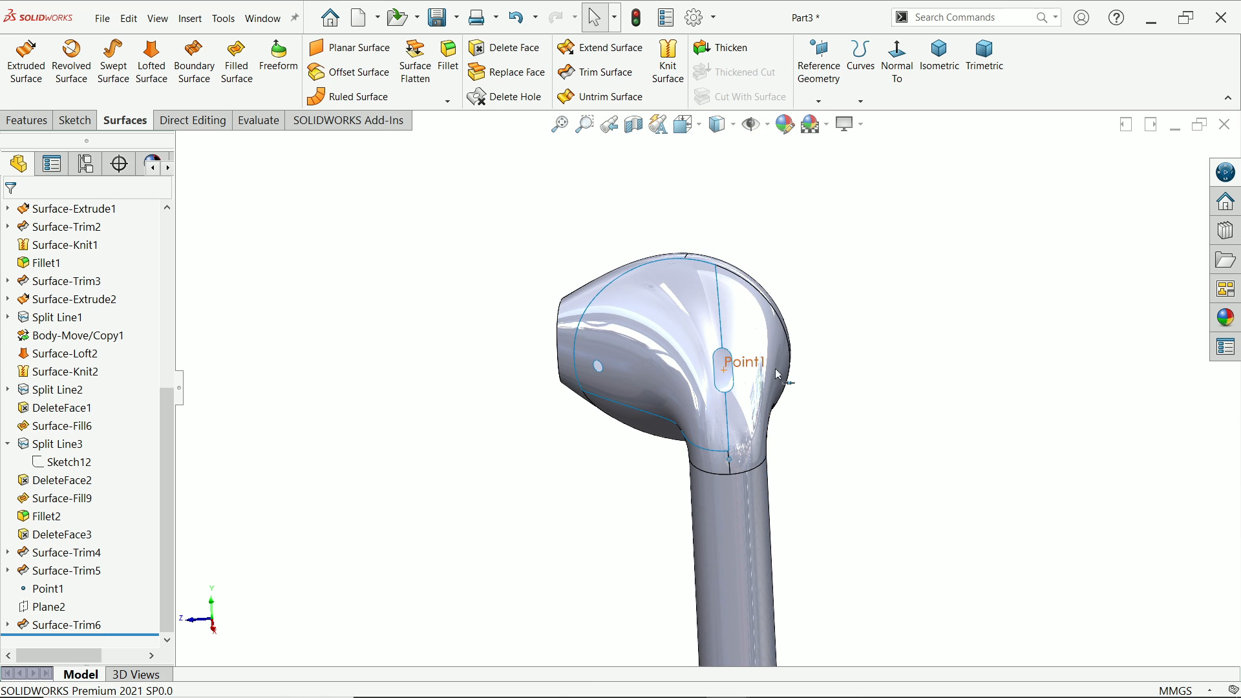
scroll(763, 373, down, 5)
mouse_move(710, 372)
middle_down()
mouse_move(792, 387)
mouse_move(698, 374)
middle_up()
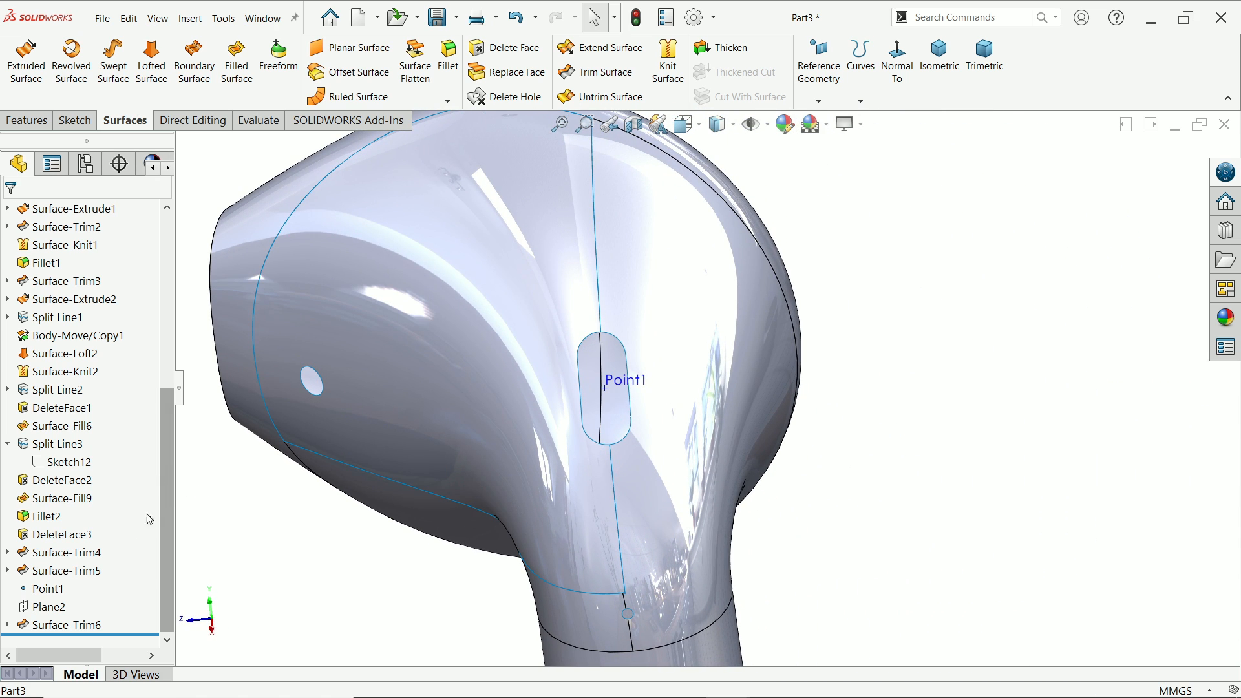
click(32, 590)
click(37, 581)
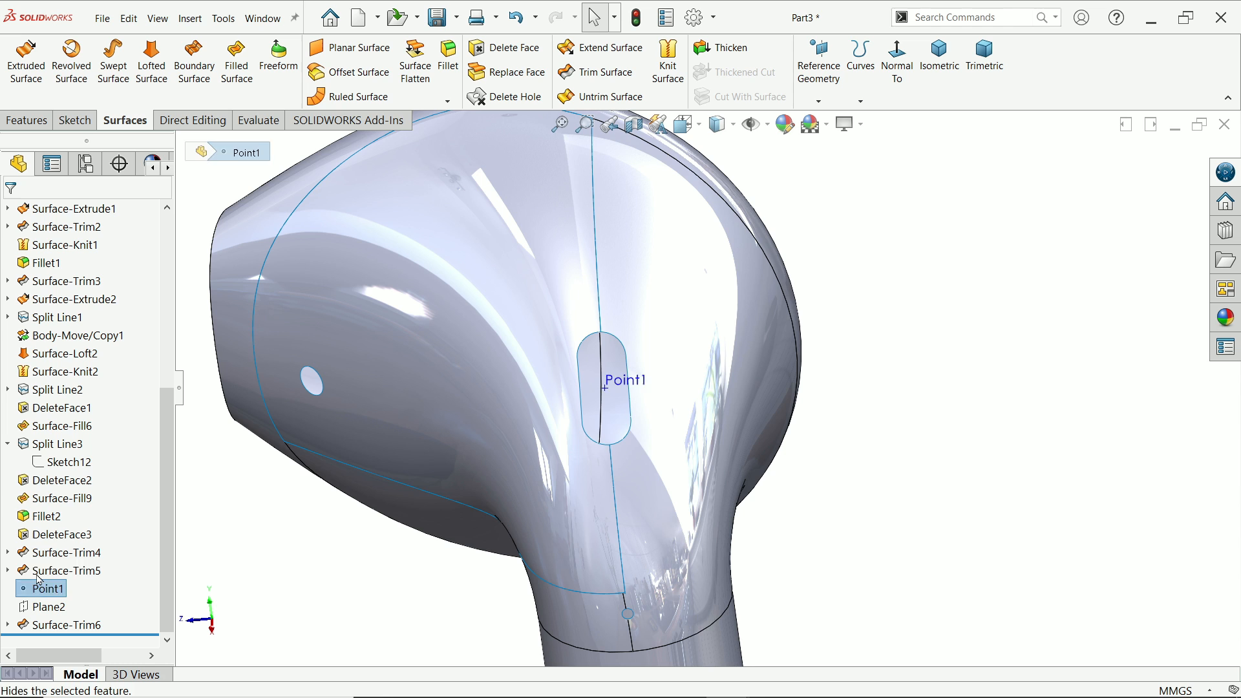
Start a new sketch on the Top Plane
scroll(843, 362, up, 3)
mouse_move(843, 362)
middle_down()
mouse_move(892, 313)
mouse_move(910, 377)
mouse_move(882, 360)
mouse_move(887, 377)
middle_up()
scroll(644, 527, down, 3)
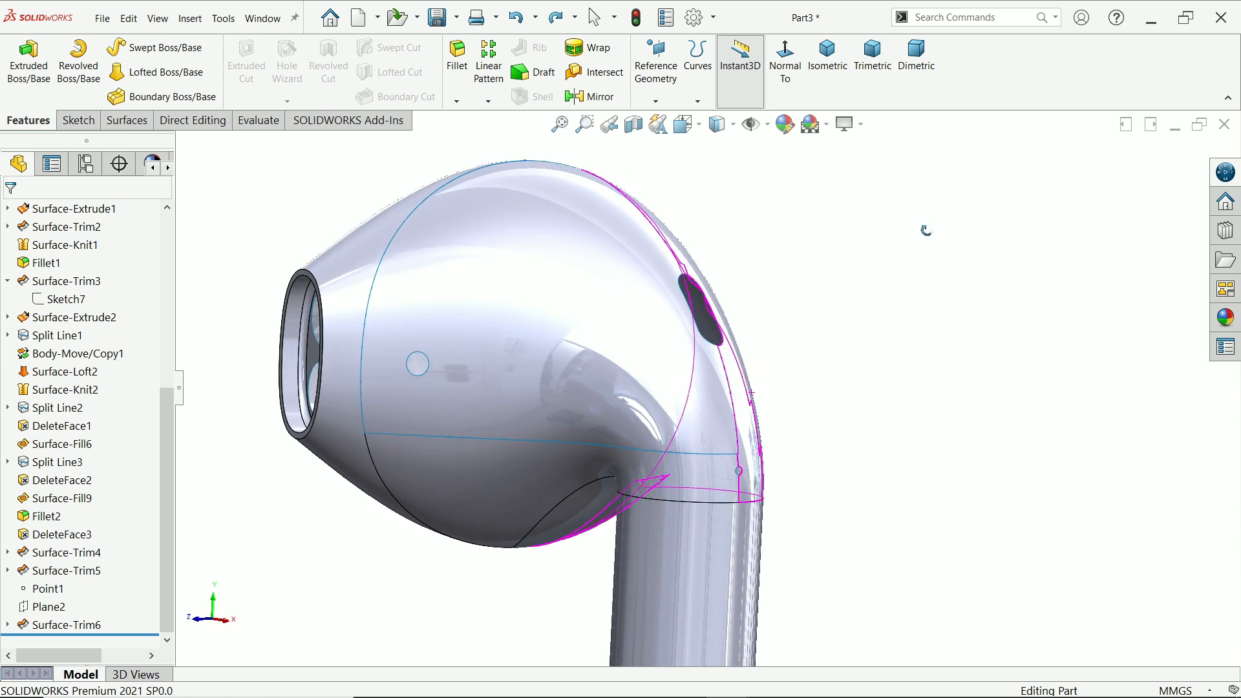
middle_drag(922, 230, 914, 313)
scroll(470, 265, up, 4)
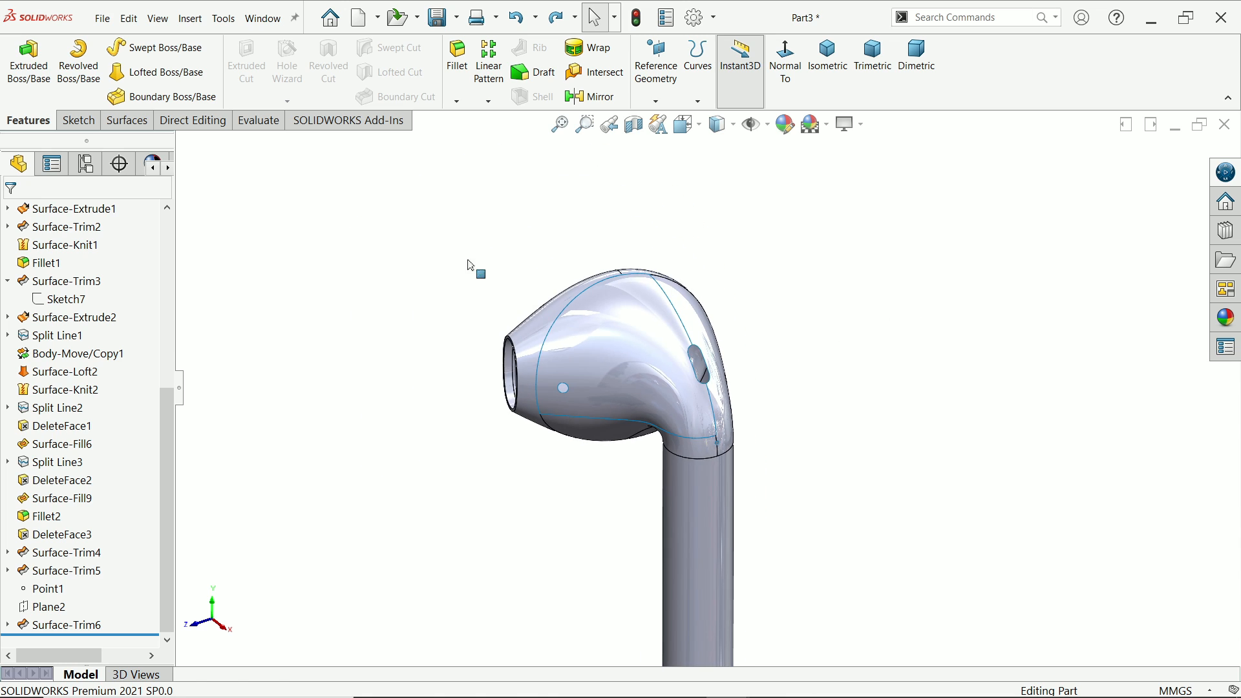
middle_drag(750, 462, 704, 393)
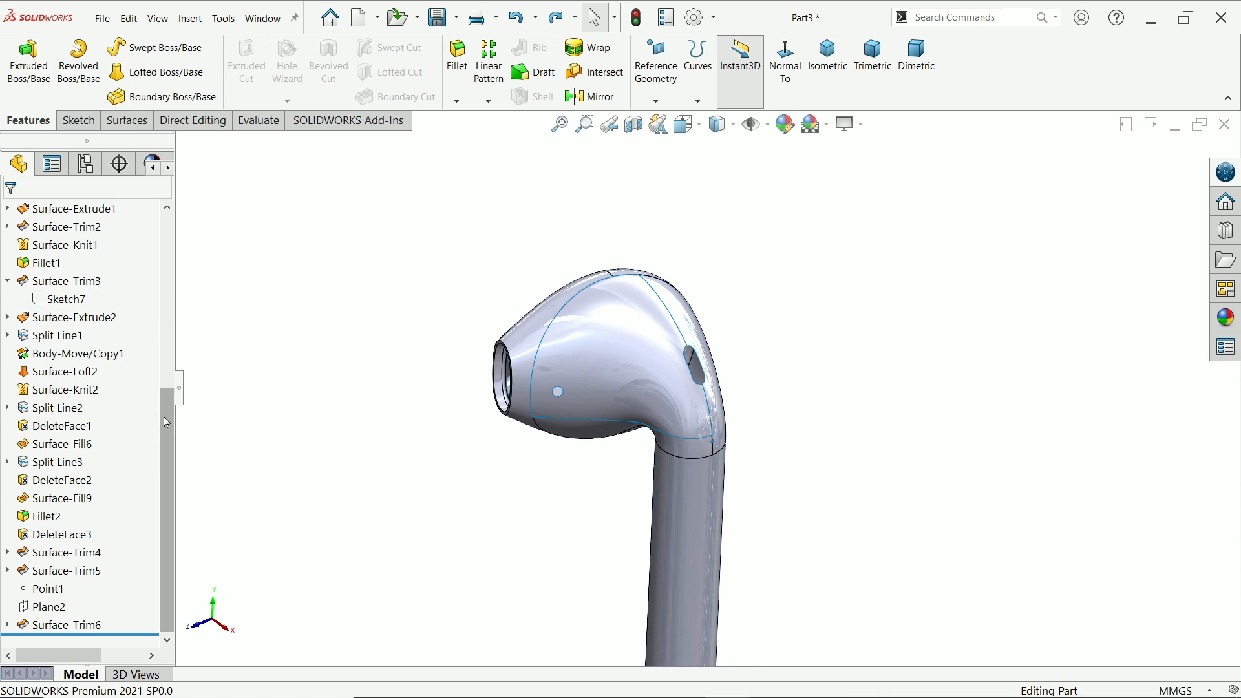
scroll(85, 290, up, 6)
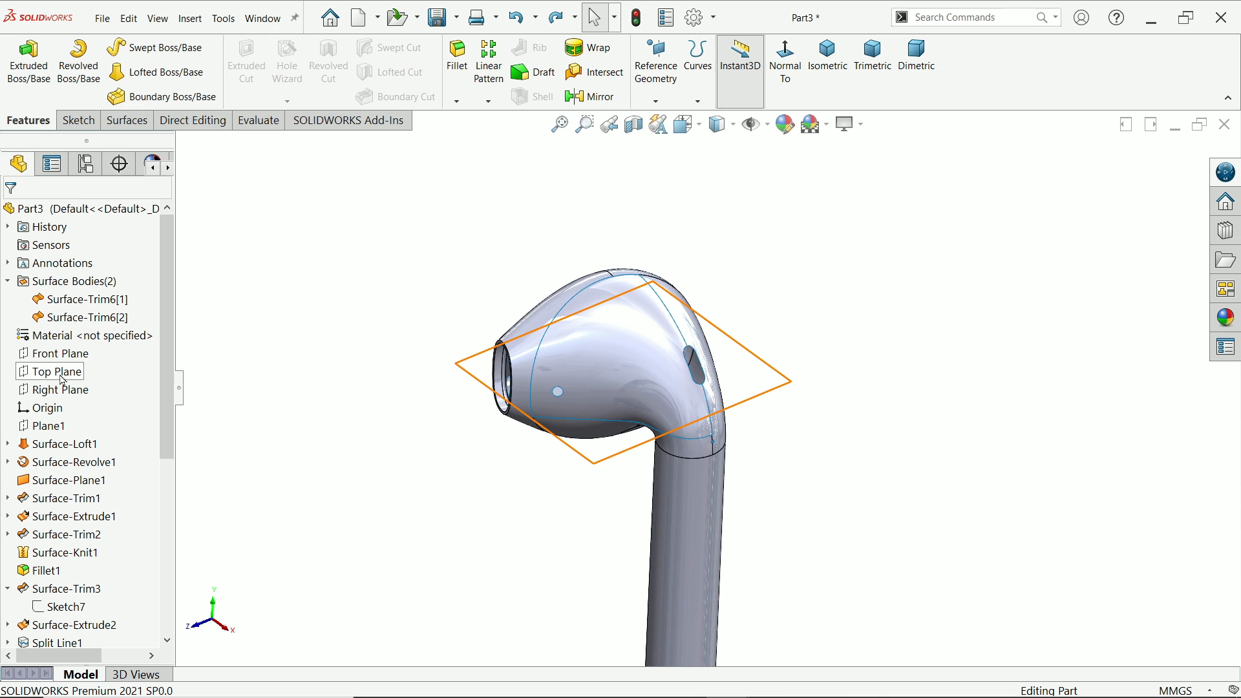
click(63, 373)
click(71, 360)
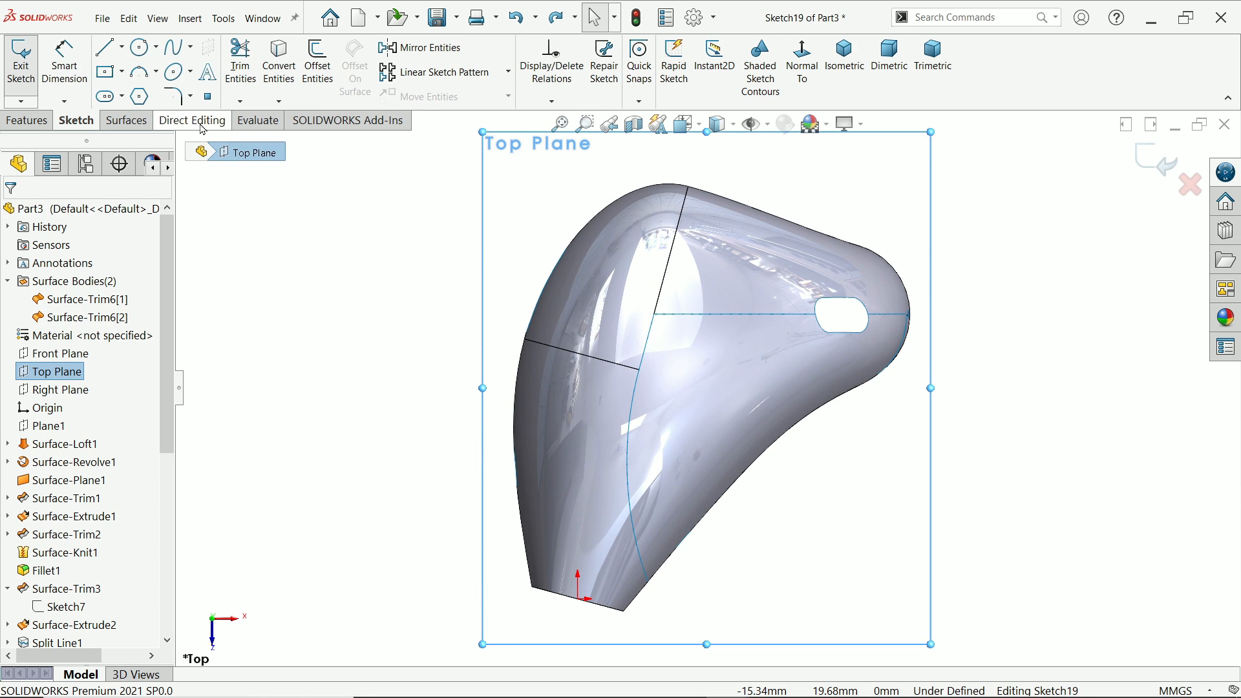
Sketch an 8 mm line along the head's slanted seam and continue it with a tangent arc, radius about 15.2 mm, past the nozzle end
click(106, 48)
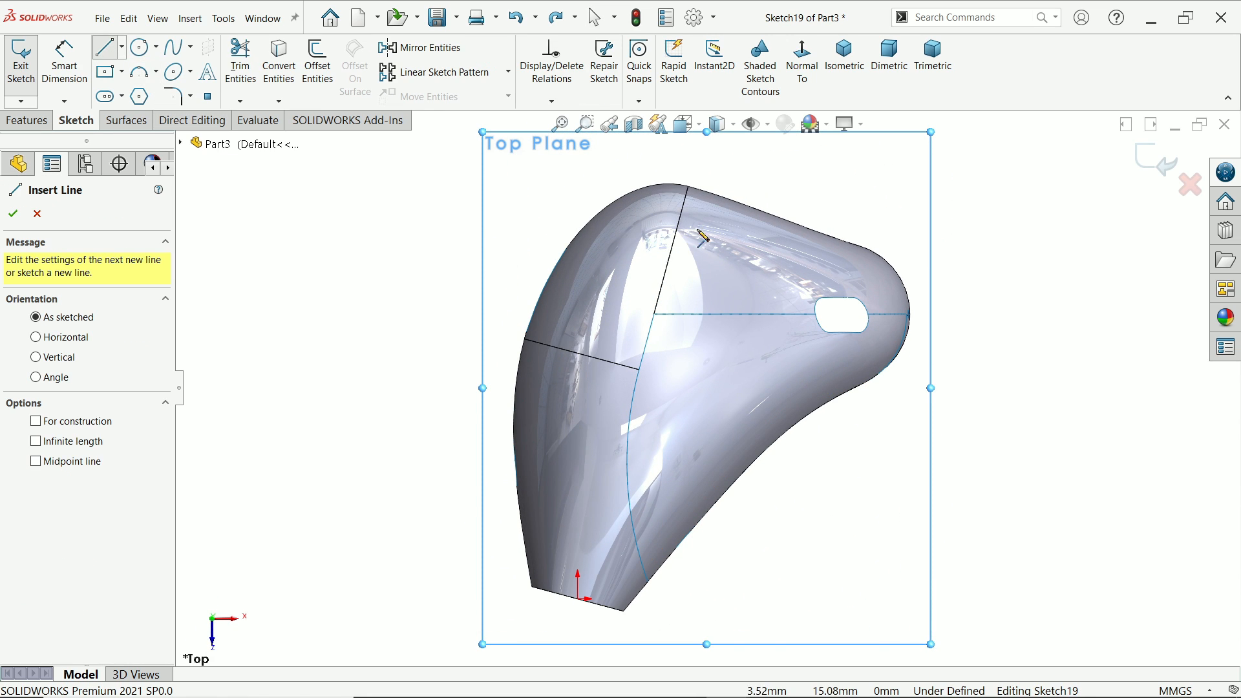
click(688, 186)
click(638, 369)
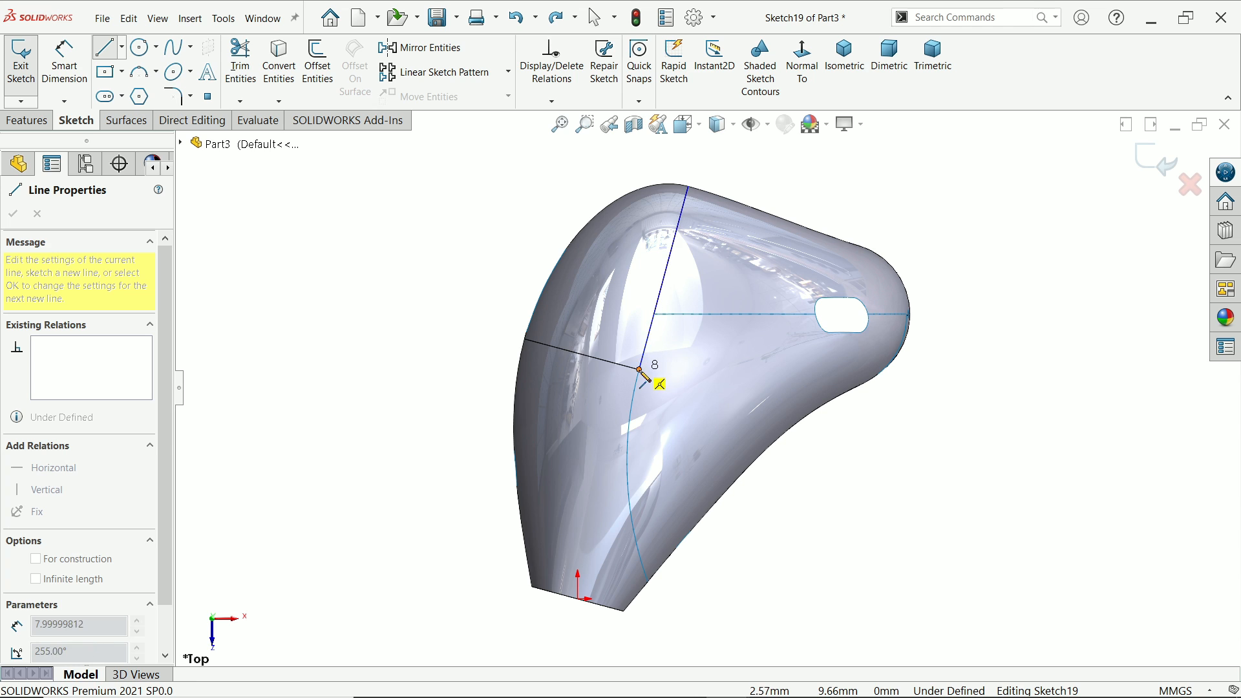
mouse_move(639, 370)
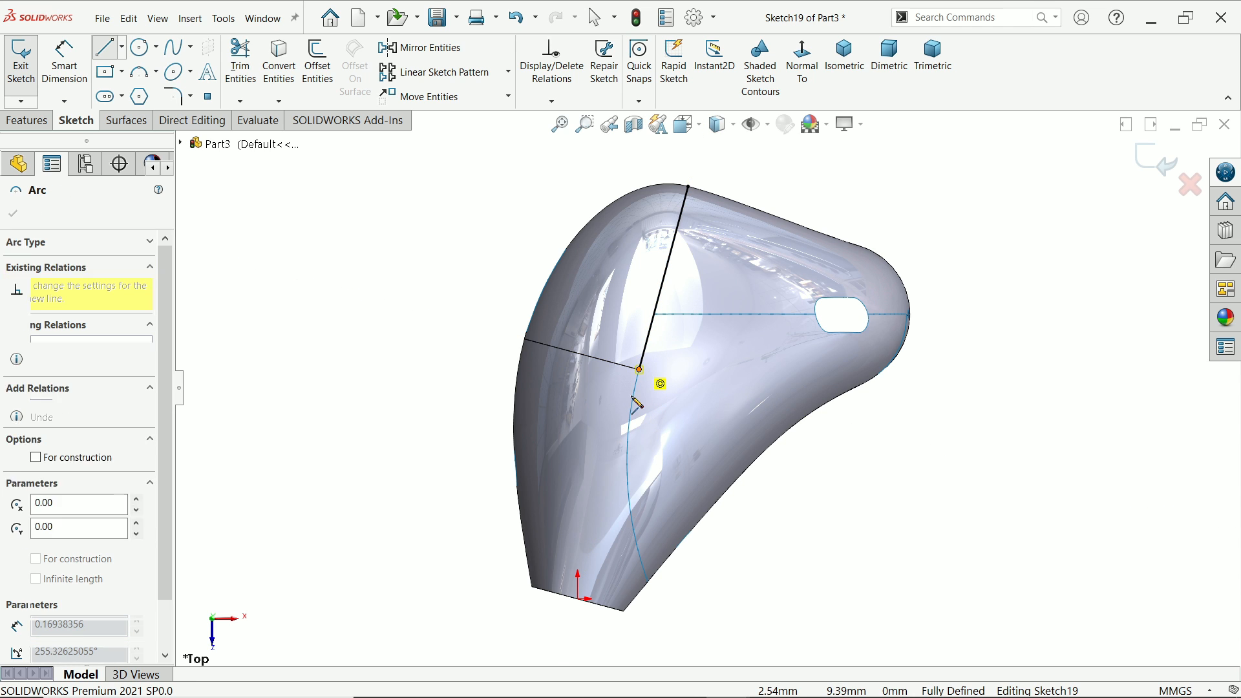
click(658, 610)
right_click(789, 508)
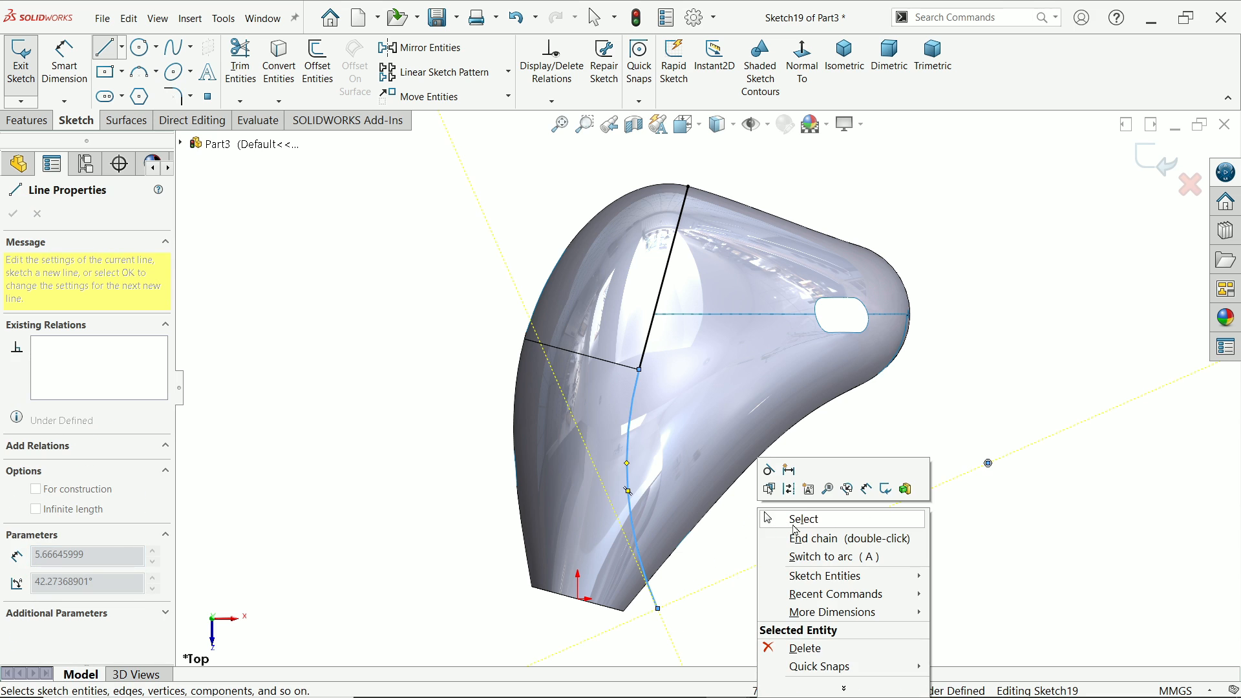
click(800, 516)
Dimension the vertical distance between the arc's endpoints as 10 mm and the arc's radius as 15 mm
click(64, 70)
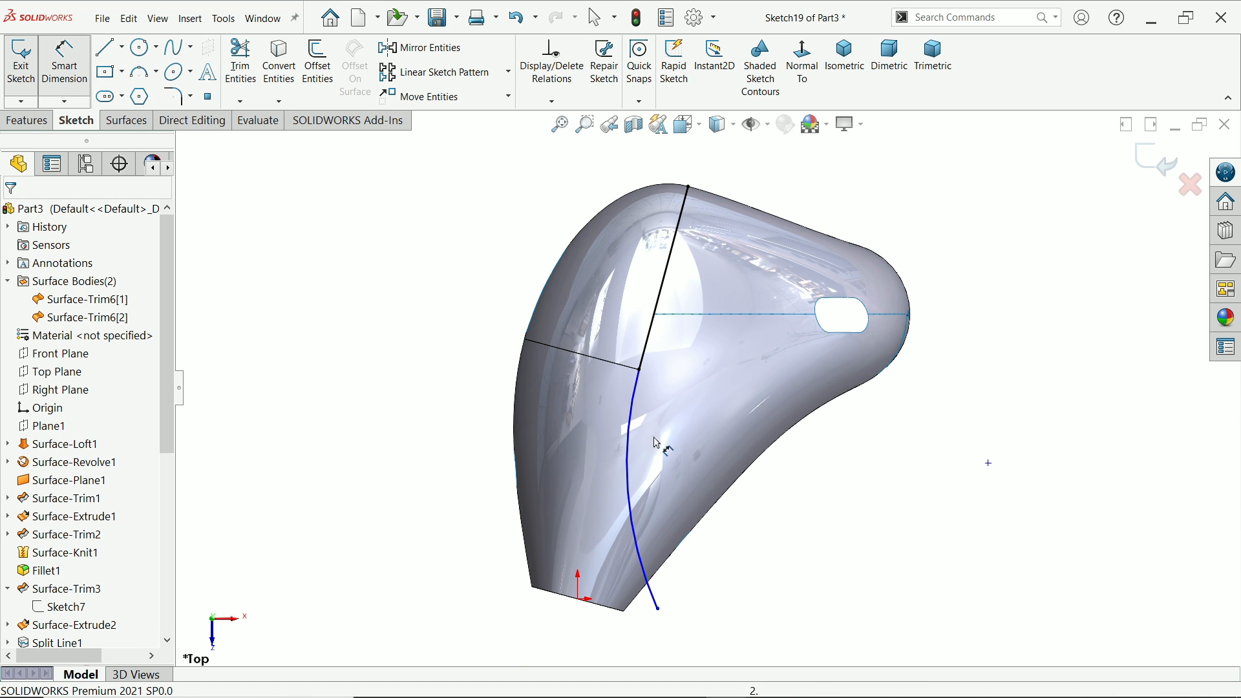
click(640, 371)
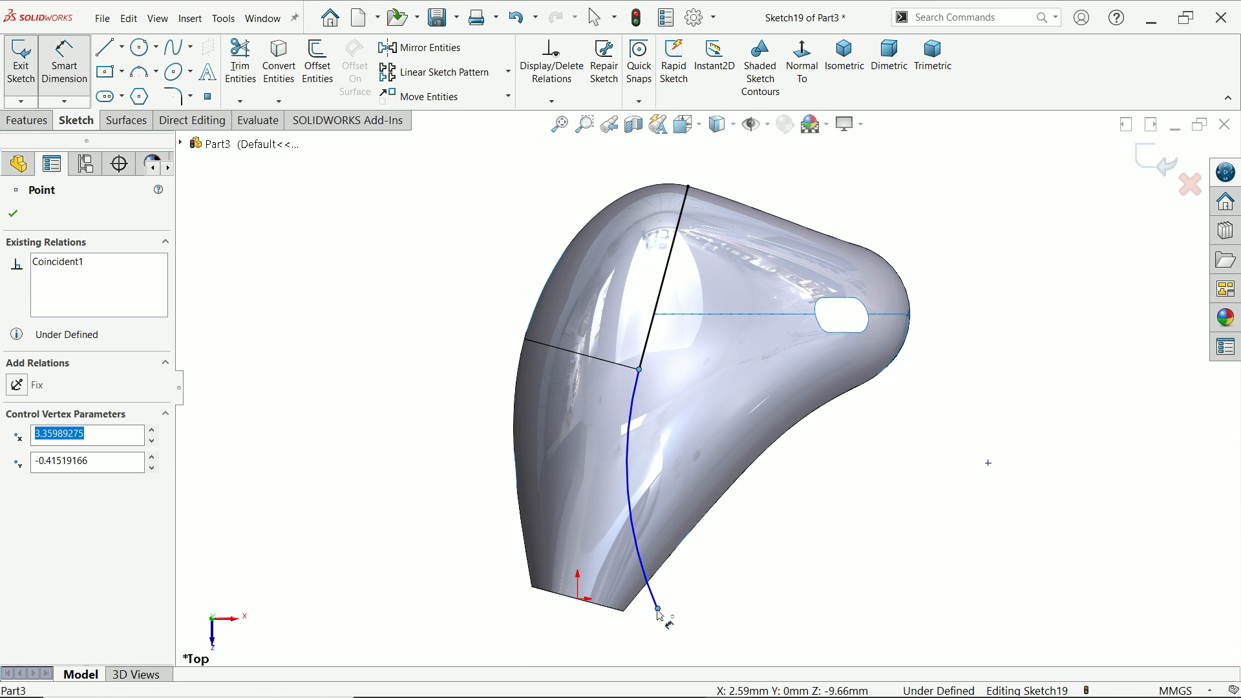
click(659, 609)
click(444, 501)
text(10)
key(Return)
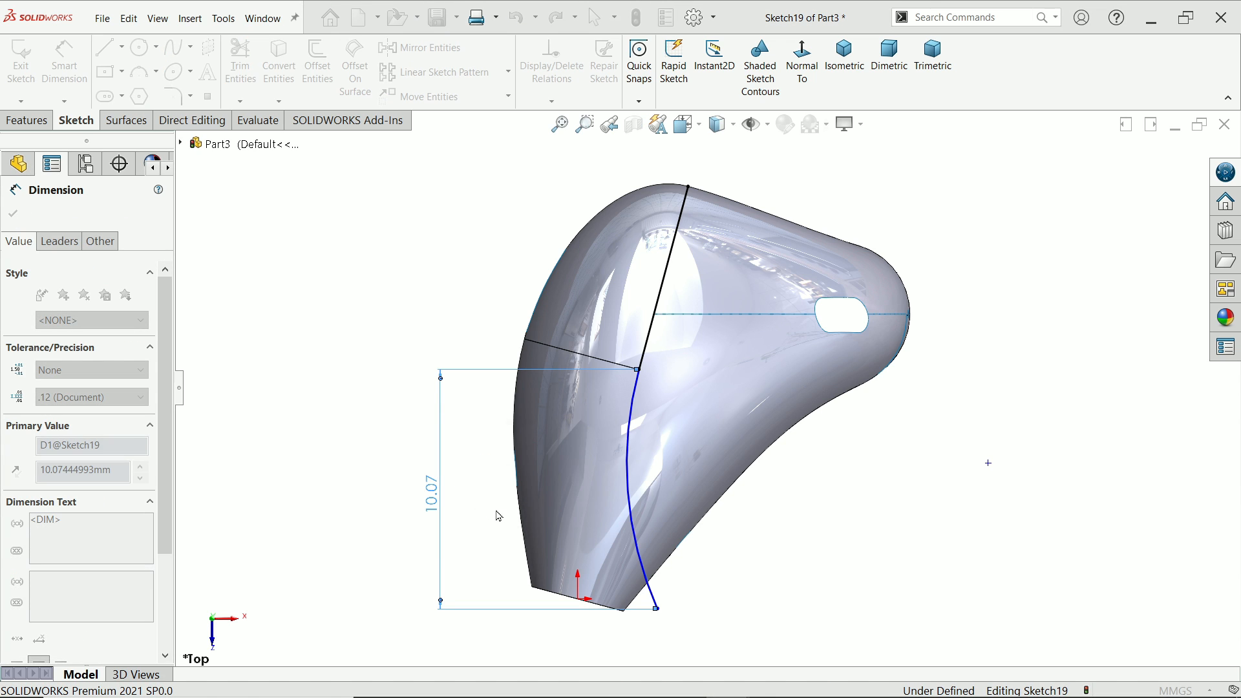
click(629, 499)
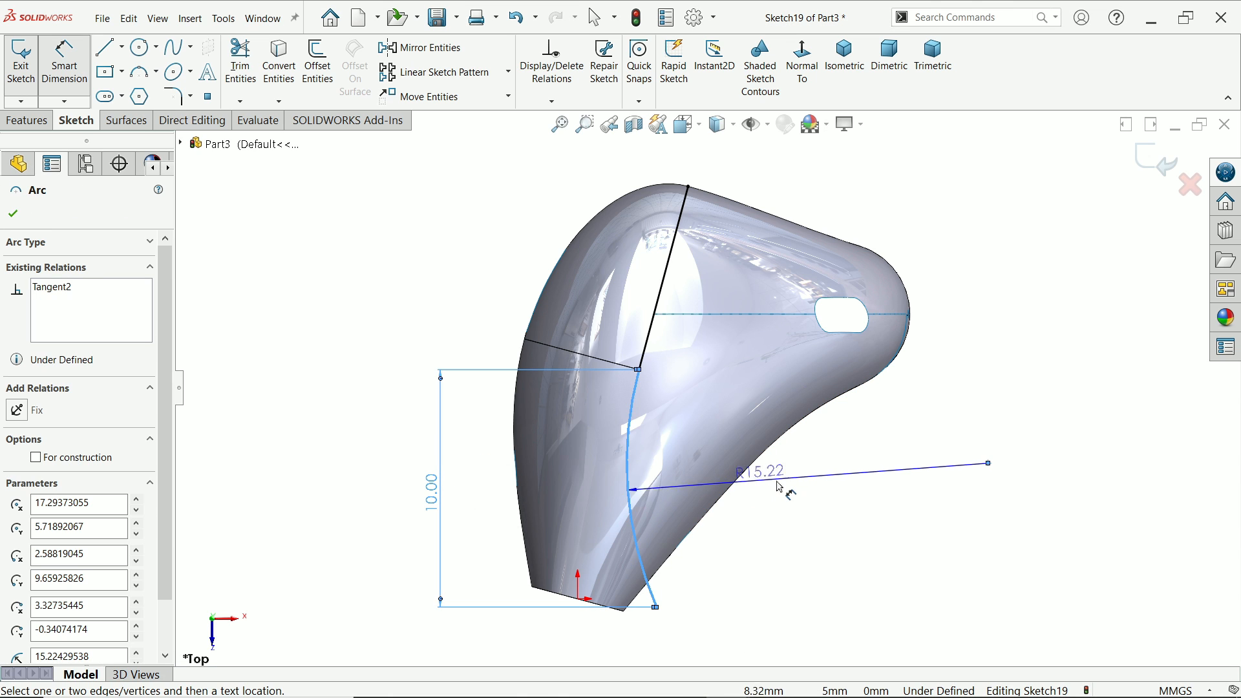
click(774, 482)
key(Return)
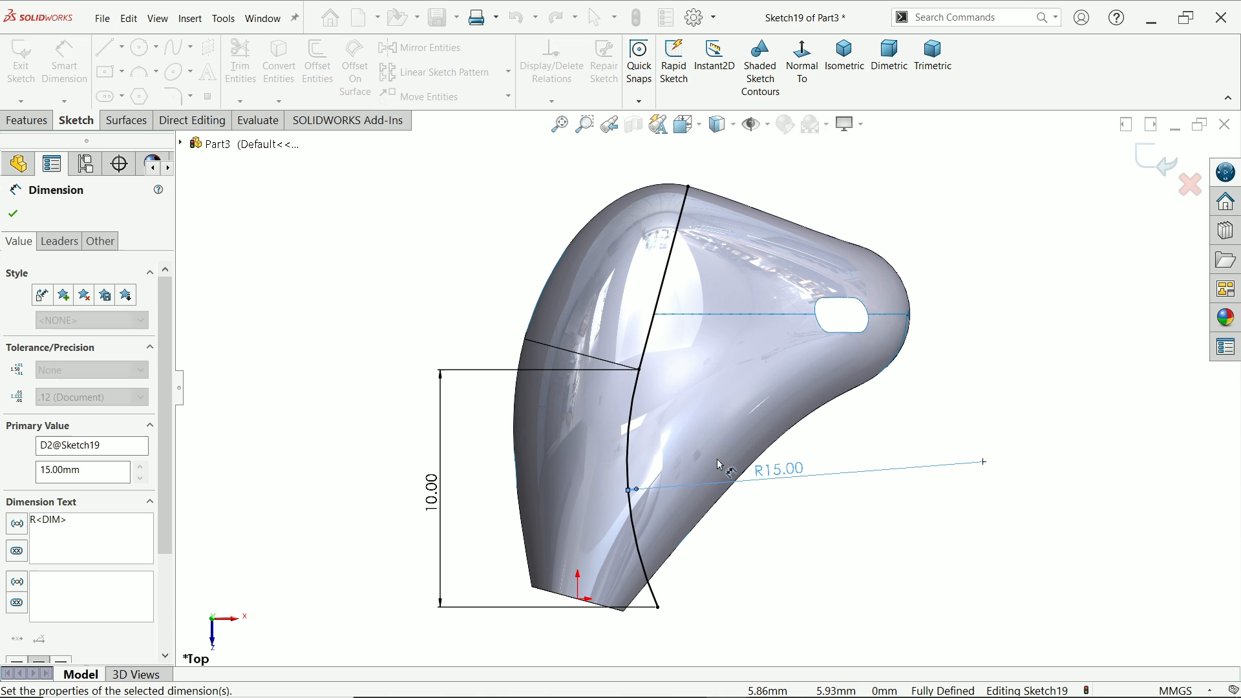
Run Split on all bodies using the line-and-arc sketch as the trim tool and cut the bodies
click(201, 126)
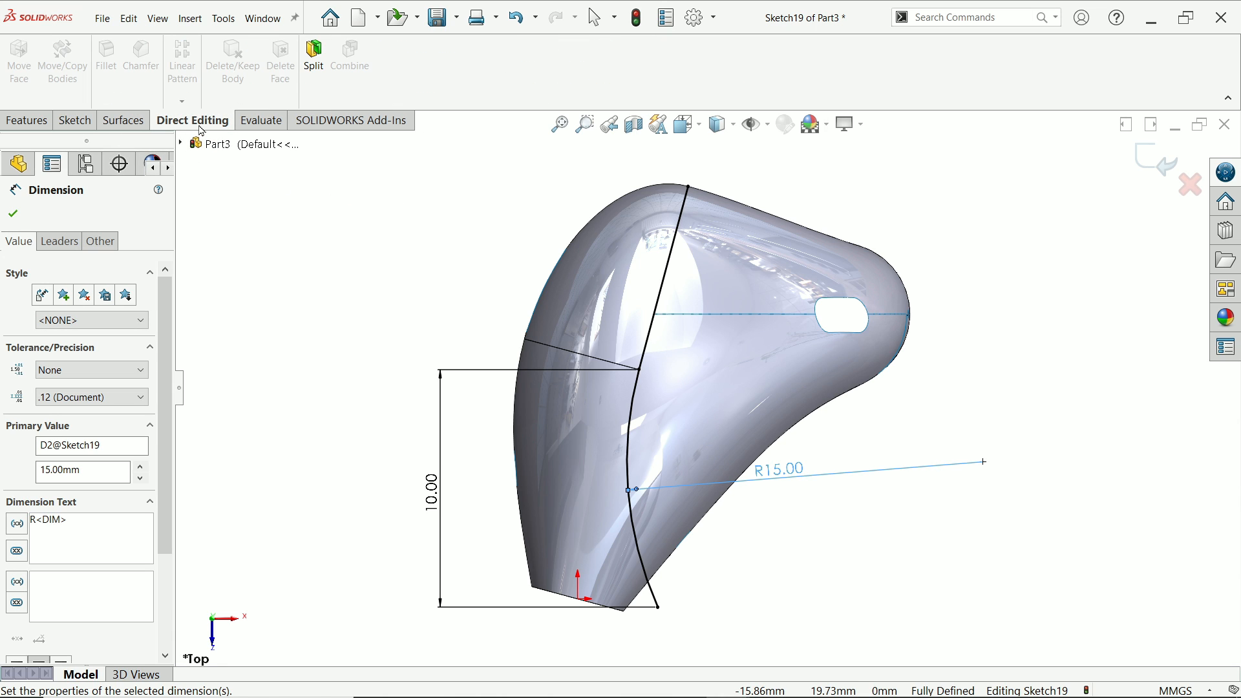
click(316, 64)
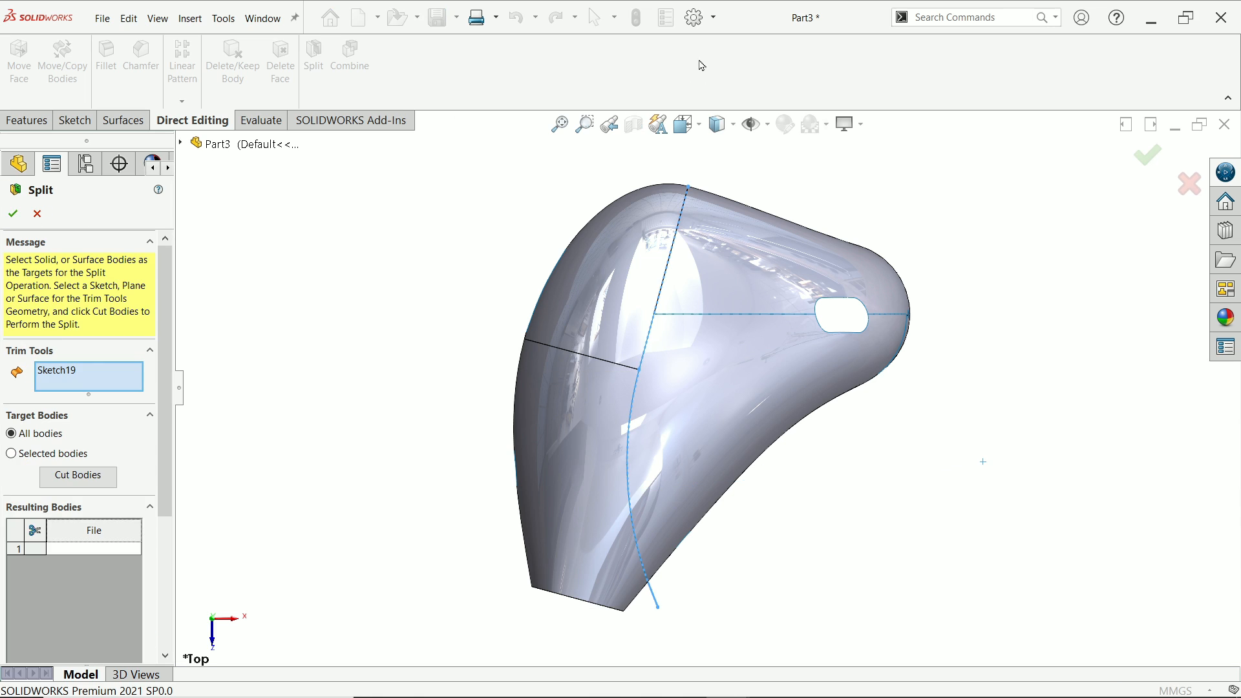
click(28, 121)
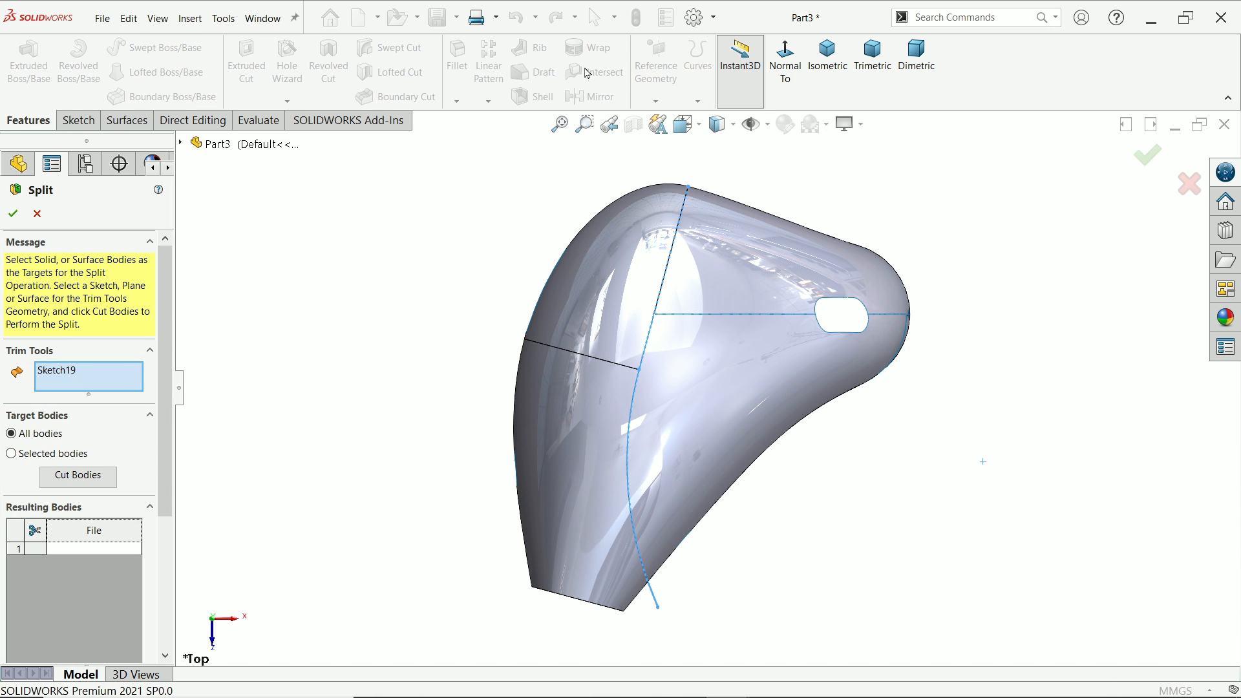
click(828, 65)
scroll(859, 281, down, 3)
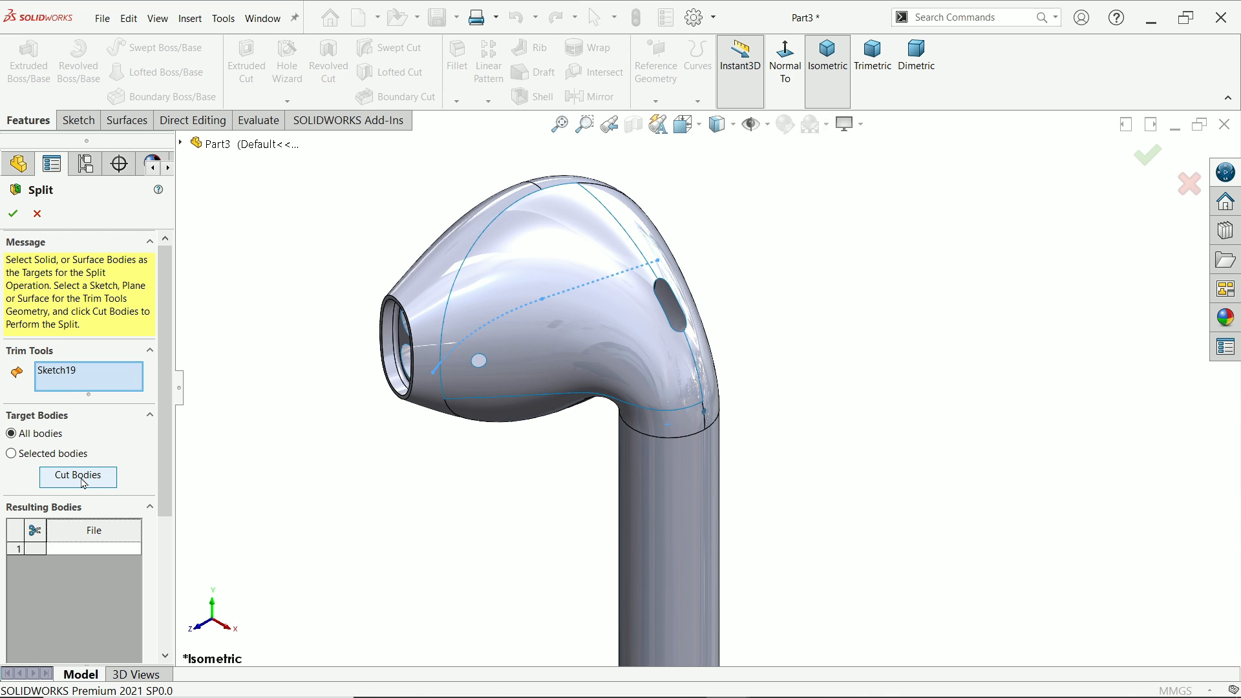
click(83, 482)
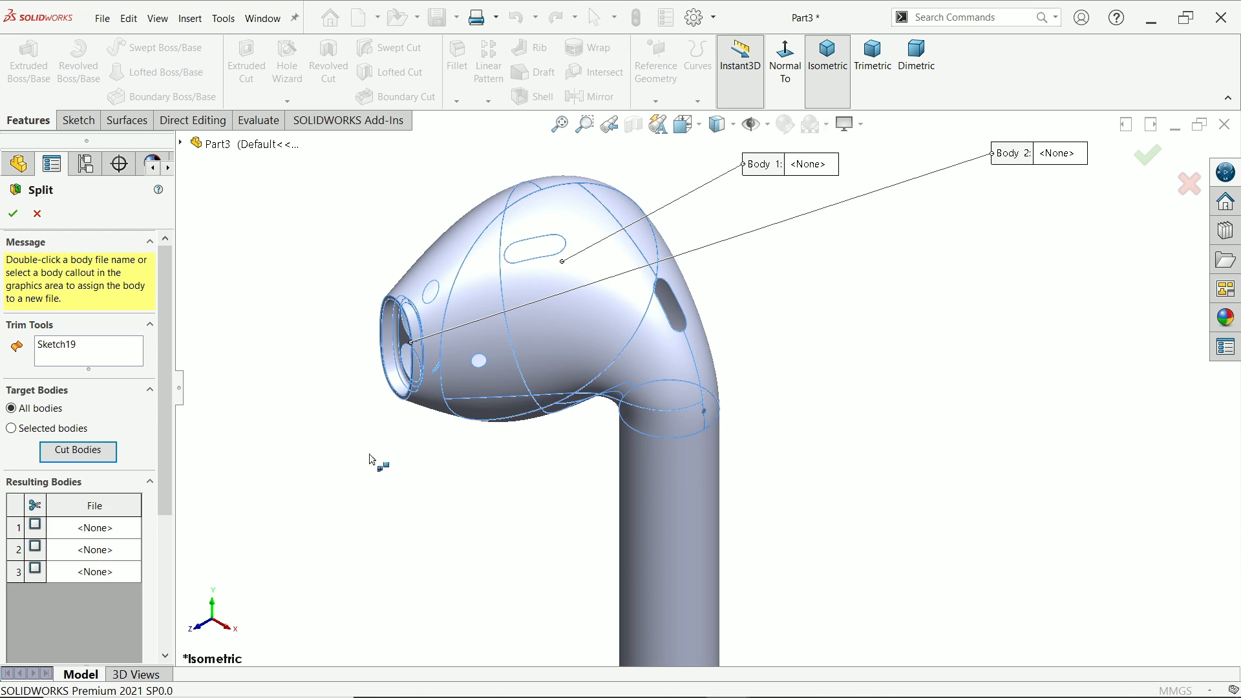
Mark all three resulting bodies for separation and complete the split
click(35, 526)
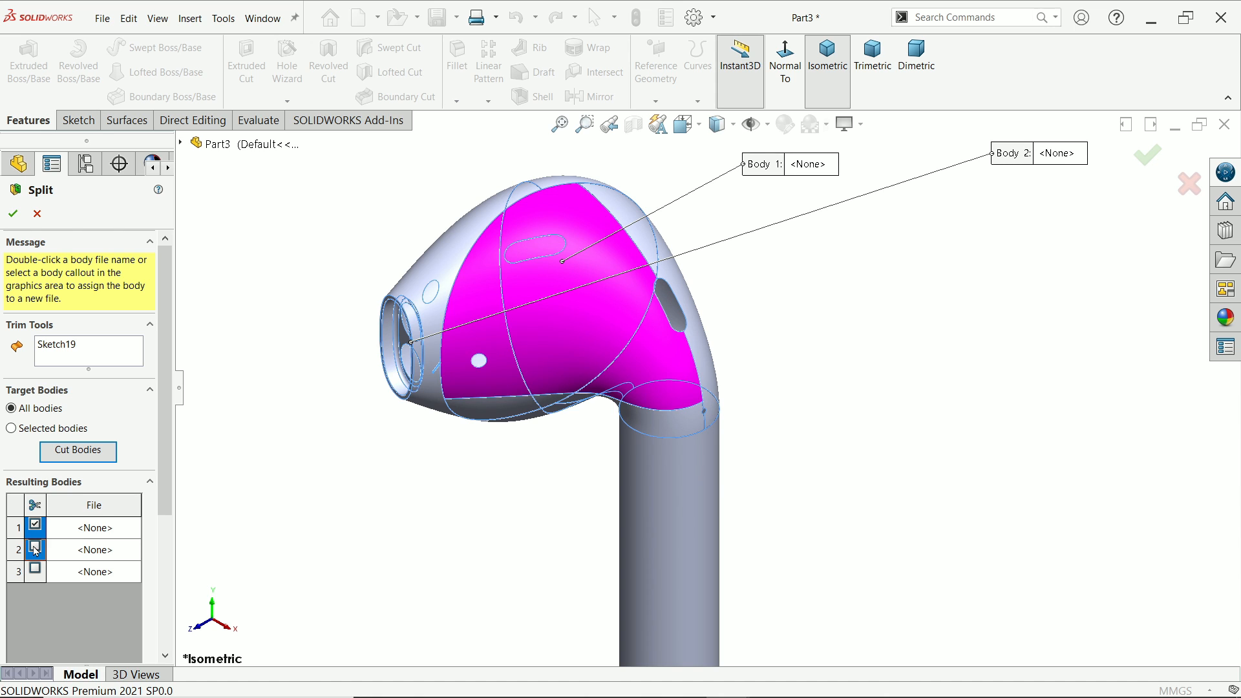
click(35, 548)
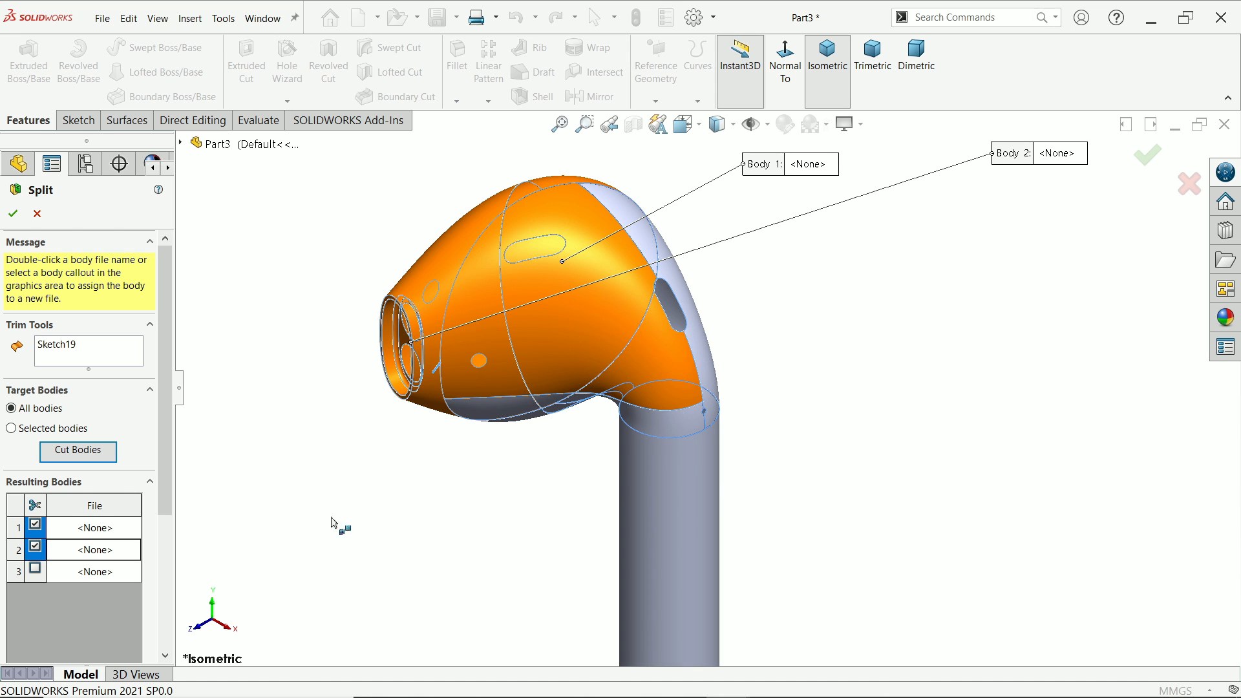
click(35, 569)
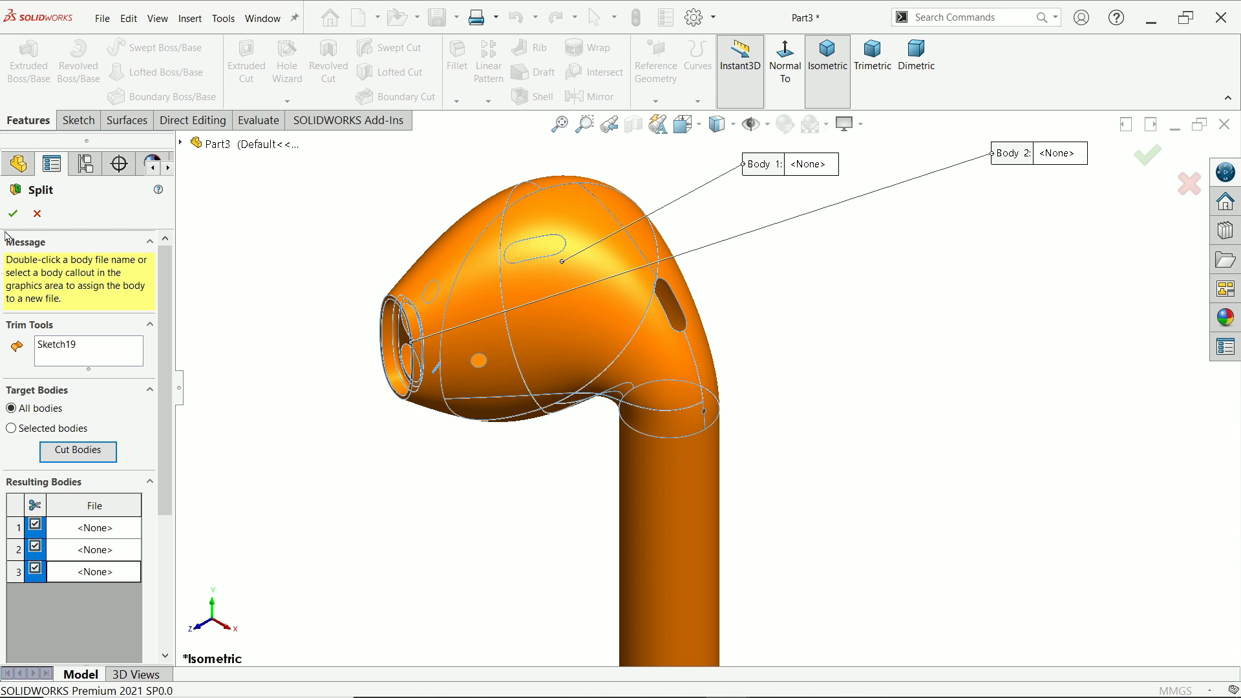
click(13, 214)
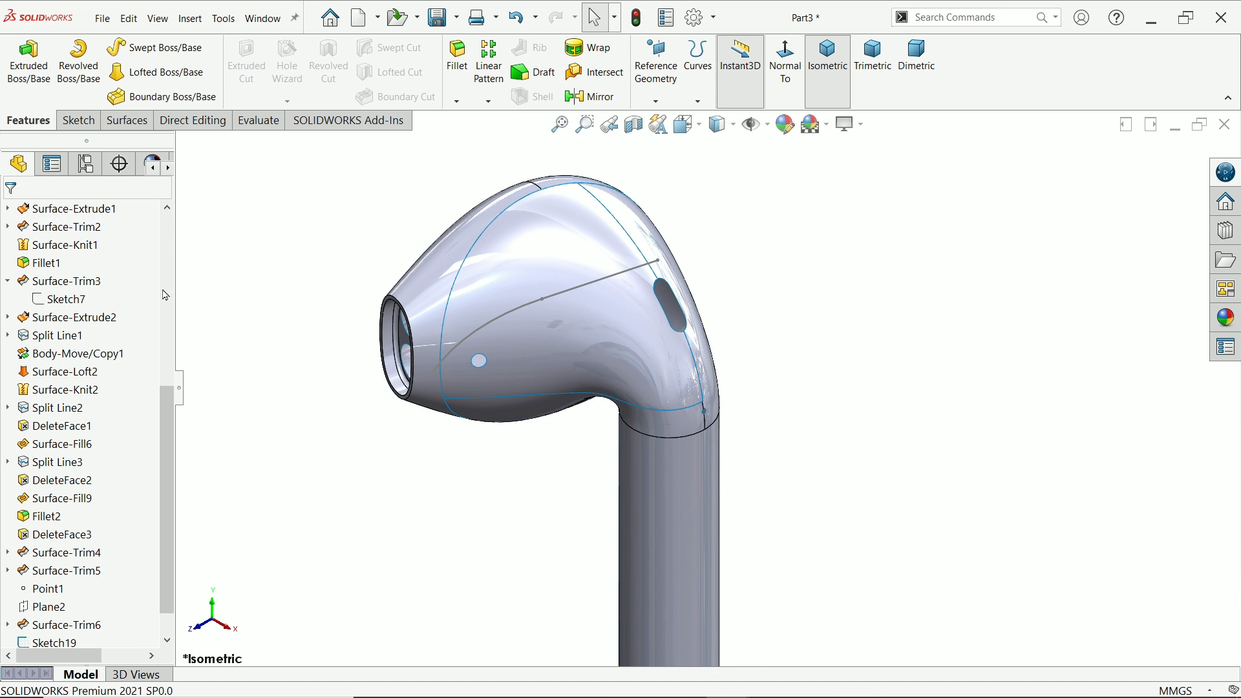
Highlight the three split surface bodies one after another to examine which part of the earbud each covers
drag(164, 433, 164, 261)
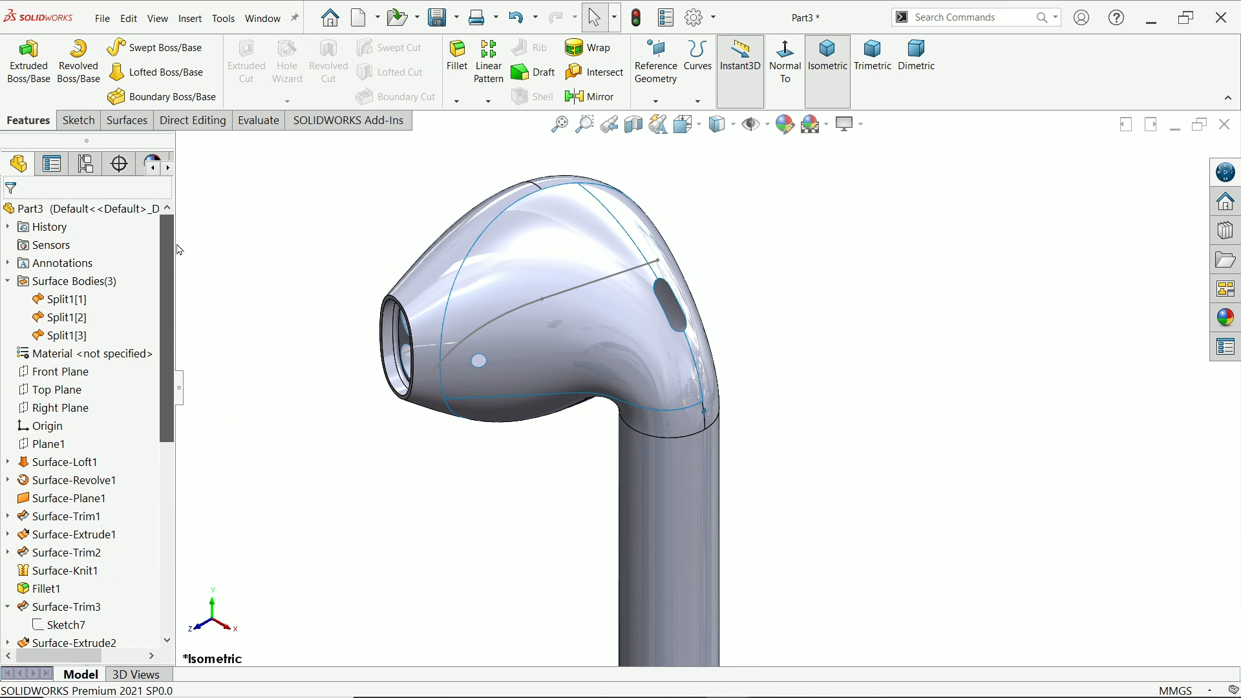
click(60, 300)
click(76, 319)
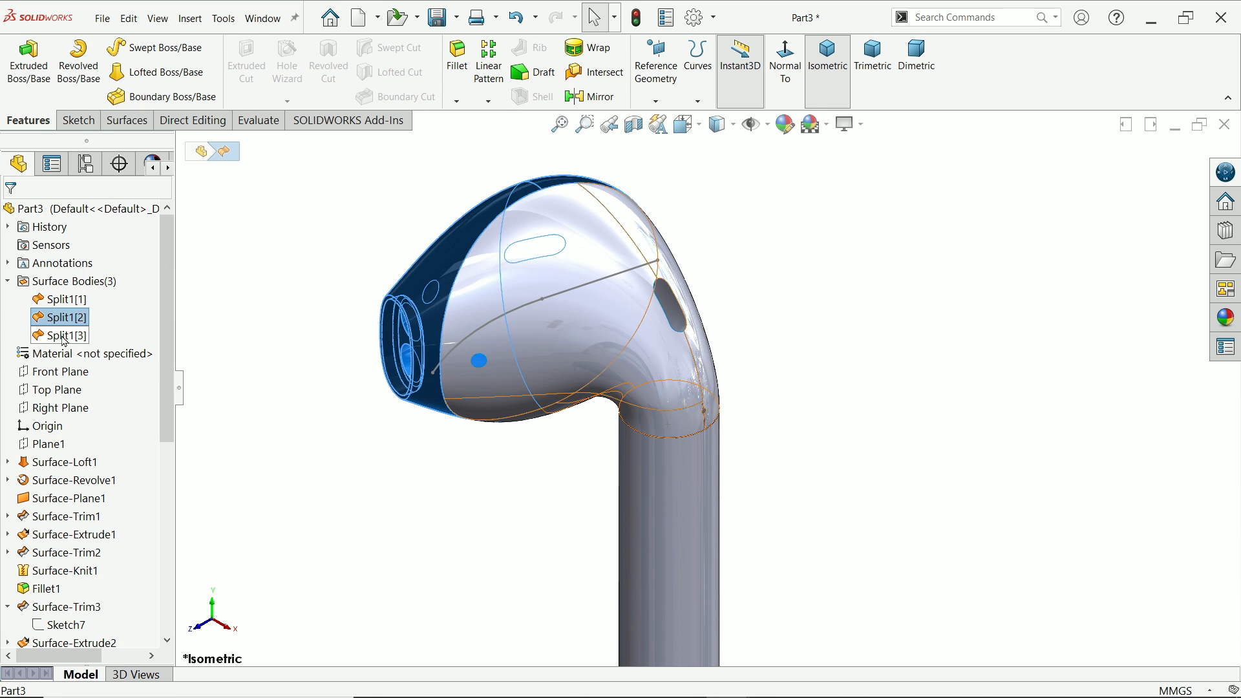
click(64, 337)
click(263, 235)
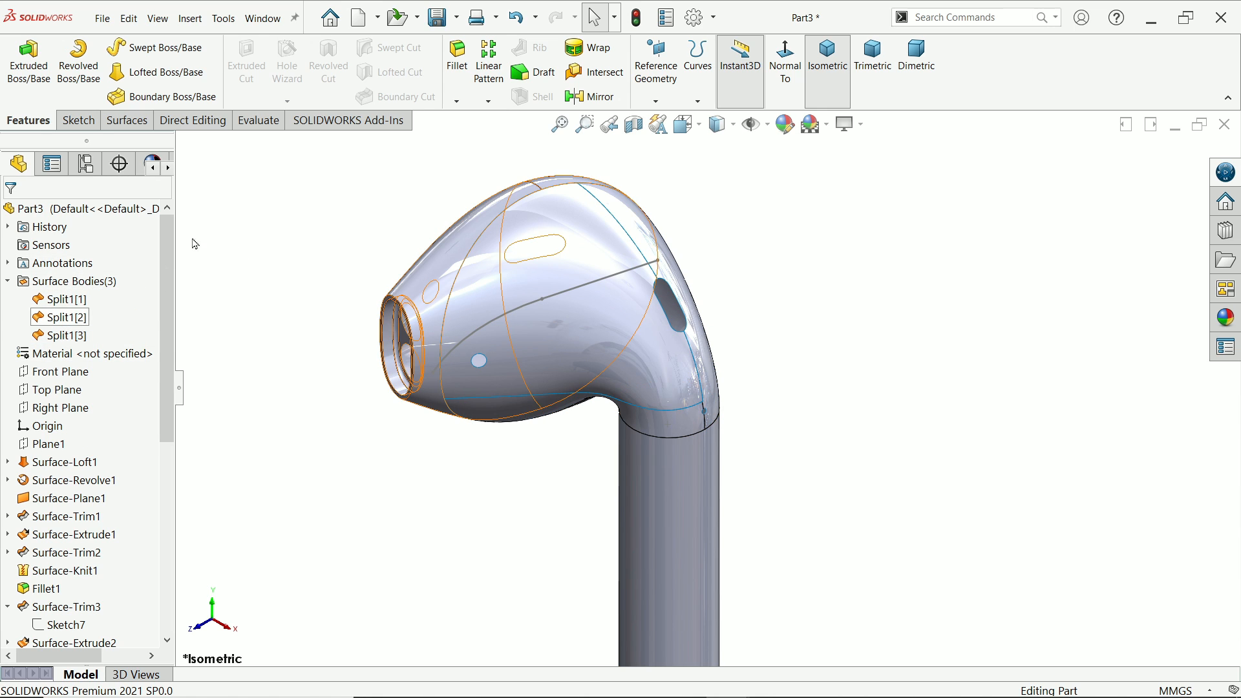
Thicken the head's side panel surface Split1[1] by 0.25 mm on Side 1, leaving the result unmerged
click(127, 121)
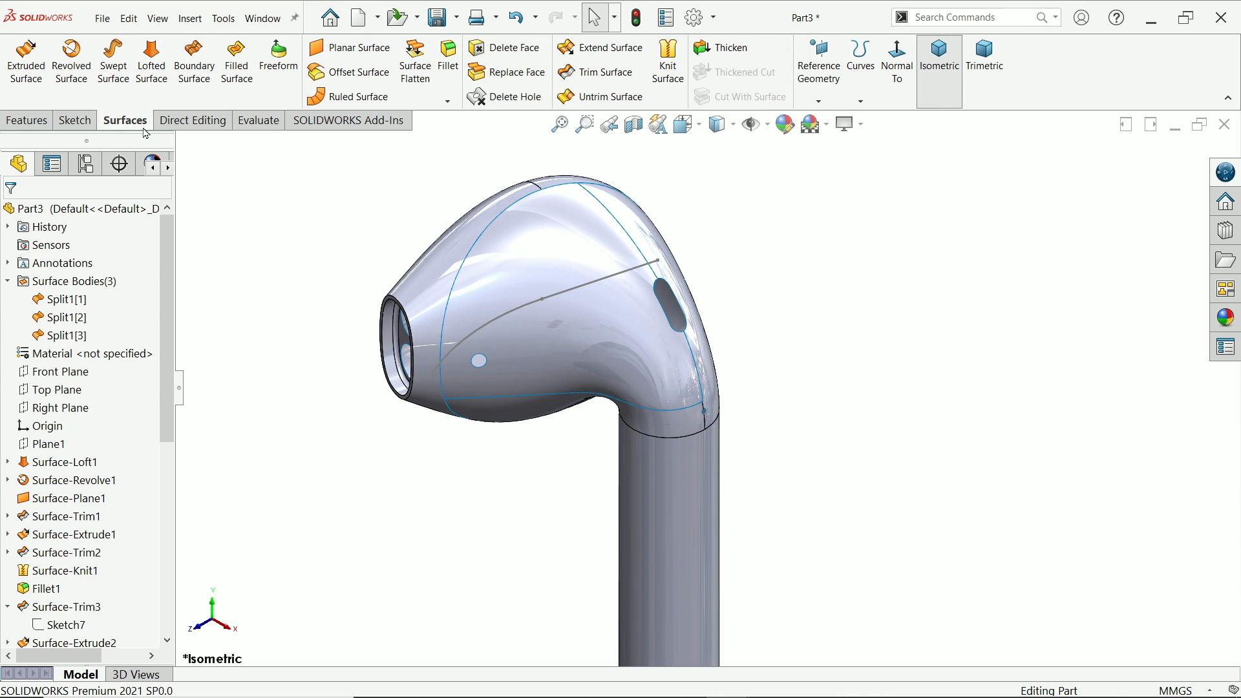
click(730, 49)
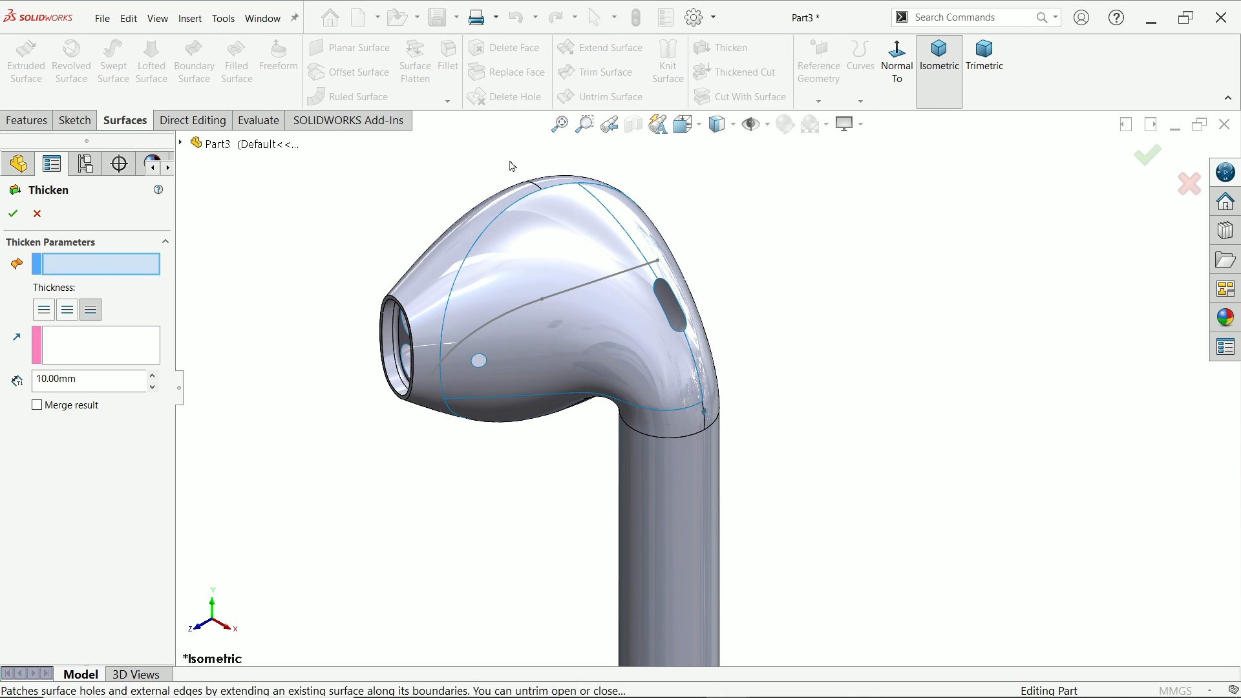
click(184, 145)
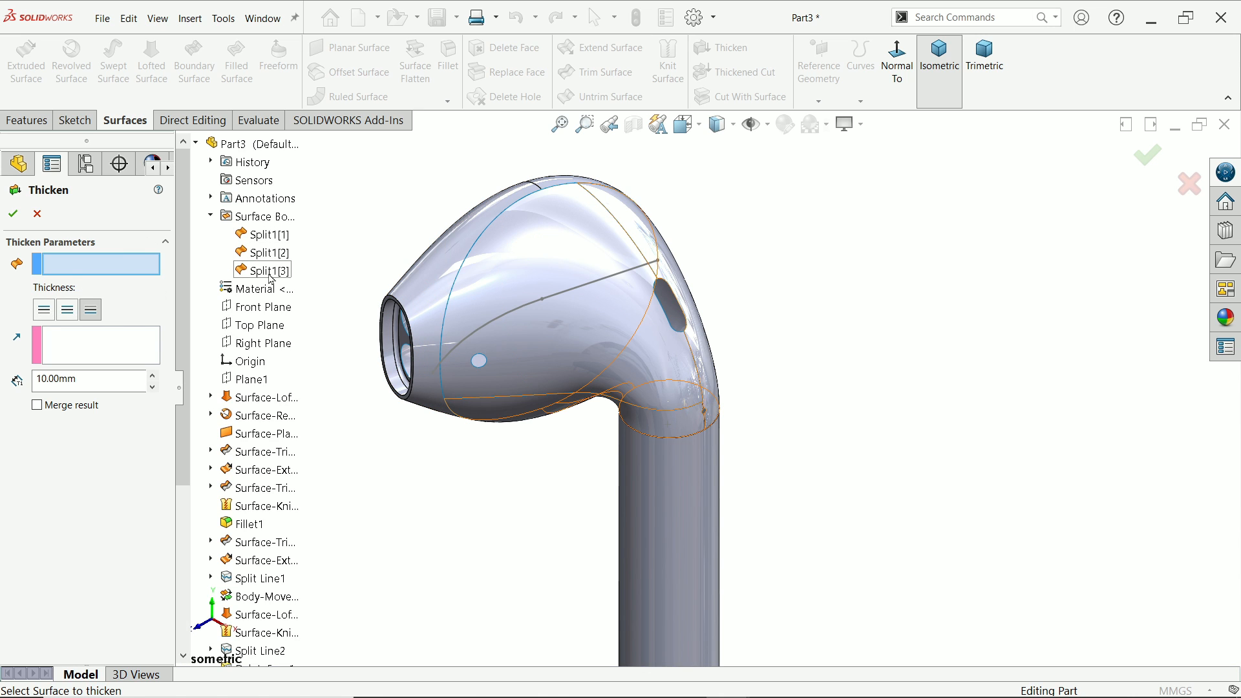
click(264, 234)
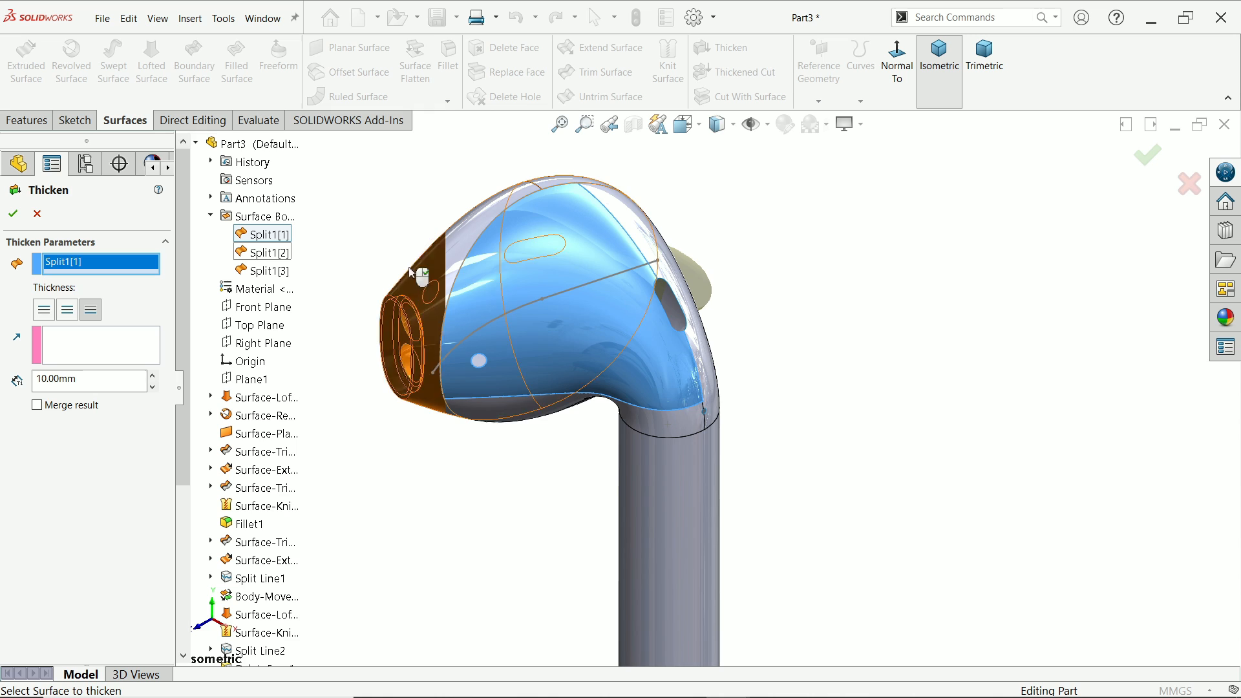
scroll(704, 302, down, 2)
scroll(310, 343, down, 1)
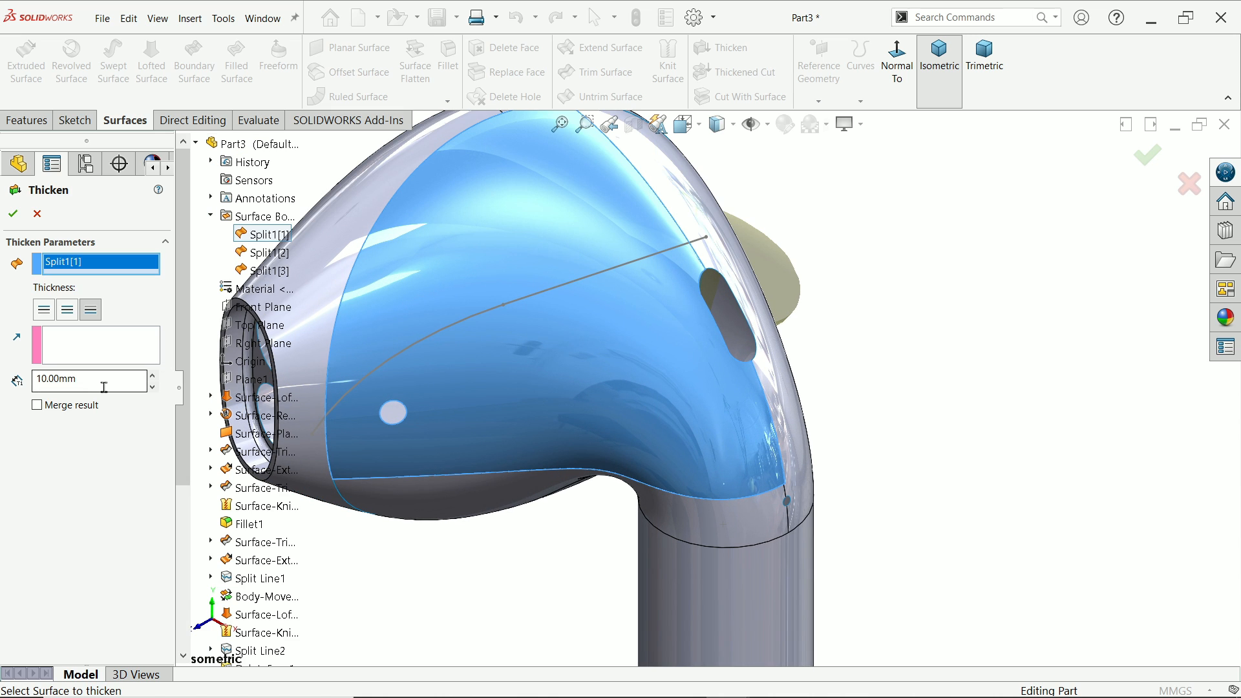
drag(104, 387, 6, 378)
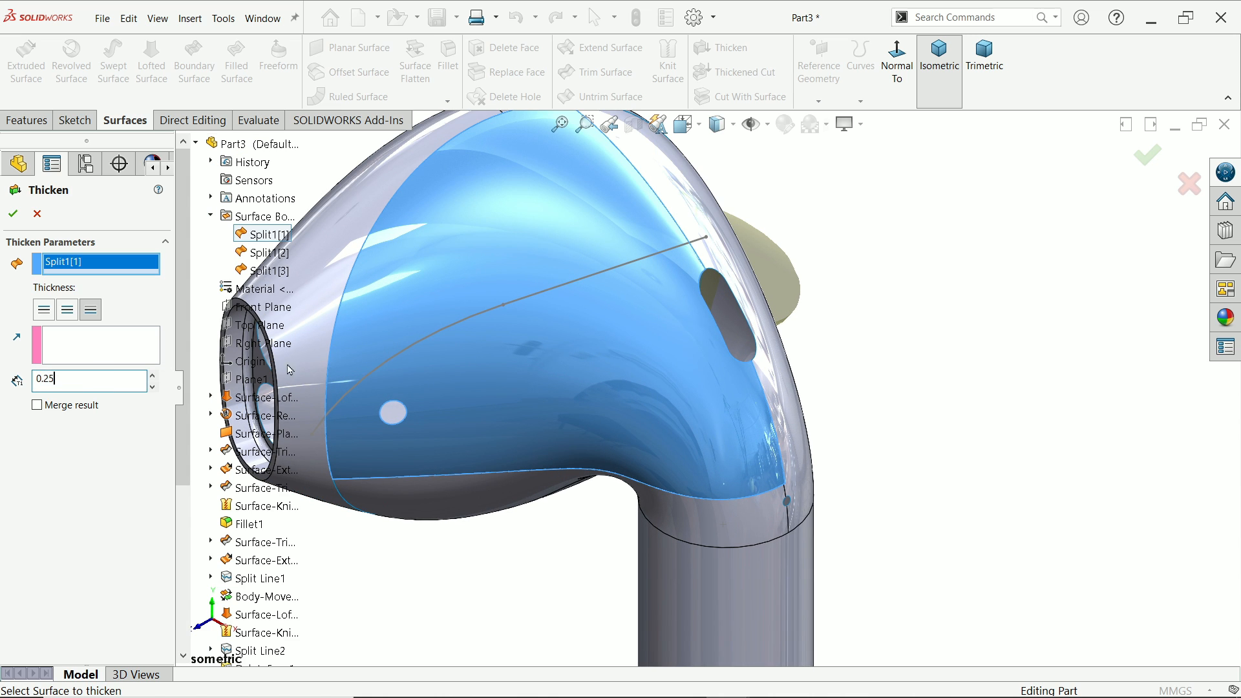
scroll(911, 319, up, 3)
middle_drag(914, 322, 867, 382)
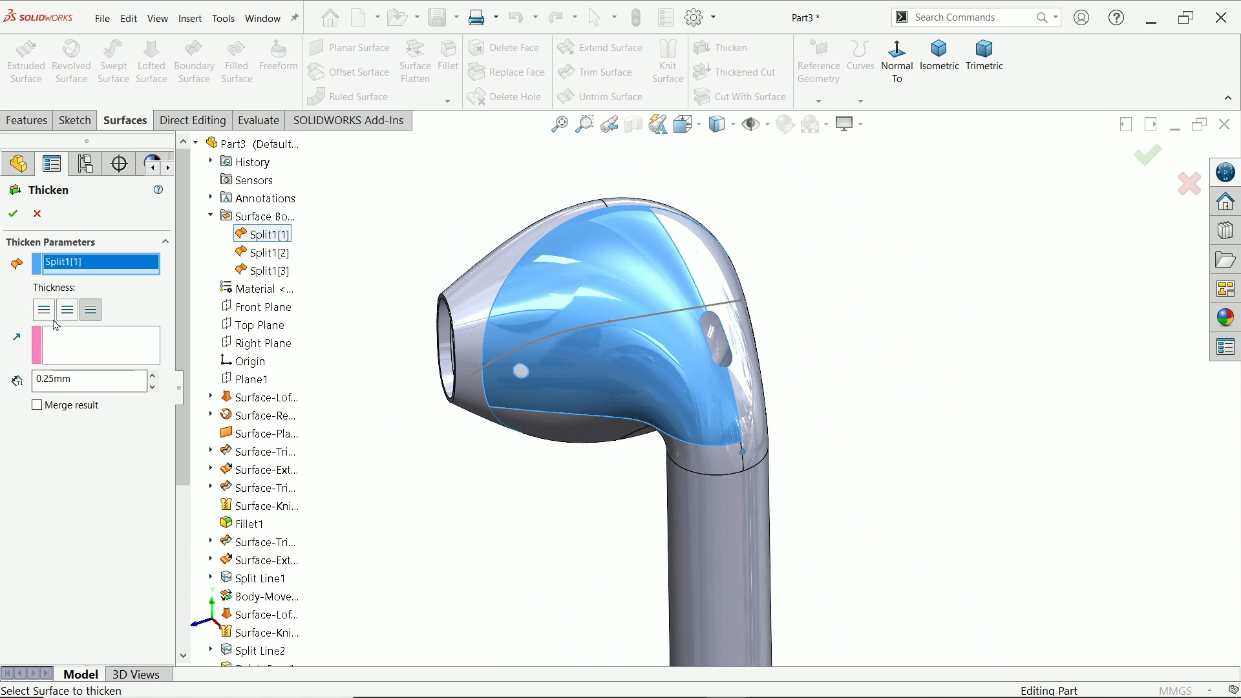
click(49, 318)
scroll(655, 257, down, 3)
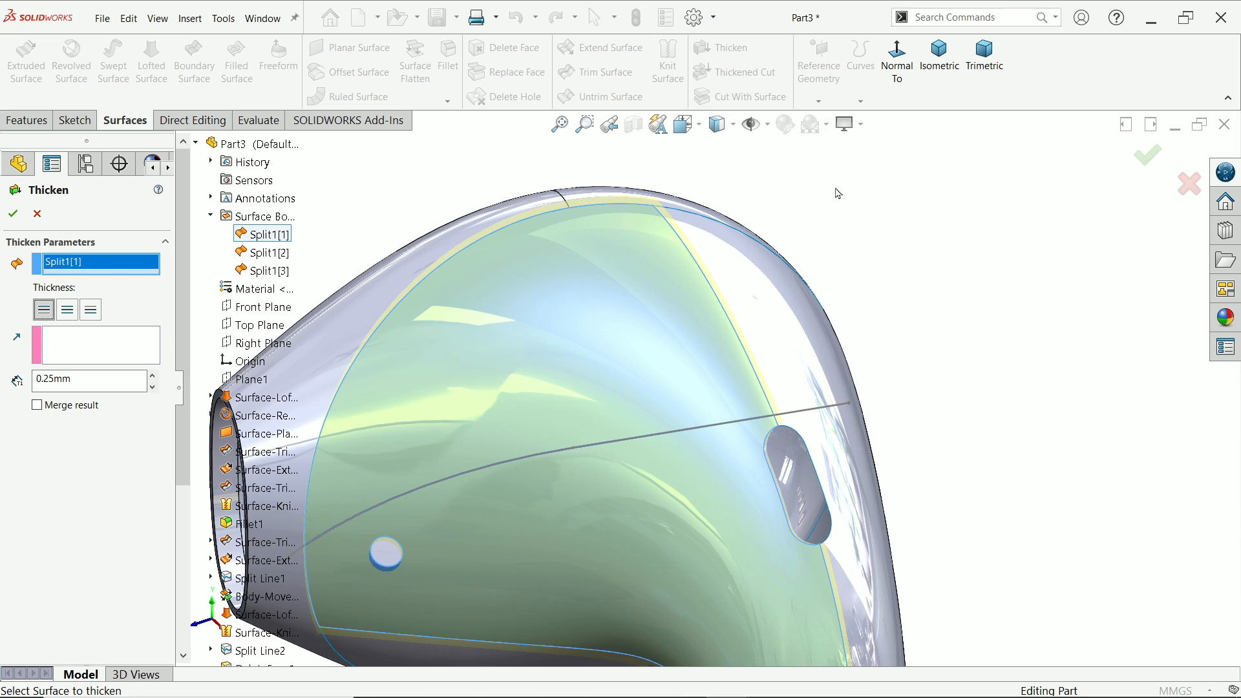
middle_drag(658, 254, 934, 192)
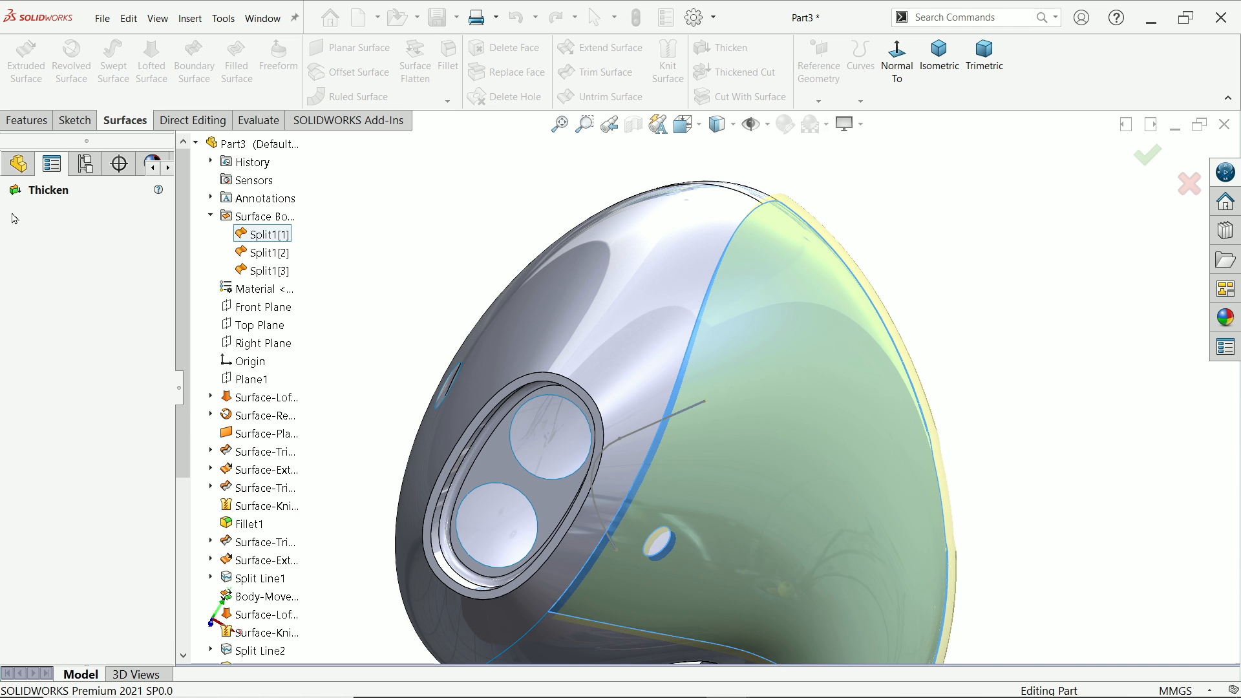
middle_drag(794, 337, 783, 265)
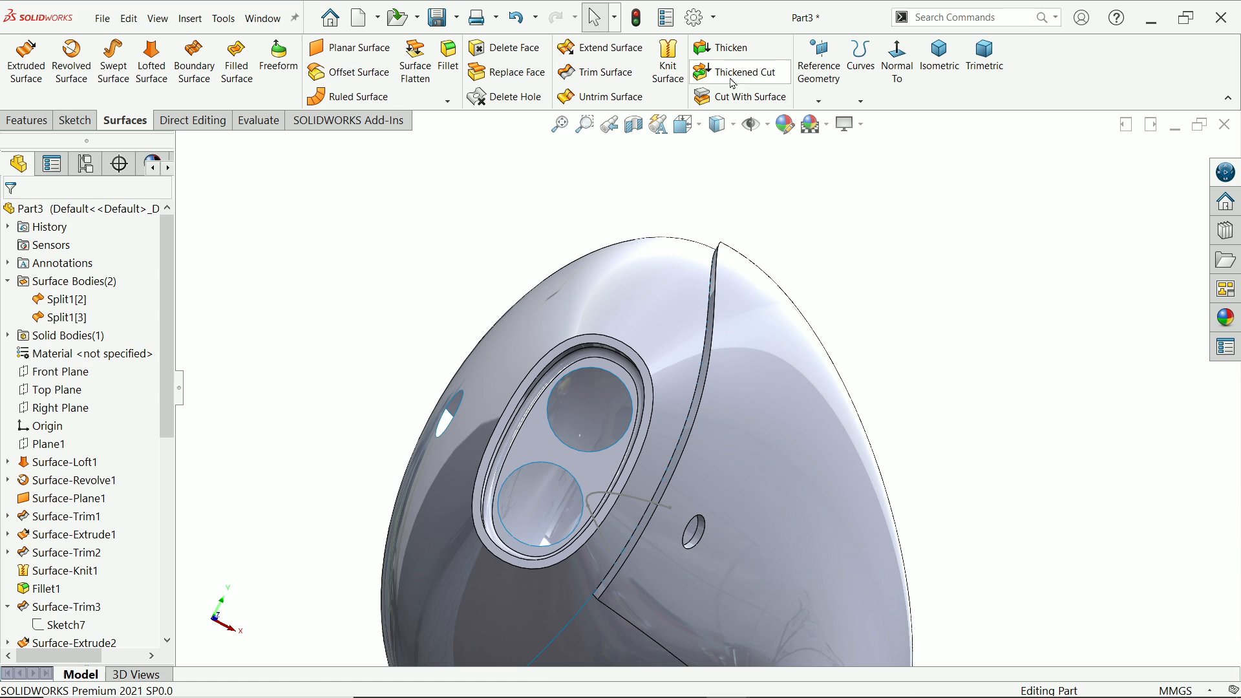
Thicken the nozzle-side head surface Split1[2] by 0.25 mm on Side 2 as a separate solid body
click(723, 47)
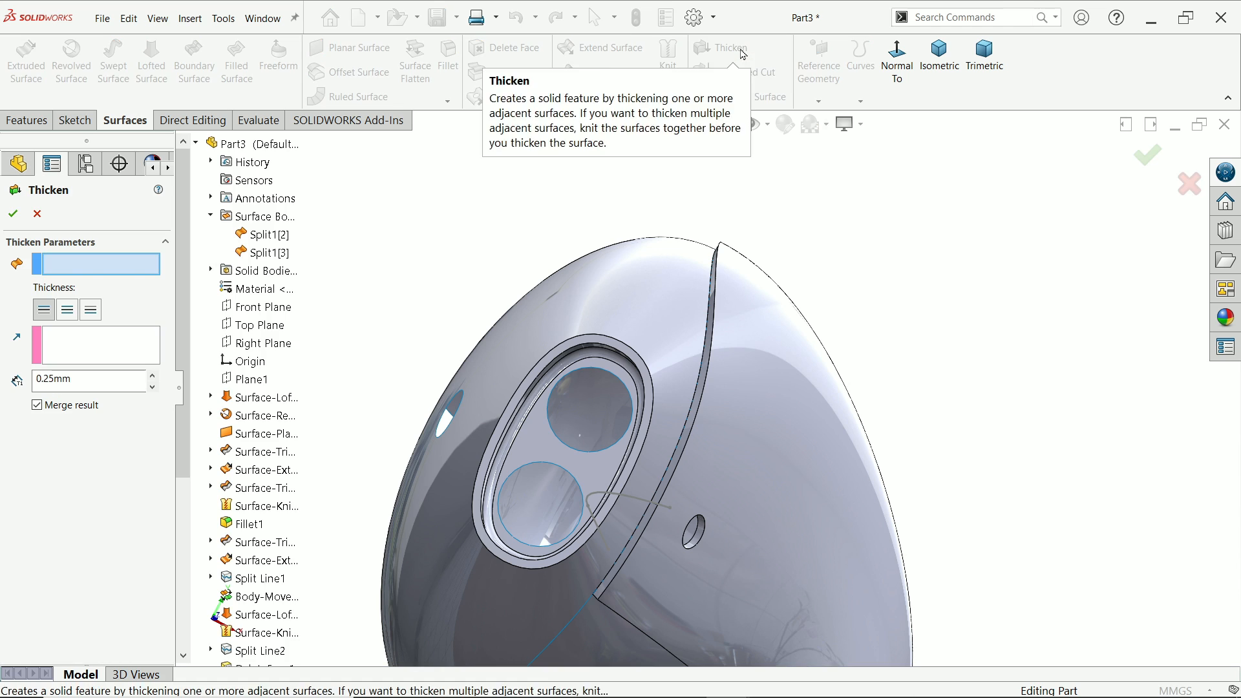
click(263, 242)
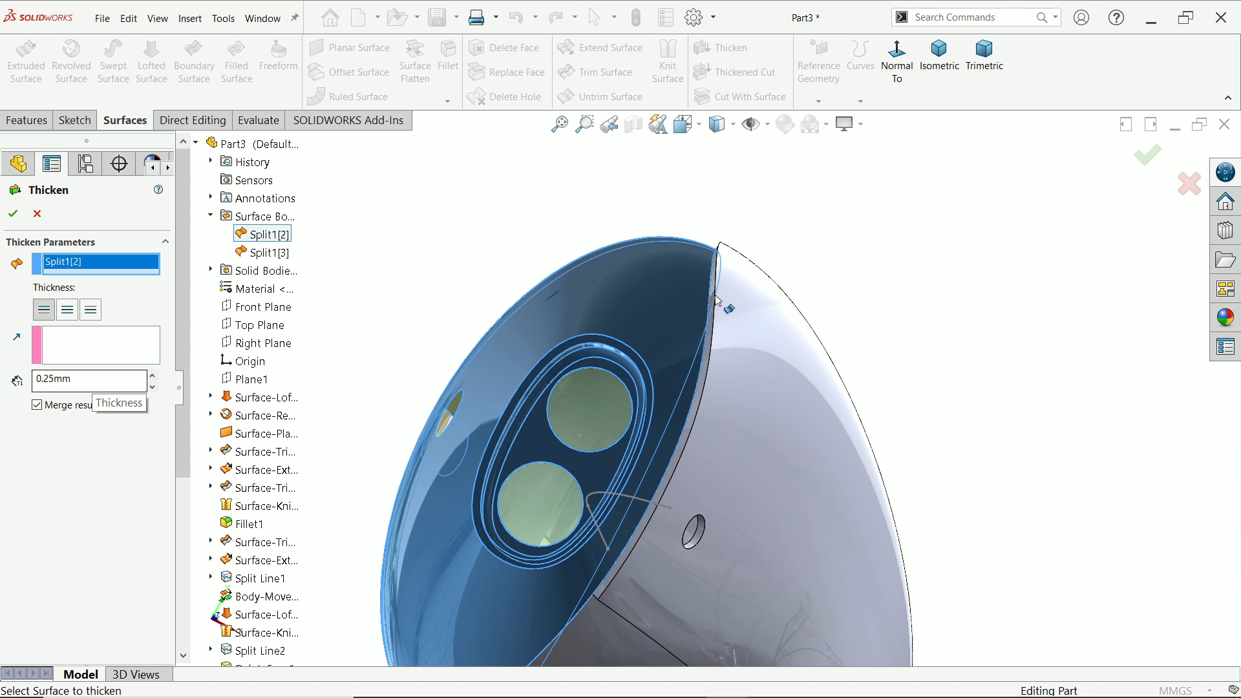
click(91, 311)
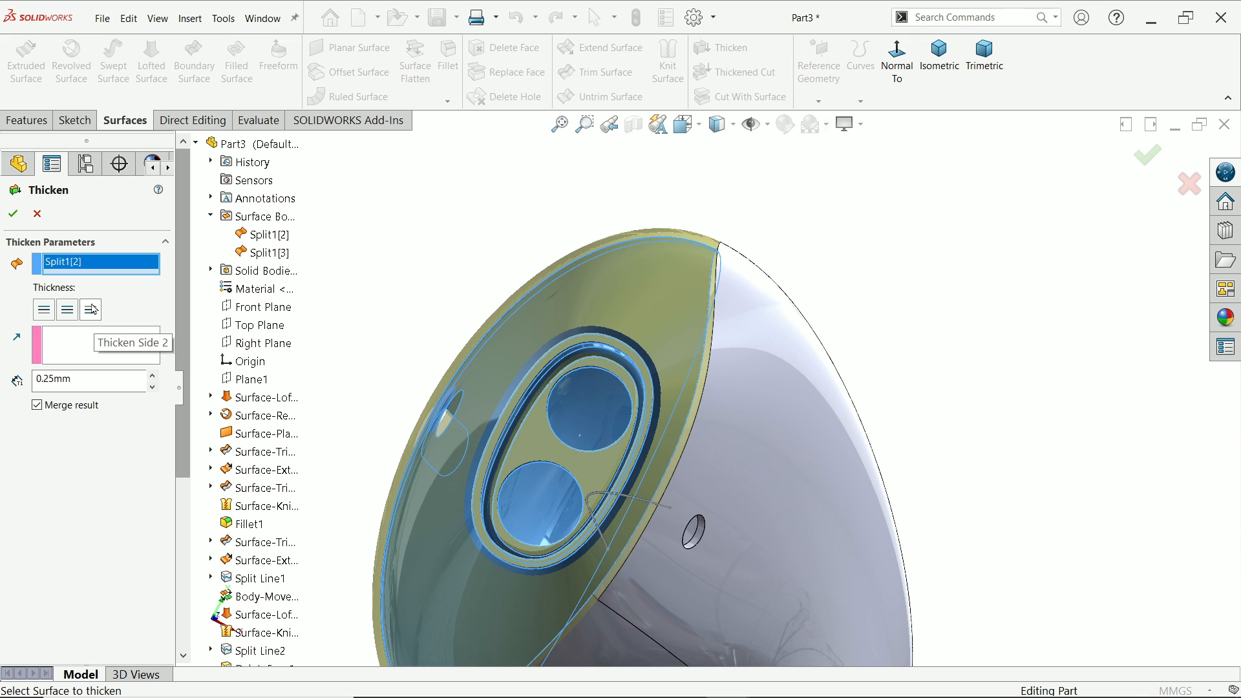
click(94, 310)
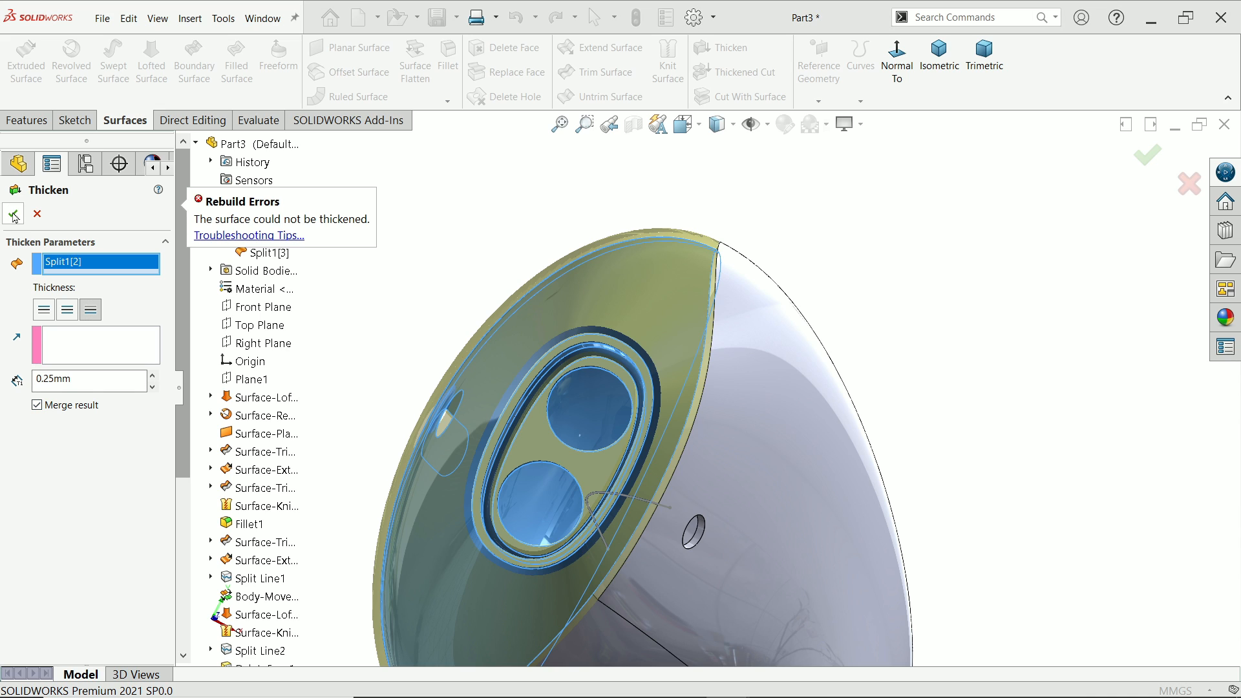
click(34, 218)
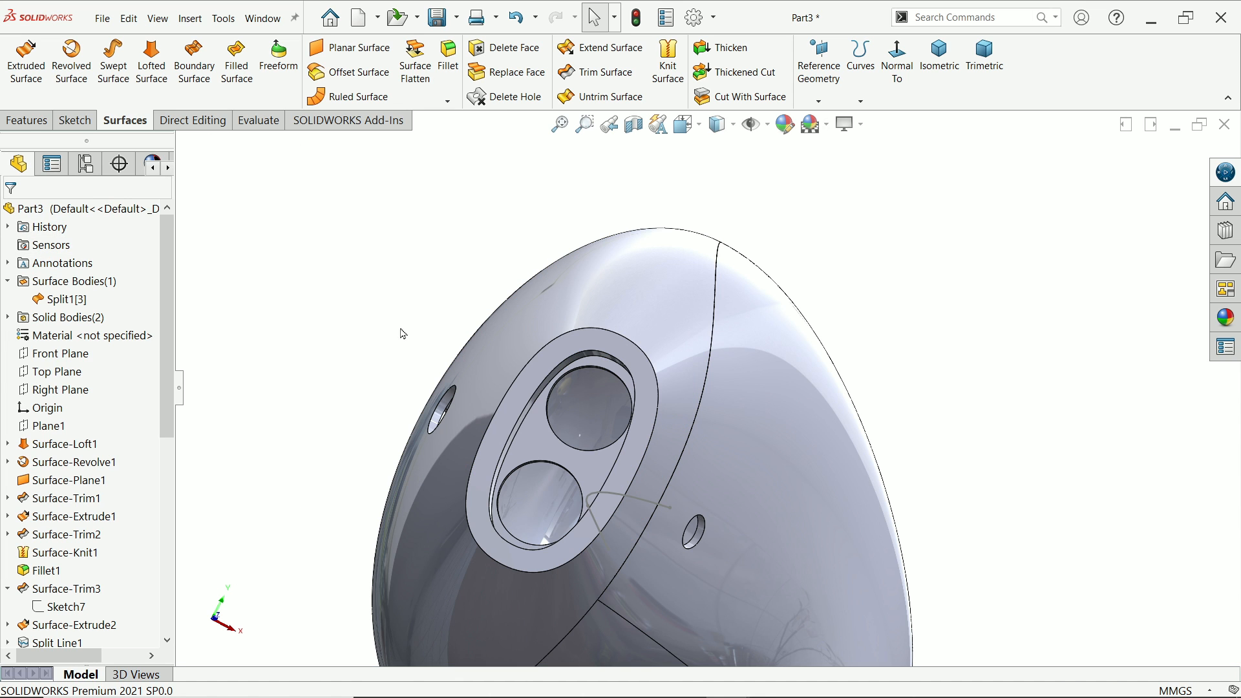
Thicken the stem surface body Split1[3] by 0.25 mm on Side 2 with merging of the result turned off
click(62, 300)
scroll(413, 313, up, 7)
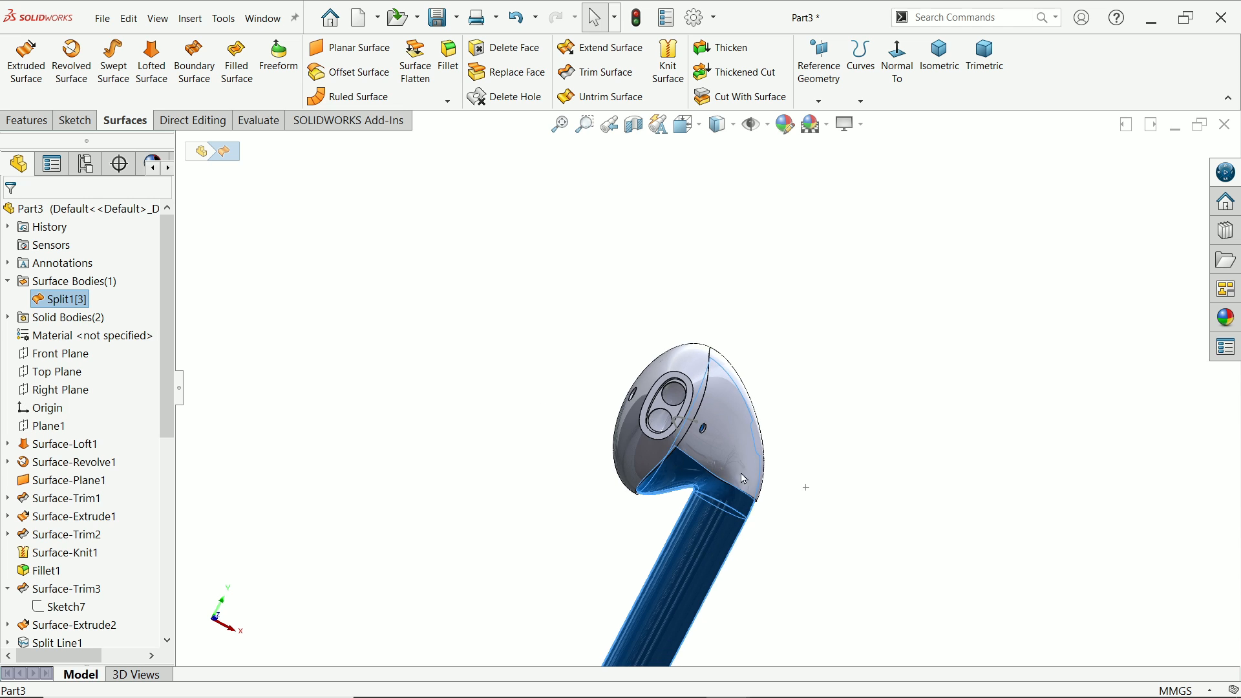
click(841, 493)
scroll(761, 532, down, 5)
middle_drag(792, 508, 801, 374)
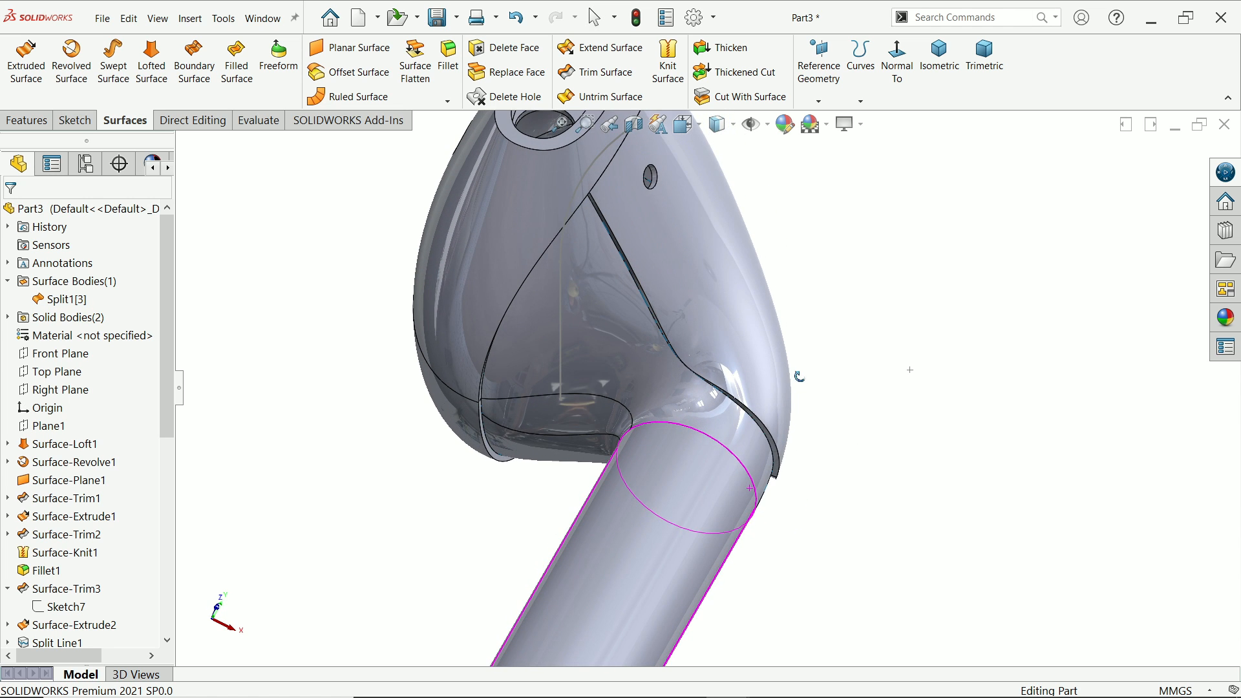
click(721, 54)
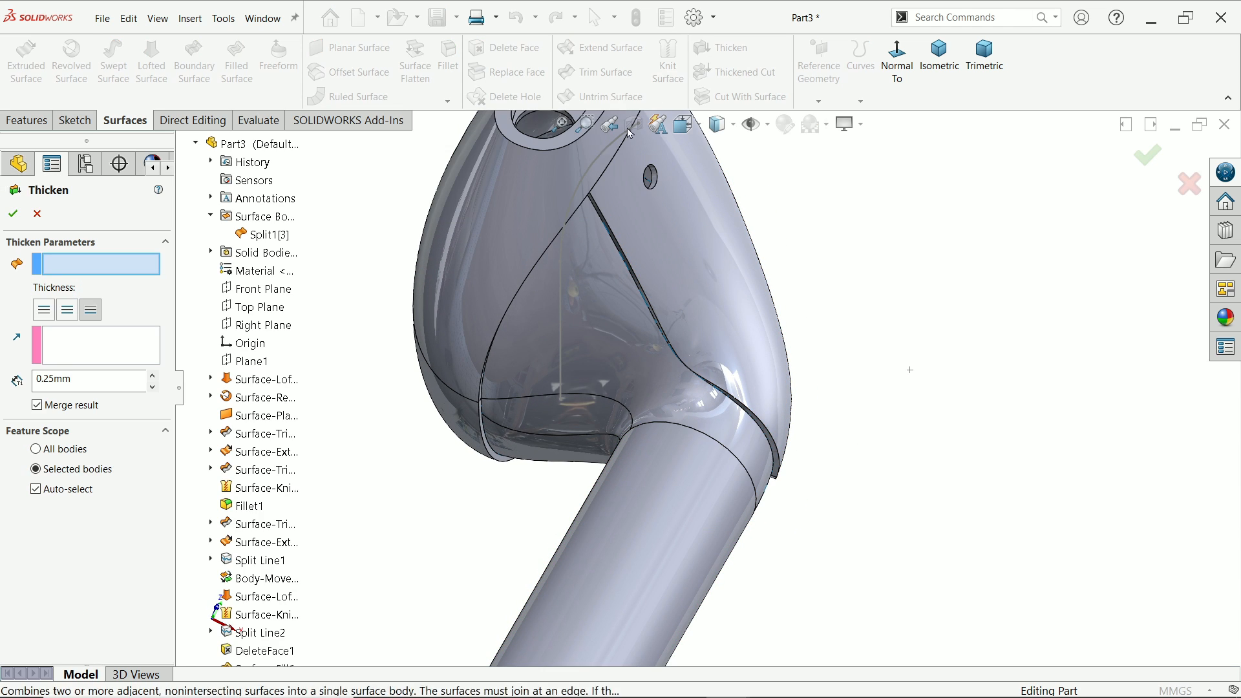
click(266, 237)
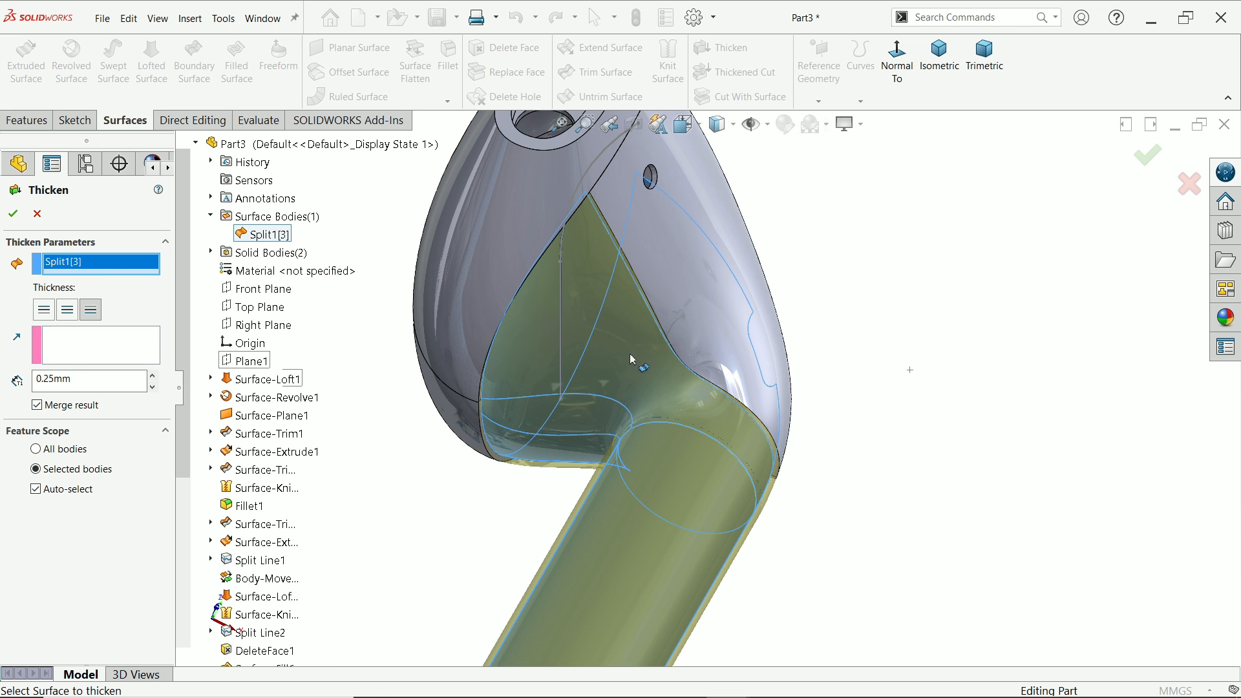
scroll(650, 256, down, 5)
scroll(580, 230, up, 5)
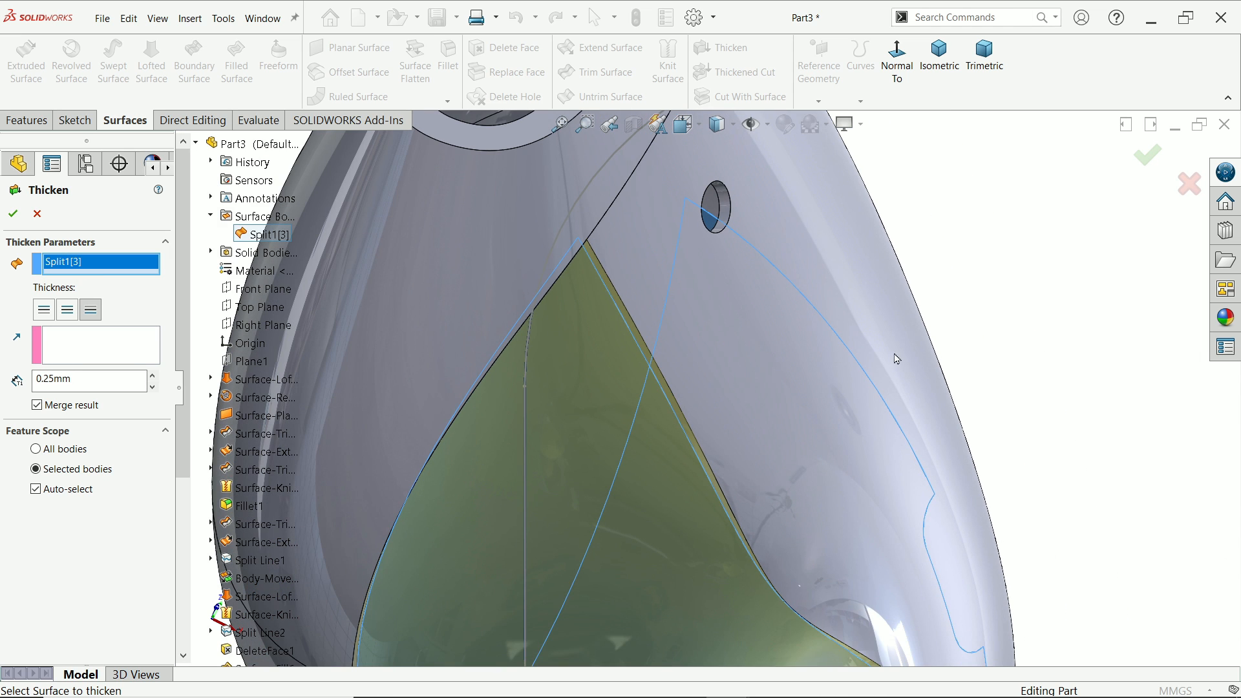
middle_drag(895, 355, 936, 369)
scroll(937, 369, up, 10)
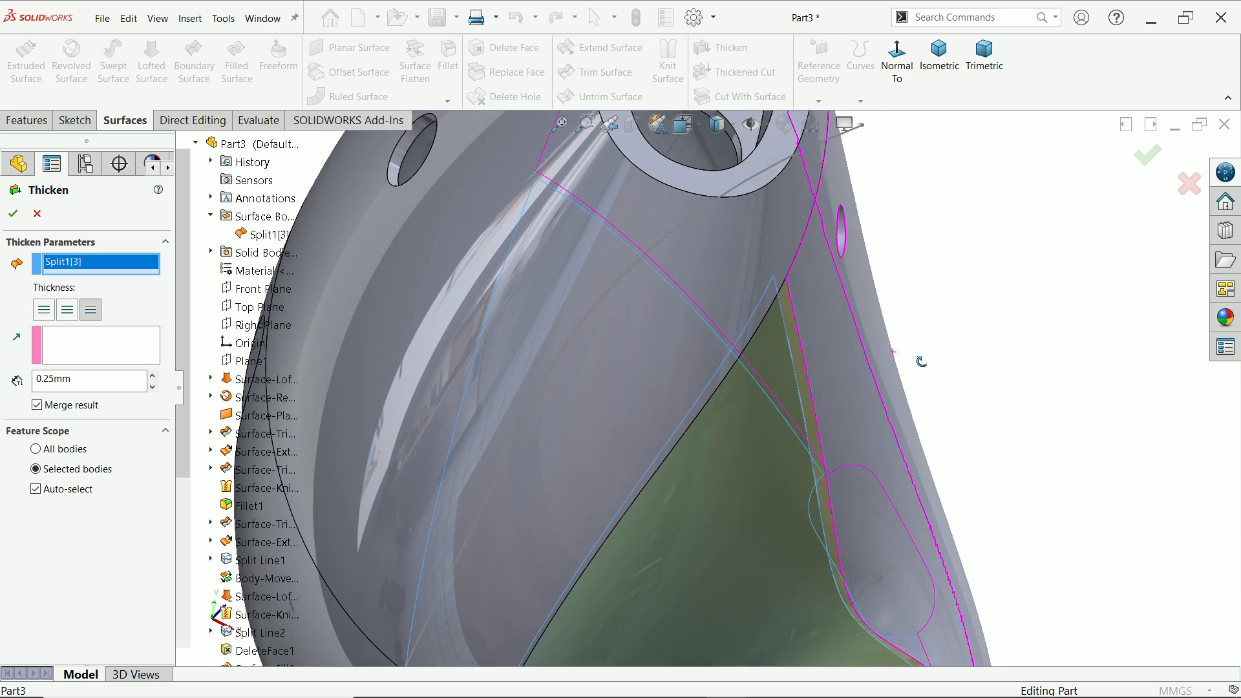
scroll(808, 497, down, 8)
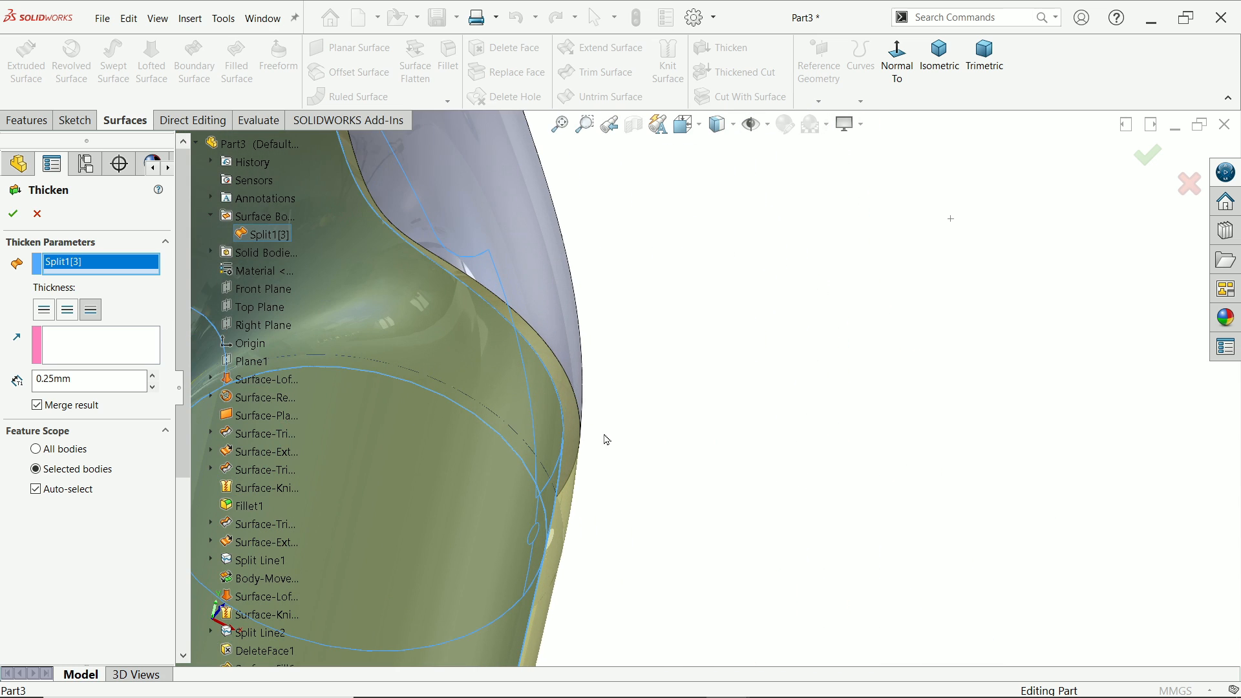
click(38, 406)
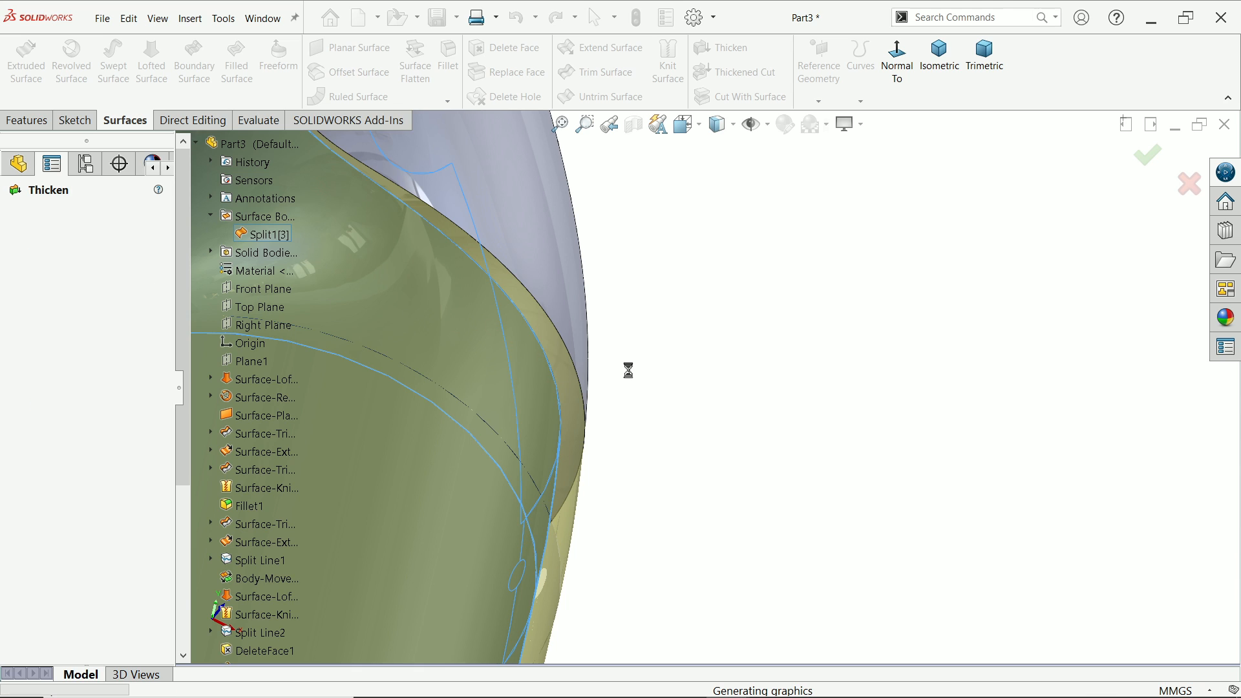
Hide Sketch19, the line-and-arc sketch used for splitting the earbud shell
scroll(630, 382, up, 5)
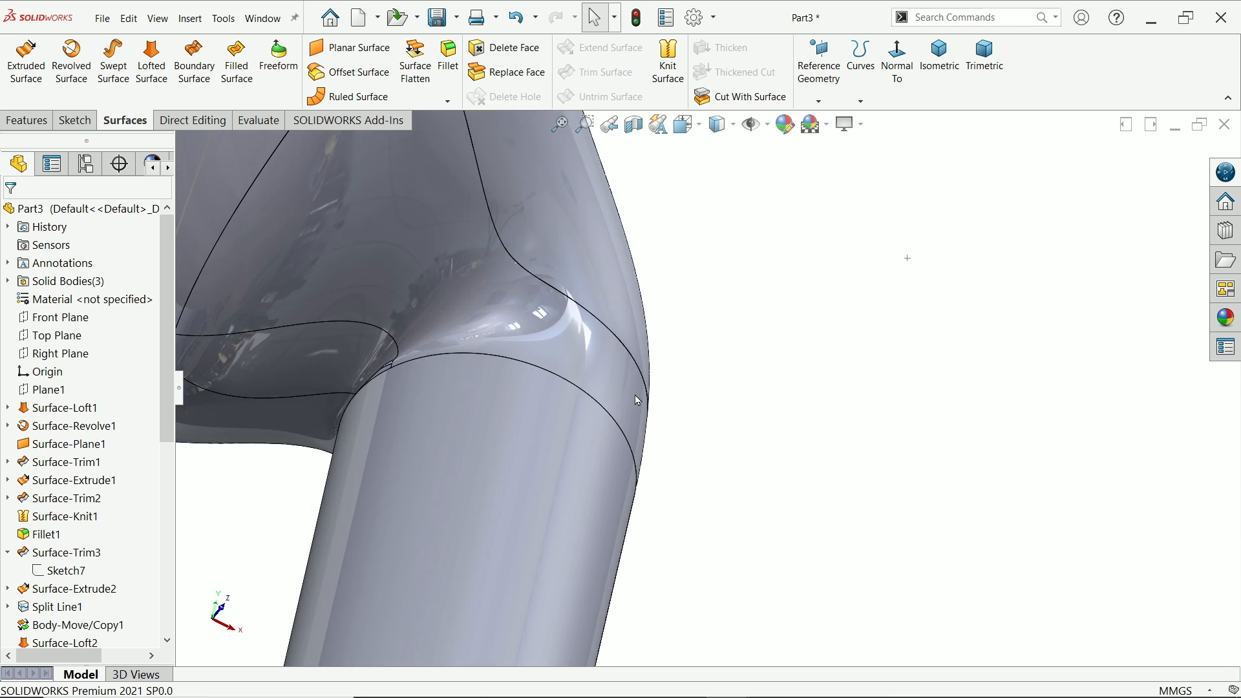
scroll(650, 400, up, 3)
middle_drag(756, 314, 639, 501)
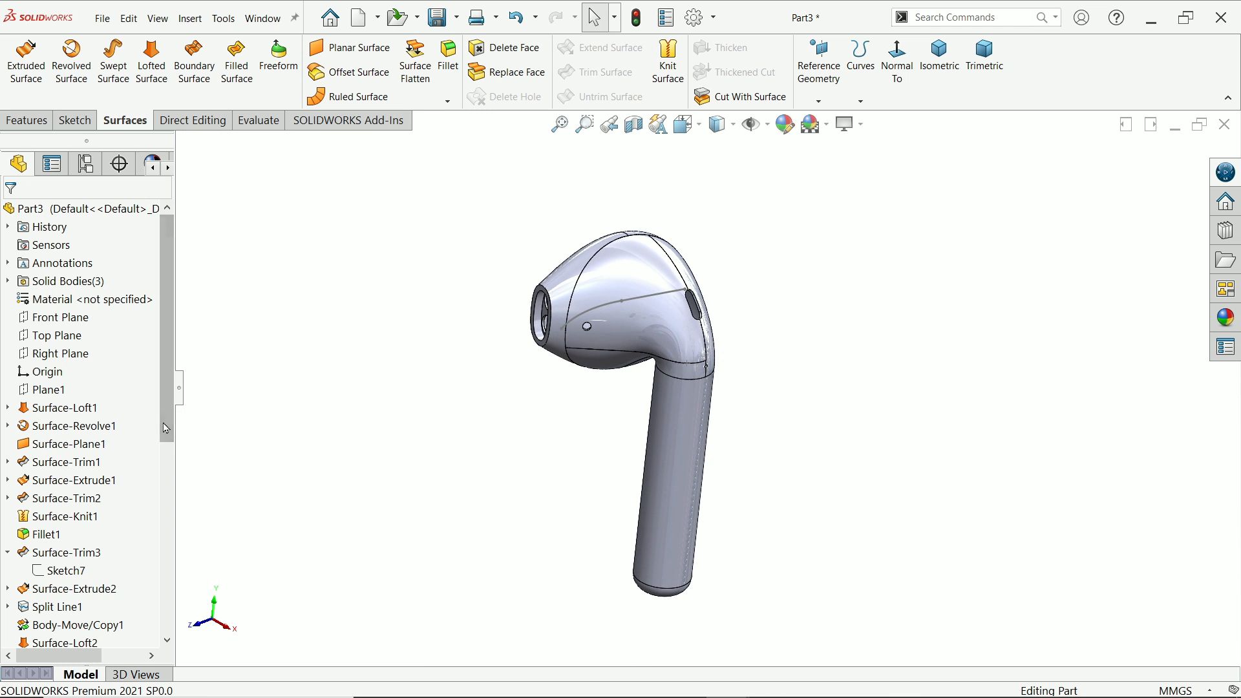
drag(164, 423, 157, 625)
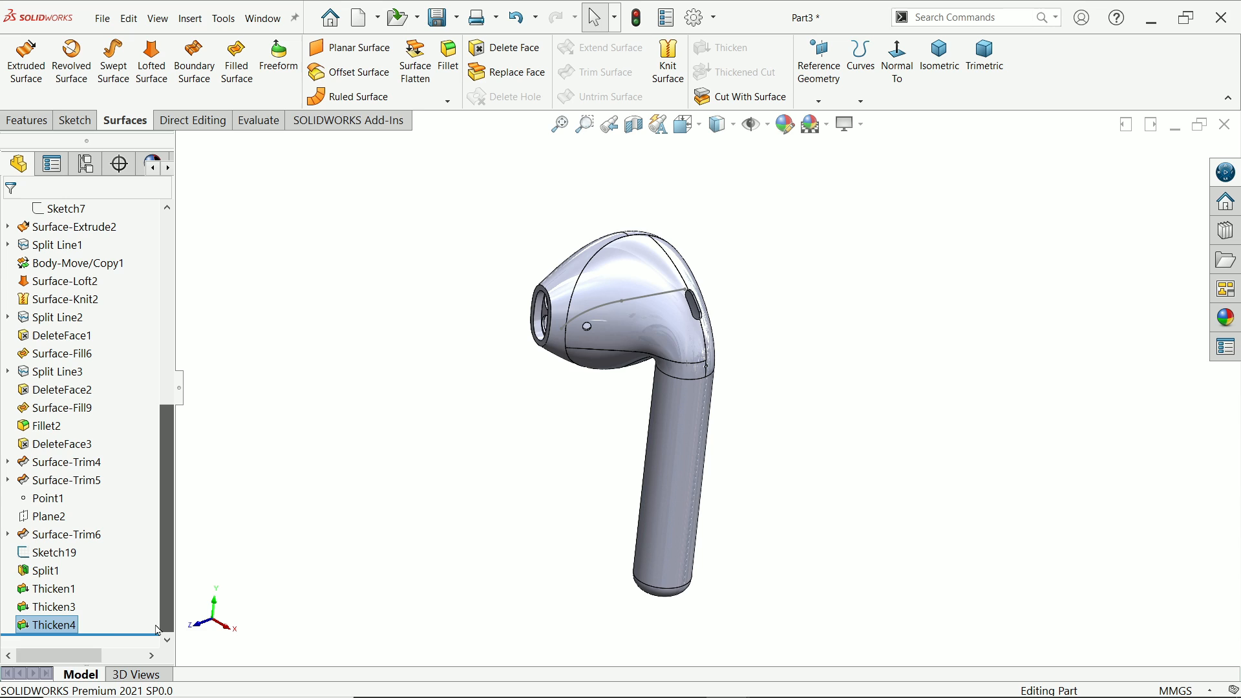
click(33, 554)
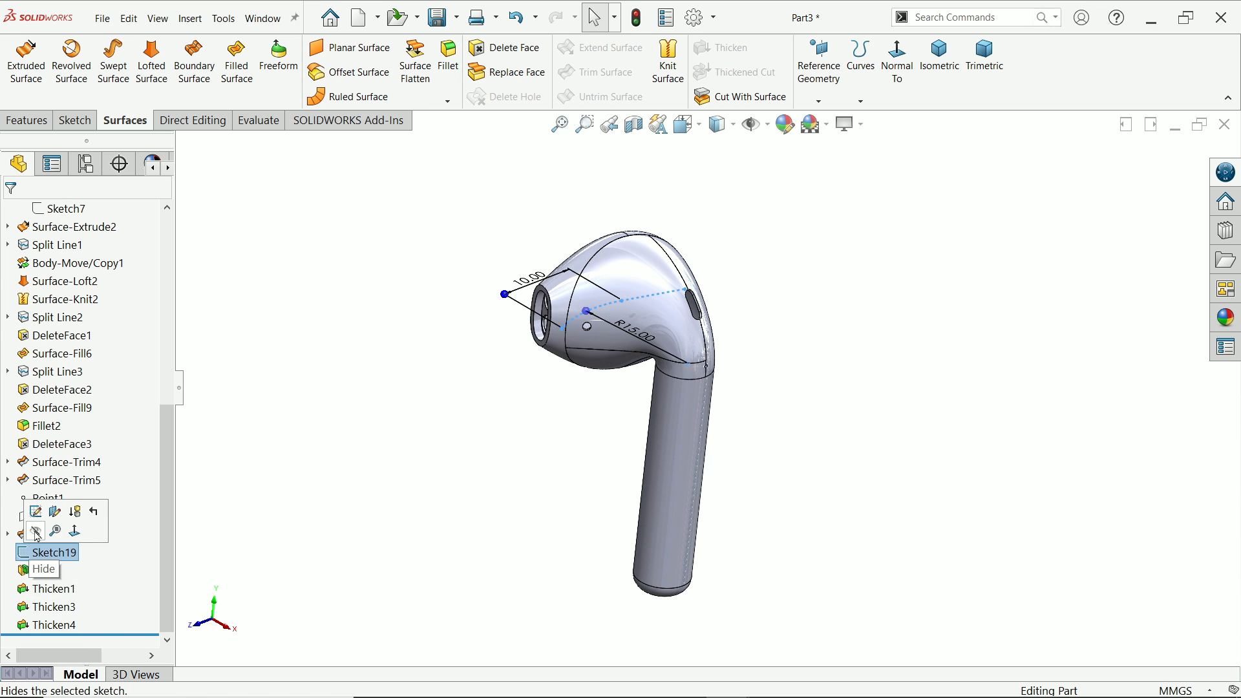
click(36, 532)
Show the earbud in isometric view and start a symmetric circular fillet with a radius of 0.125 mm
scroll(672, 406, down, 5)
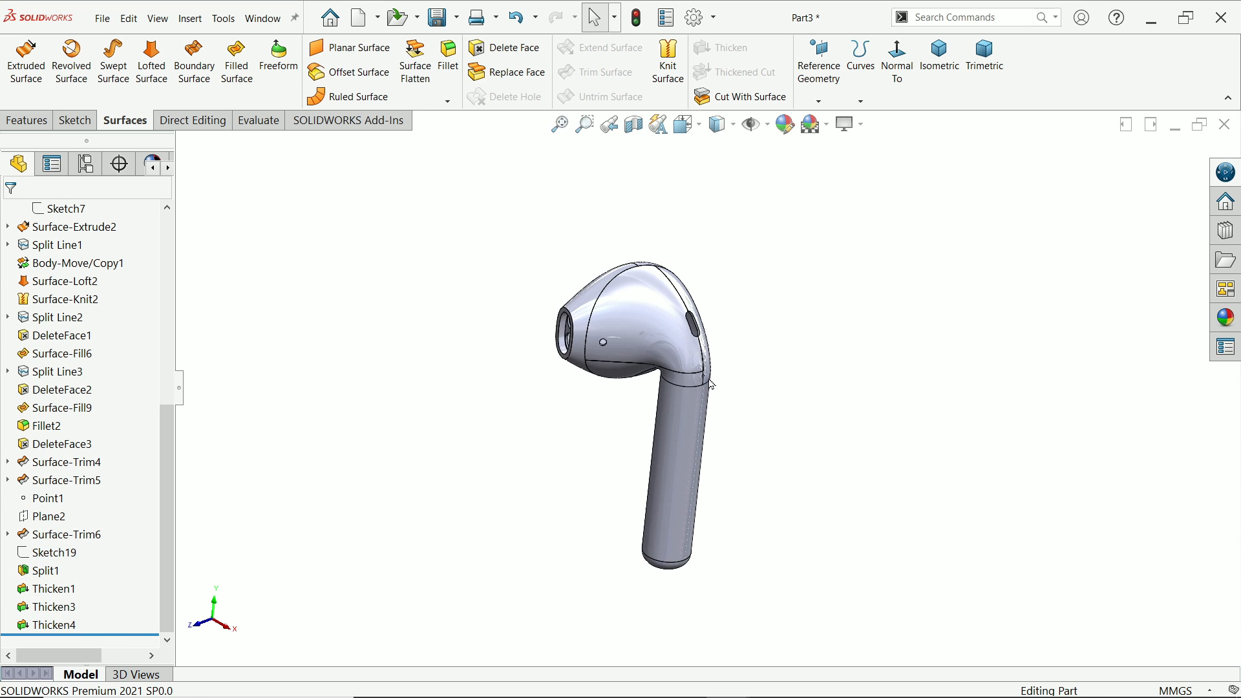
middle_drag(633, 401, 647, 421)
key(ctrl+7)
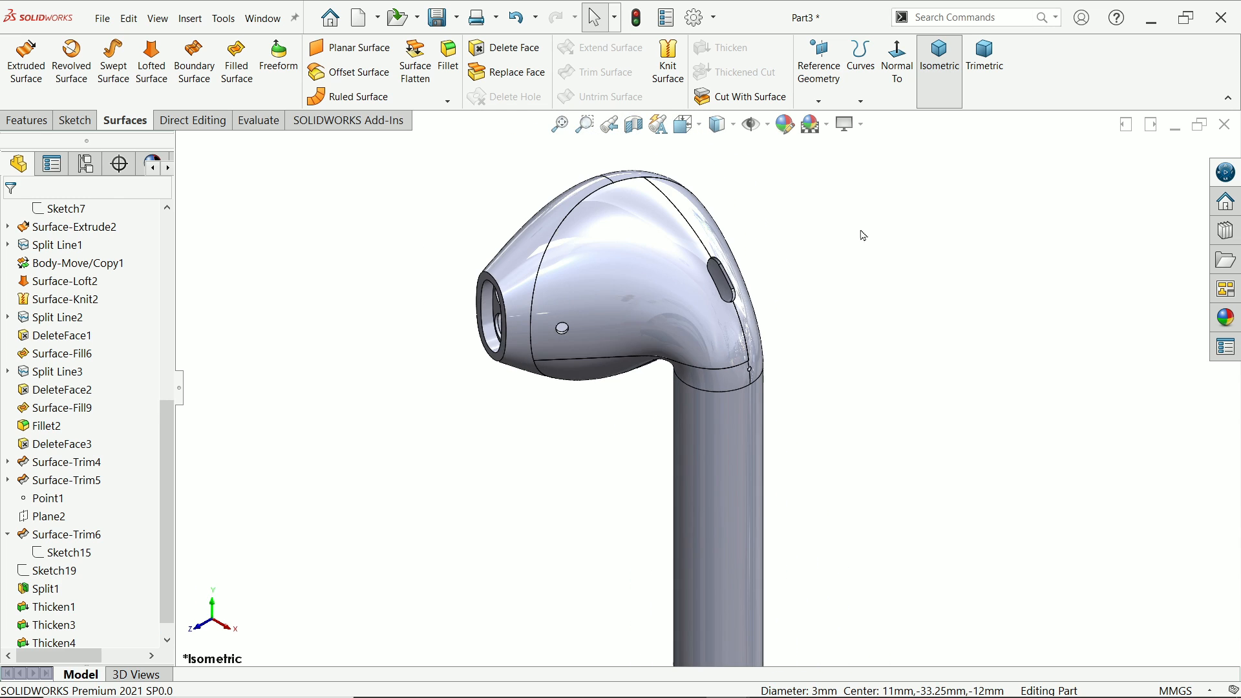
scroll(770, 234, down, 2)
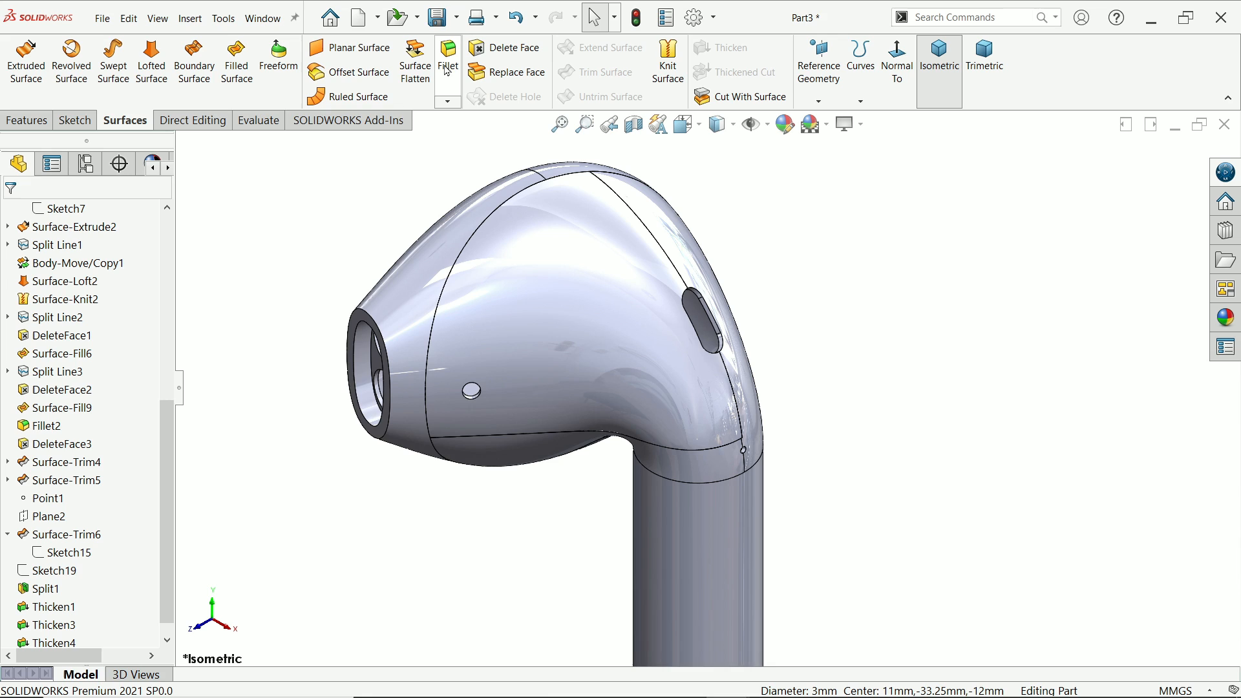
click(447, 64)
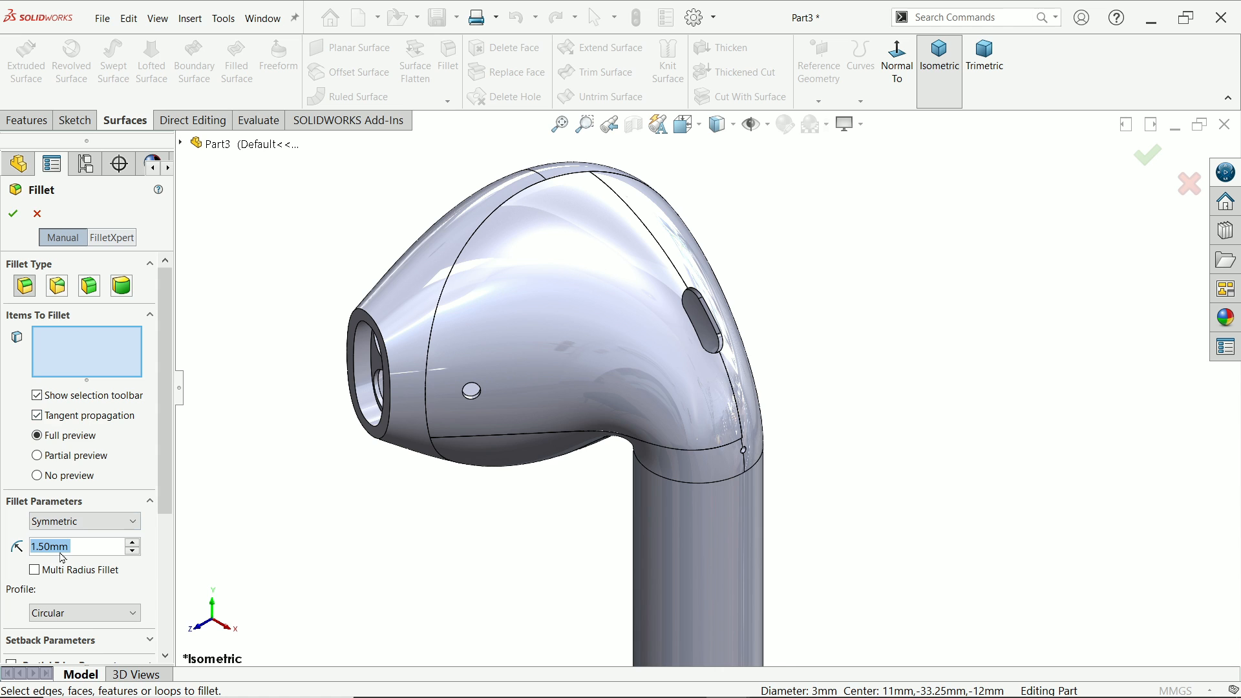
text(0.125)
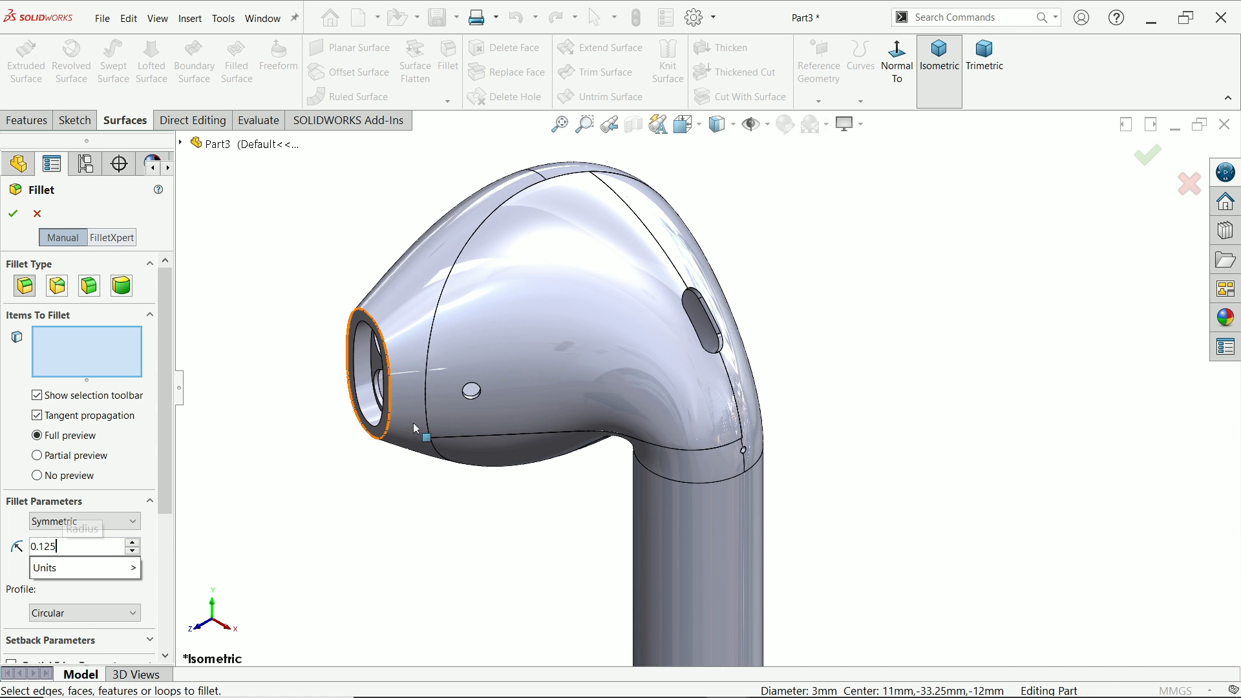
key(Return)
scroll(518, 414, down, 10)
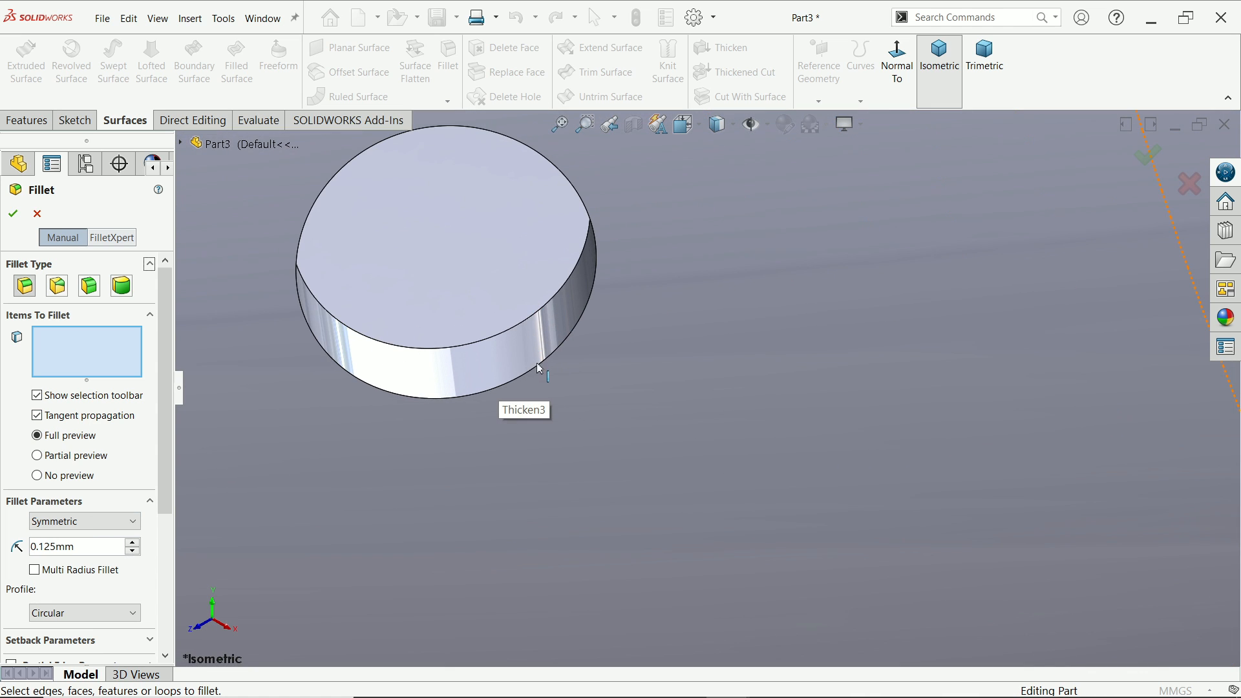
click(540, 368)
scroll(574, 367, up, 10)
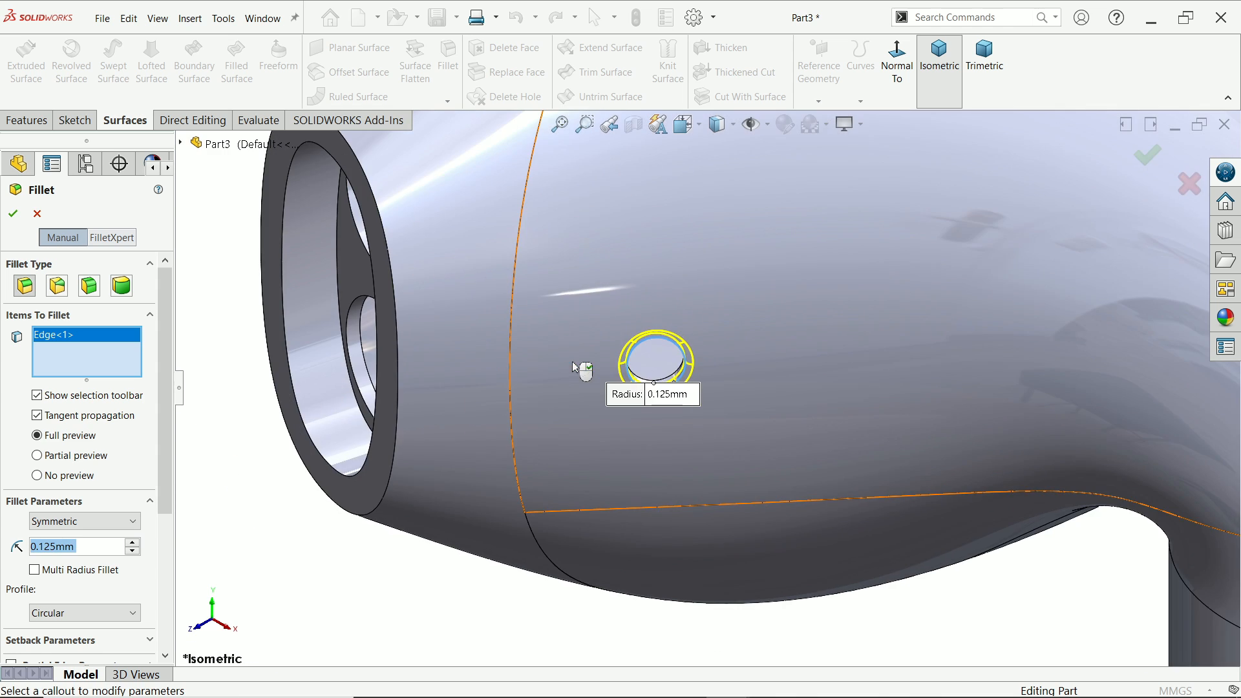
scroll(686, 378, up, 5)
scroll(765, 388, down, 15)
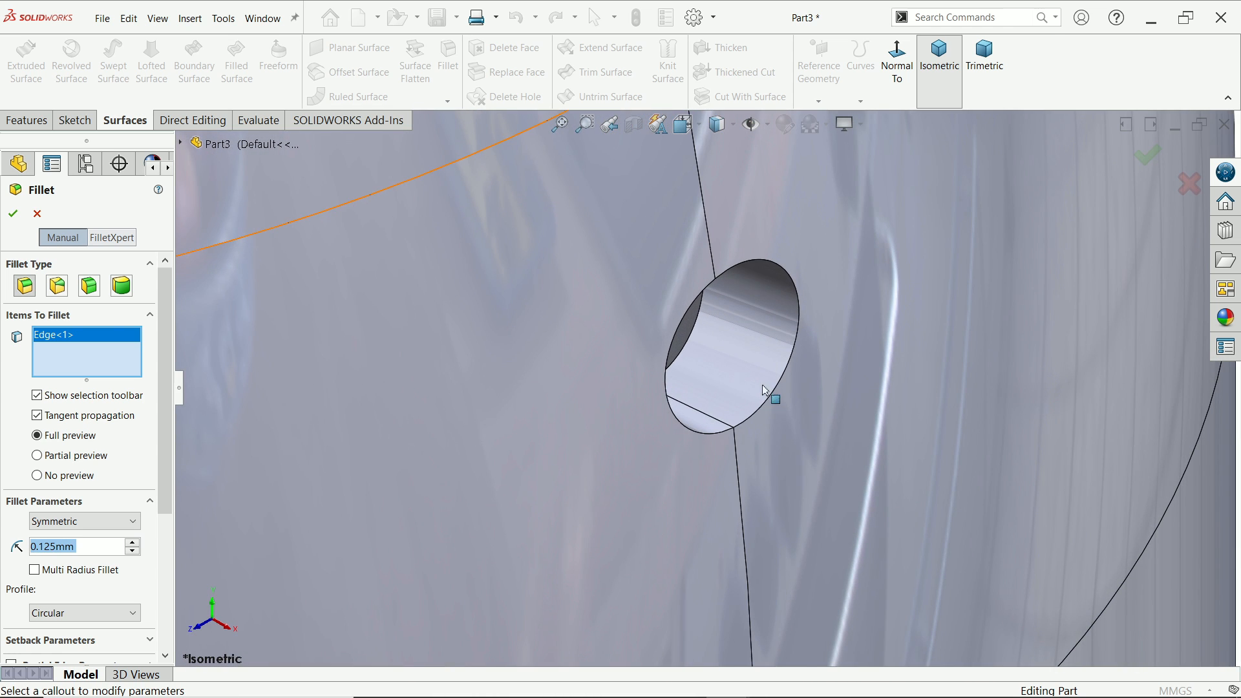
right_click(70, 350)
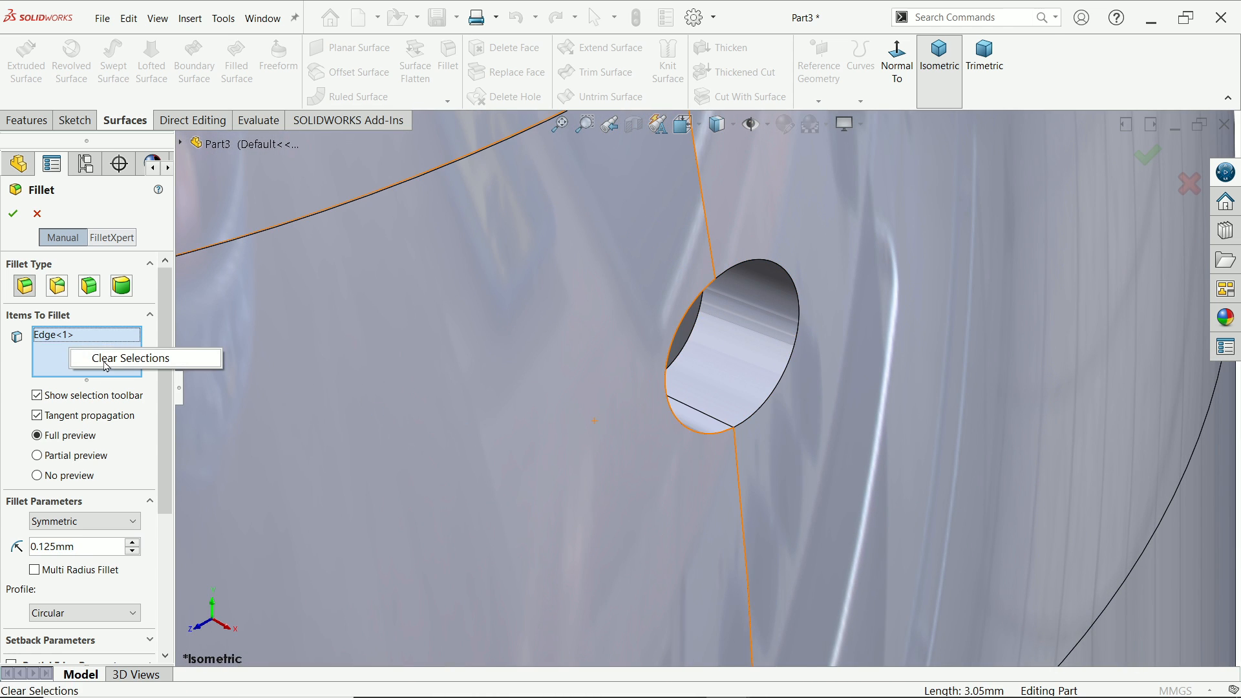
click(106, 359)
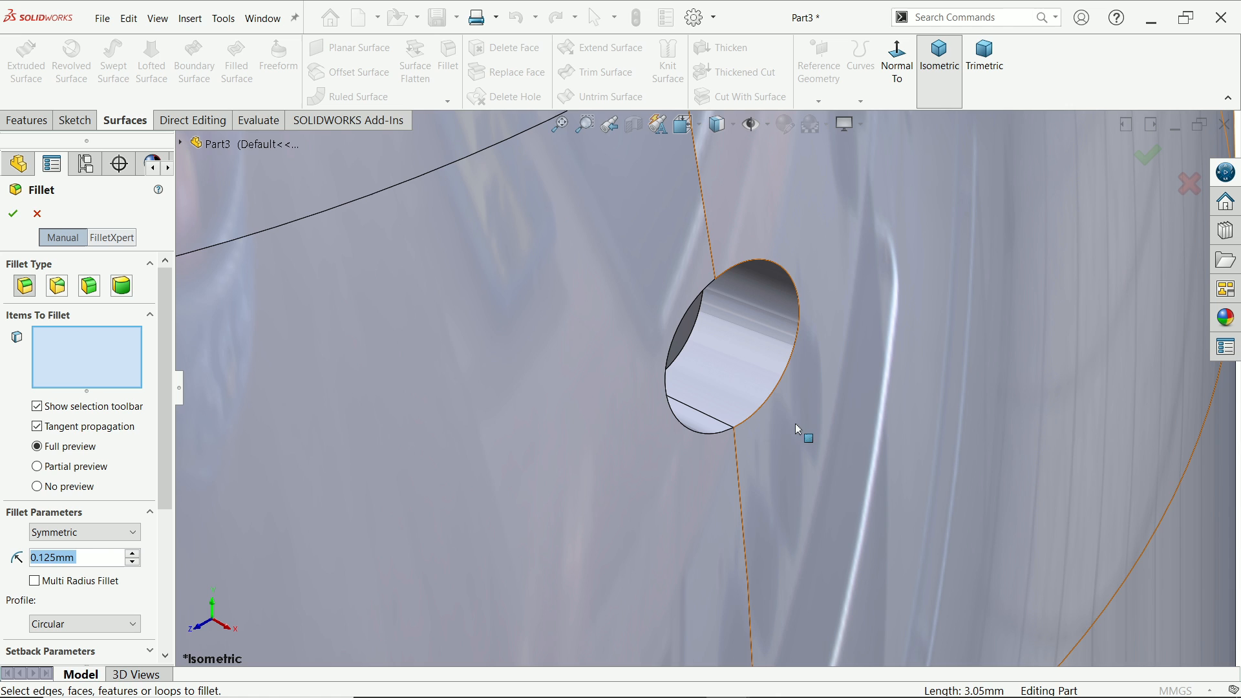
Choose the stem-side edge of the tiny hole on the seam and the round opening's outer edge at the stem end for filleting
click(773, 392)
scroll(767, 410, up, 5)
scroll(767, 410, up, 5)
scroll(720, 584, down, 5)
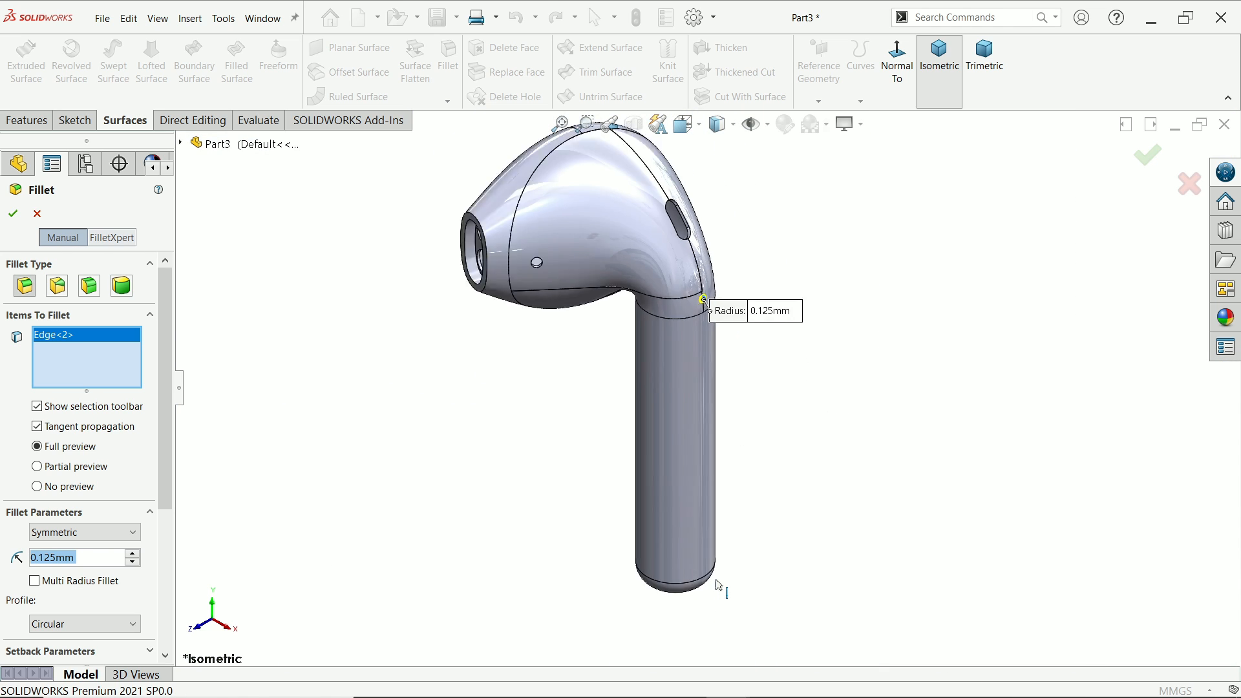
middle_drag(724, 519, 726, 280)
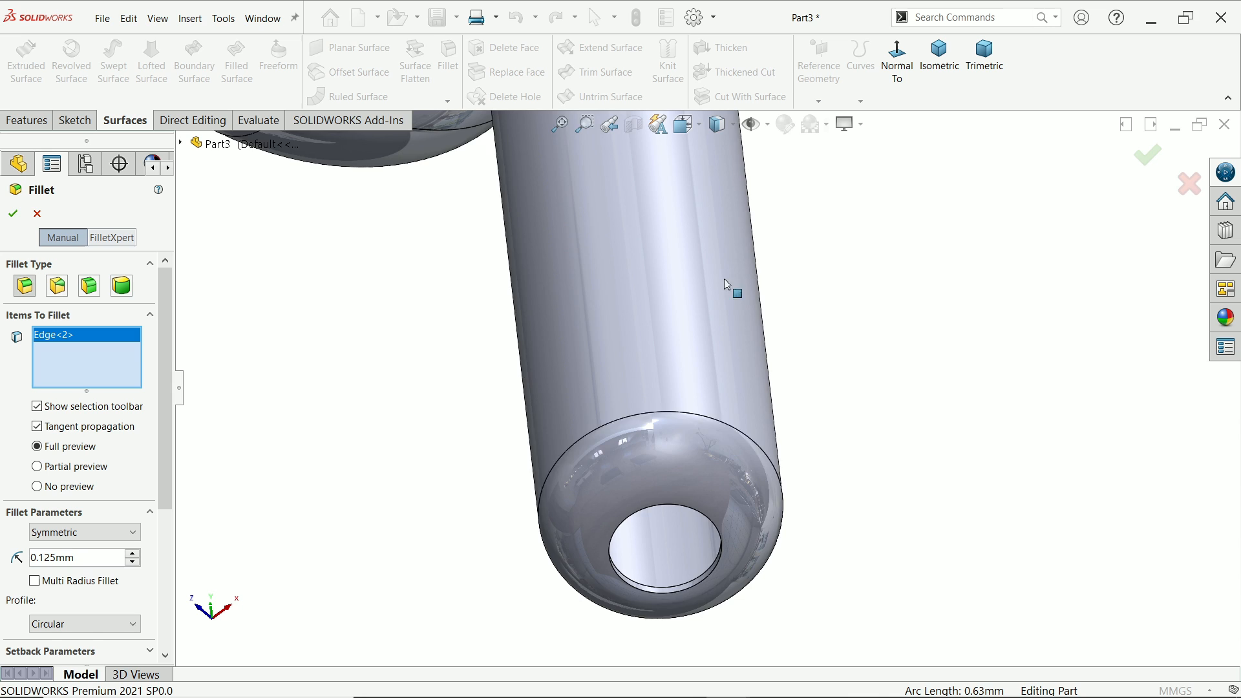
scroll(698, 588, down, 5)
scroll(686, 475, up, 2)
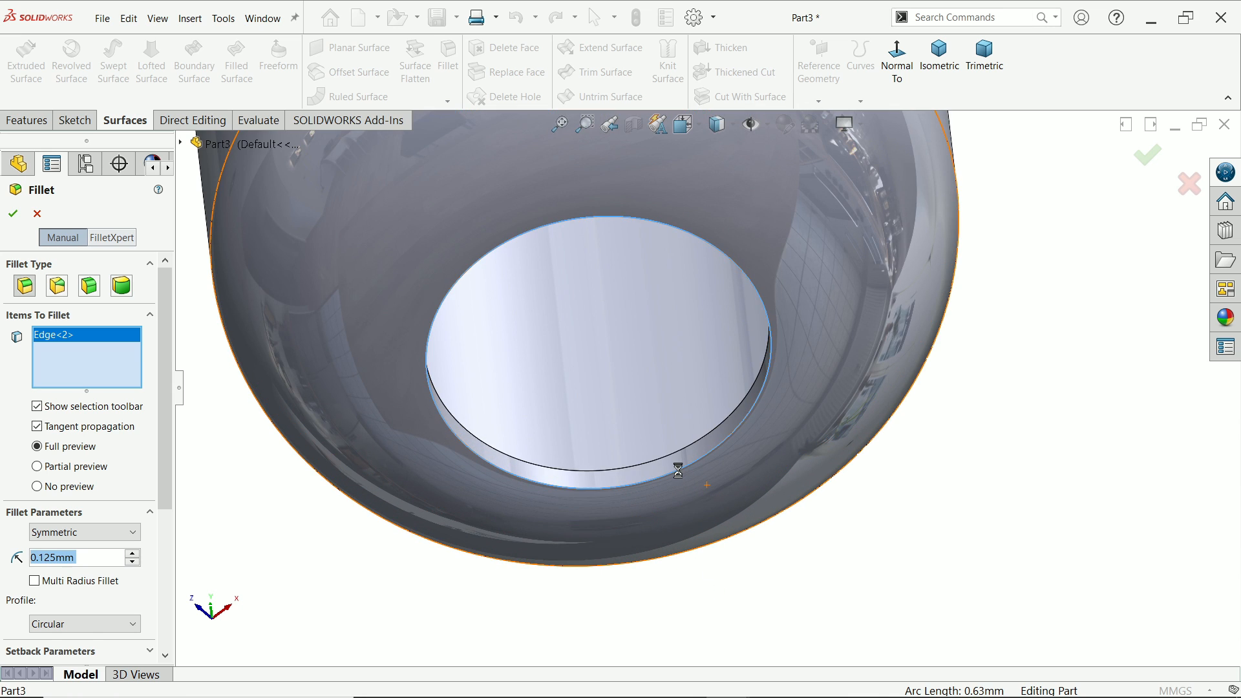
click(685, 475)
Add the stem body's outer edge of the oblong slot to the selection and apply the 0.125 mm fillet
scroll(695, 489, up, 3)
scroll(692, 490, up, 8)
scroll(738, 255, down, 3)
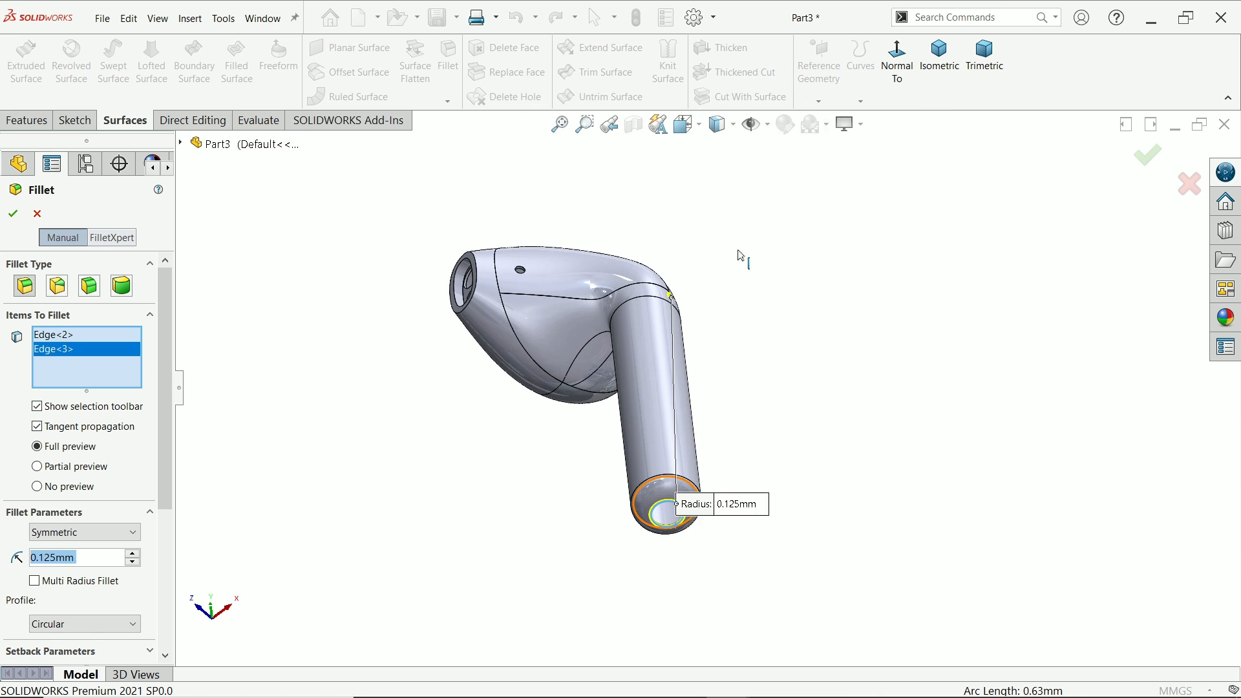
middle_drag(739, 256, 672, 491)
scroll(667, 267, down, 6)
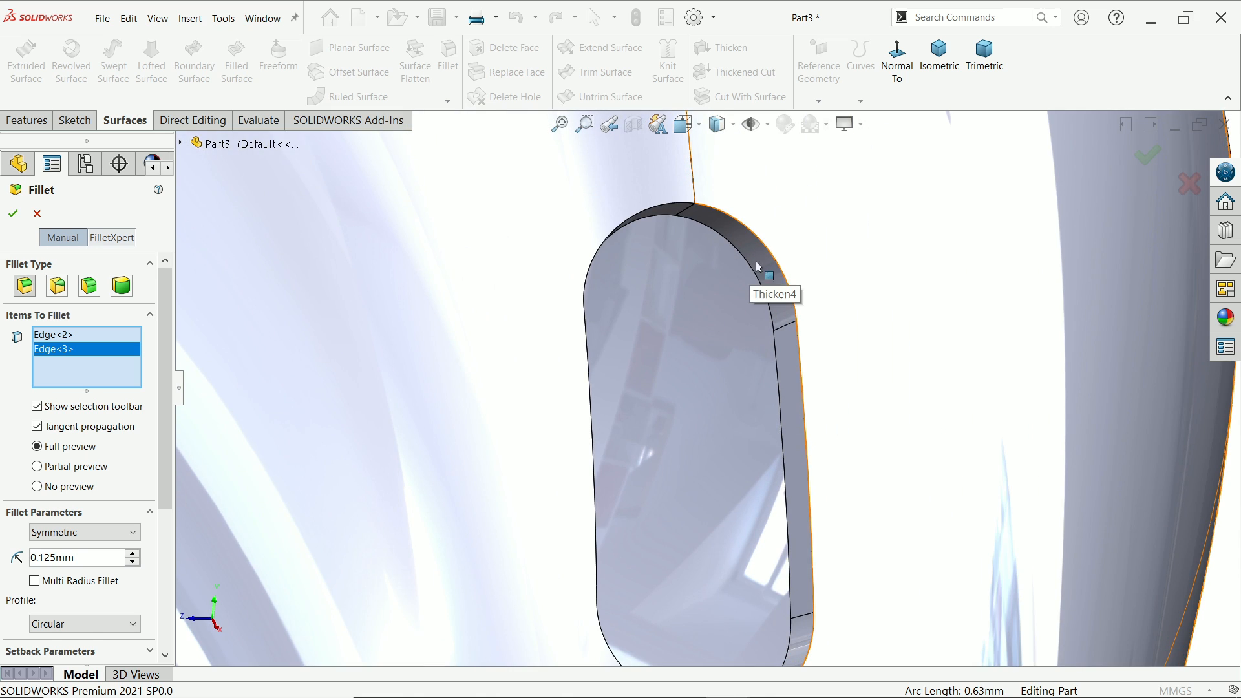
click(781, 272)
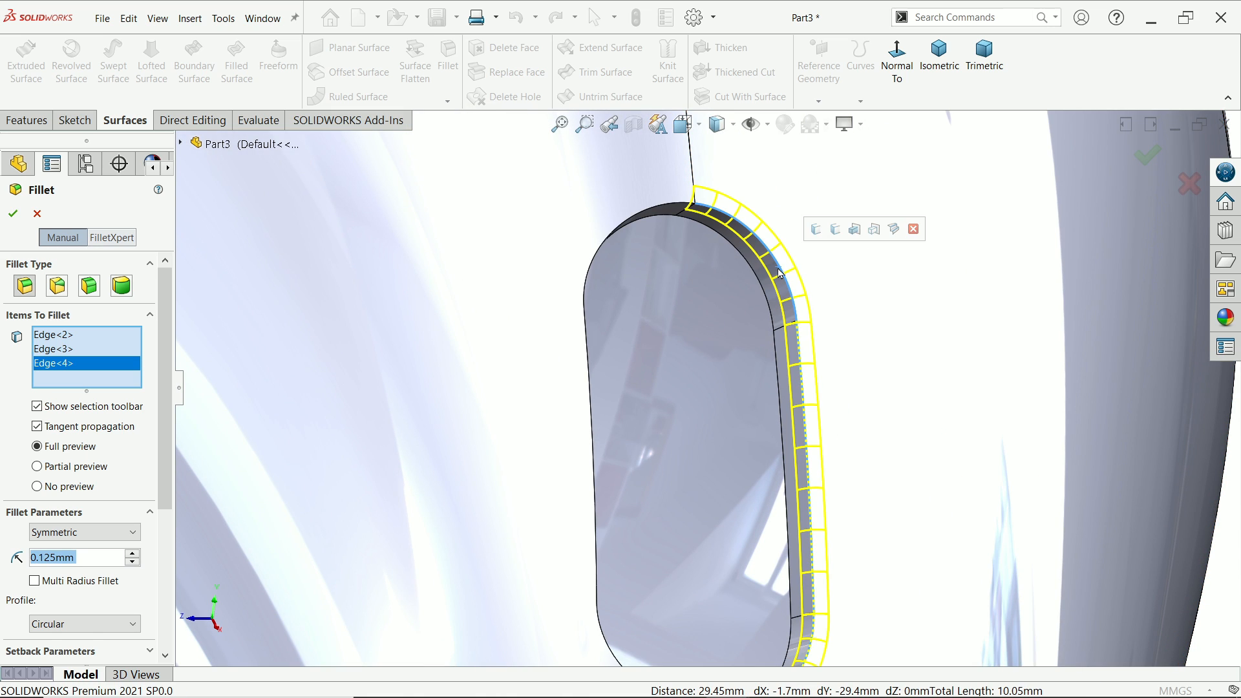
click(663, 210)
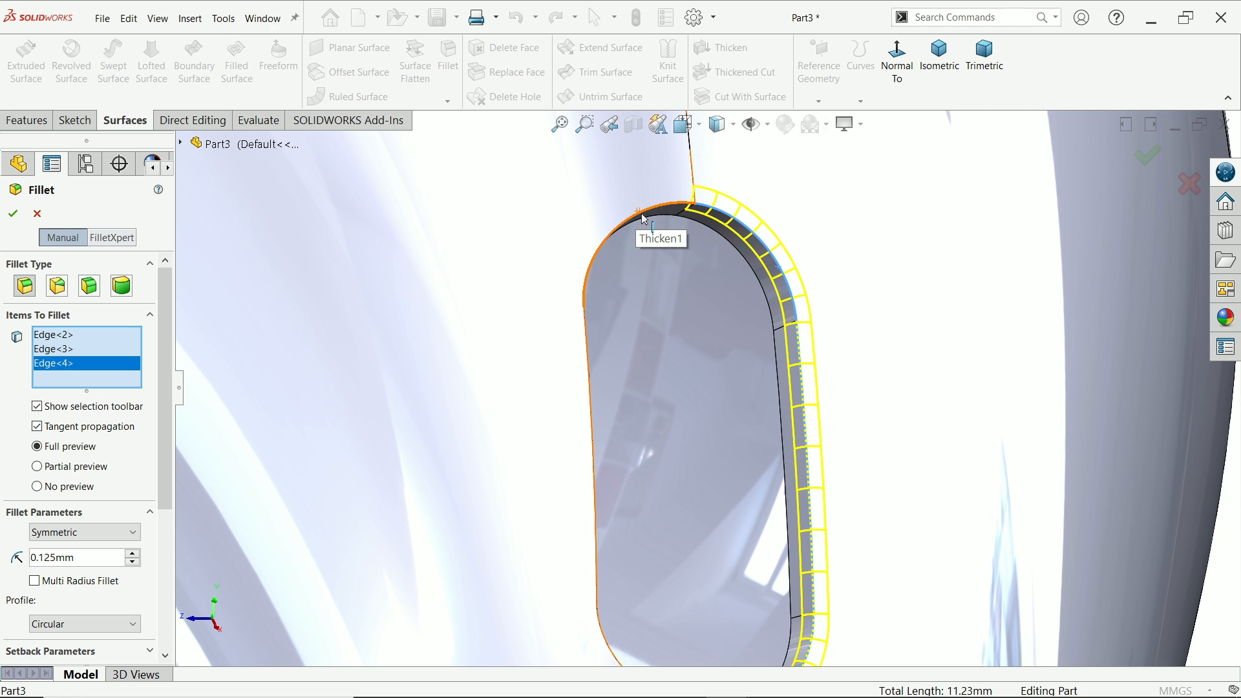
scroll(673, 278, up, 5)
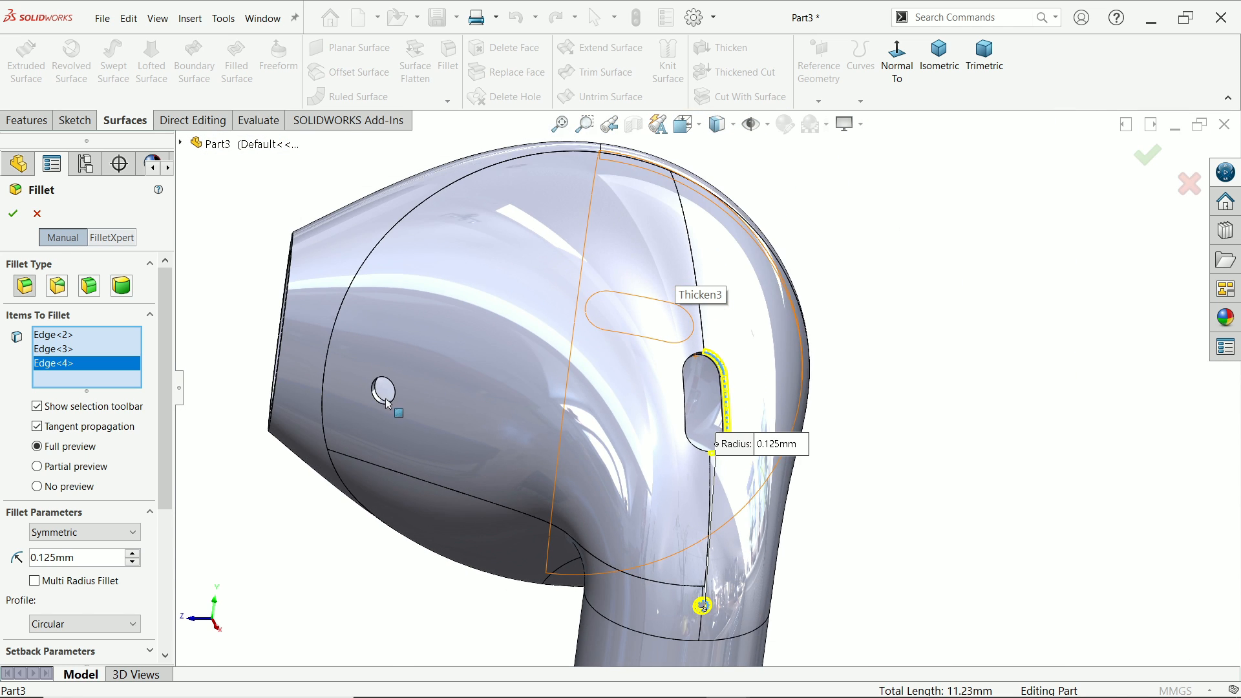
scroll(388, 405, down, 8)
click(604, 403)
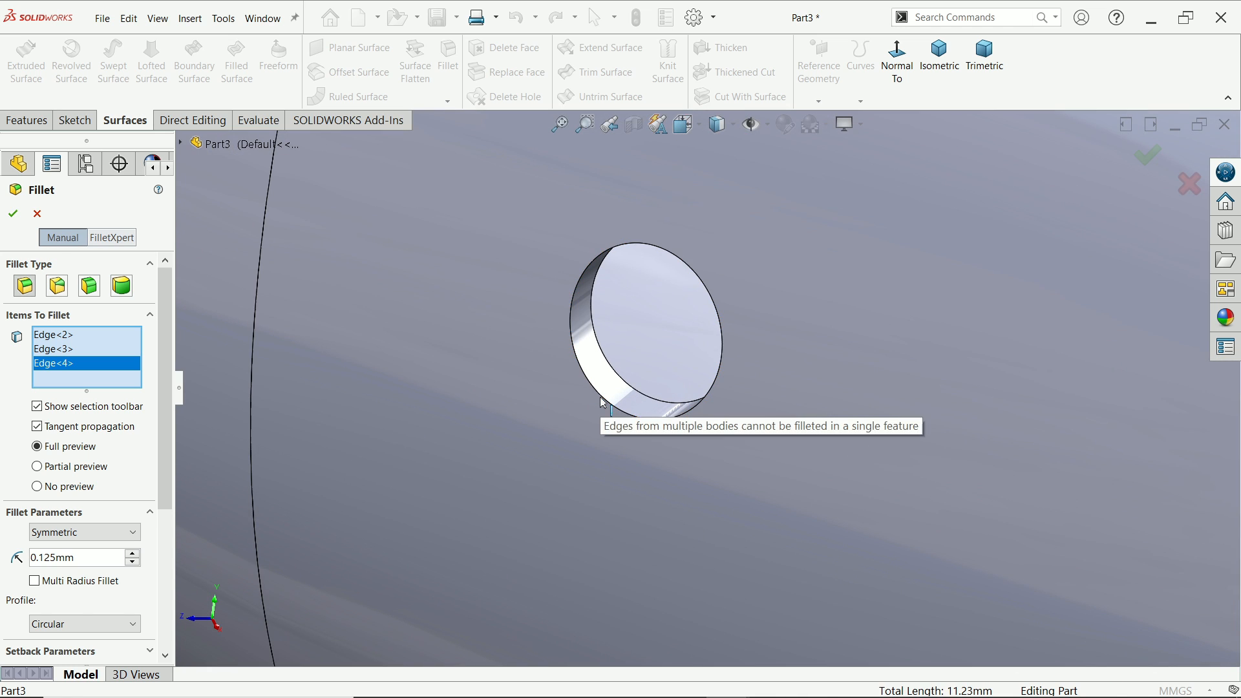
click(13, 219)
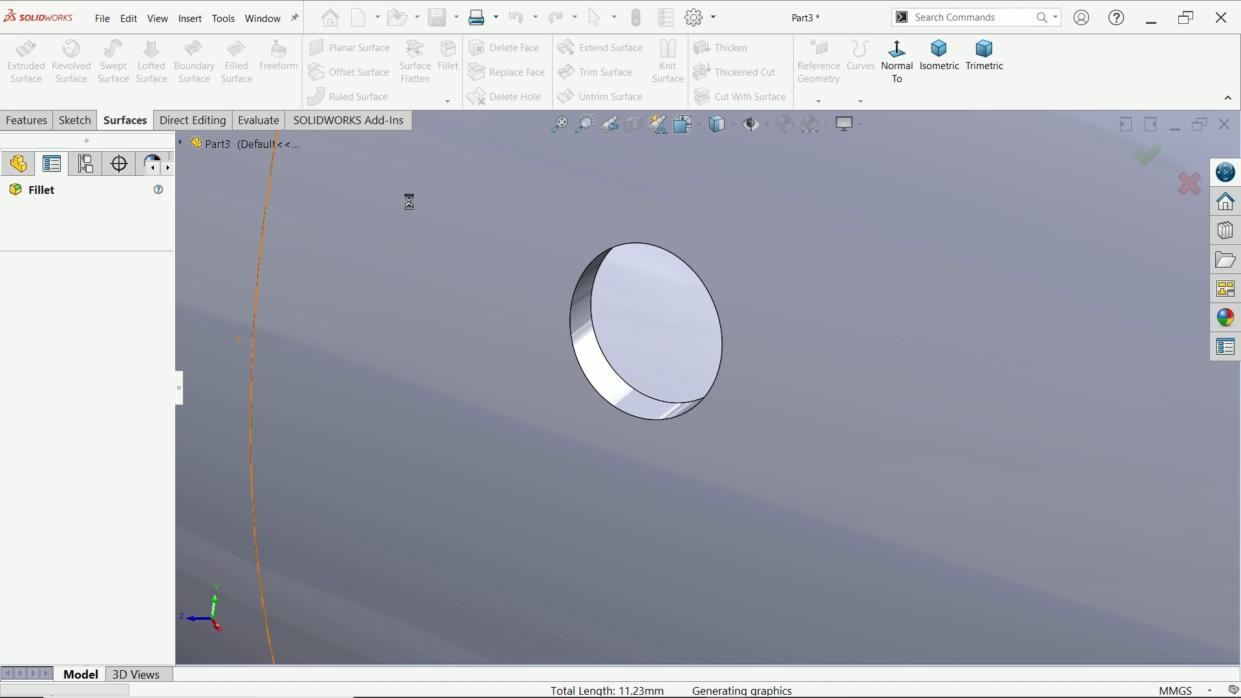
Fillet the side panel body's round hole edge and its half of the oblong slot's outer edge with a 0.125 mm radius
click(448, 65)
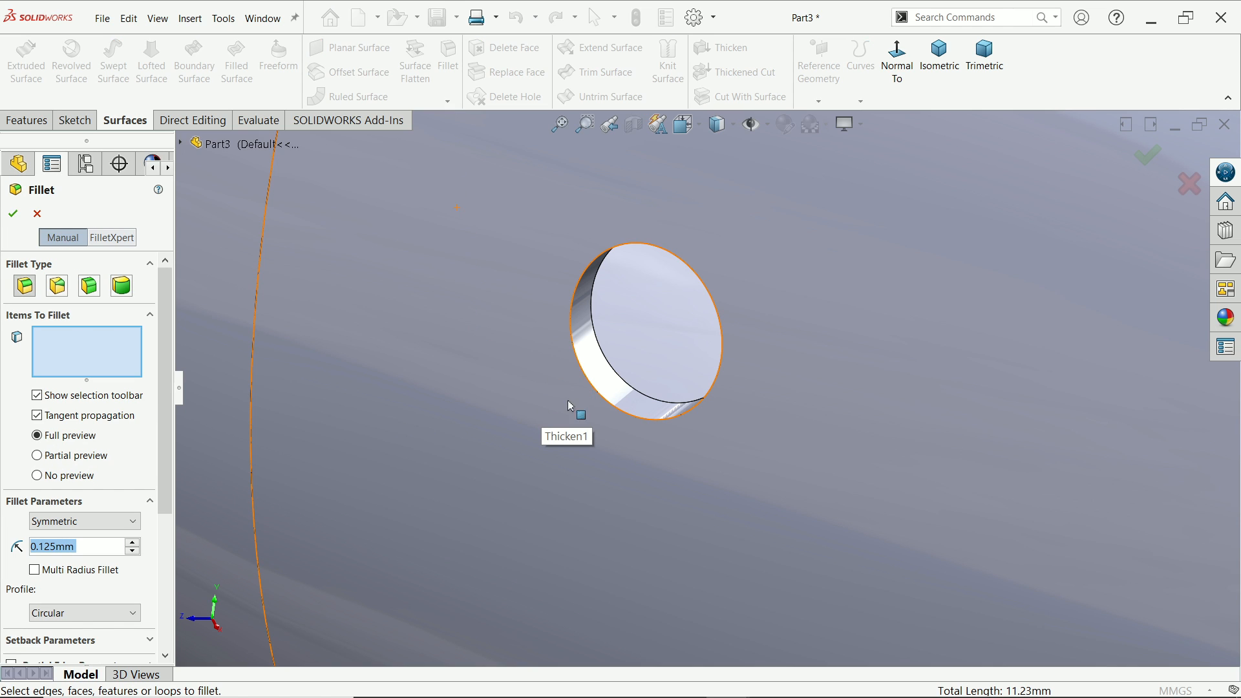
click(590, 384)
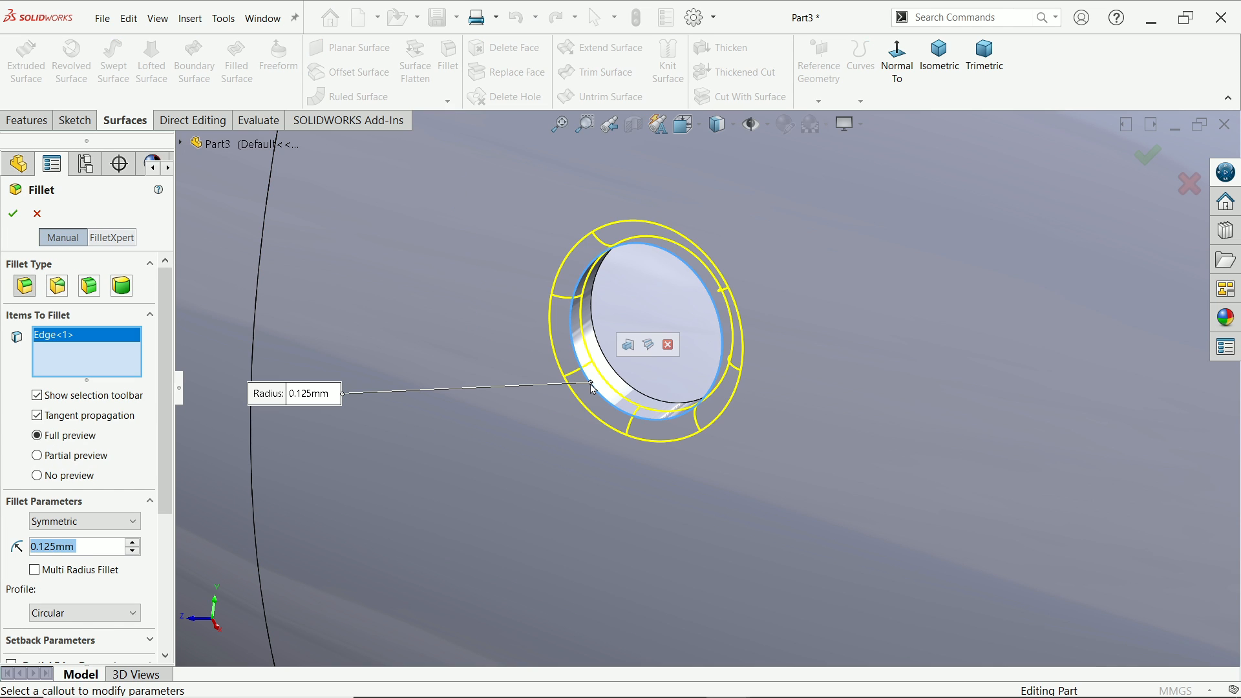
scroll(710, 385, up, 10)
scroll(1004, 404, down, 5)
scroll(723, 303, down, 10)
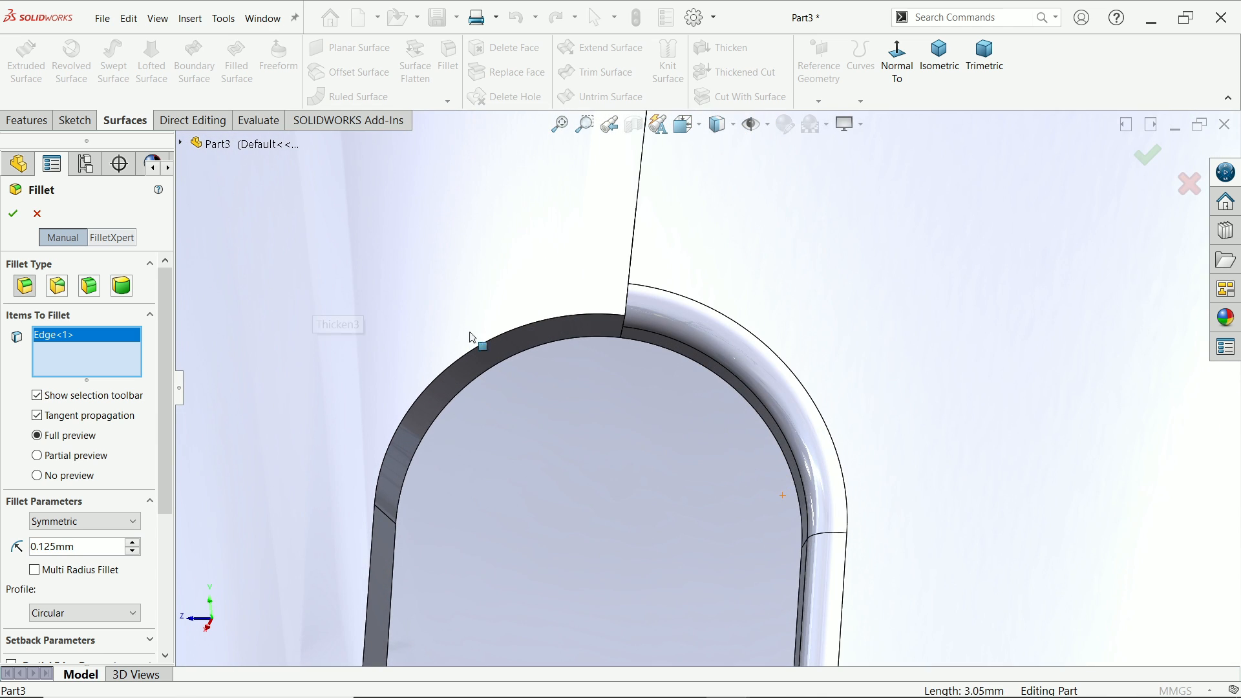
click(548, 318)
scroll(620, 354, up, 10)
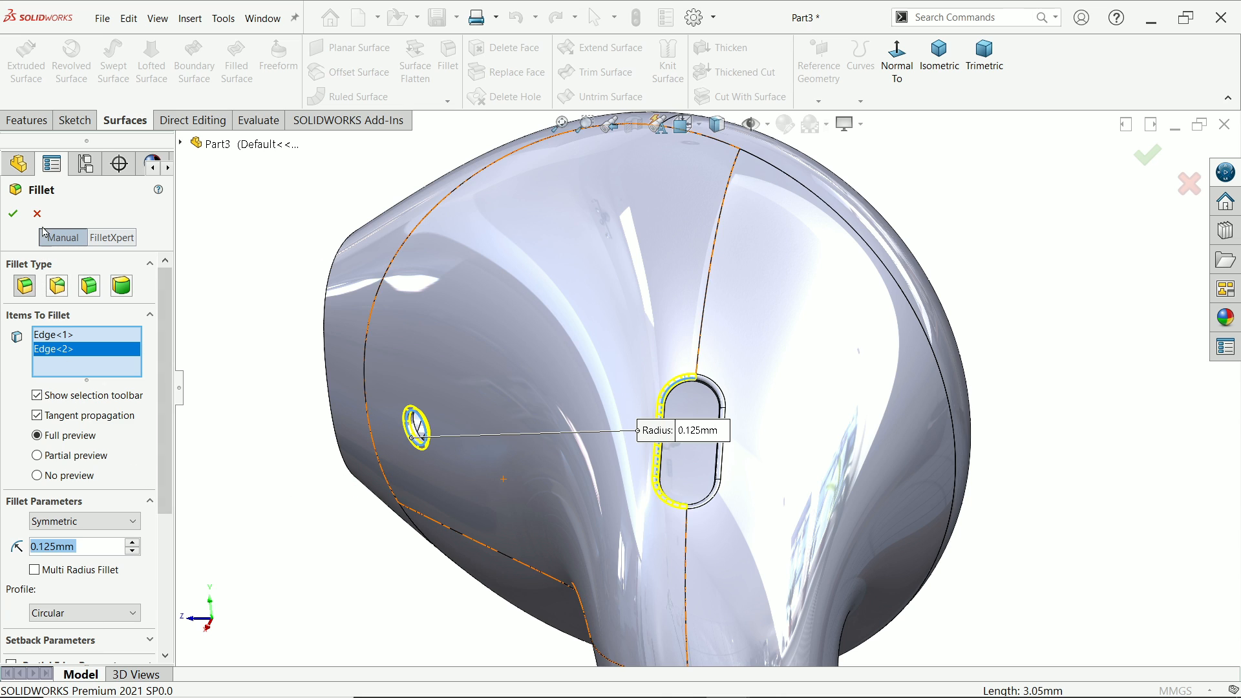
key(Return)
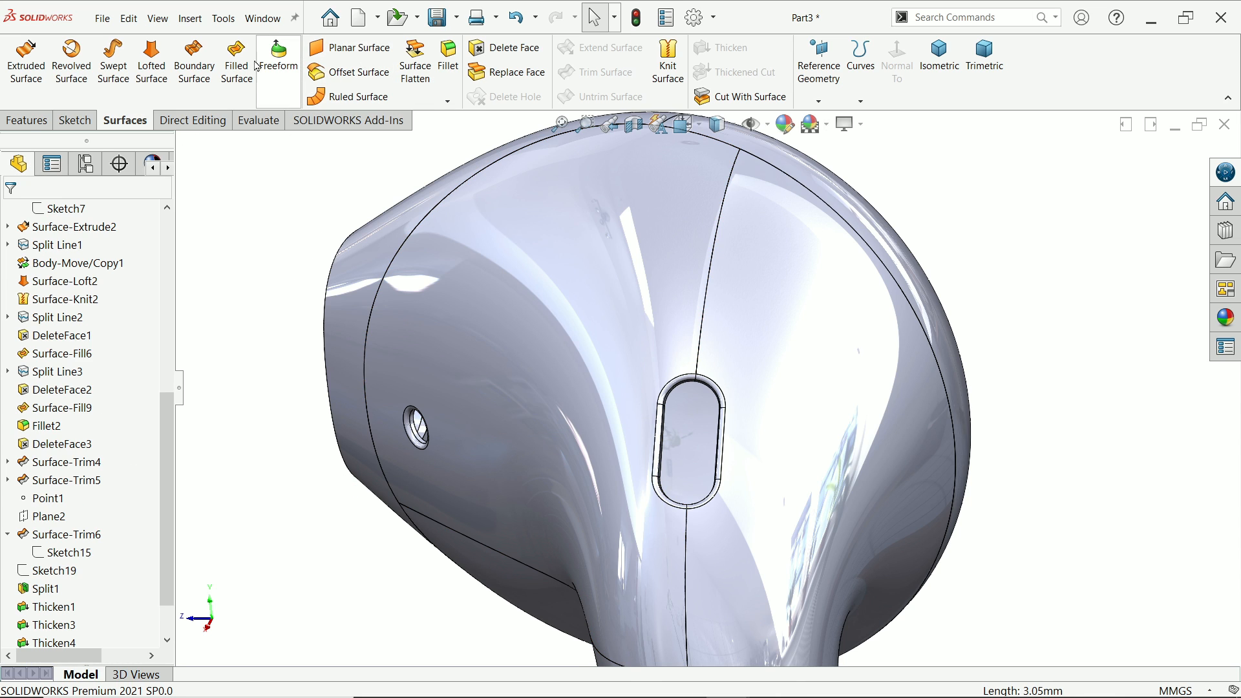
Start a 0.125 mm fillet and select the outer edges of the oblong slot and the round hole on the nozzle body
click(448, 53)
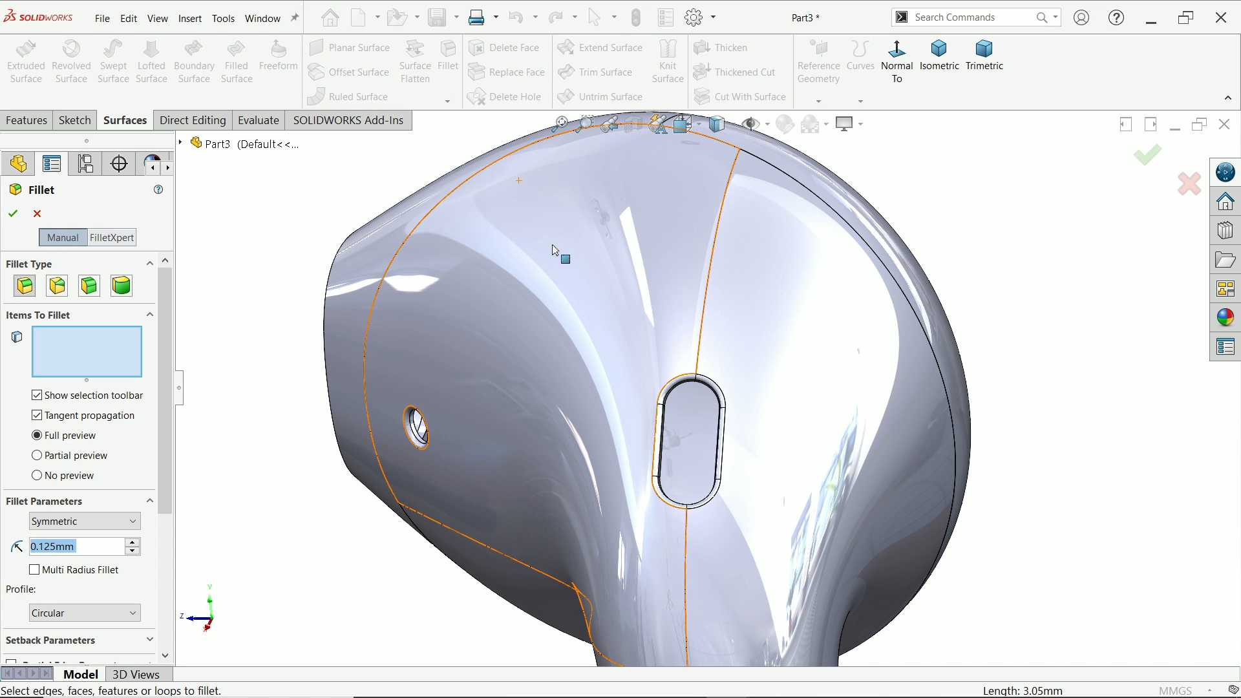
scroll(553, 250, up, 3)
middle_drag(537, 248, 823, 368)
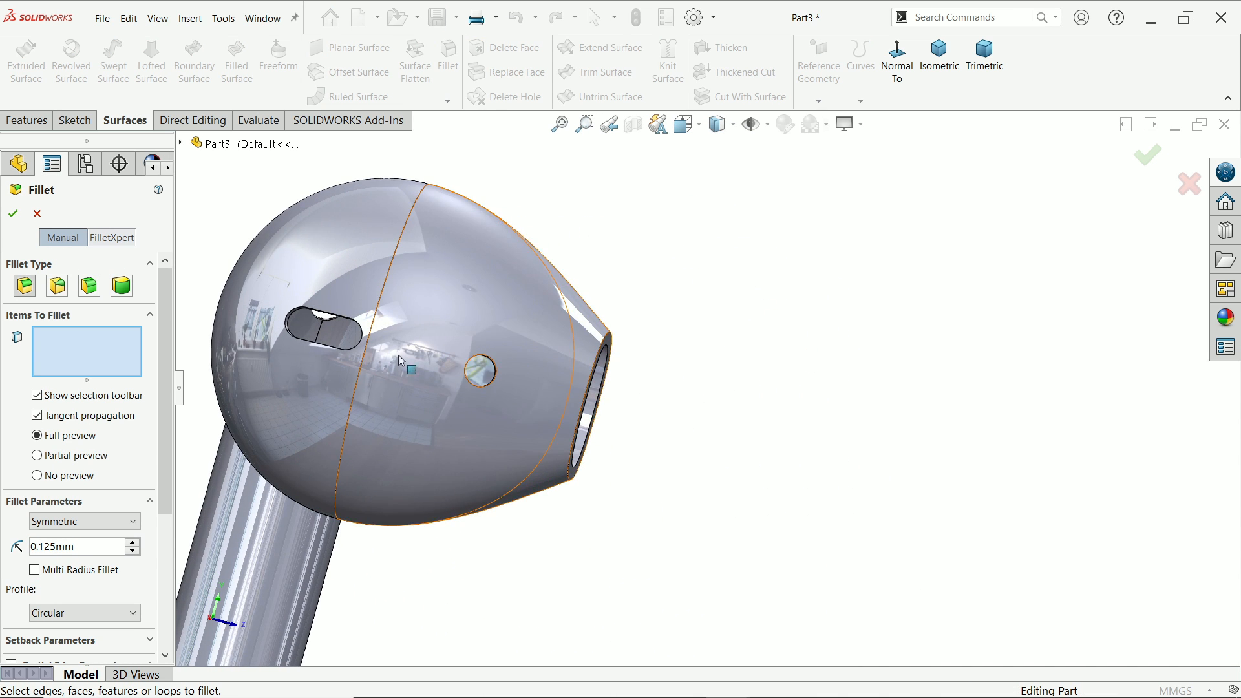
scroll(401, 361, down, 10)
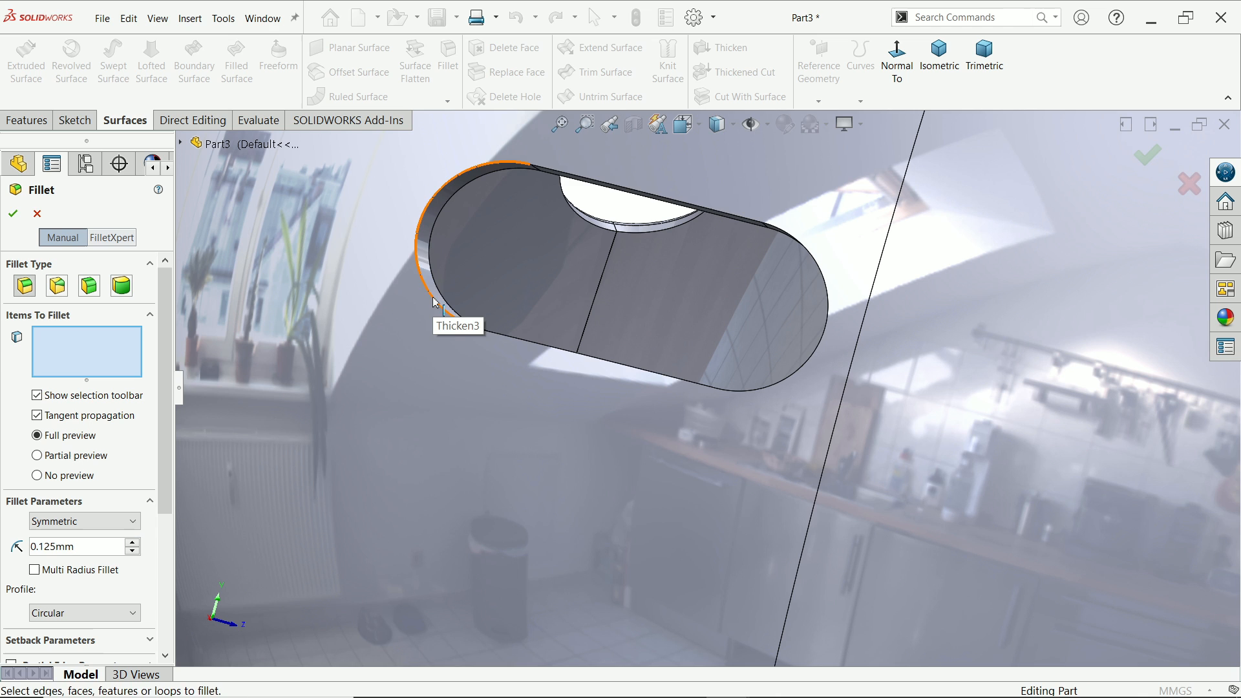
click(436, 303)
scroll(964, 494, up, 5)
scroll(982, 429, down, 6)
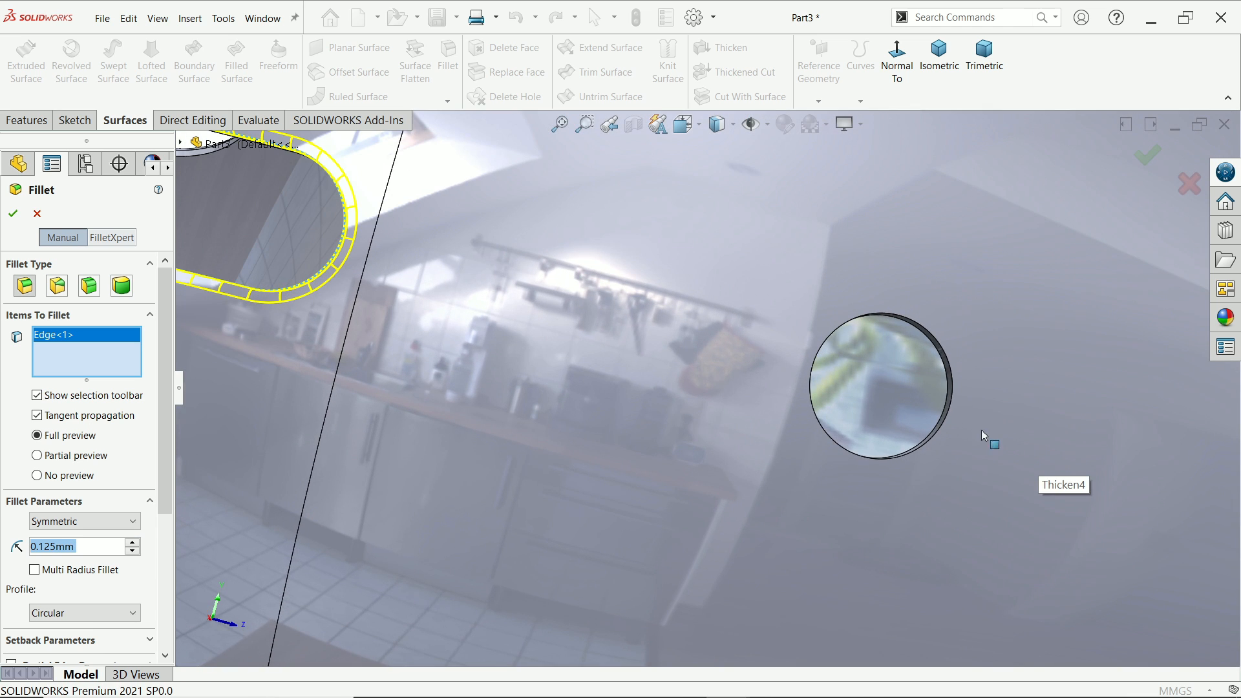
click(947, 415)
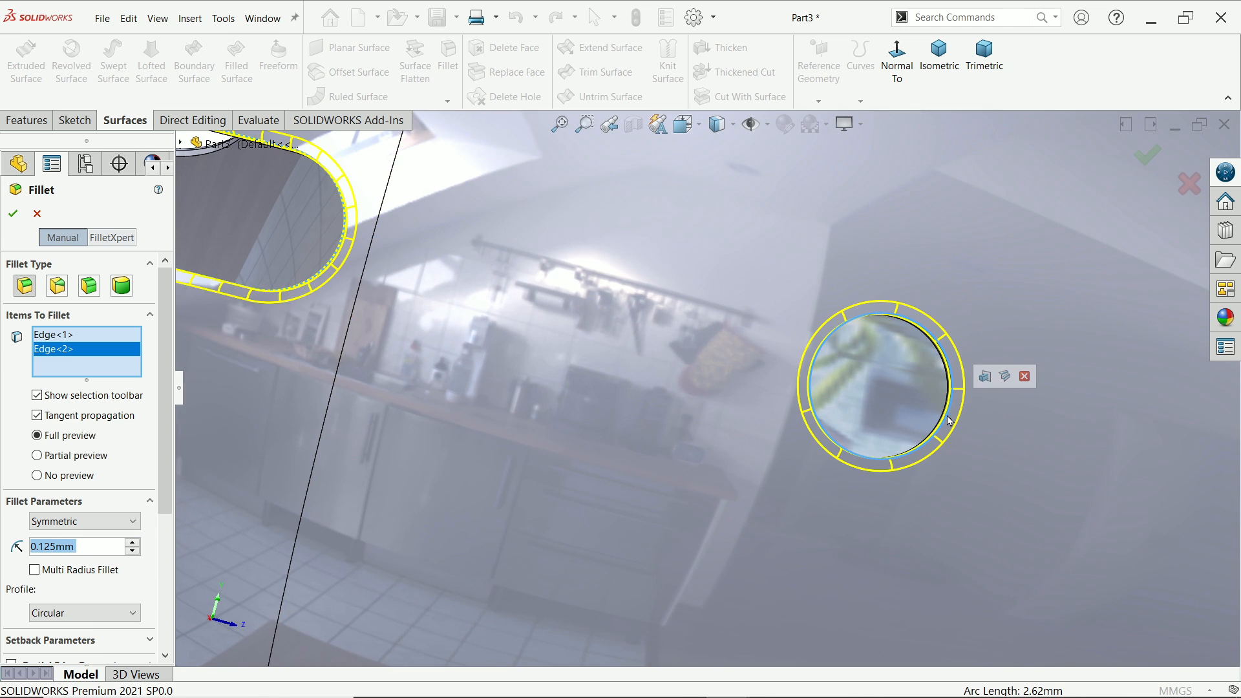
Add the edges of the two round holes inside the nozzle's oval recess and apply the 0.125 mm fillet
scroll(958, 421, up, 7)
middle_drag(958, 424, 855, 392)
scroll(674, 337, down, 5)
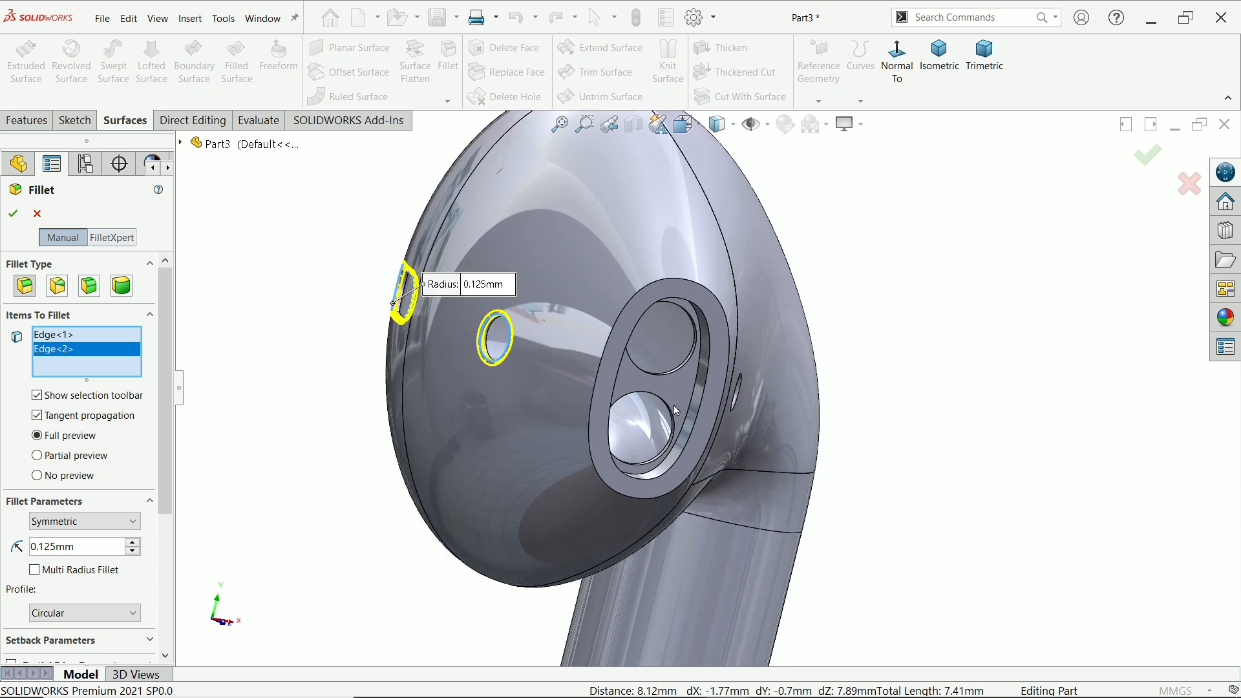
click(677, 328)
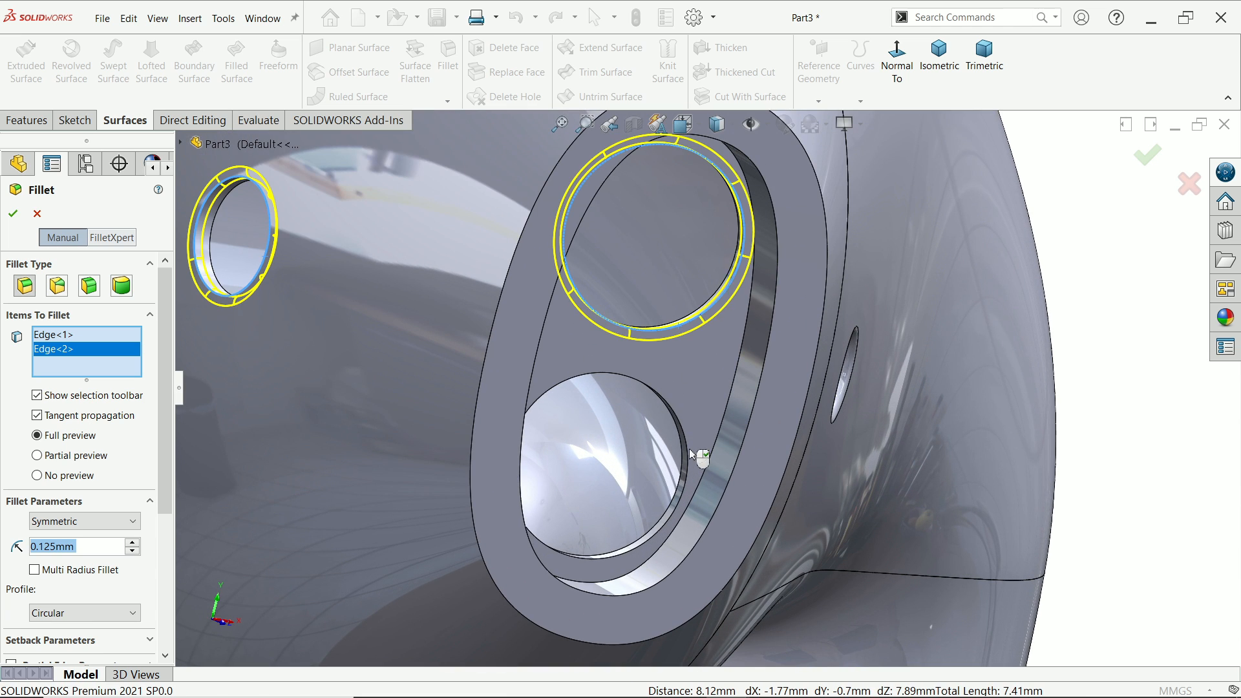
click(689, 458)
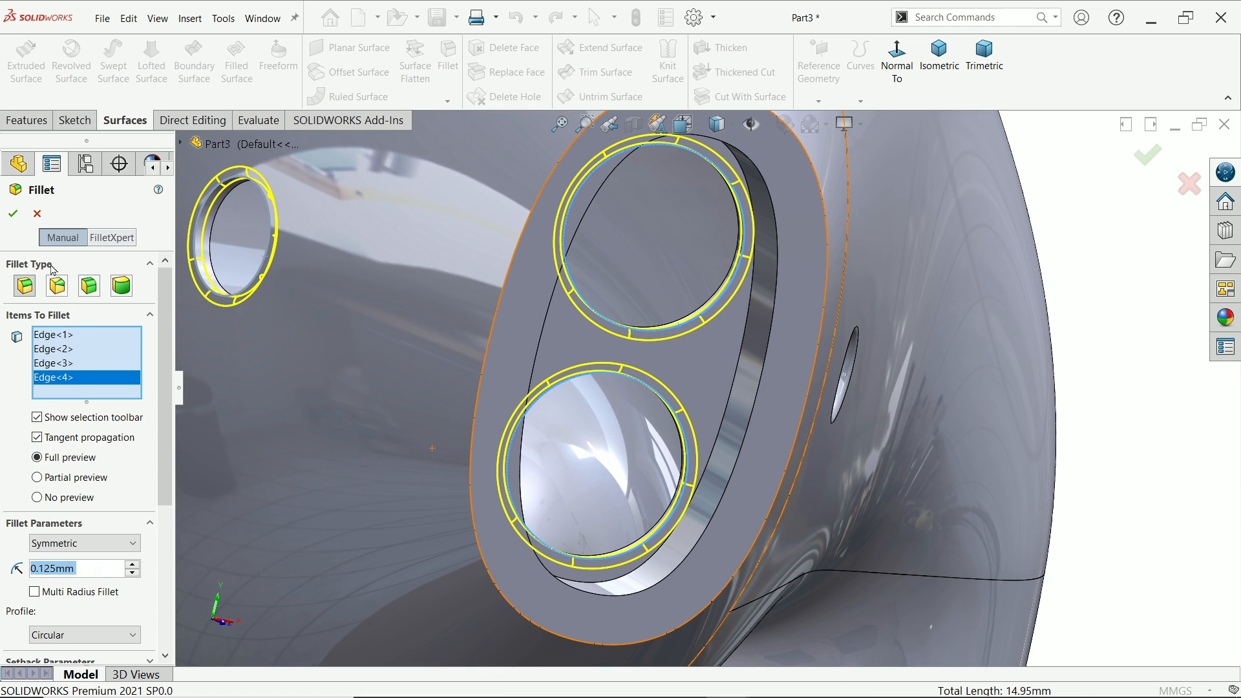
click(13, 215)
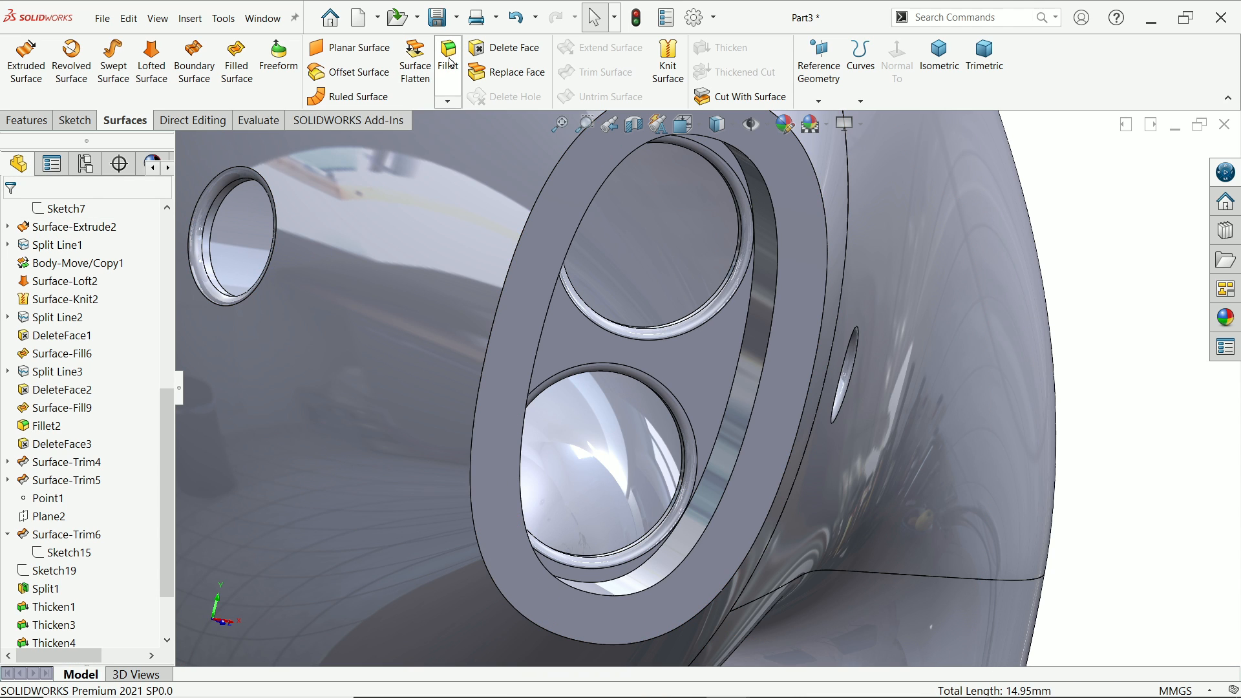
Fillet the nozzle's flat oval rim face with a 0.16 mm radius
click(450, 57)
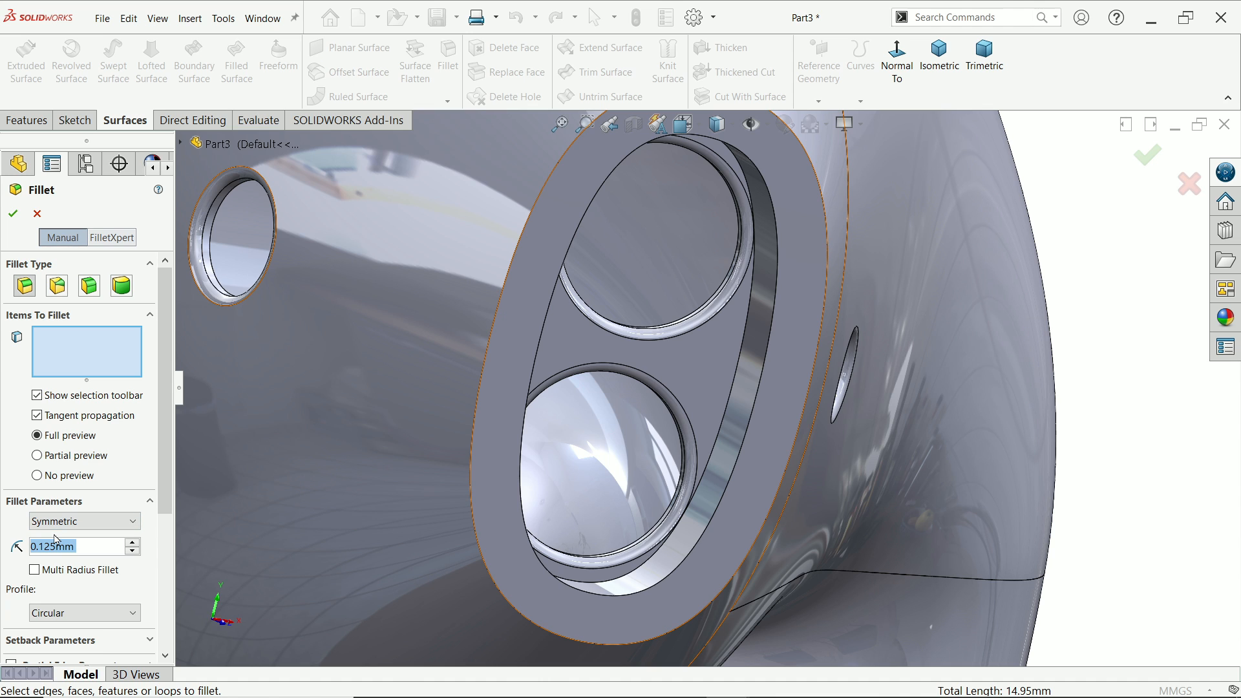
text(0.16)
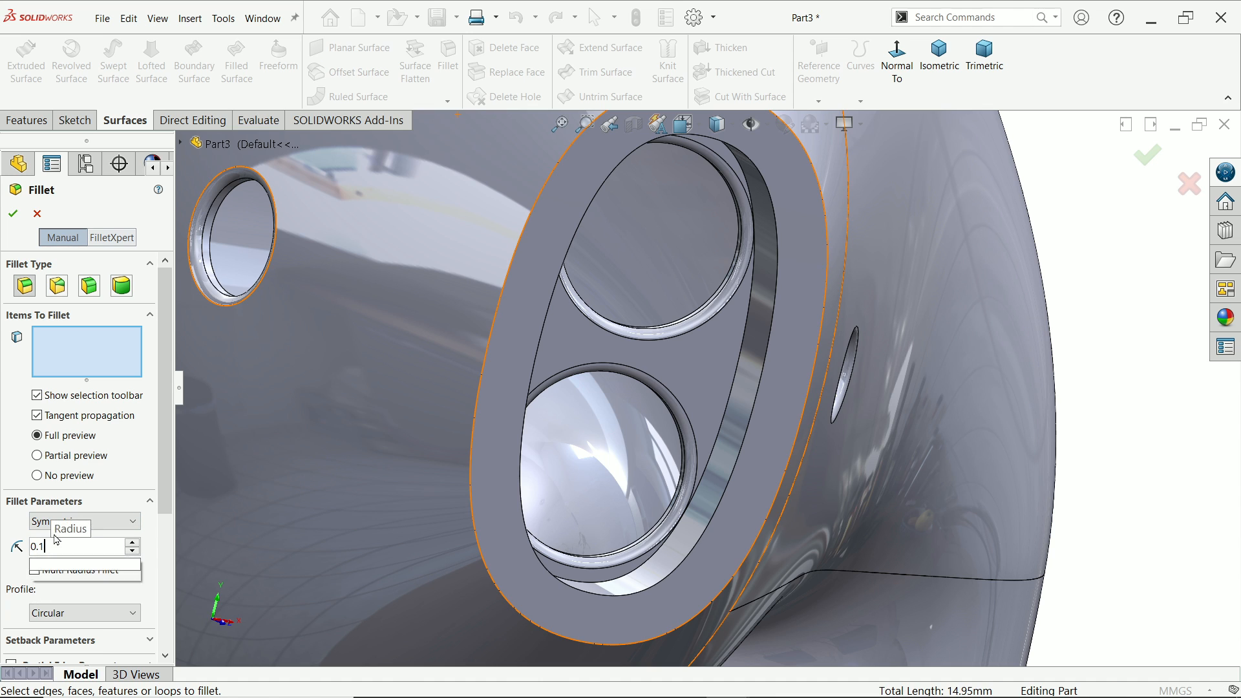
click(779, 463)
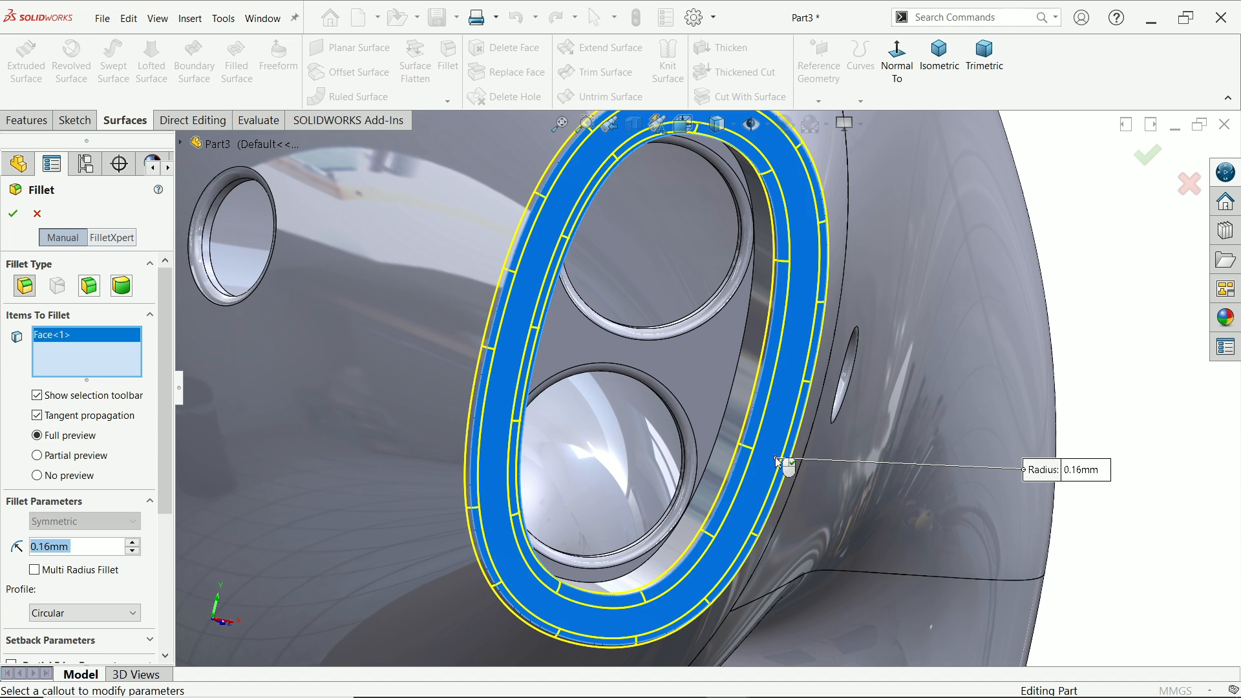
click(13, 215)
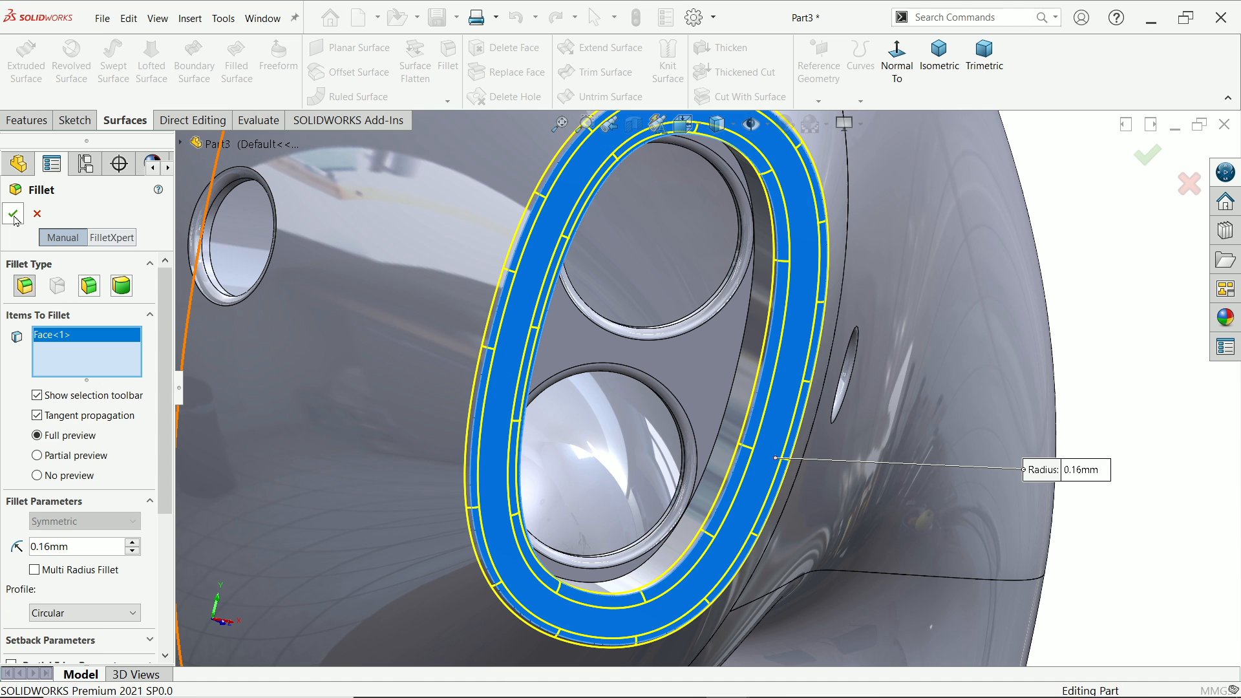
On the Right Plane, sketch a corner rectangle about 0.98 mm high across the stem's full width, directly above its rounded end
scroll(713, 285, up, 10)
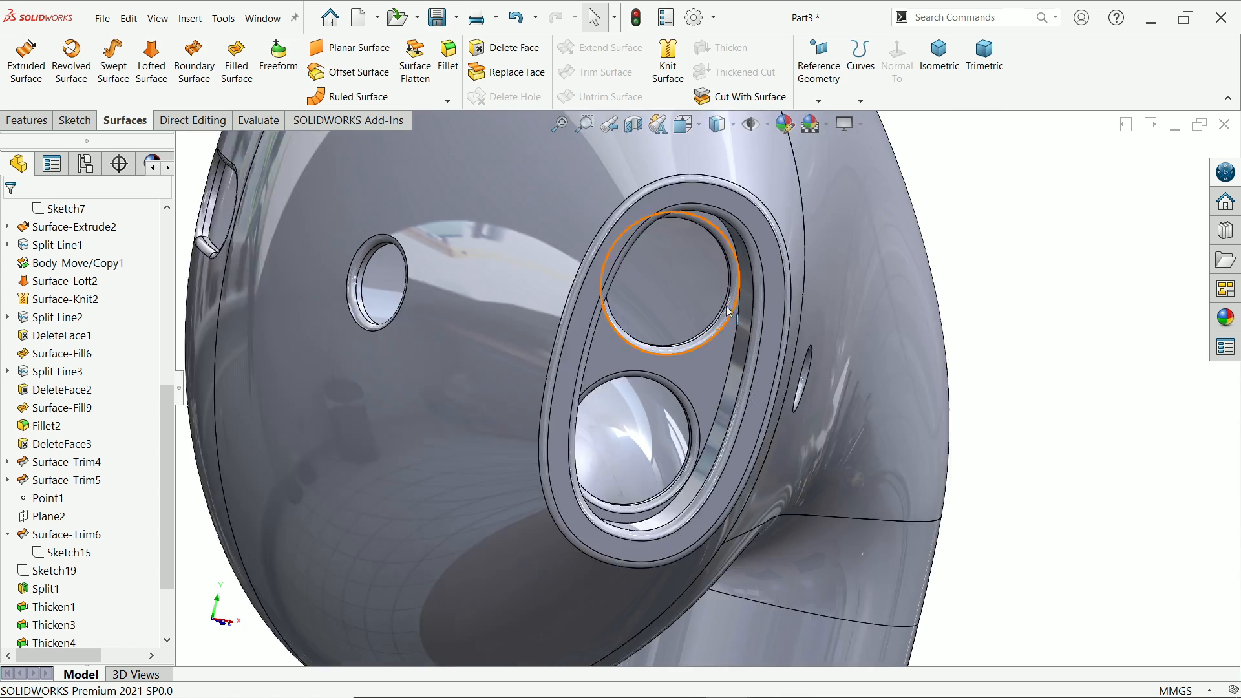
middle_drag(637, 376, 641, 378)
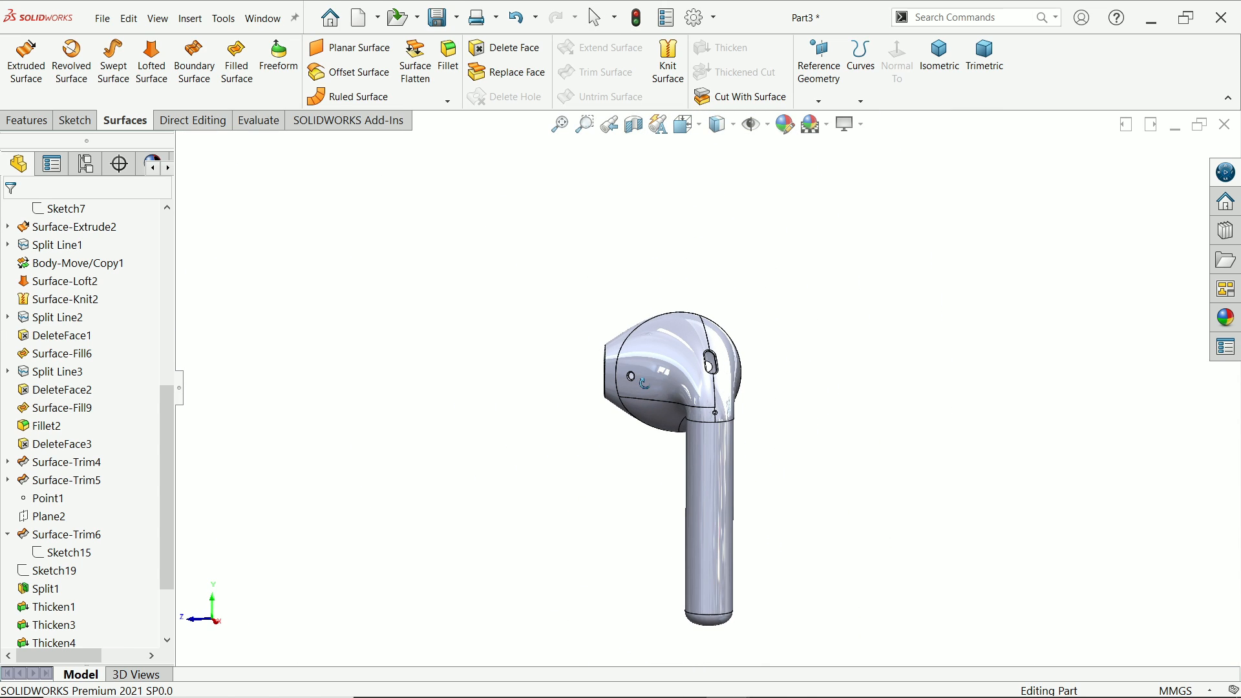
scroll(731, 573, down, 2)
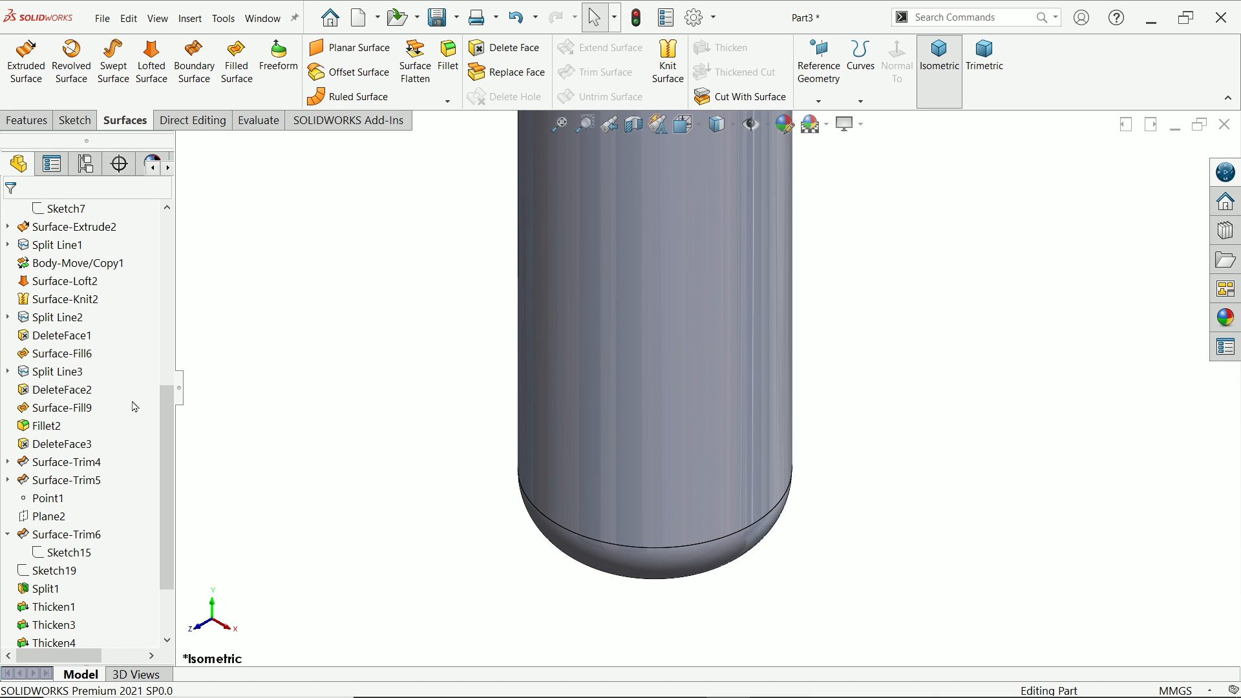
drag(170, 454, 170, 283)
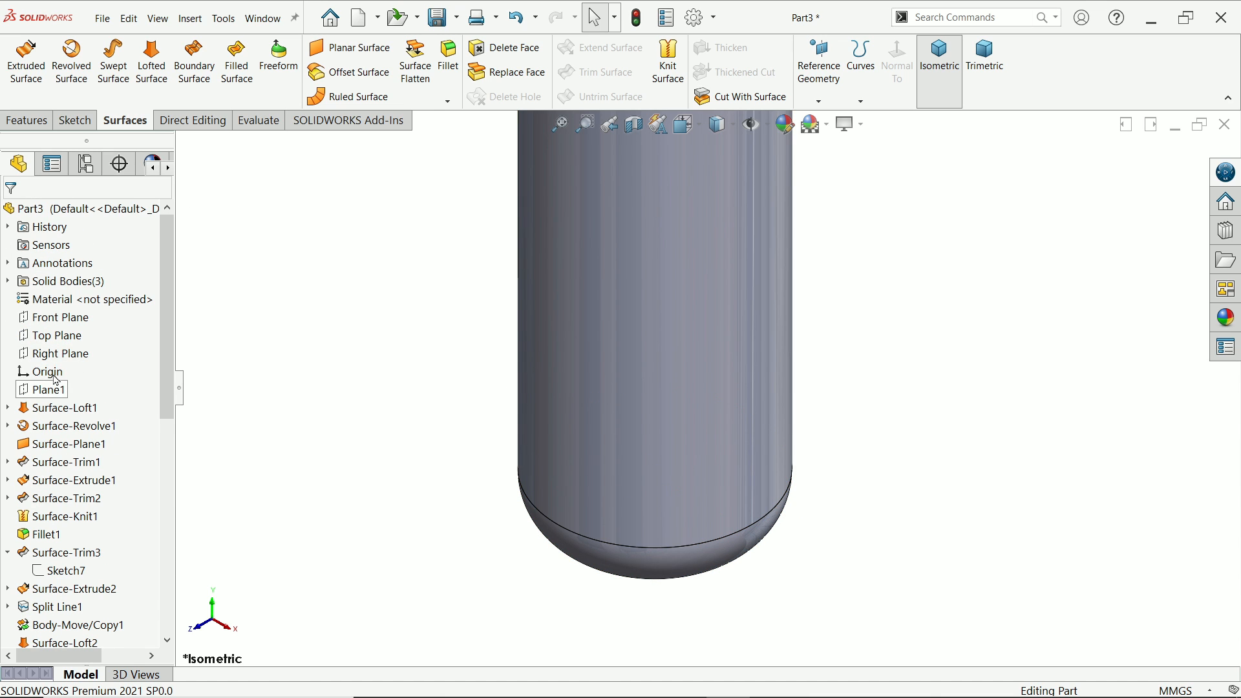
click(61, 348)
click(65, 334)
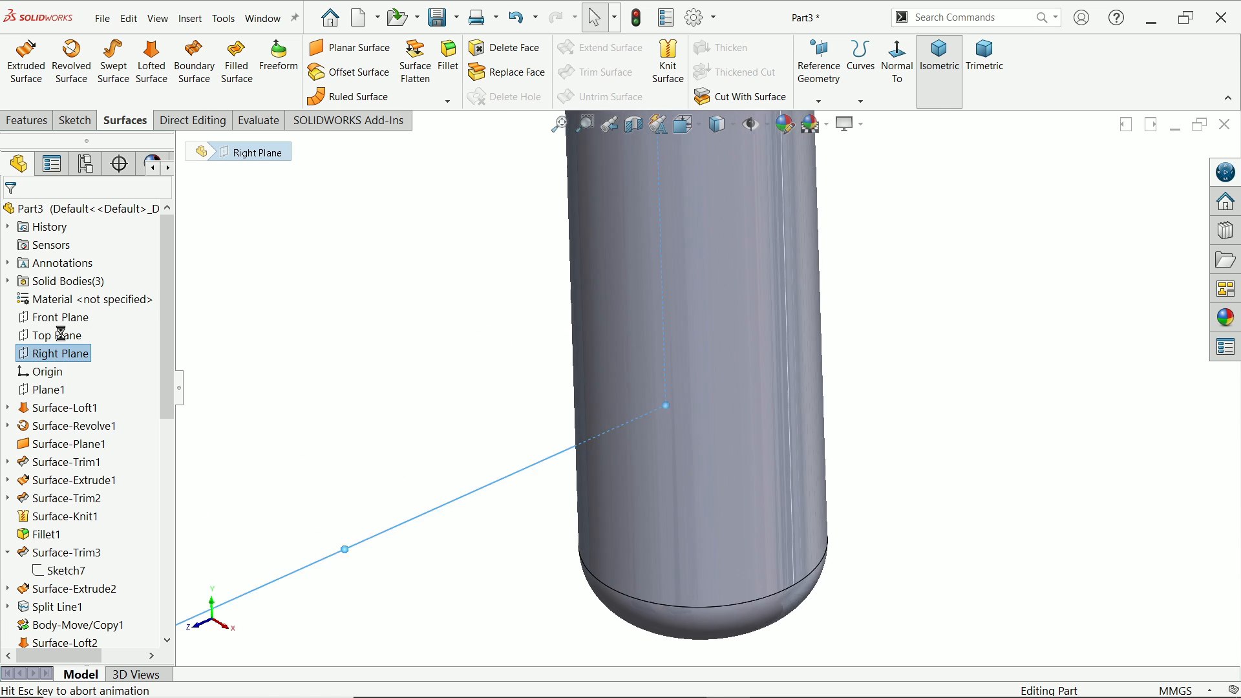
click(122, 72)
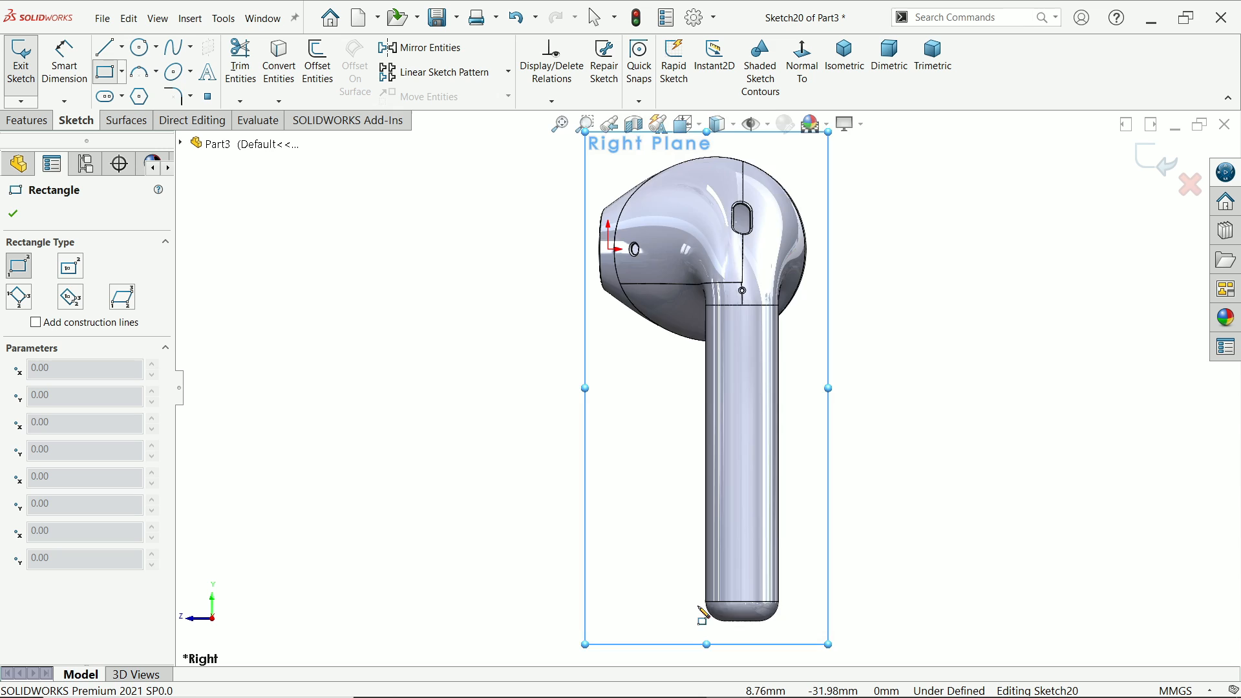
scroll(697, 650, down, 3)
scroll(787, 520, down, 3)
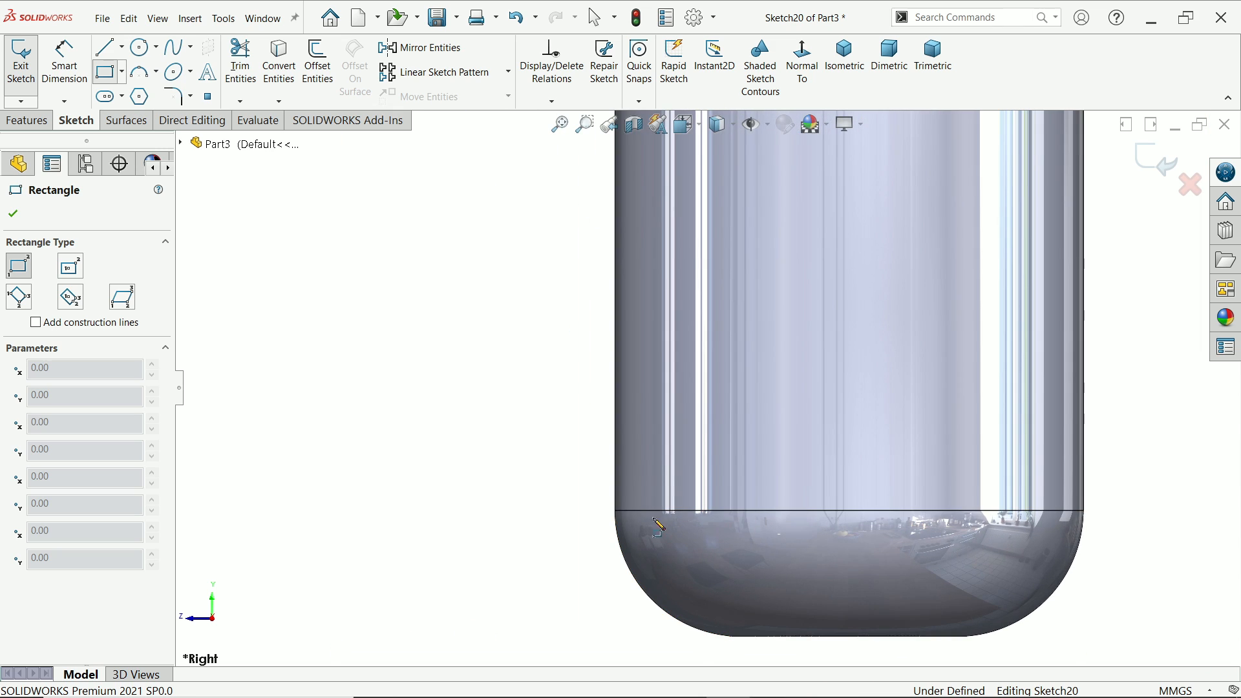
click(615, 511)
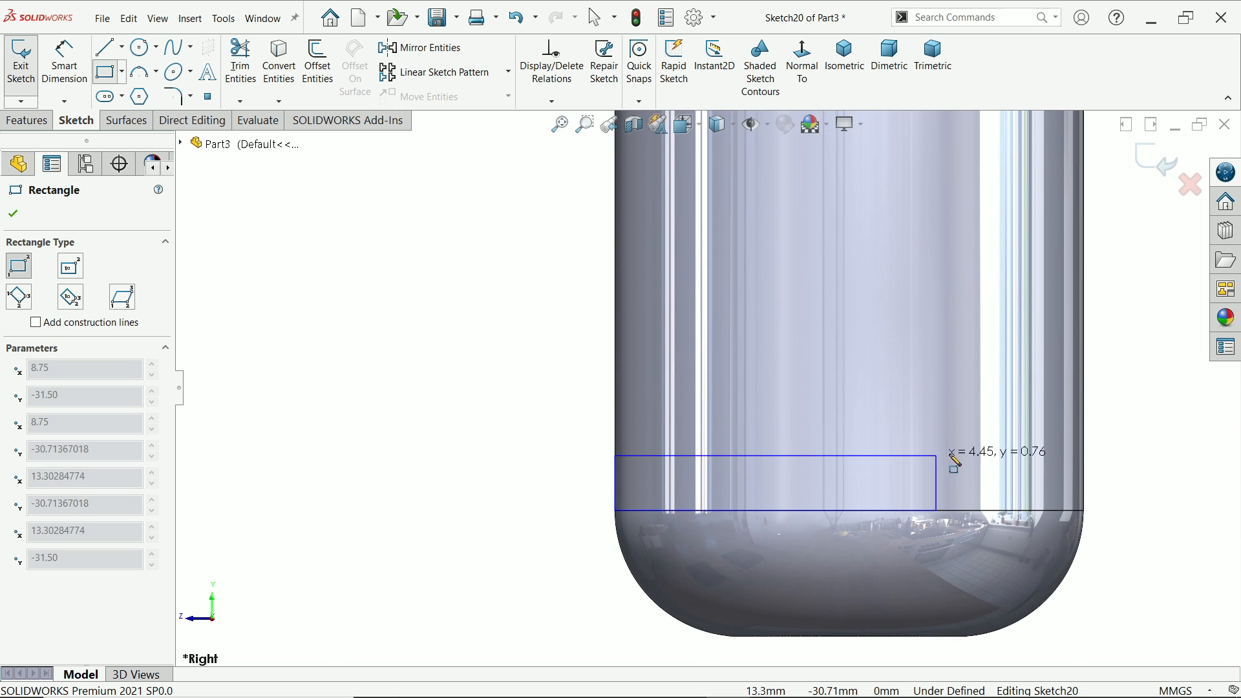
click(1090, 445)
key(Escape)
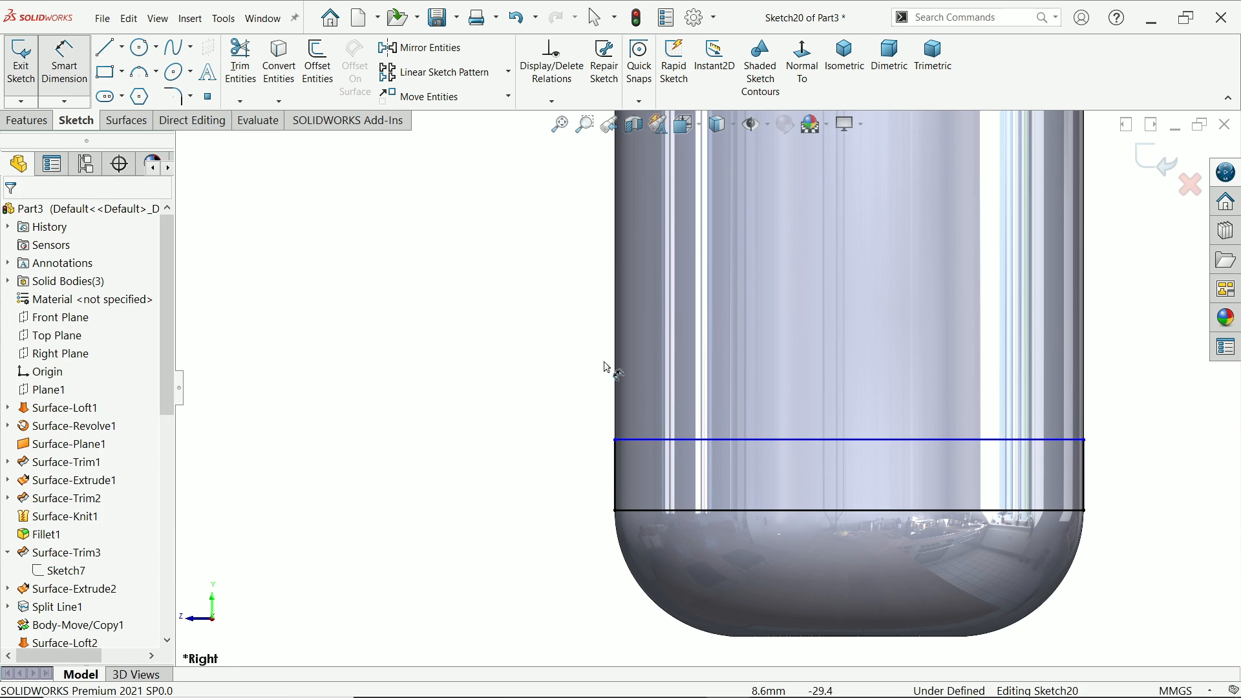
Dimension the rectangle's height to 0.15 mm
click(616, 476)
click(554, 475)
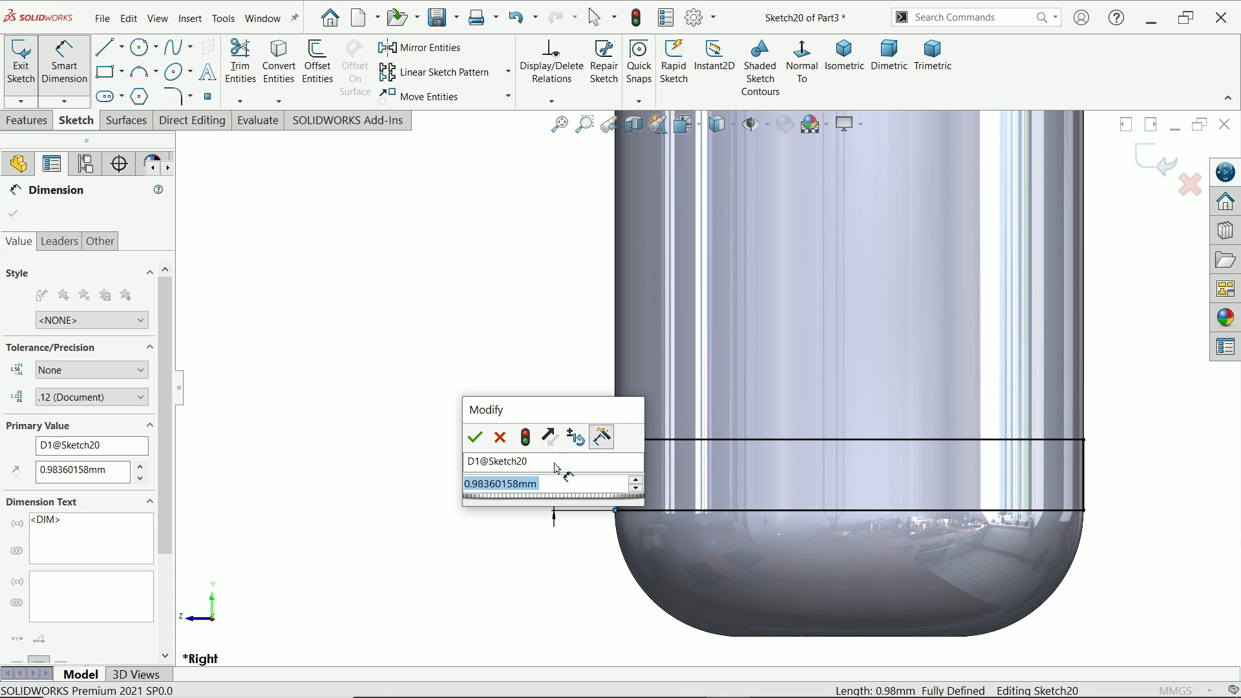
text(0.0)
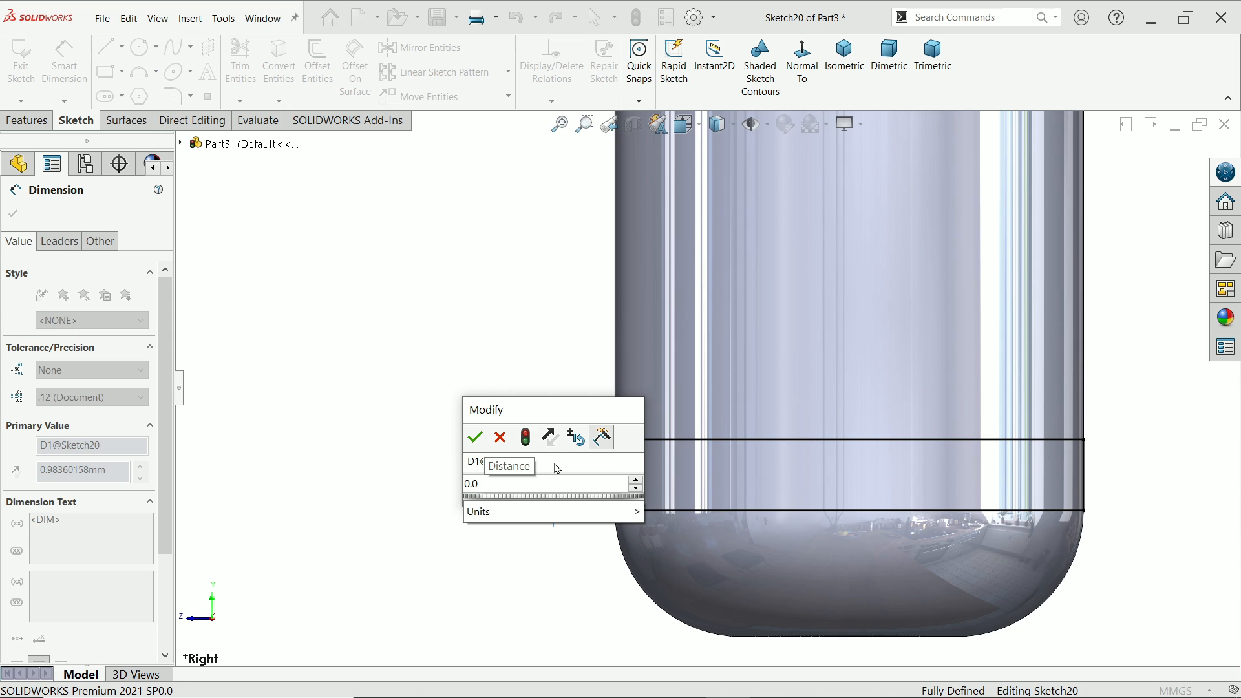
key(BackSpace)
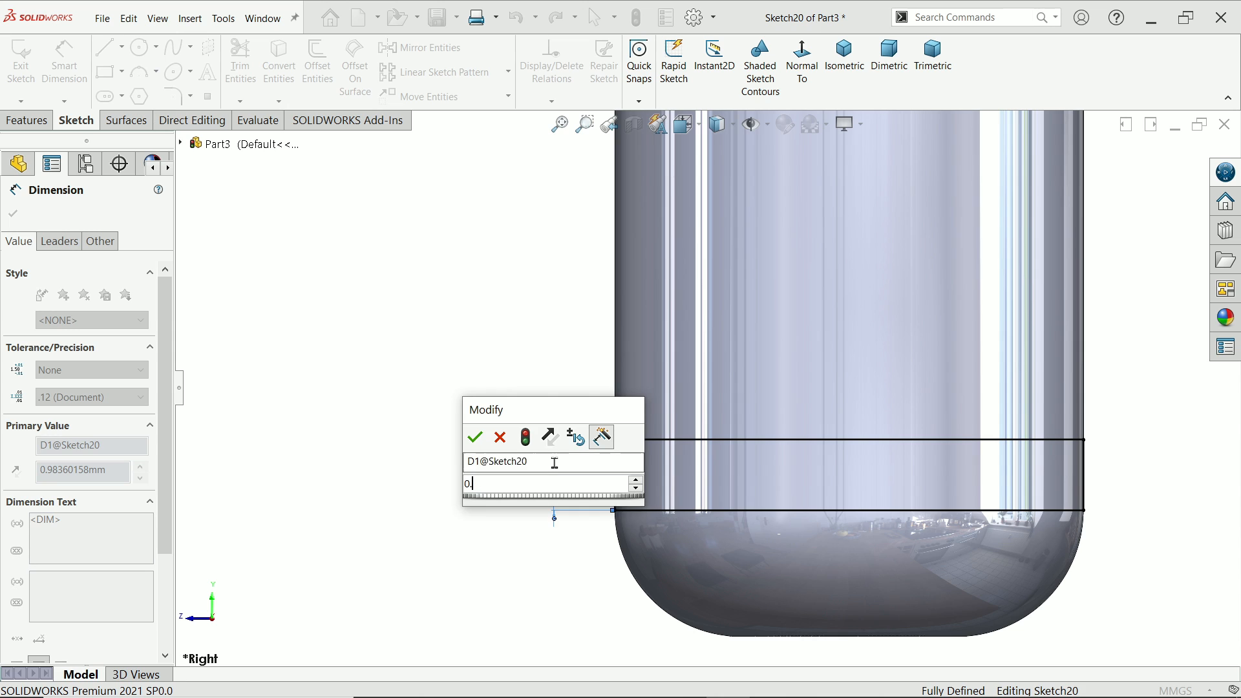
text(18)
key(Return)
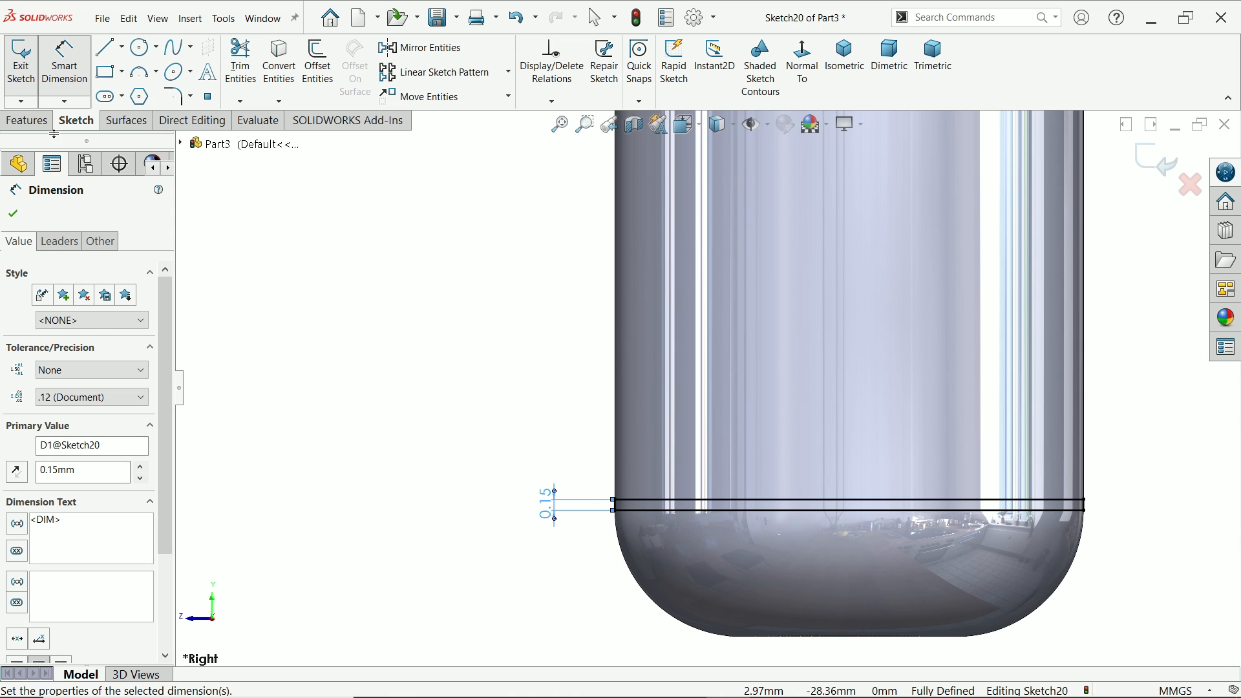
Start an extruded cut from the thin rectangle with the Through All - Both end condition and show the stem end in isometric view
click(27, 121)
click(232, 65)
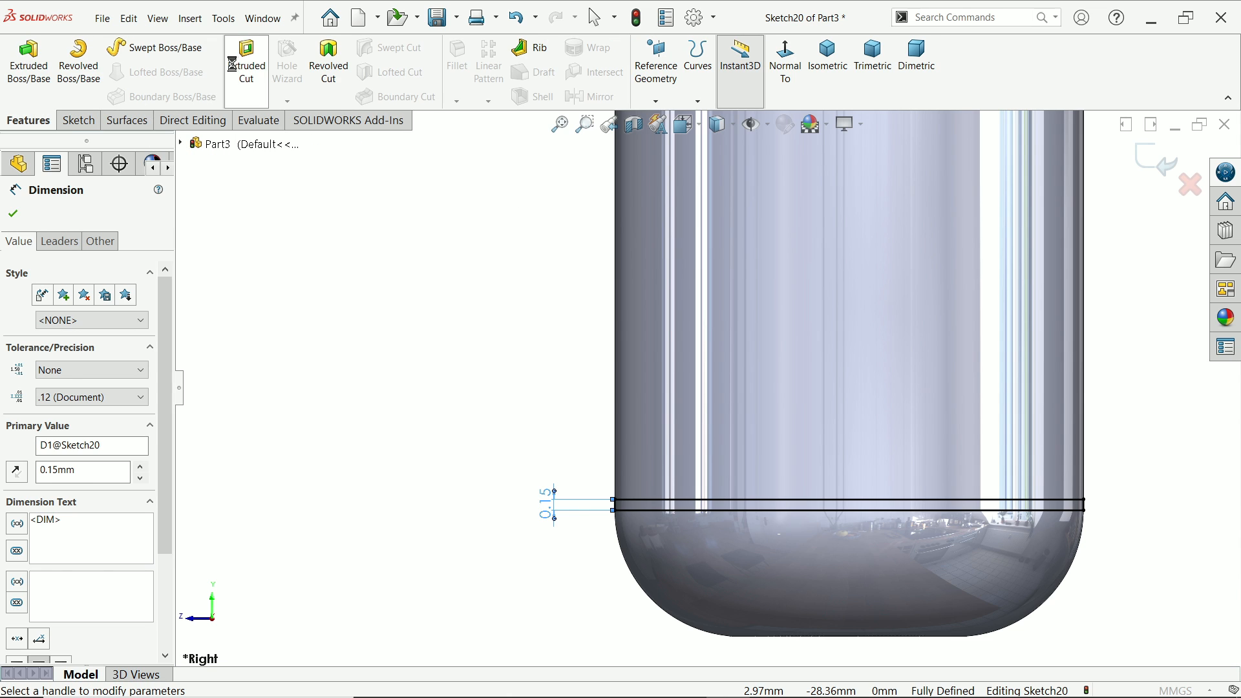
click(96, 312)
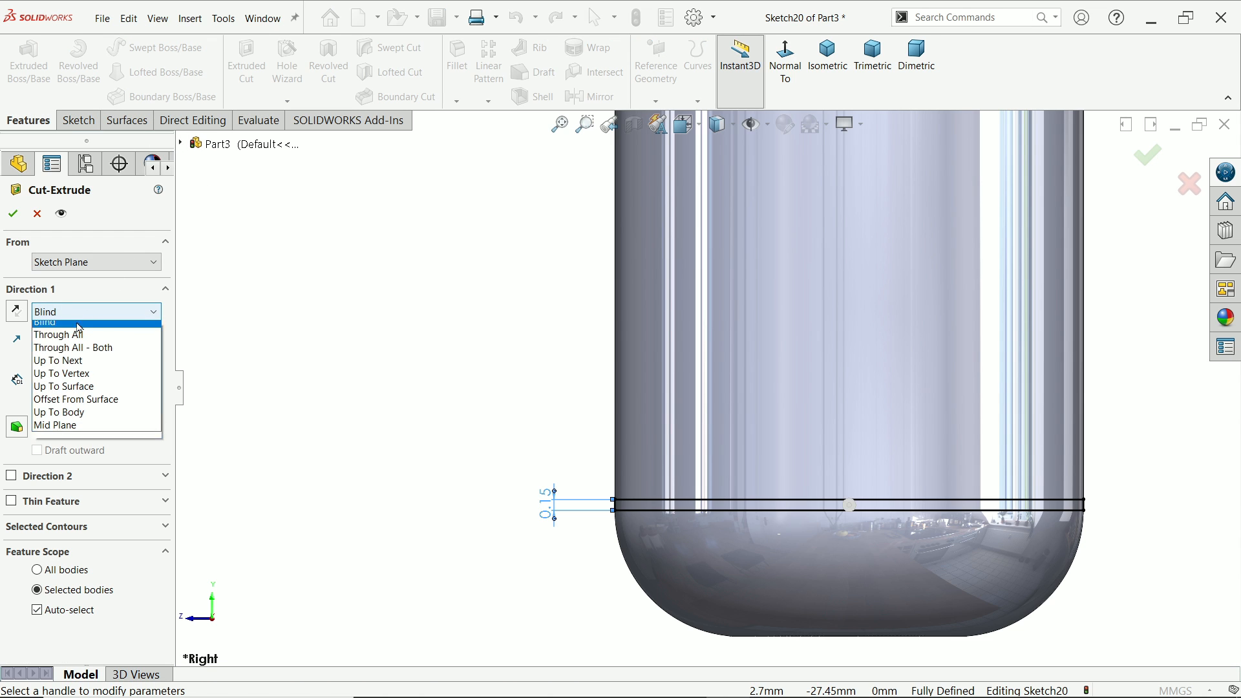
click(71, 352)
click(833, 74)
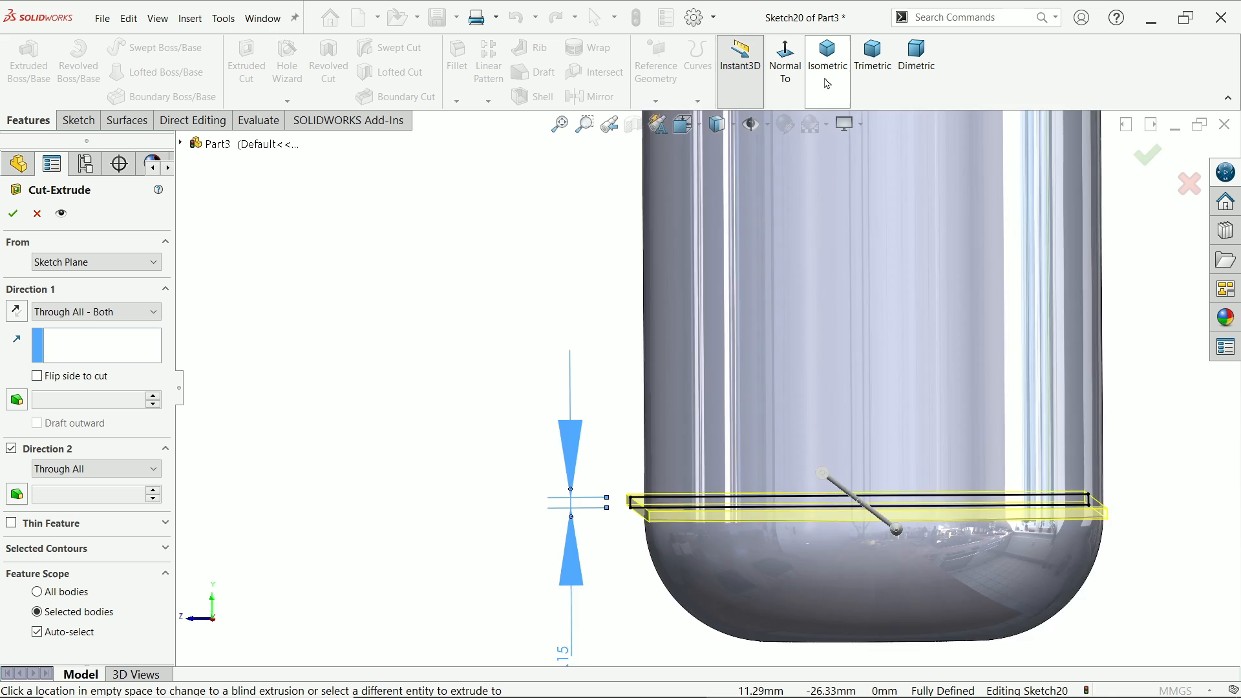
scroll(785, 503, down, 3)
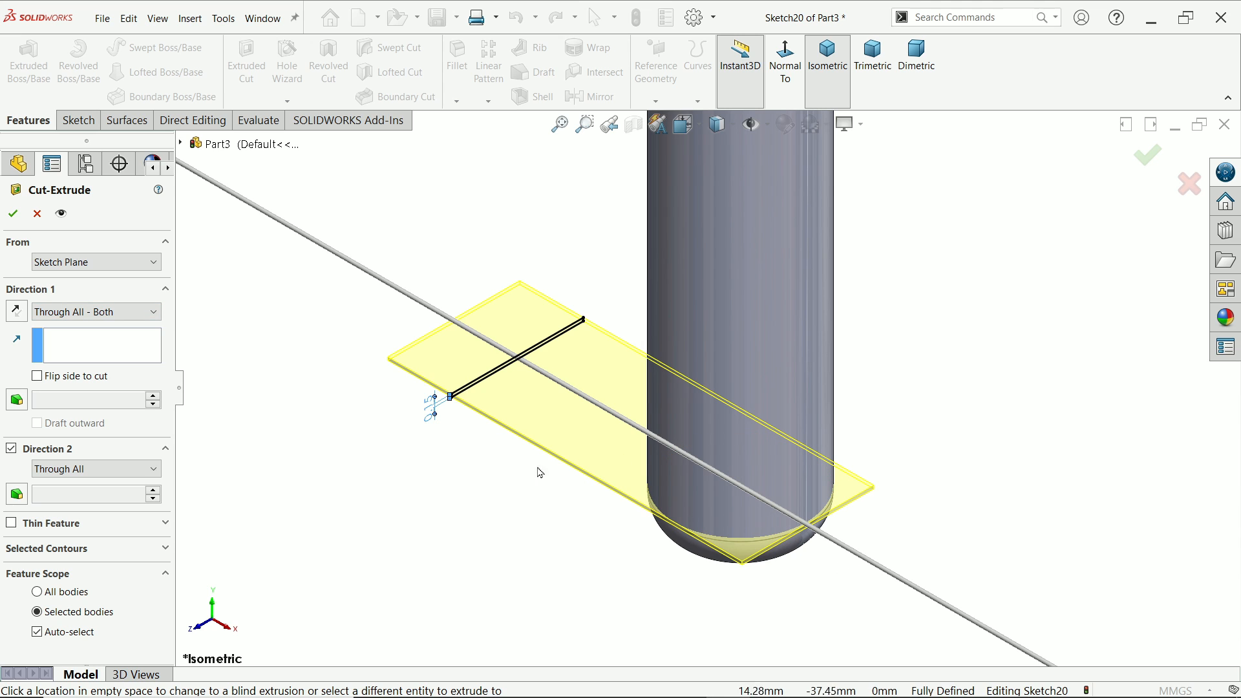
Limit the extruded cut to Through All in one reversed direction through the stem, with Direction 2 off, and keep all resulting bodies
click(68, 312)
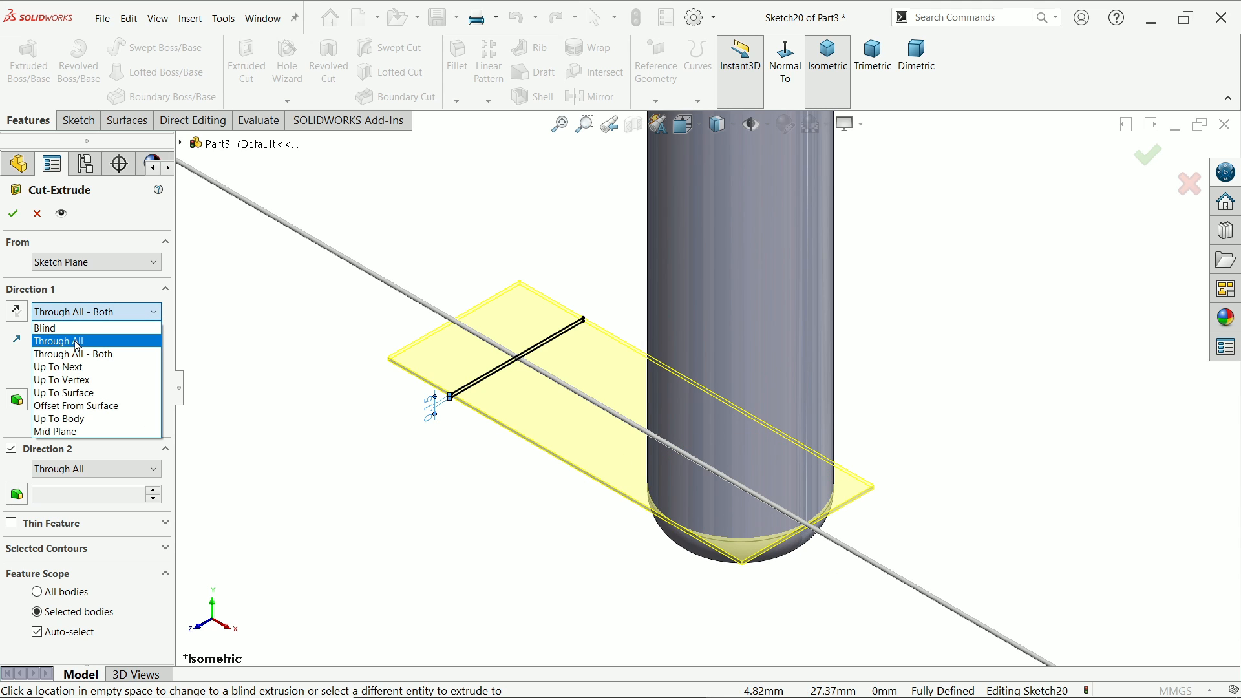
click(77, 346)
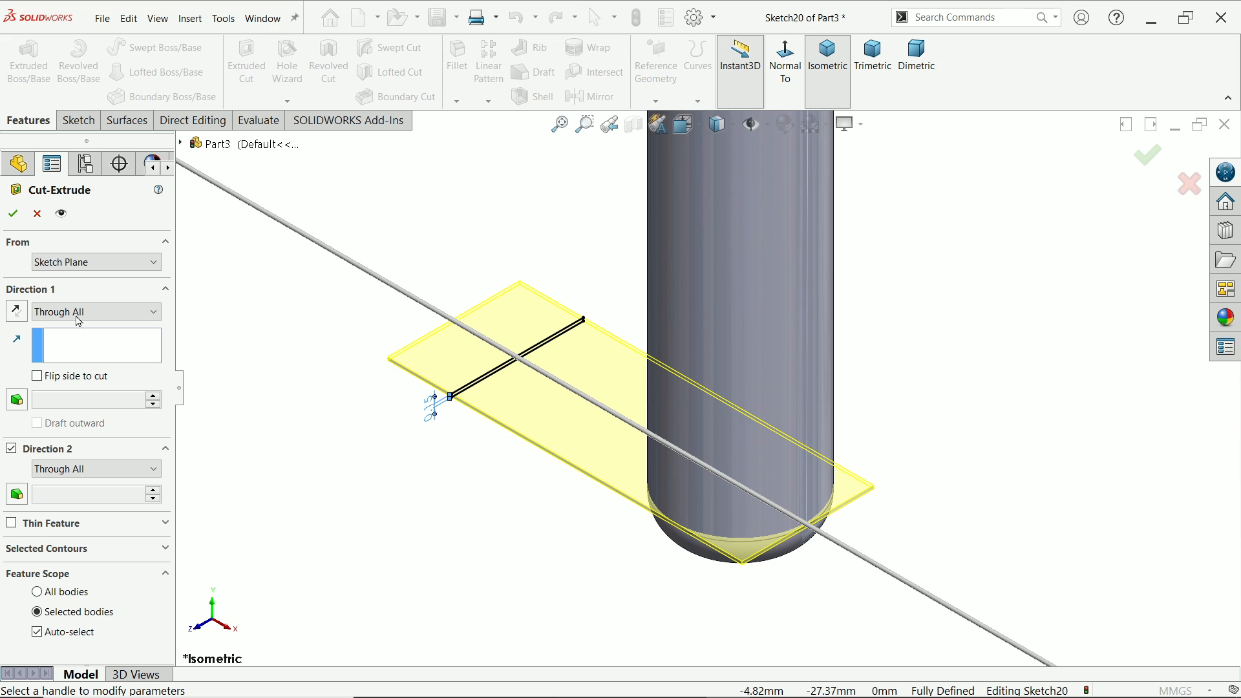
click(79, 317)
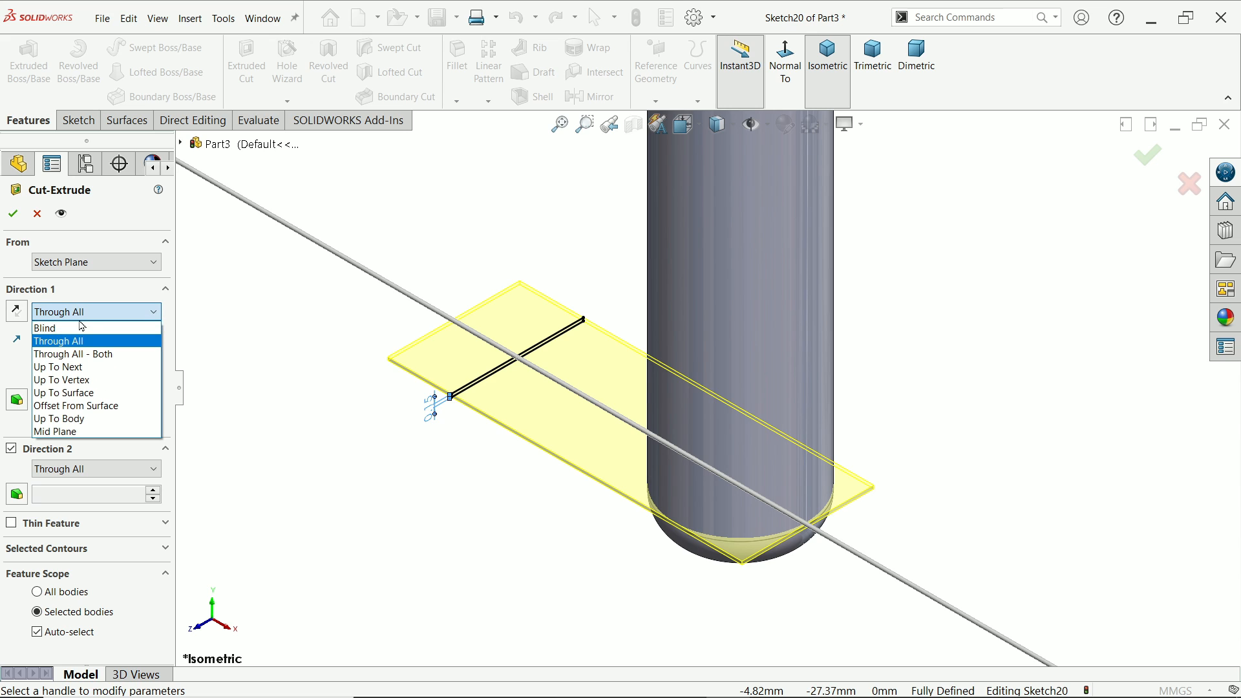
click(11, 449)
click(12, 449)
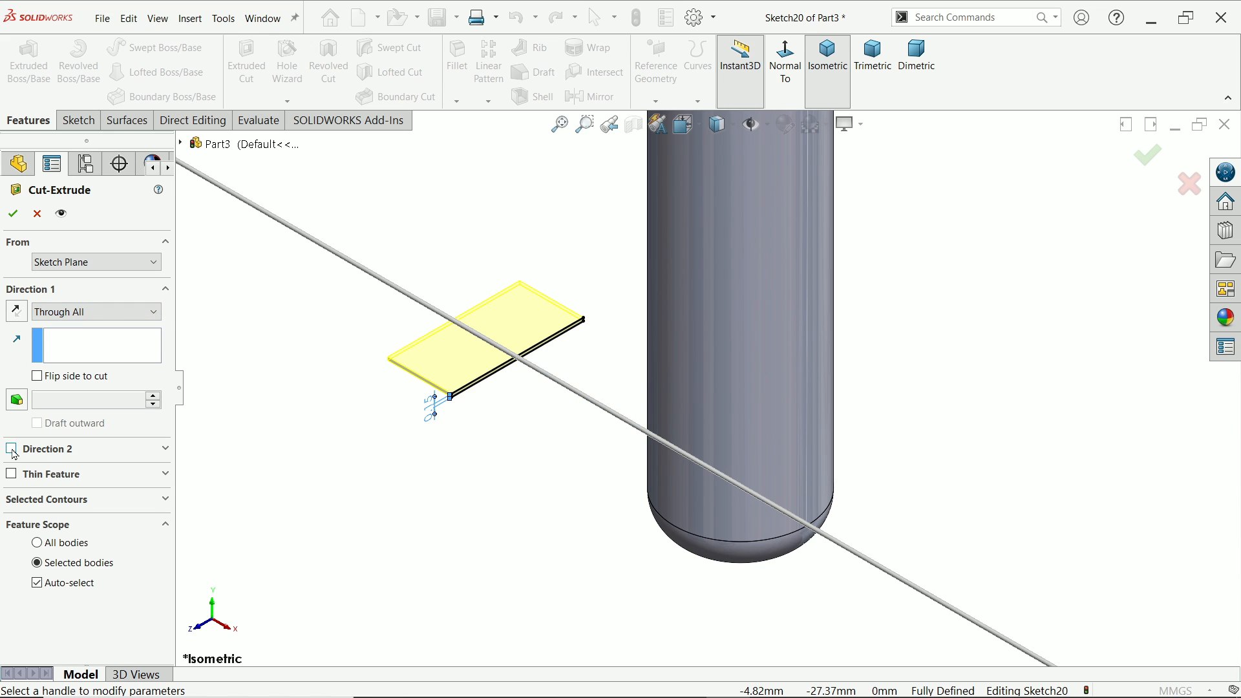
click(18, 316)
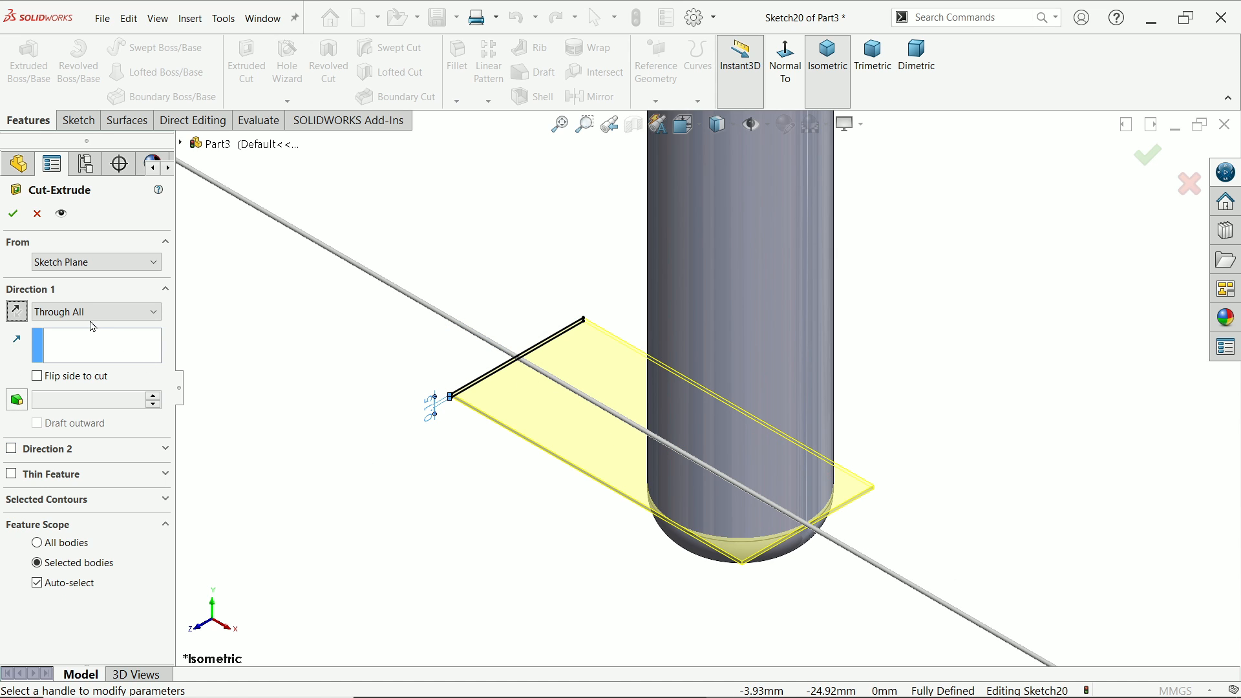
click(14, 214)
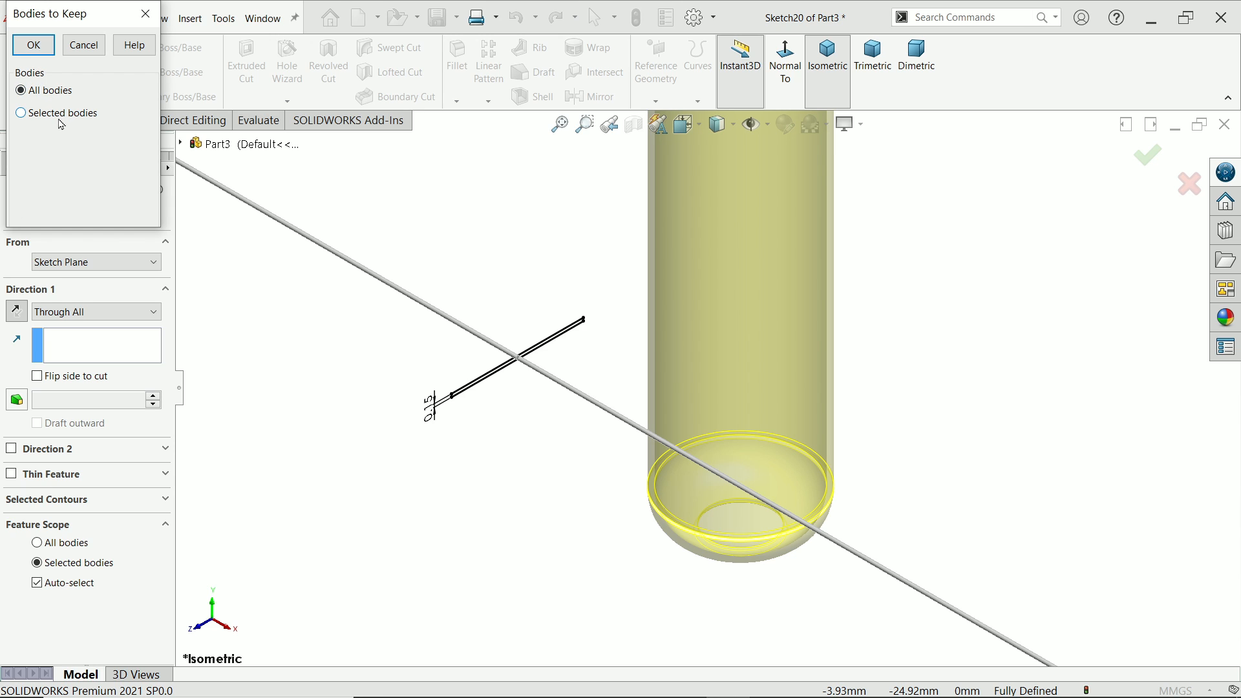
click(33, 46)
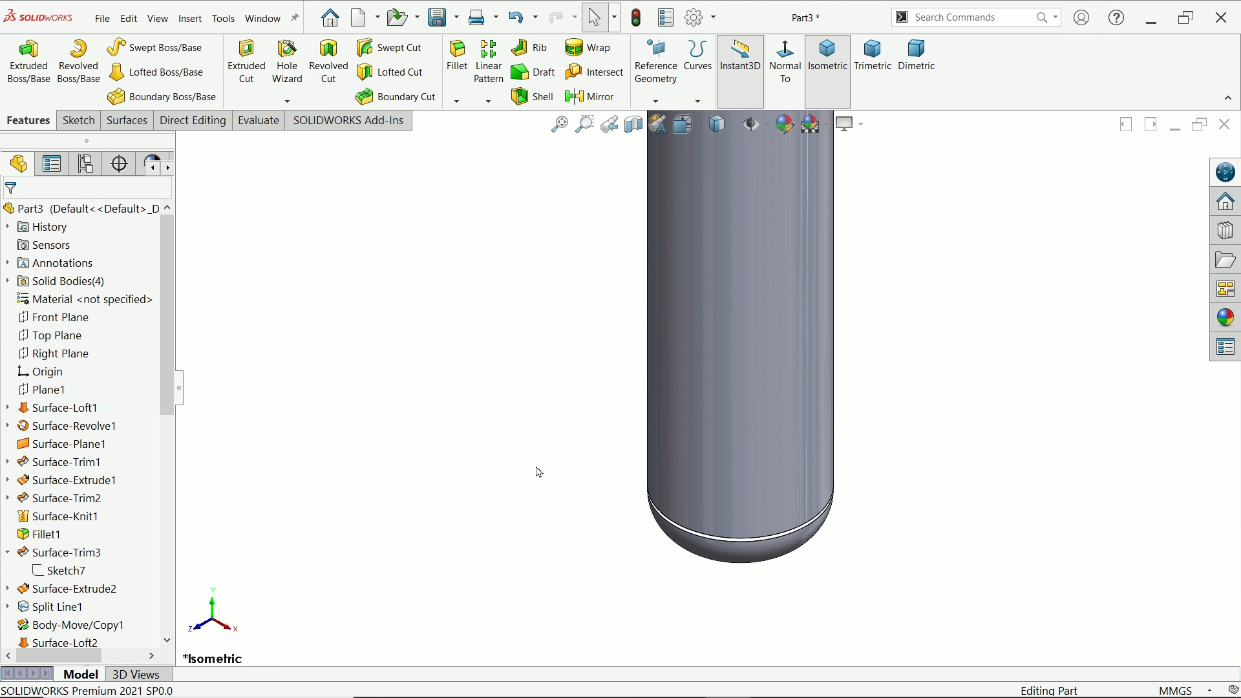
Fillet the outer rim edge of the stem's rounded end cap, beside the new groove, with a 0.05 mm radius
mouse_move(538, 471)
middle_down()
mouse_move(502, 340)
mouse_move(502, 396)
middle_up()
scroll(676, 515, down, 5)
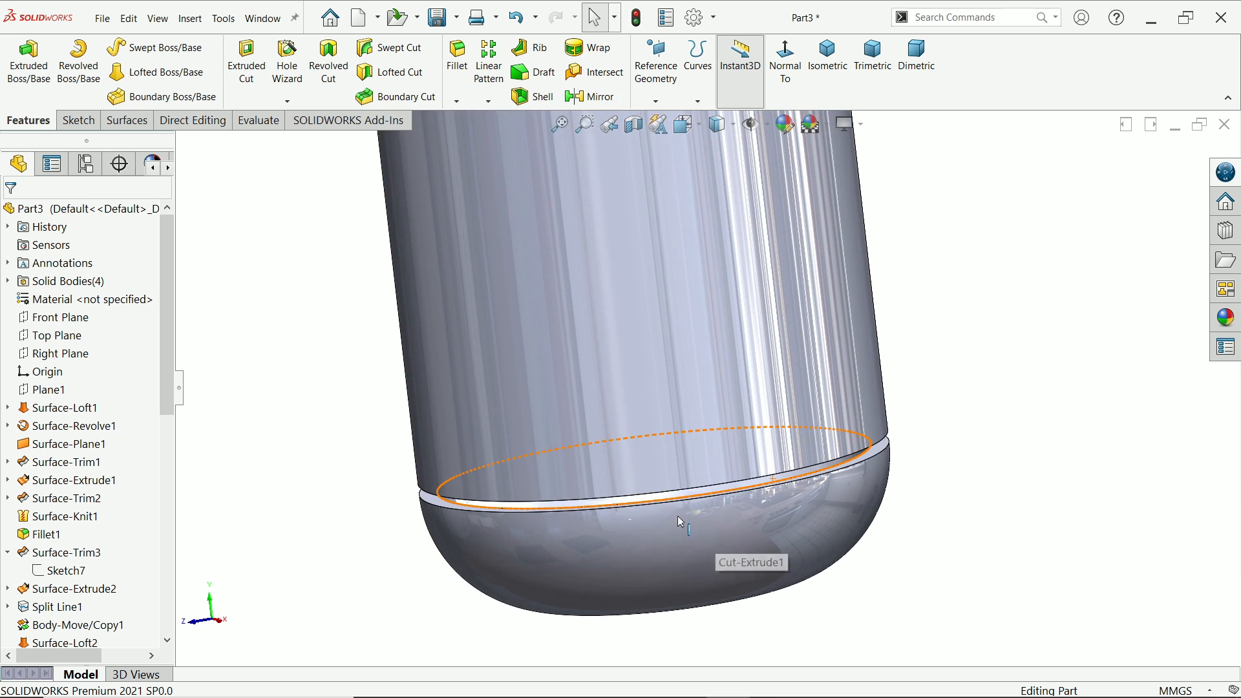
click(457, 59)
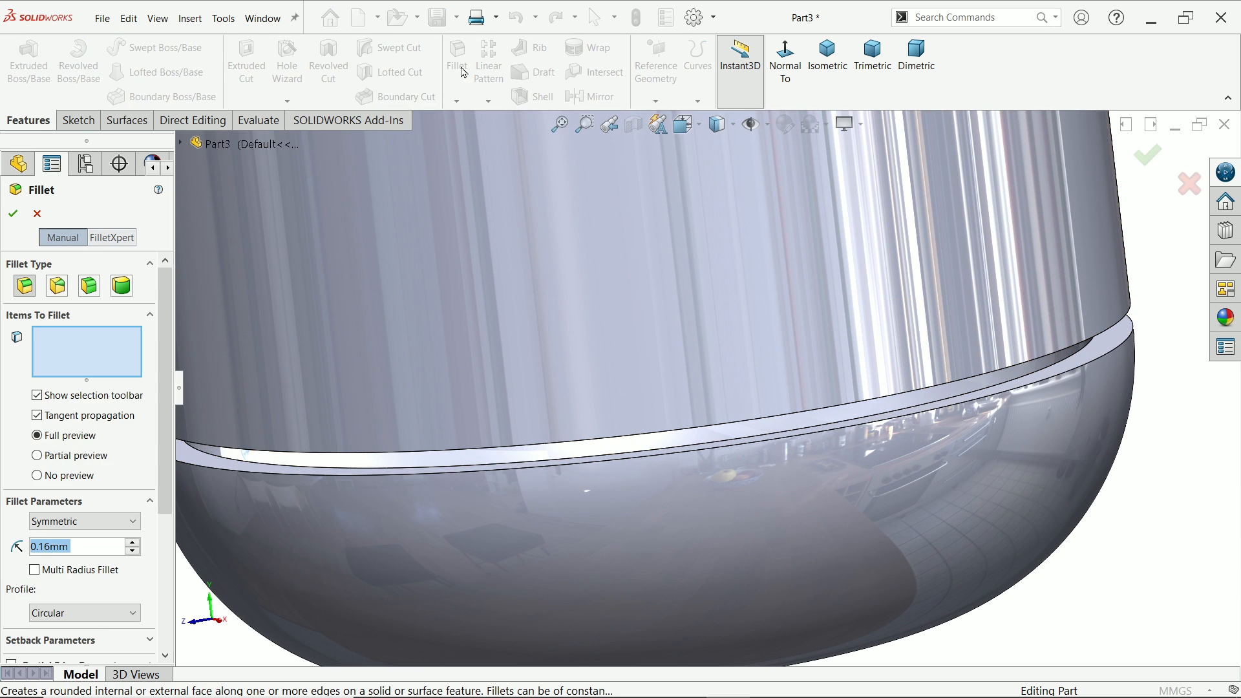
text(0.05)
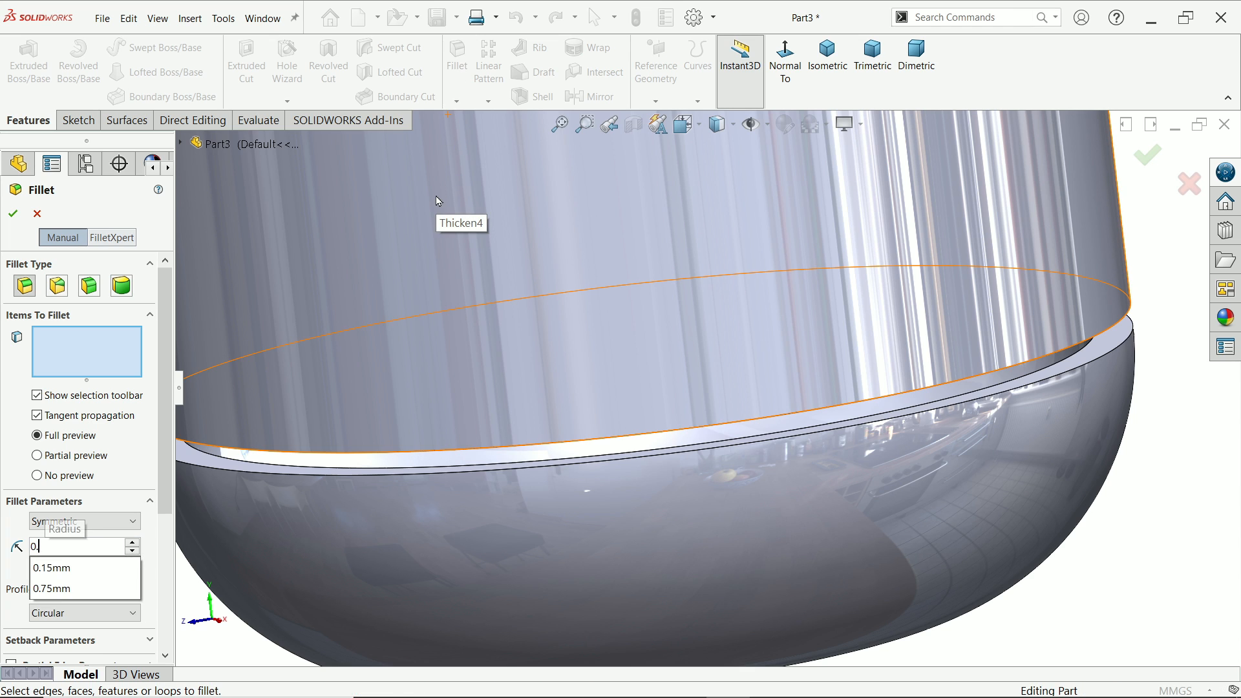
click(334, 482)
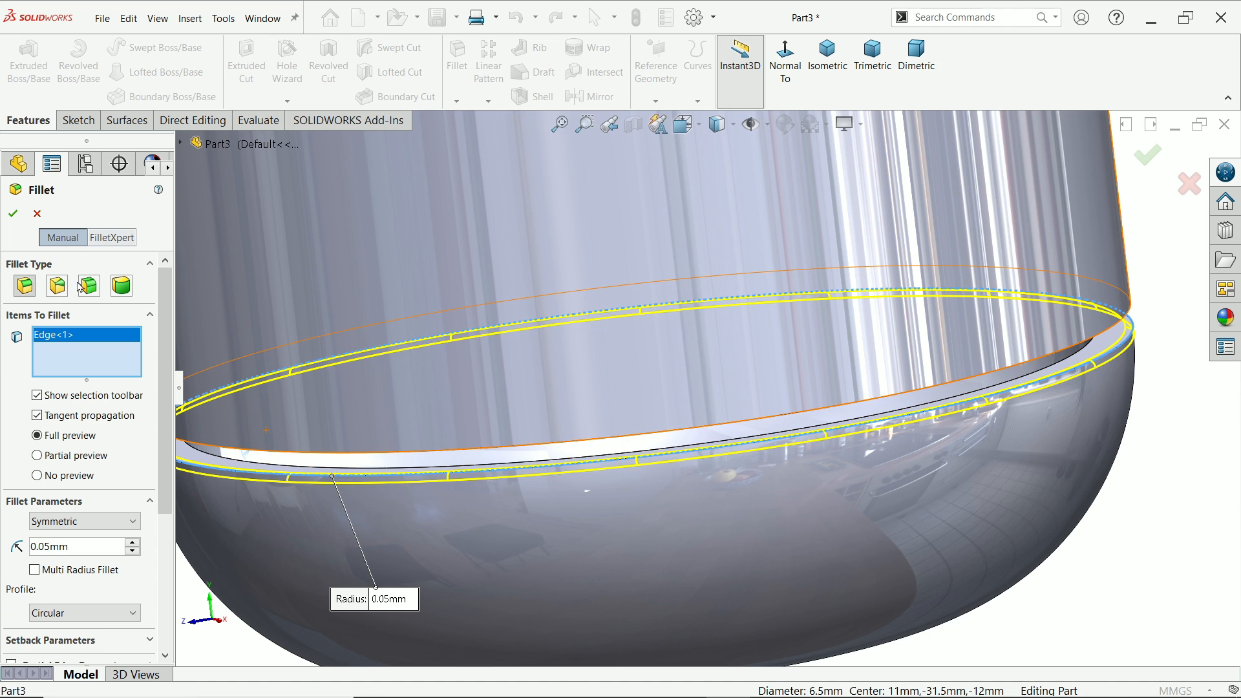
click(14, 216)
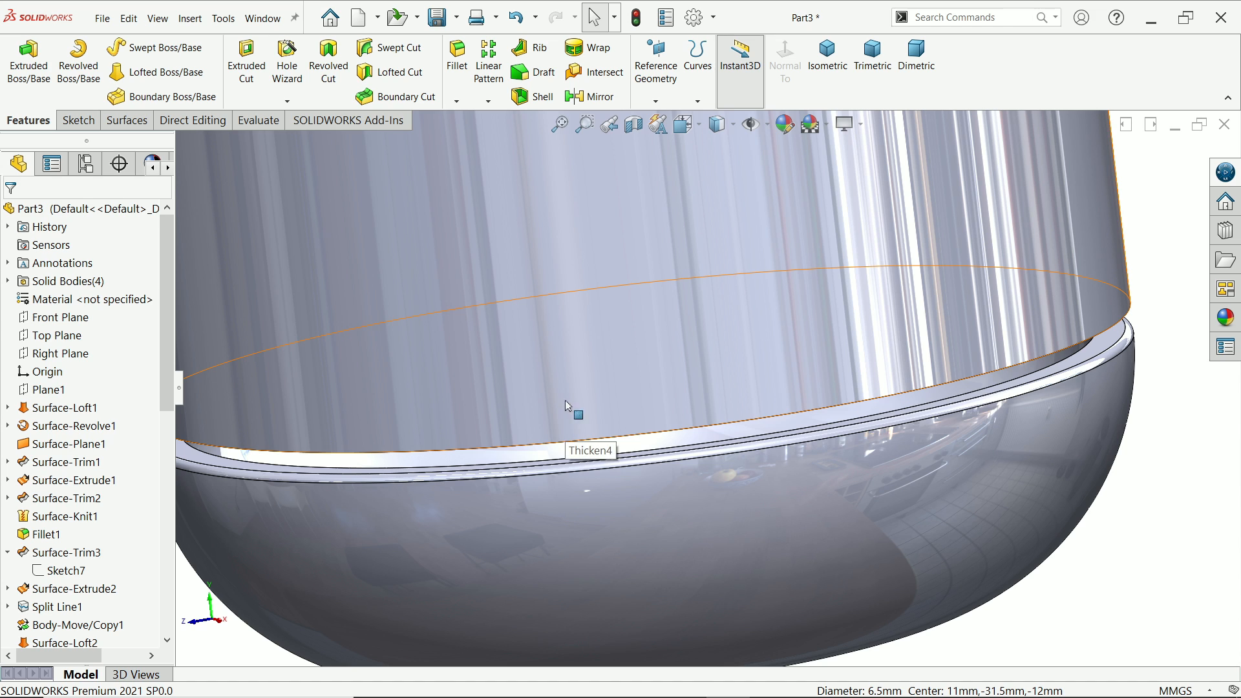
List the solid bodies, highlight the end cap, and fillet the stem's outer edge above the groove with a 0.05 mm radius
click(8, 282)
click(56, 353)
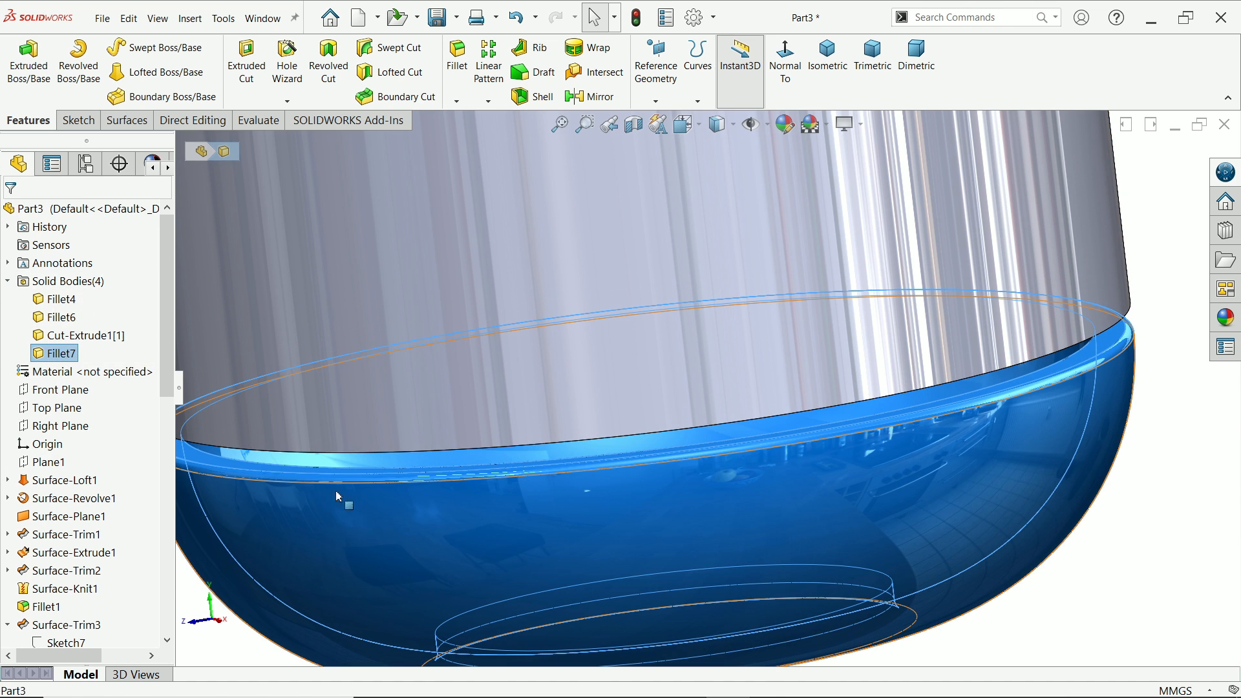
click(1151, 479)
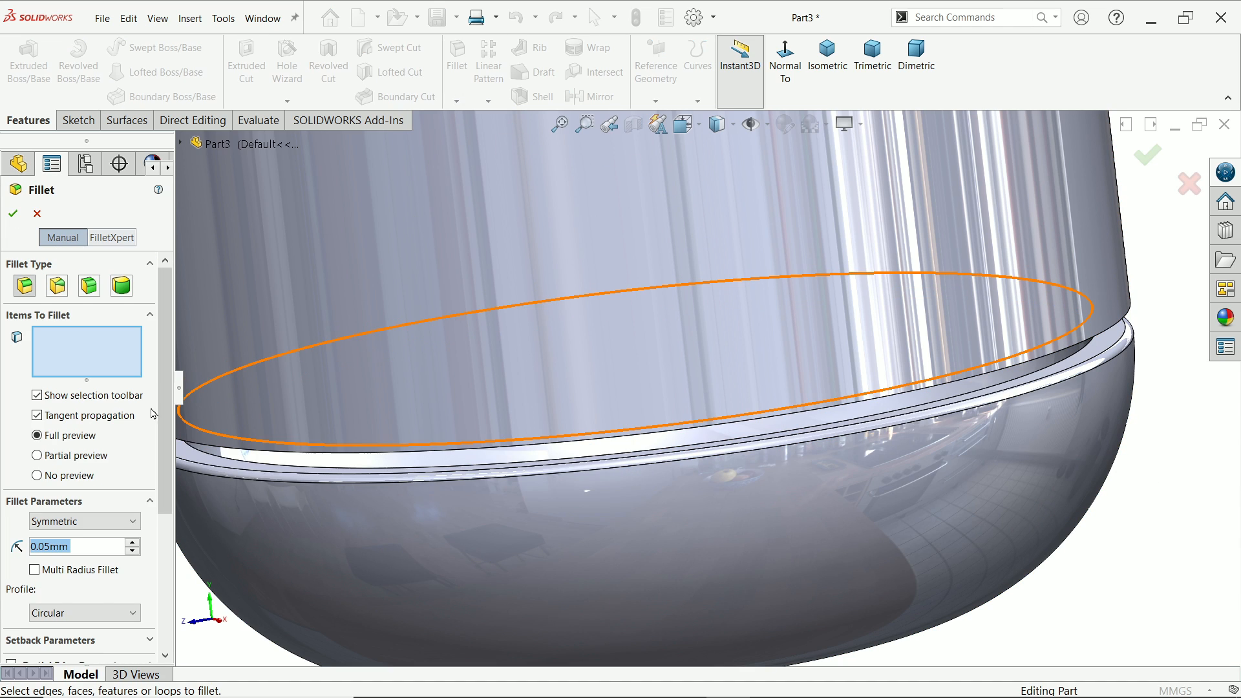
click(348, 467)
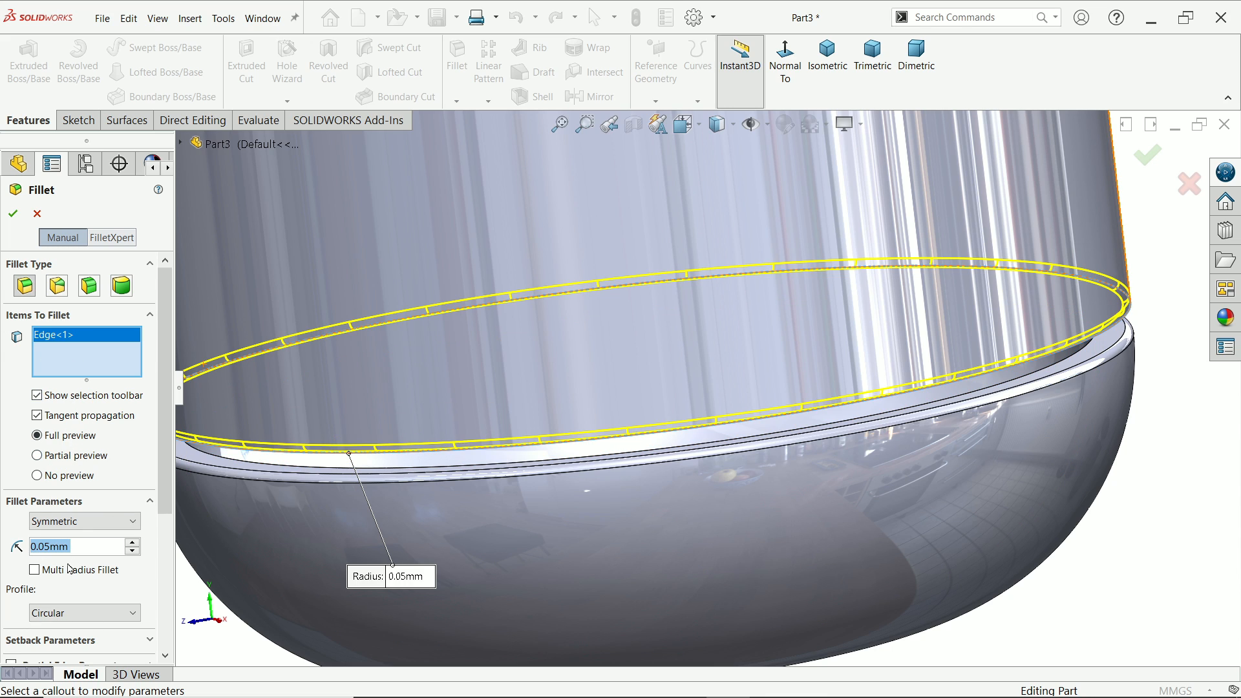
click(14, 215)
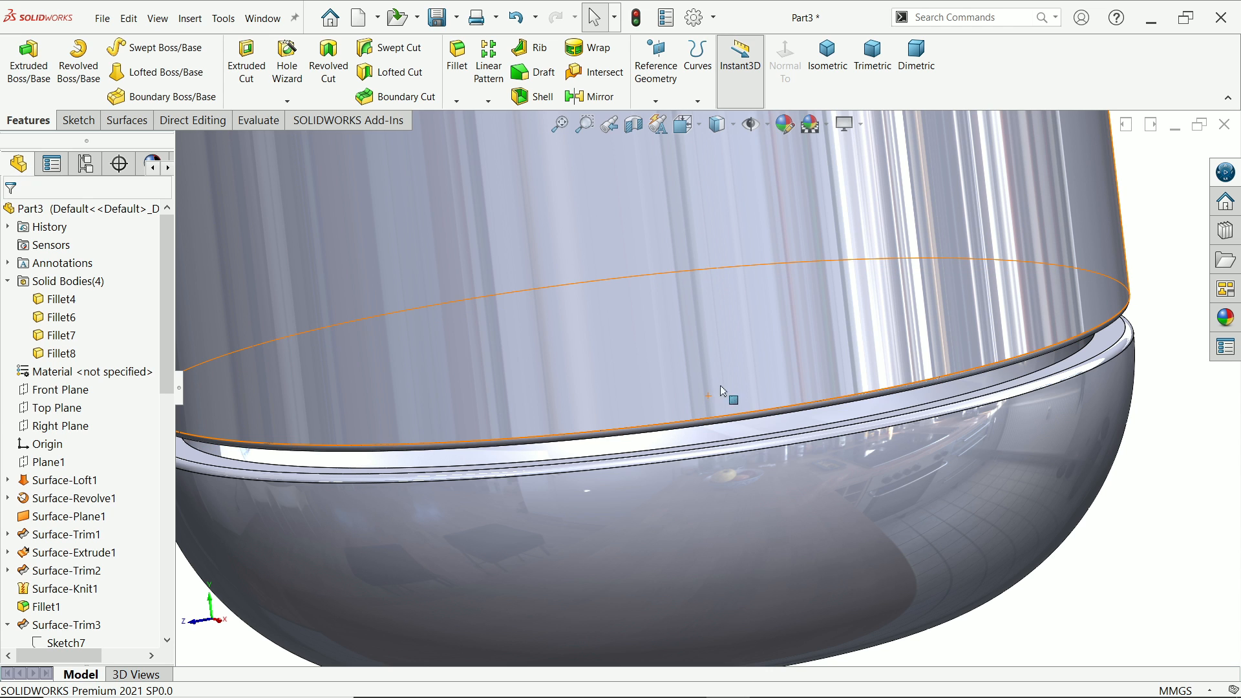
Try to give the stem's end cap body the chromium plate metal appearance
click(870, 65)
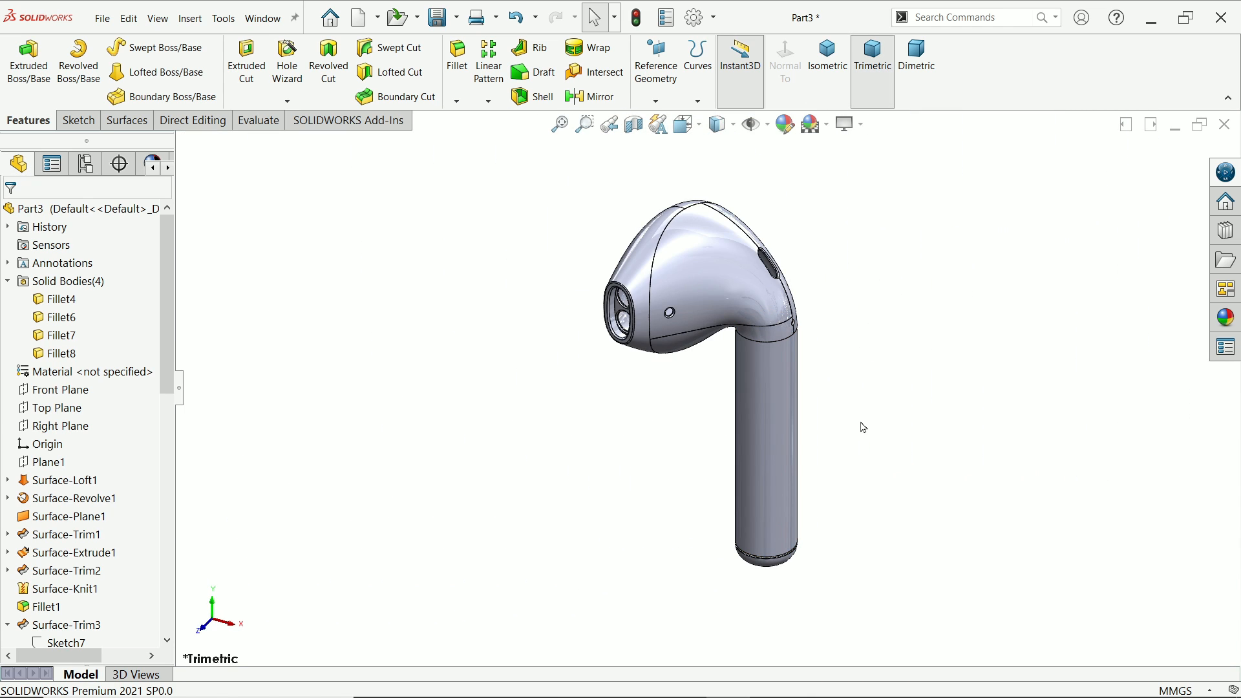
click(57, 353)
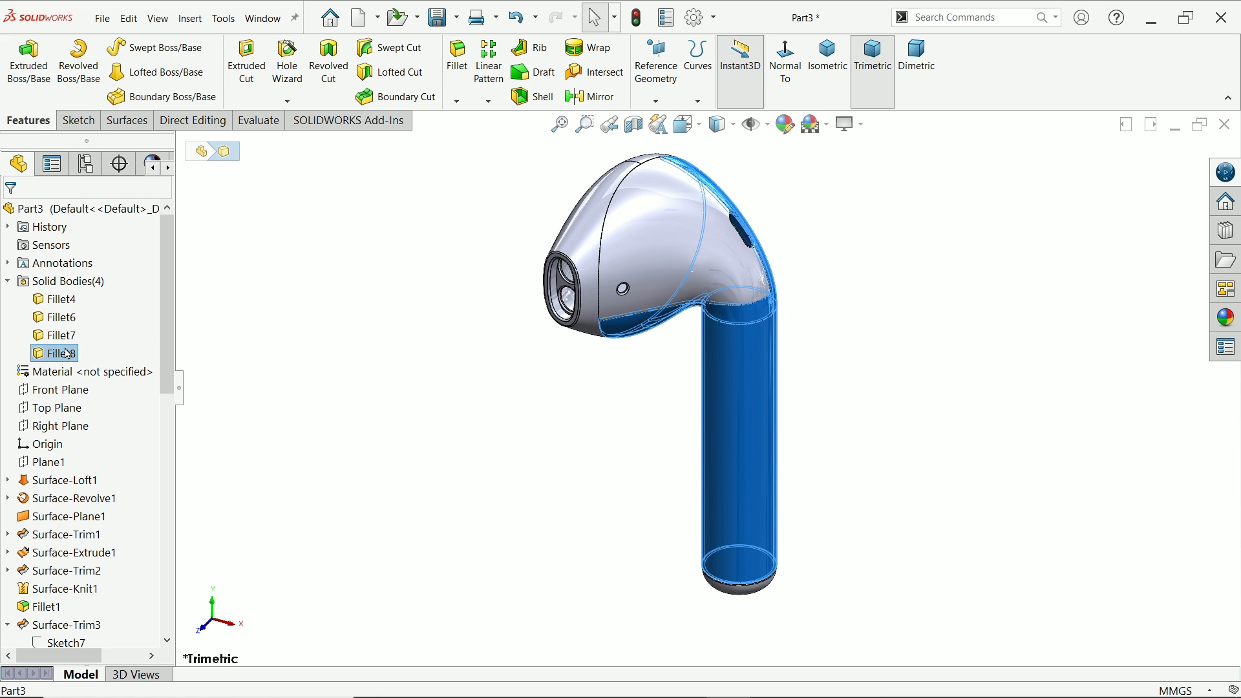
click(62, 338)
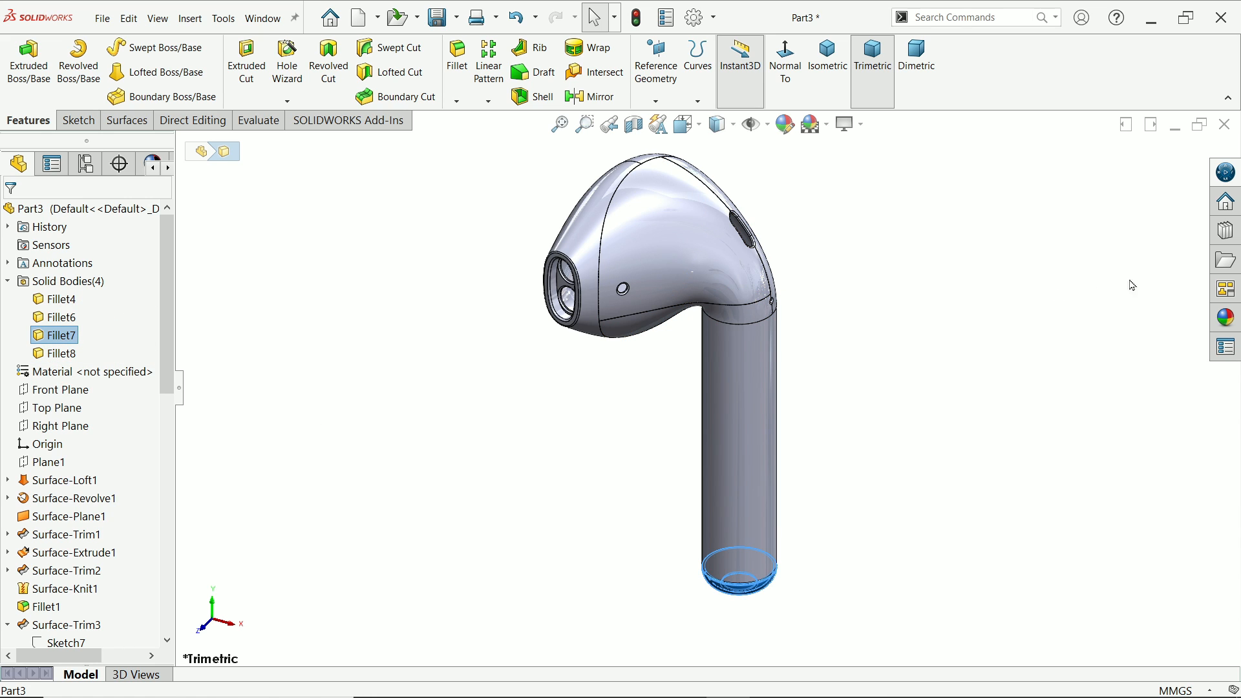
click(1226, 318)
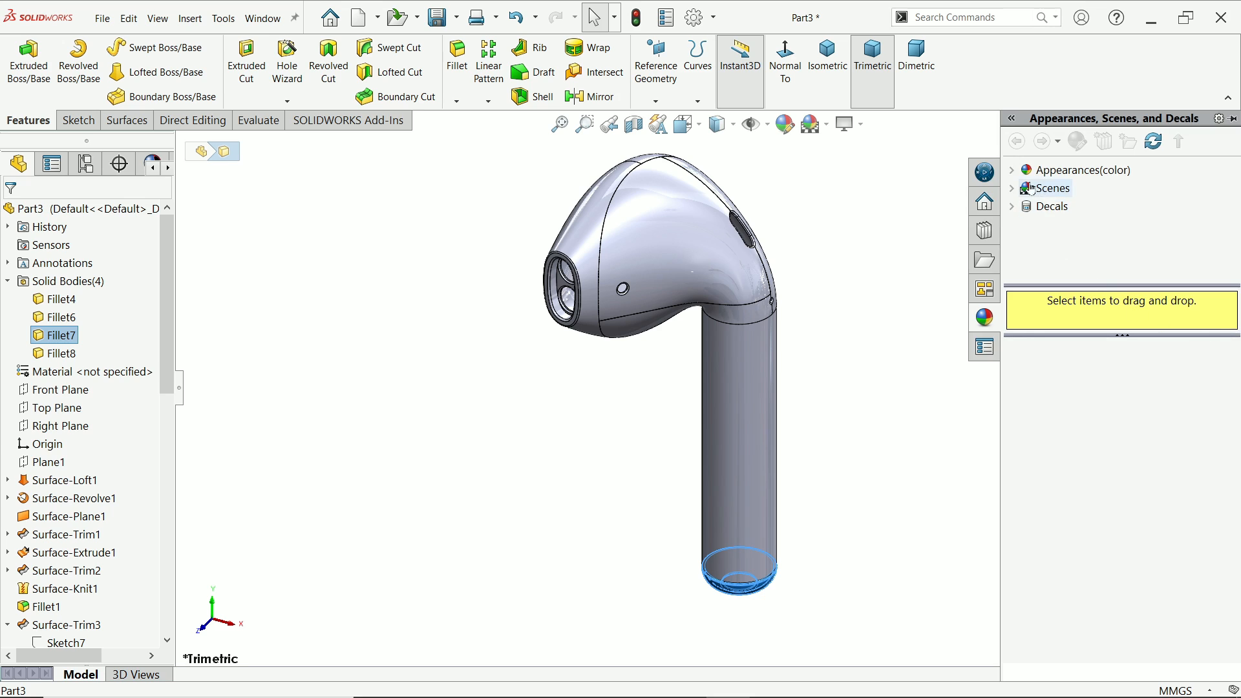
click(1014, 171)
click(1064, 206)
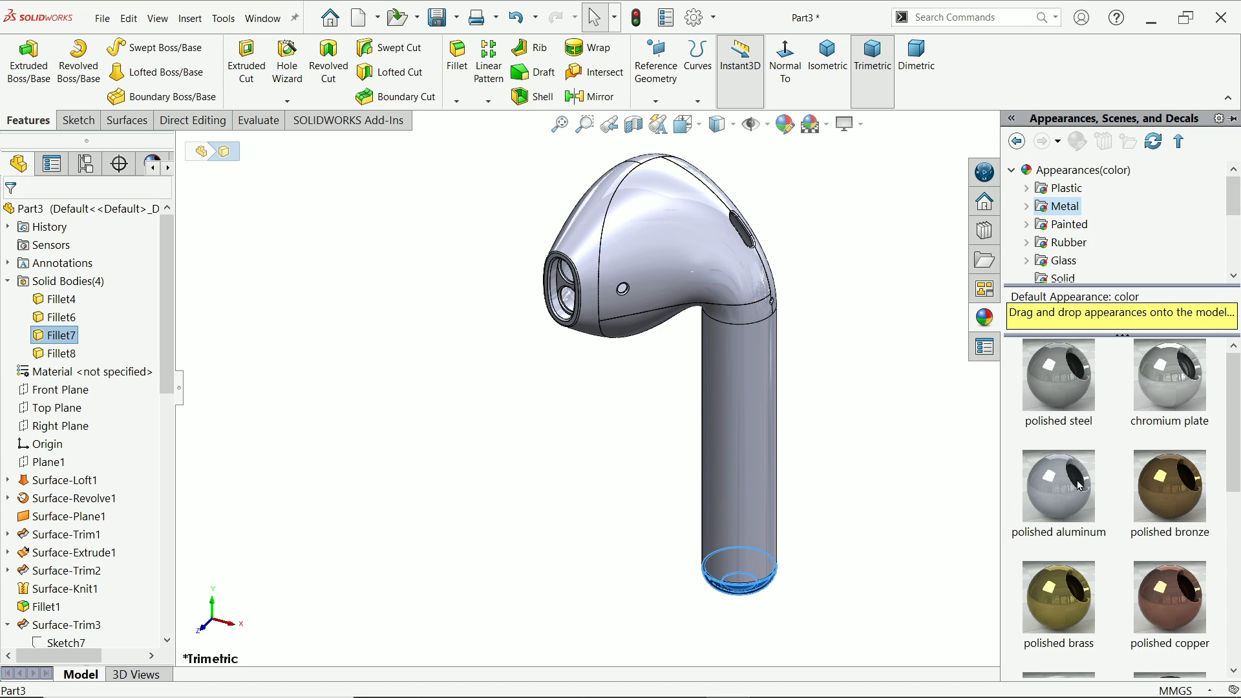
click(1059, 381)
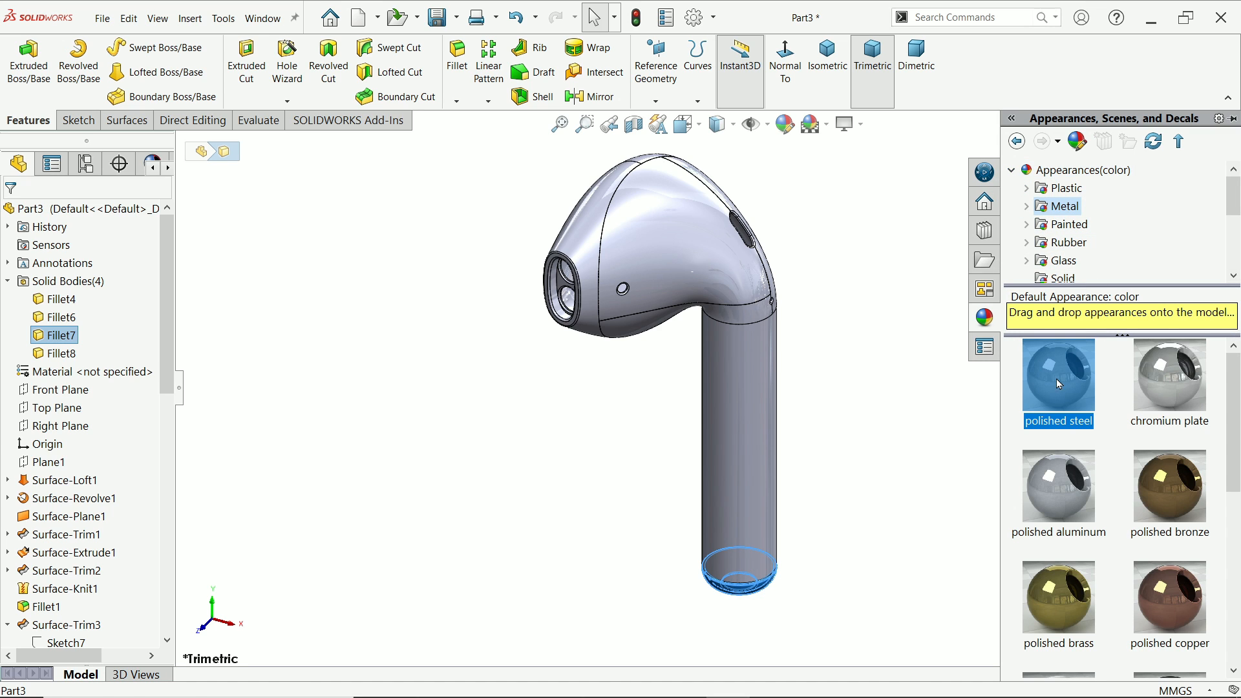
click(1193, 390)
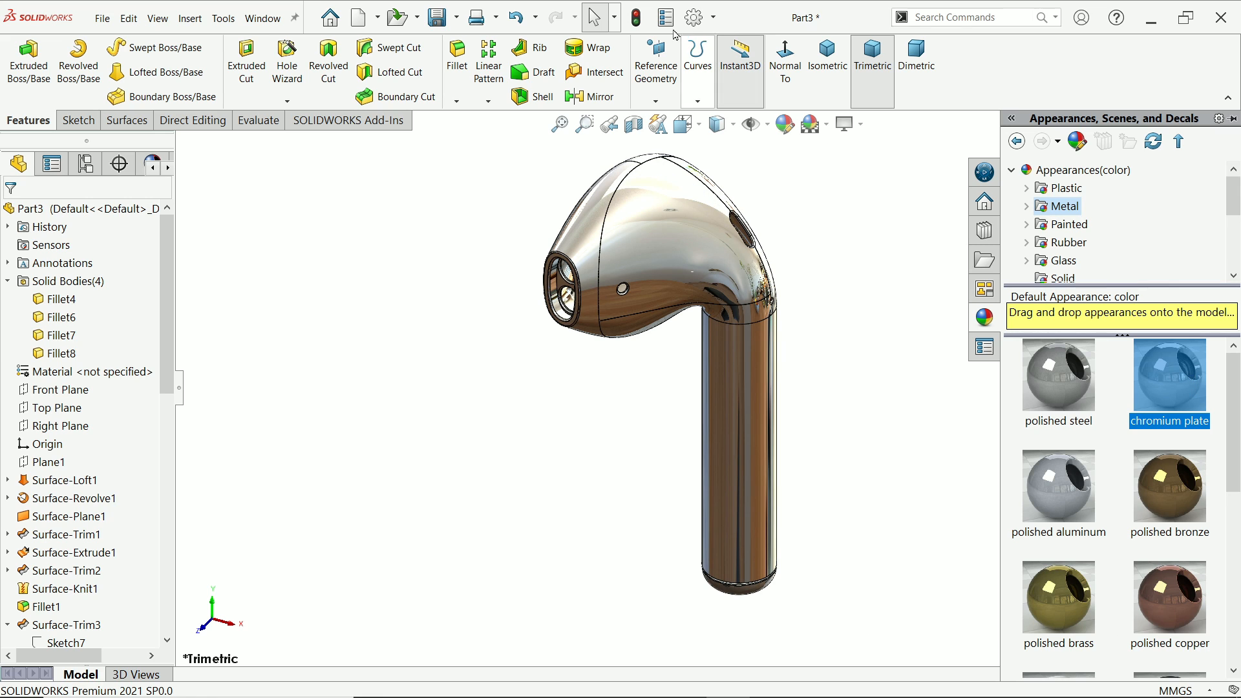
Undo the chromium plate on the whole earbud and apply it to the stem's end cap only
click(516, 19)
middle_drag(763, 414, 780, 242)
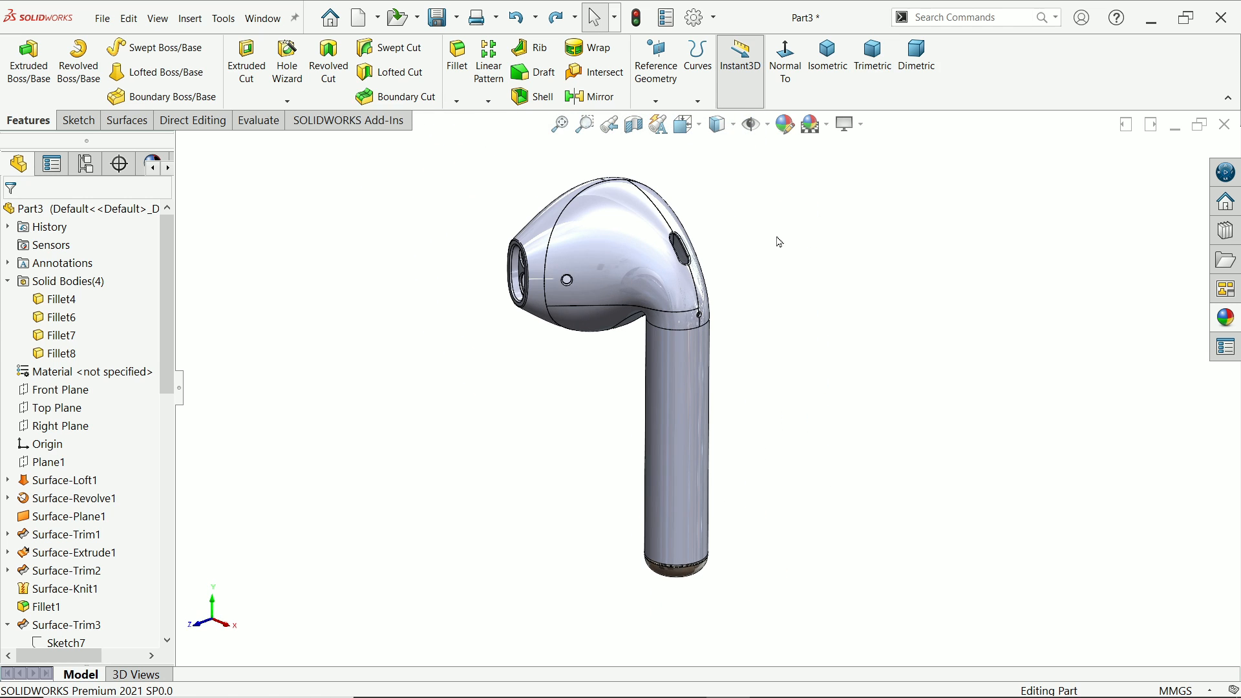
scroll(755, 286, down, 2)
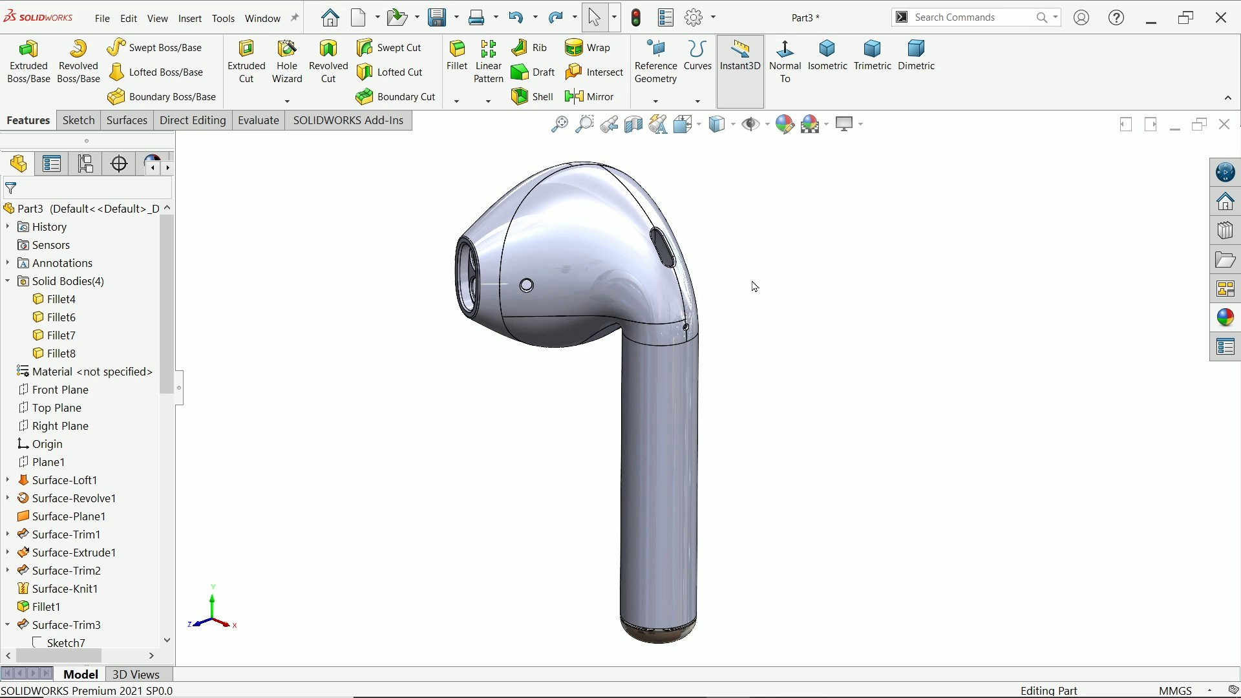
Apply the white high gloss plastic appearance to the whole earbud part
click(1225, 317)
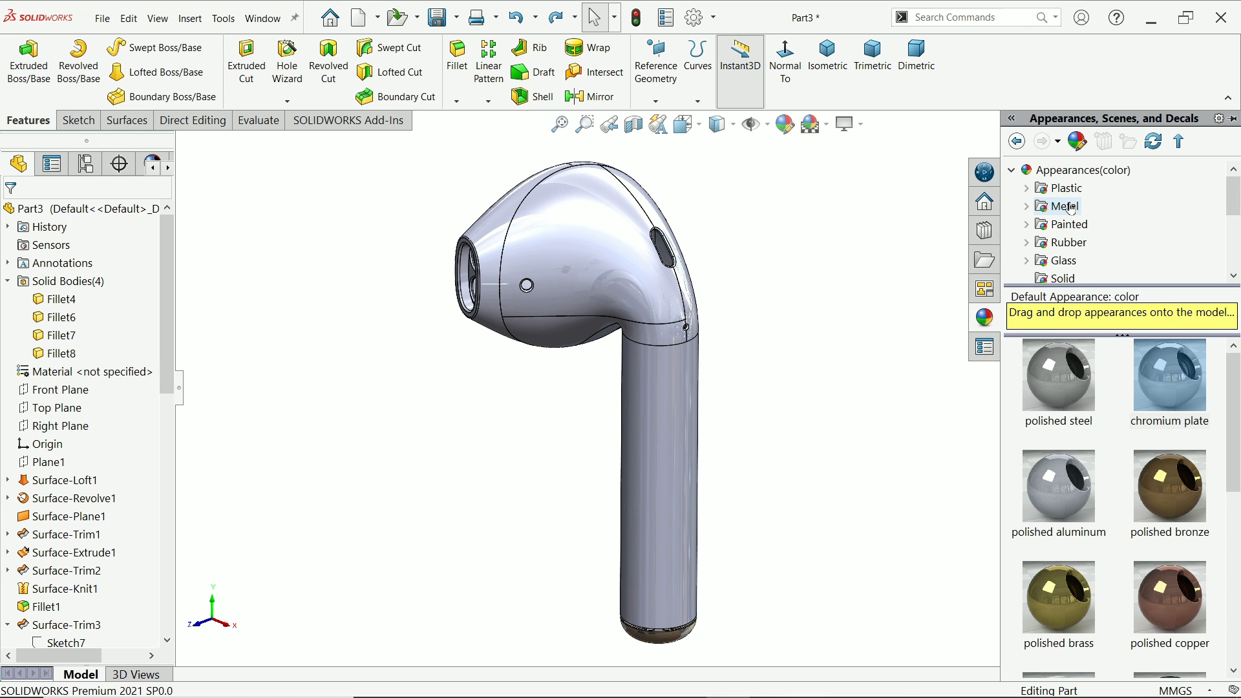
click(1027, 190)
click(1088, 188)
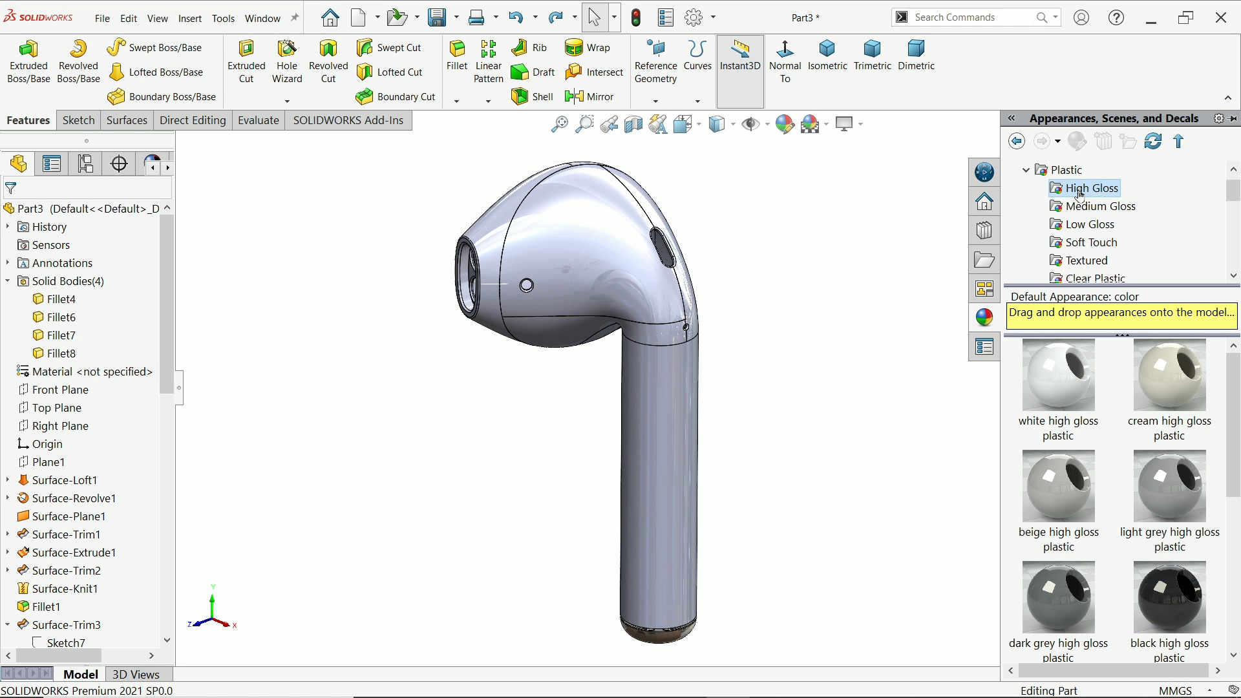
drag(1067, 402, 653, 309)
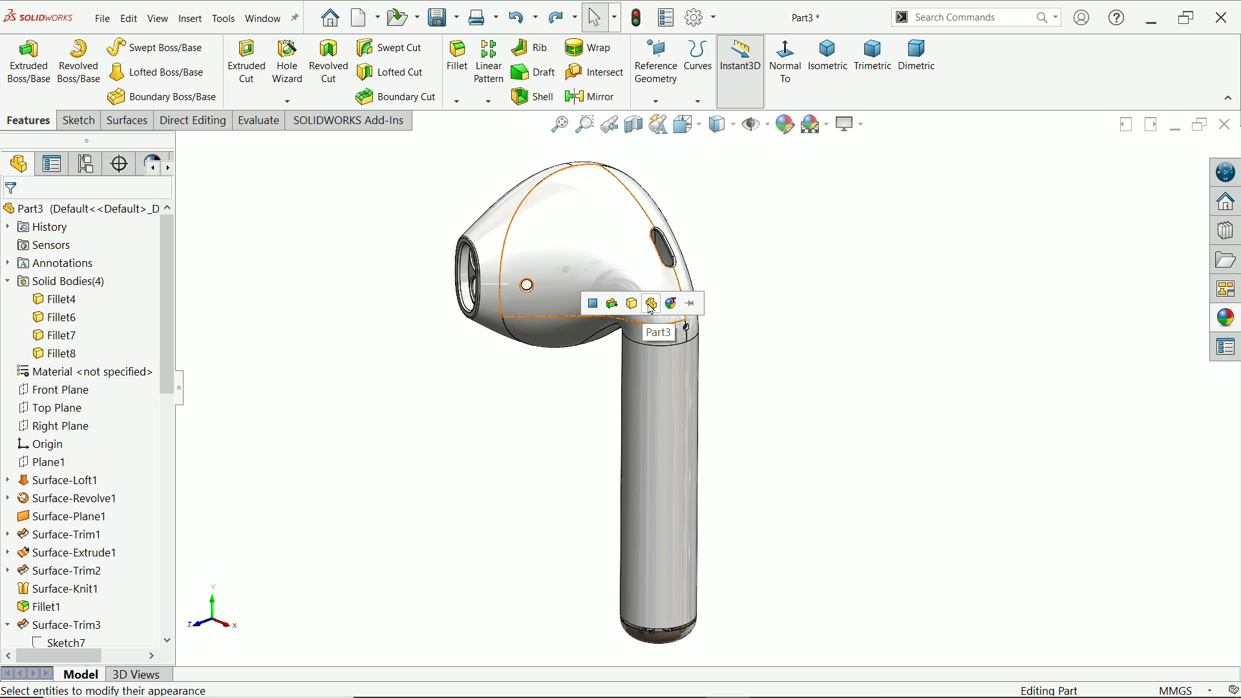
drag(652, 309, 652, 309)
Set the scene to Backdrop - Grey with Overhead Light and view the finished earbud from several sides
middle_drag(757, 335, 653, 323)
click(827, 124)
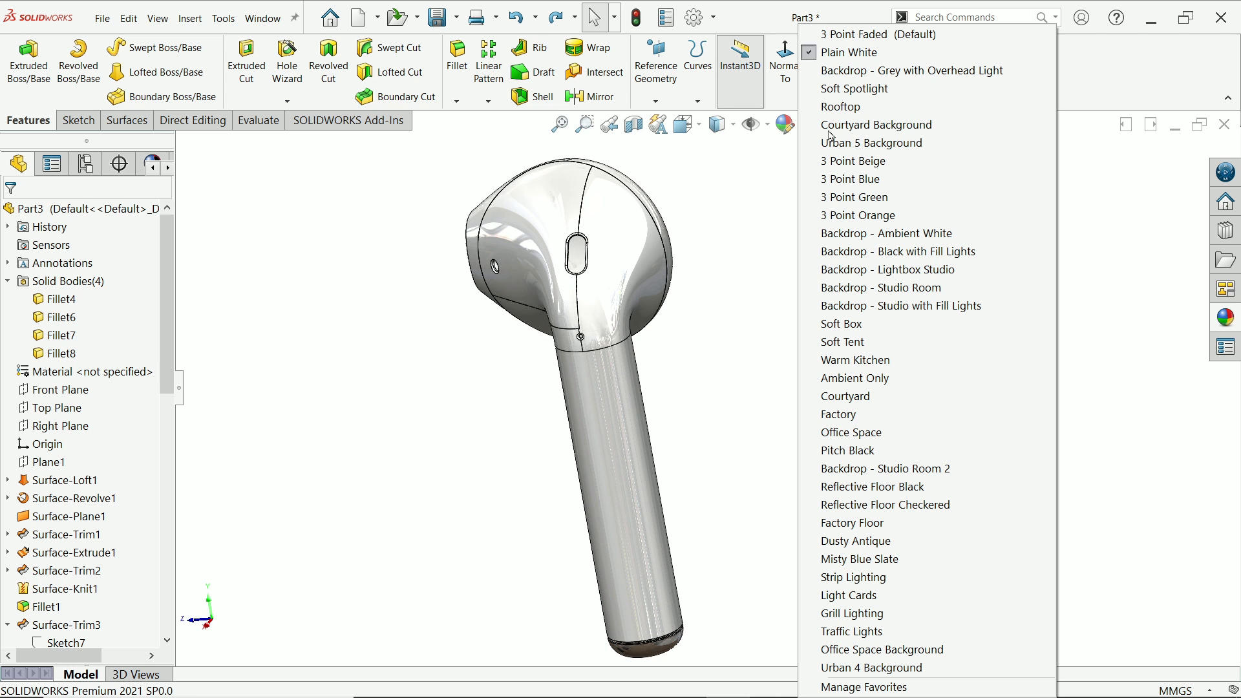
click(842, 76)
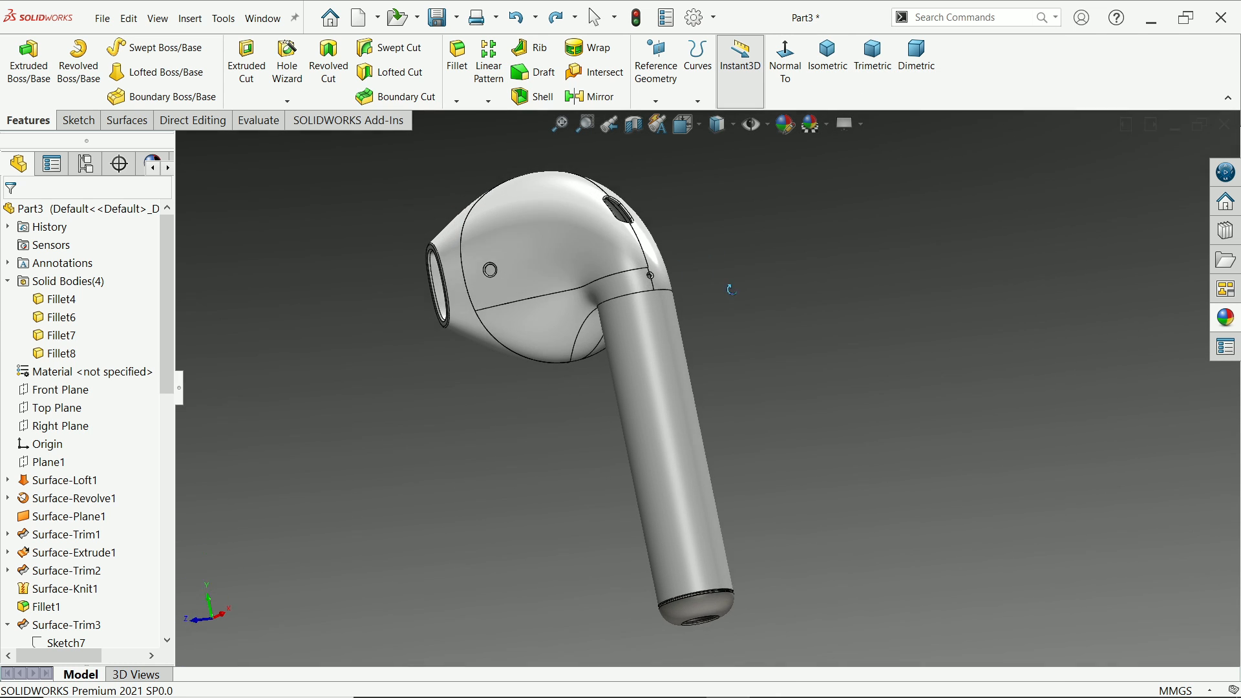
middle_drag(731, 289, 352, 402)
middle_drag(441, 390, 797, 463)
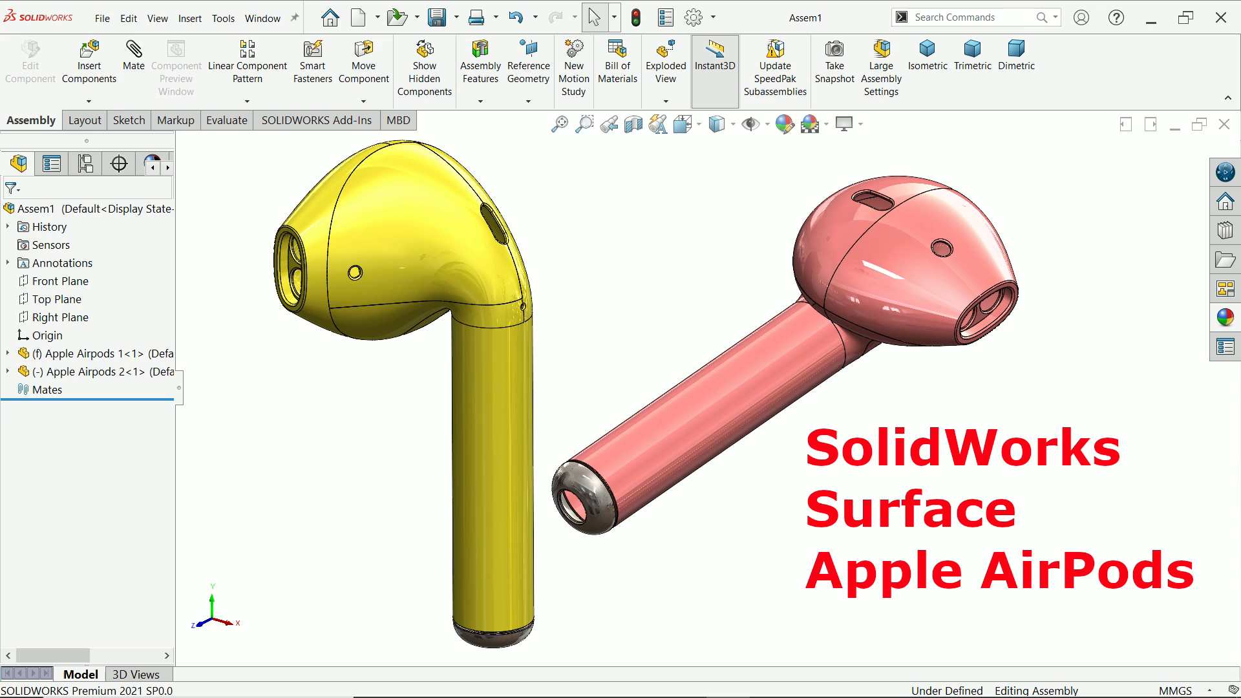